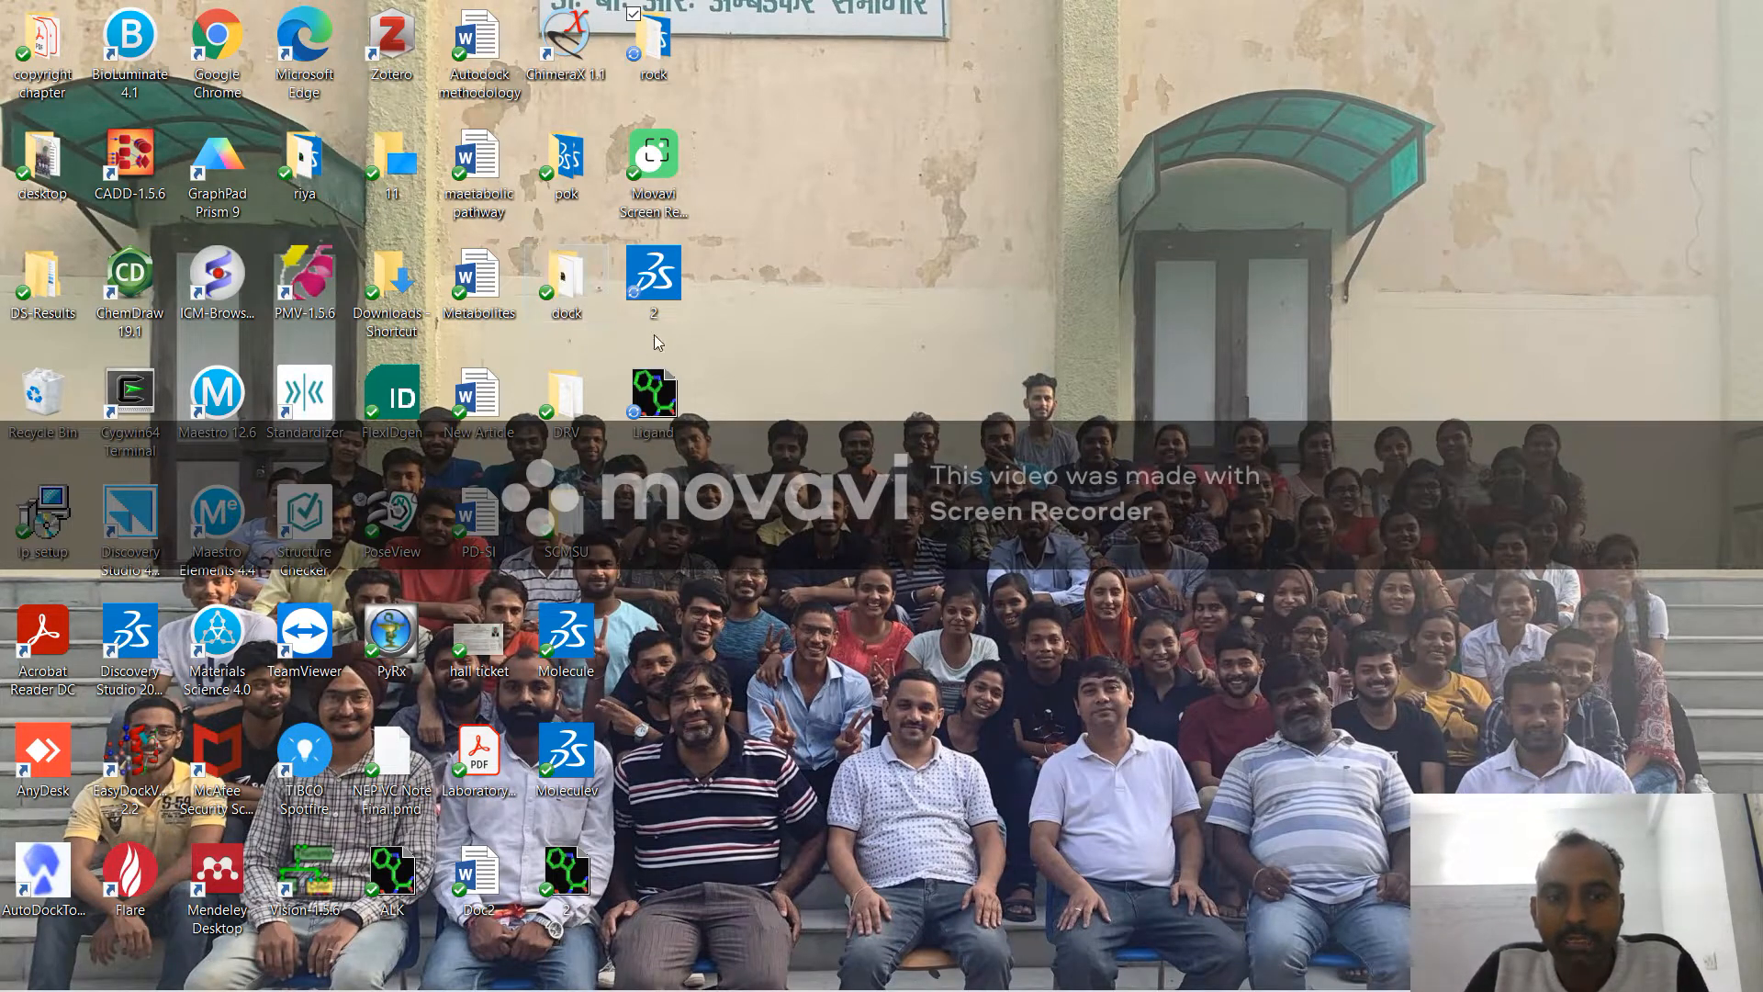
# Step: Move the rock folder to an empty area of the desktop and look through its contents
pyautogui.moveTo(655, 60); pyautogui.dragTo(1461, 323)
pyautogui.doubleClick(1442, 294)
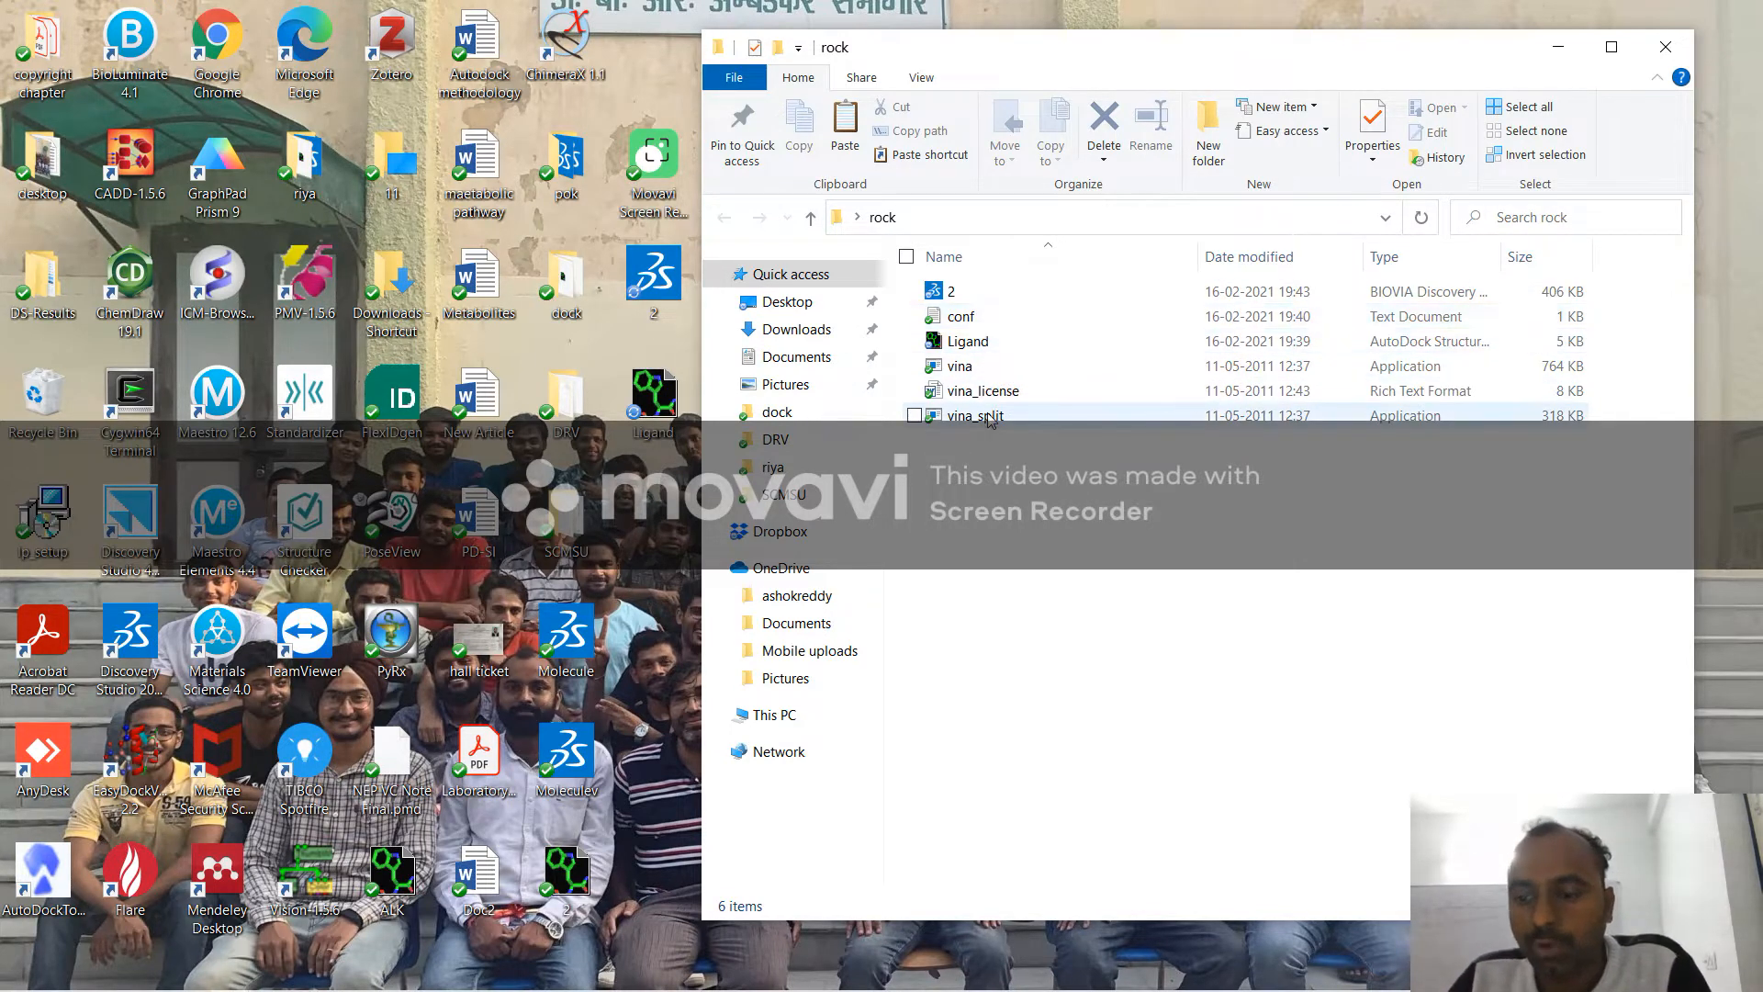
pyautogui.click(1669, 55)
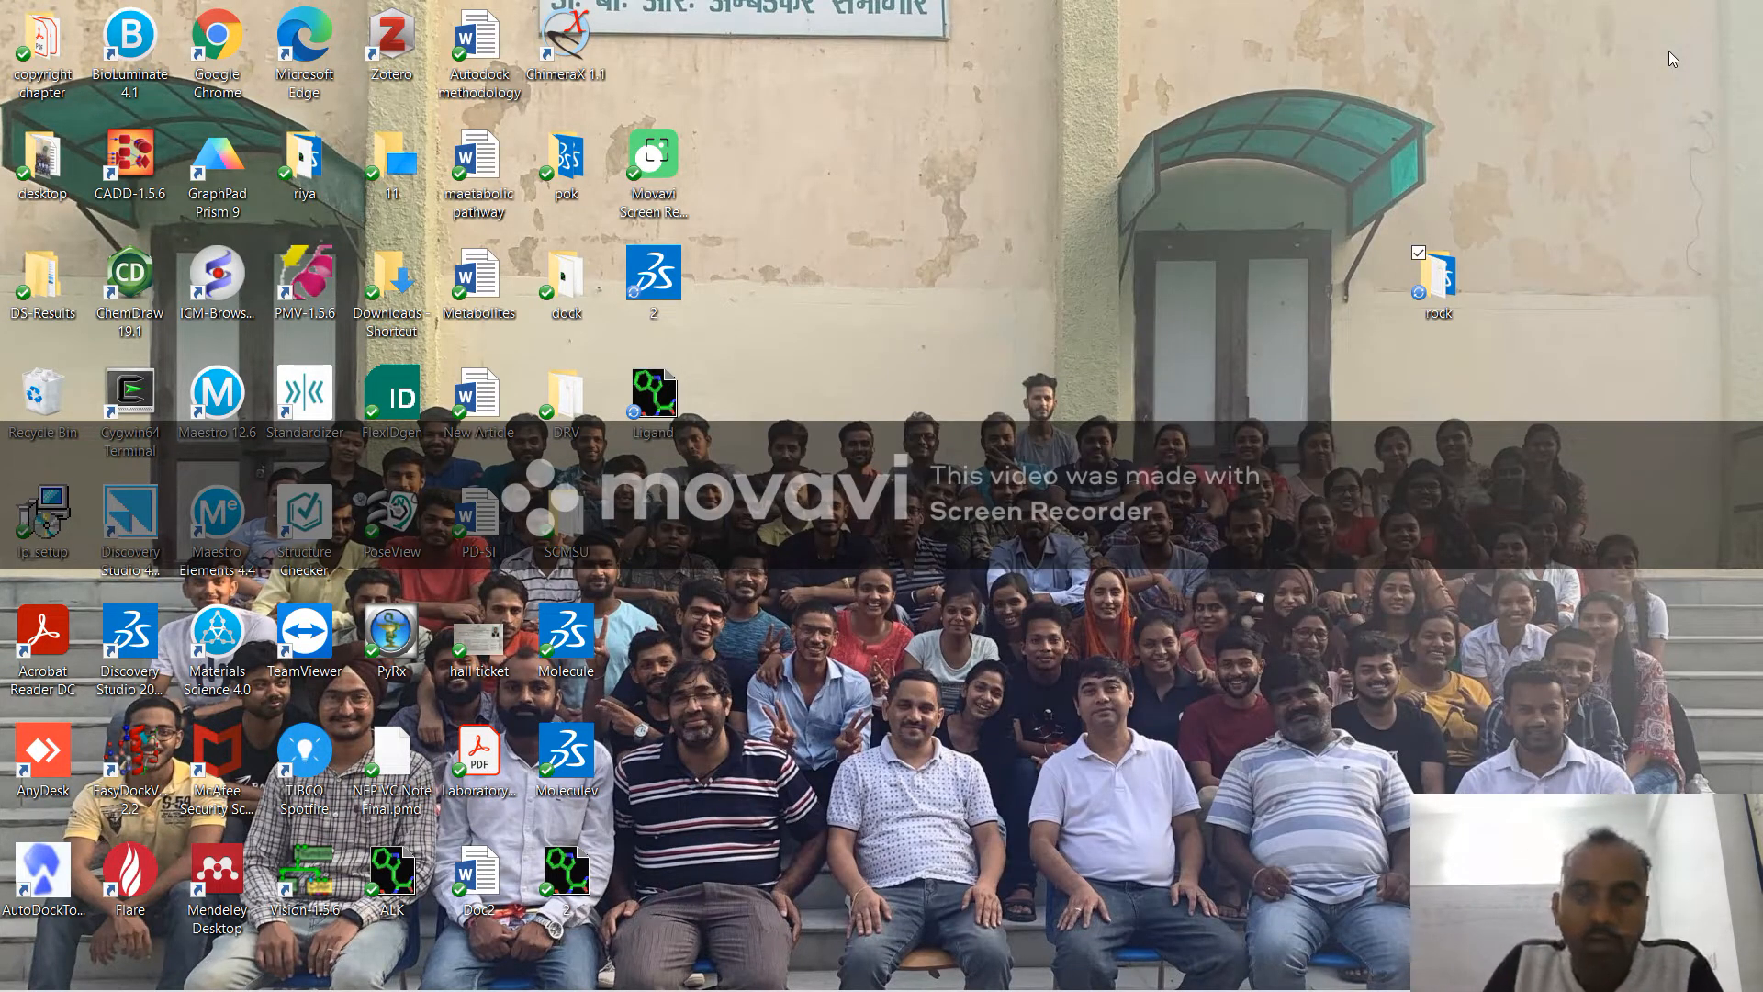
# Step: Look up the AutoDock Vina program files in the Vina folder of The Scripps Research Institute under C: Program Files (x86)
pyautogui.press('super+e')
pyautogui.click(1635, 83)
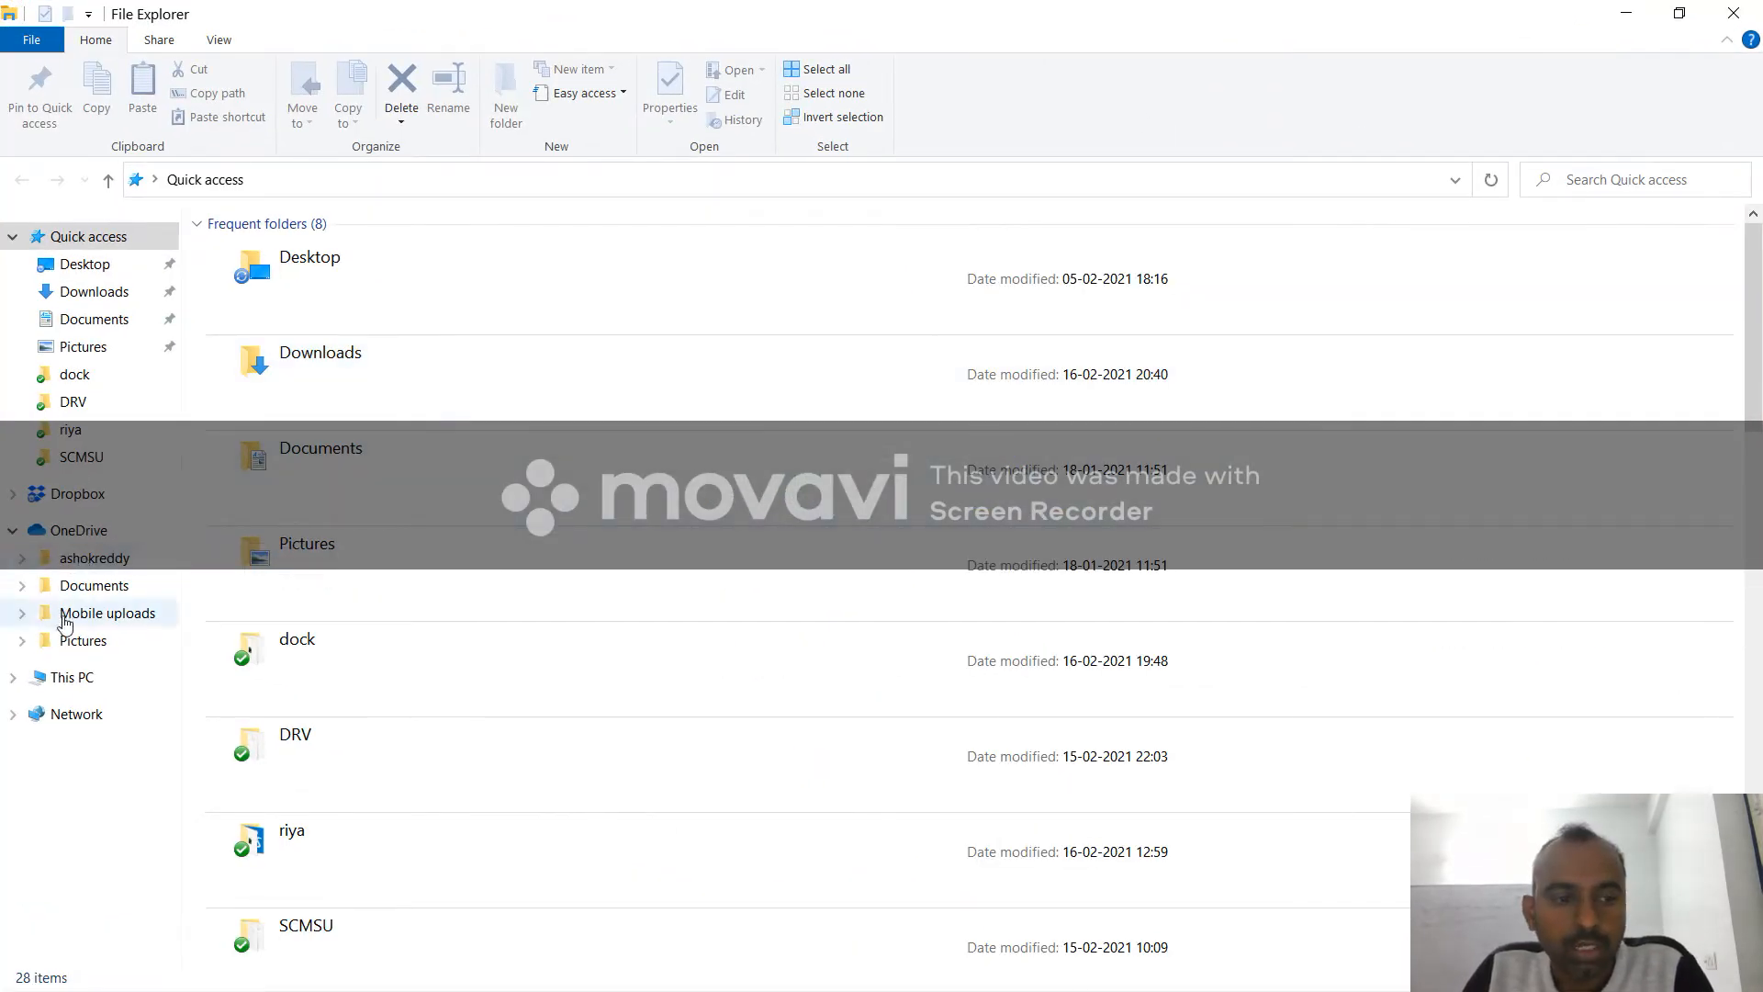
pyautogui.click(76, 679)
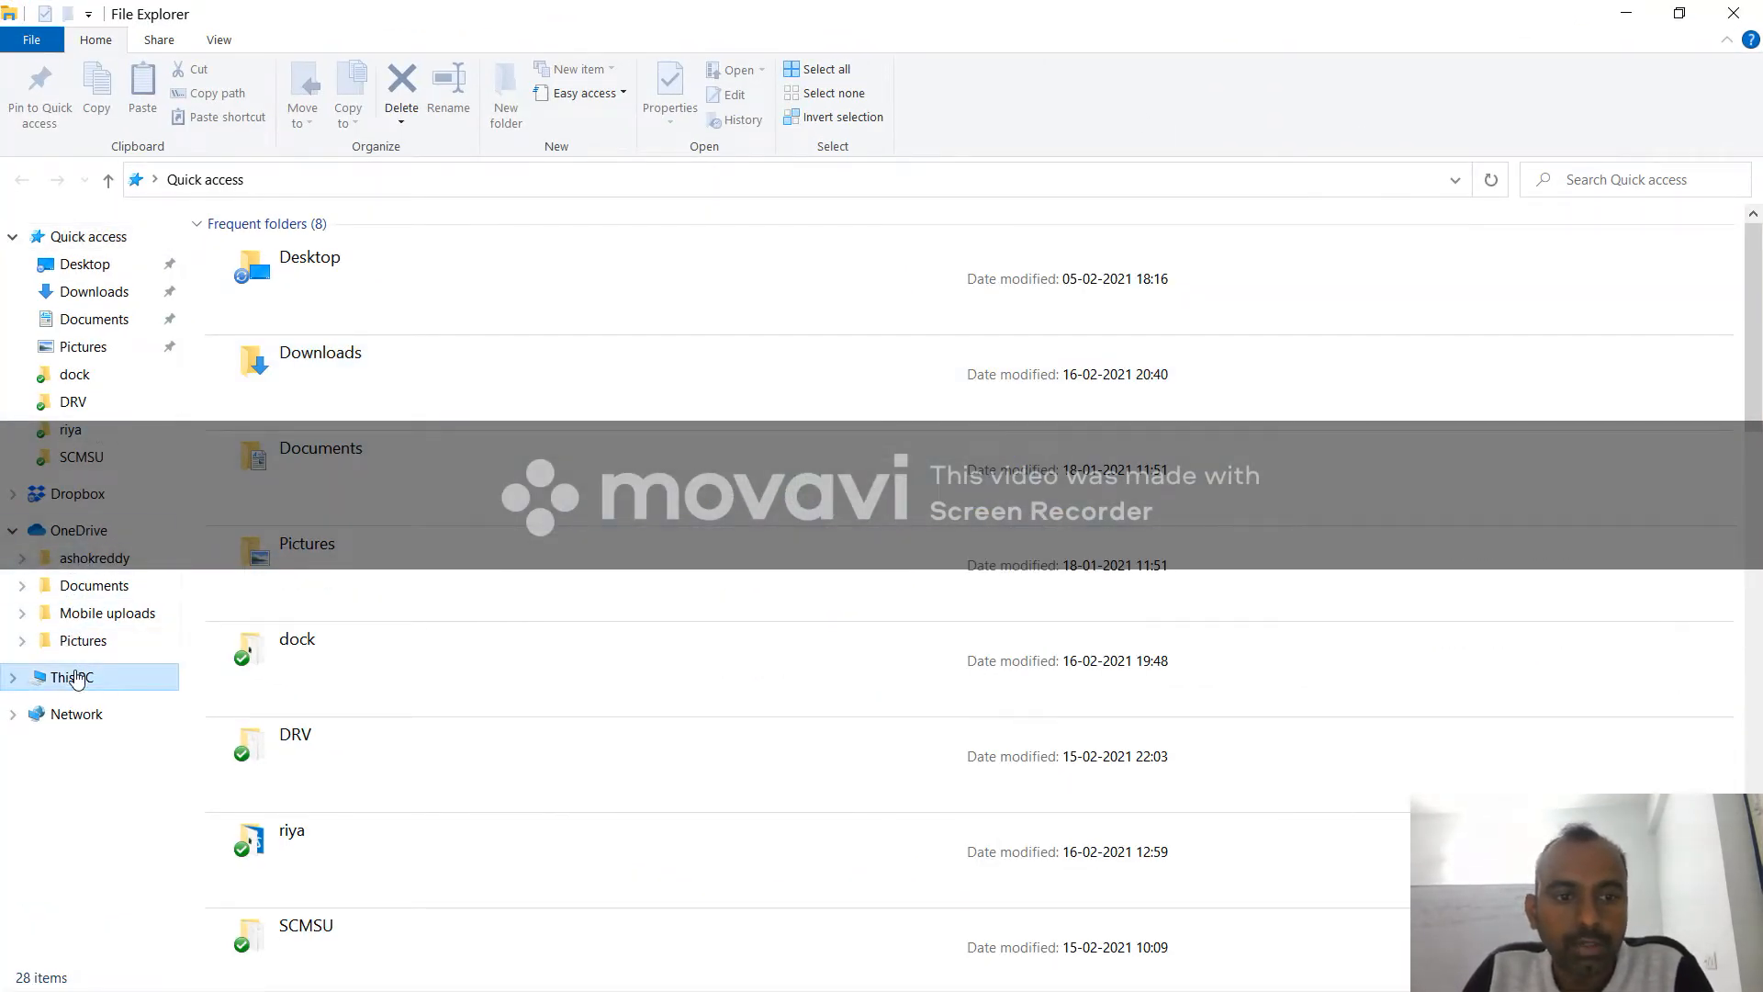
pyautogui.doubleClick(949, 425)
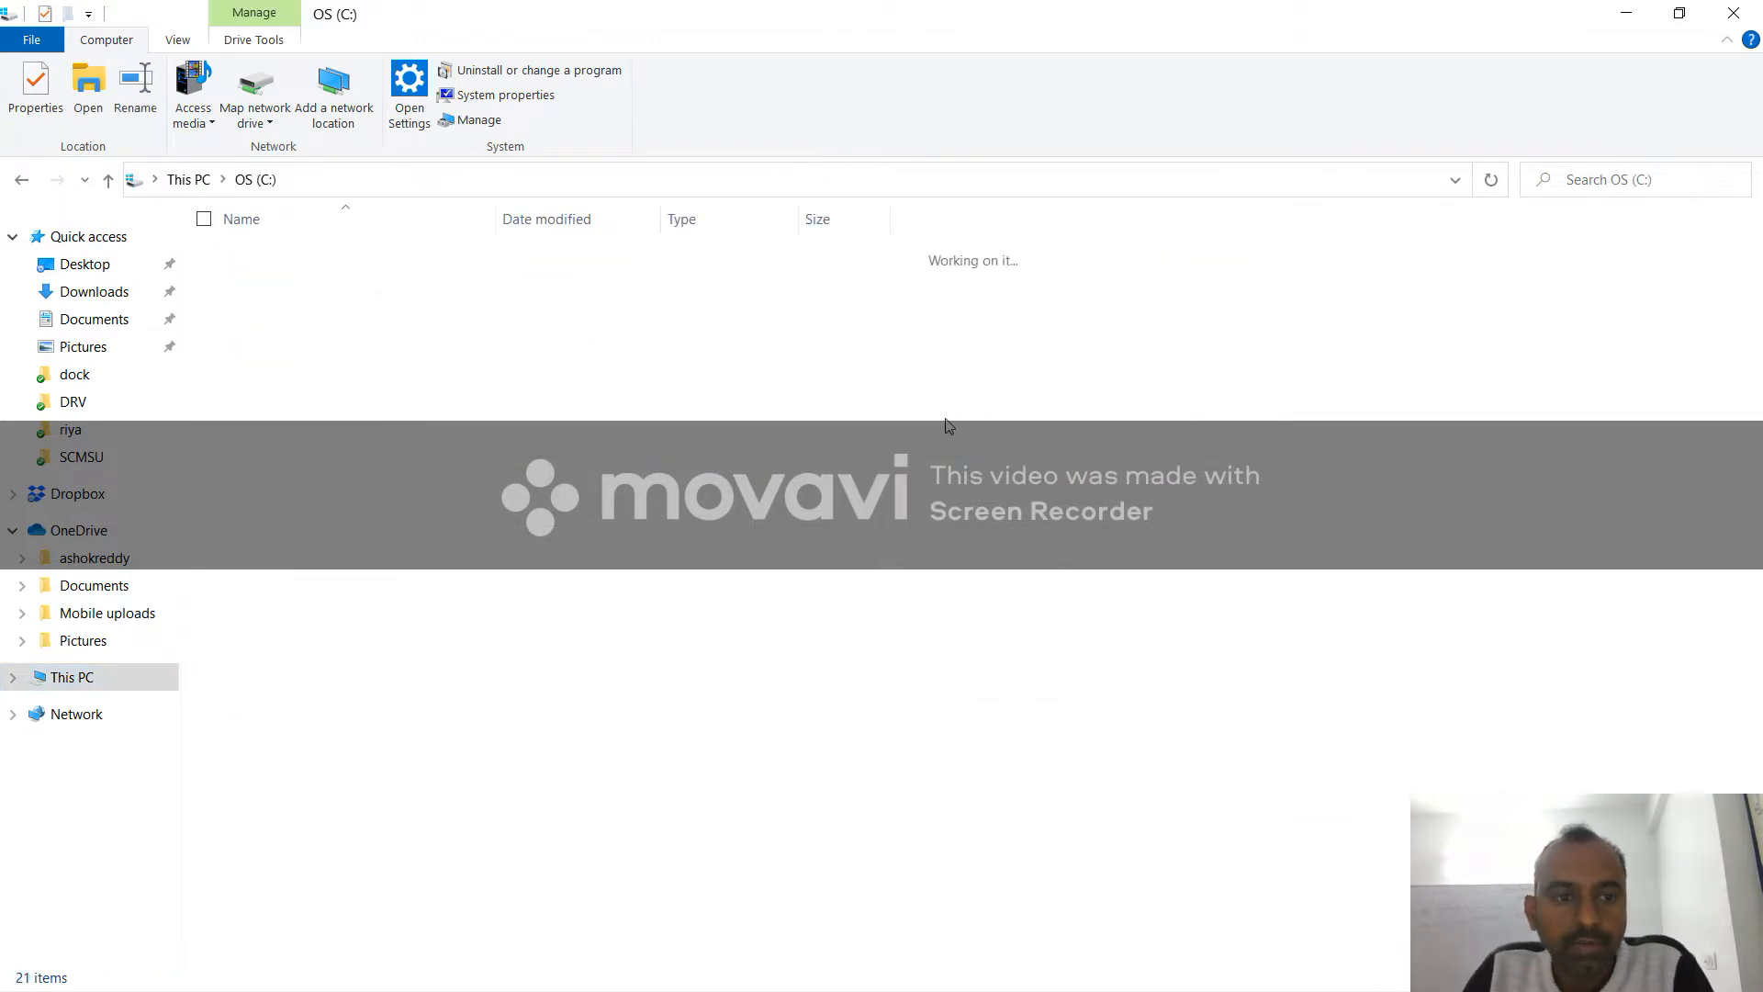
pyautogui.click(459, 482)
pyautogui.doubleClick(460, 481)
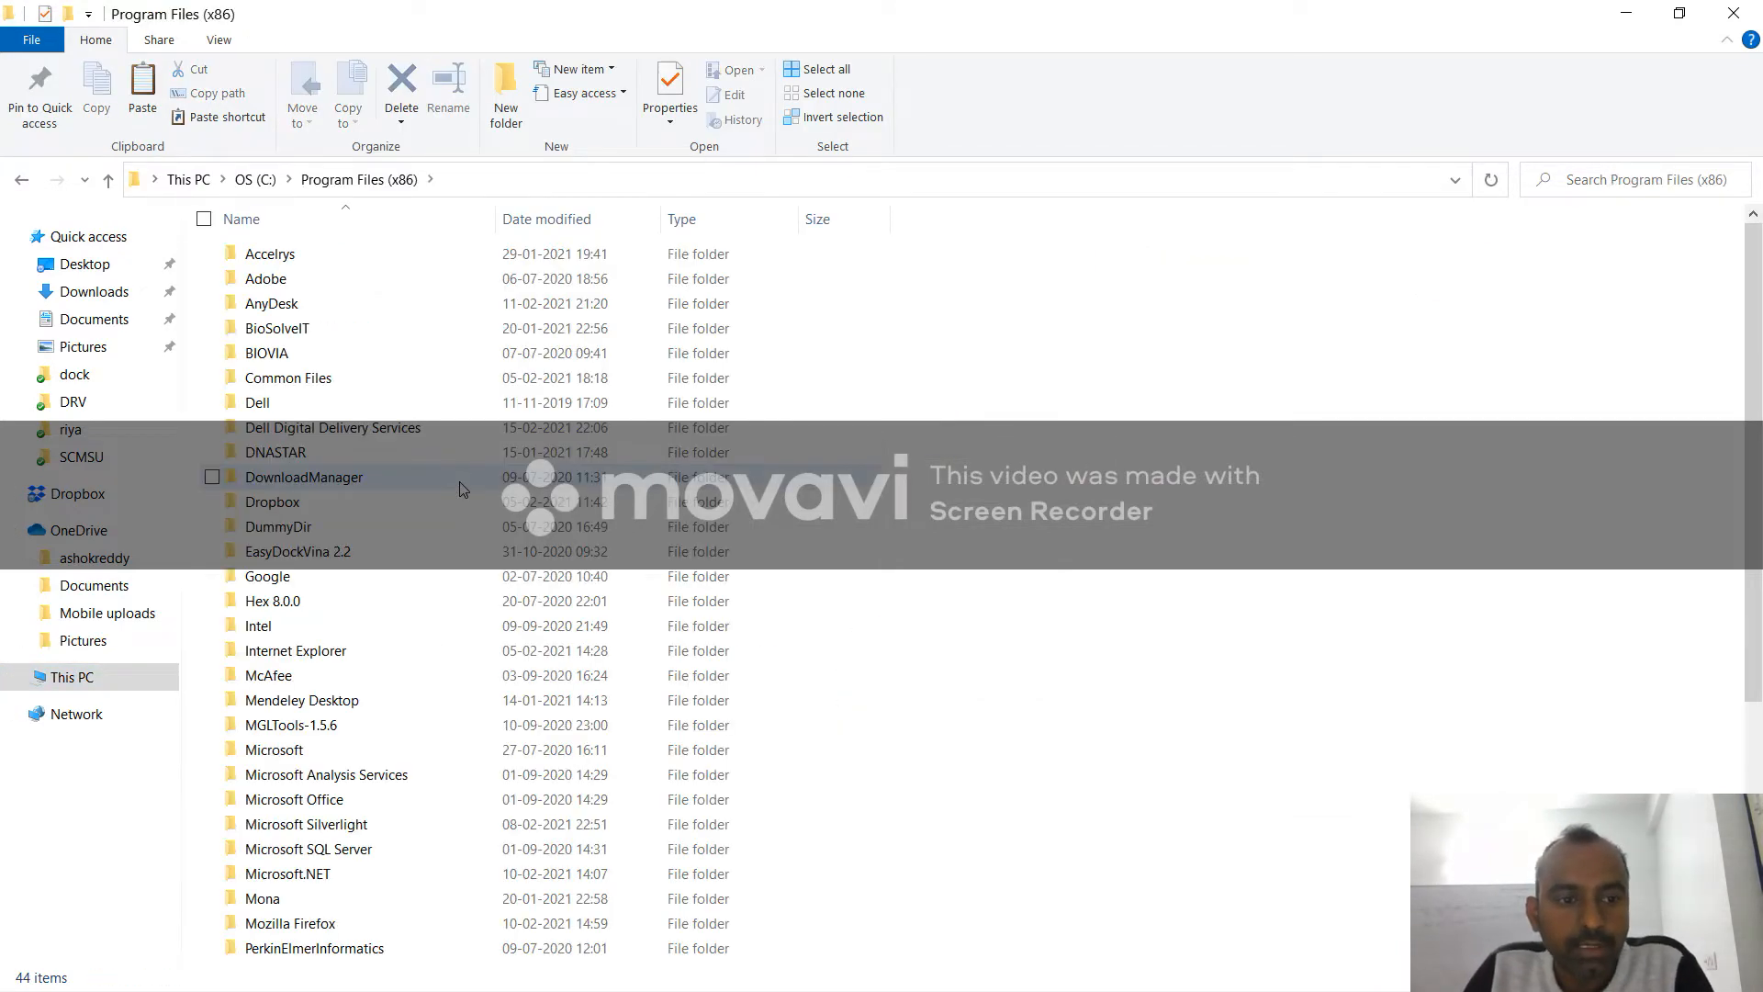
pyautogui.press('t')
pyautogui.press('Down')
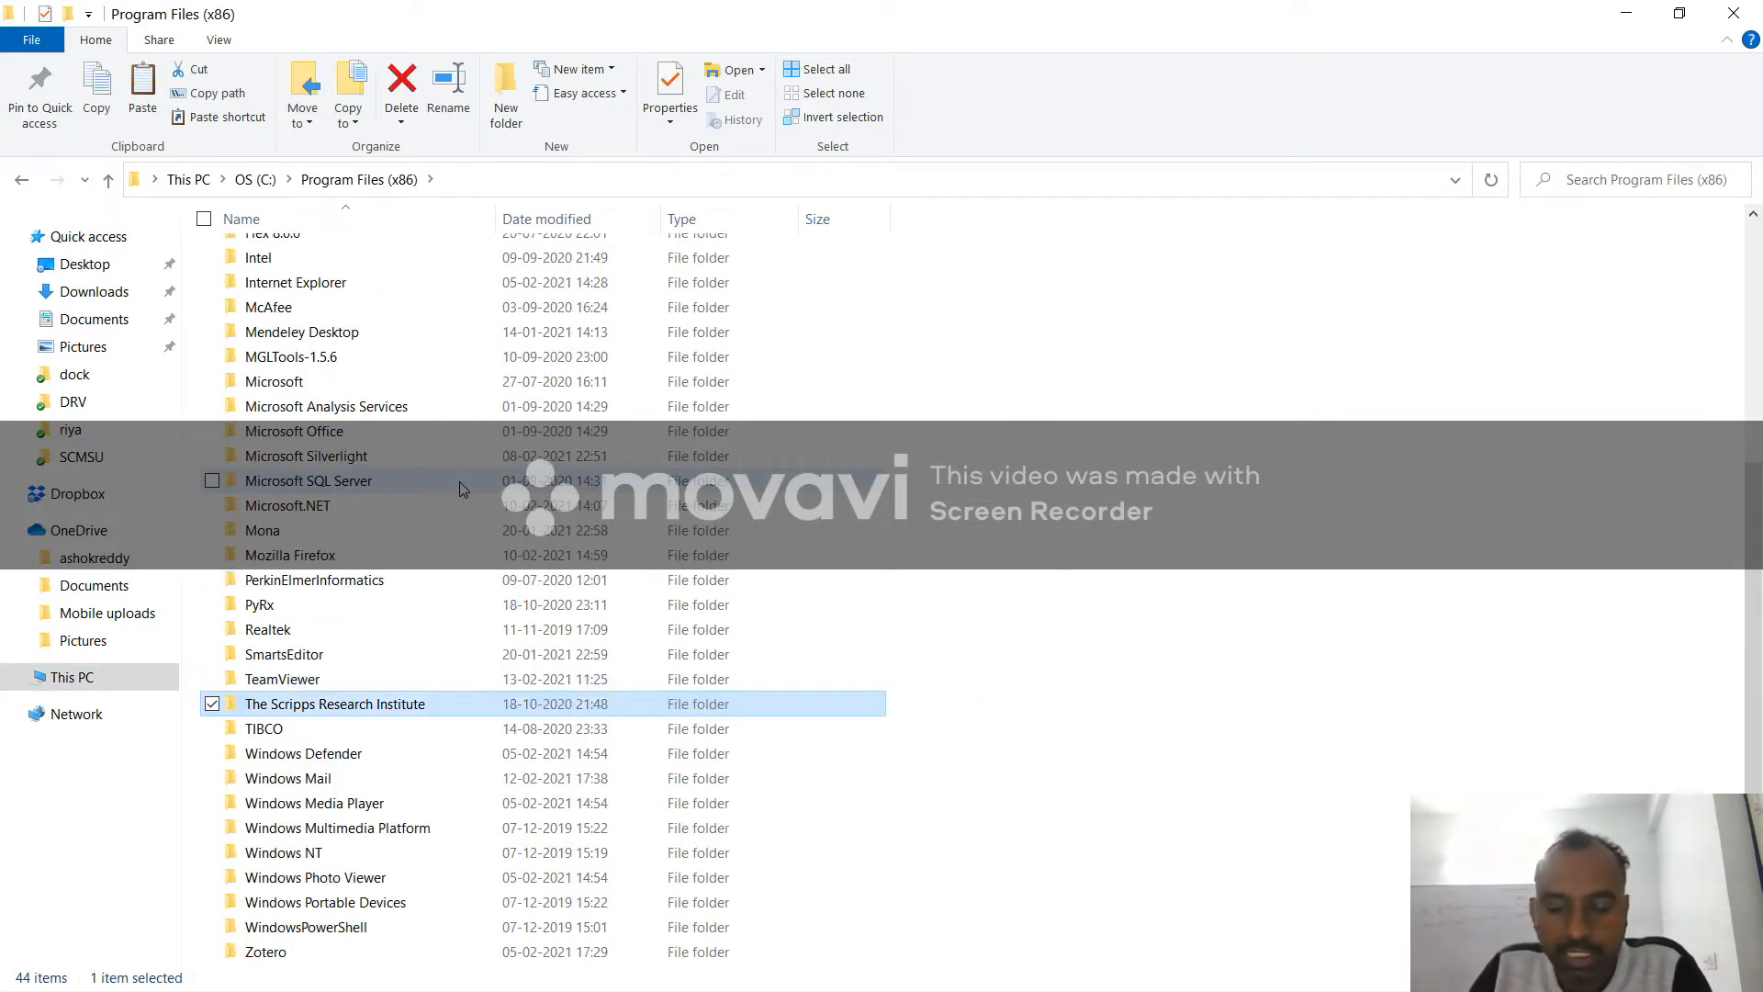
pyautogui.press('Return')
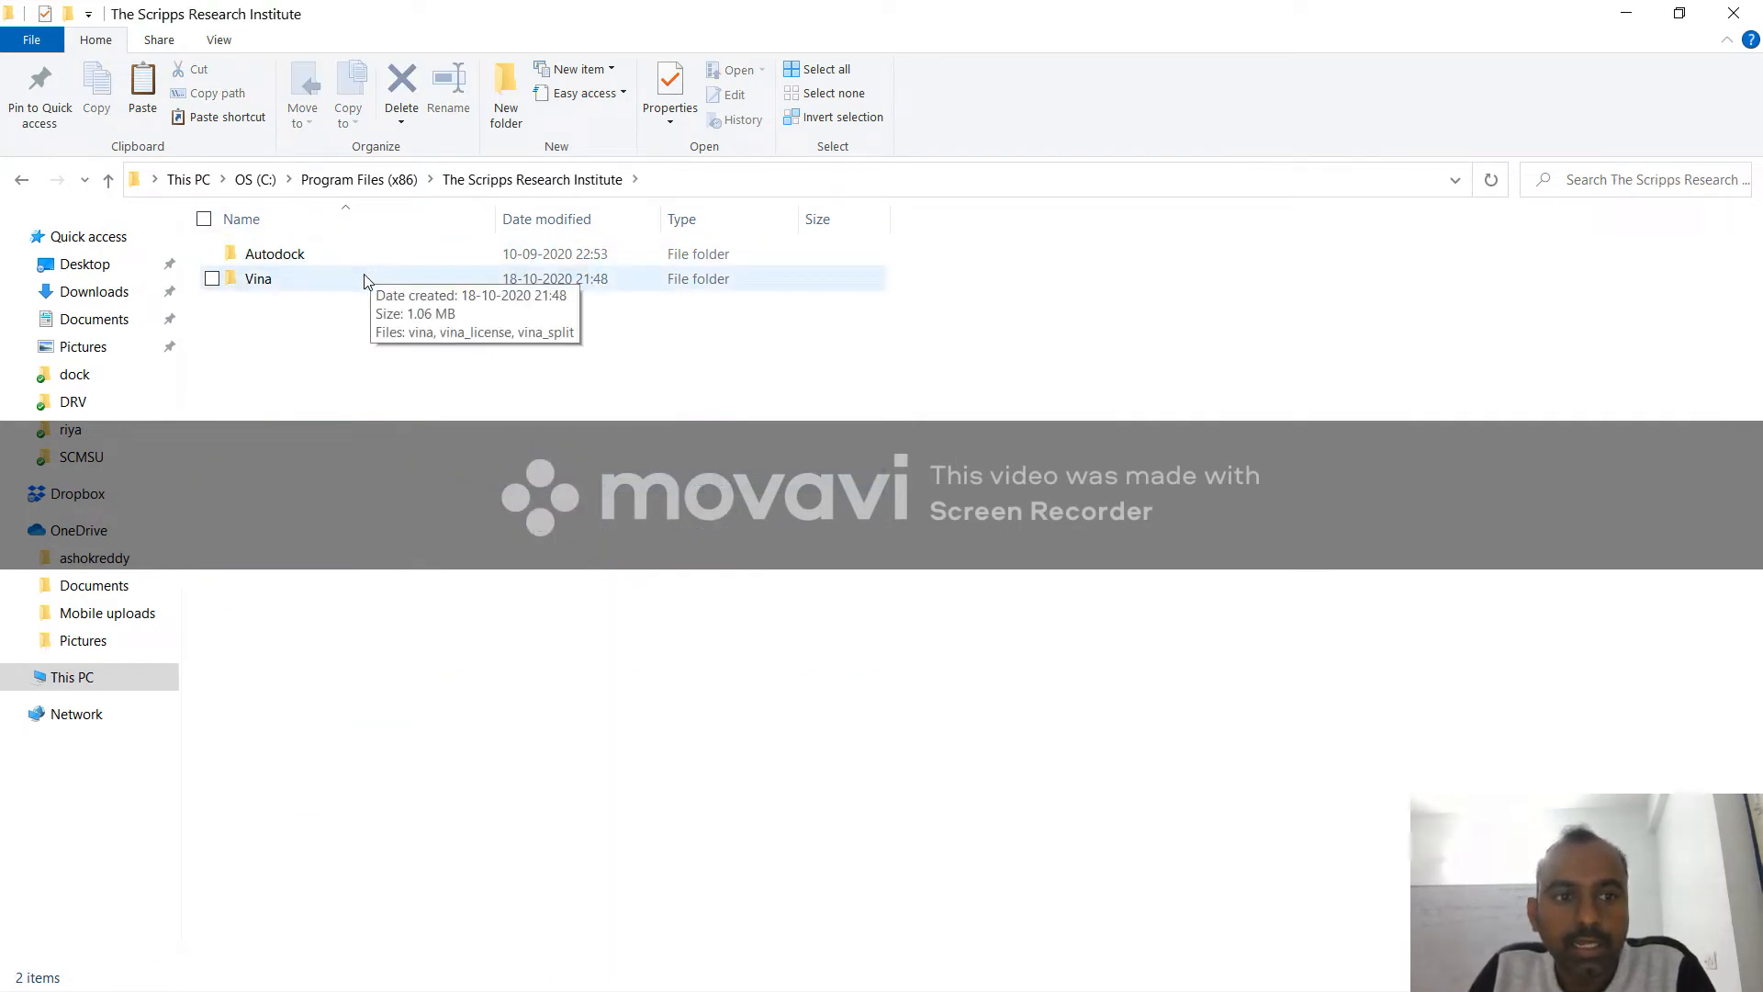
pyautogui.doubleClick(366, 277)
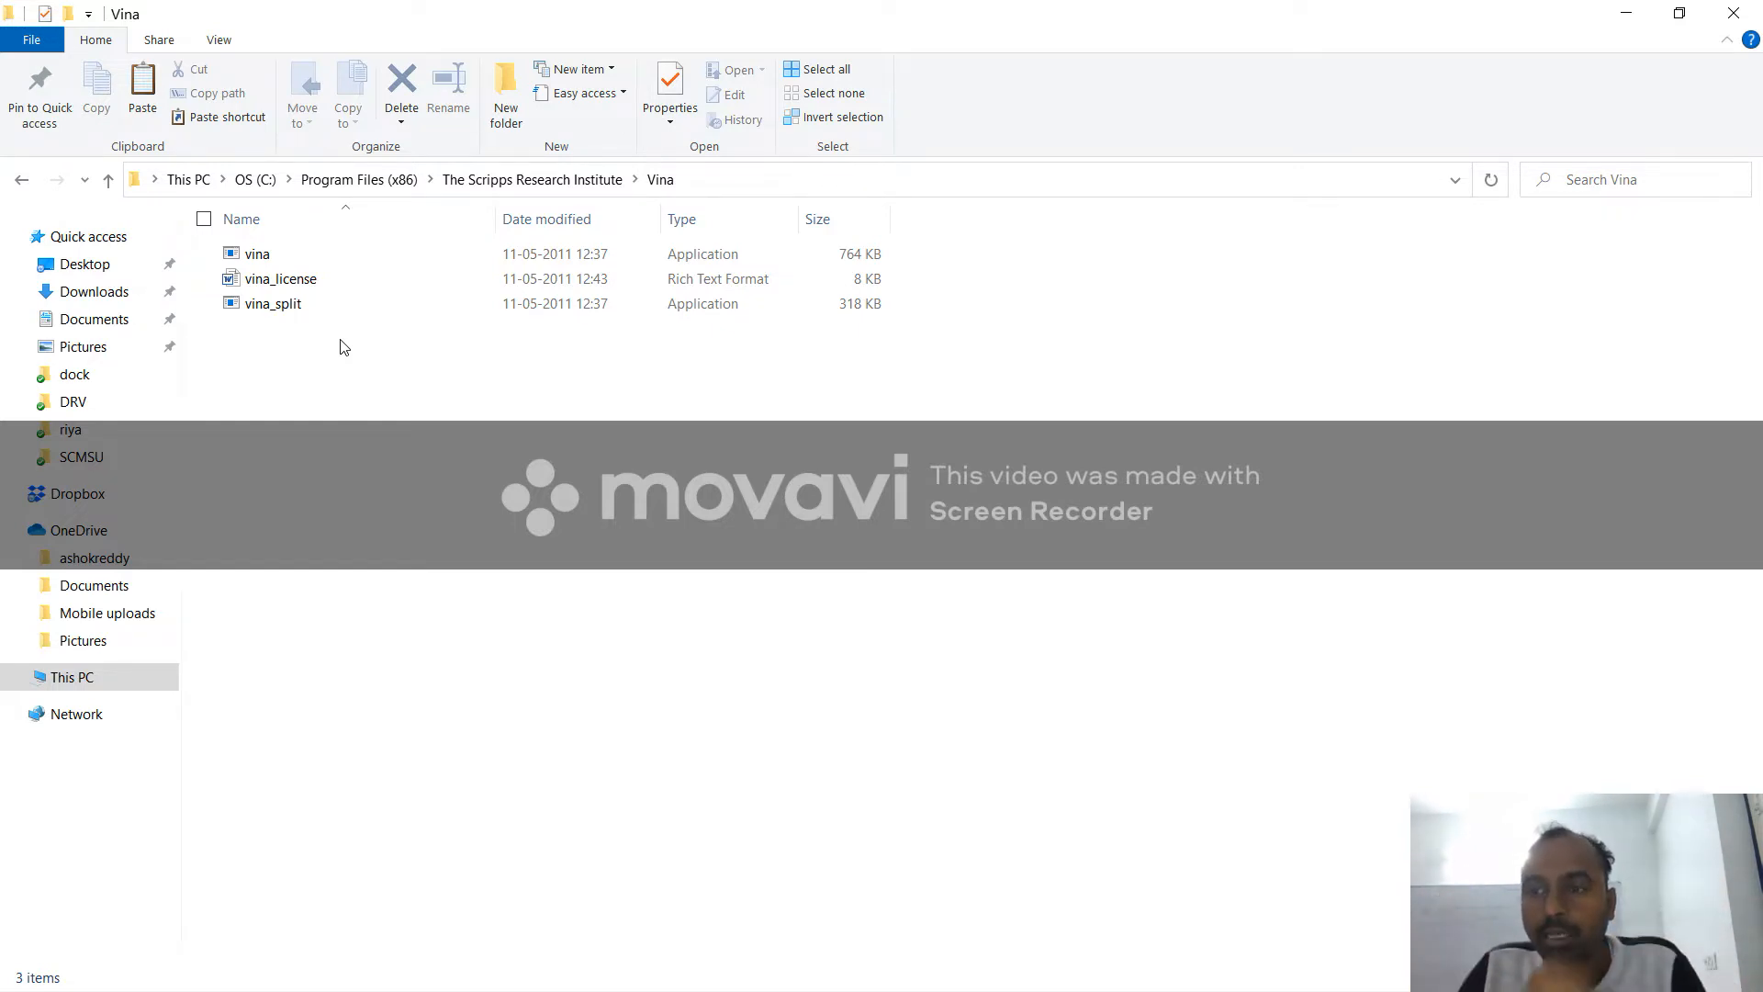
pyautogui.click(1741, 12)
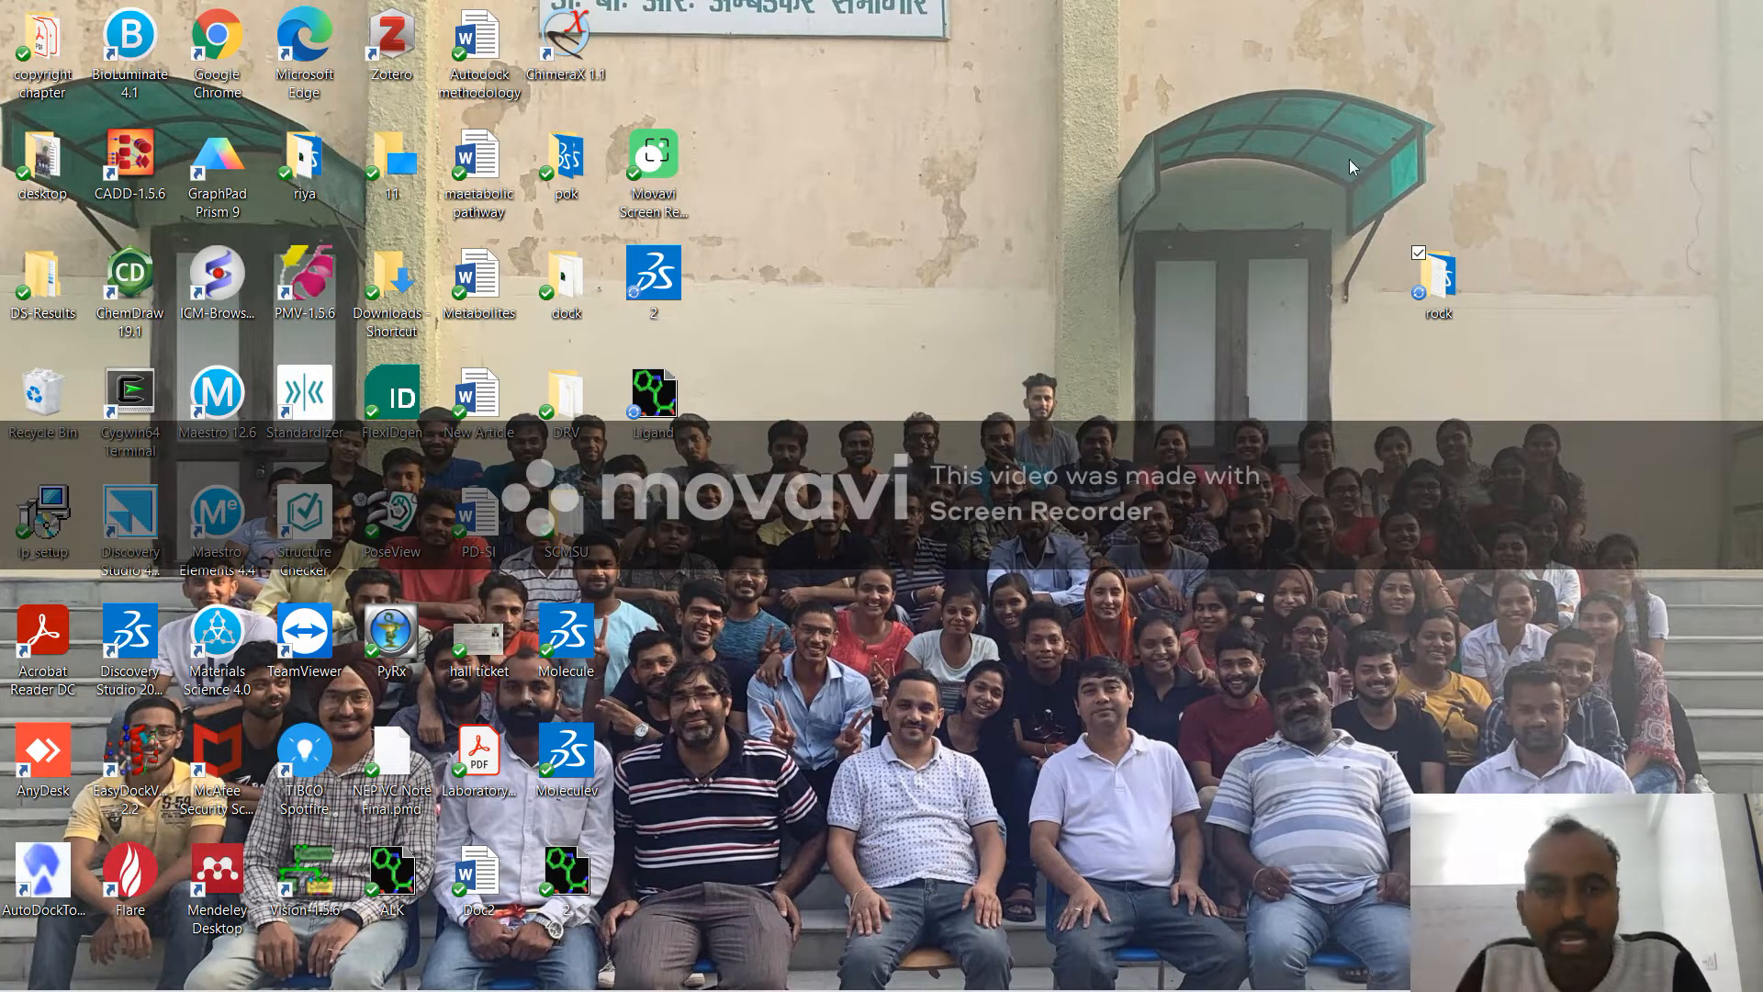
# Step: Start Discovery Studio Visualizer and open structure file 2 from the rock folder on the desktop
pyautogui.doubleClick(131, 642)
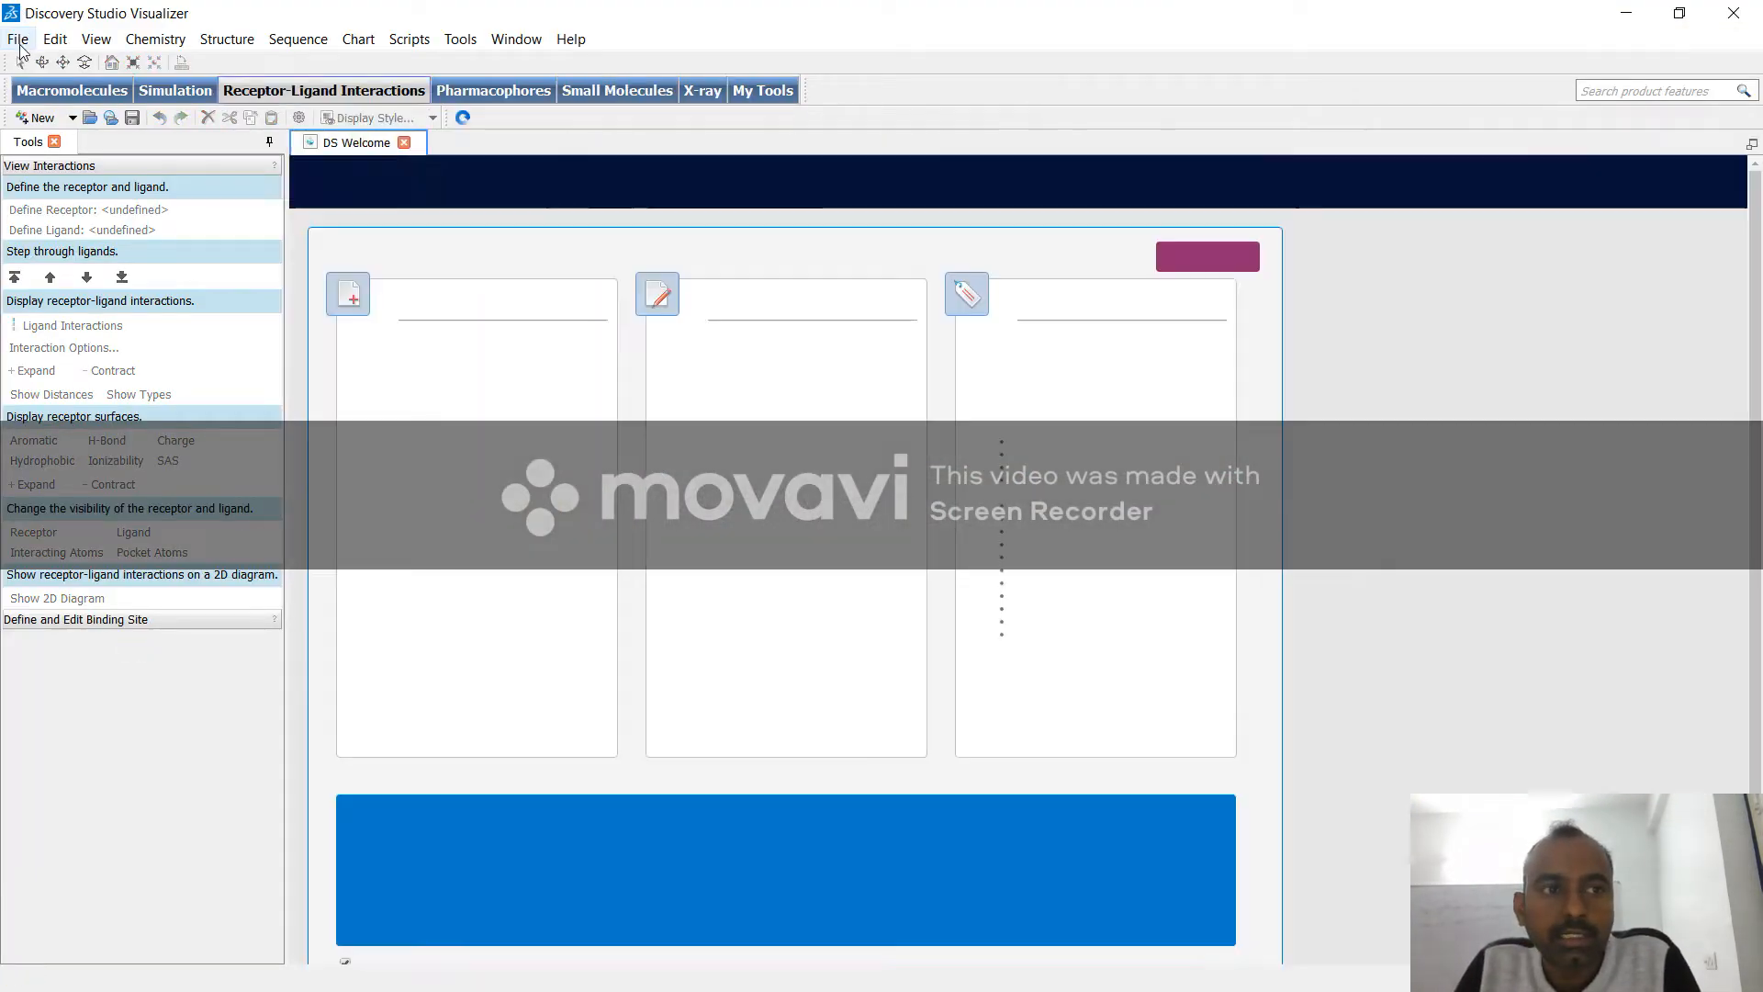
pyautogui.click(18, 38)
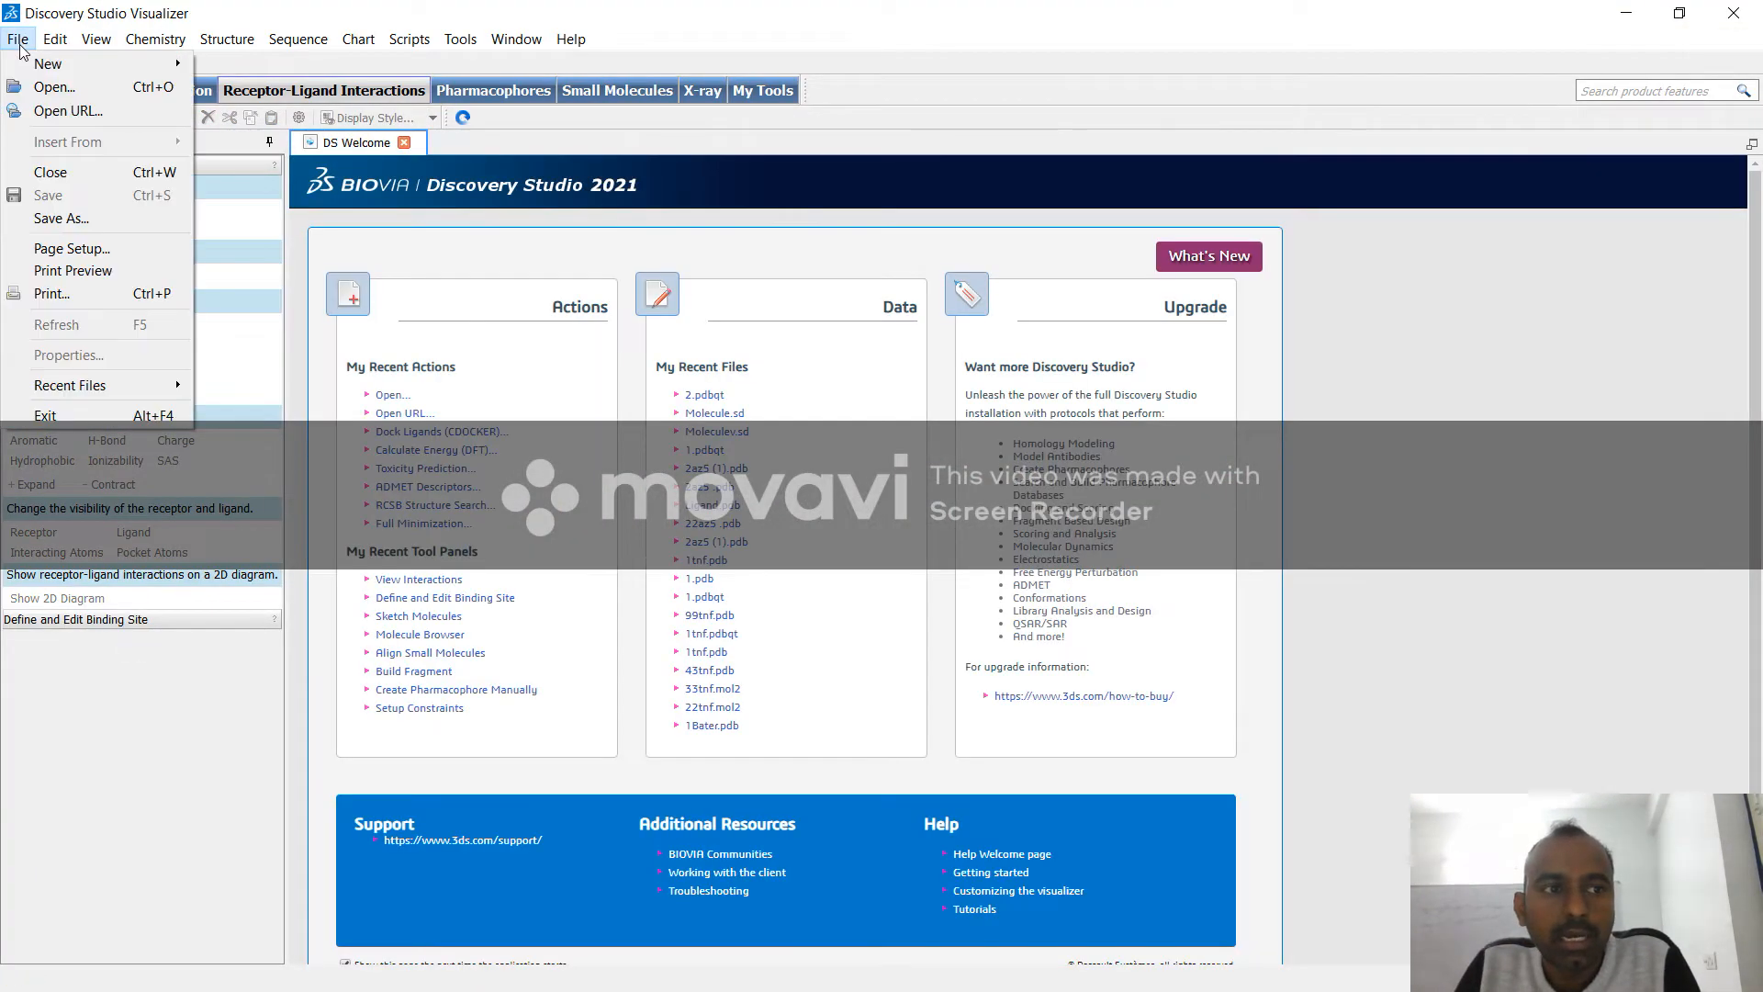
pyautogui.click(55, 88)
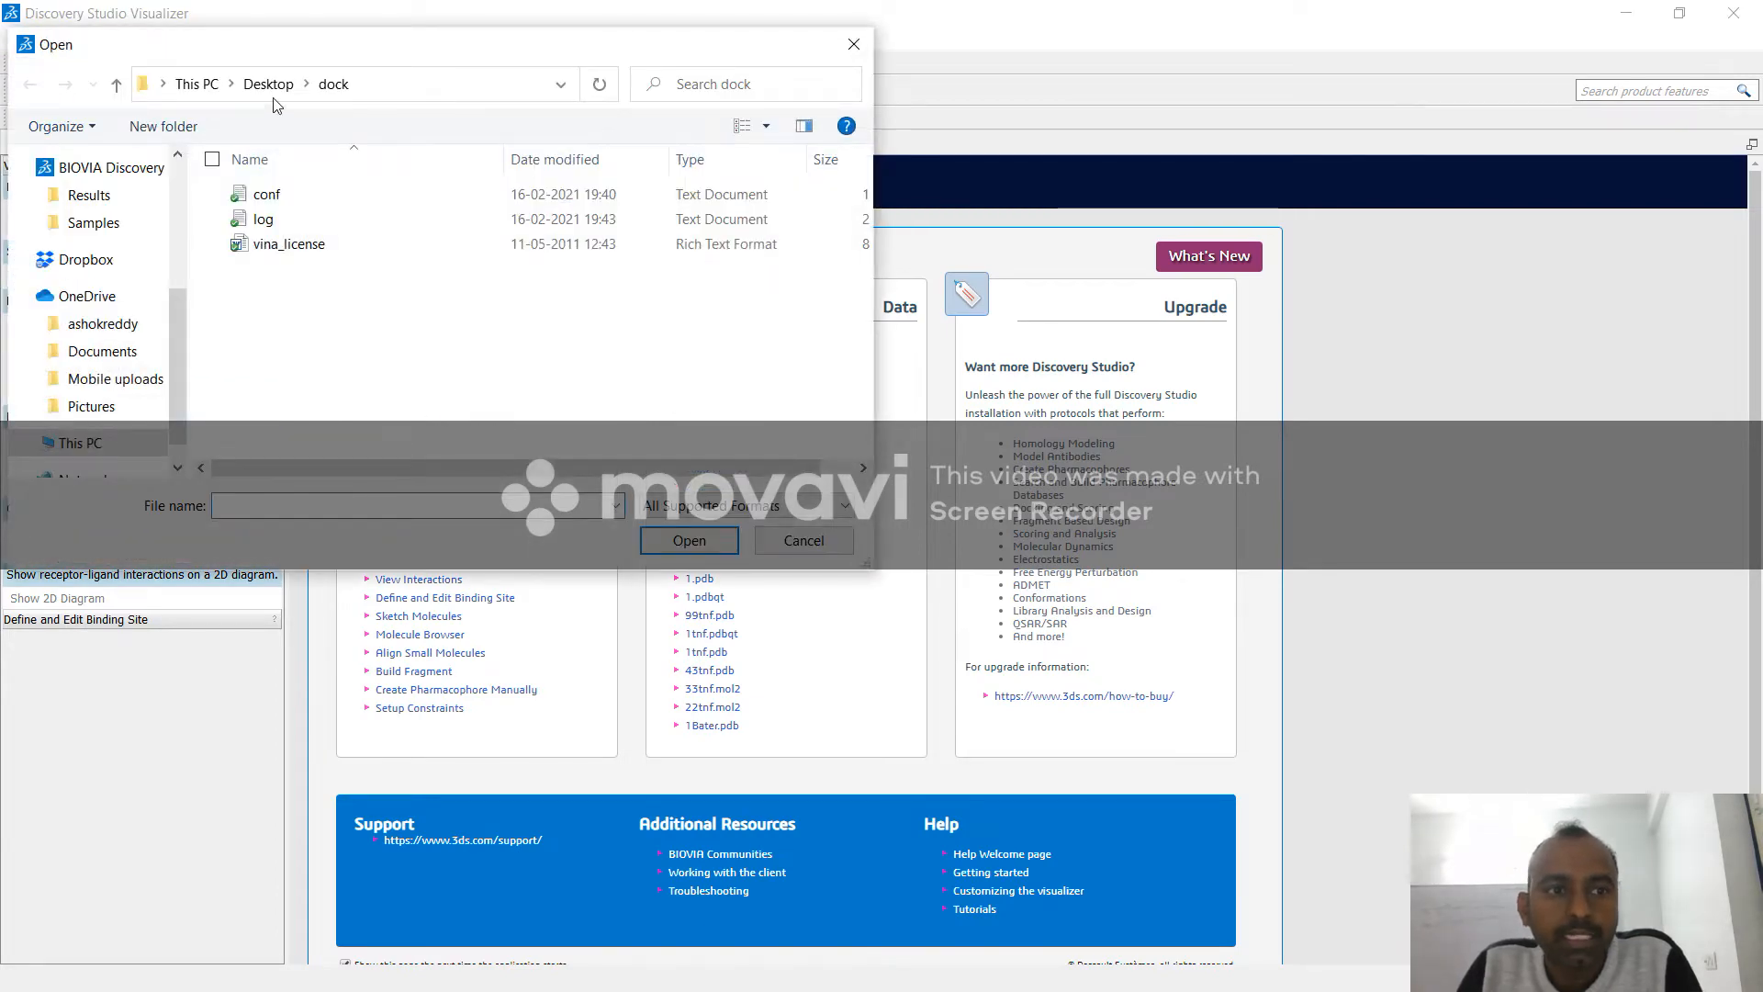
pyautogui.click(270, 87)
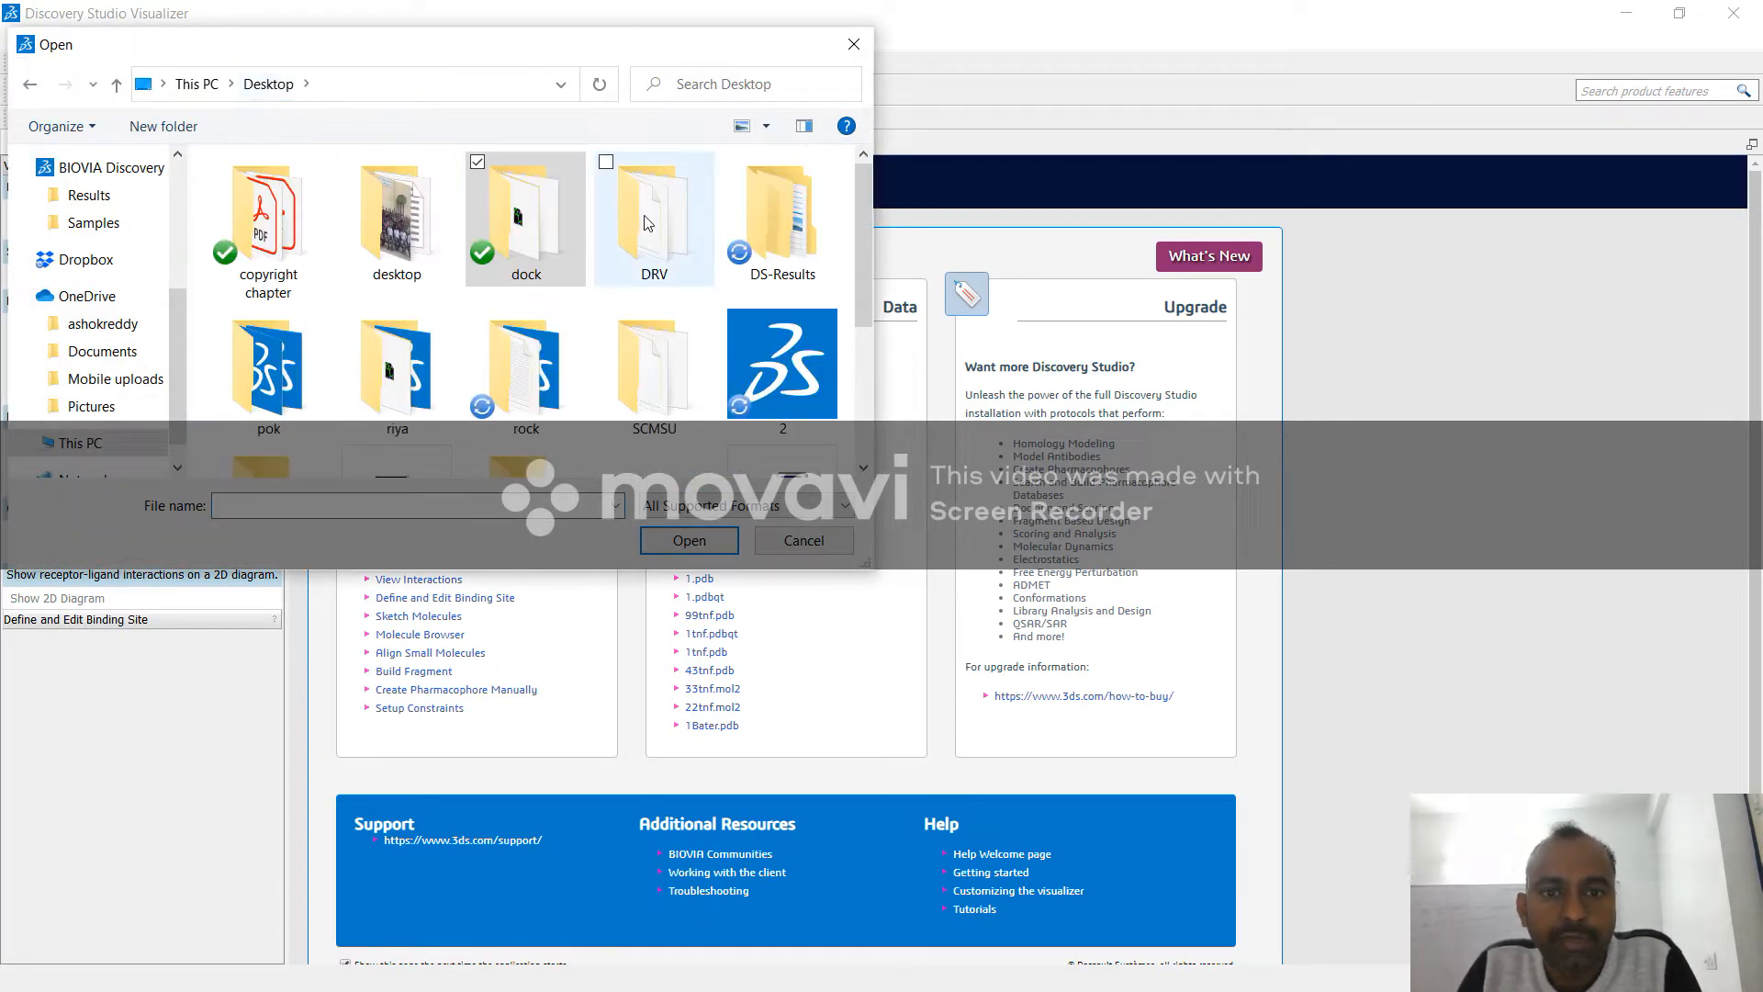
pyautogui.doubleClick(555, 352)
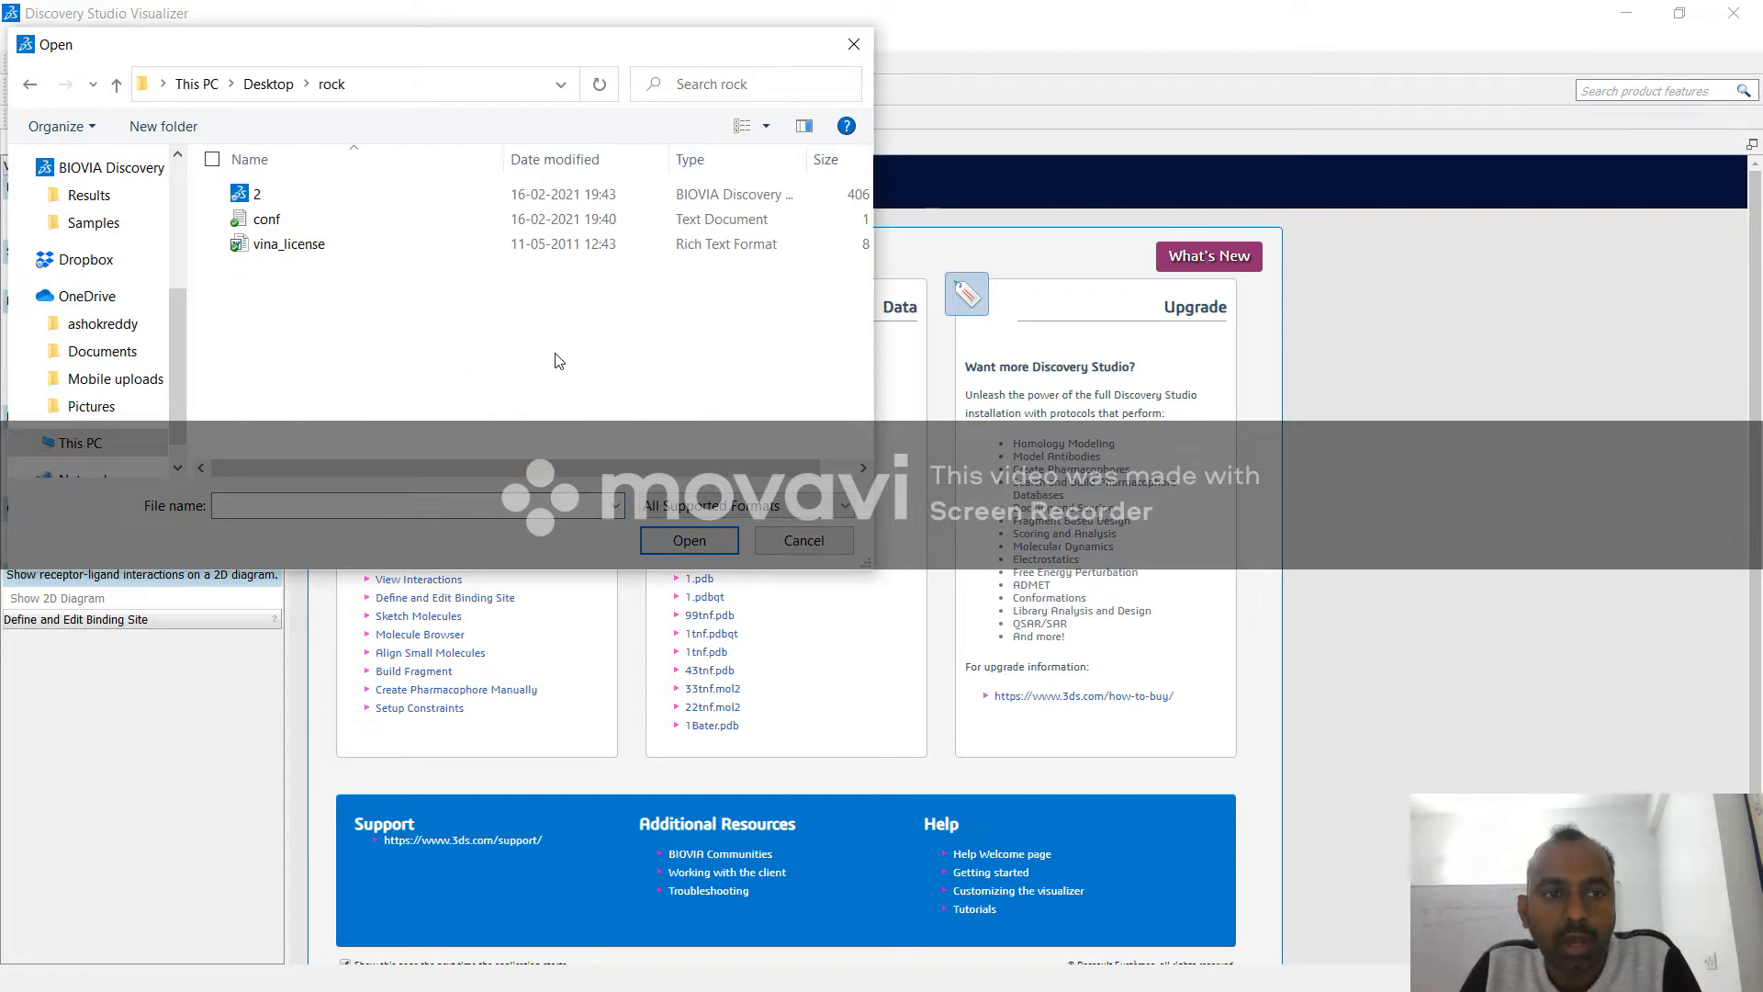
pyautogui.click(541, 199)
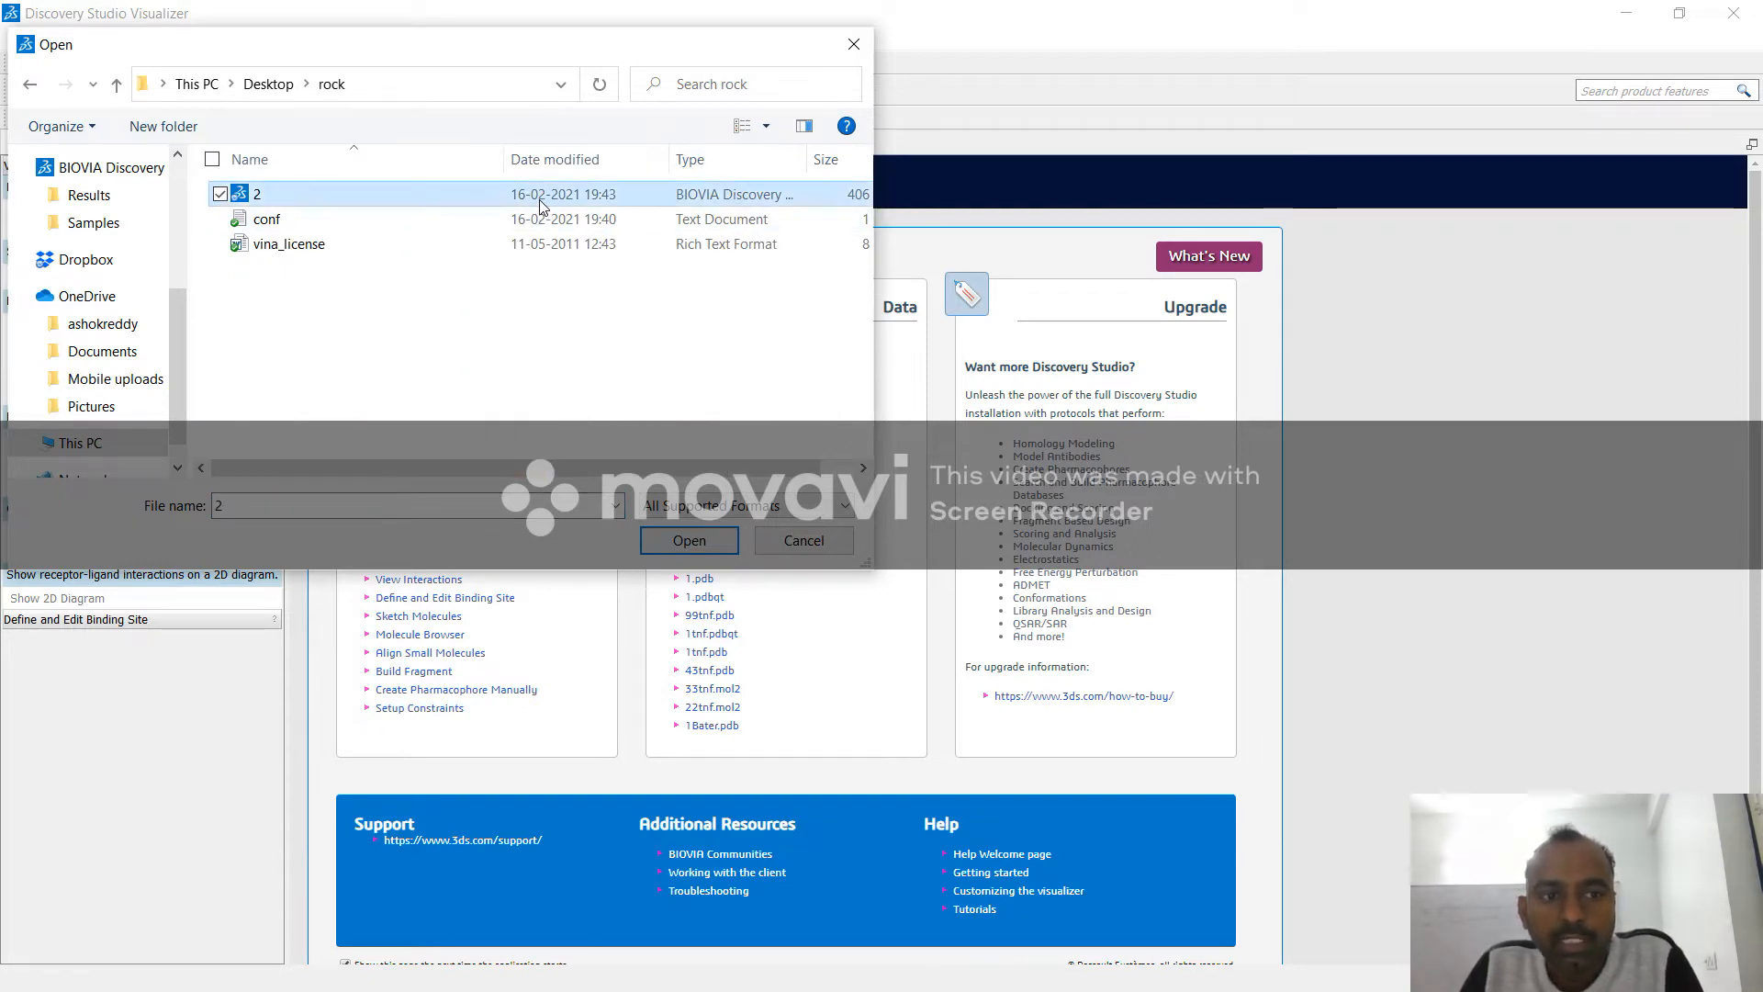
pyautogui.click(686, 545)
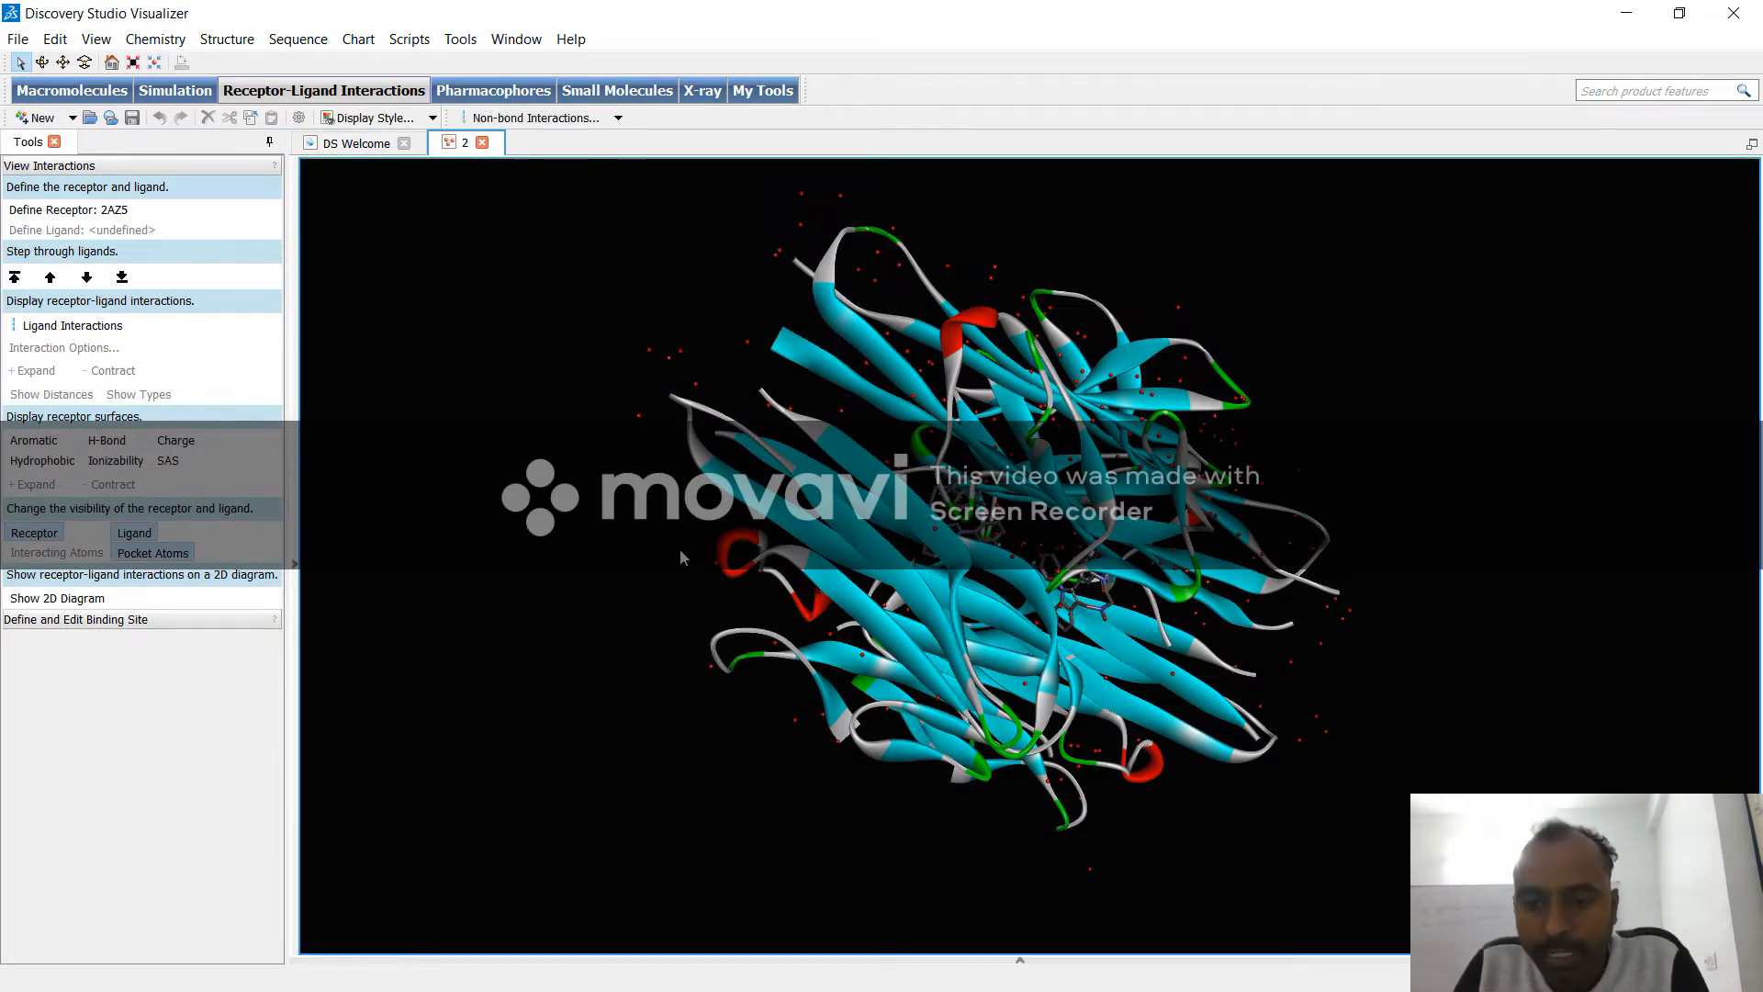
# Step: Show the structure hierarchy of 2AZ5 and delete protein chains B, C and D
pyautogui.click(296, 564)
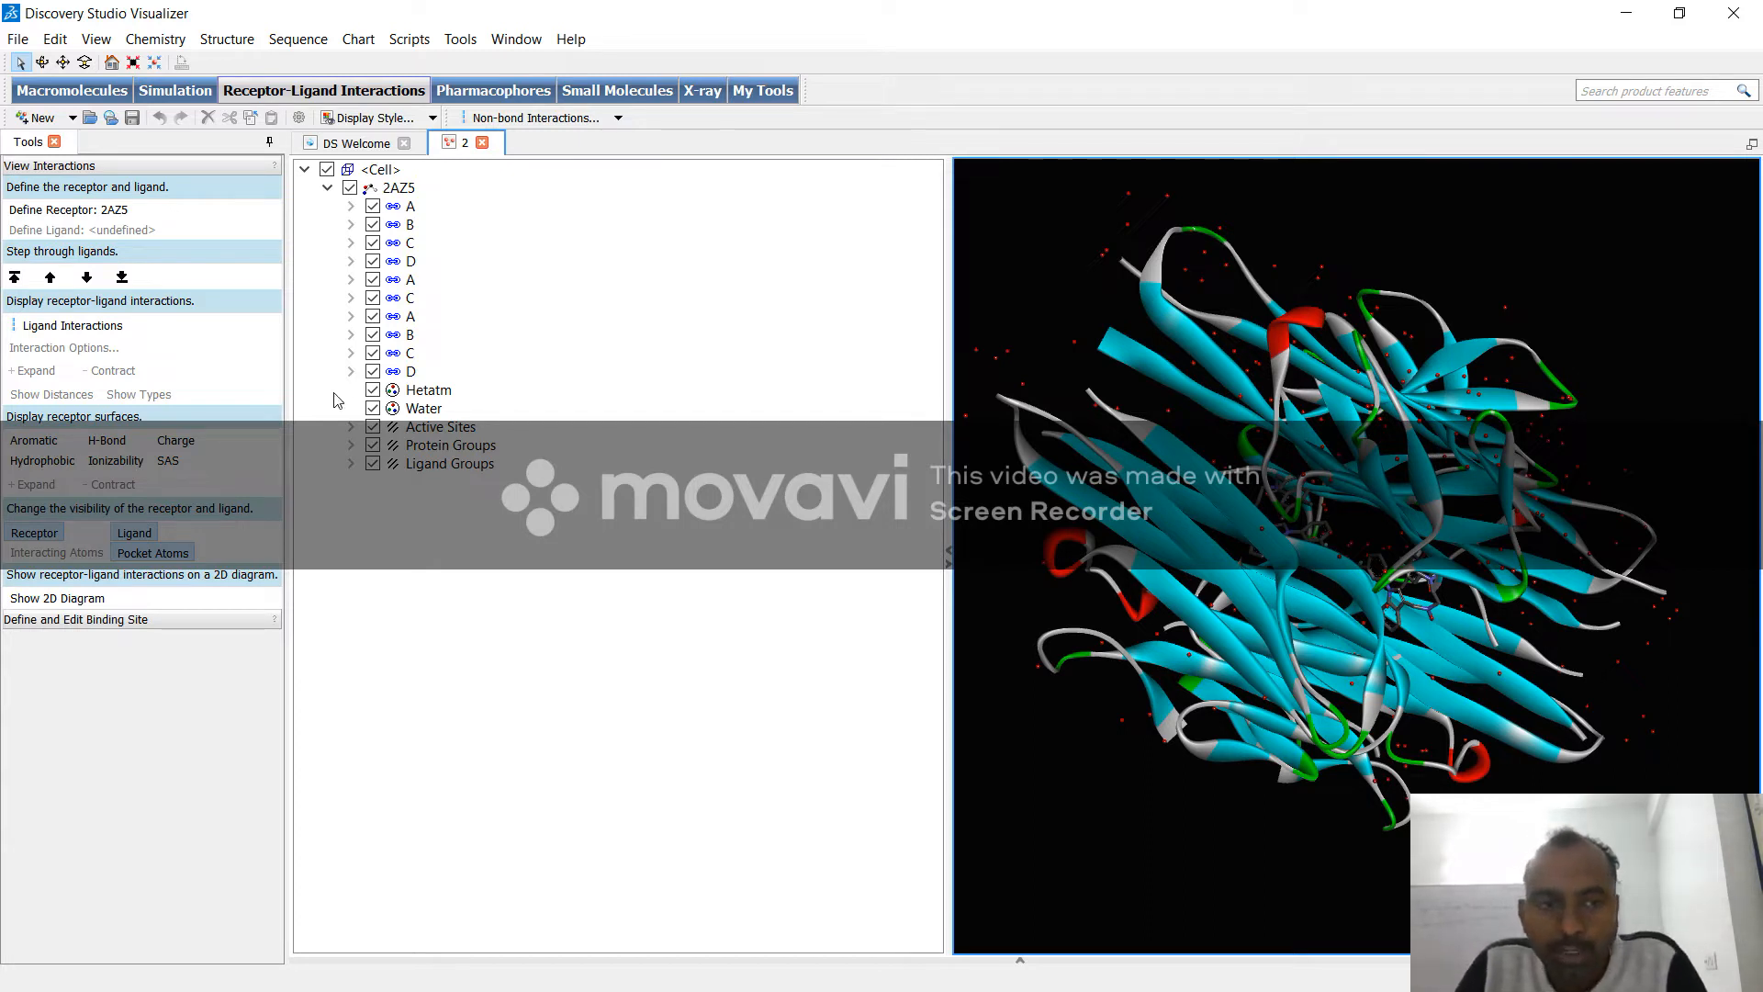
pyautogui.click(402, 226)
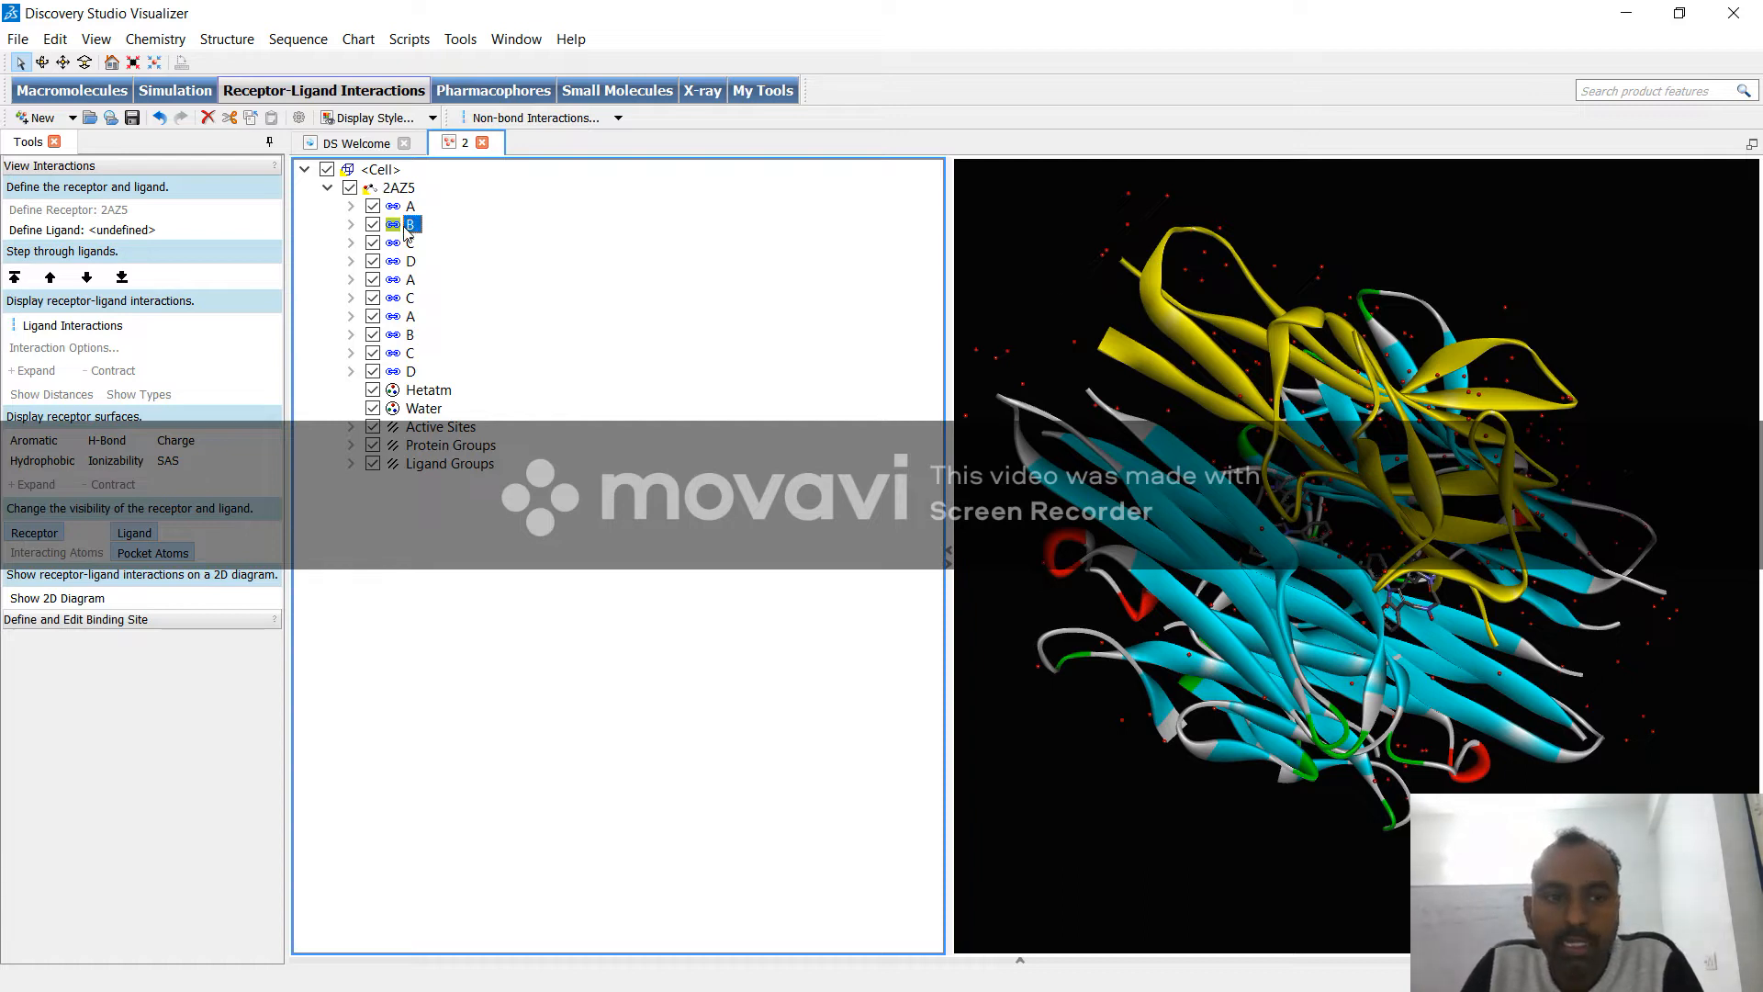
pyautogui.press('Delete')
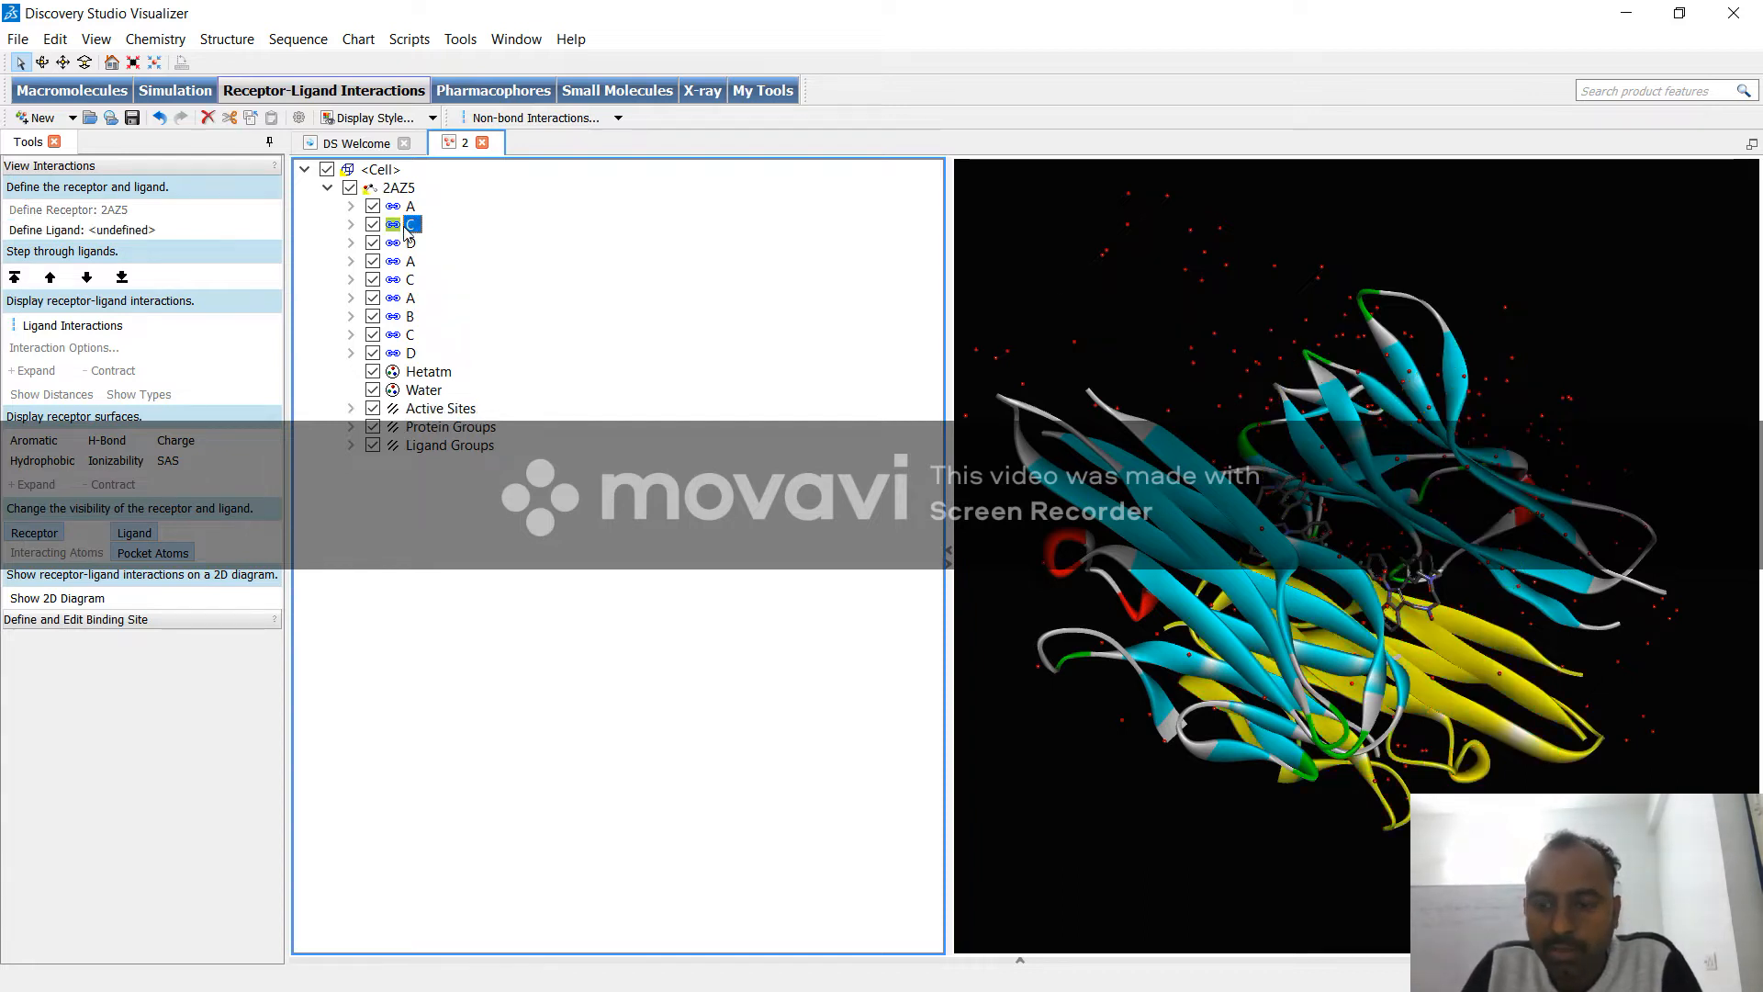
pyautogui.press('Delete')
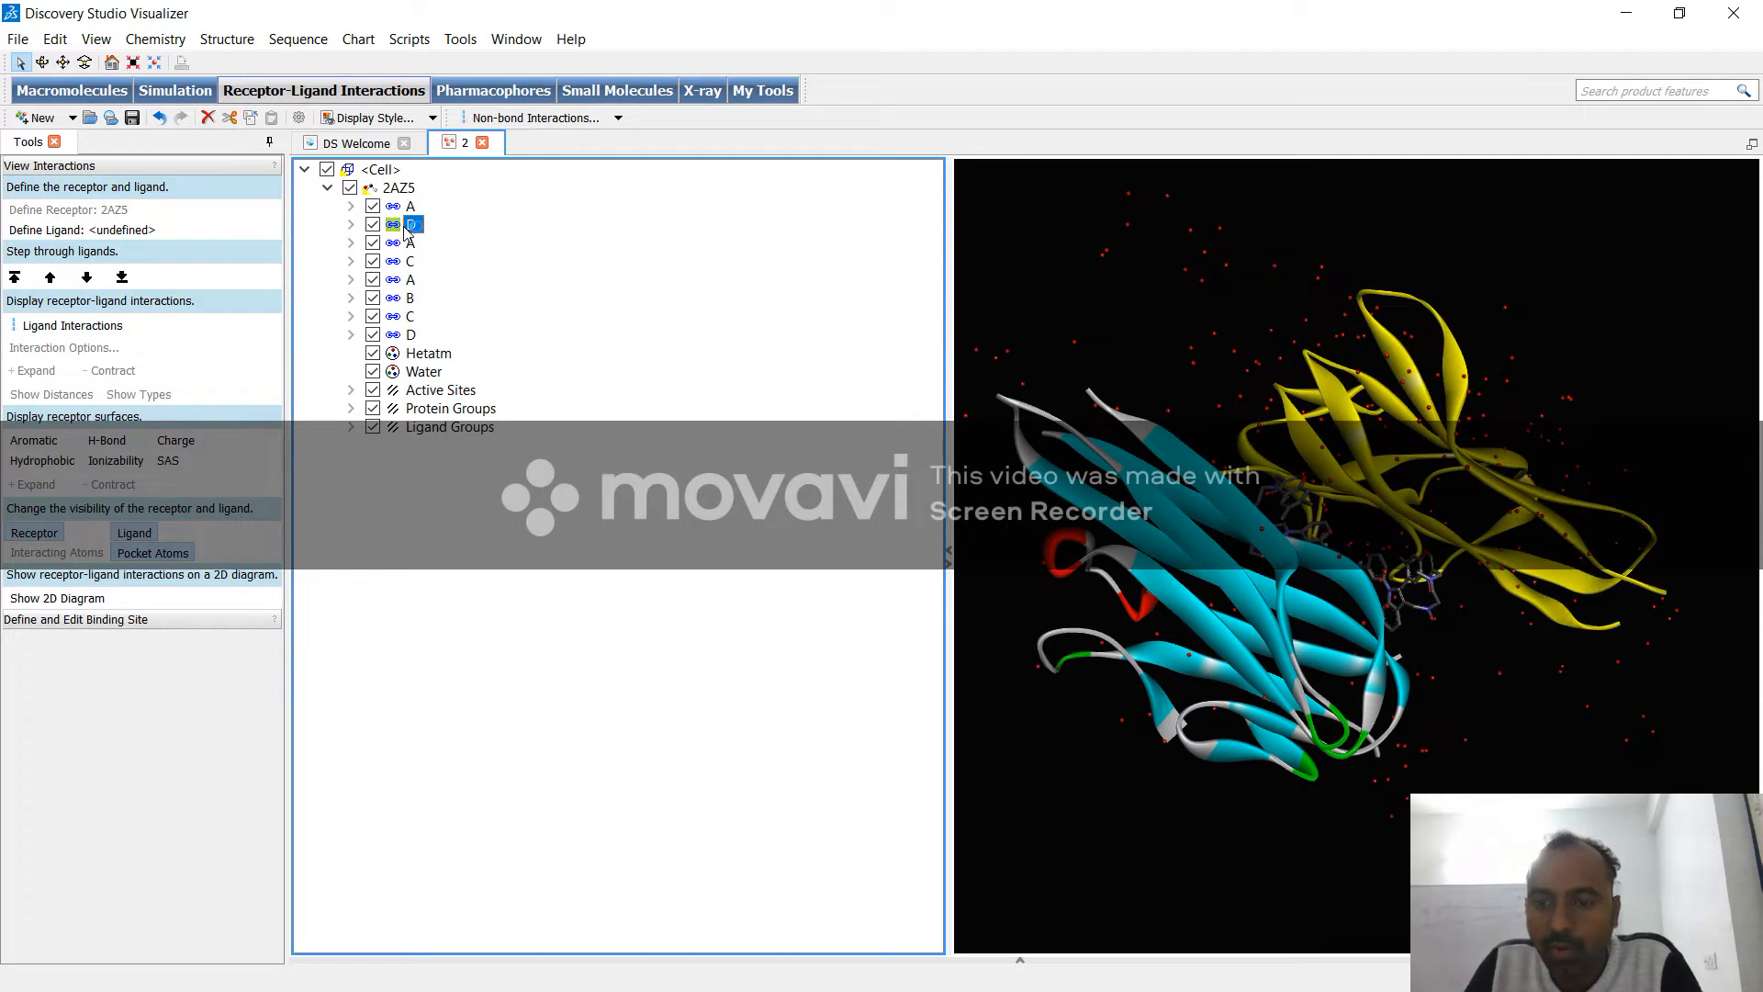
pyautogui.press('Delete')
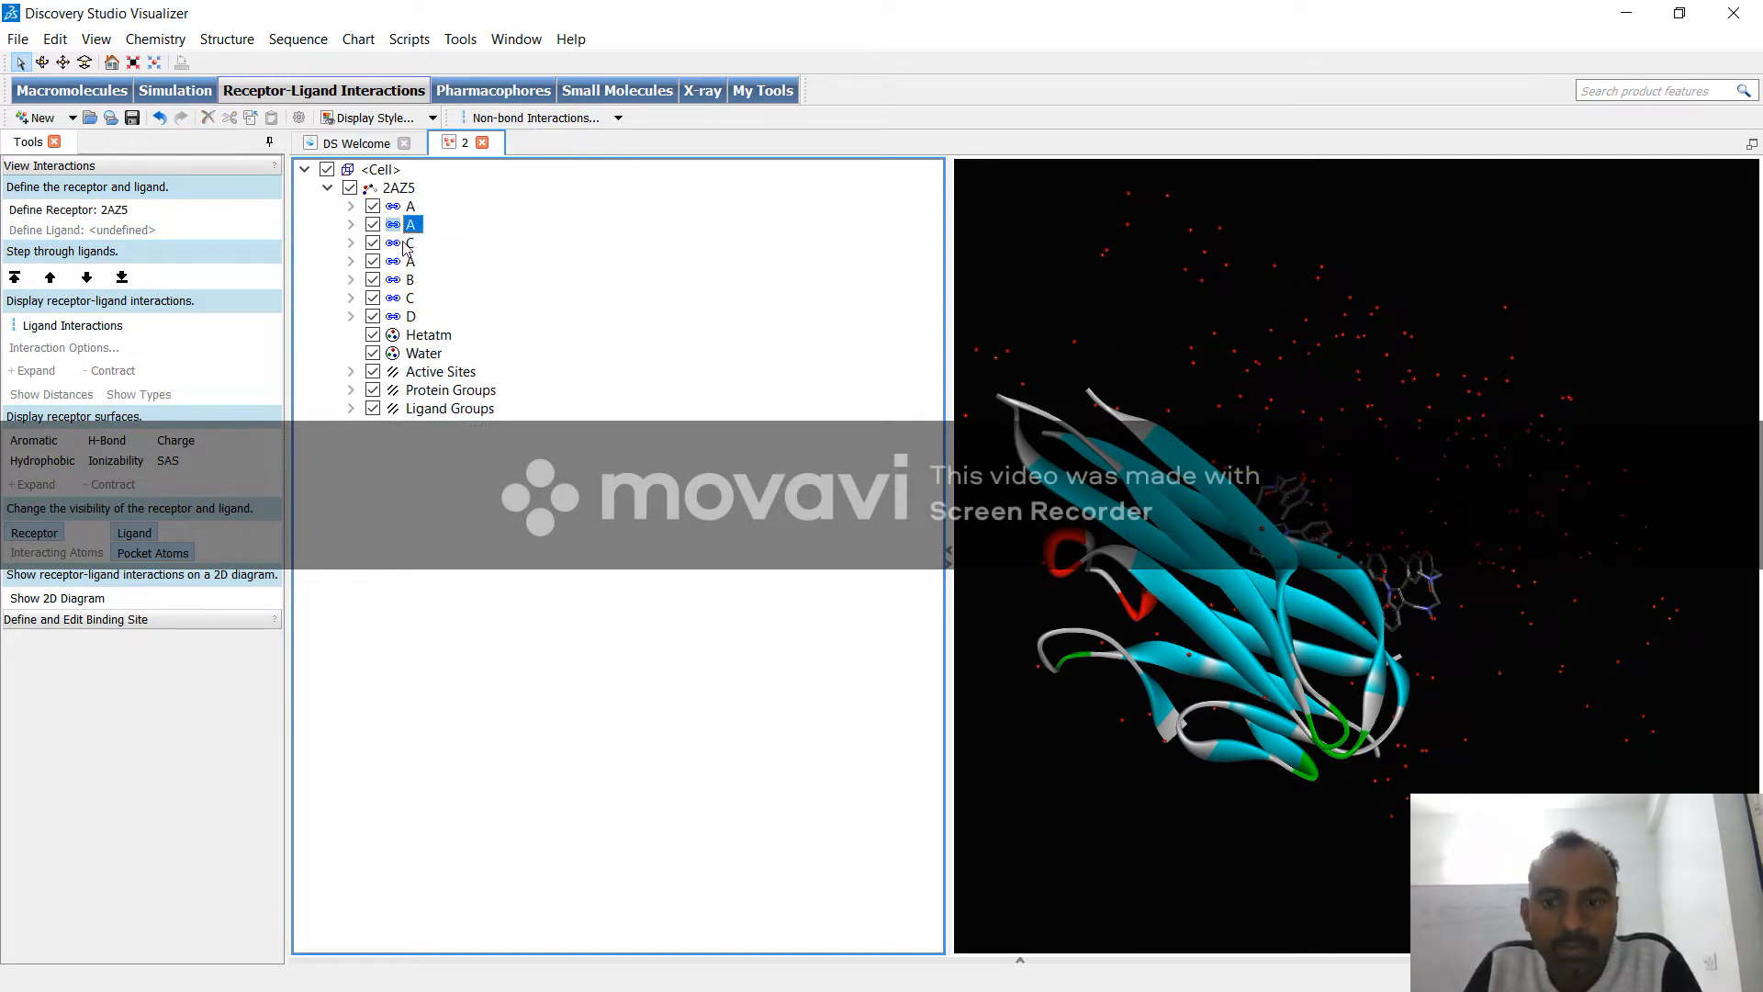
# Step: Delete the ligand chain C and the water chains A, B, C and D from the 2AZ5 hierarchy
pyautogui.click(409, 242)
pyautogui.press('Delete')
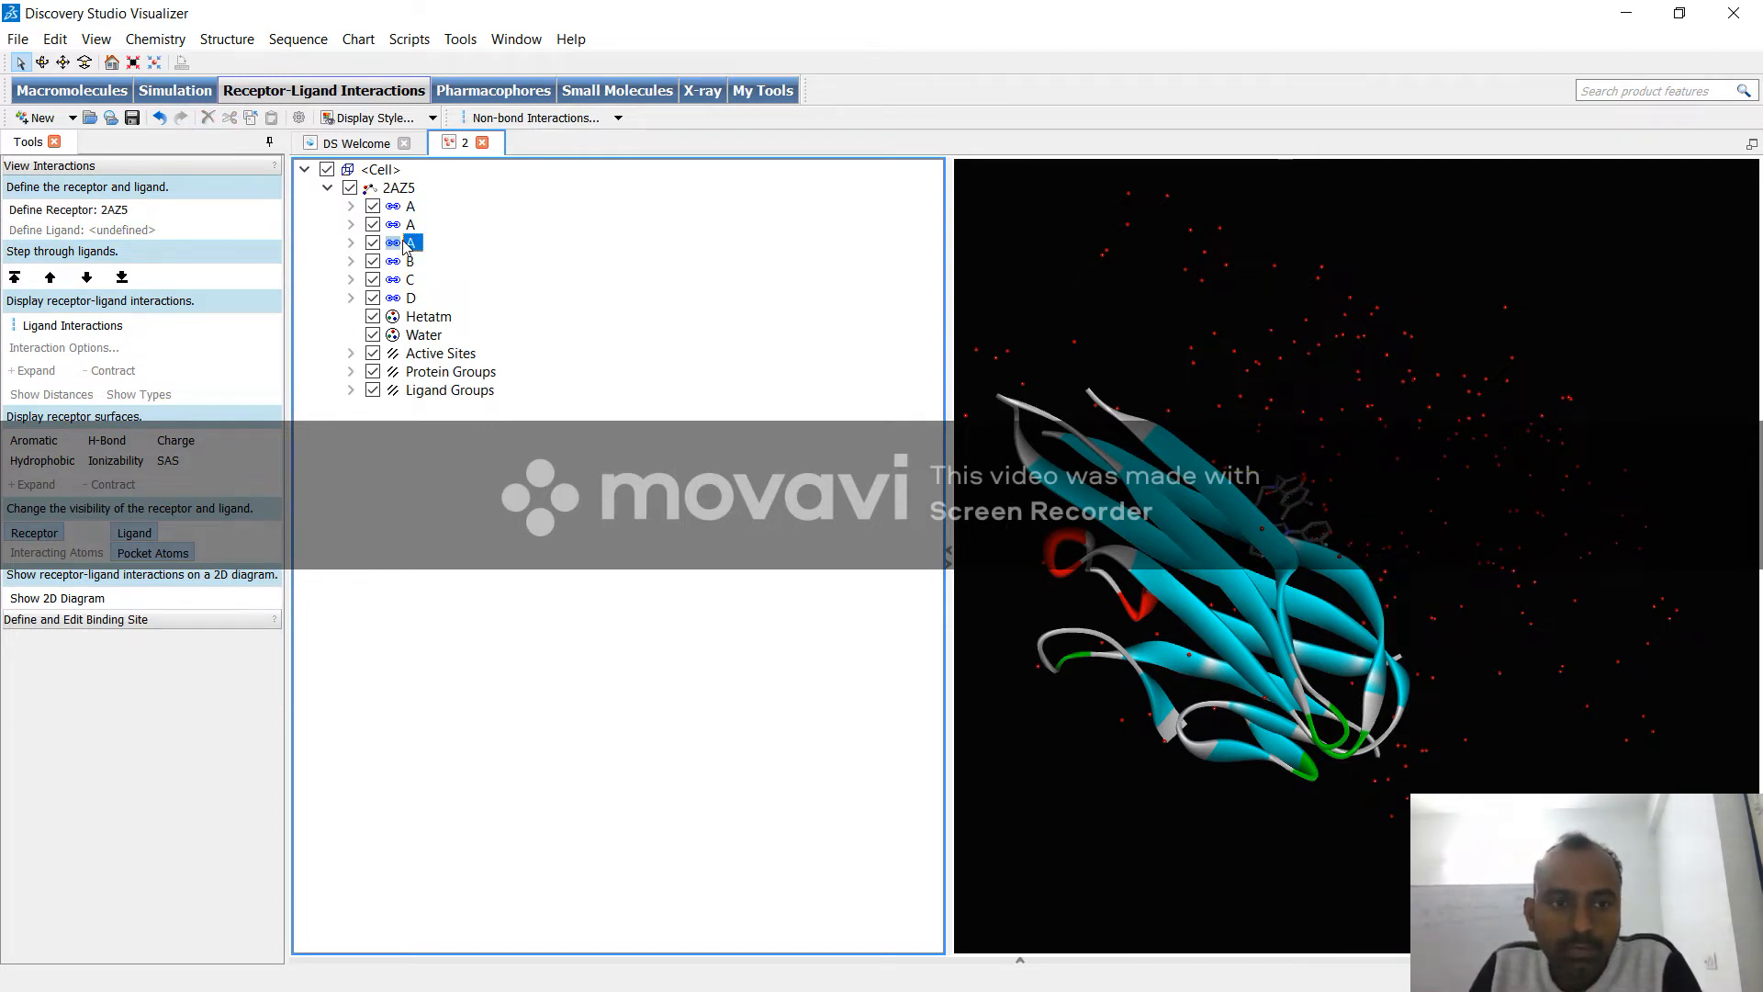
pyautogui.click(410, 262)
pyautogui.press('Delete')
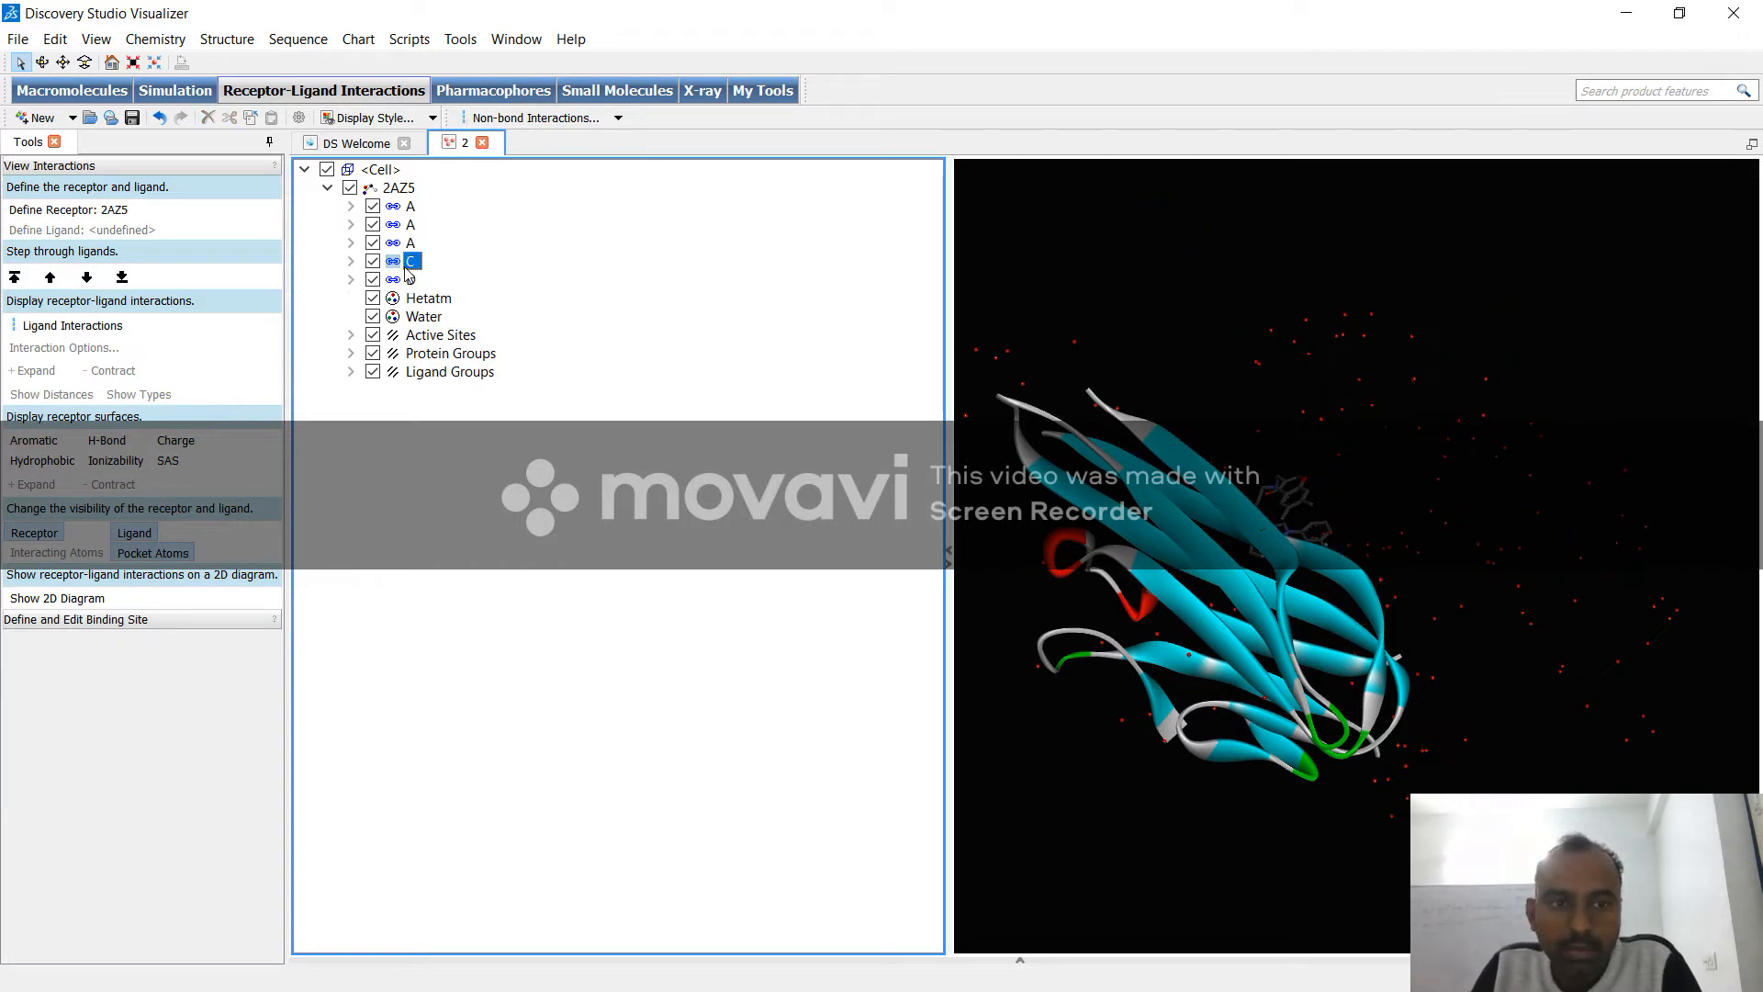
pyautogui.press('Delete')
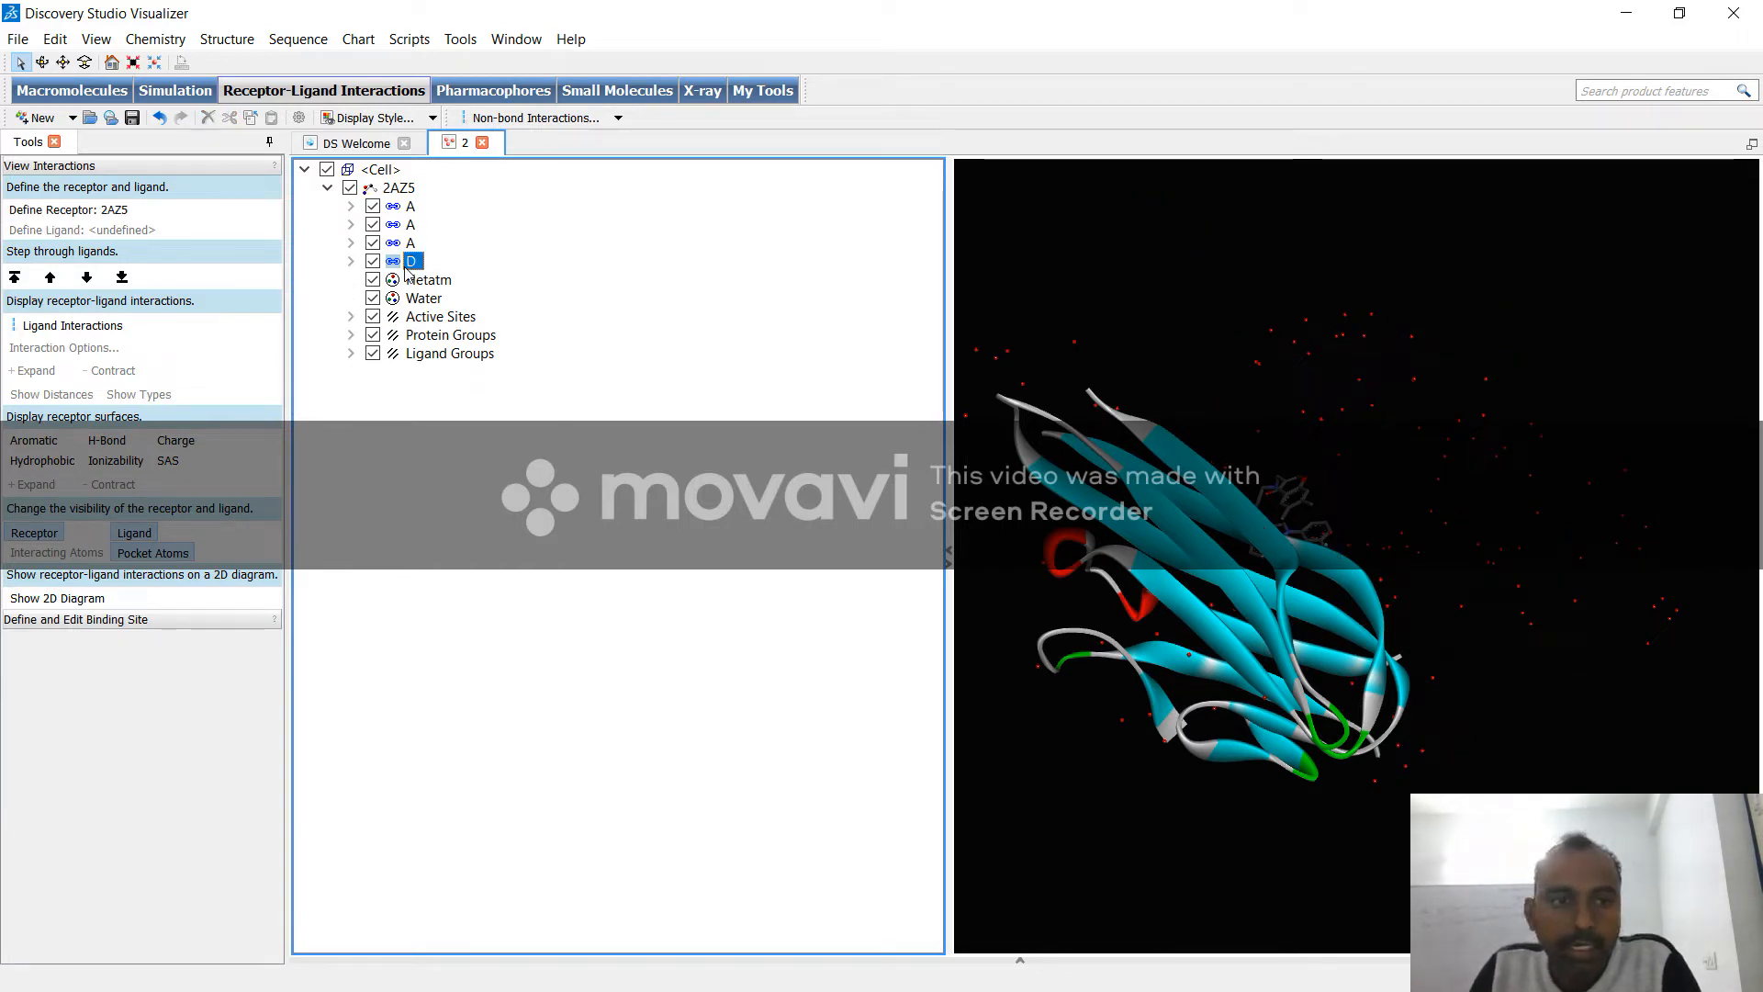
pyautogui.click(409, 261)
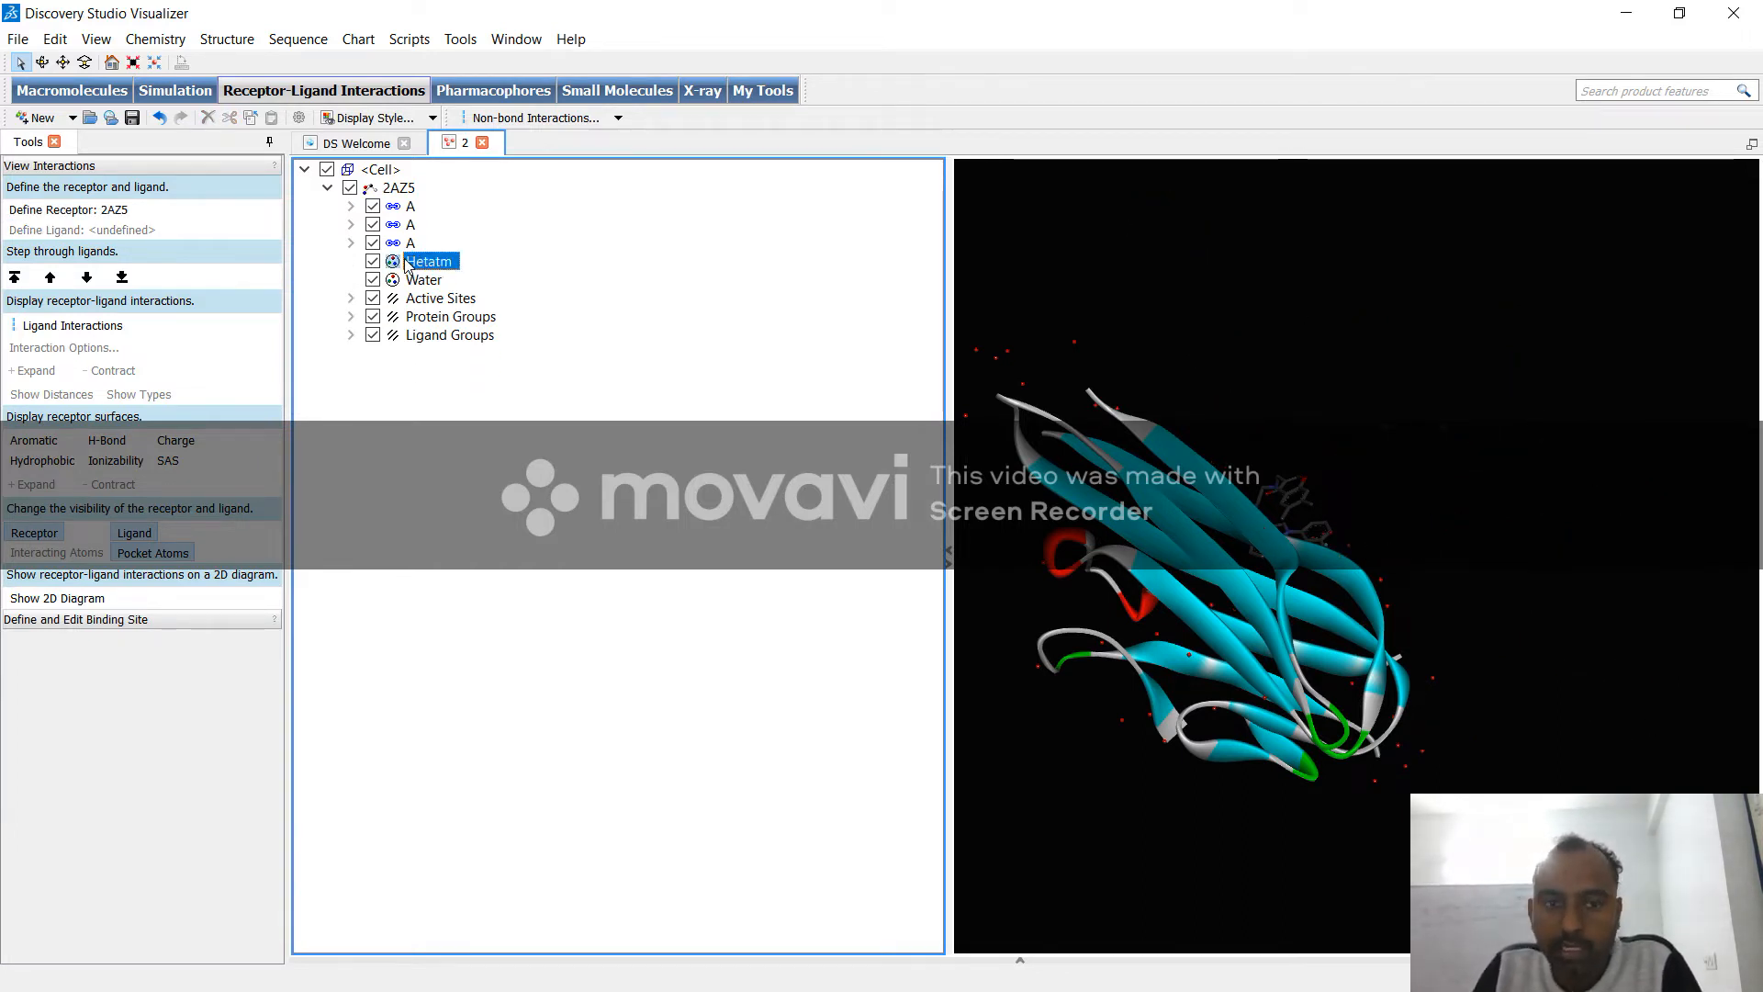
pyautogui.press('Delete')
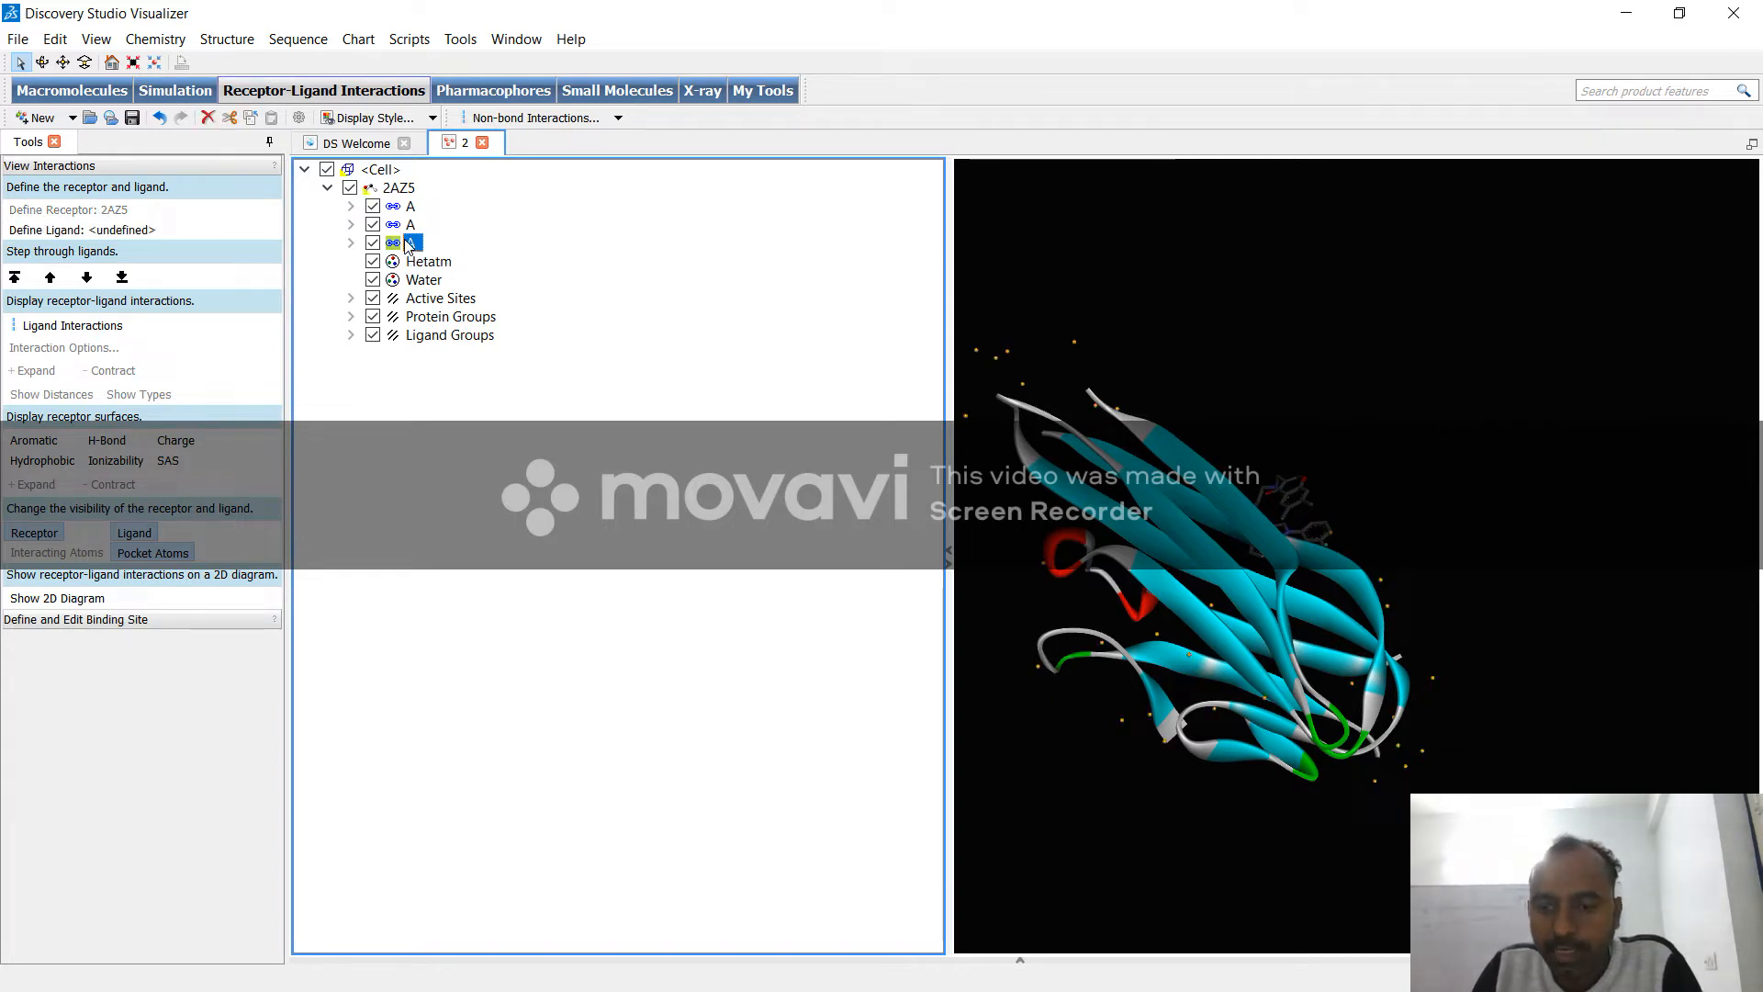
pyautogui.press('Delete')
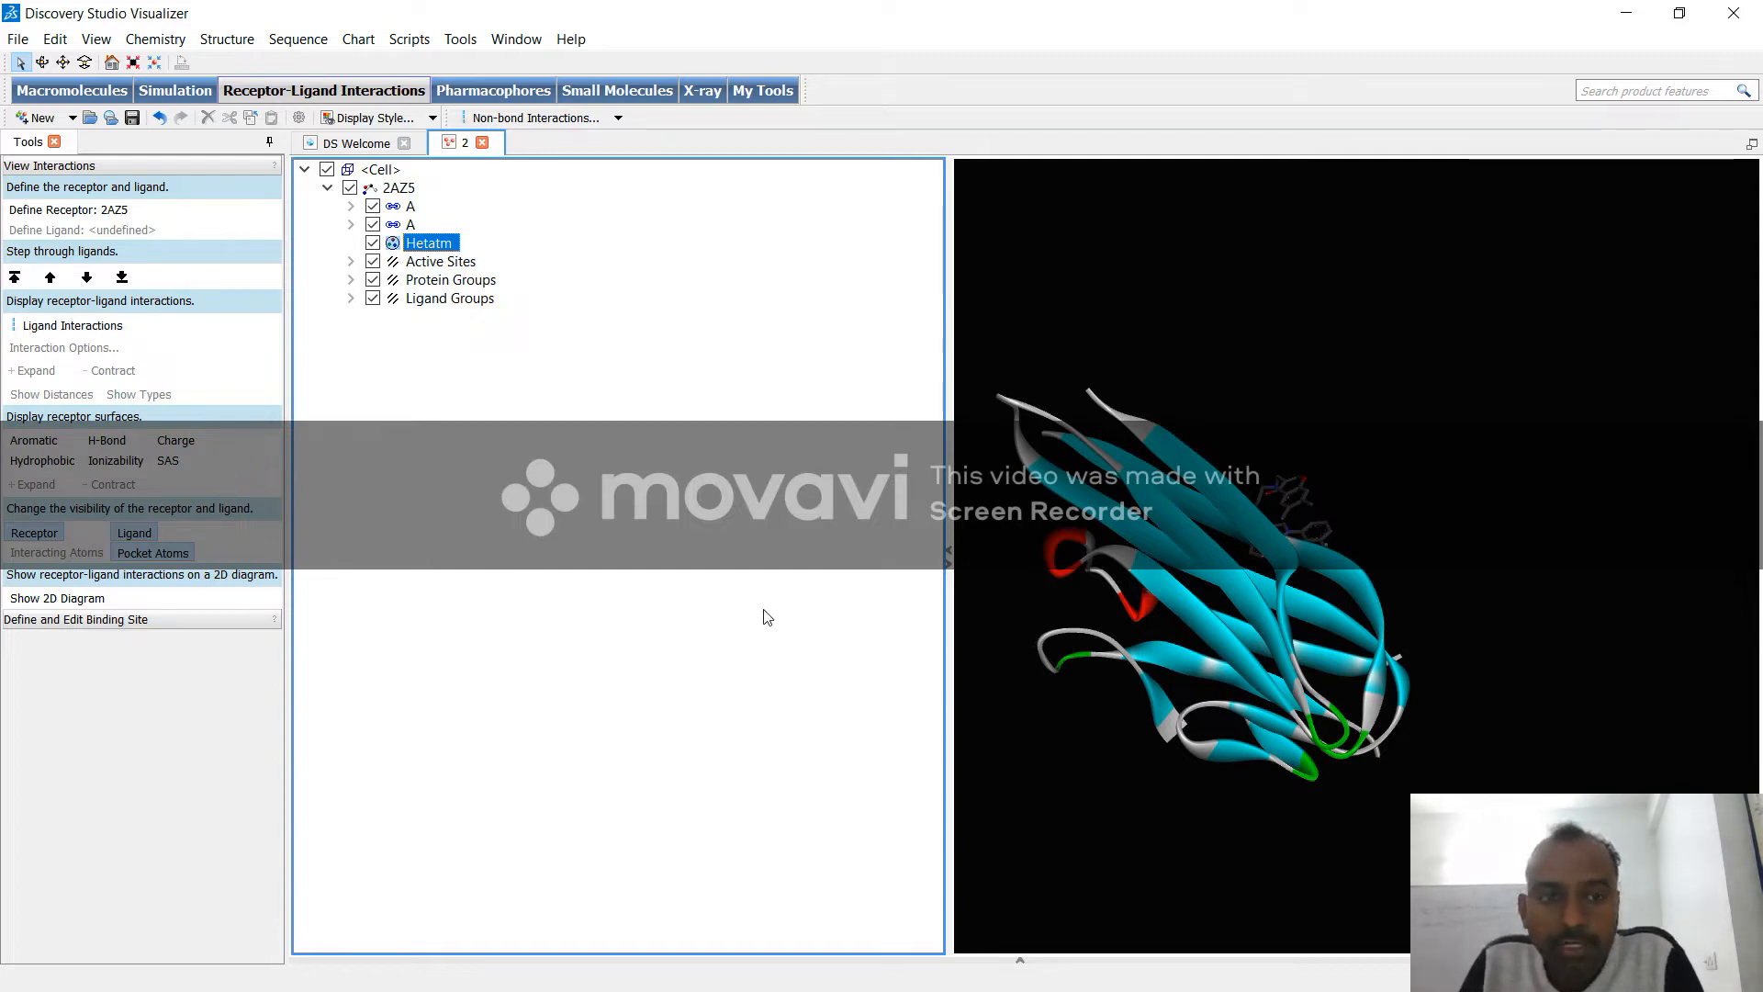
# Step: Select the Hetatm ligand and read its chain's X, Y and Z coordinates in the data table, widening the coordinate columns
pyautogui.click(1022, 967)
pyautogui.click(1022, 966)
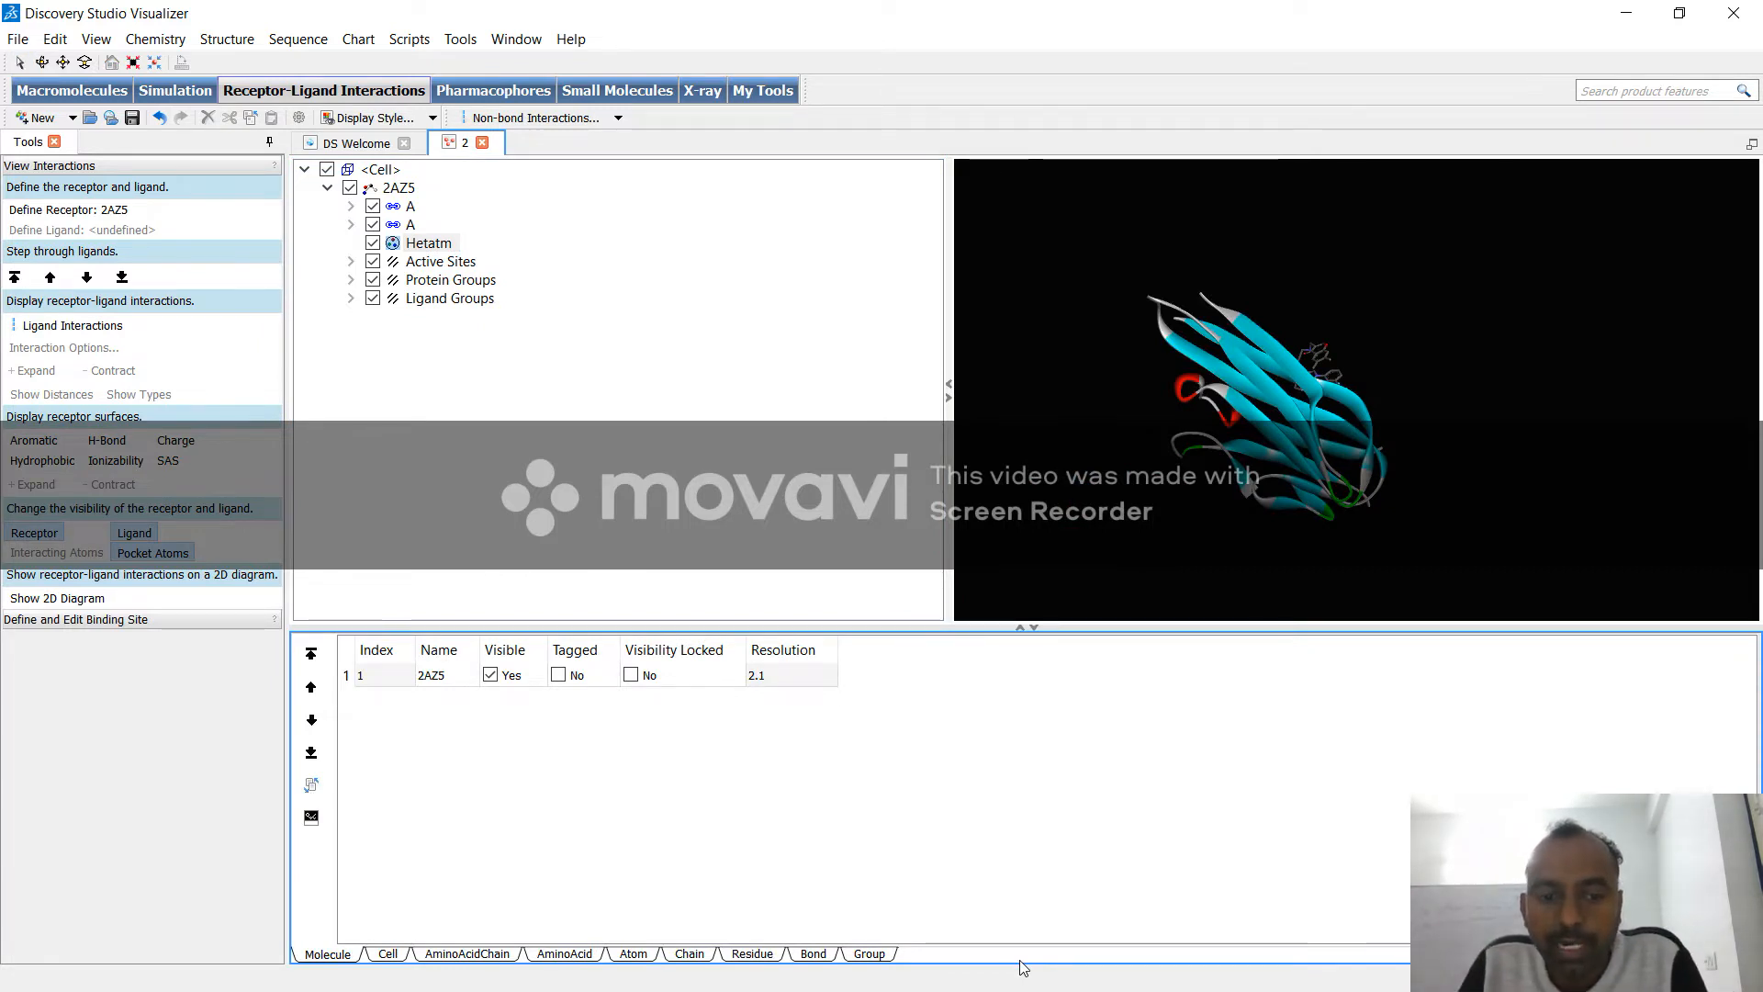
pyautogui.click(427, 244)
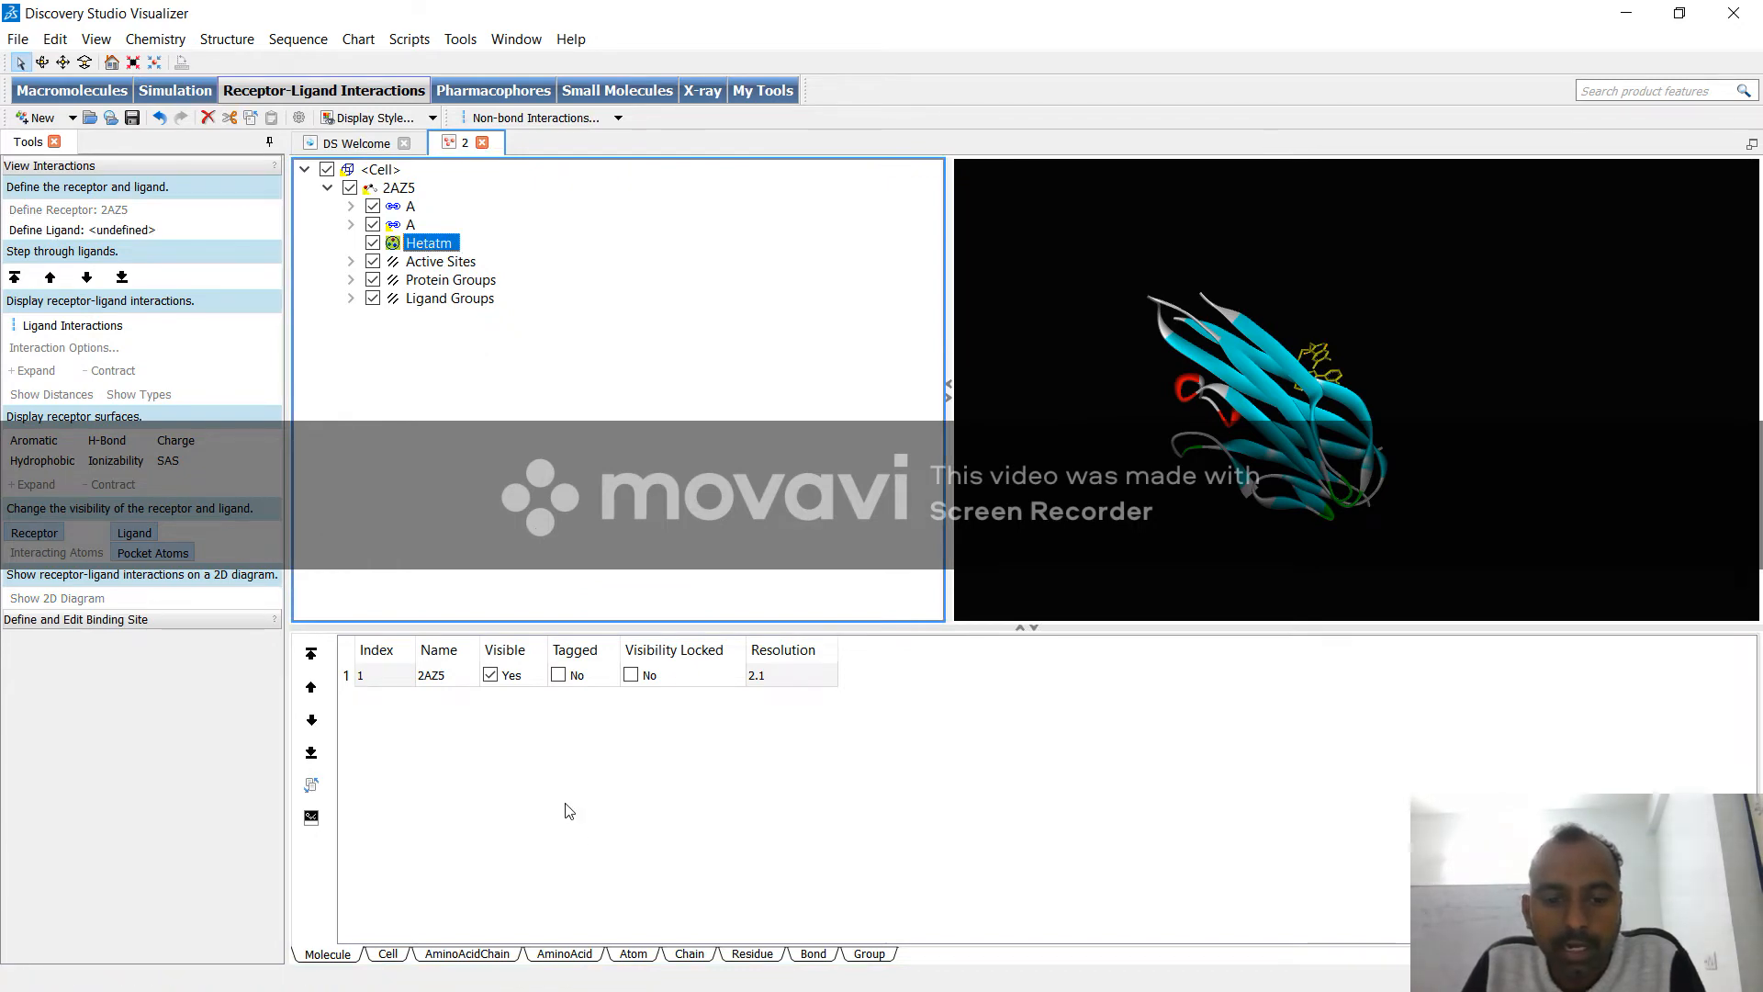
pyautogui.click(637, 957)
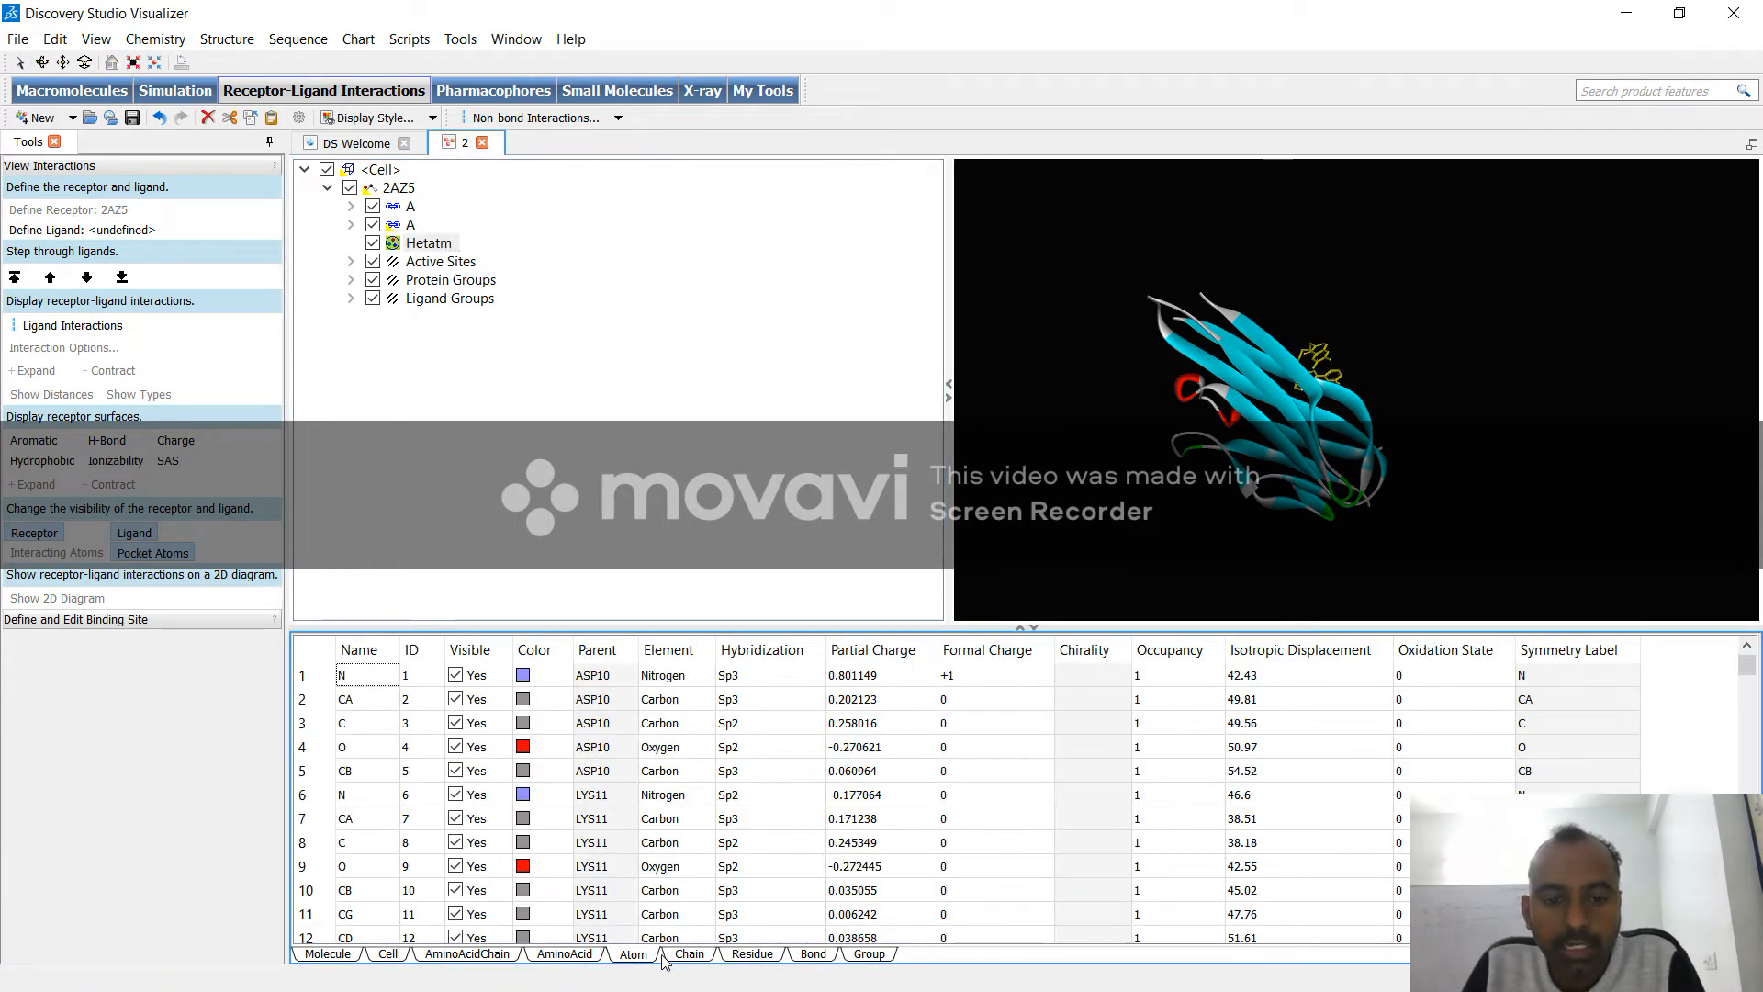
pyautogui.click(690, 955)
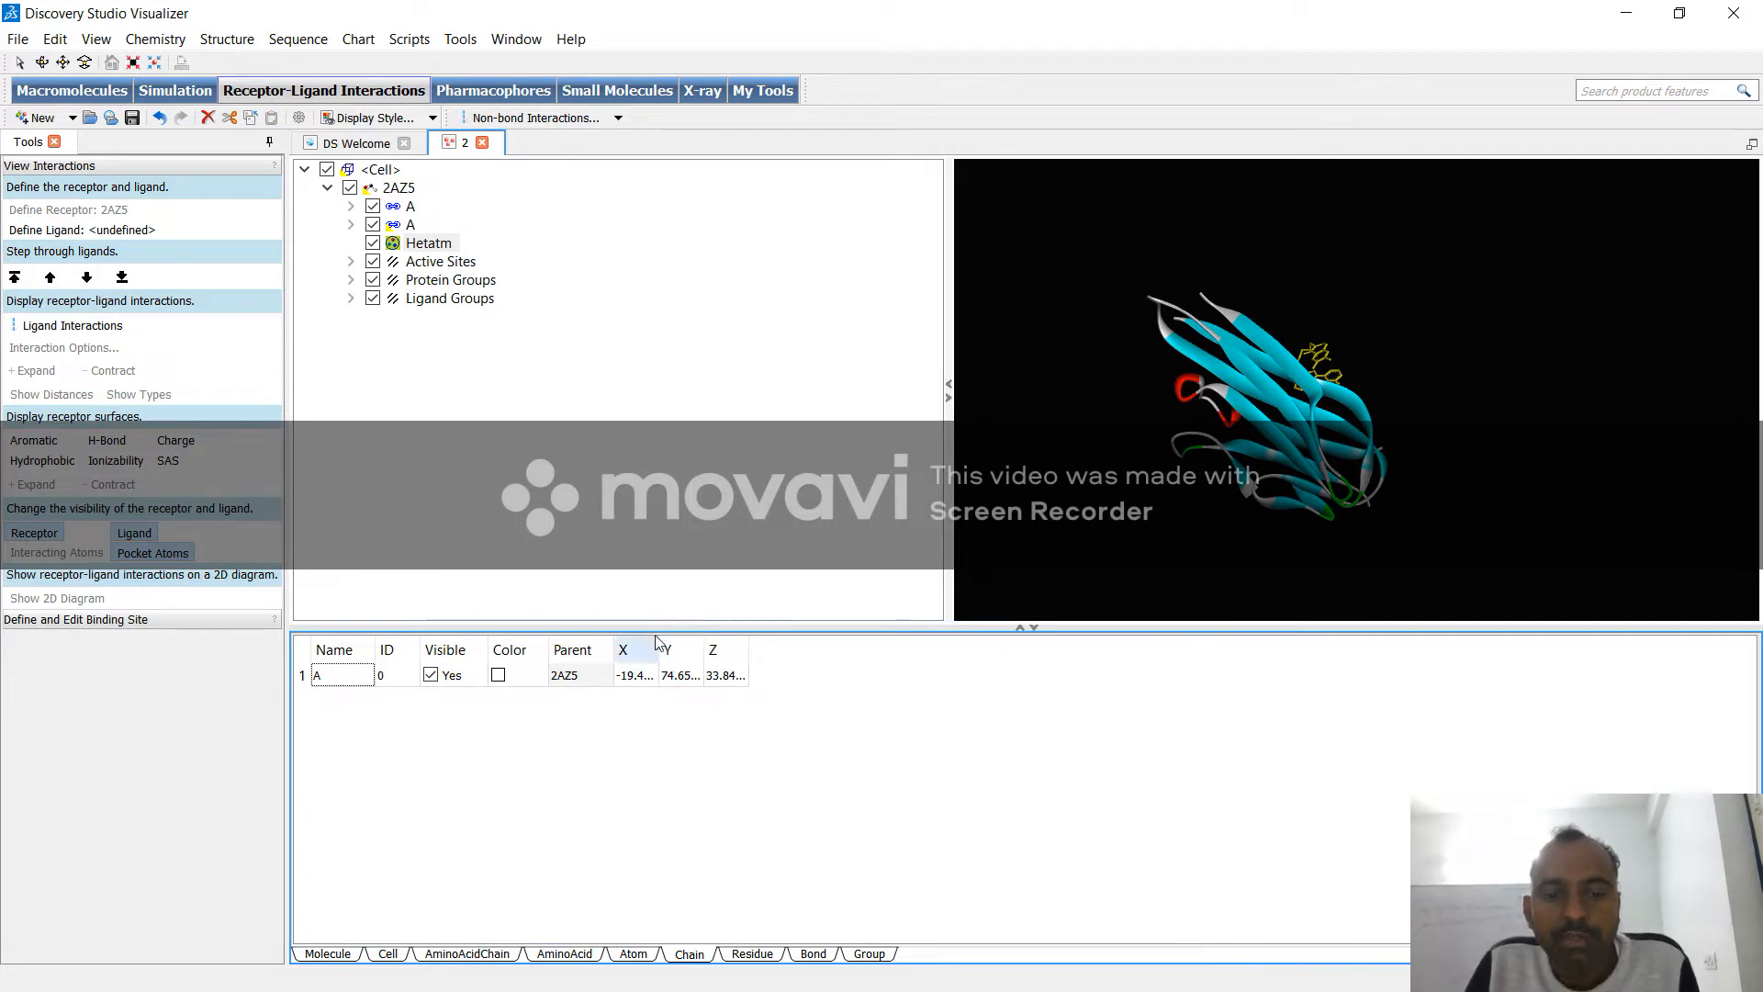
pyautogui.moveTo(658, 641); pyautogui.dragTo(917, 641)
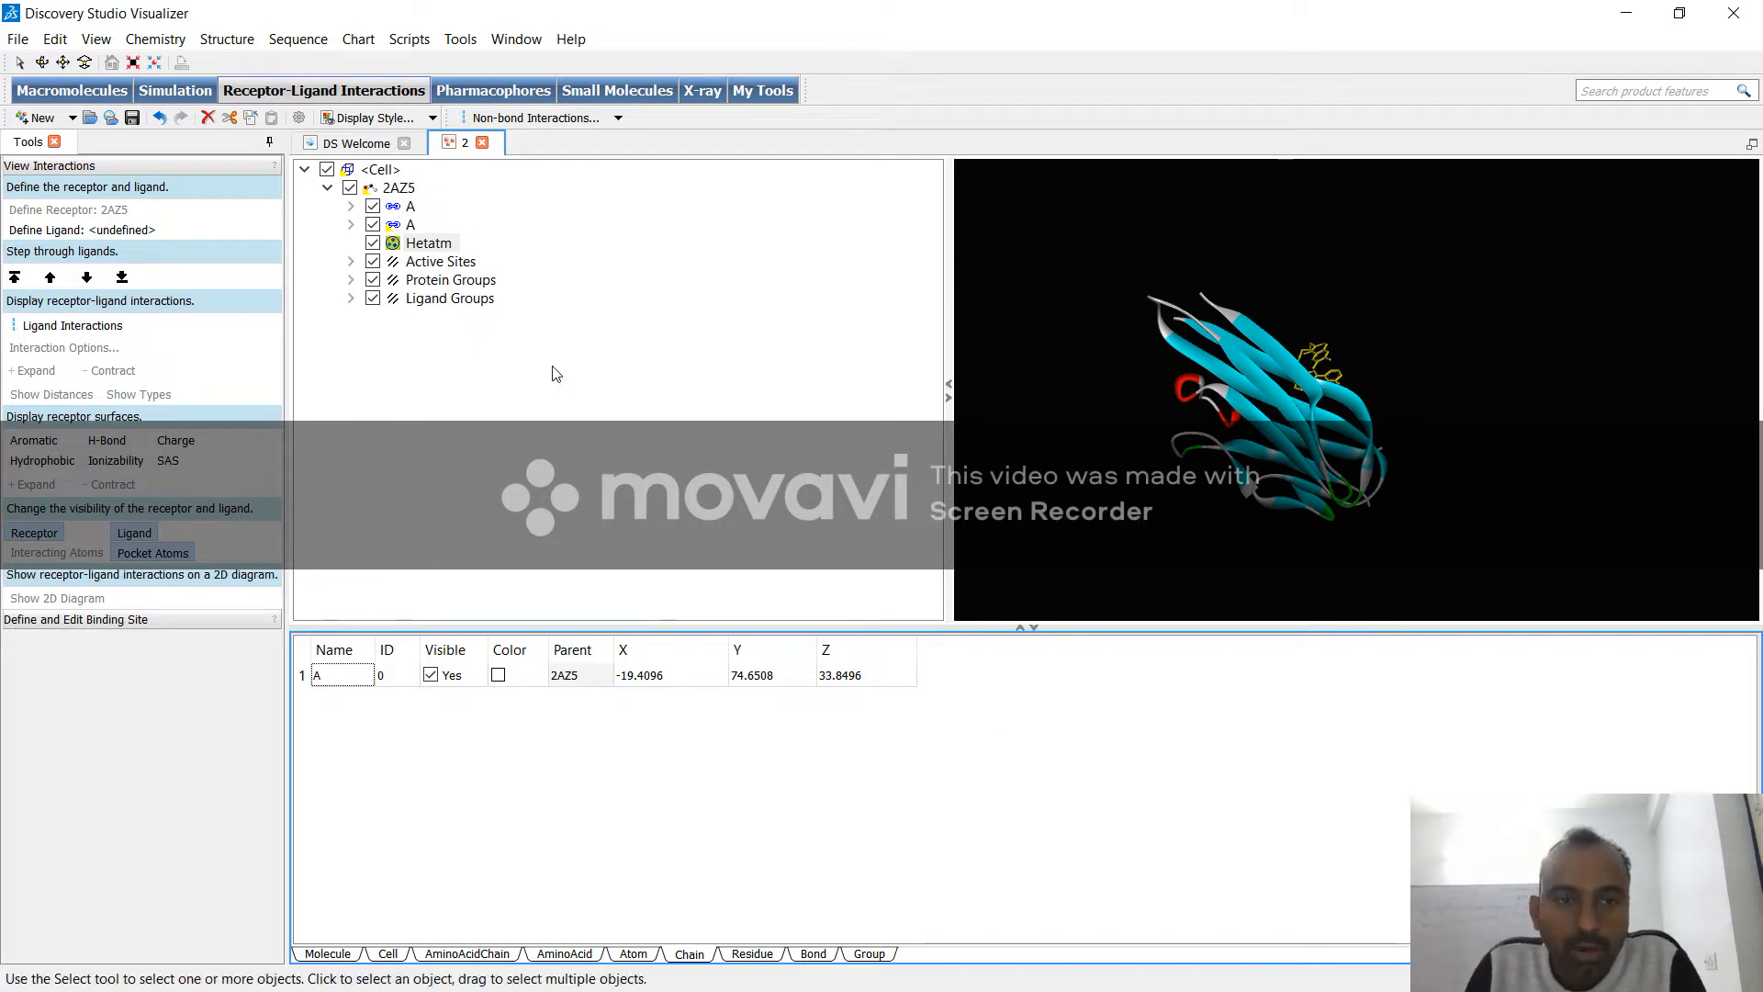
# Step: Delete the Hetatm ligand from the 2AZ5 structure and hide the data table
pyautogui.click(430, 248)
pyautogui.press('Delete')
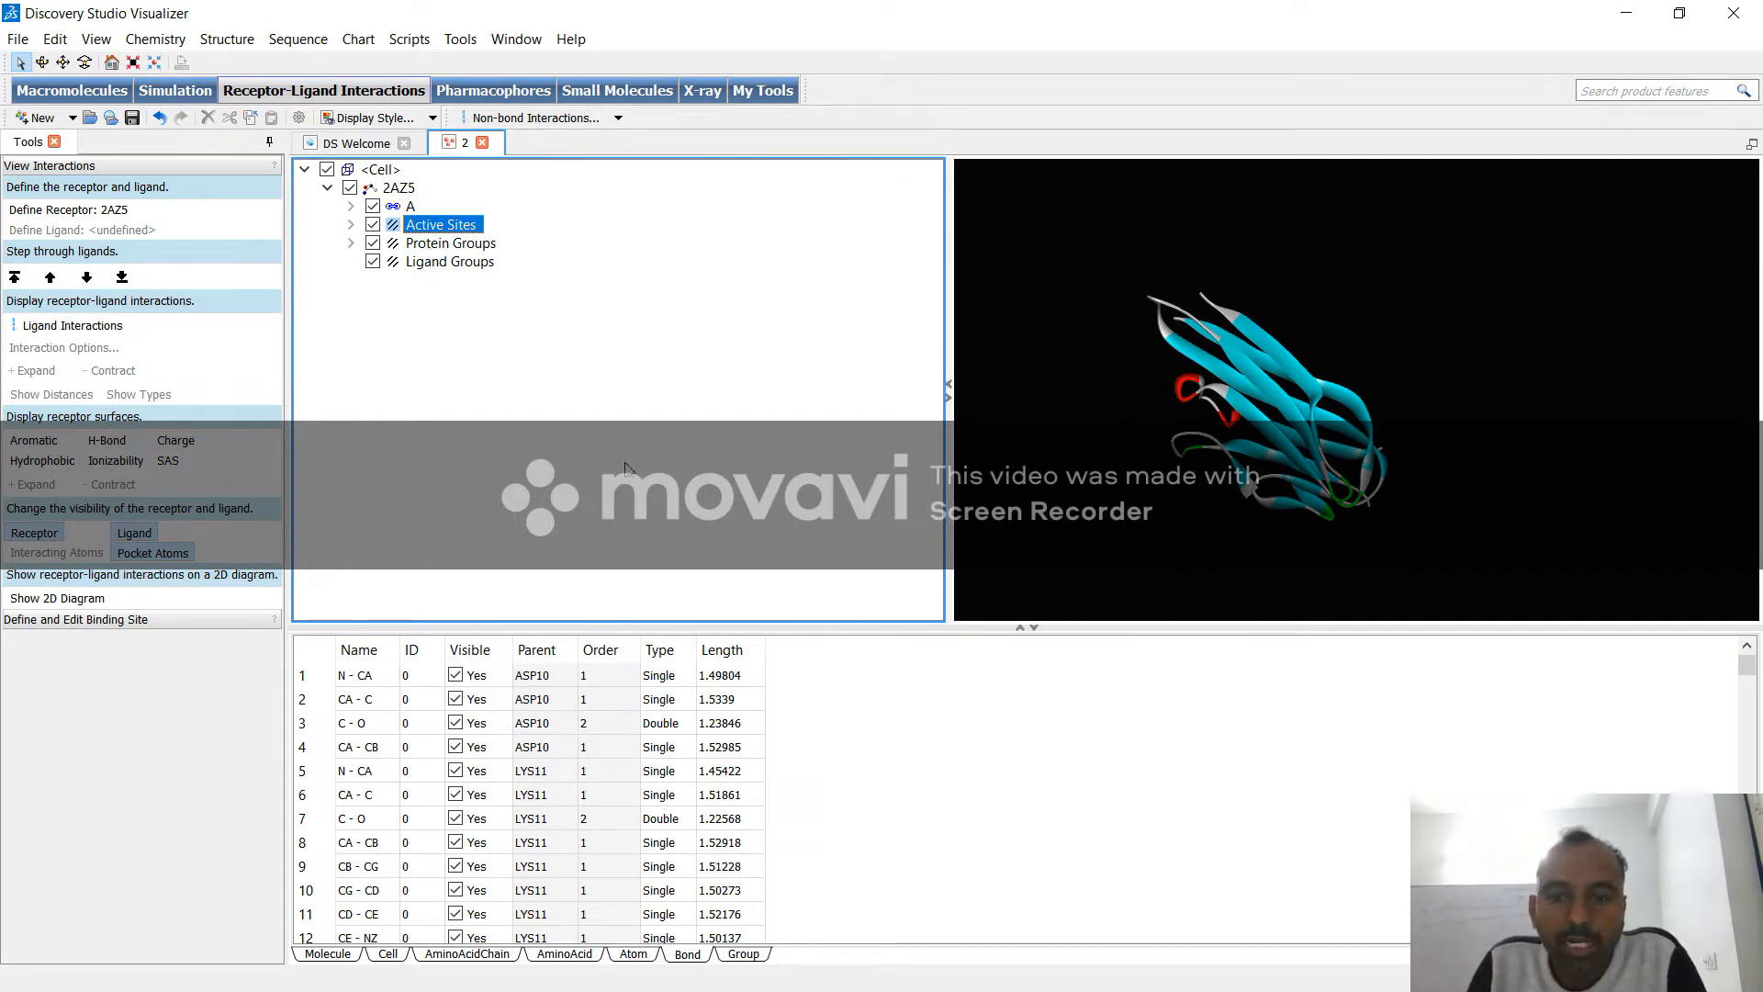
pyautogui.click(1034, 627)
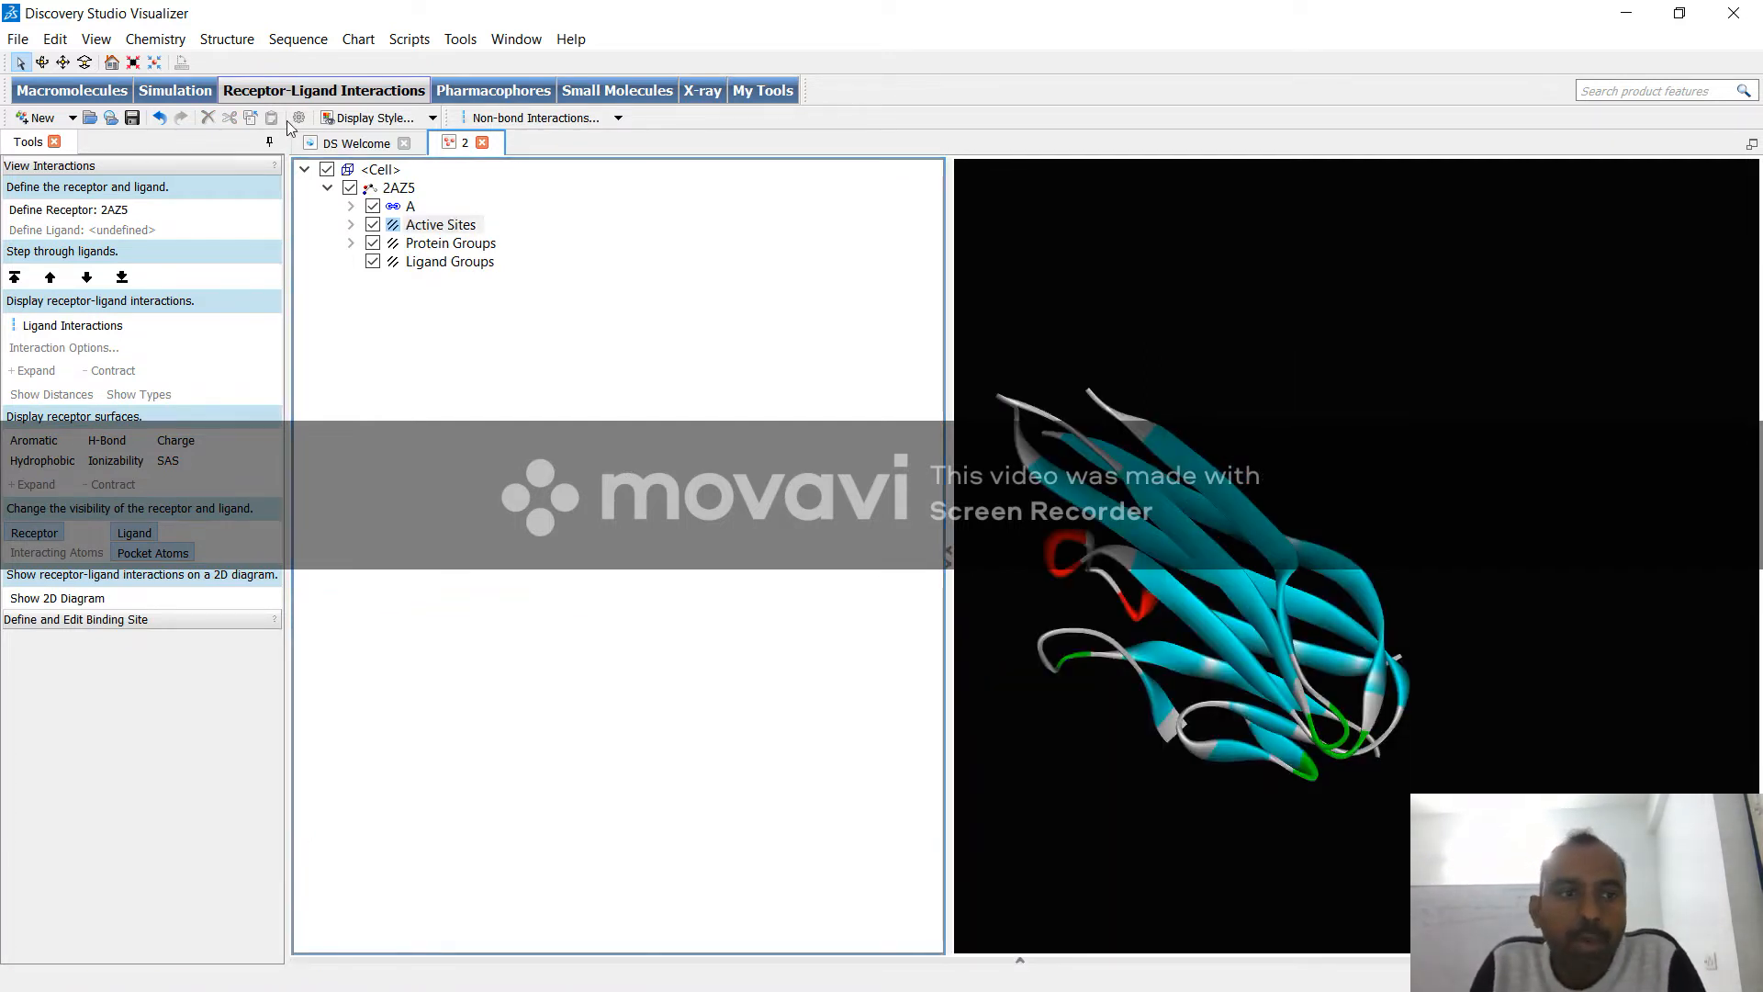
# Step: Save the cleaned 2AZ5 structure as a Protein Data Bank file named 2 in the rock folder, replacing the existing file
pyautogui.click(18, 39)
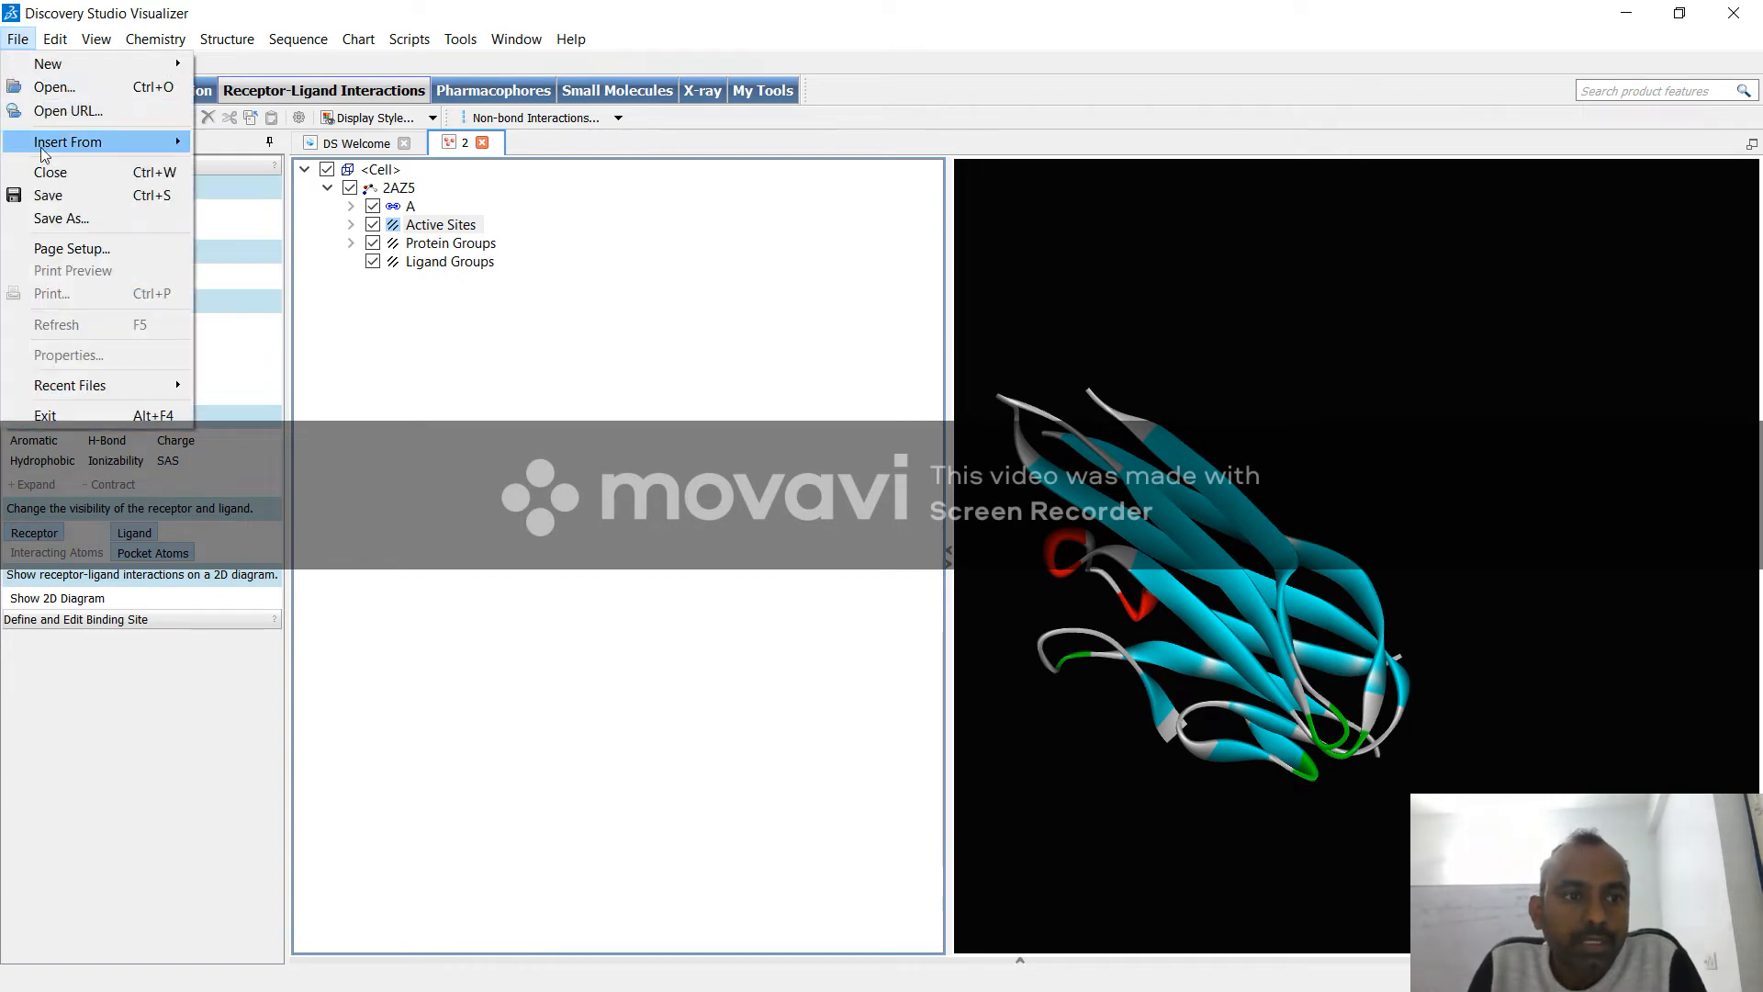
pyautogui.click(57, 217)
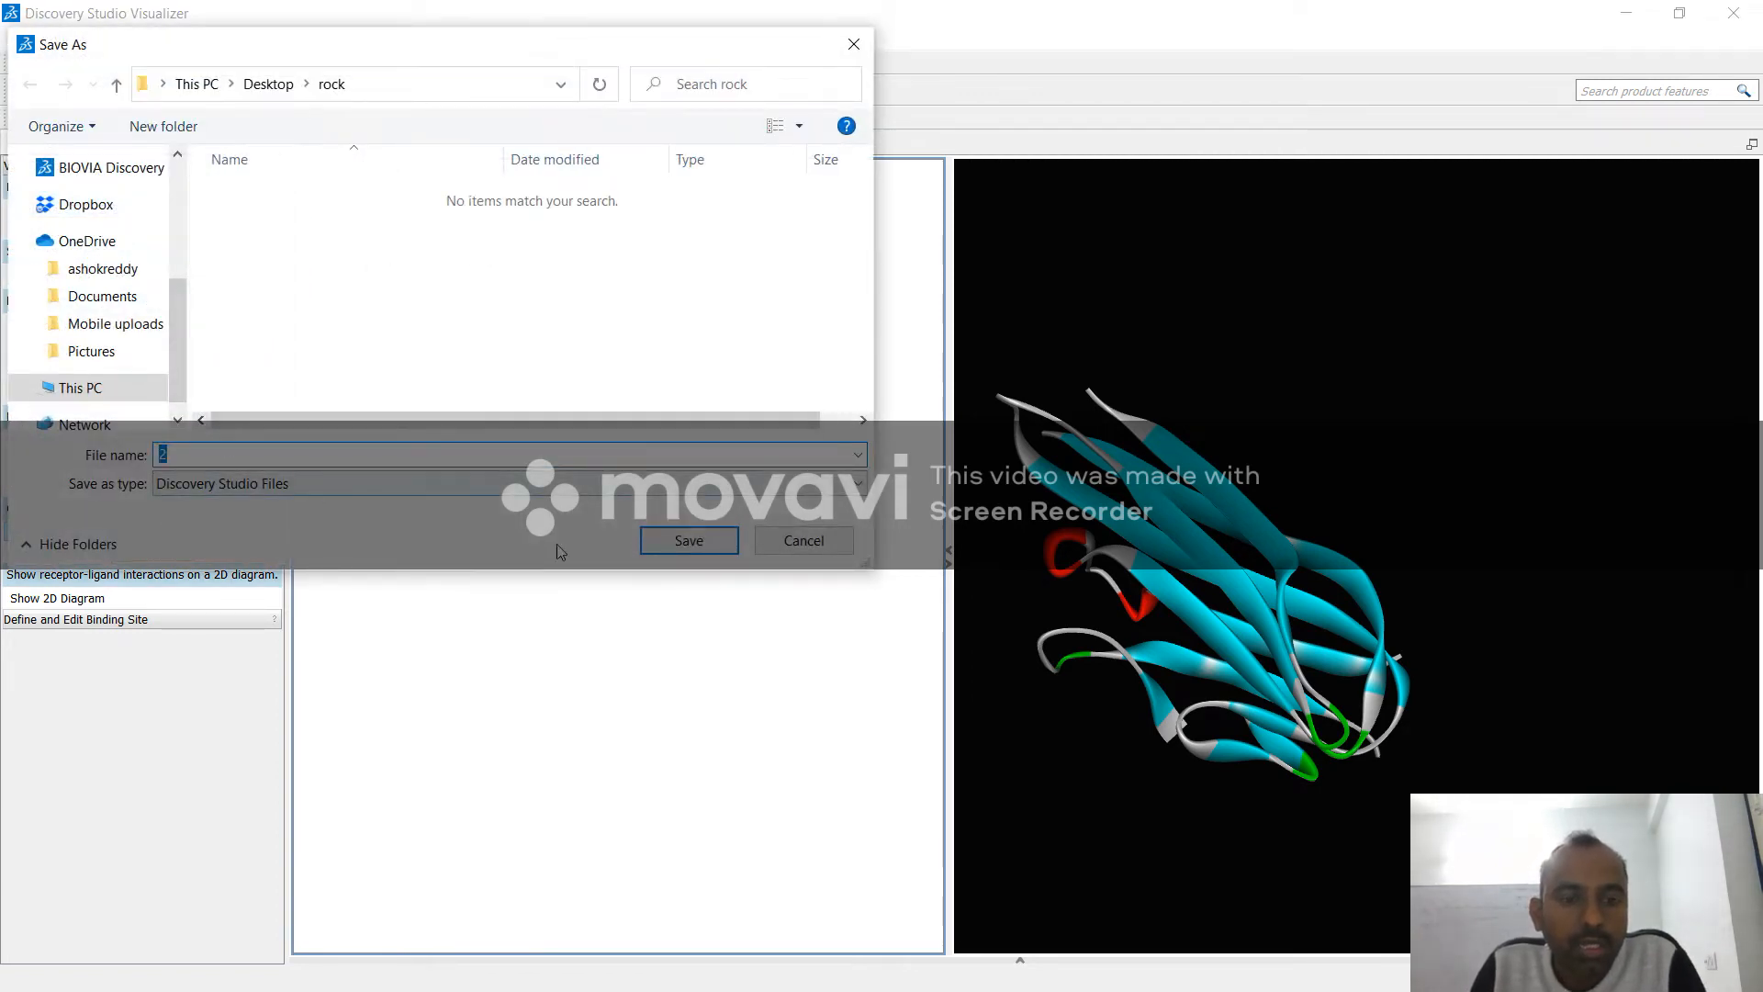
pyautogui.click(599, 493)
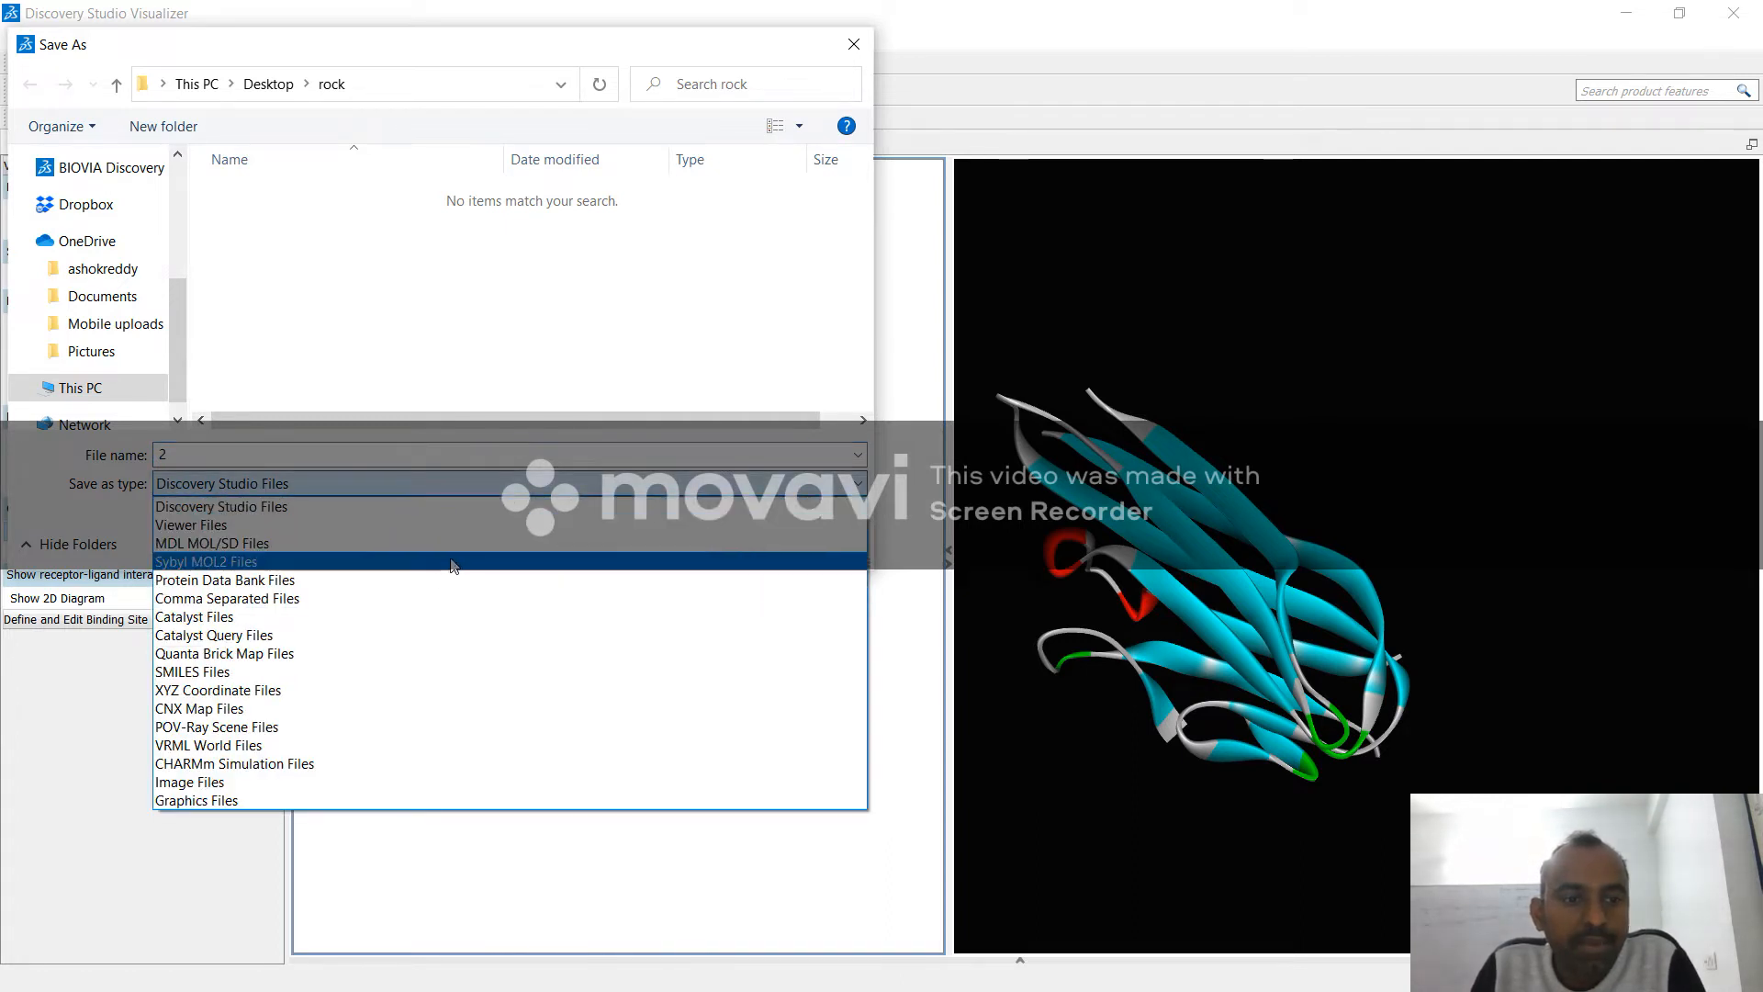
pyautogui.click(417, 580)
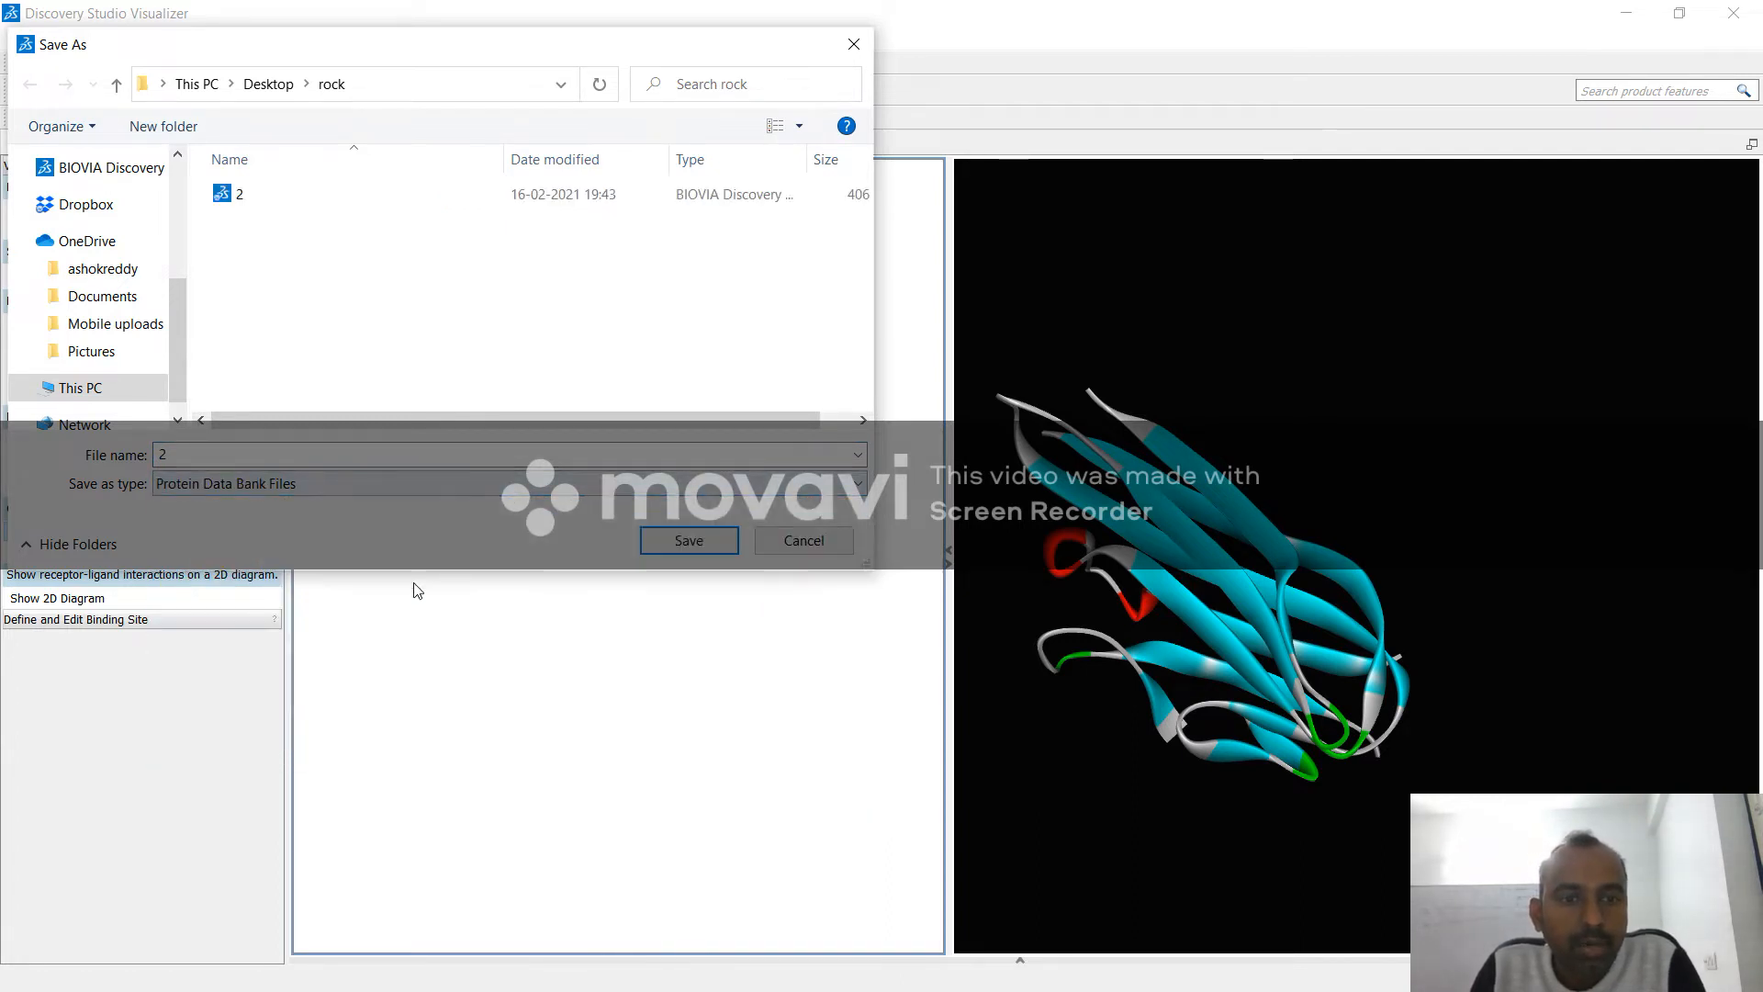
pyautogui.click(688, 541)
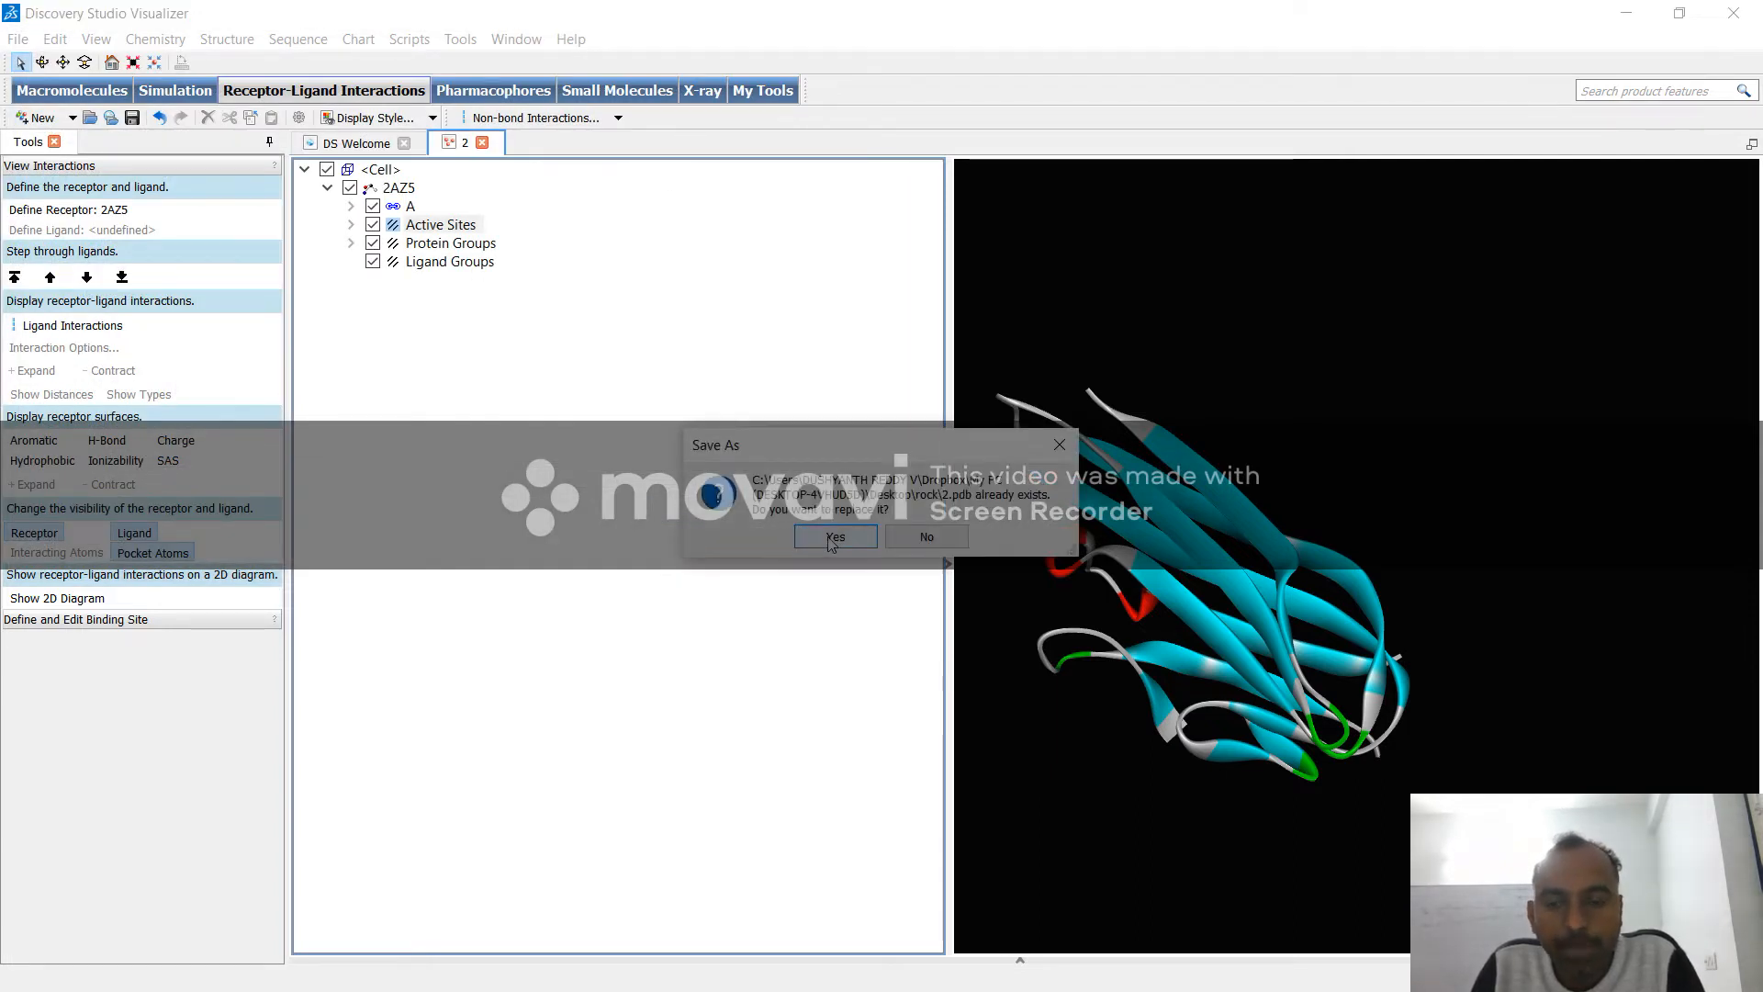
pyautogui.click(833, 538)
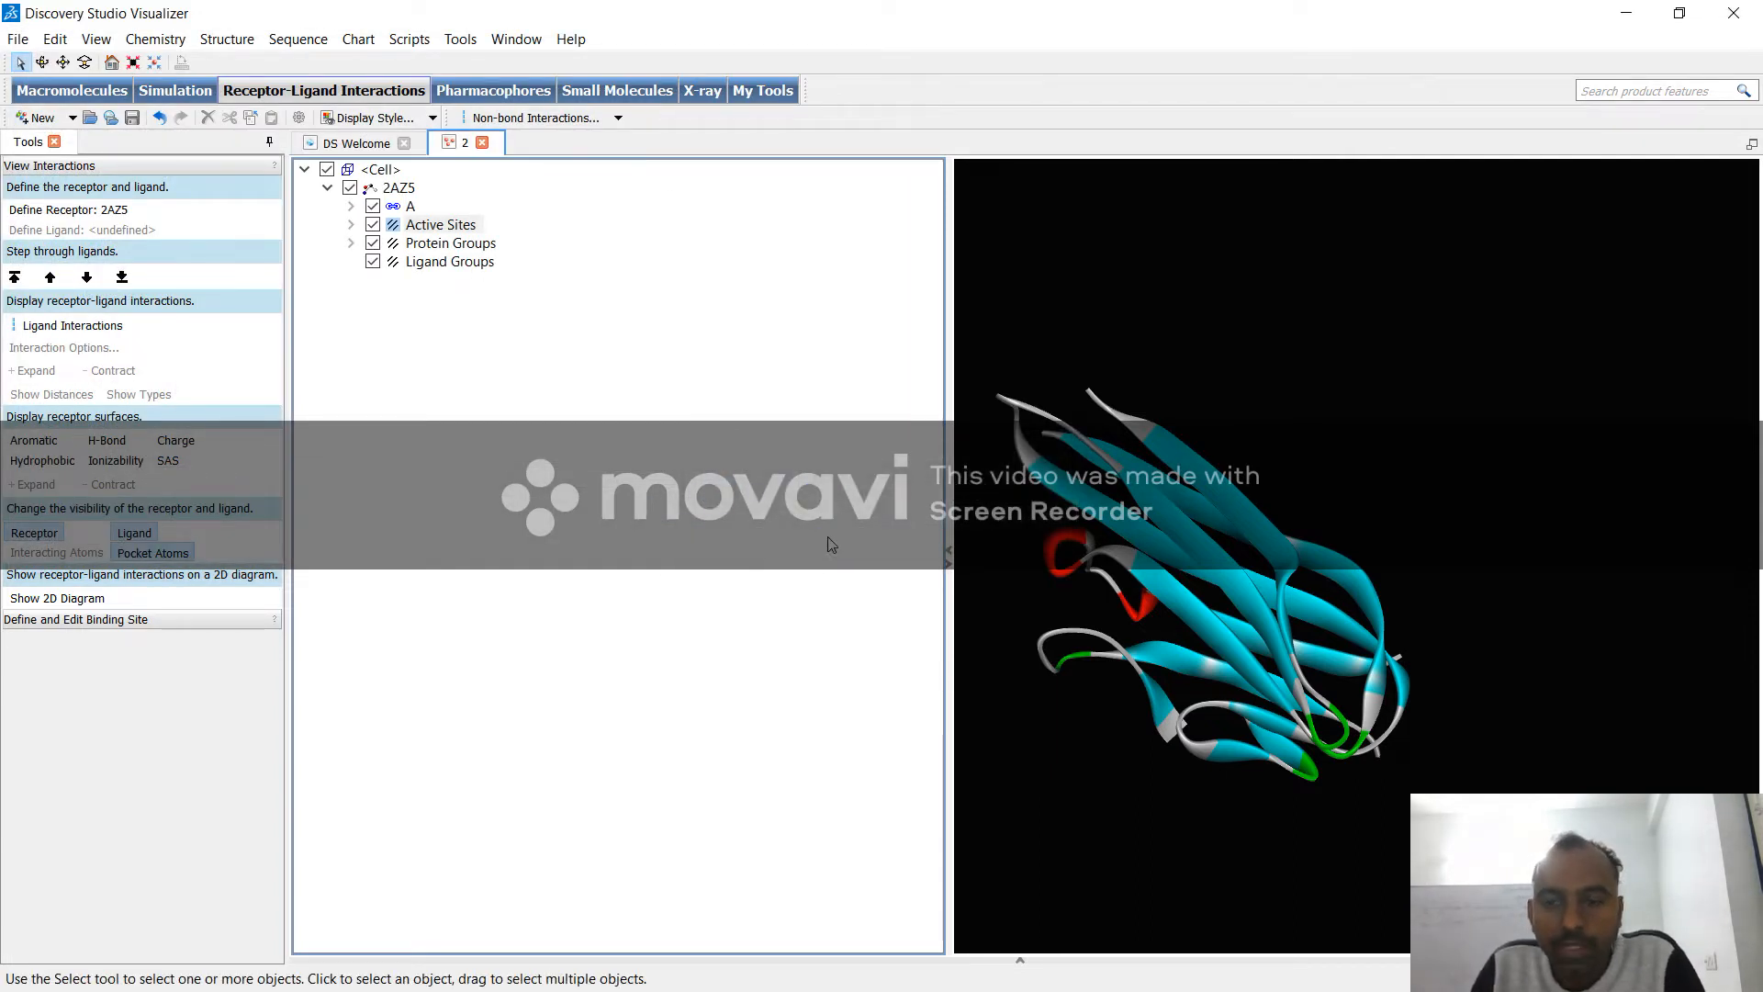
# Step: Open the rock folder on the desktop and check the receptor file 2 and the Ligand file
pyautogui.press('super+d')
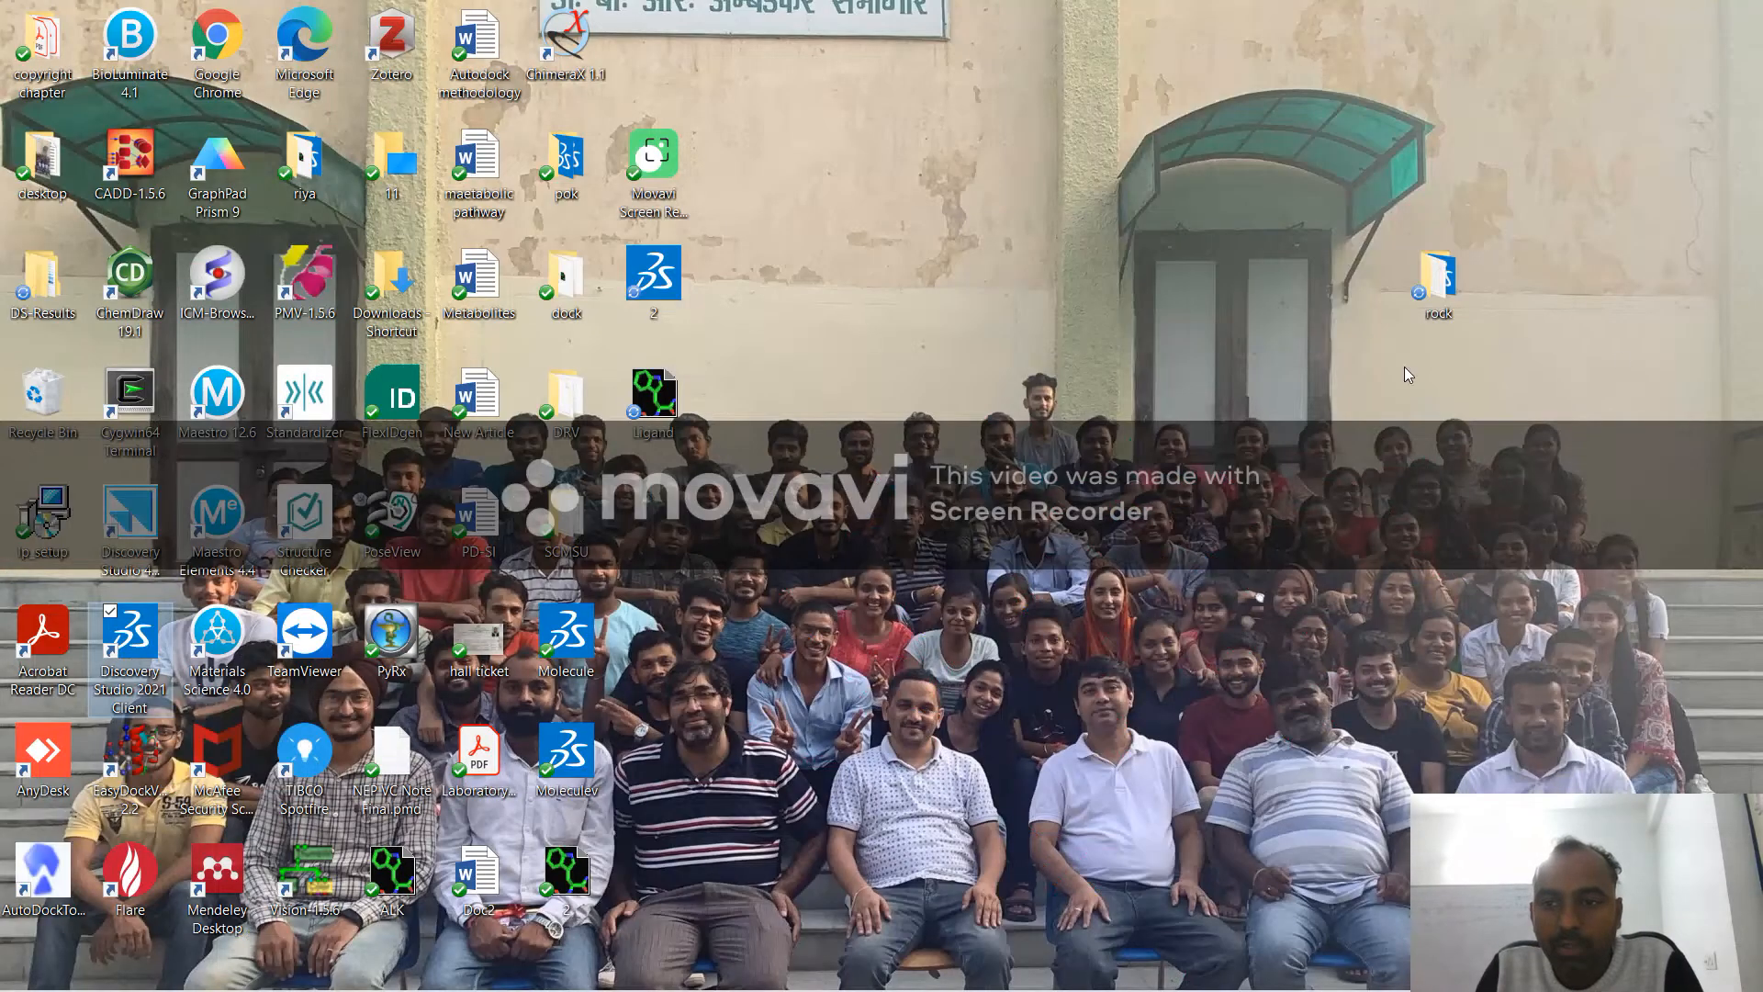
pyautogui.click(1435, 297)
pyautogui.press('Escape')
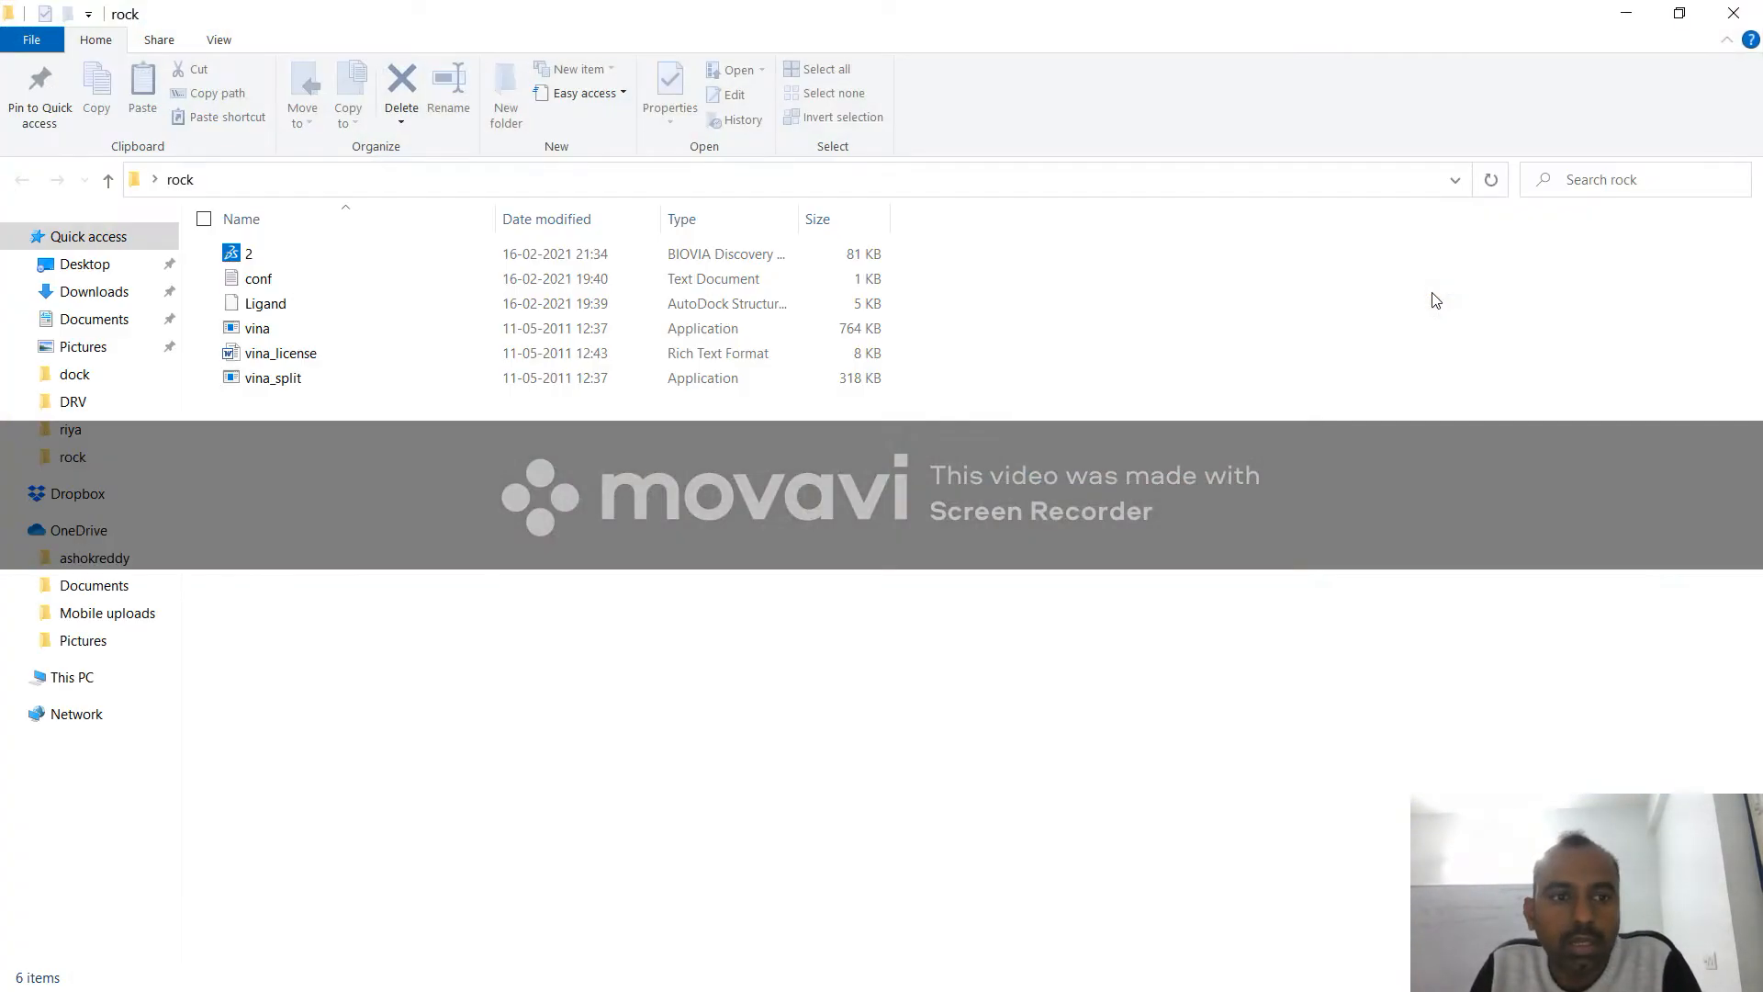
pyautogui.click(404, 259)
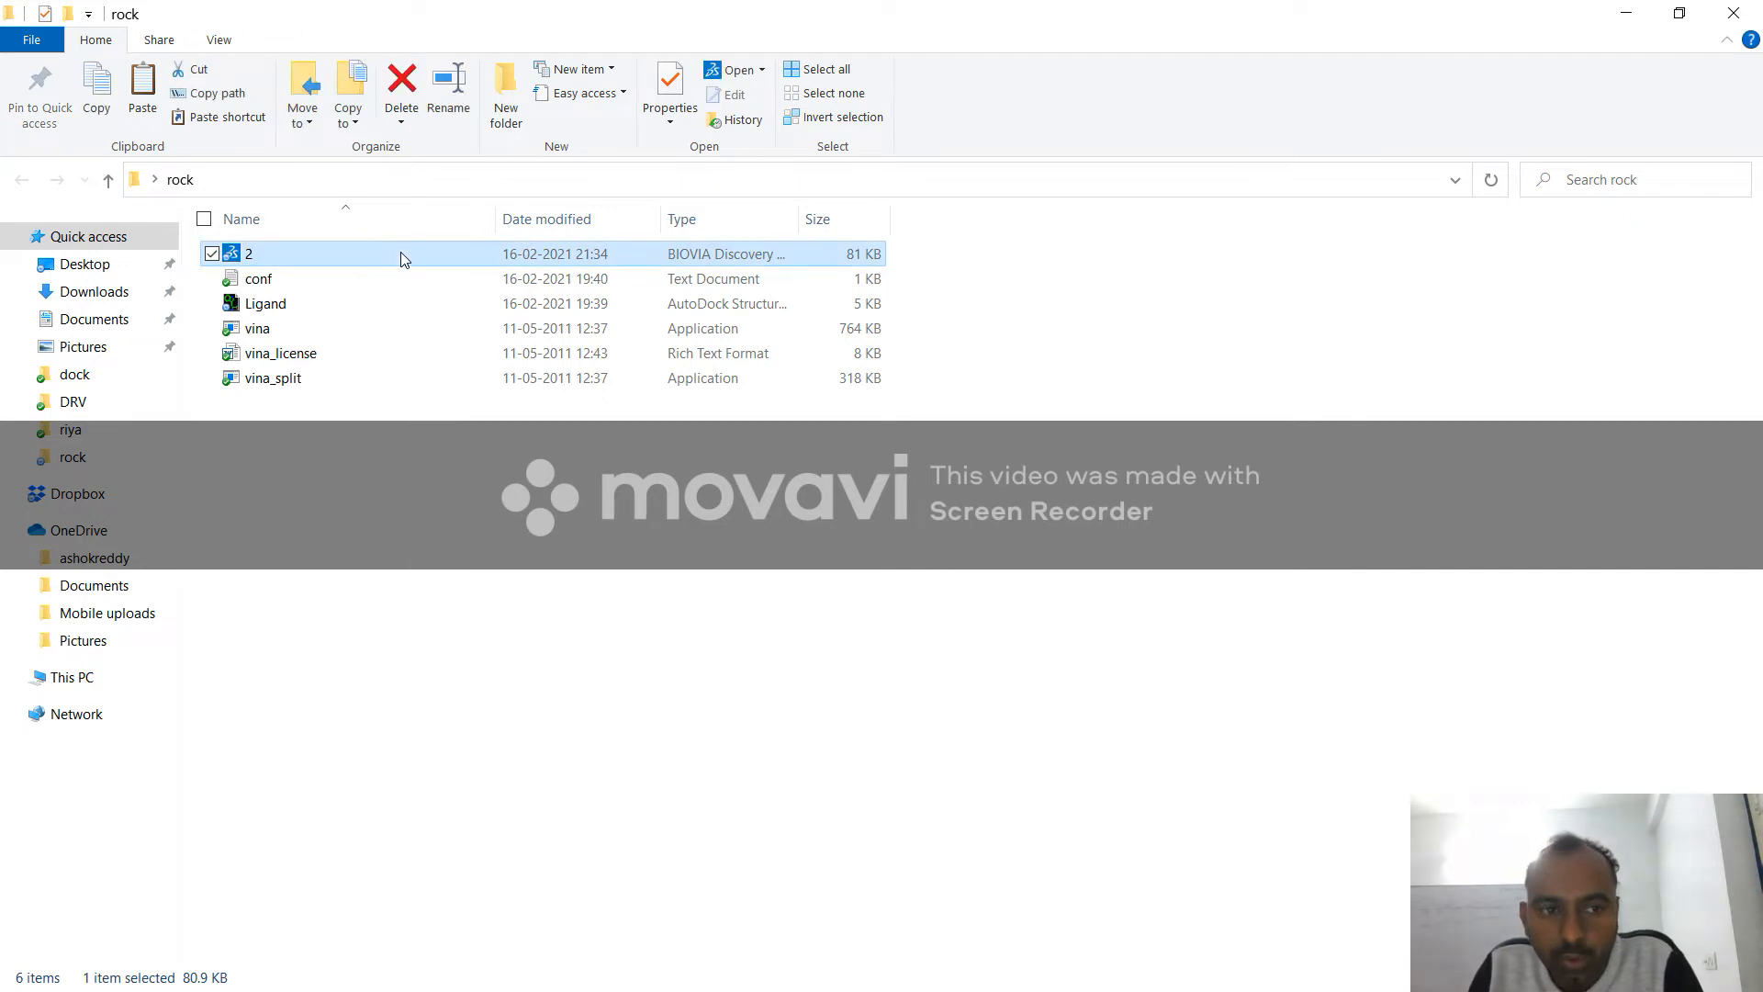
pyautogui.click(372, 309)
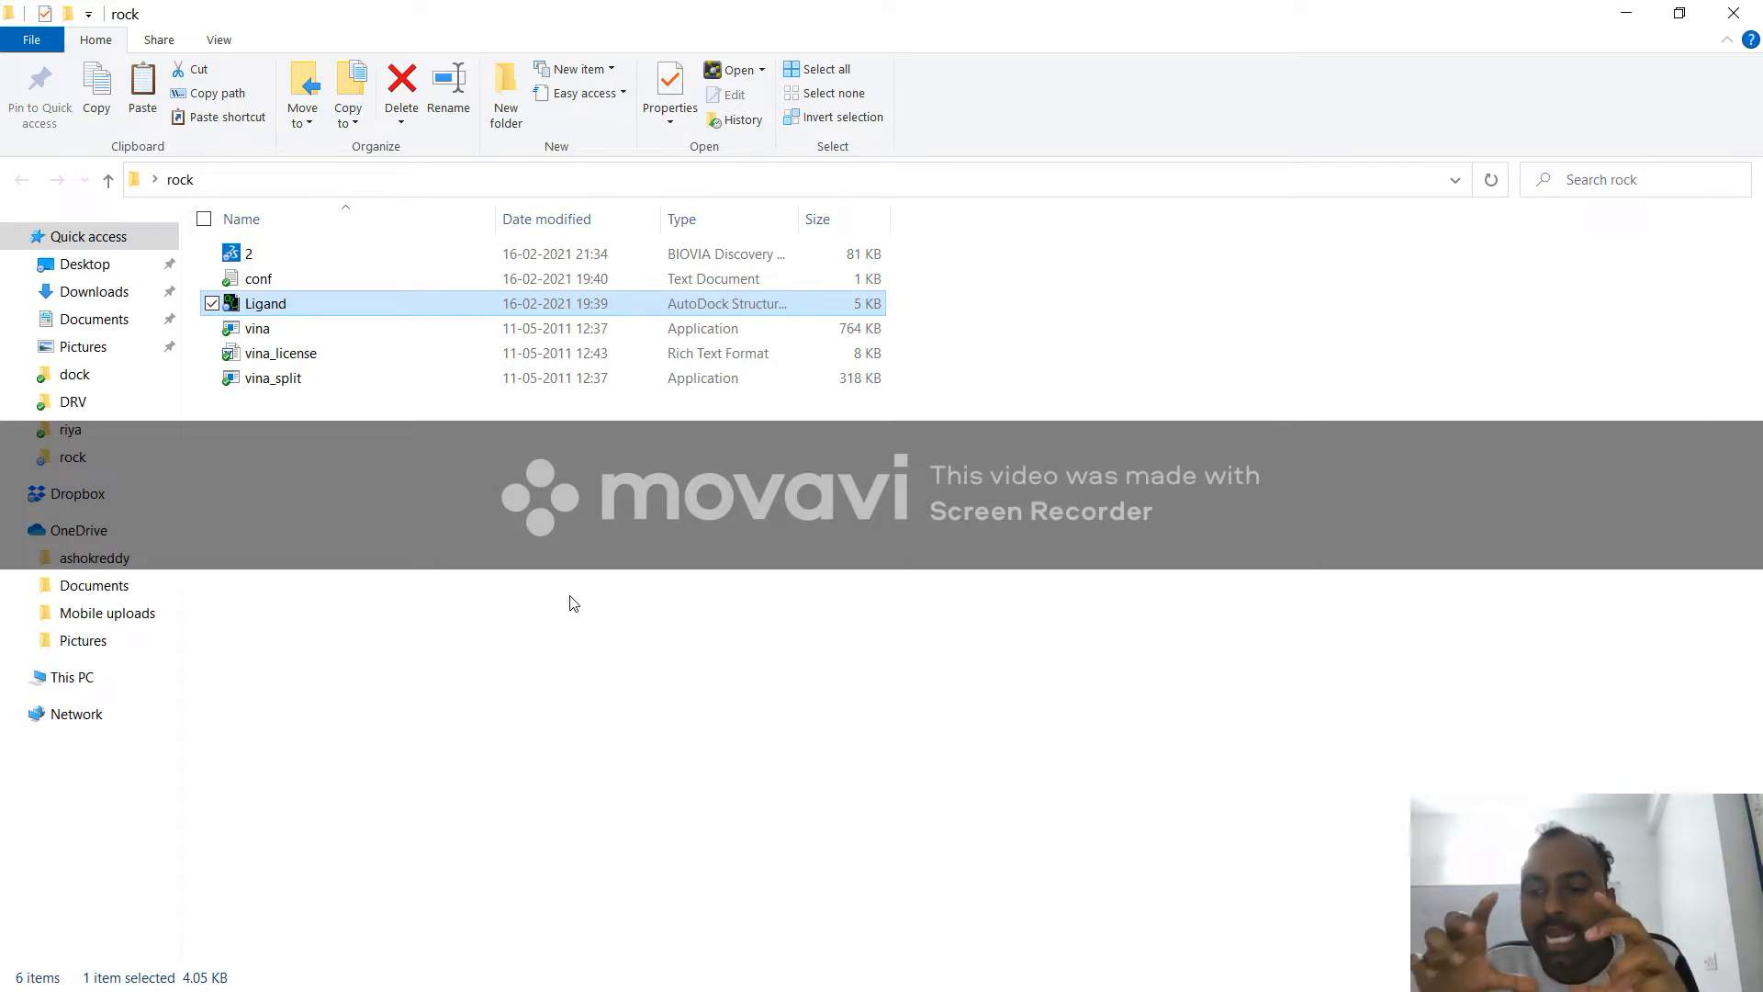
pyautogui.moveTo(570, 596); pyautogui.dragTo(379, 536)
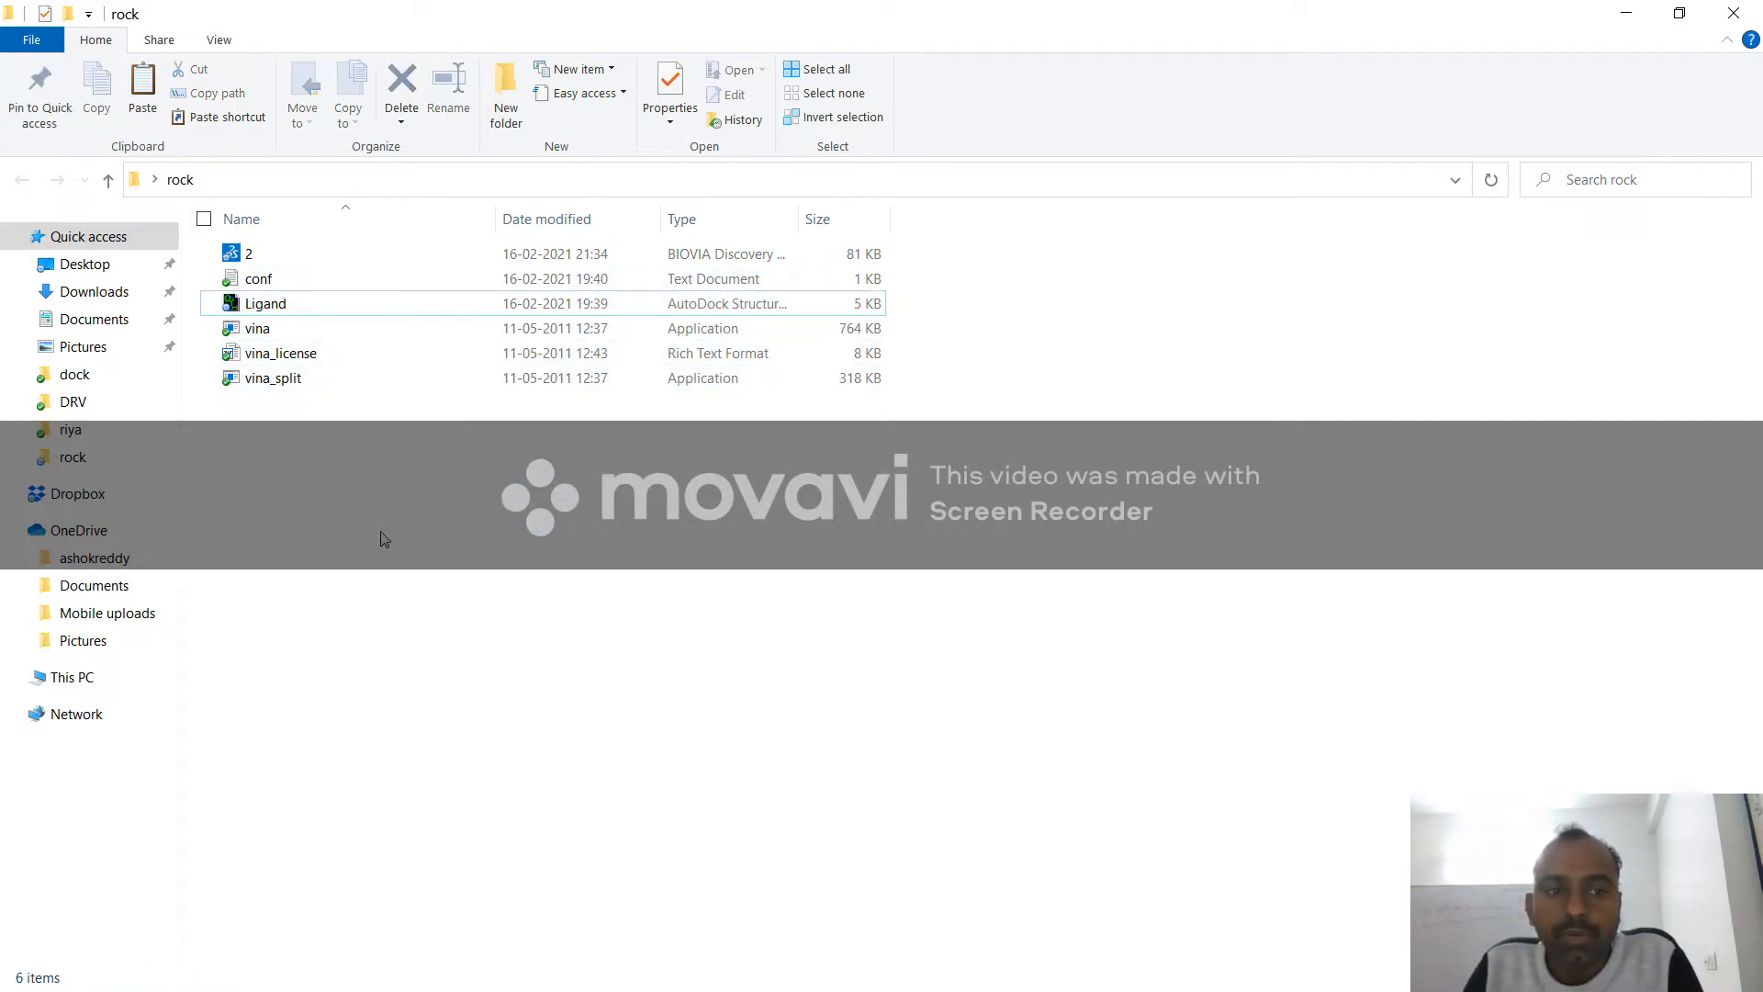
# Step: Review the receptor, ligand, center and size settings in the conf file, save it, and close it and the rock folder
pyautogui.click(321, 288)
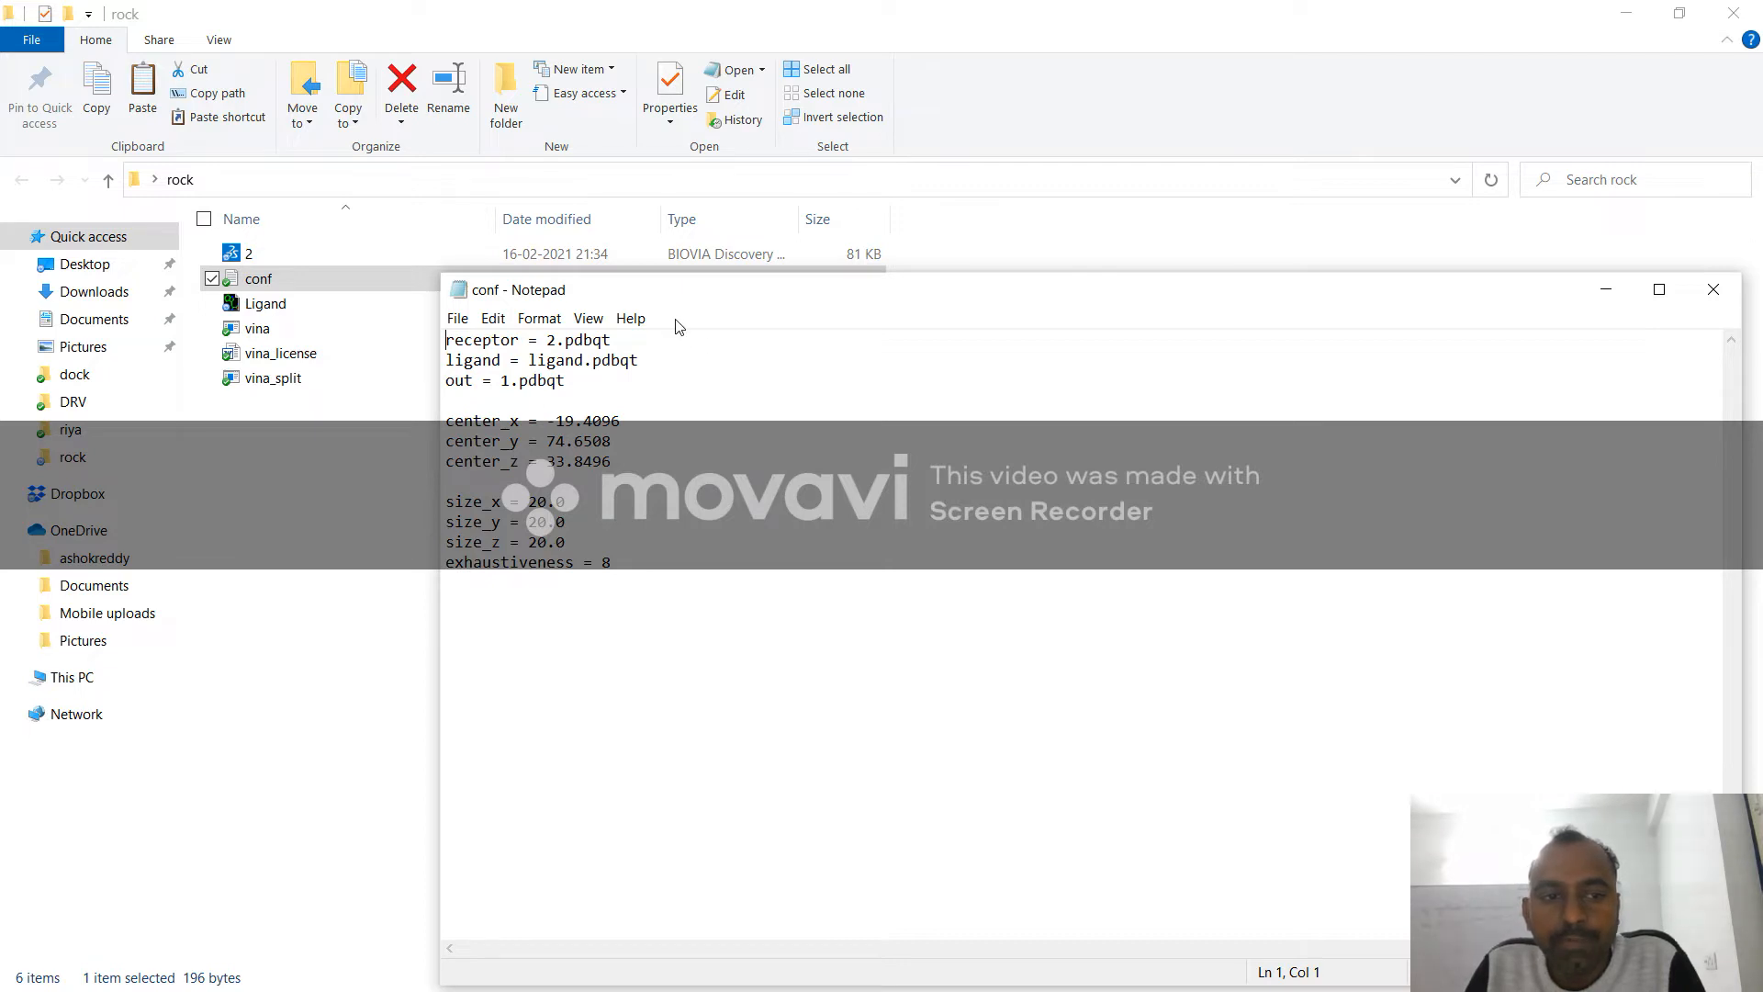
pyautogui.click(457, 318)
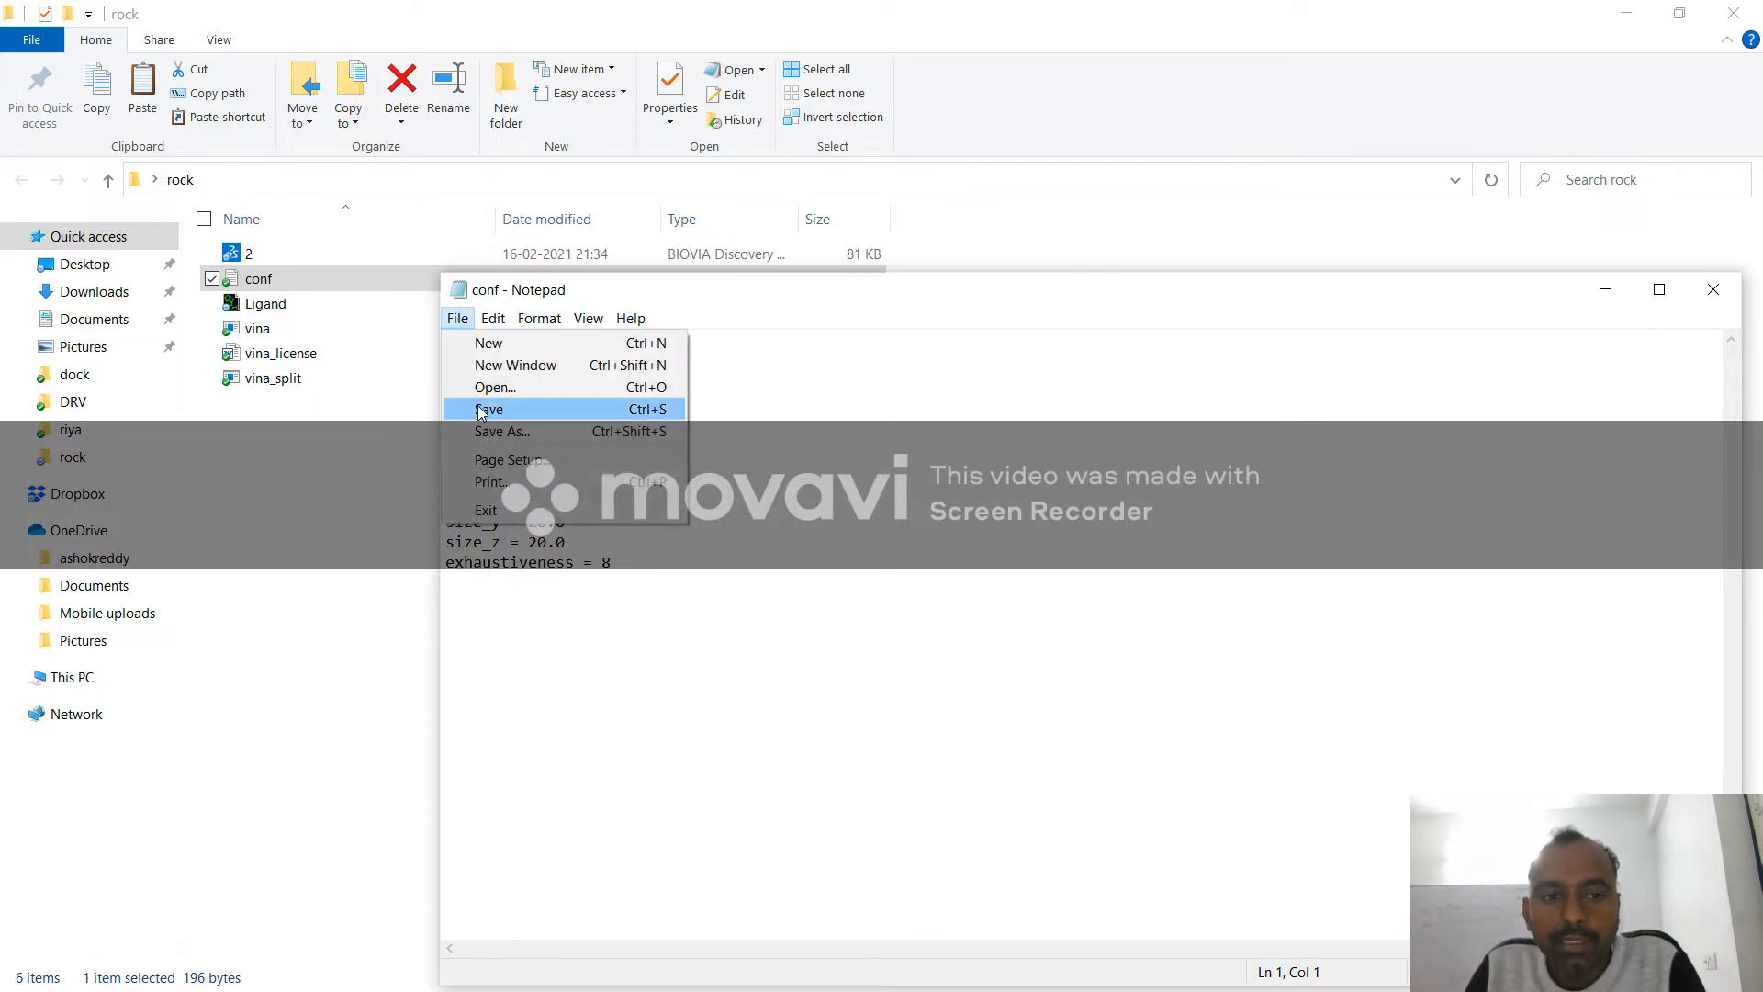
pyautogui.click(478, 407)
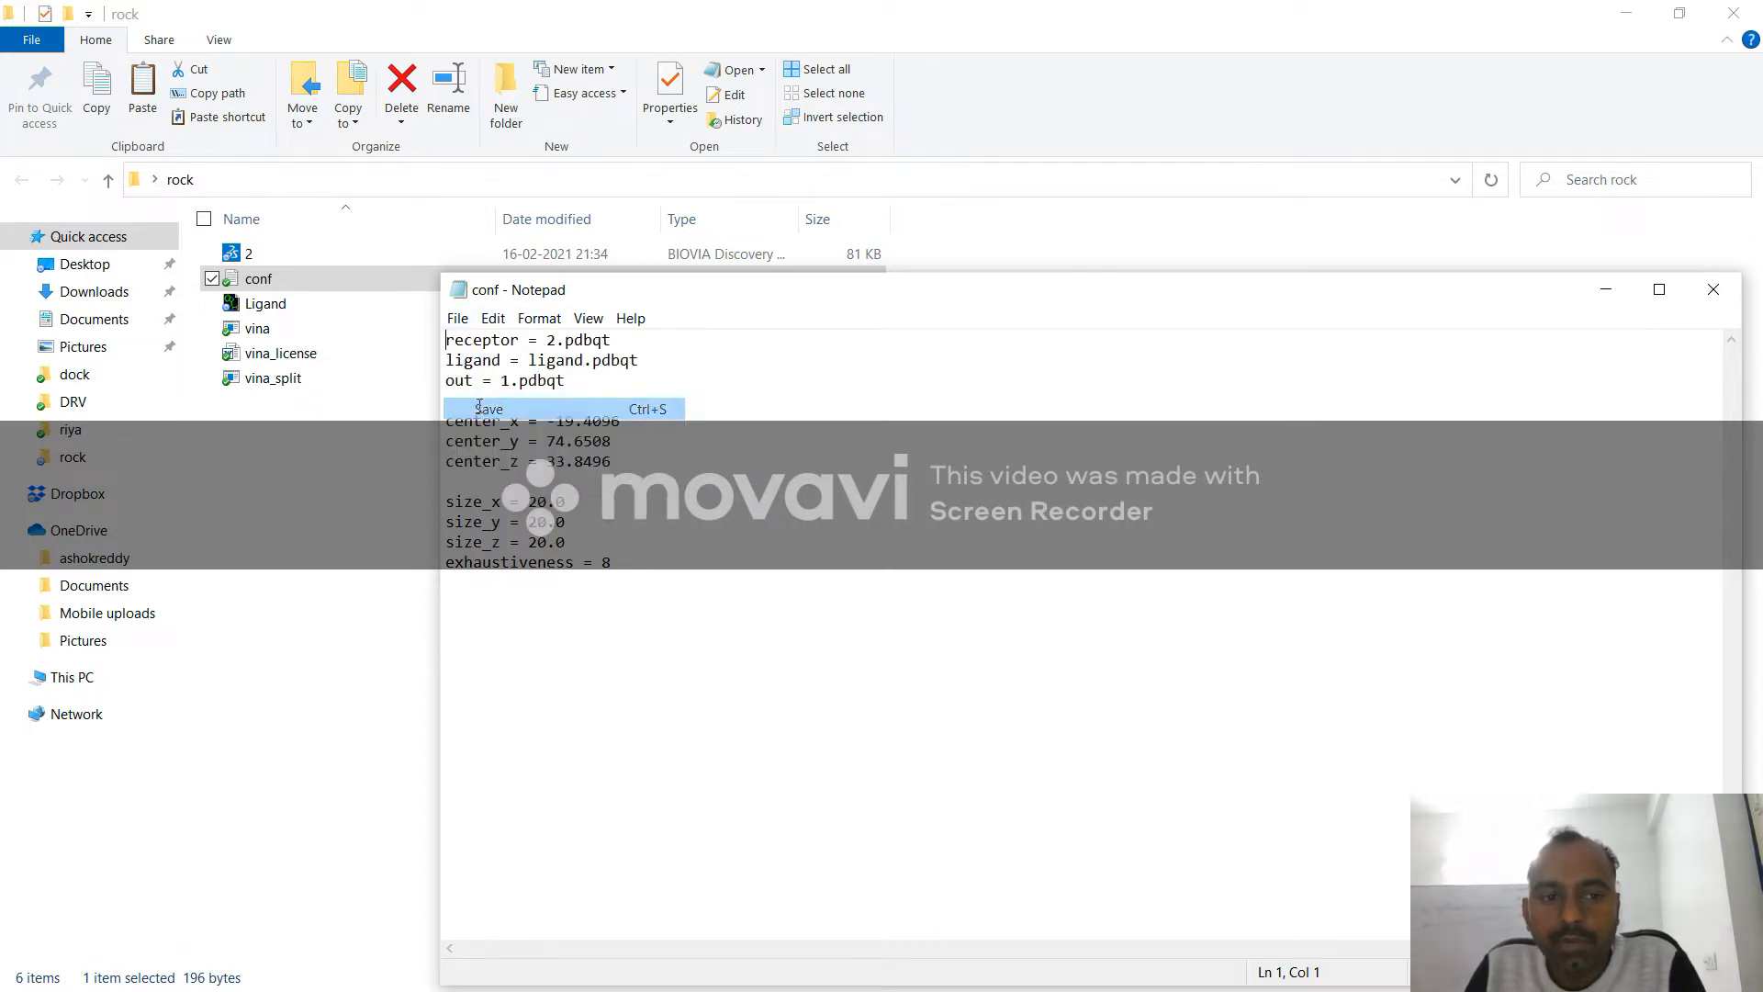
pyautogui.click(1710, 290)
pyautogui.click(1734, 13)
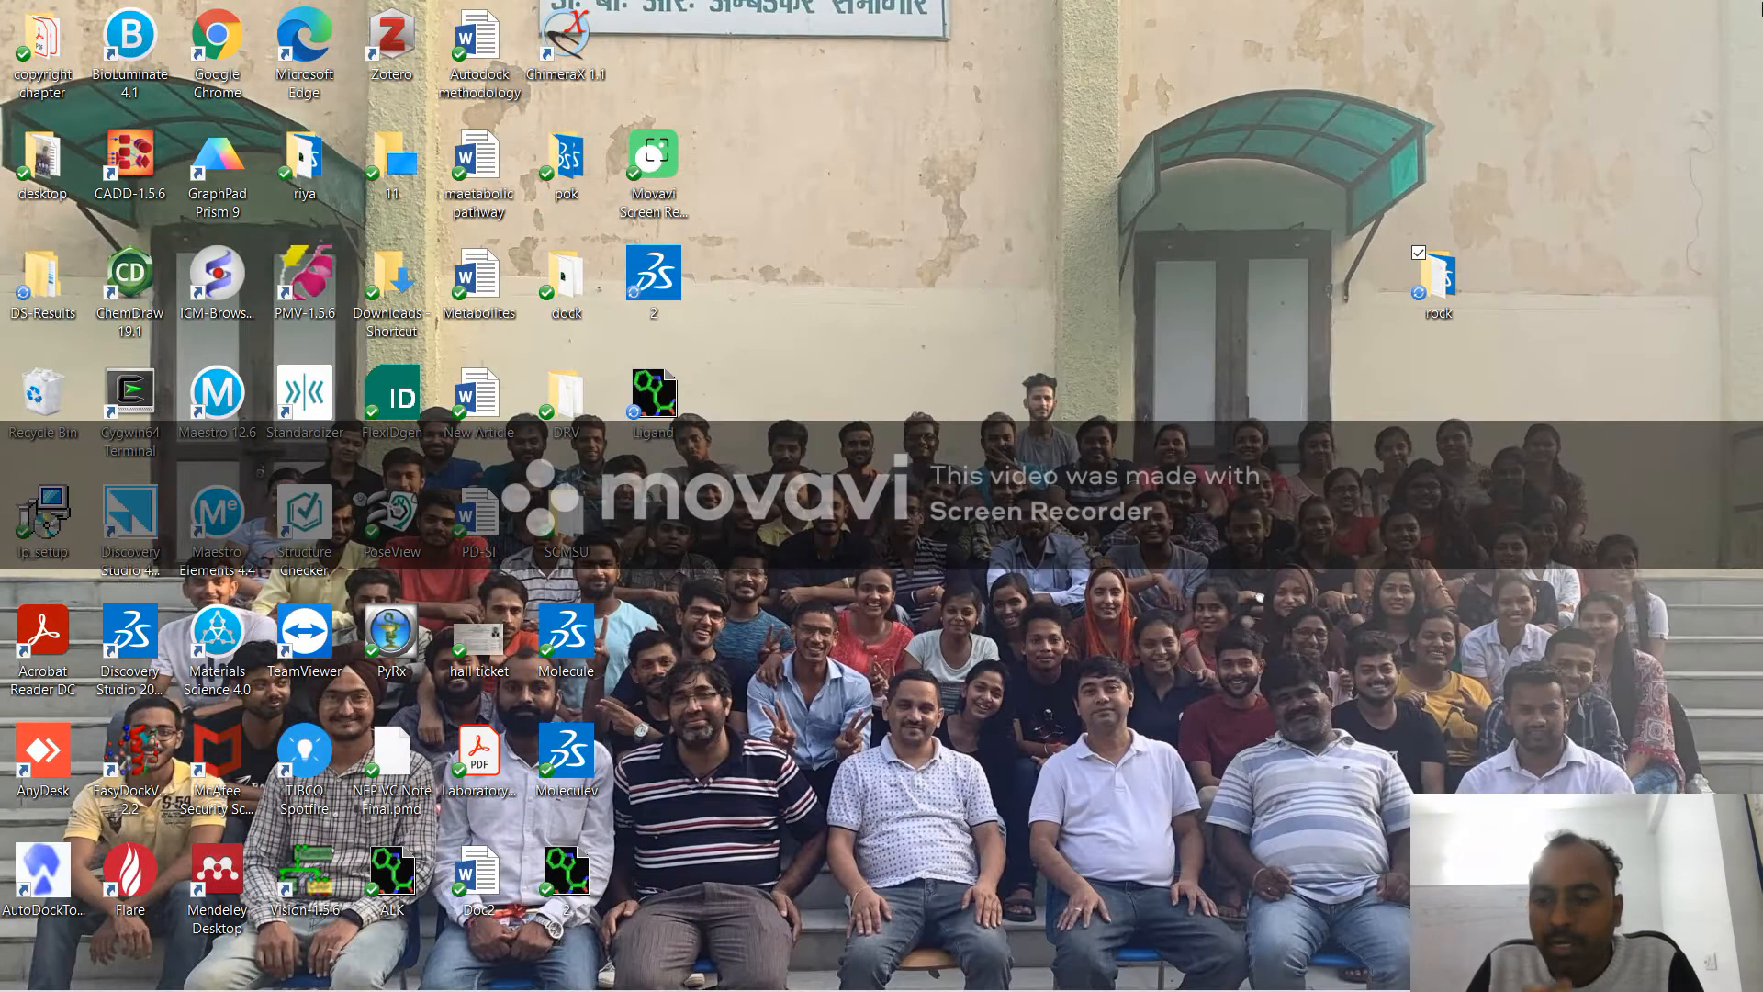
# Step: Launch AutoDockTools, postpone the registration, switch to the AutoDock 4.0 mode and maximize the window
pyautogui.doubleClick(39, 889)
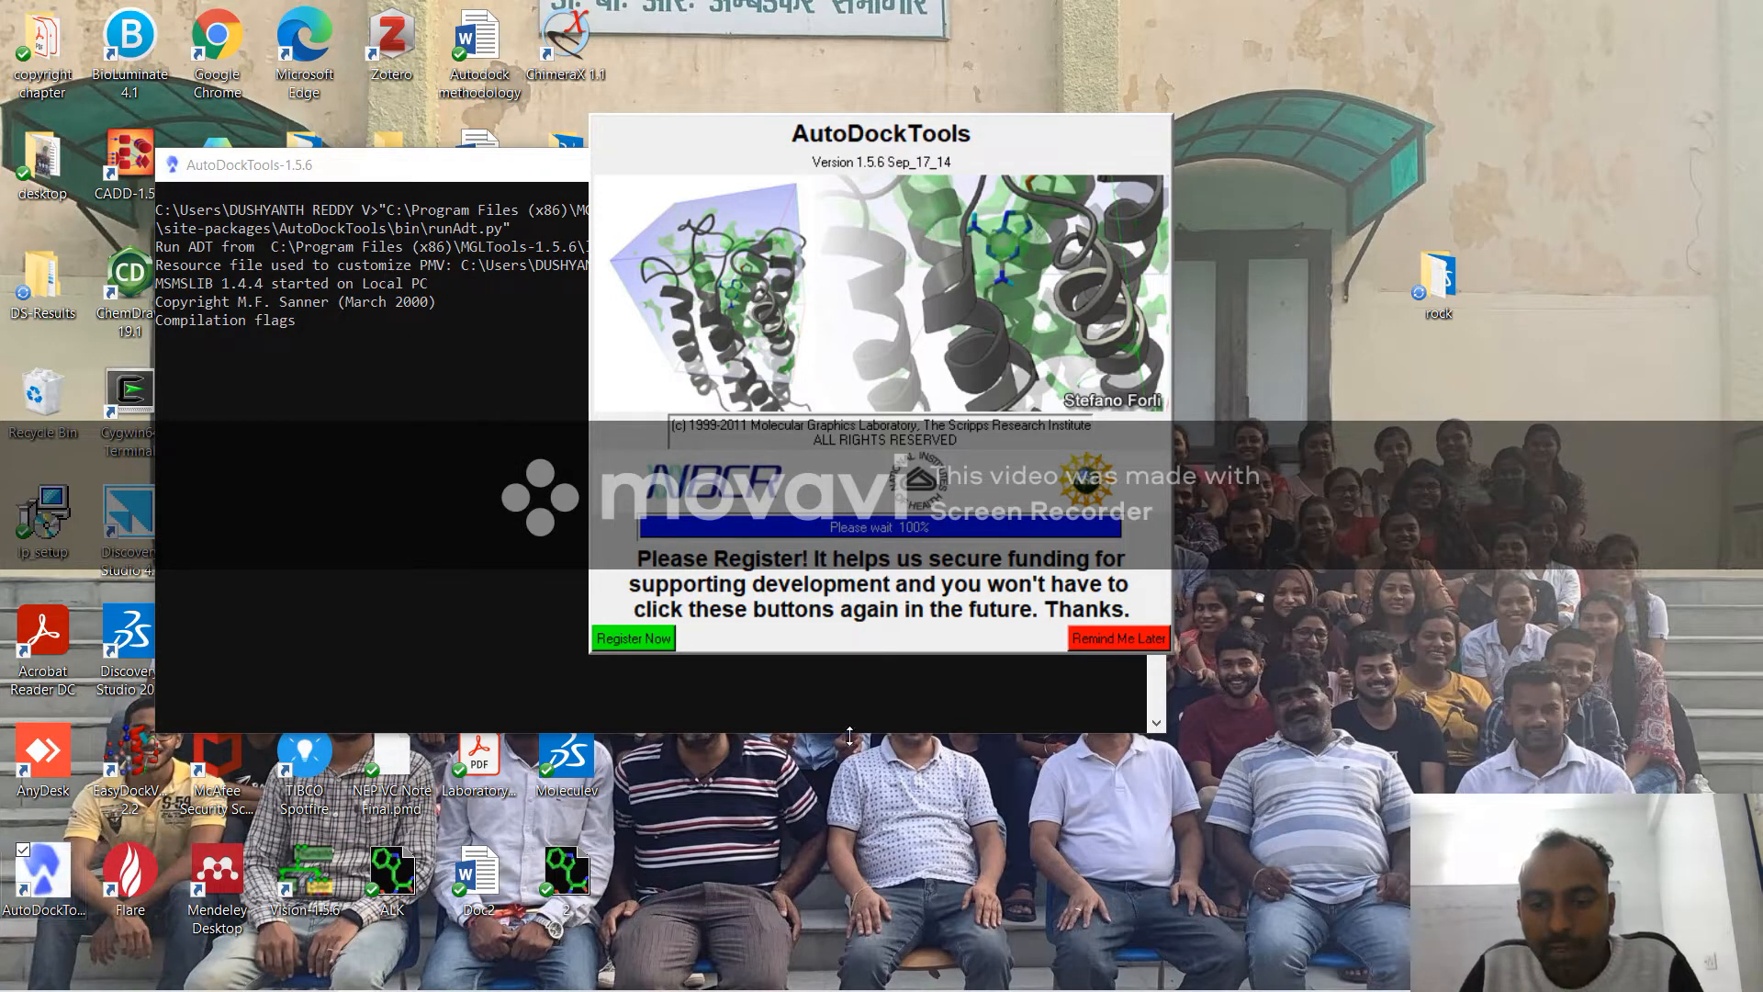
pyautogui.click(1113, 640)
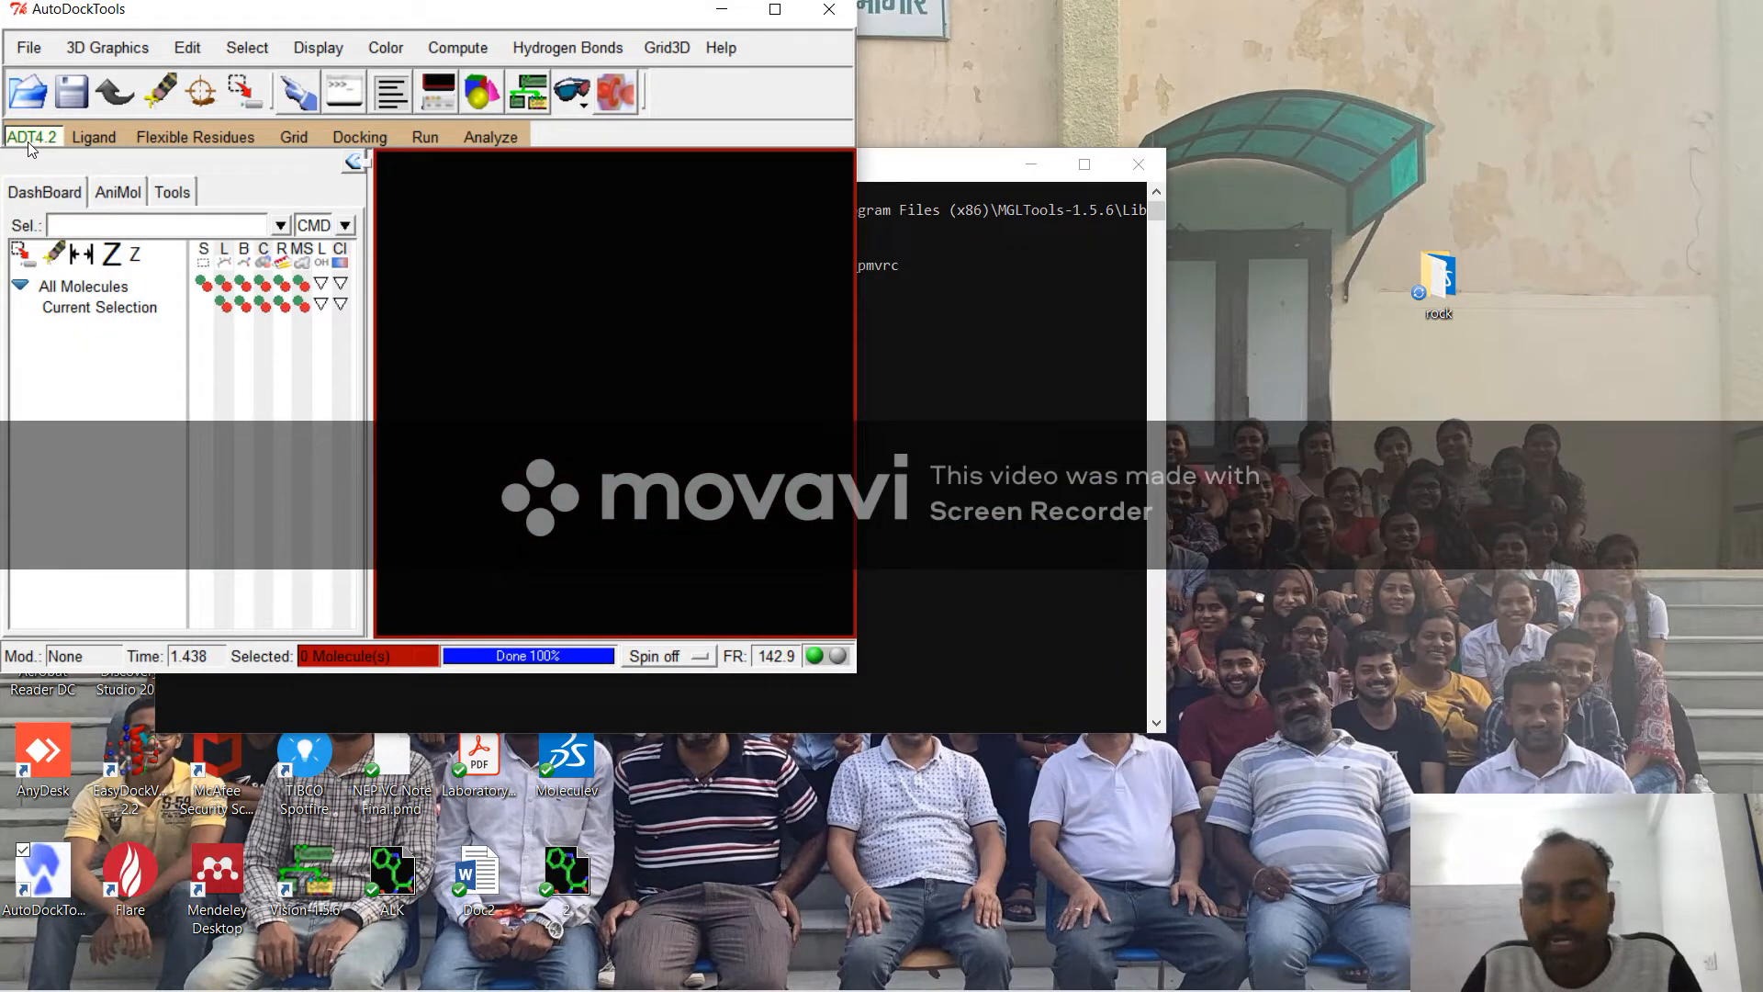
pyautogui.click(721, 9)
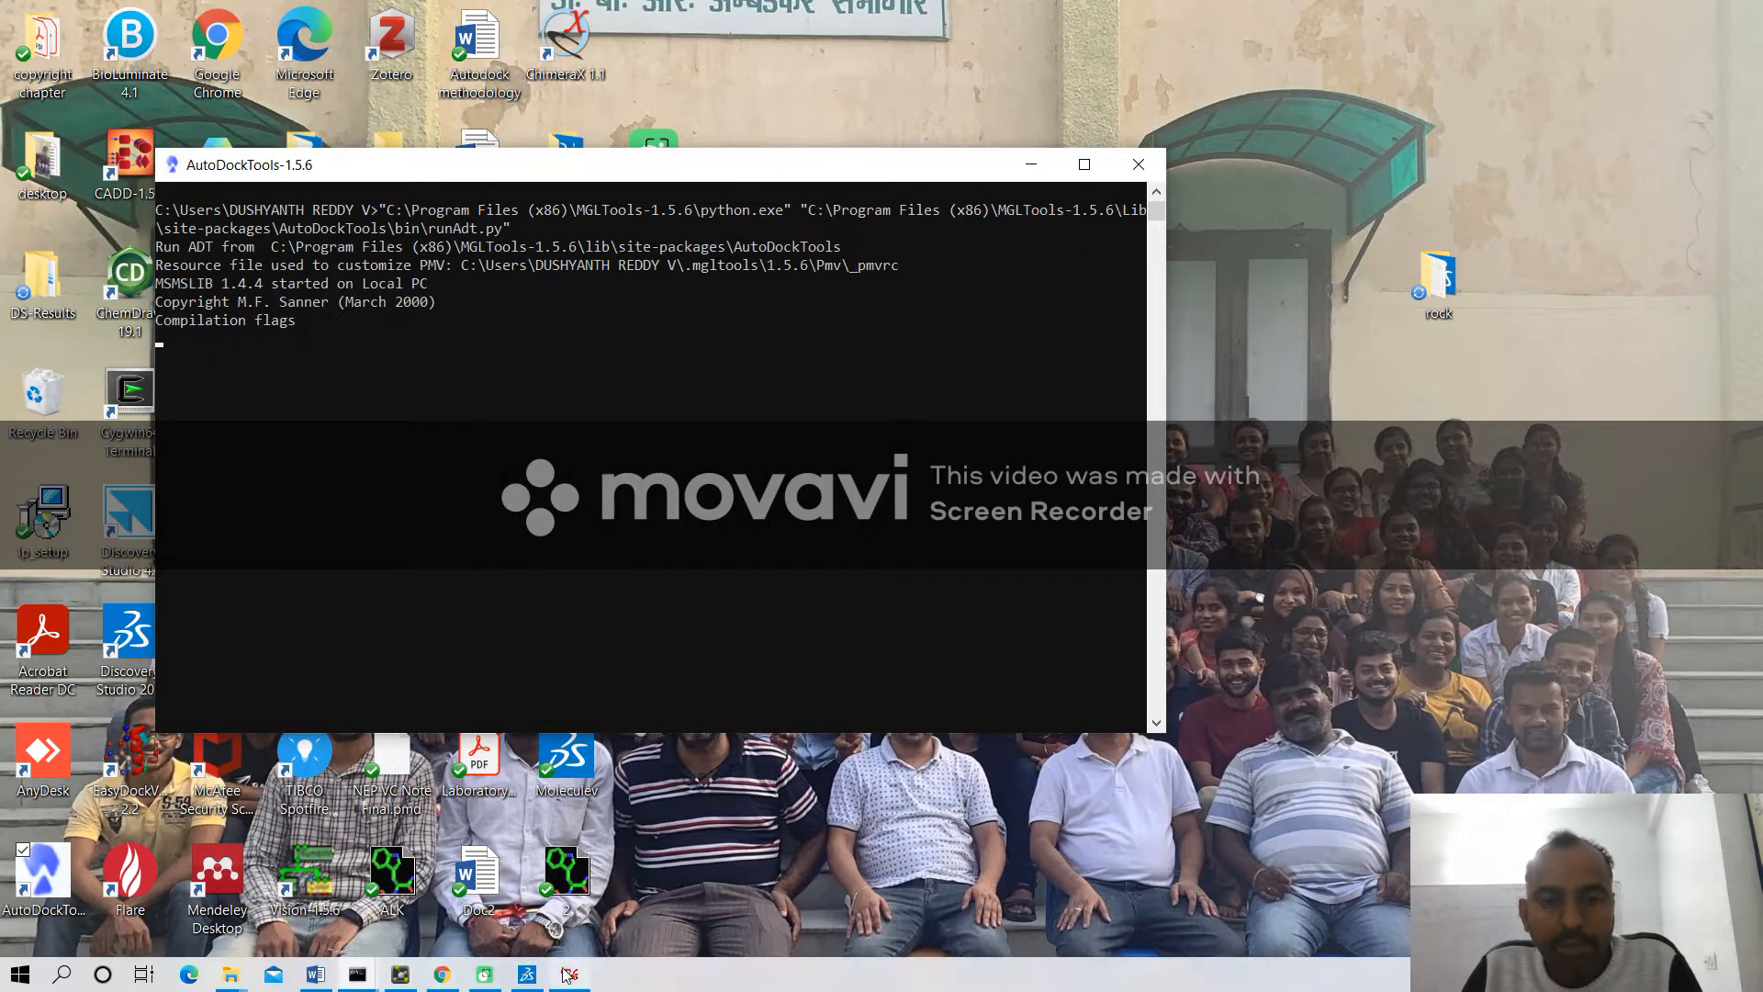
pyautogui.click(569, 974)
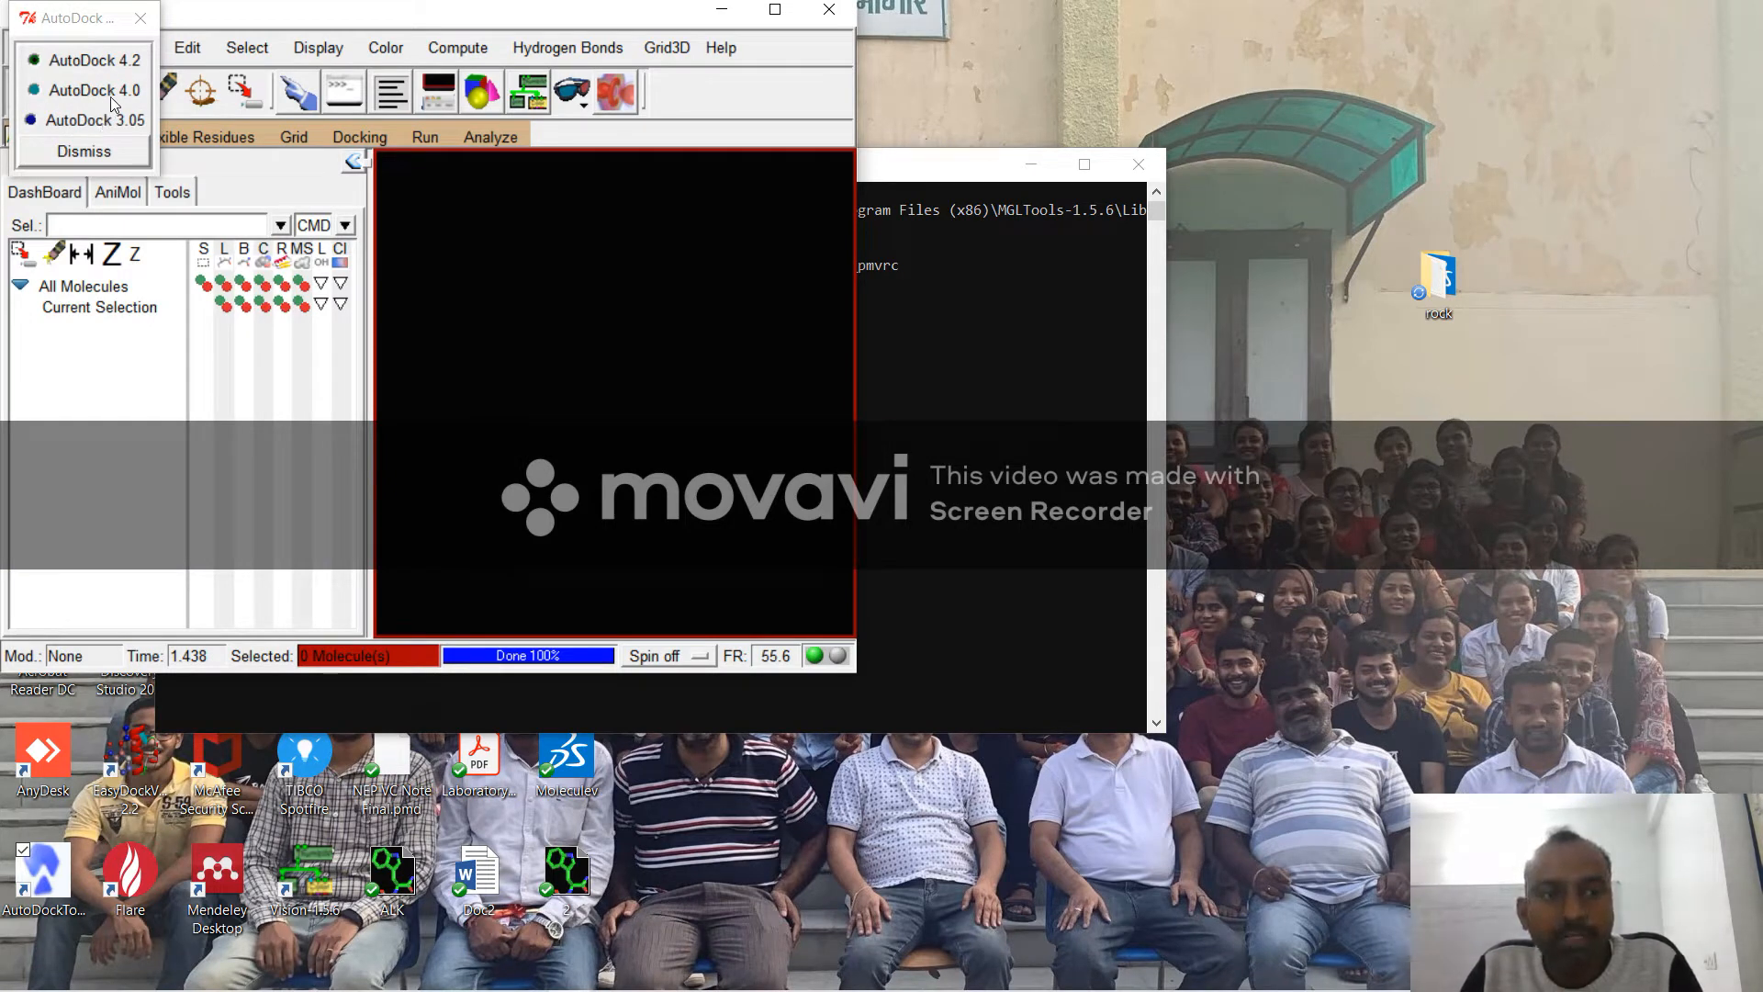
pyautogui.click(110, 96)
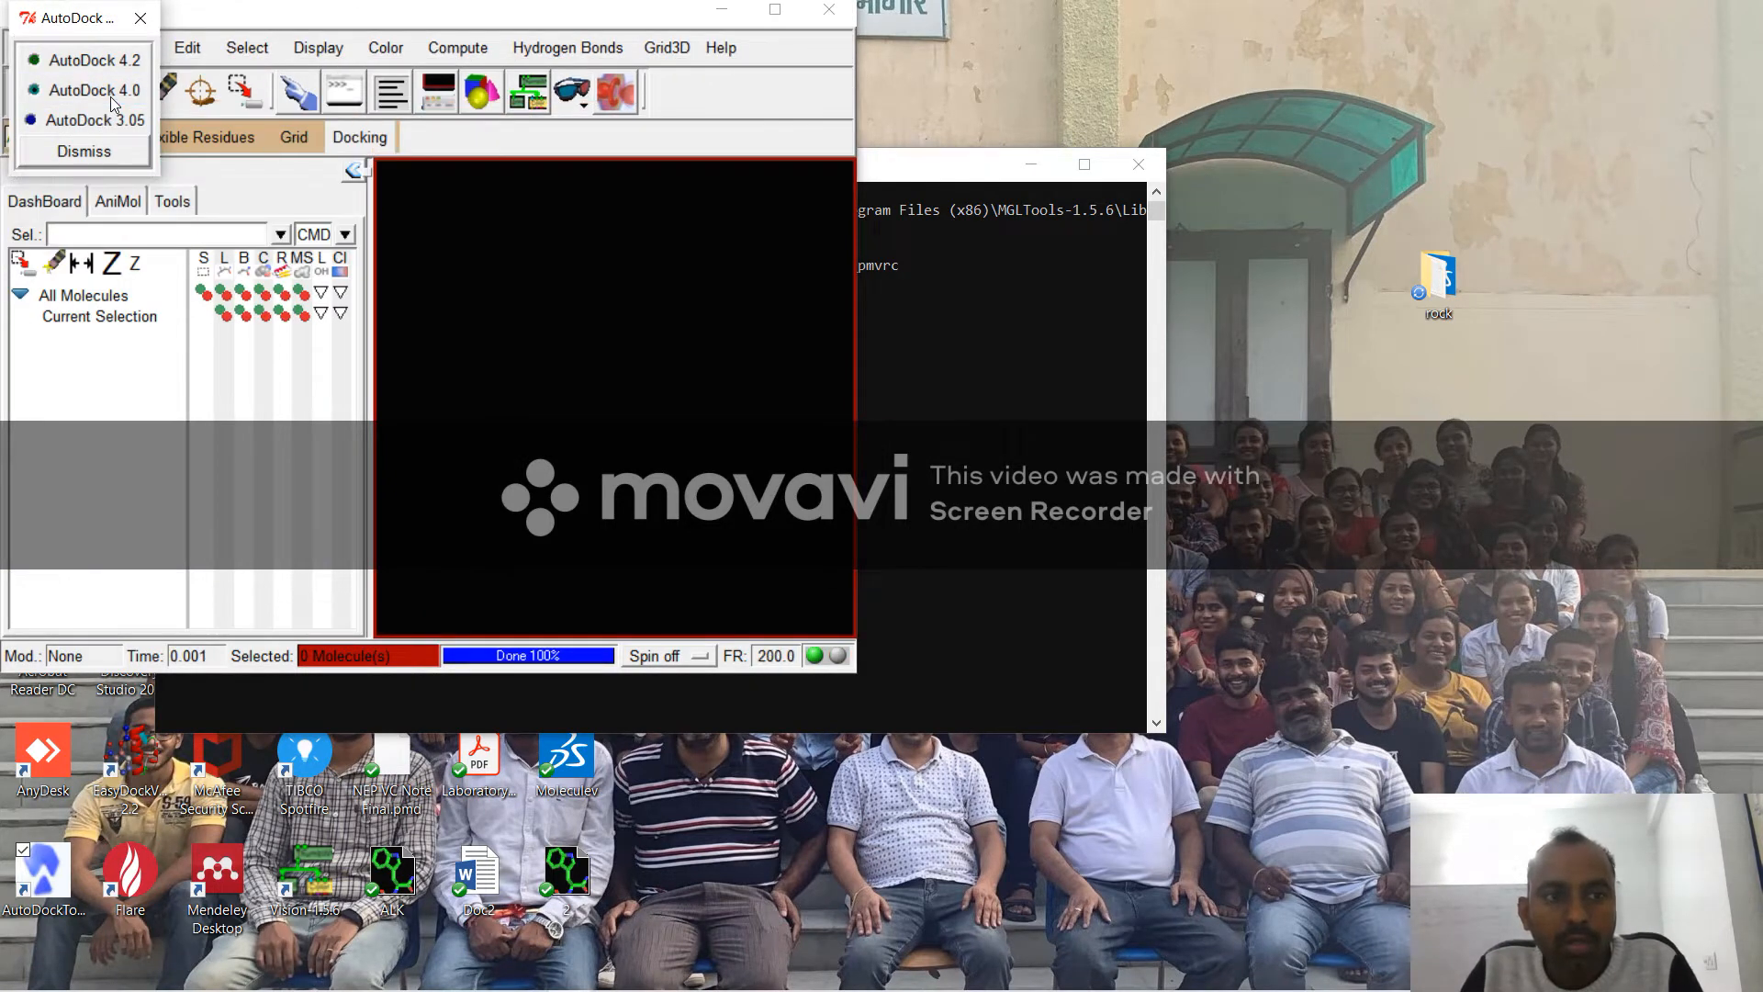
pyautogui.click(774, 9)
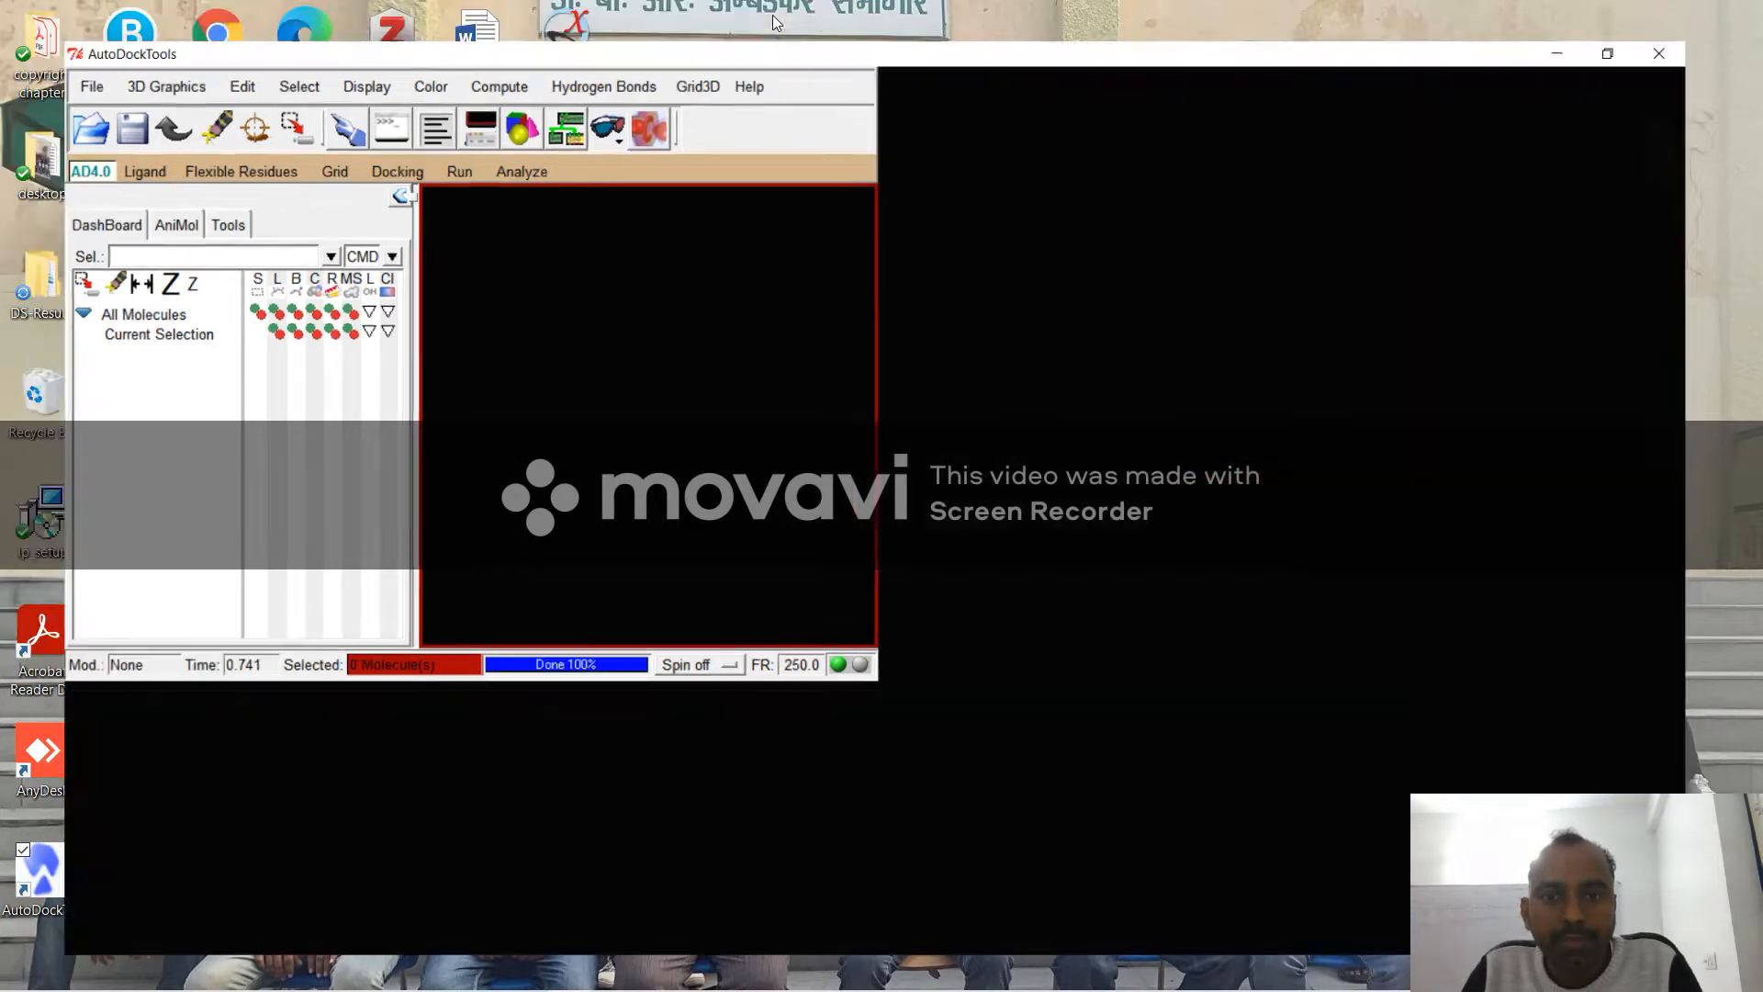
# Step: Read the receptor molecule 2 from the rock folder on the desktop into AutoDockTools
pyautogui.click(32, 50)
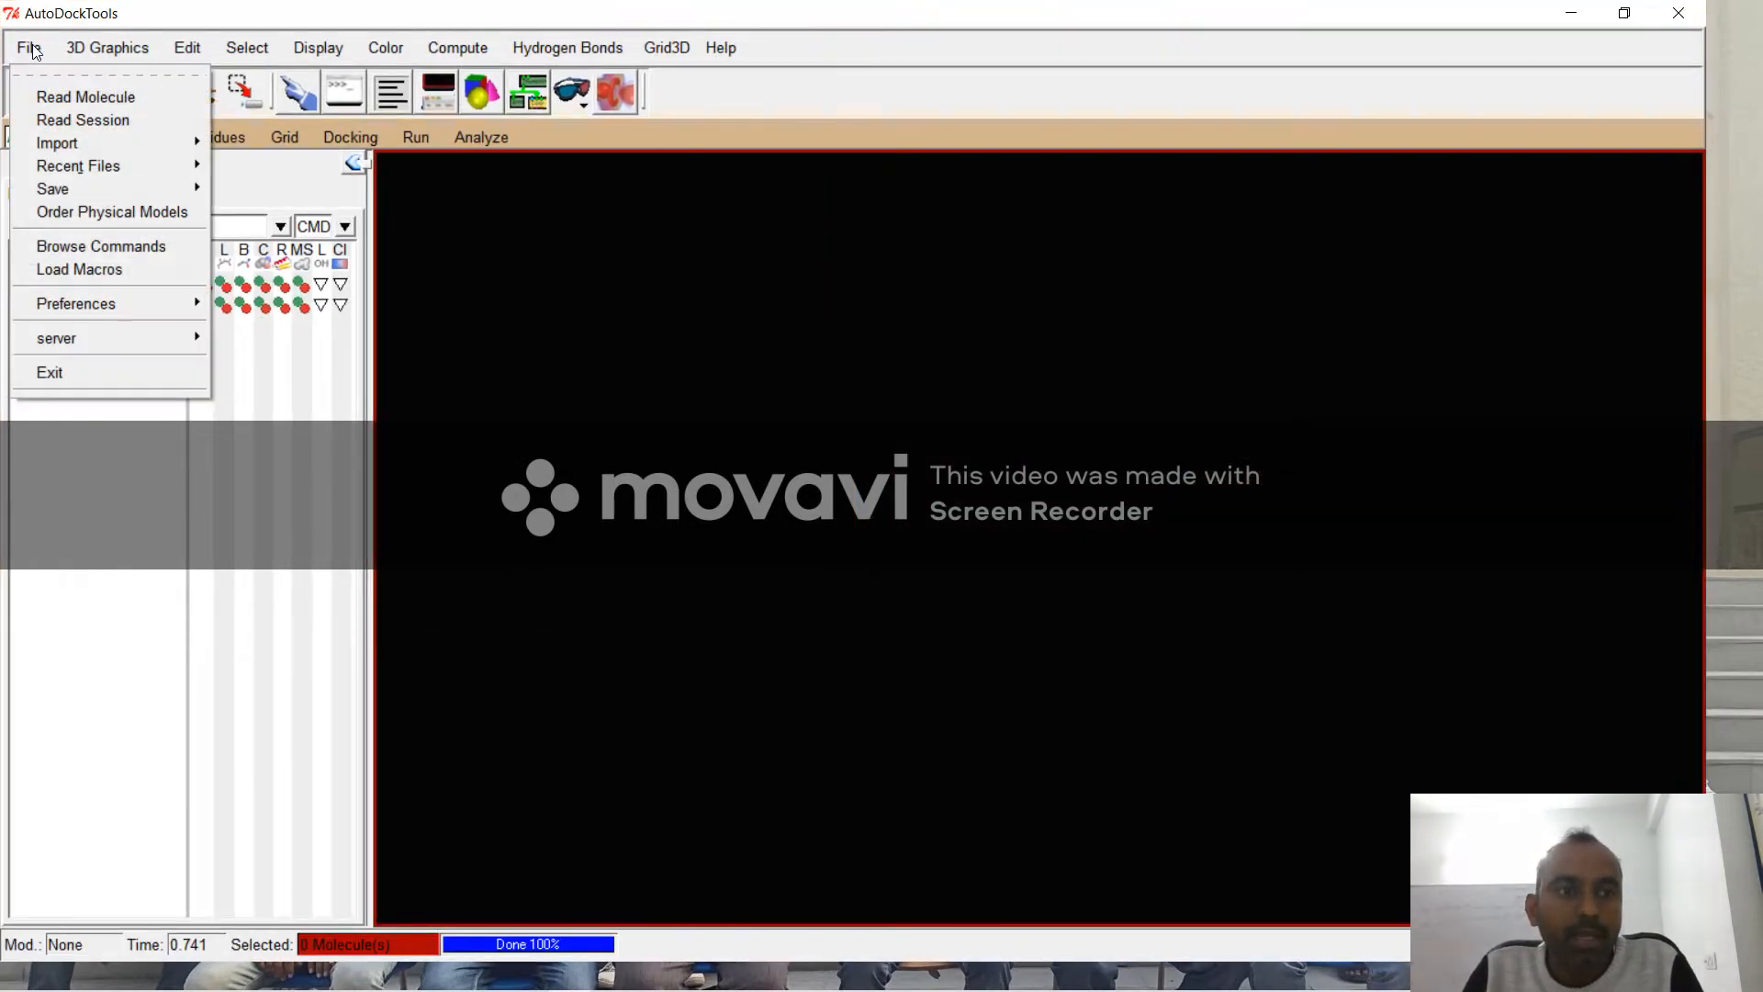
pyautogui.click(52, 86)
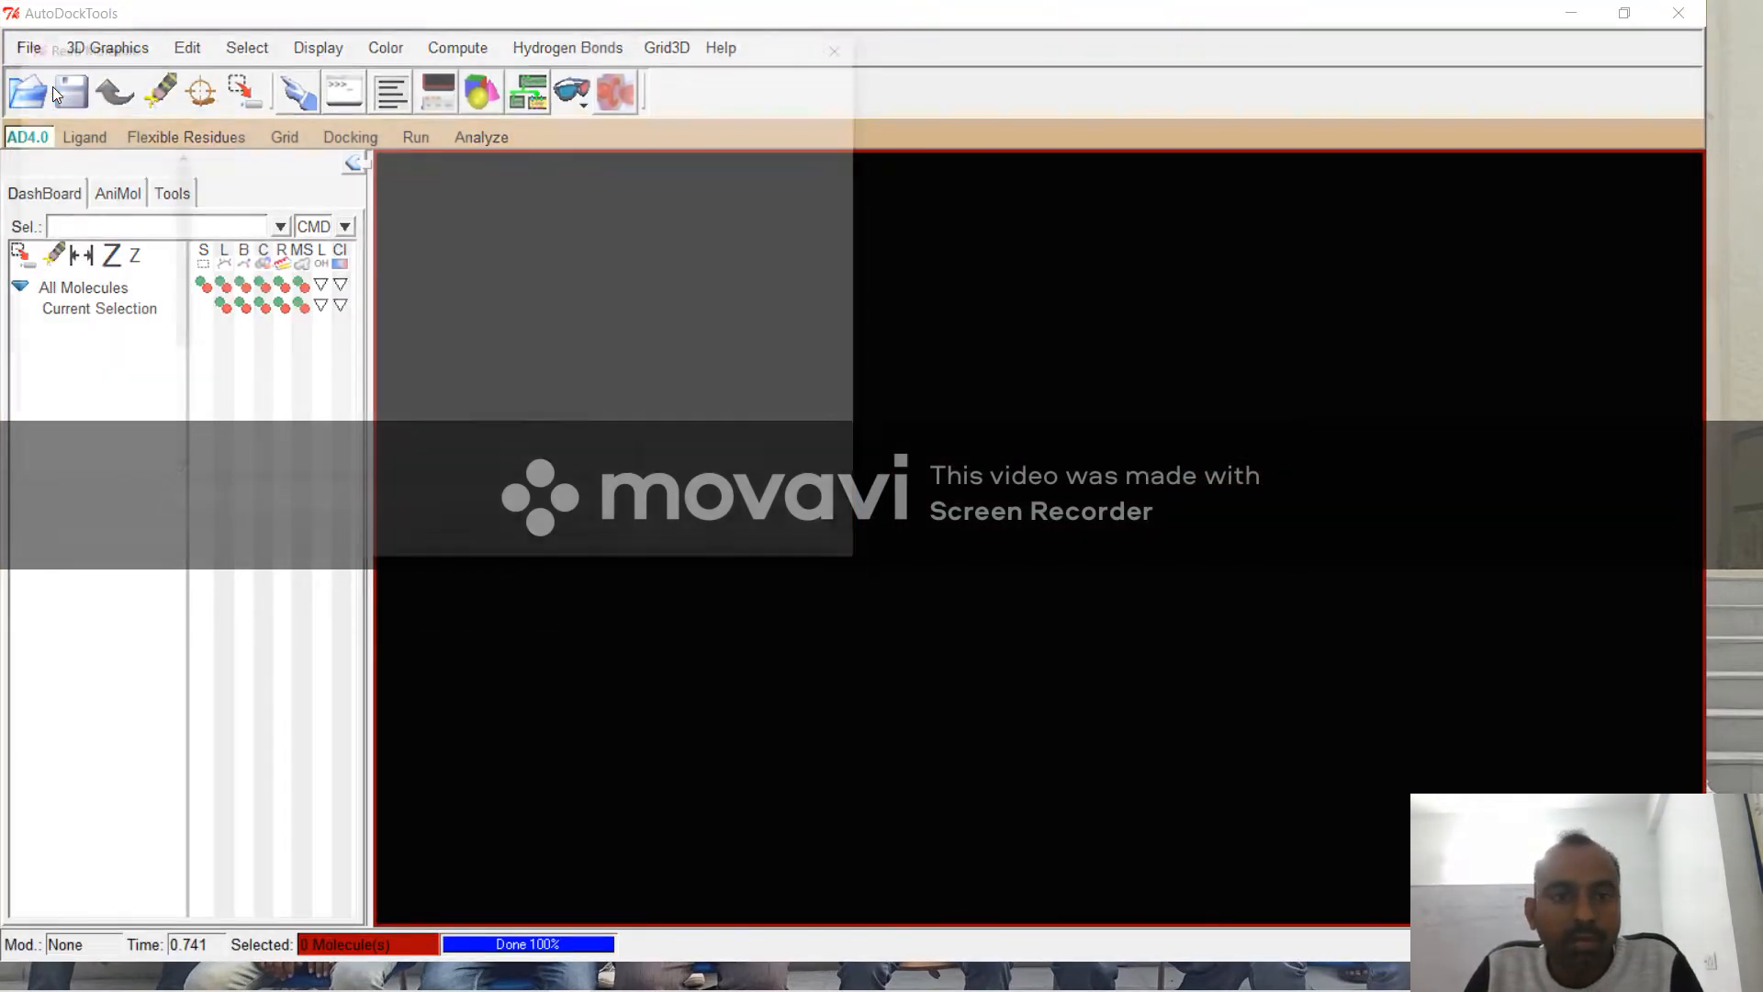
pyautogui.click(124, 206)
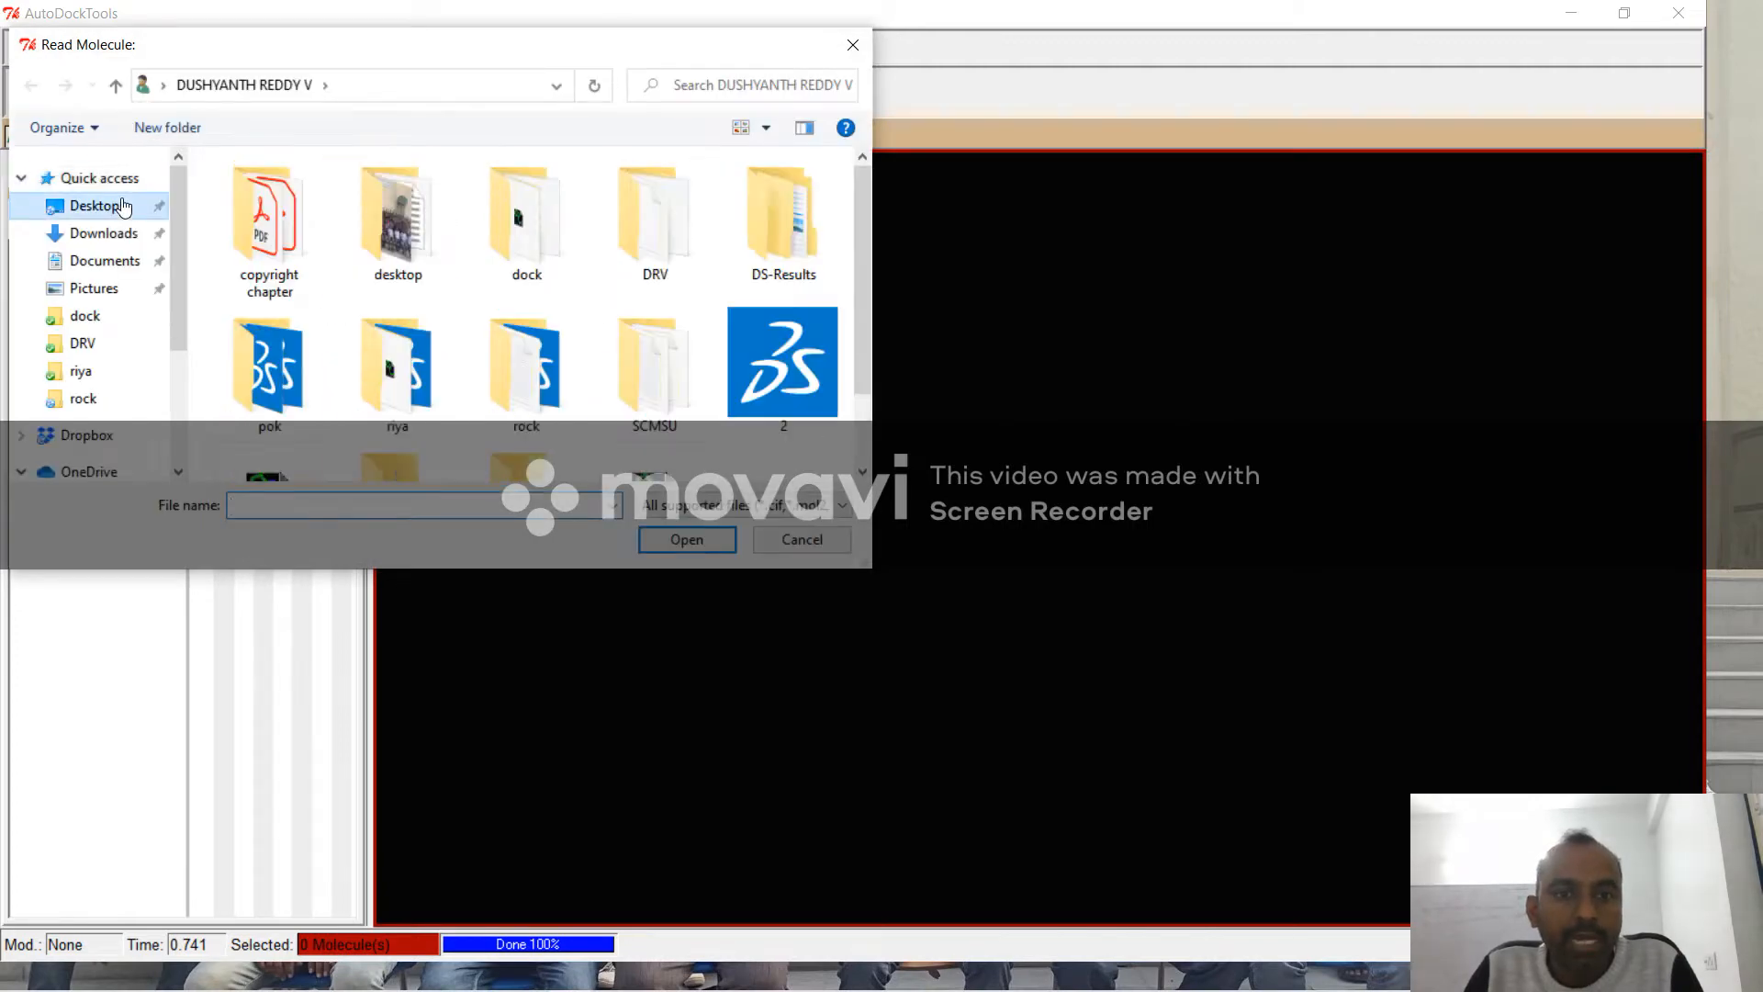
pyautogui.doubleClick(549, 377)
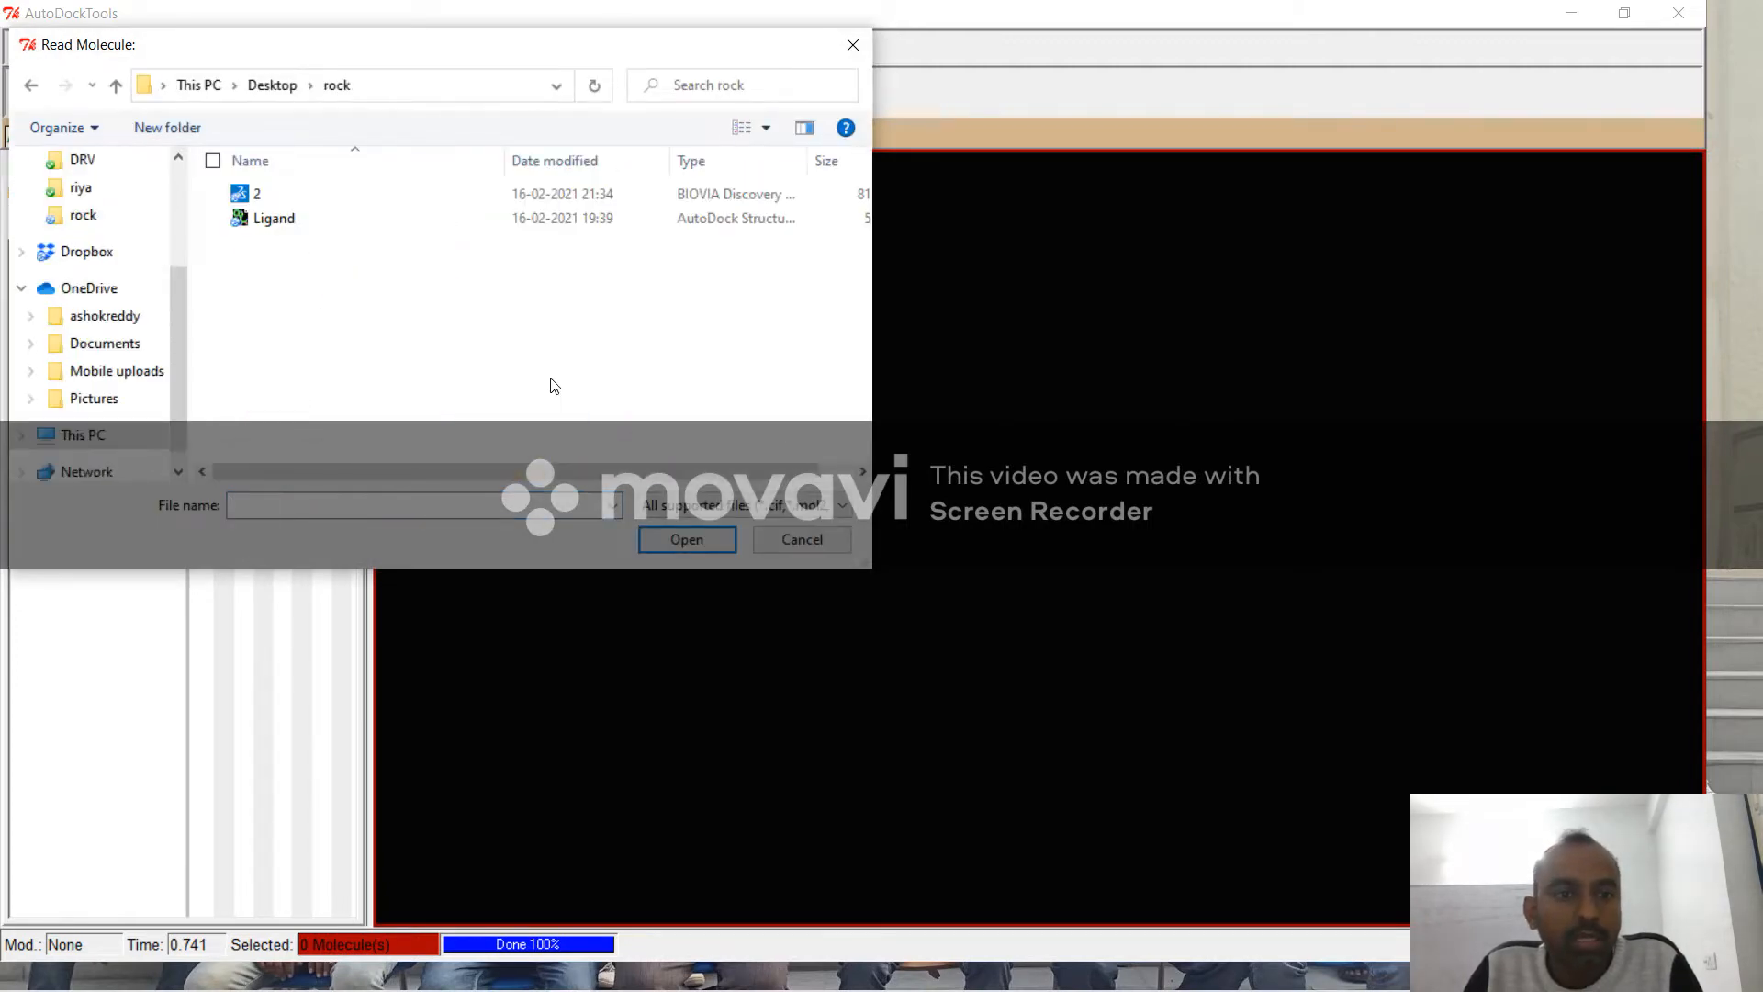
pyautogui.click(551, 195)
pyautogui.click(687, 540)
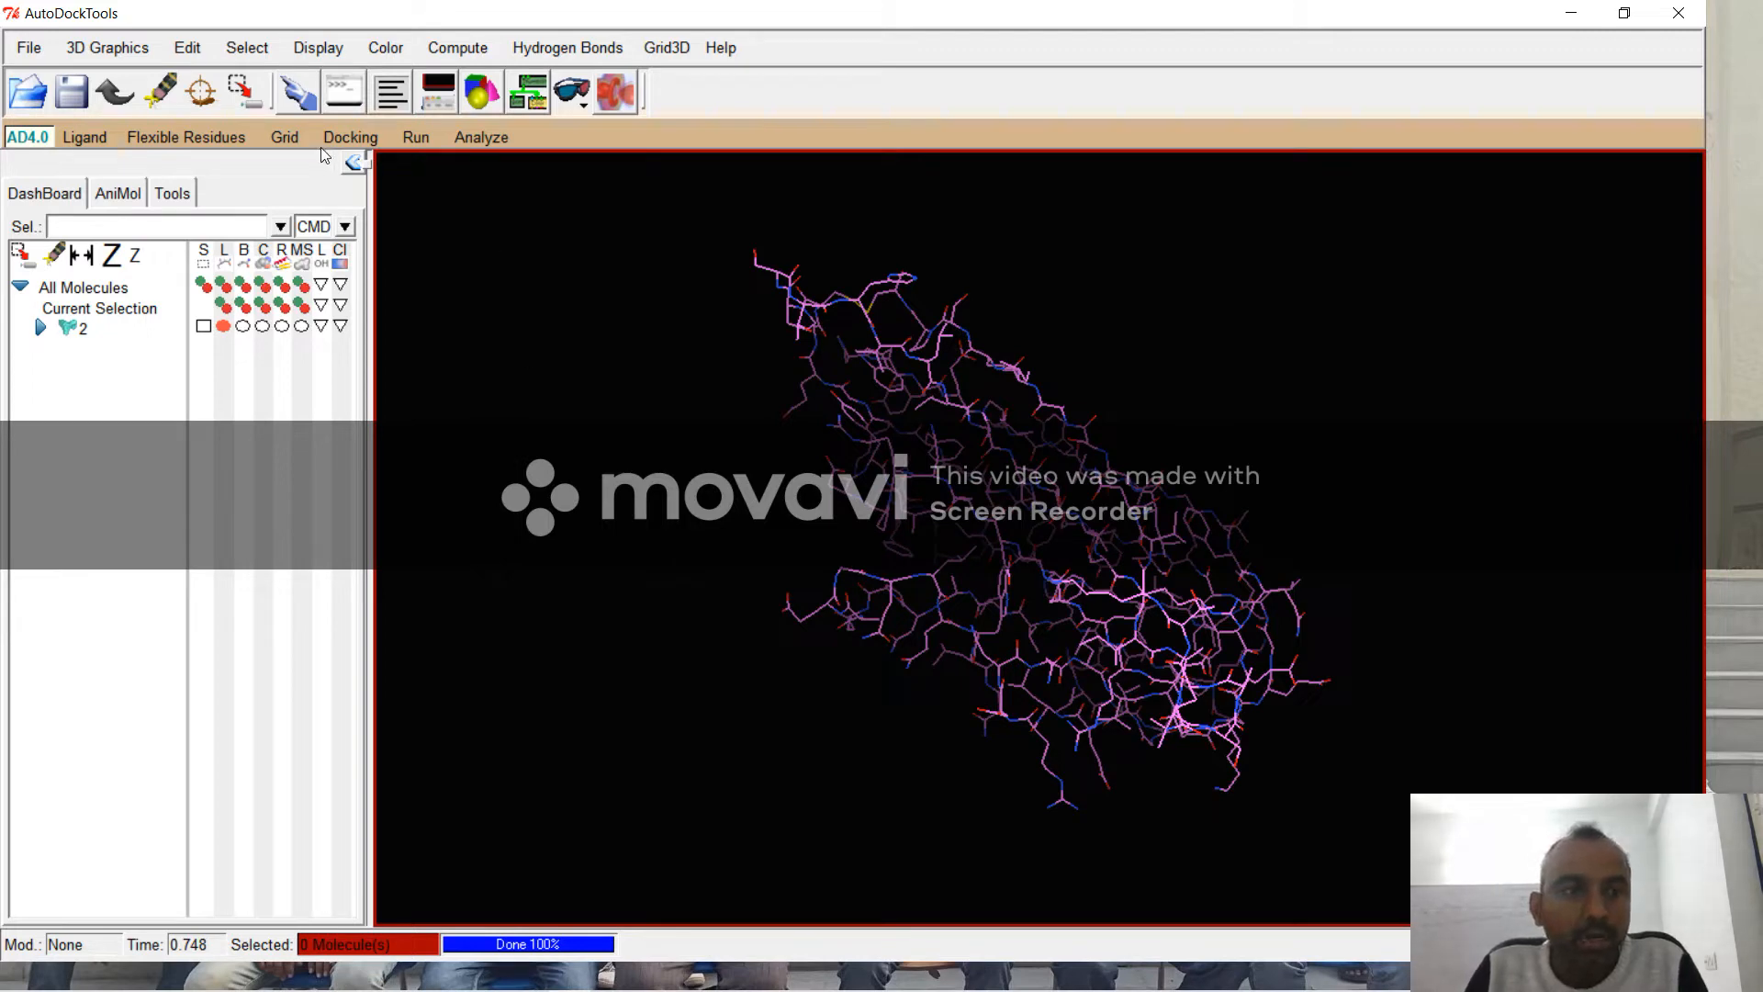
# Step: Choose molecule 2 as the grid macromolecule and save it as the PDBQT file 2 in the rock folder
pyautogui.click(292, 136)
pyautogui.moveTo(349, 212)
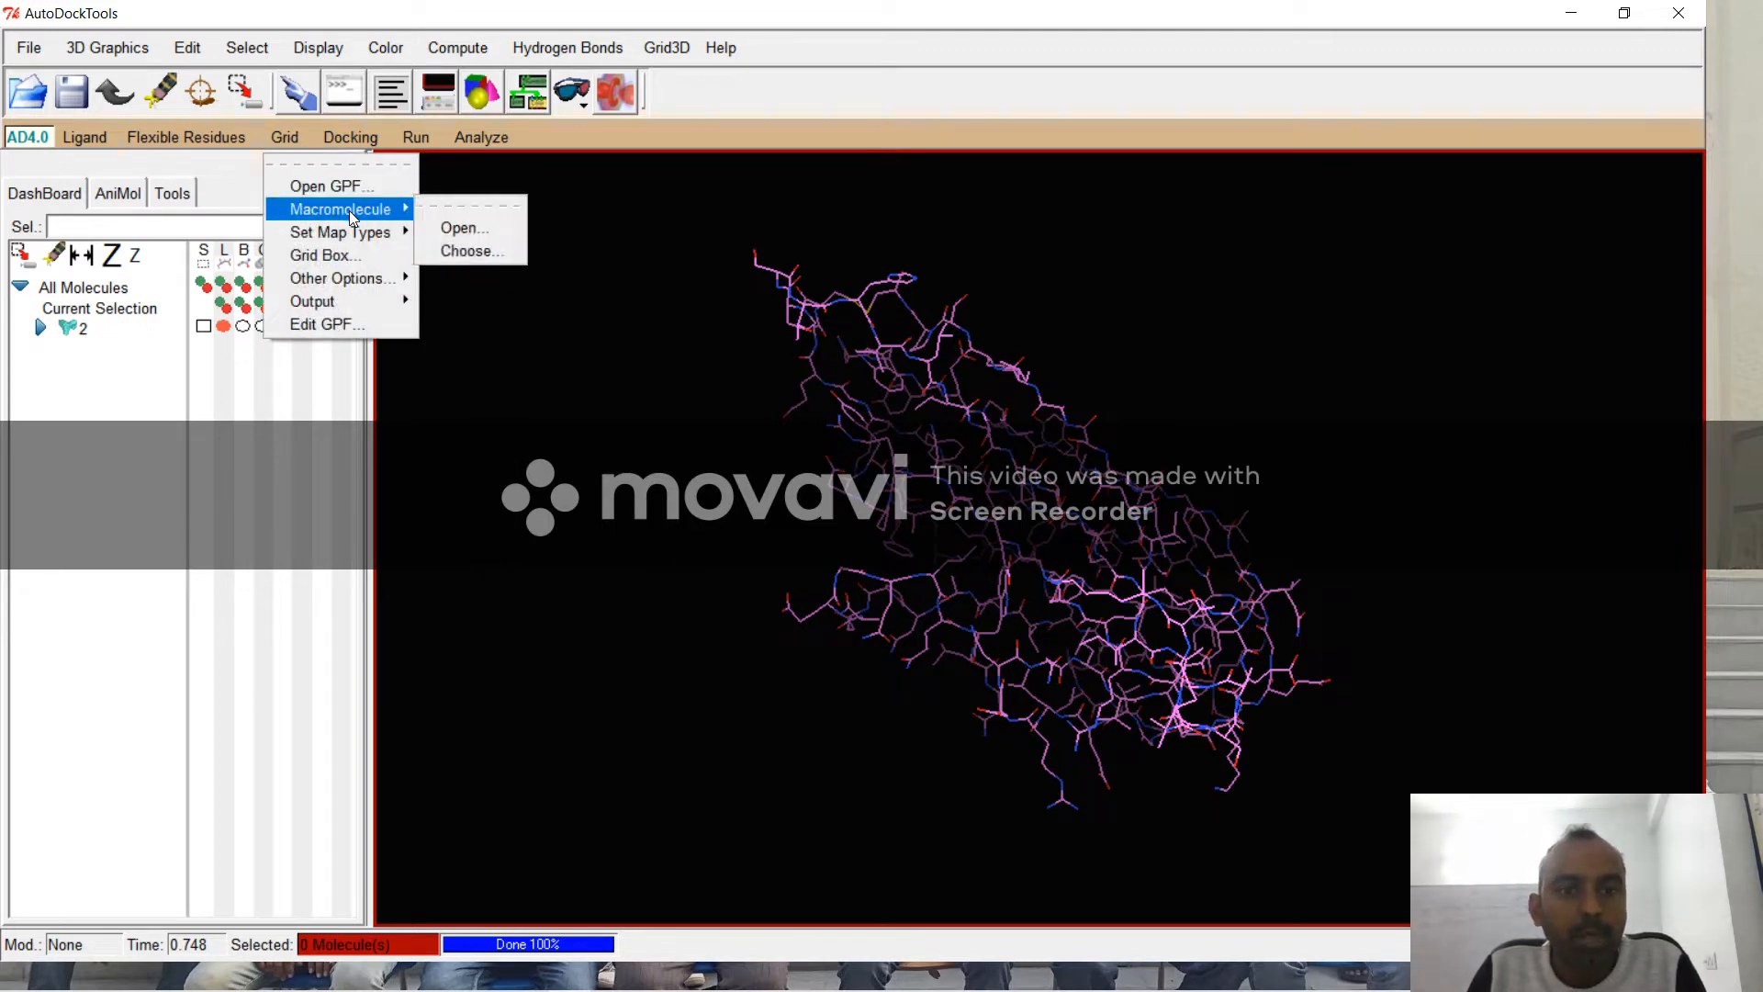
pyautogui.click(459, 249)
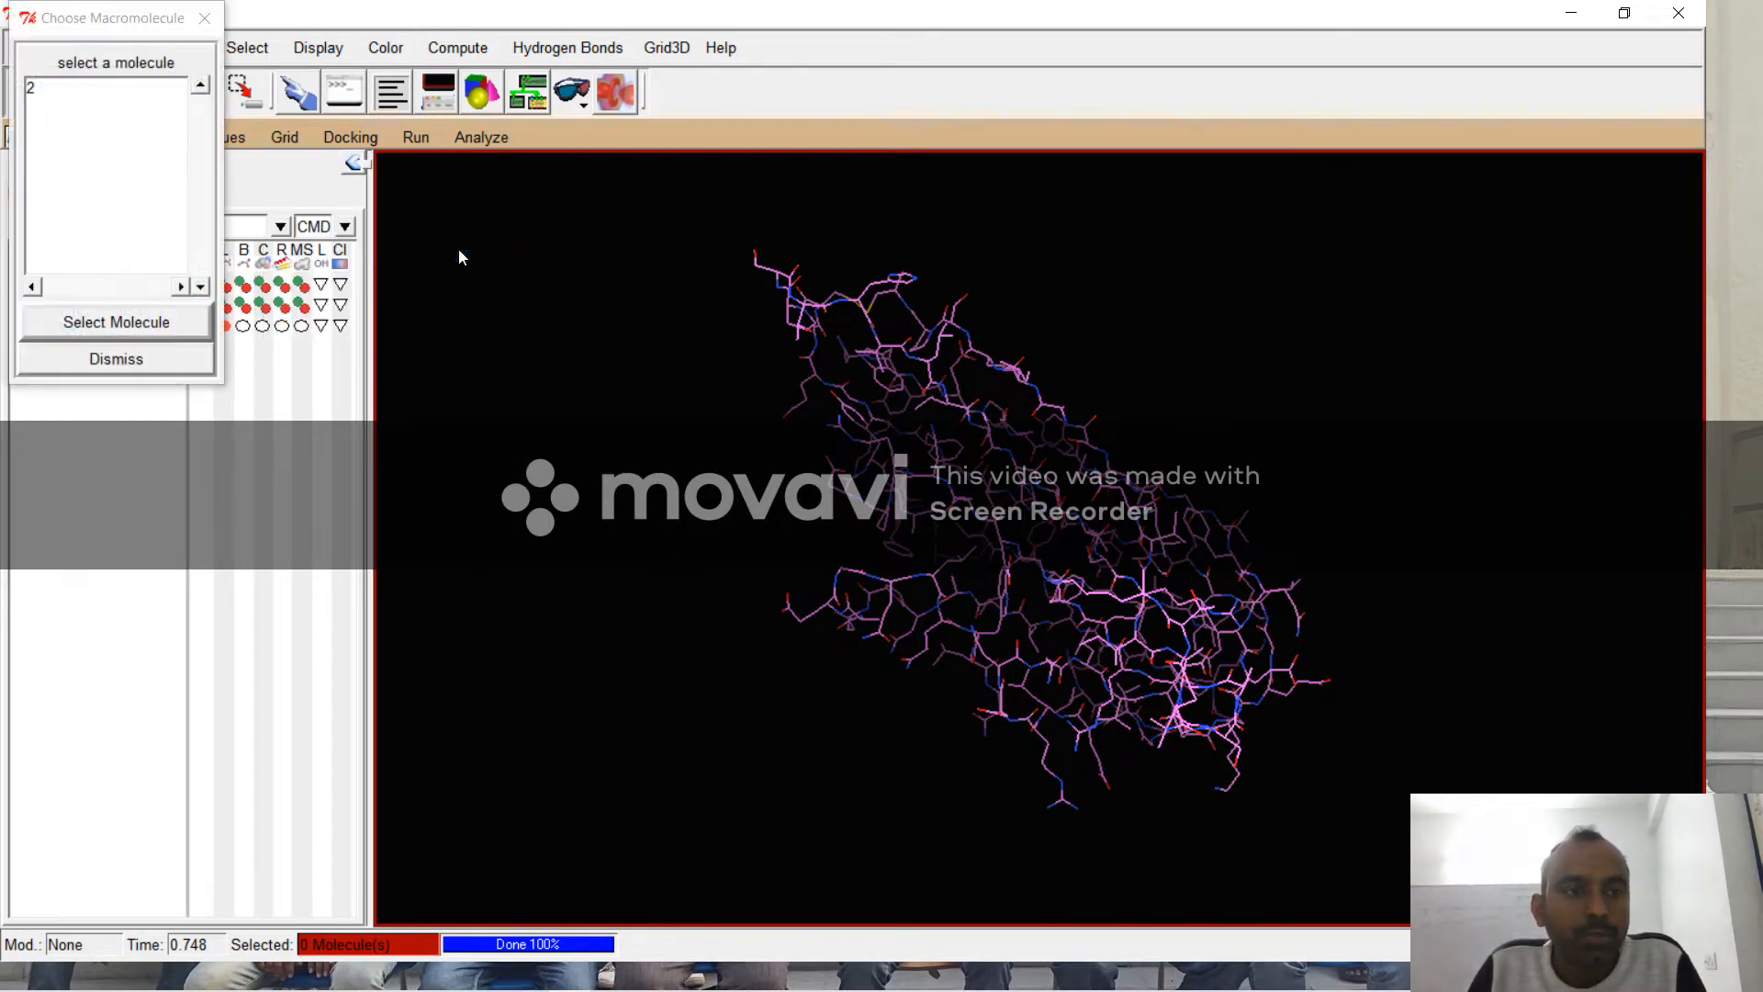
pyautogui.click(41, 89)
pyautogui.click(96, 319)
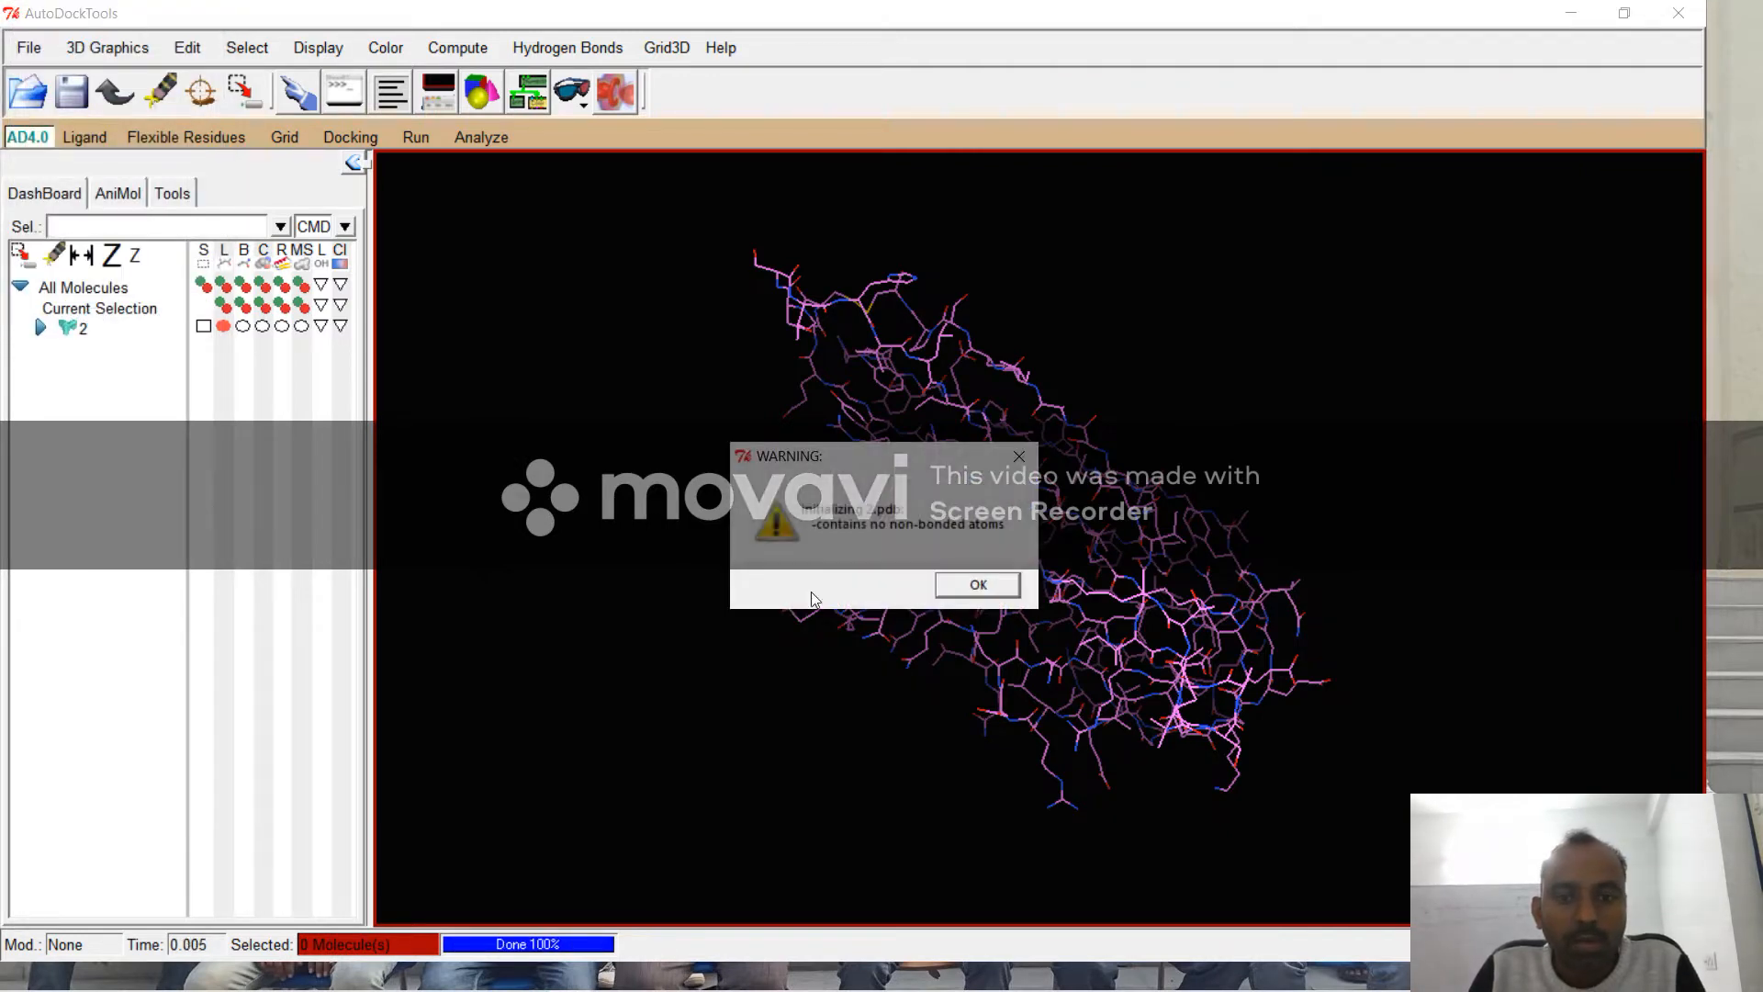
pyautogui.click(978, 585)
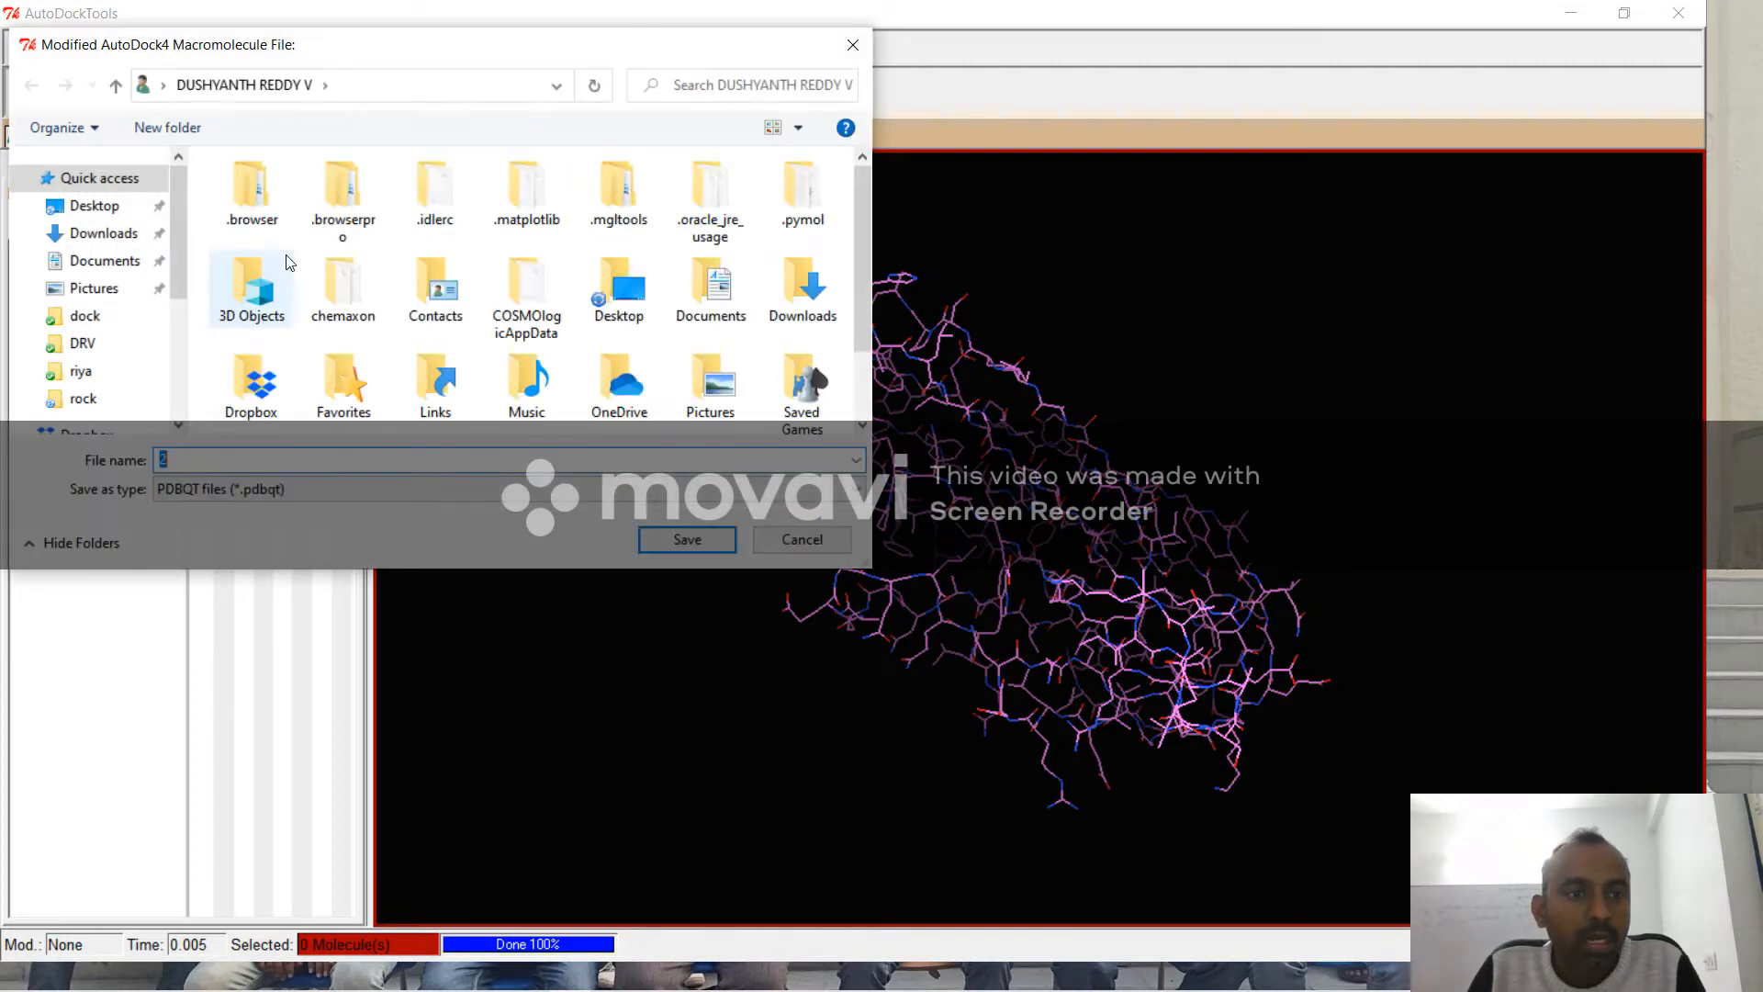
pyautogui.click(101, 211)
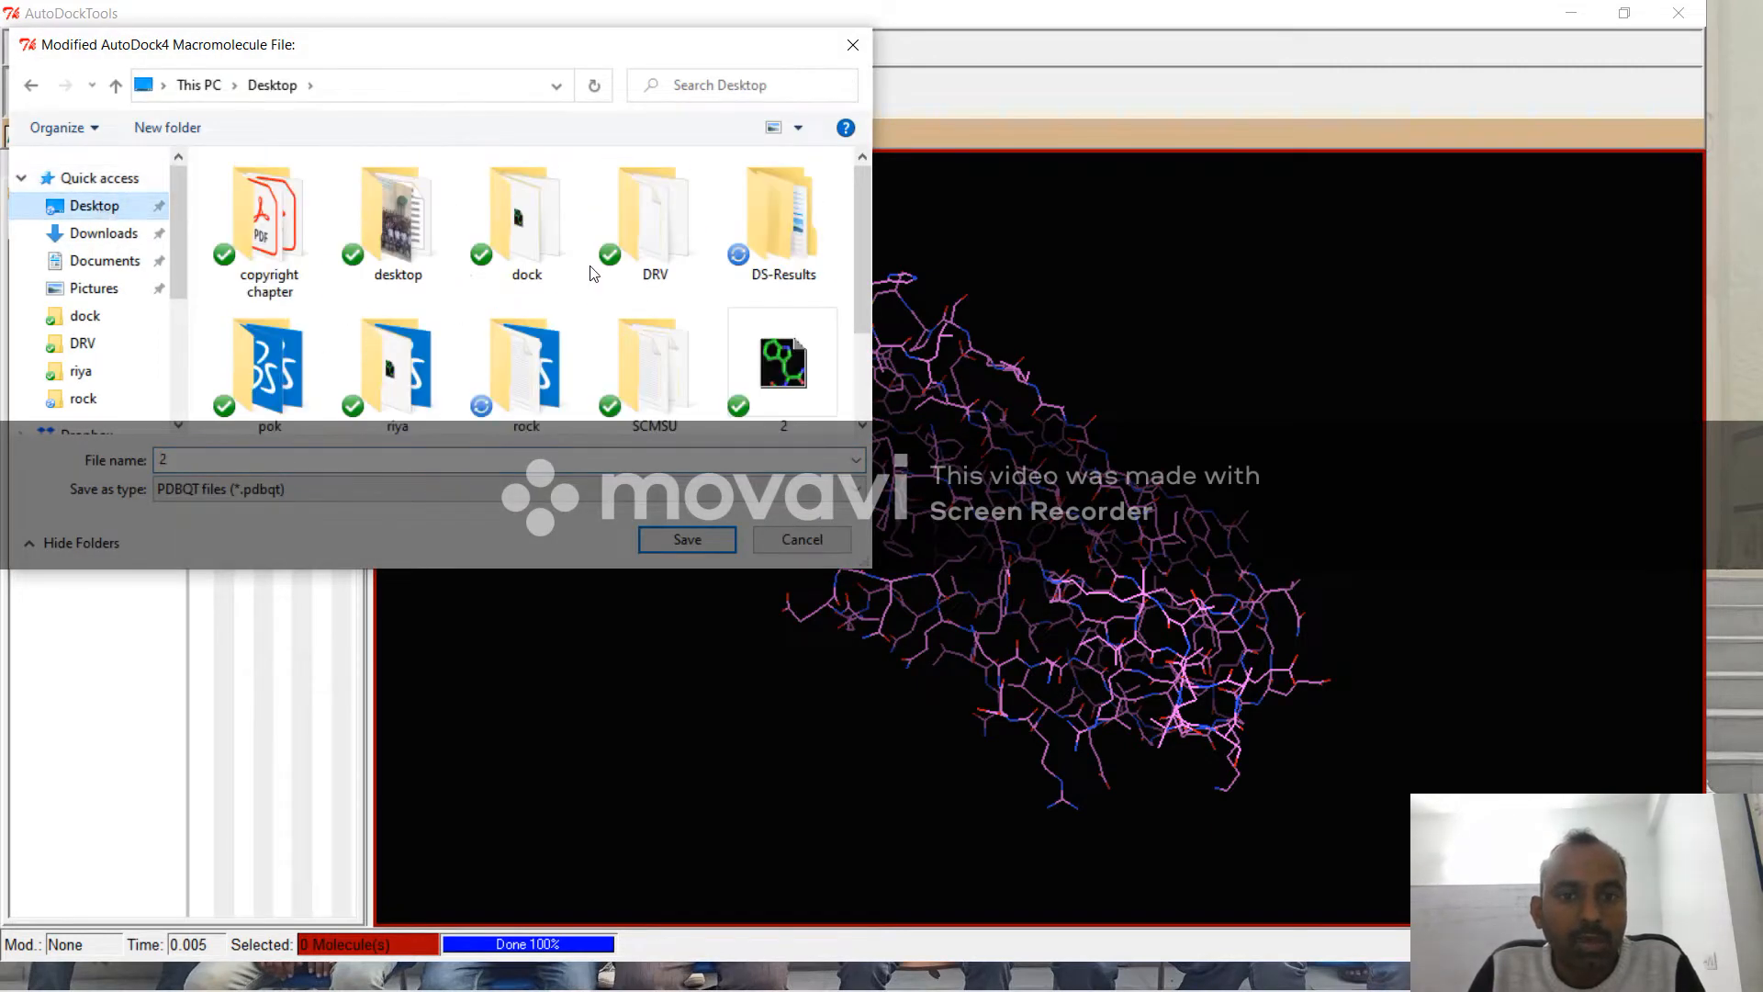
pyautogui.click(540, 351)
pyautogui.doubleClick(541, 351)
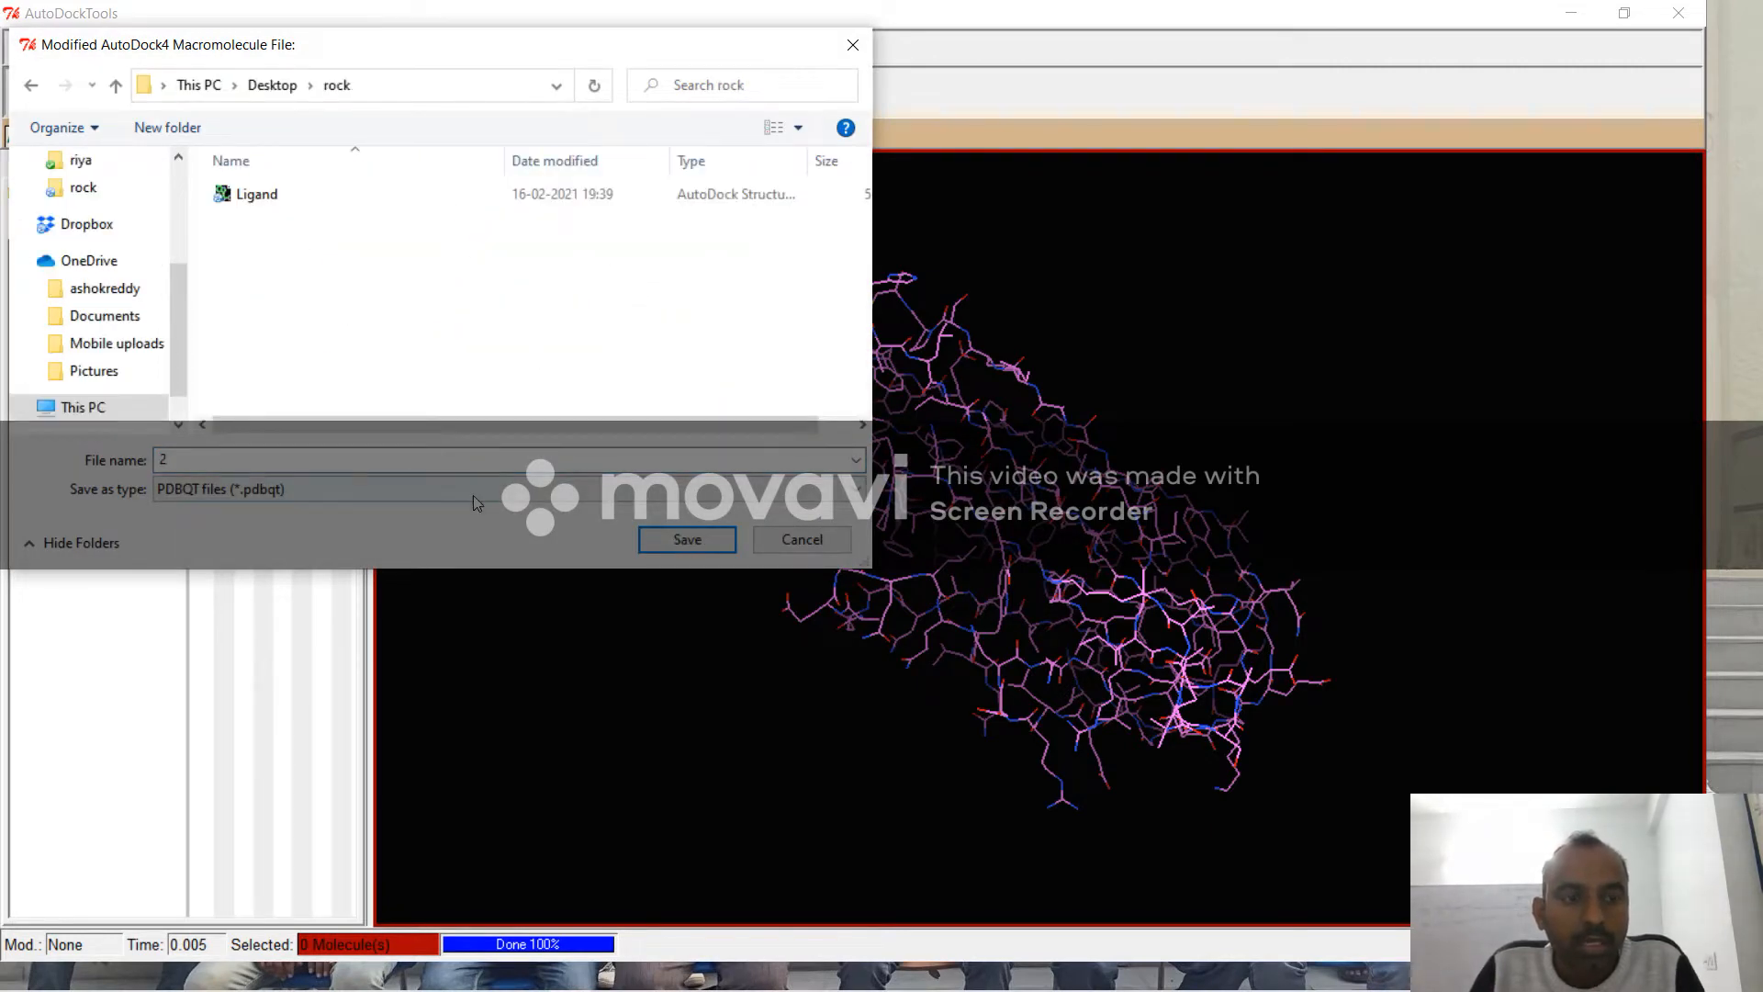
pyautogui.click(685, 541)
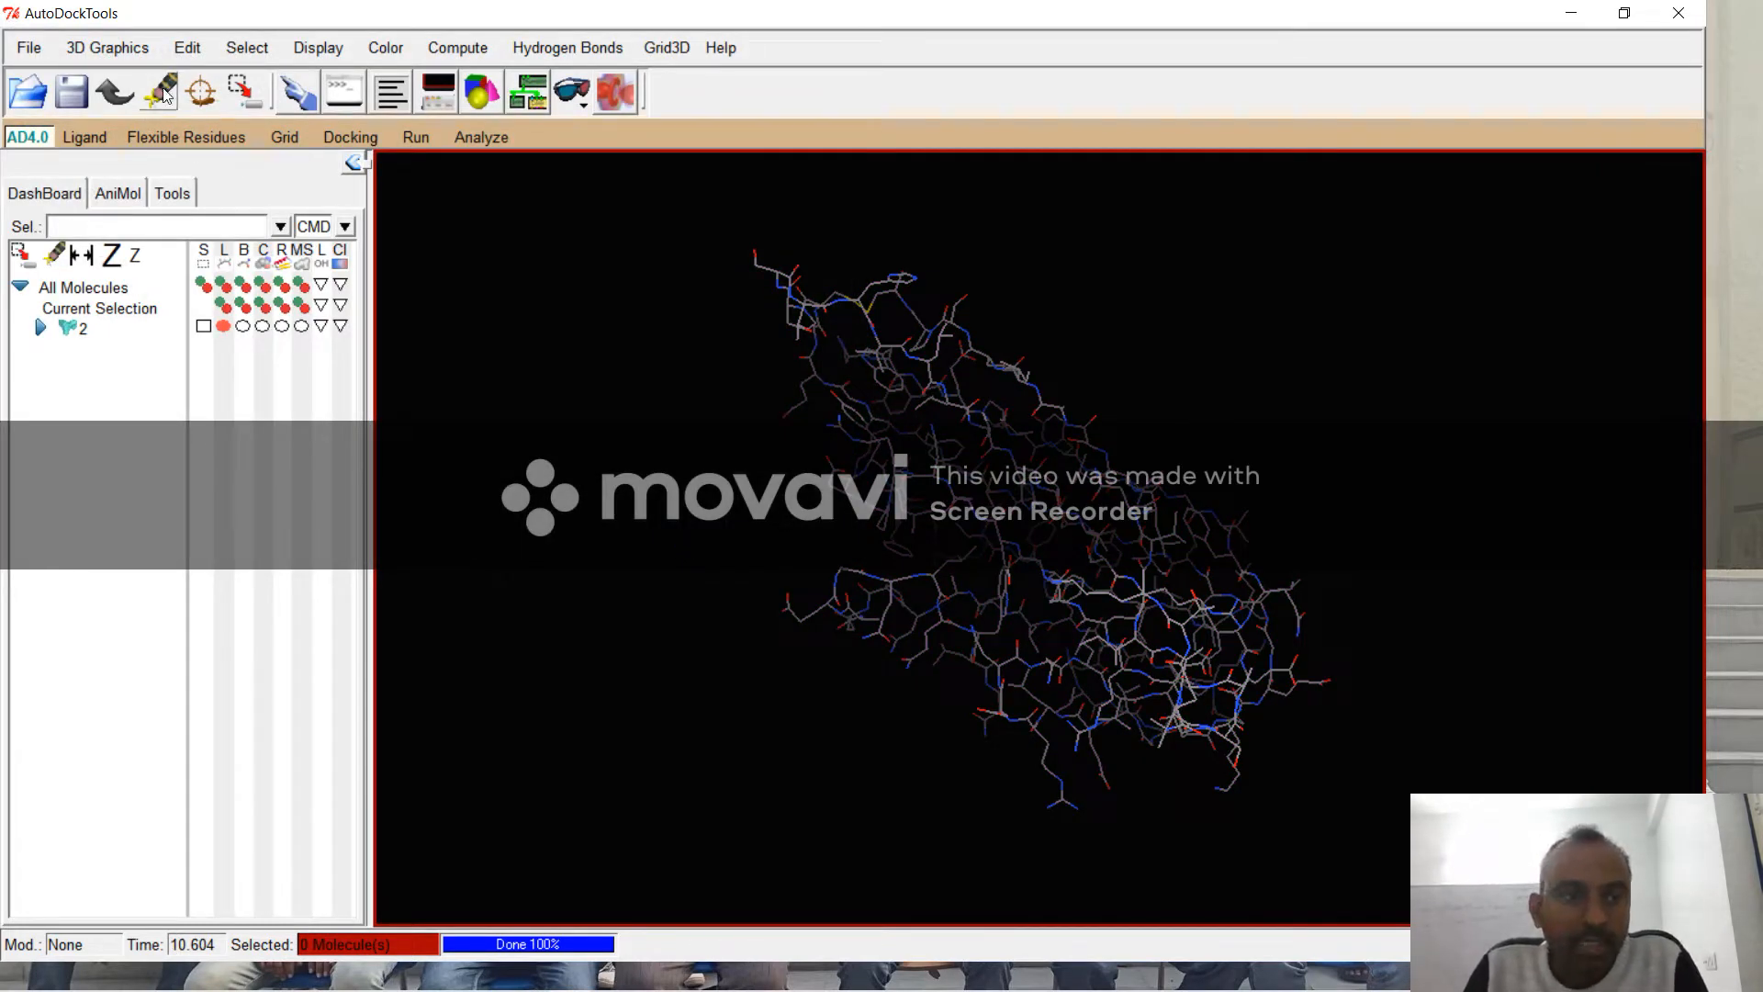
# Step: Open the PDBQT file Ligand from the rock folder on the desktop as the ligand and accept its summary
pyautogui.click(92, 136)
pyautogui.moveTo(121, 188)
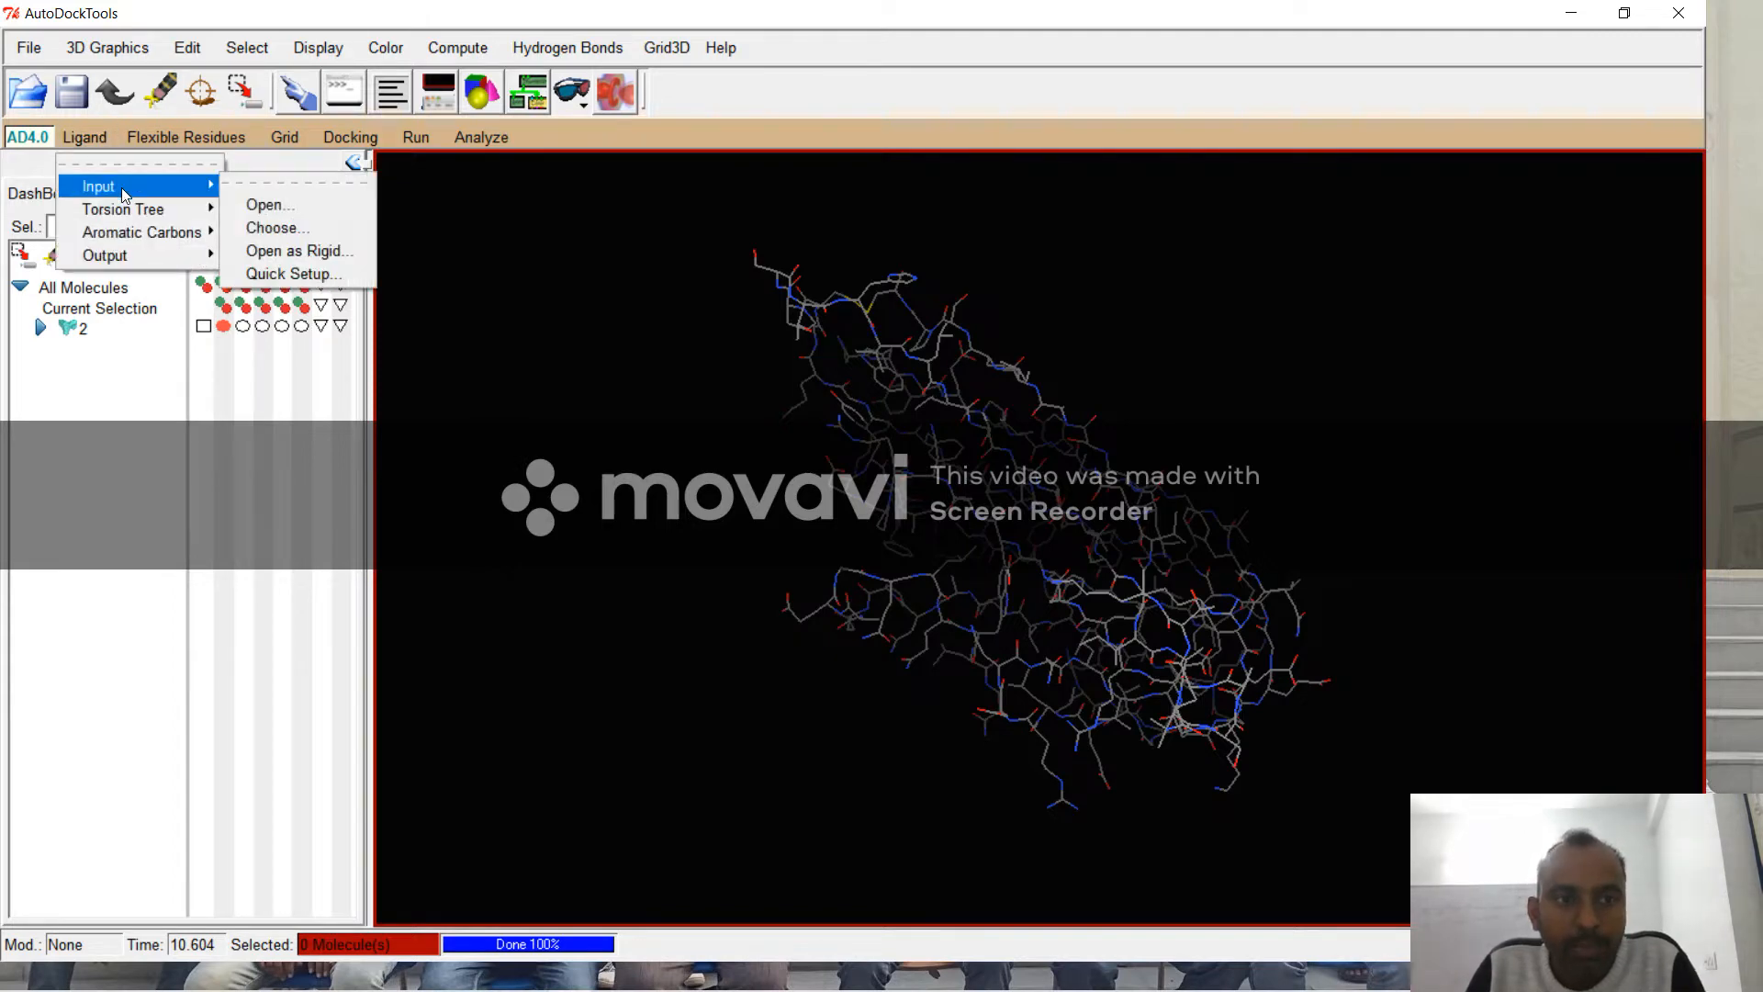
pyautogui.click(258, 206)
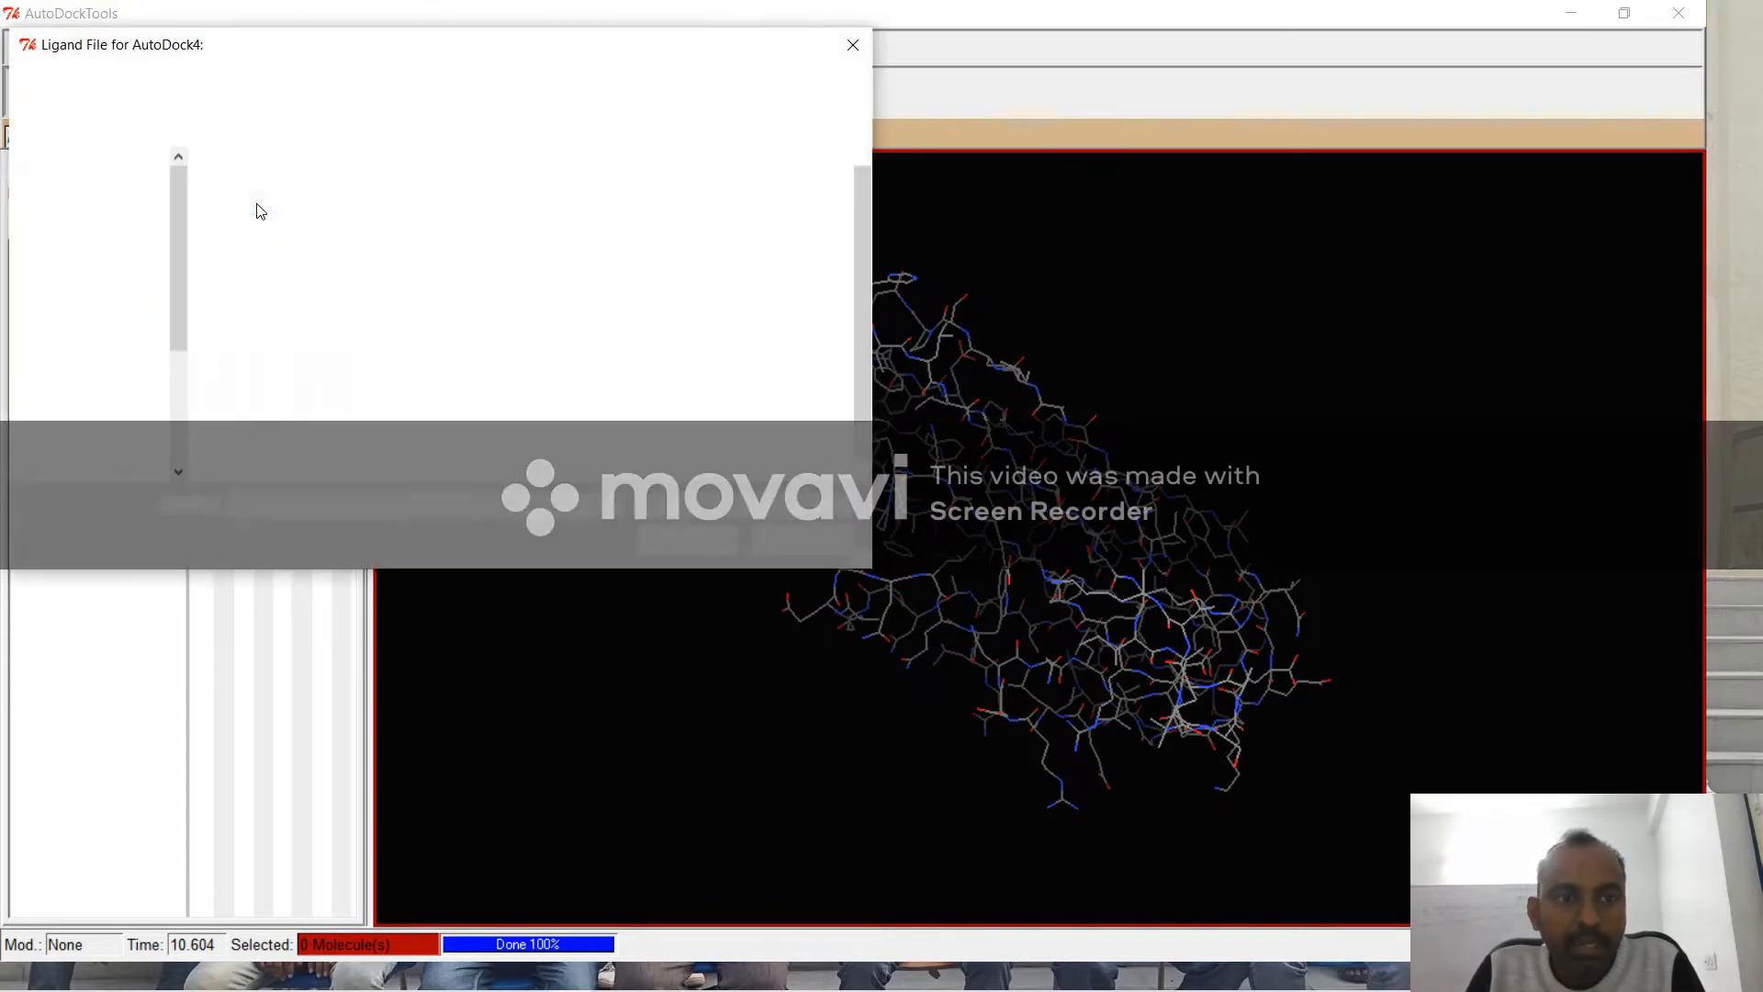
pyautogui.click(114, 217)
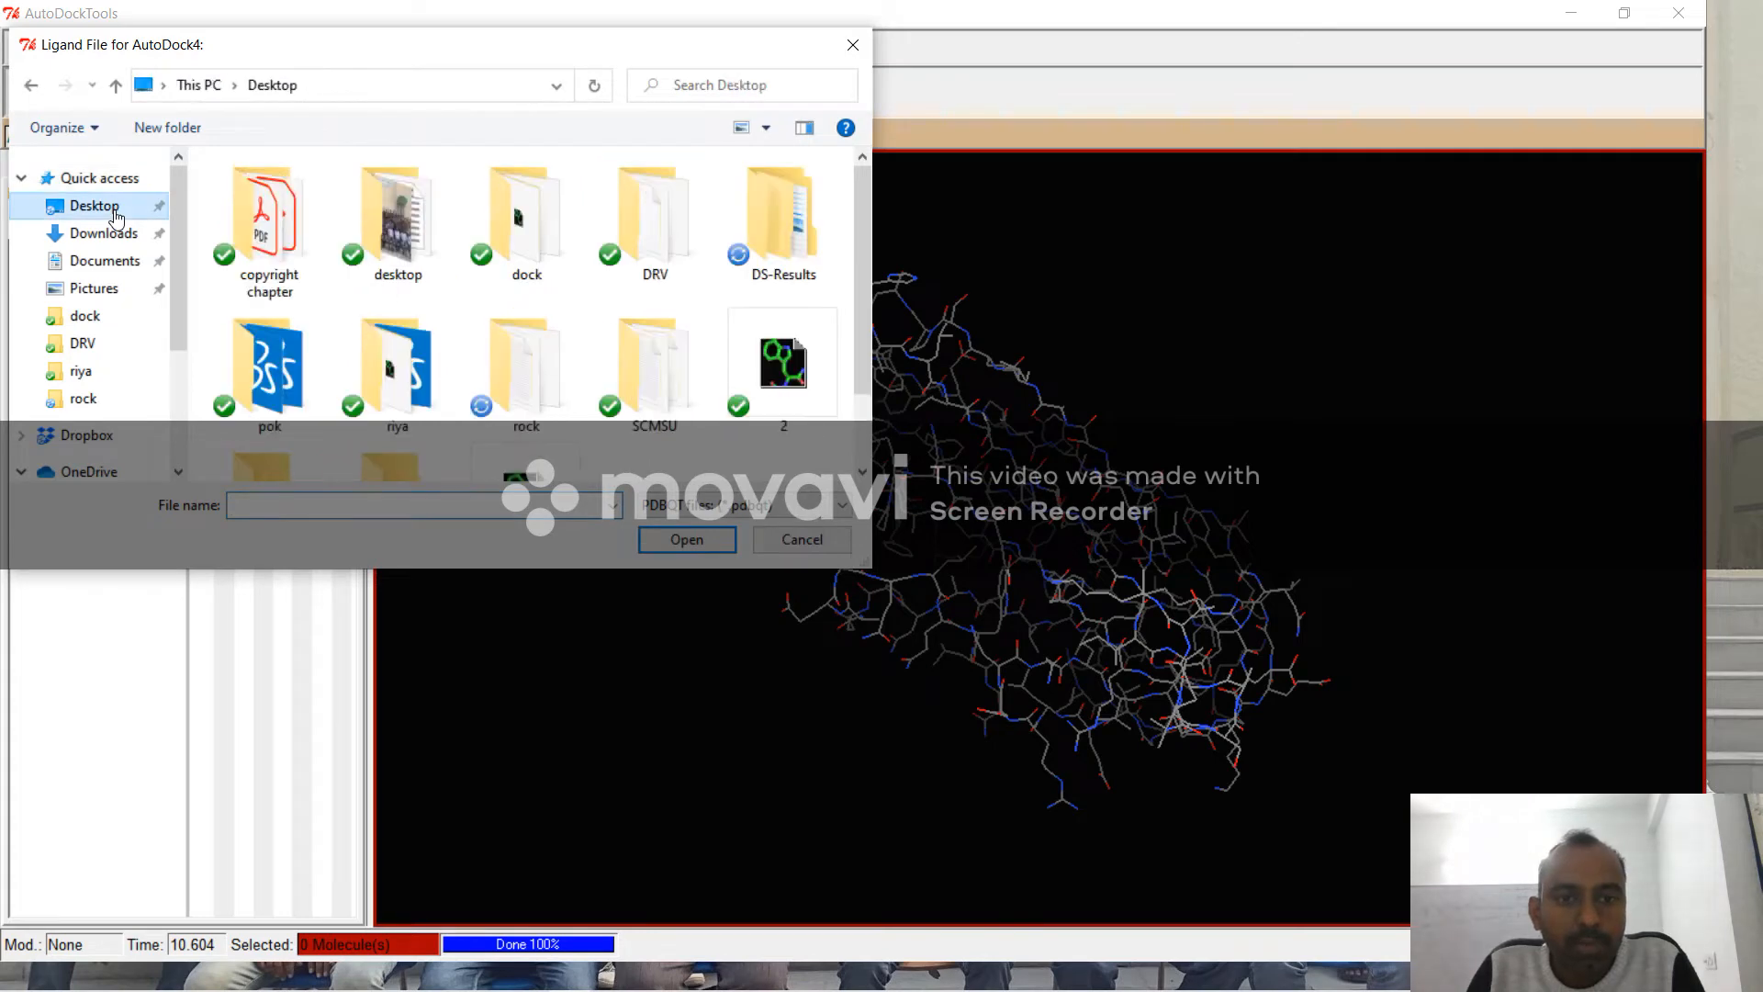
pyautogui.doubleClick(535, 391)
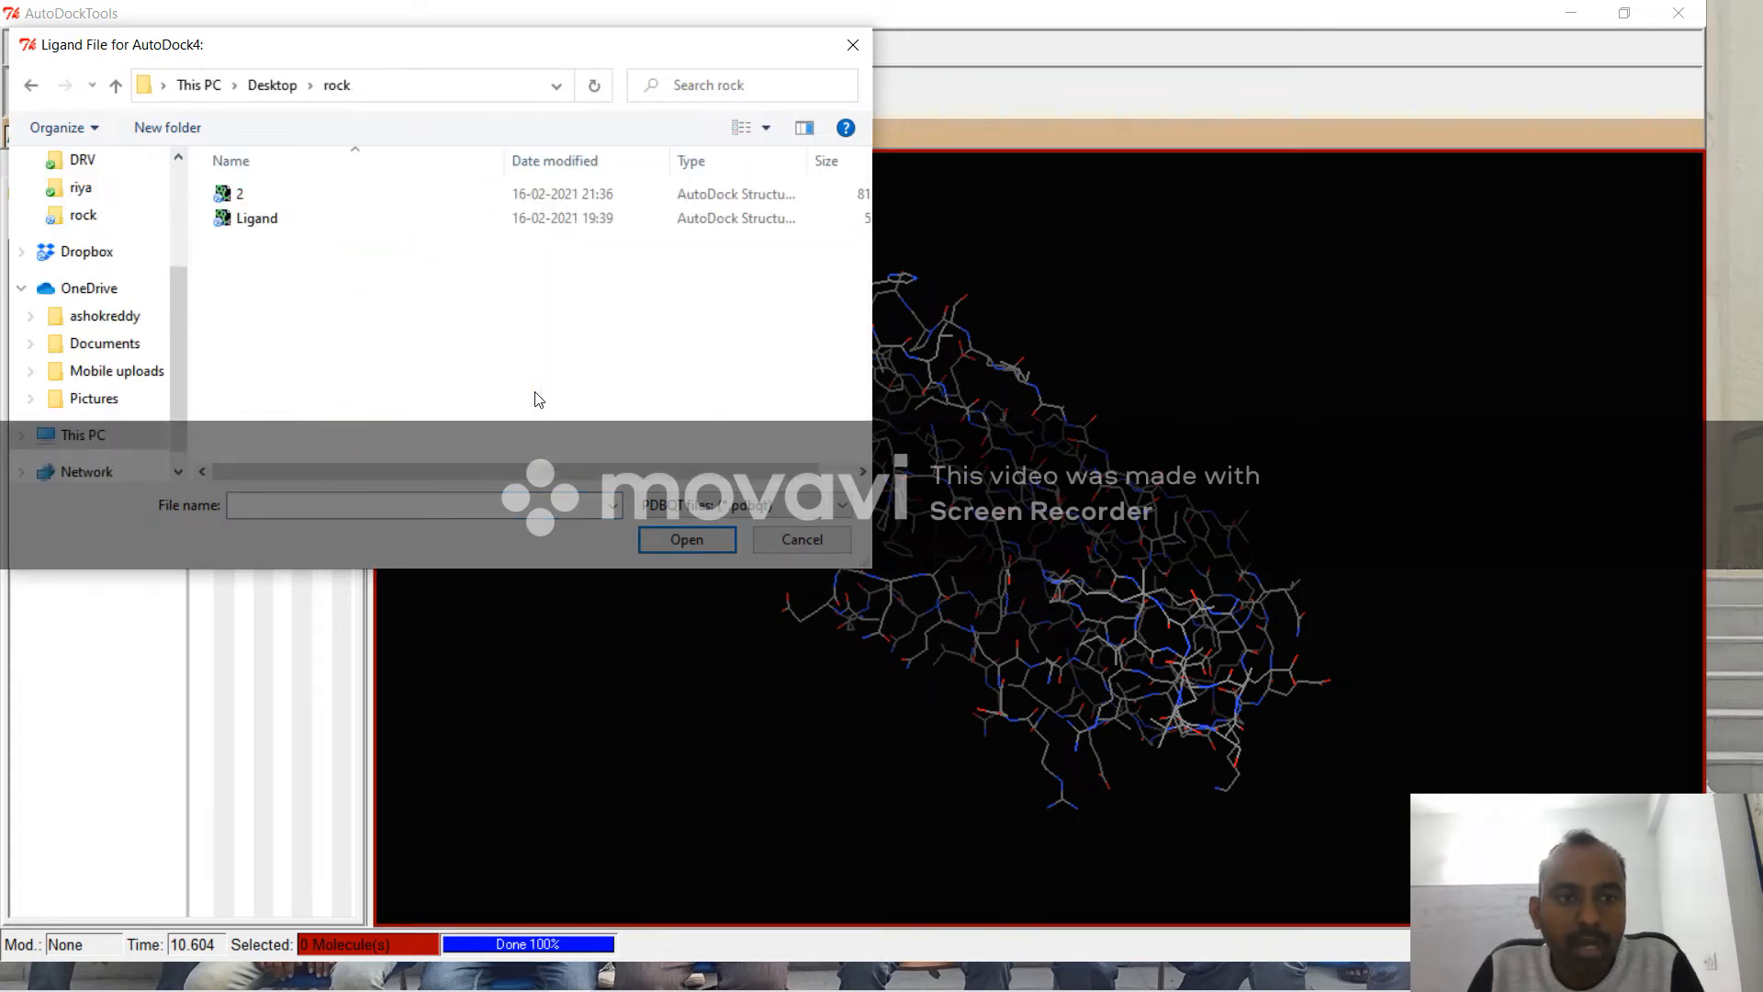
pyautogui.click(418, 223)
pyautogui.click(655, 552)
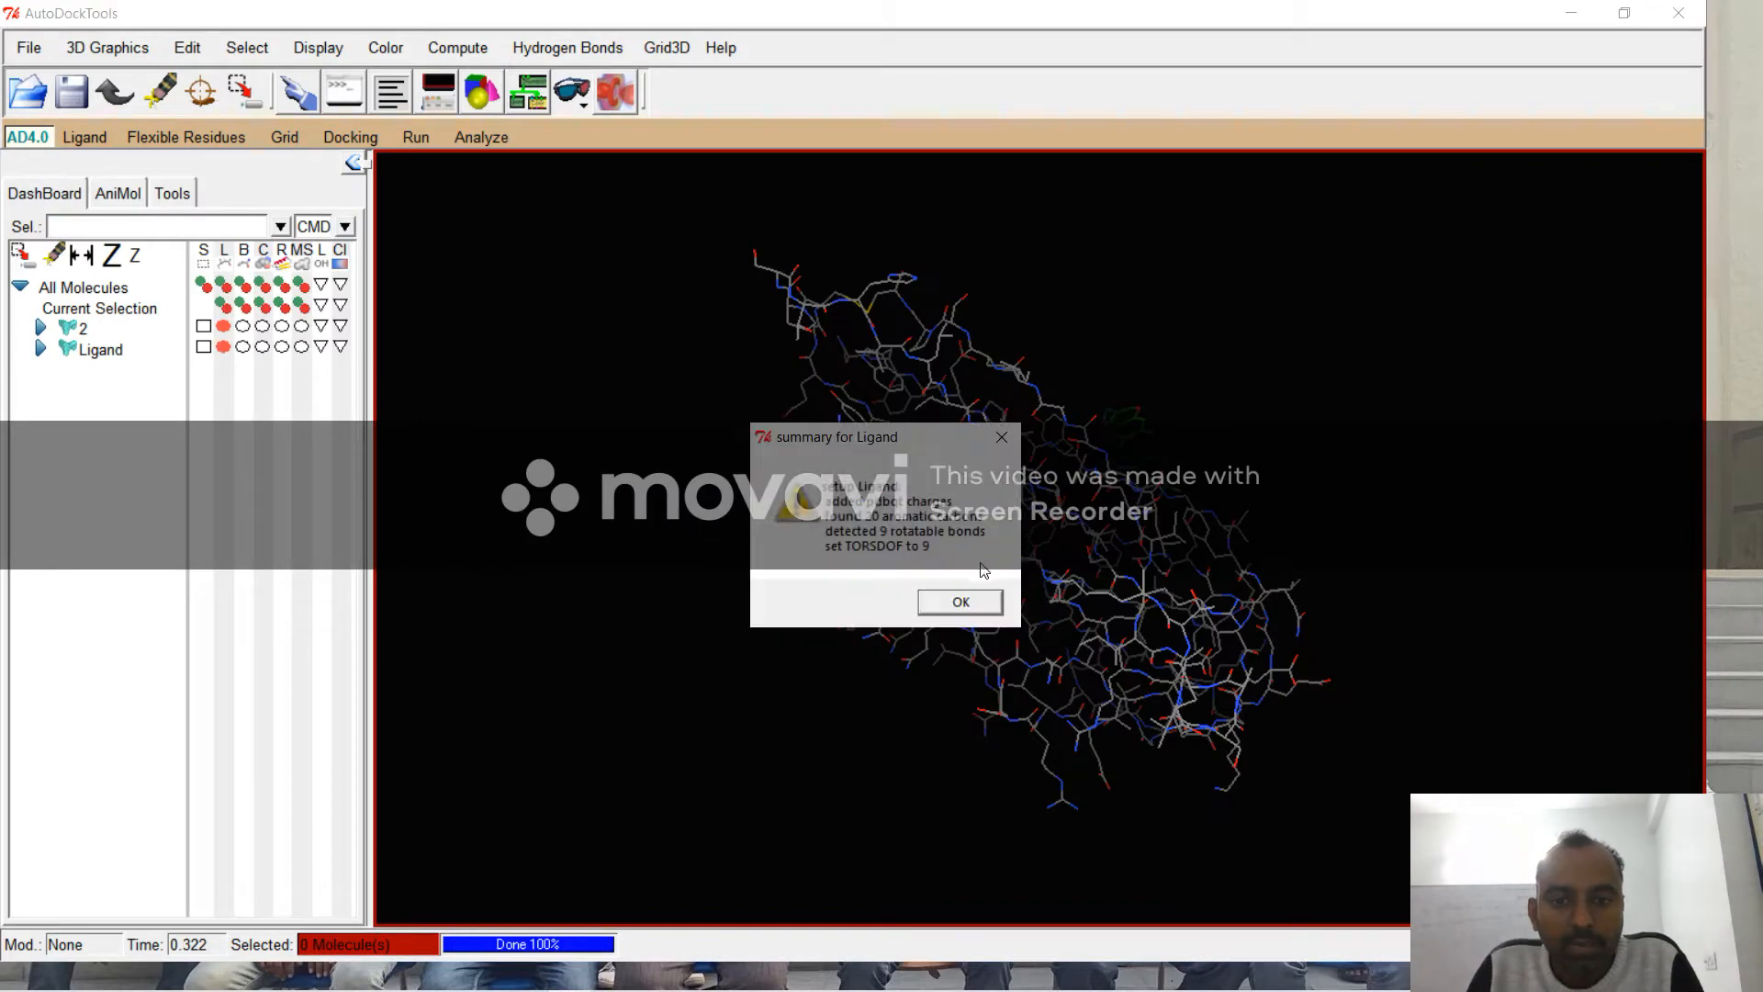
pyautogui.click(961, 603)
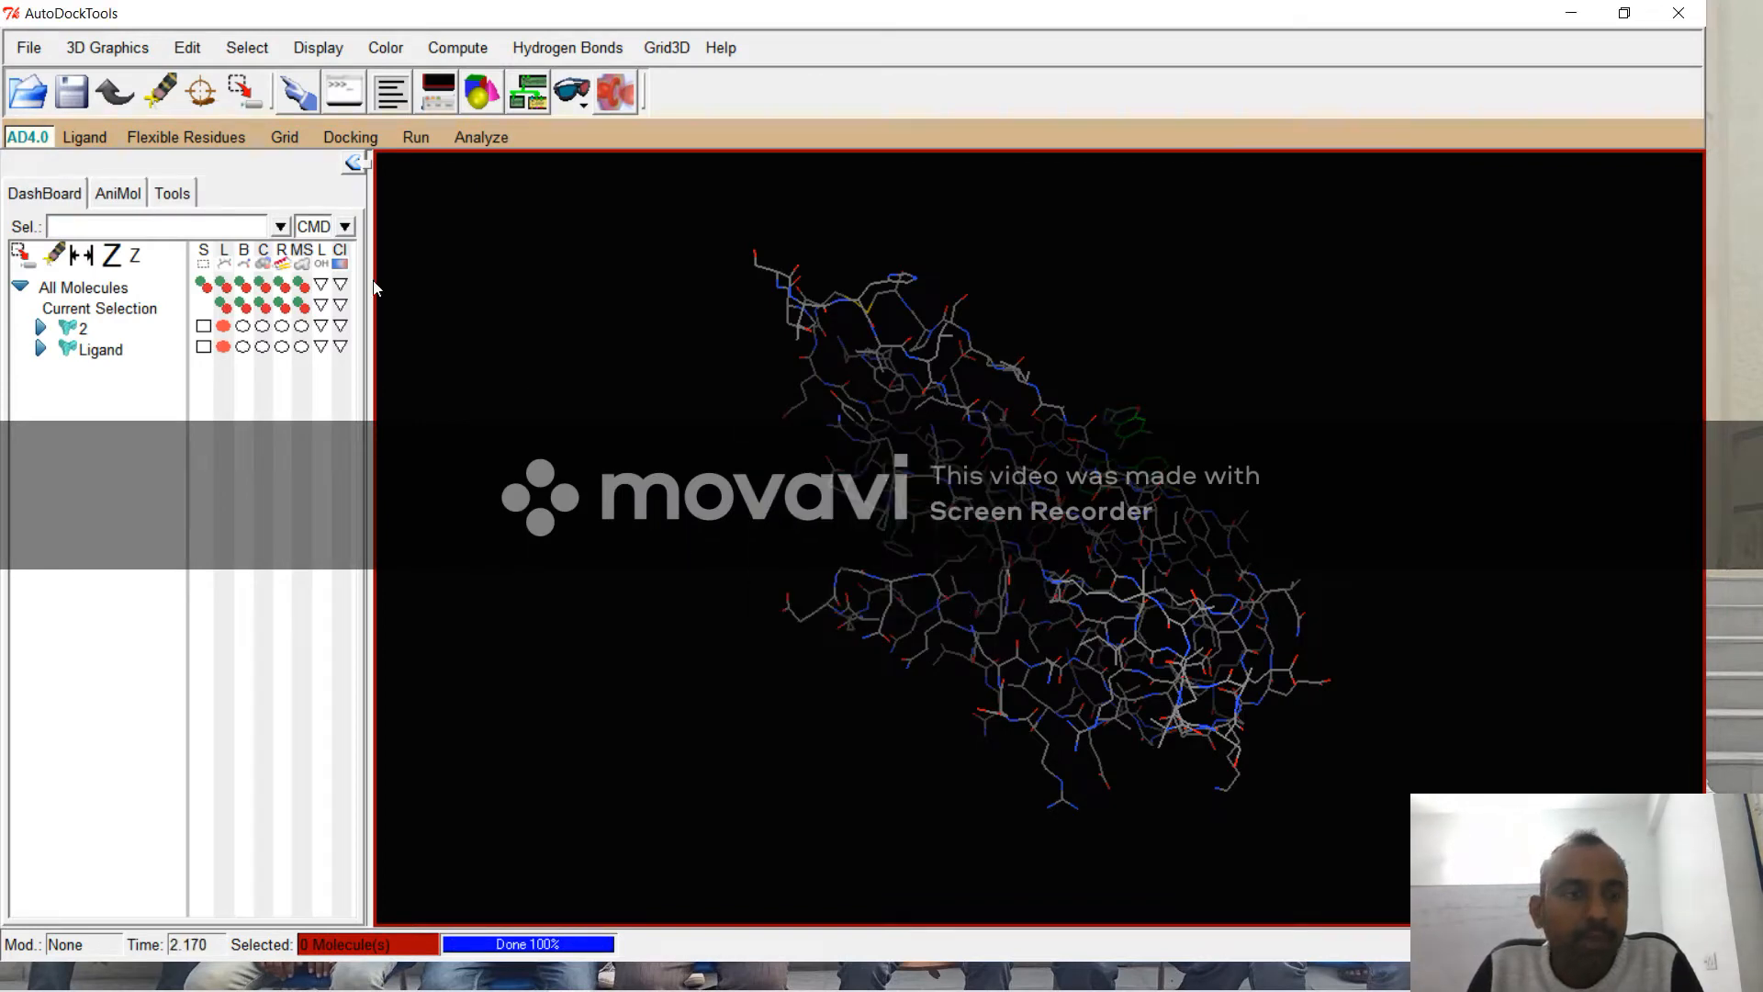
# Step: Choose the ligand's torsion tree root and save it as the PDBQT file Ligand in the rock folder, replacing the existing file
pyautogui.click(104, 136)
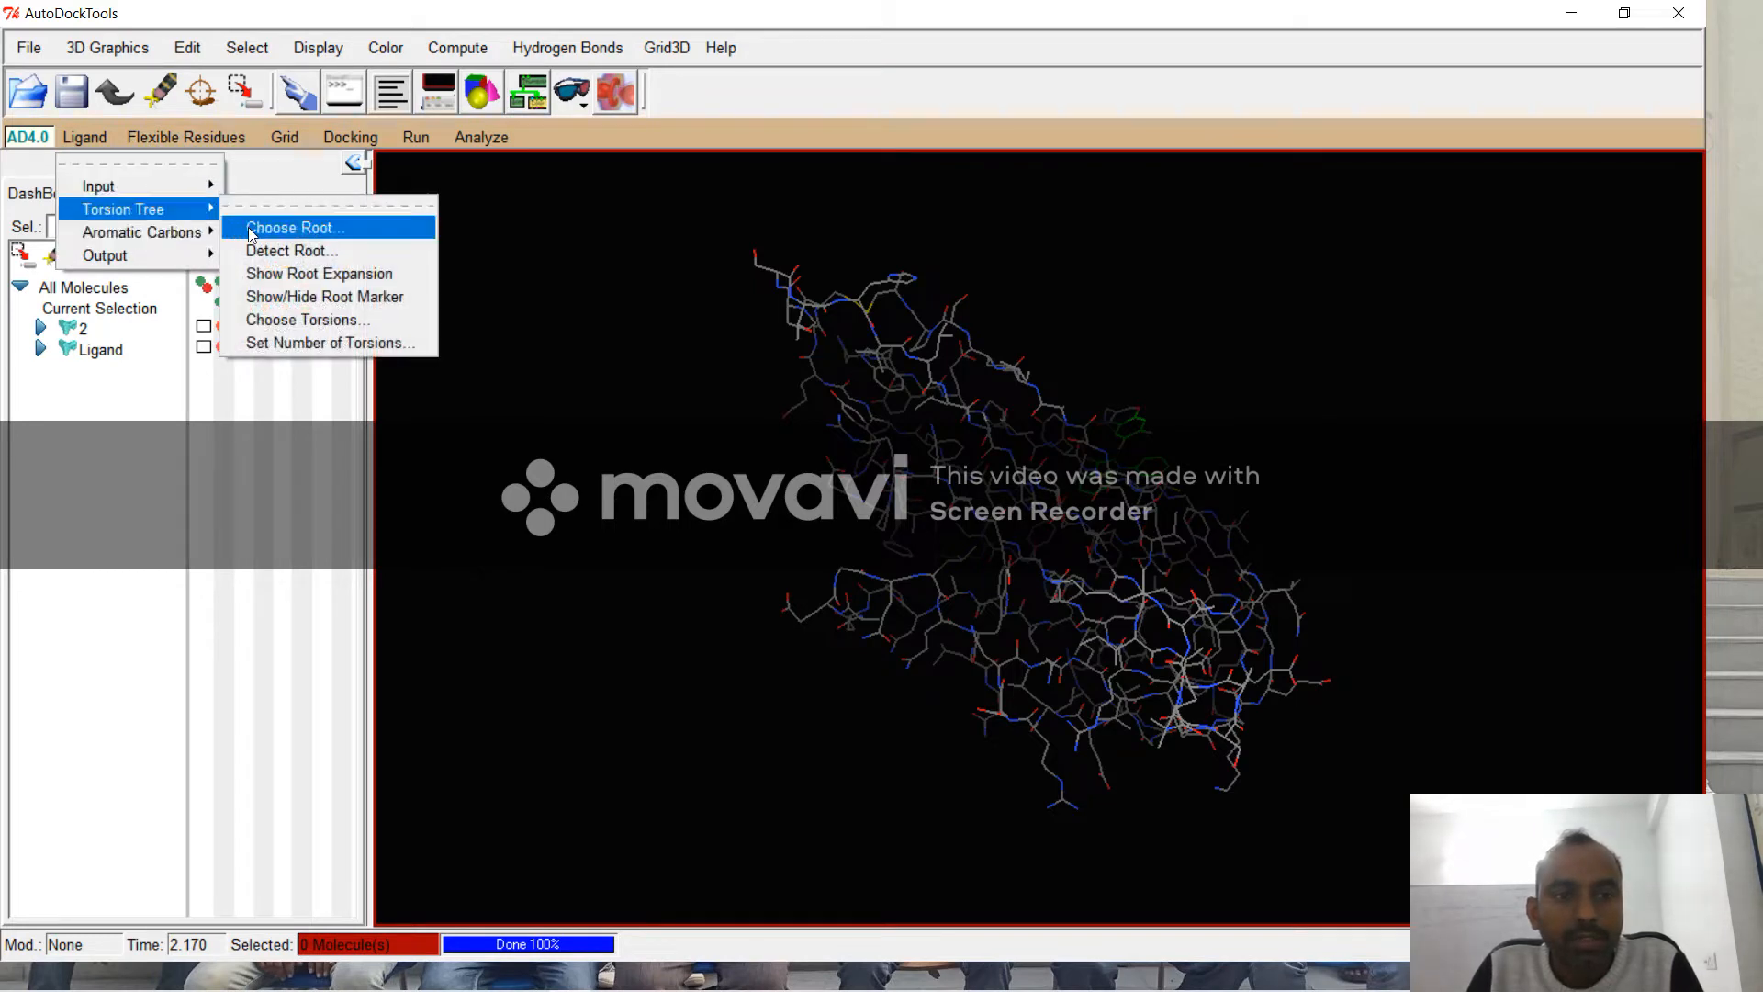
pyautogui.click(280, 227)
pyautogui.click(84, 137)
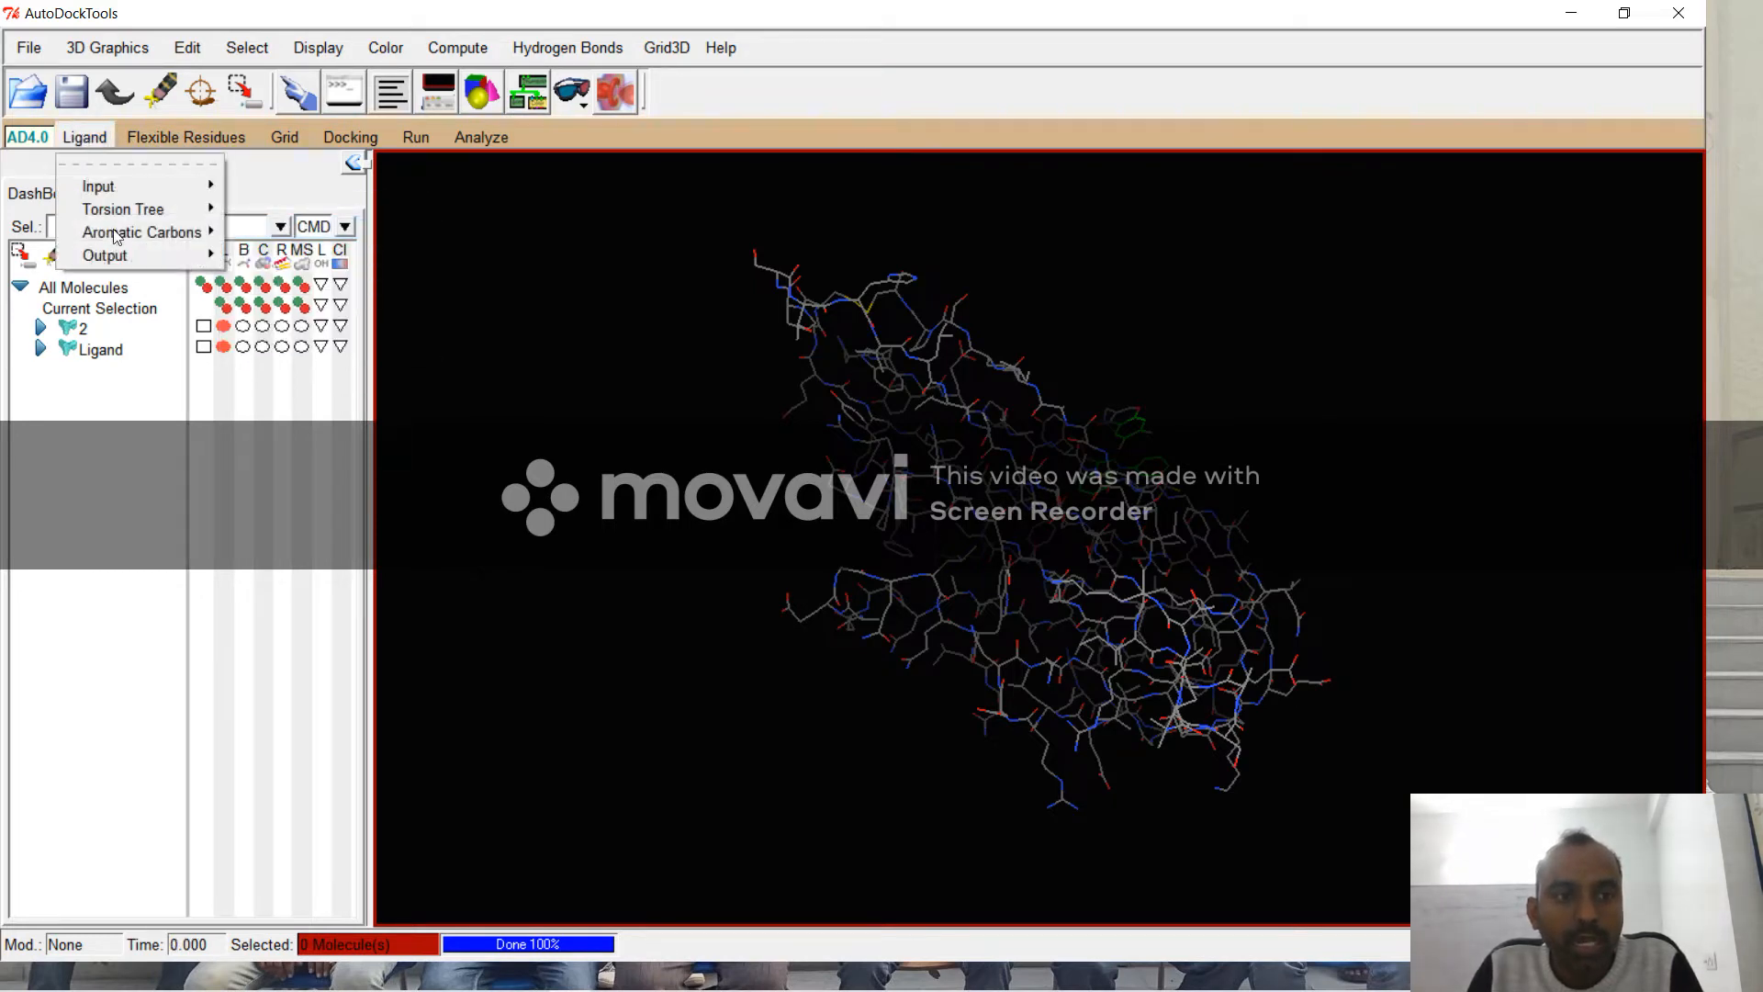
pyautogui.moveTo(138, 255)
pyautogui.click(262, 274)
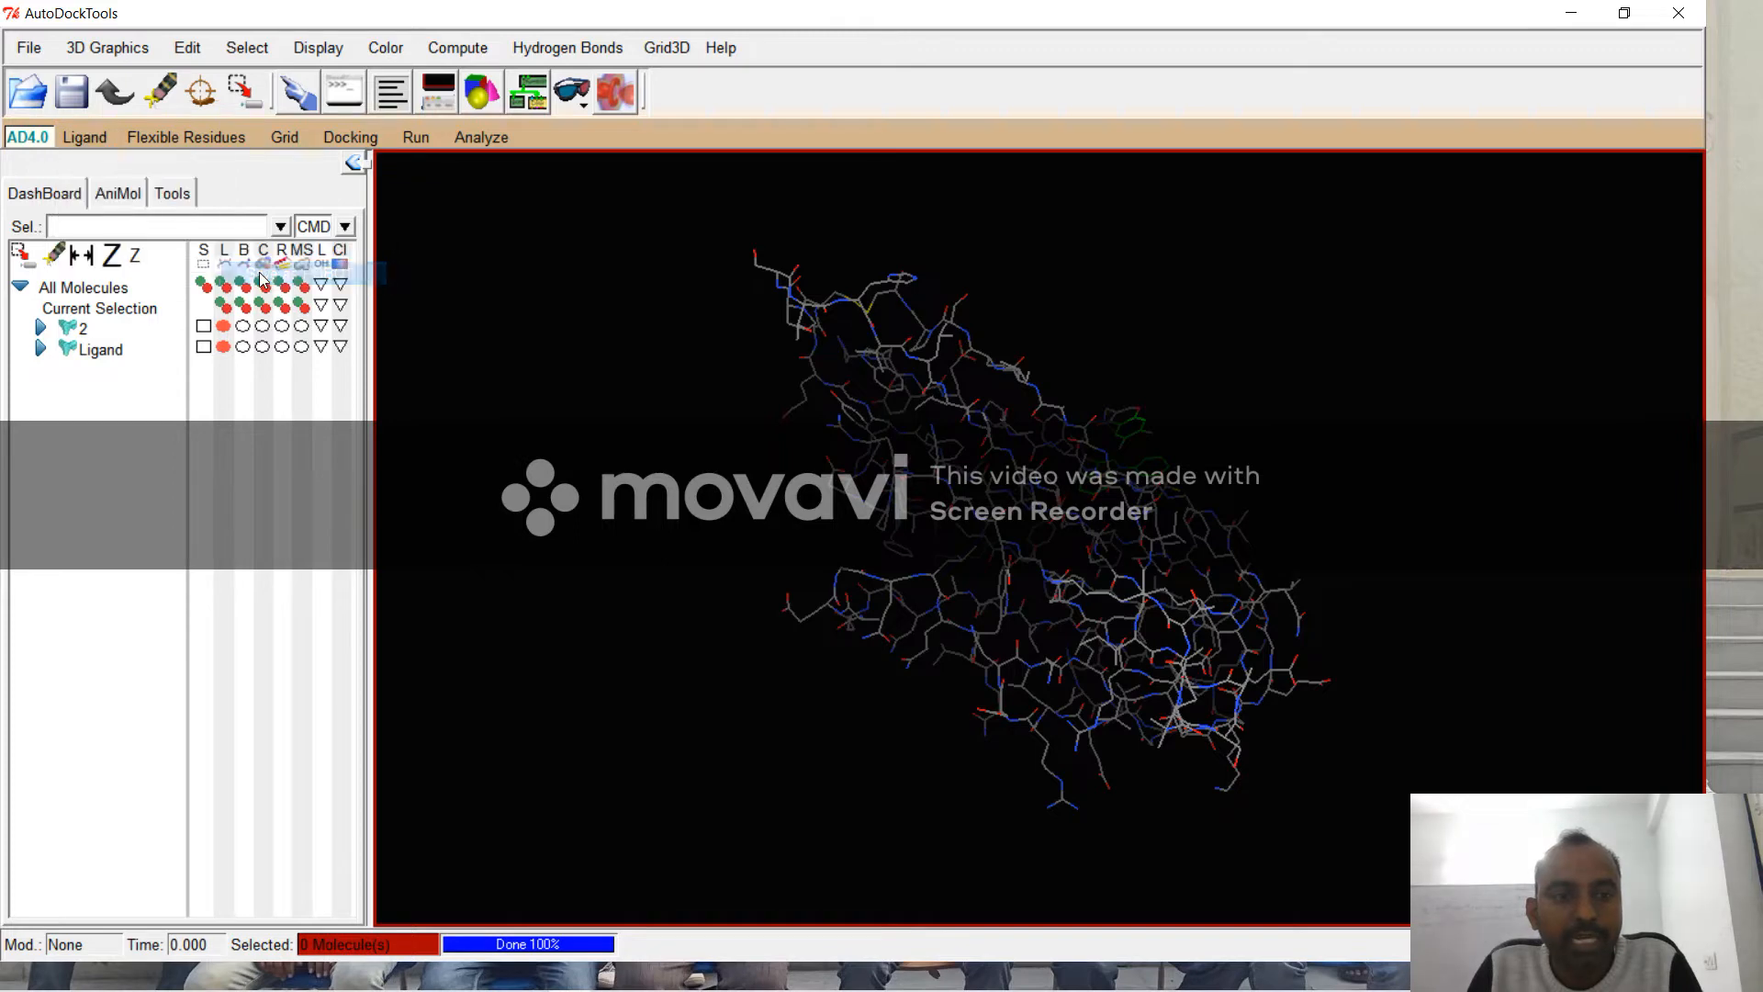
pyautogui.click(81, 208)
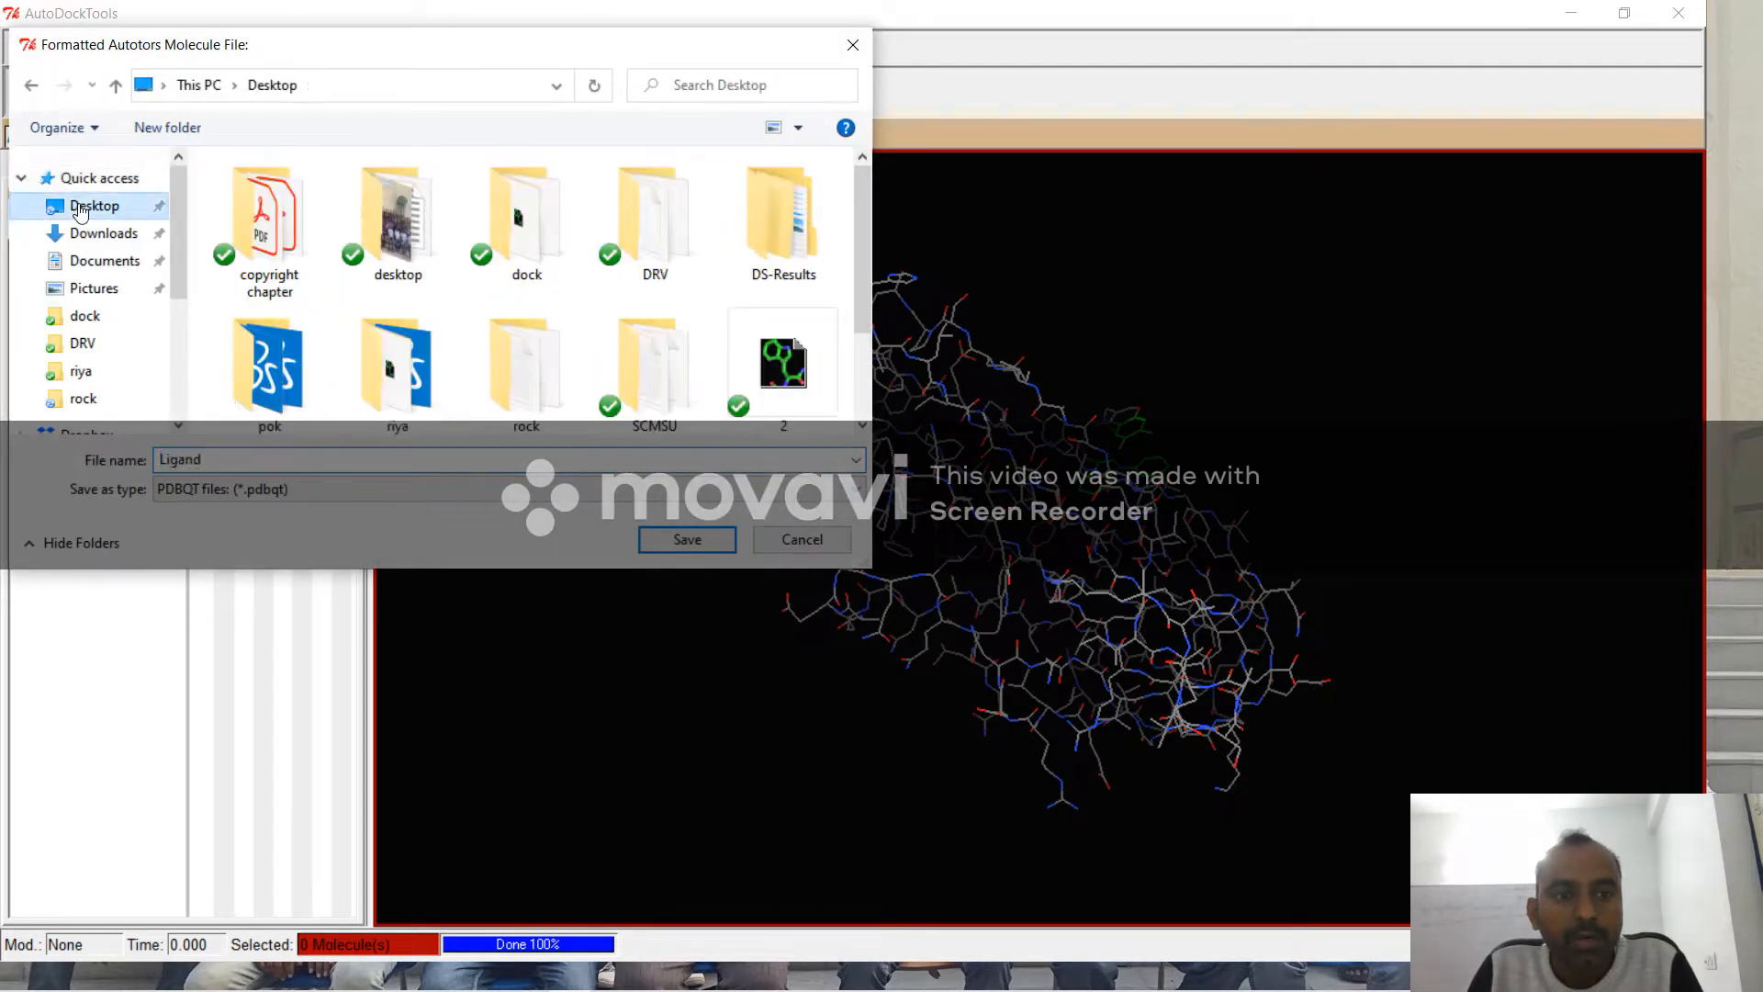
pyautogui.click(530, 381)
pyautogui.doubleClick(529, 382)
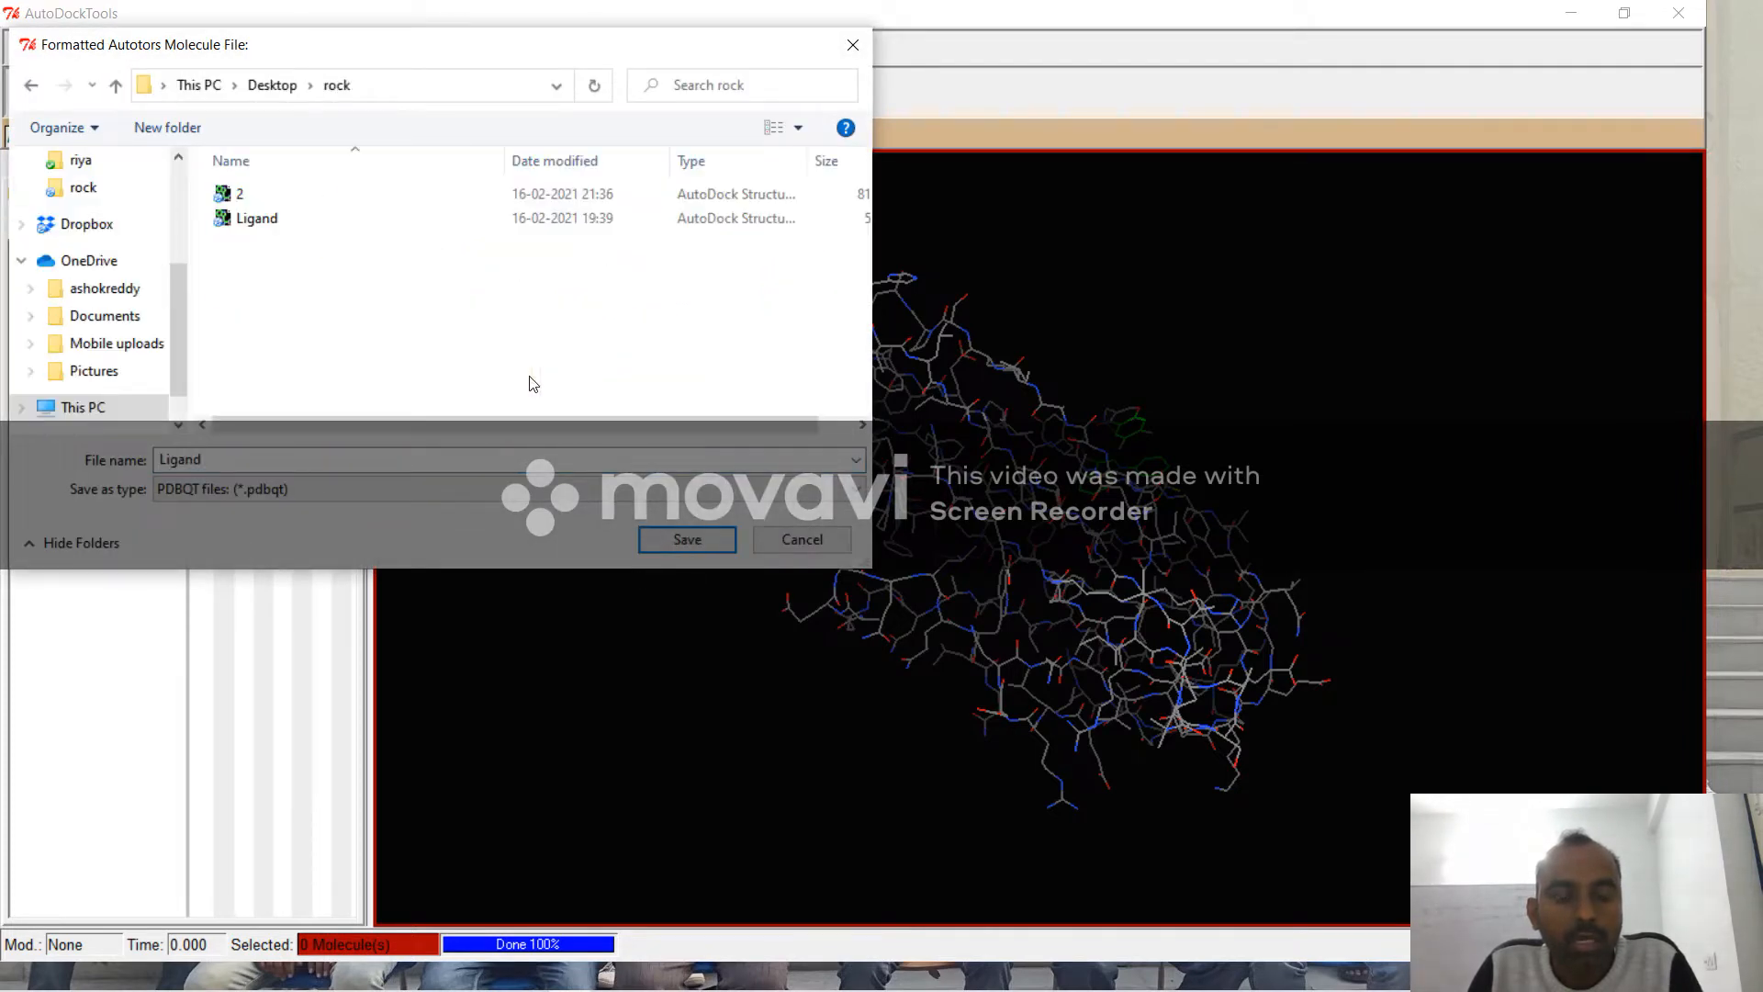
pyautogui.click(691, 548)
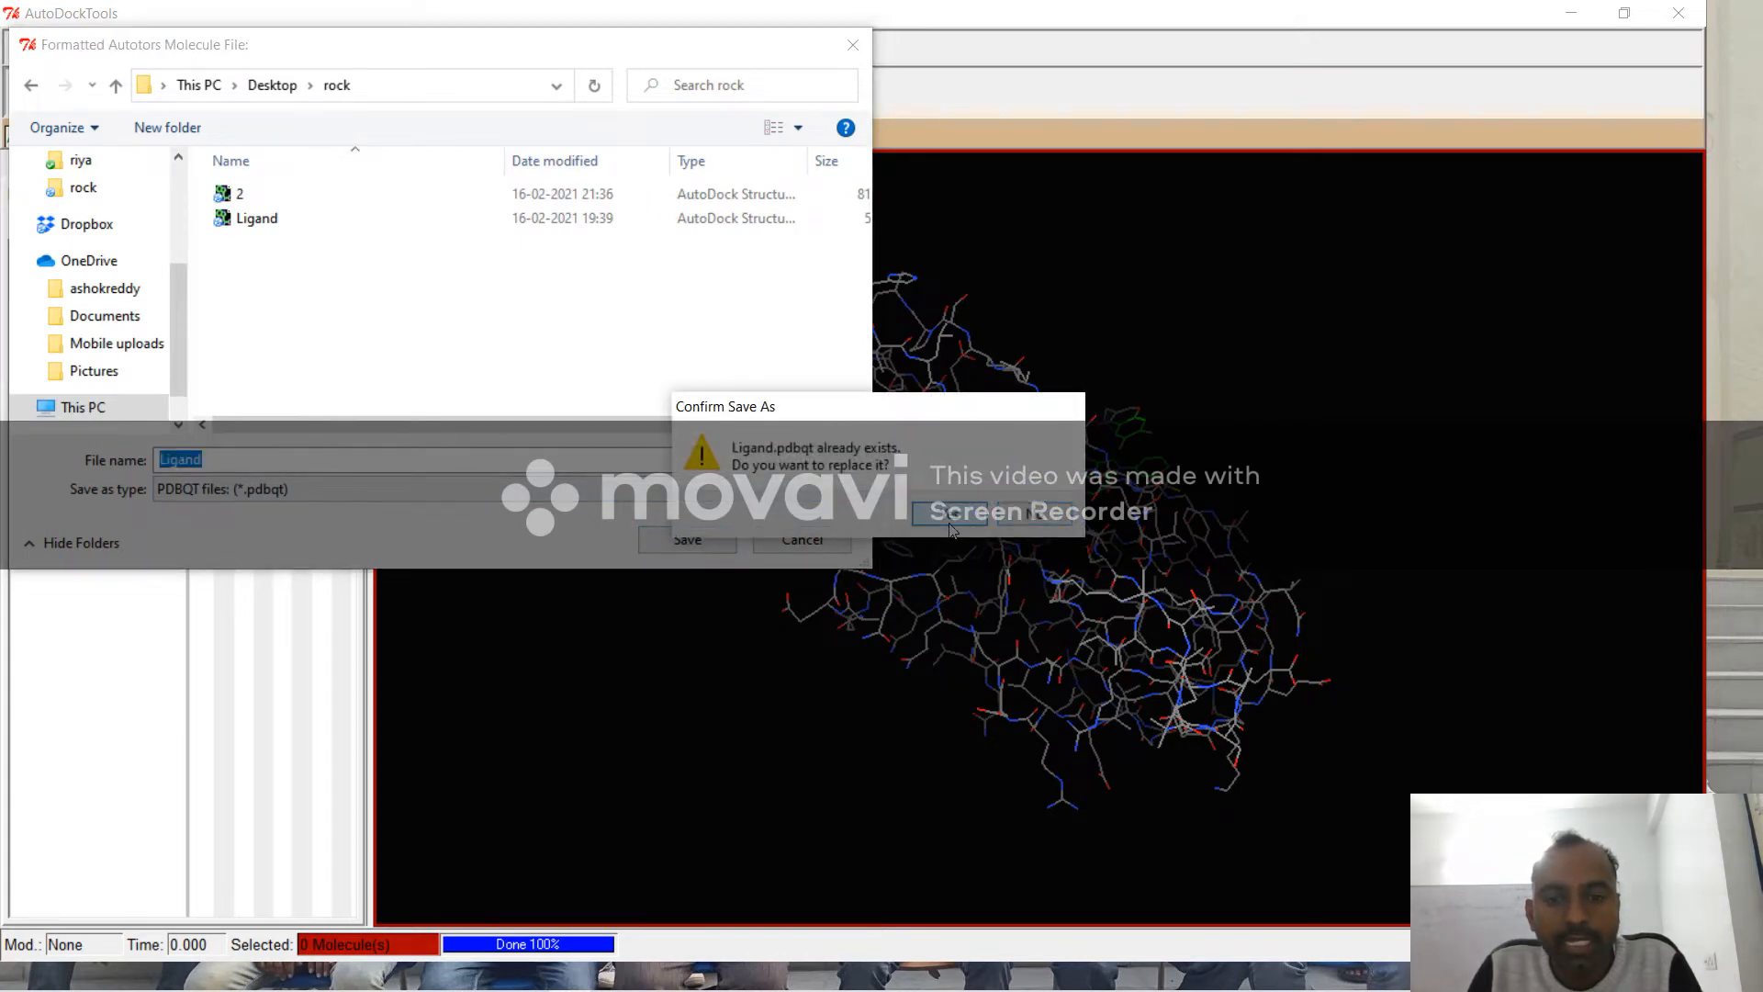
pyautogui.click(950, 517)
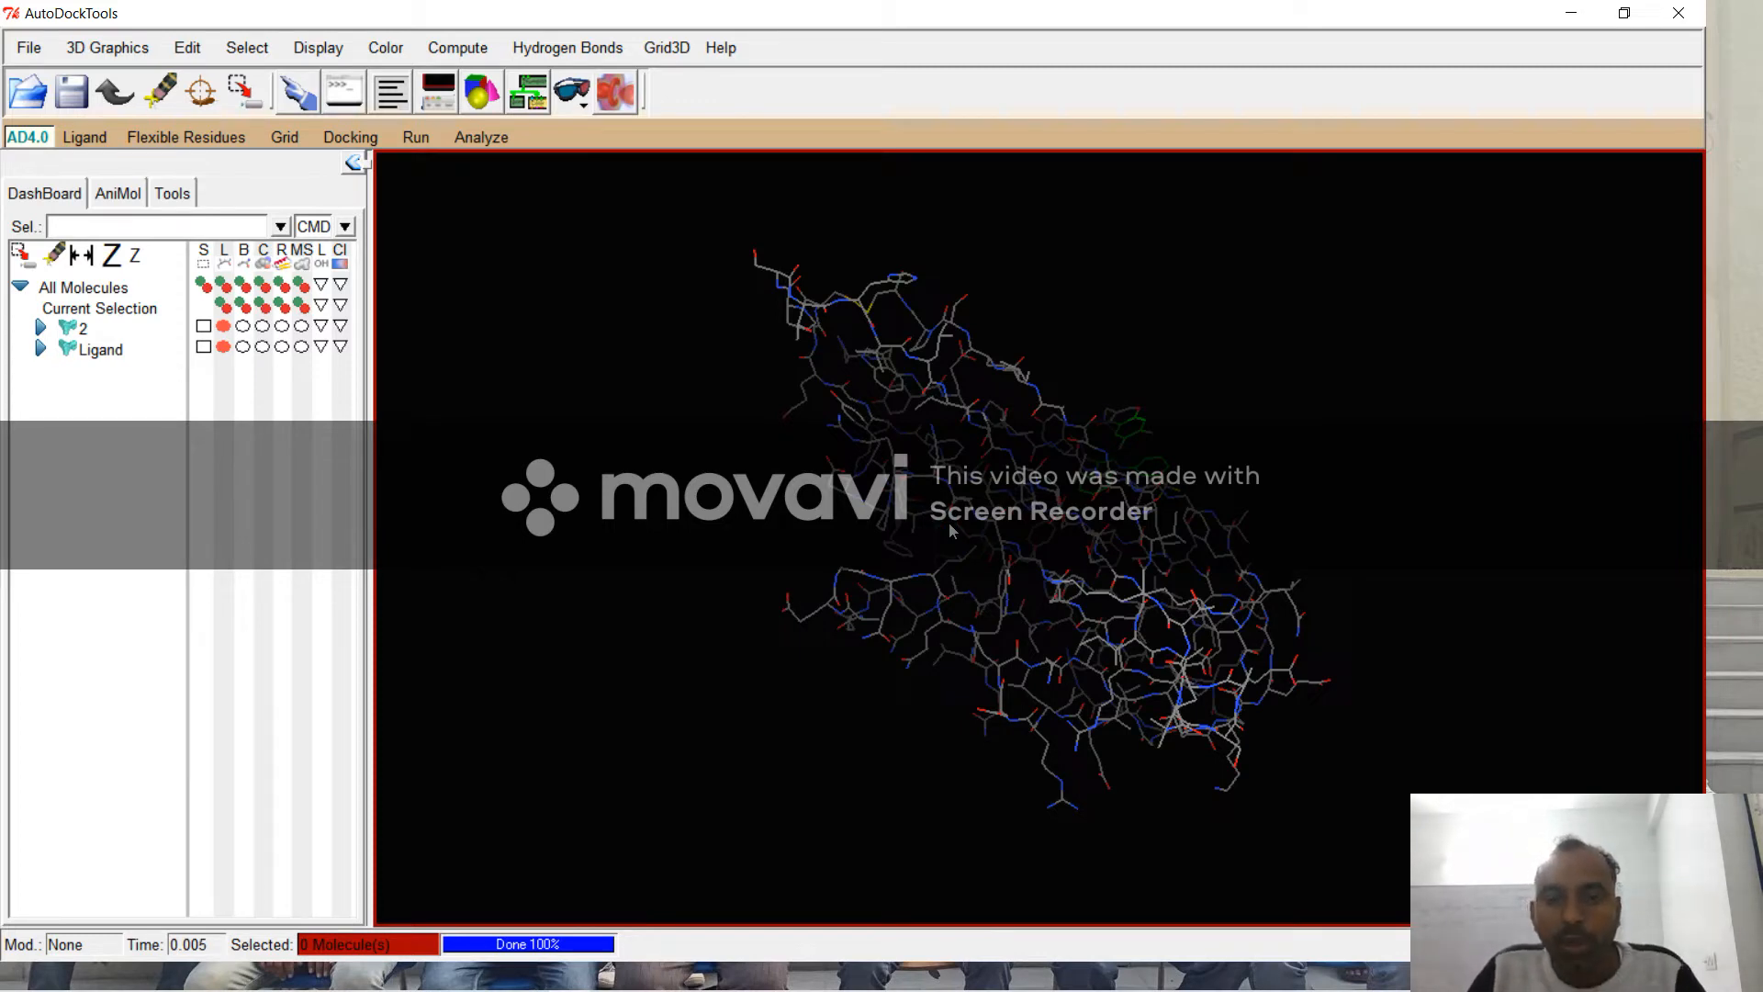
# Step: Quit AutoDockTools and open a Command Prompt window
pyautogui.click(1678, 15)
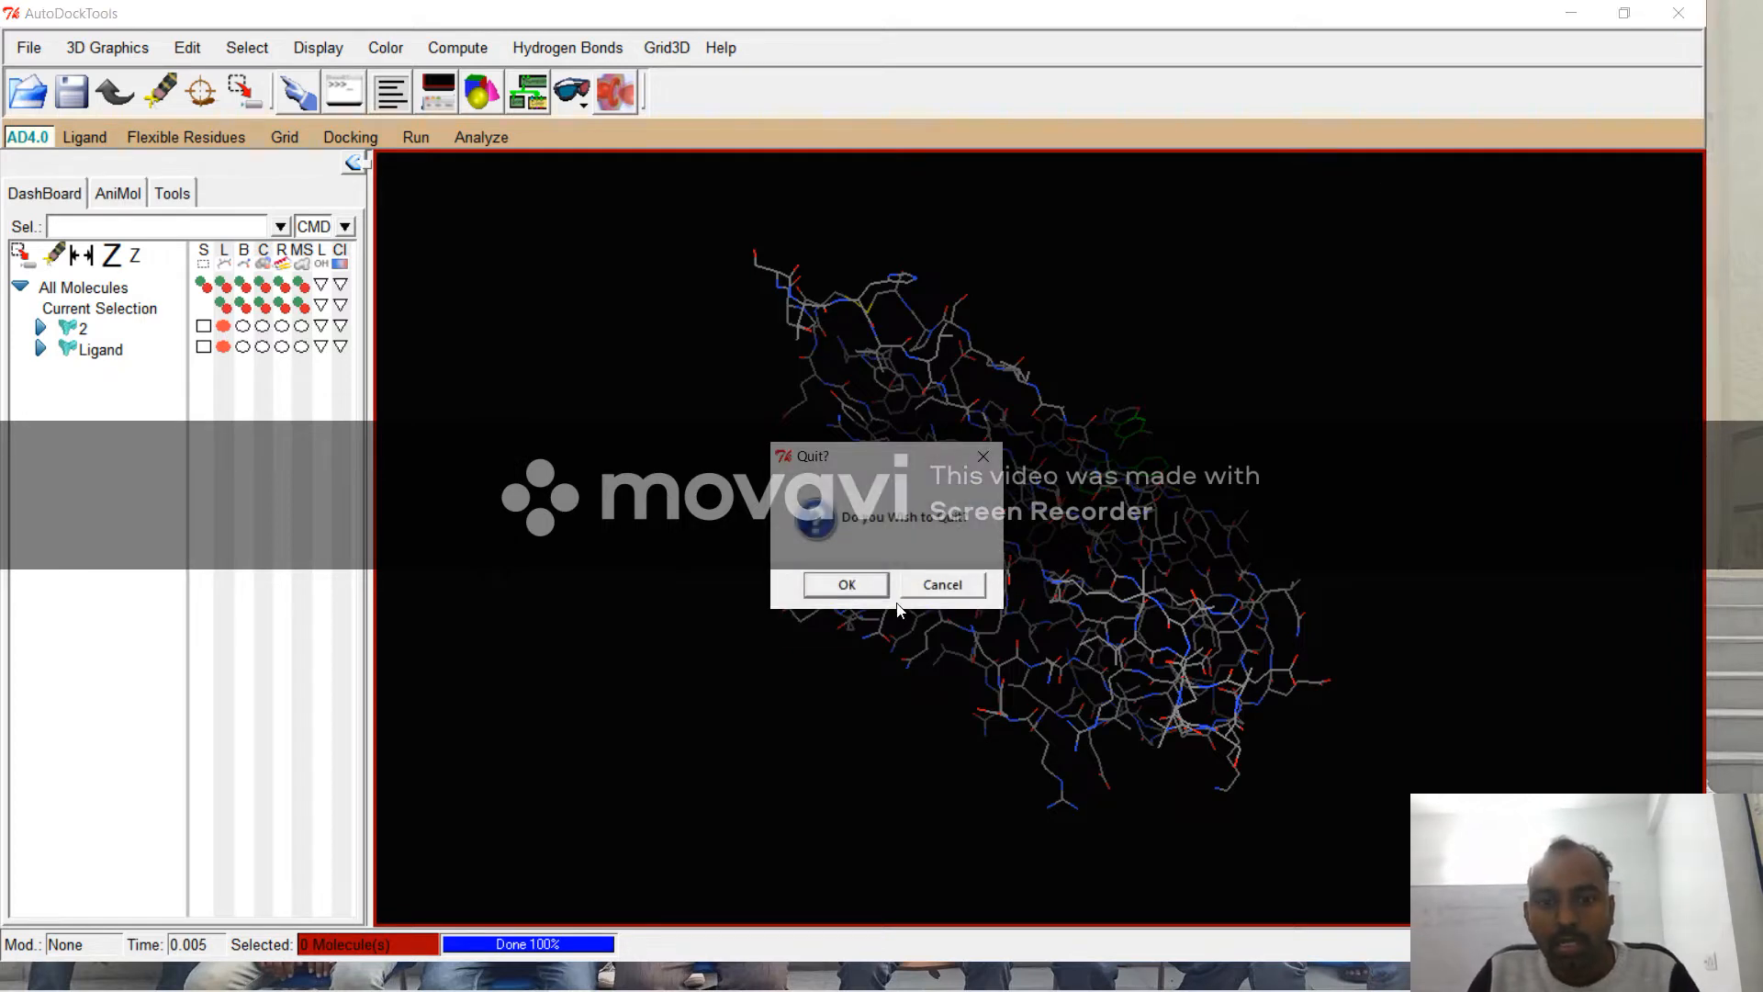
pyautogui.click(847, 585)
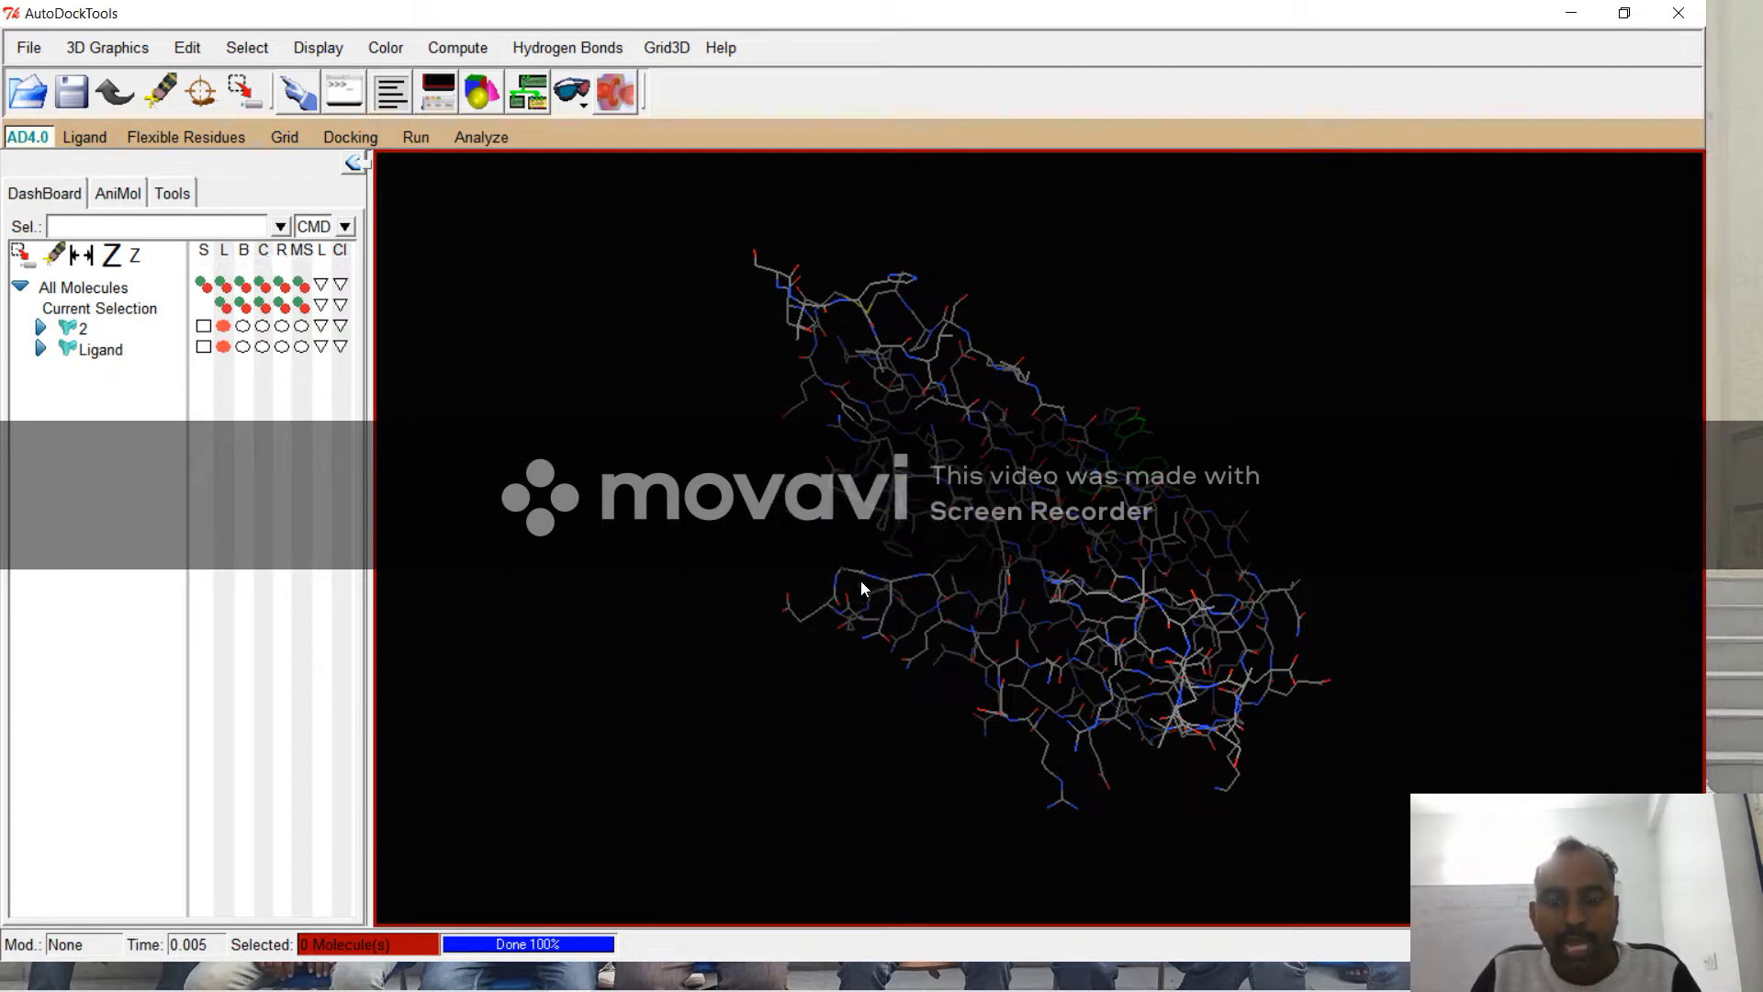
pyautogui.click(1678, 13)
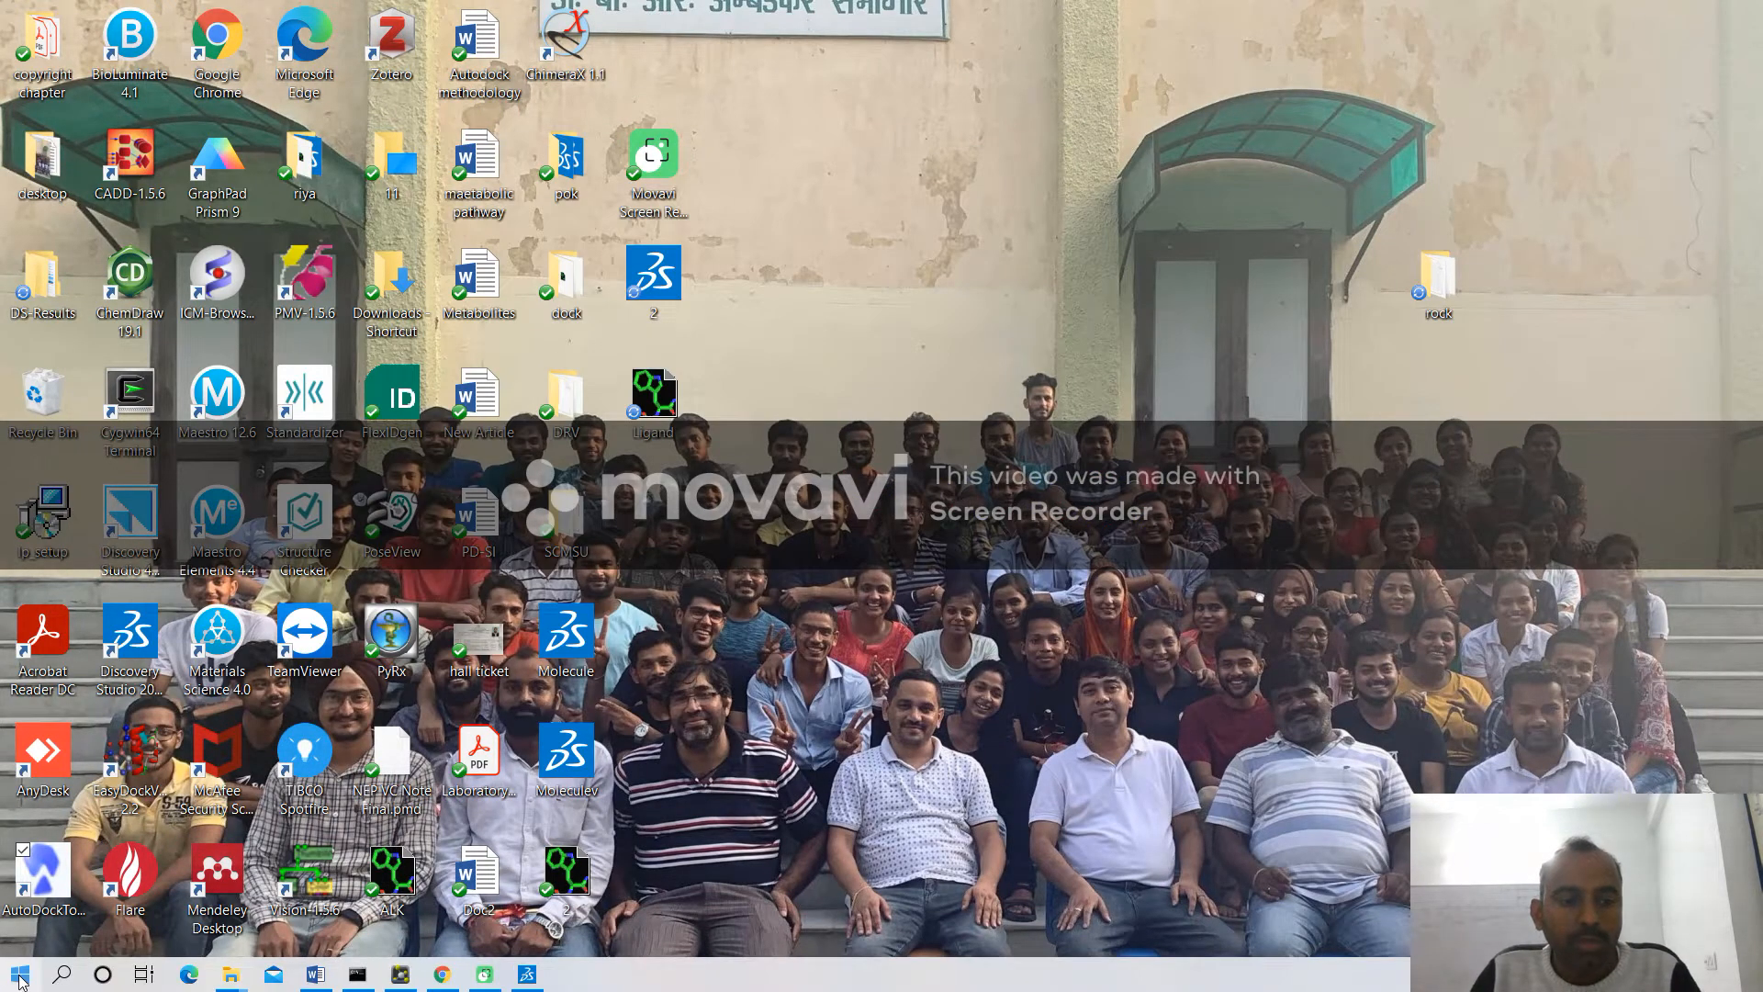
pyautogui.click(63, 974)
pyautogui.write('cmd')
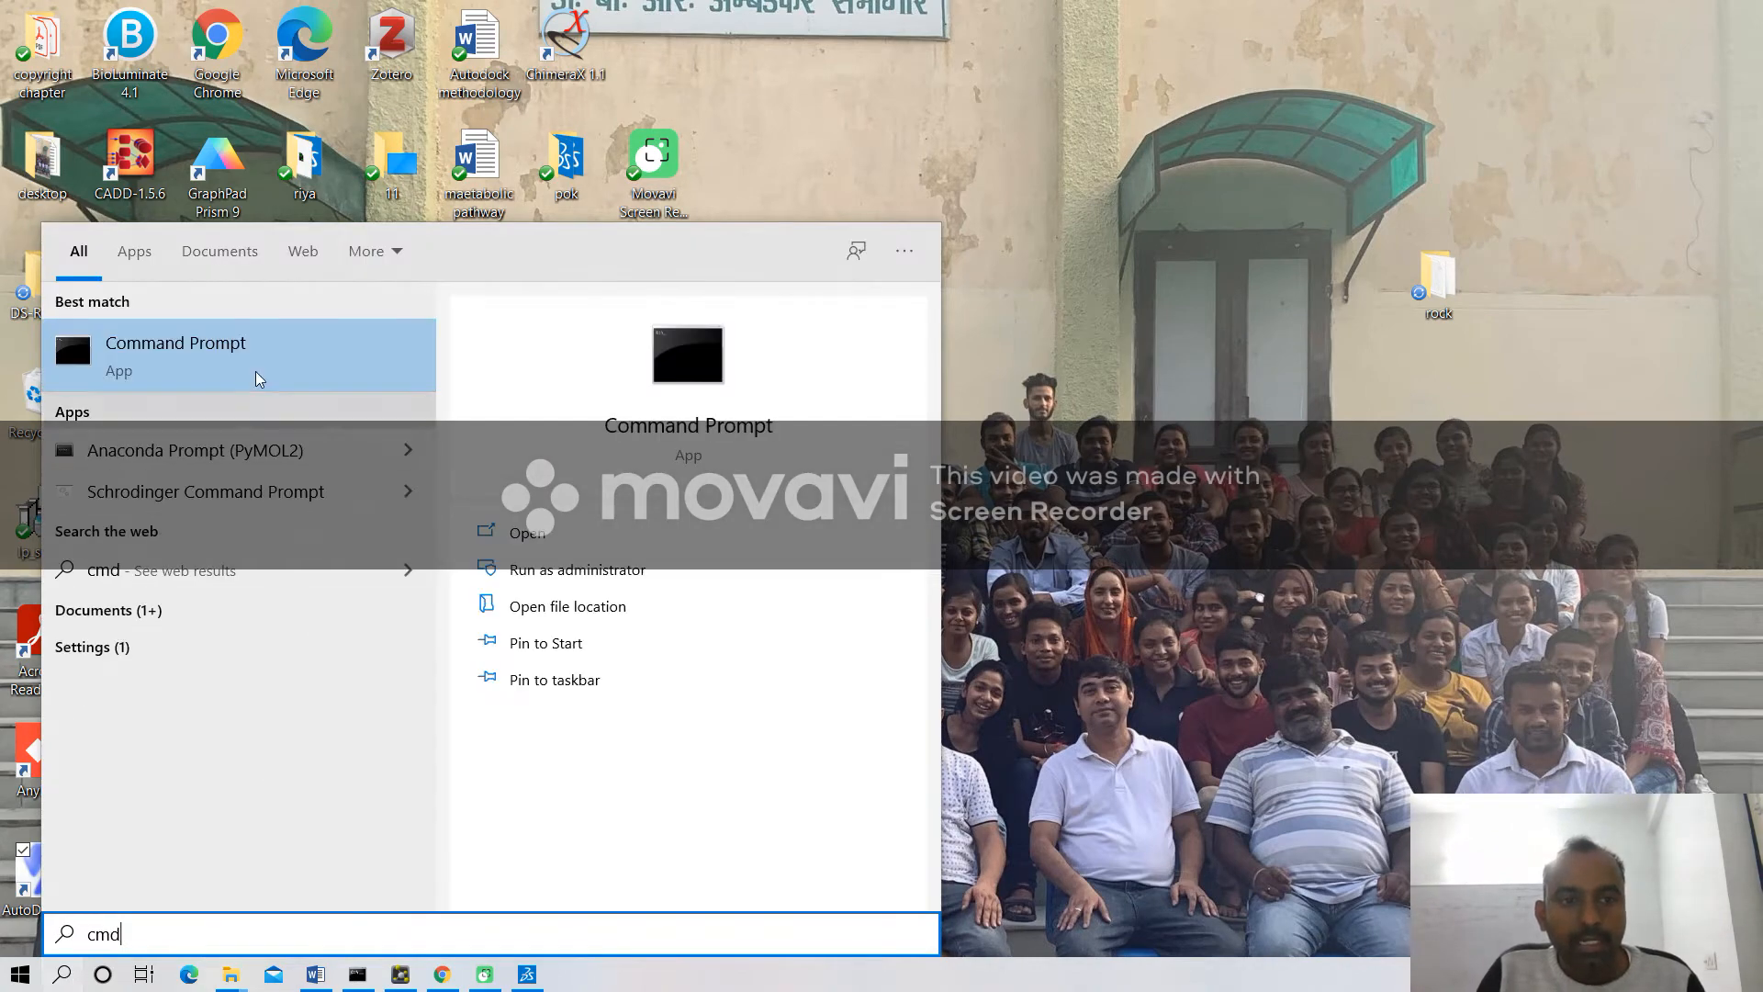
pyautogui.click(248, 341)
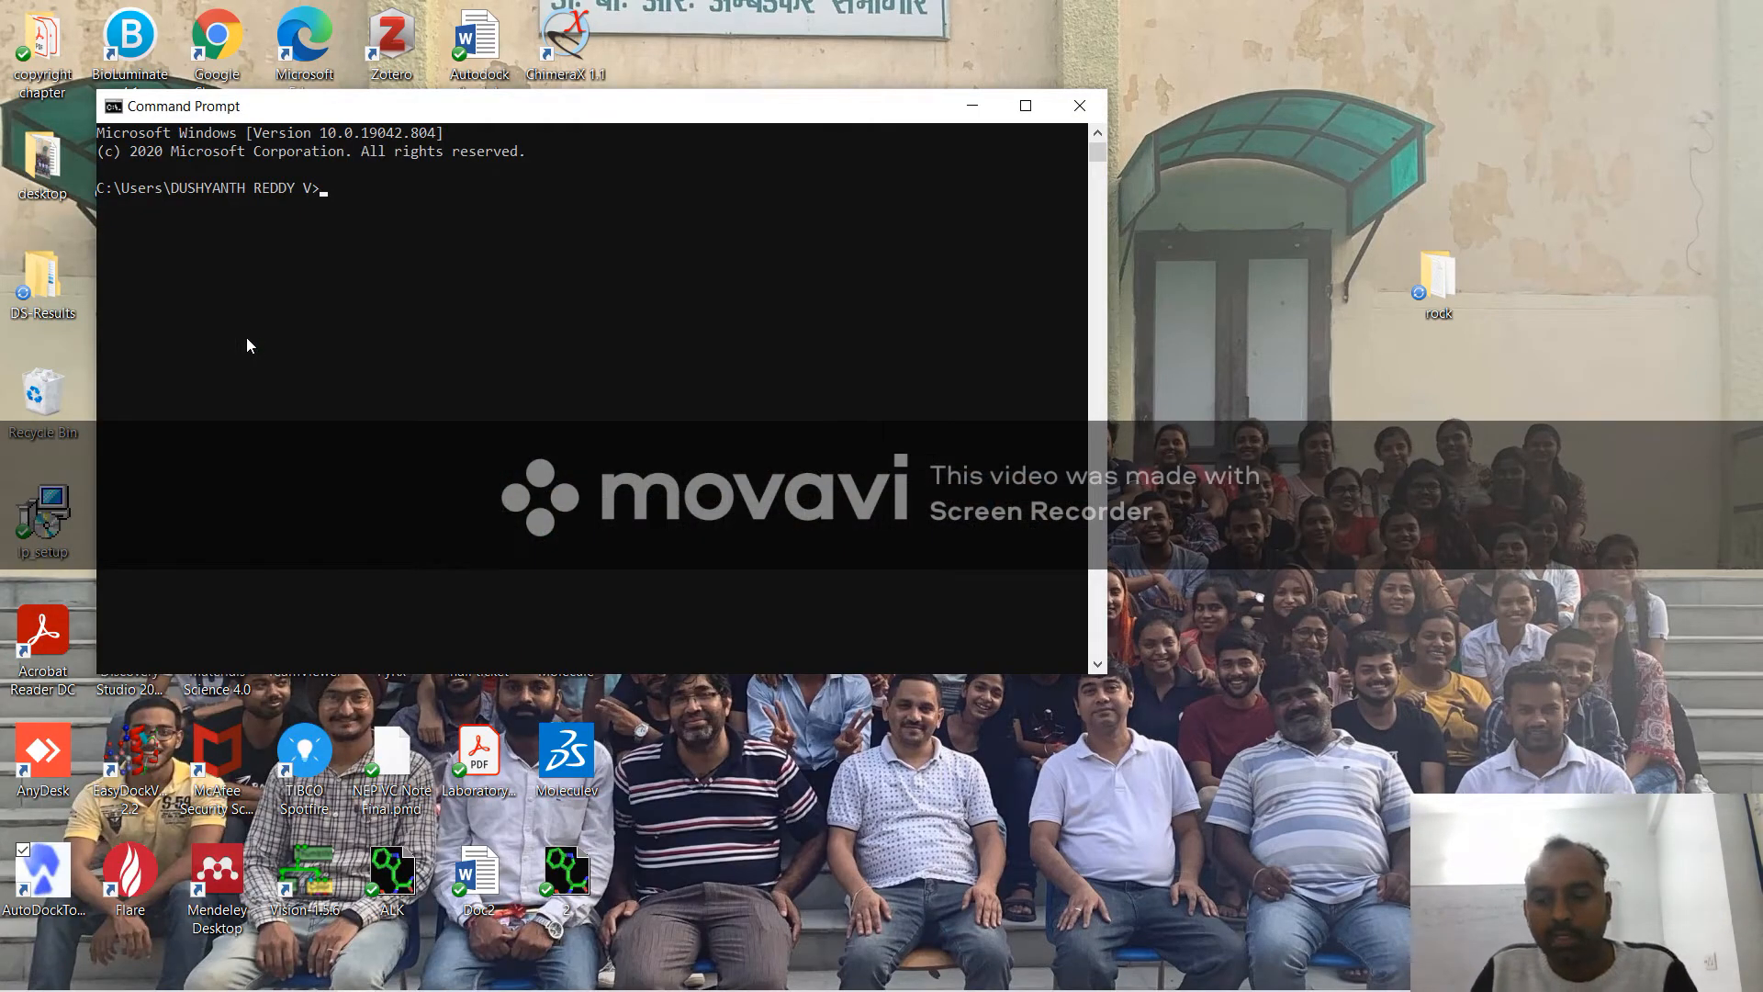
# Step: Change the working directory to the desktop rock folder with cd, using the address copied from that folder's window
pyautogui.write('cd')
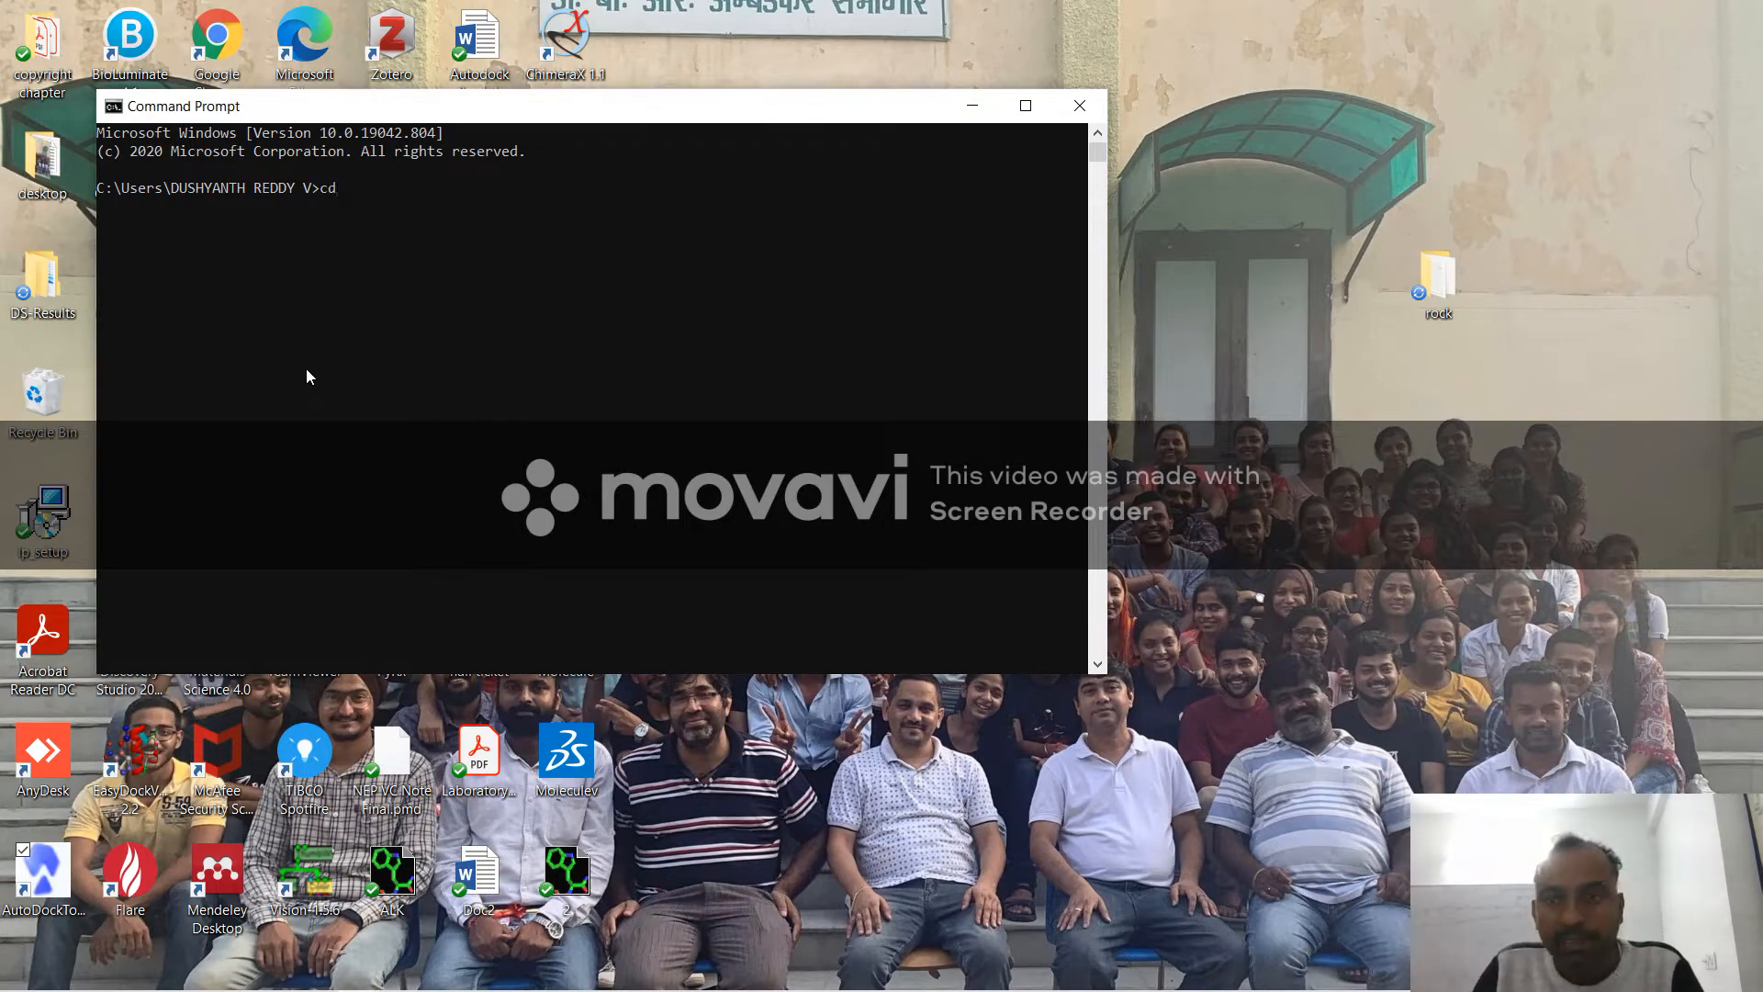
pyautogui.doubleClick(1446, 291)
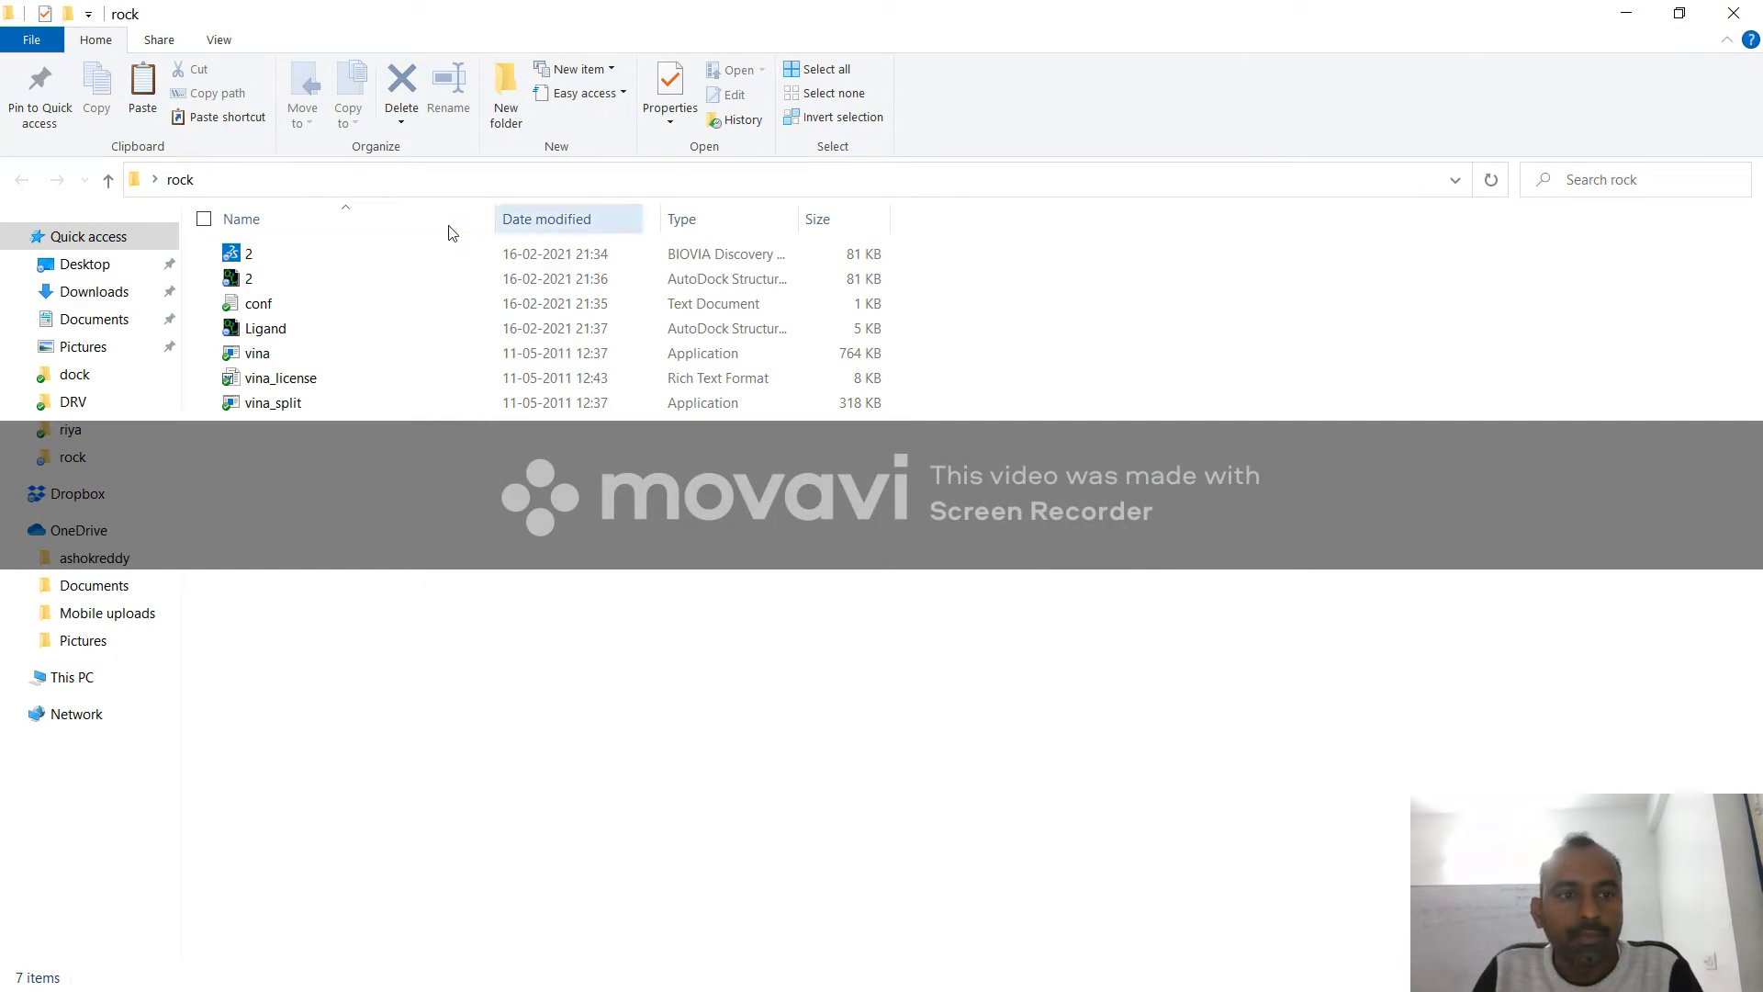
pyautogui.rightClick(180, 181)
pyautogui.click(216, 196)
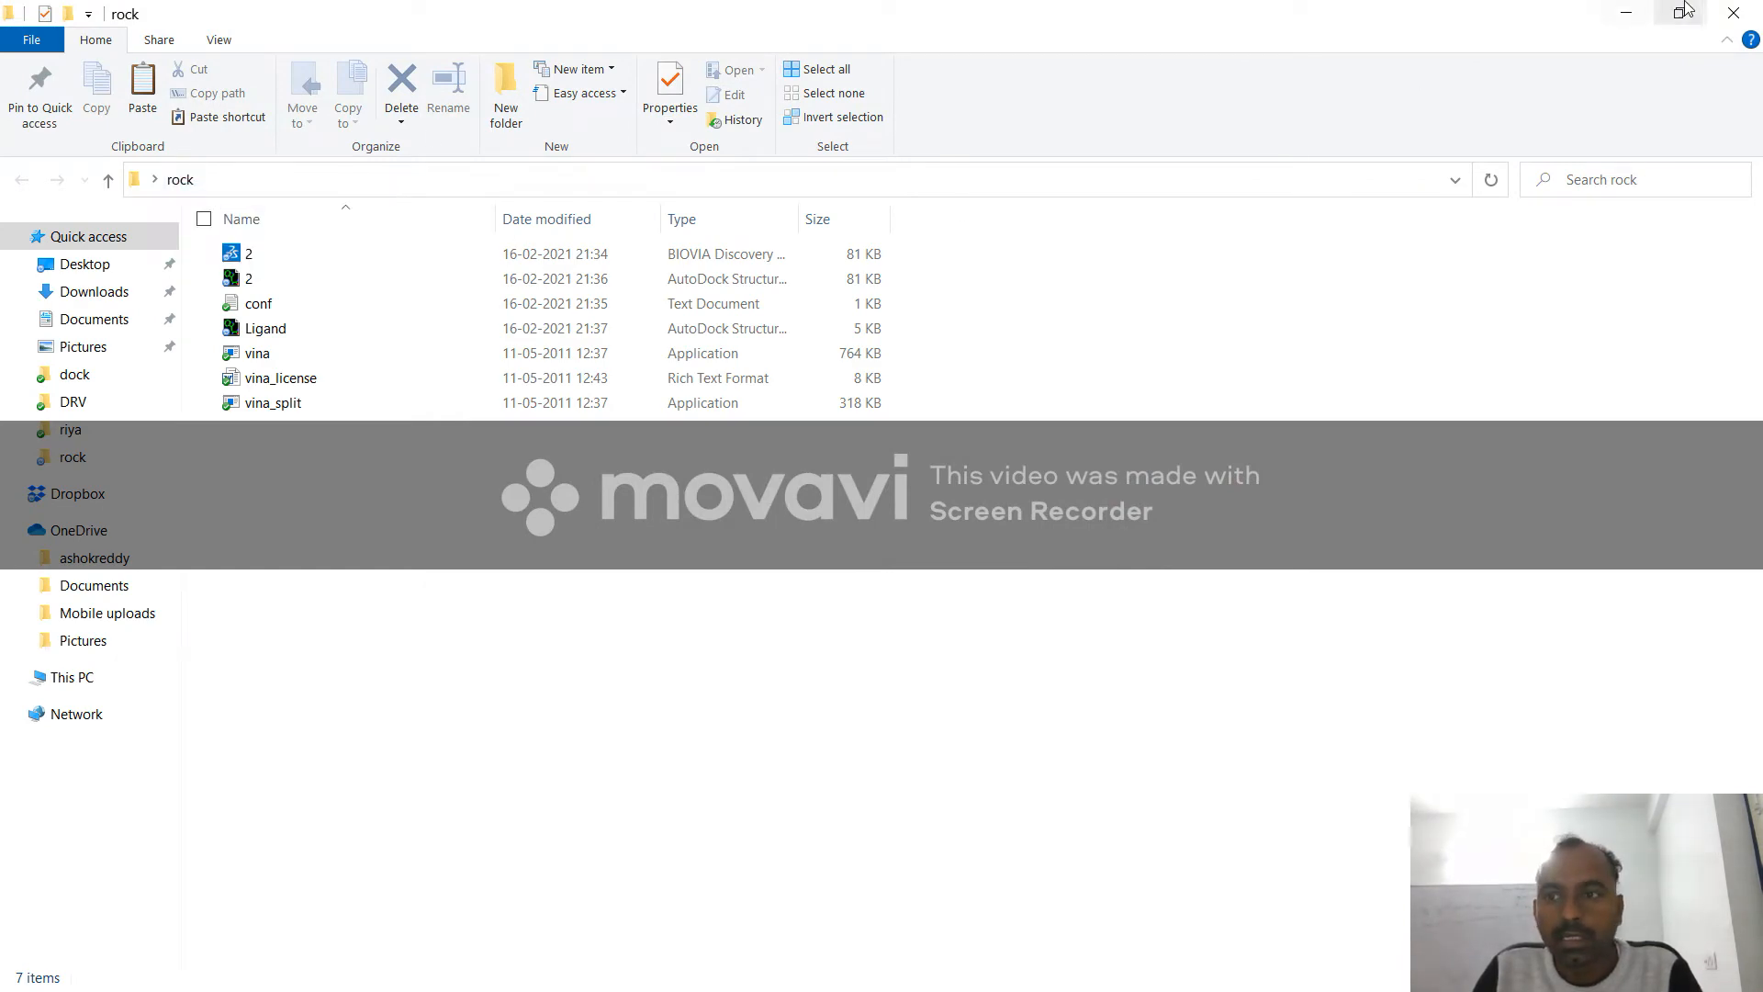
pyautogui.click(1628, 15)
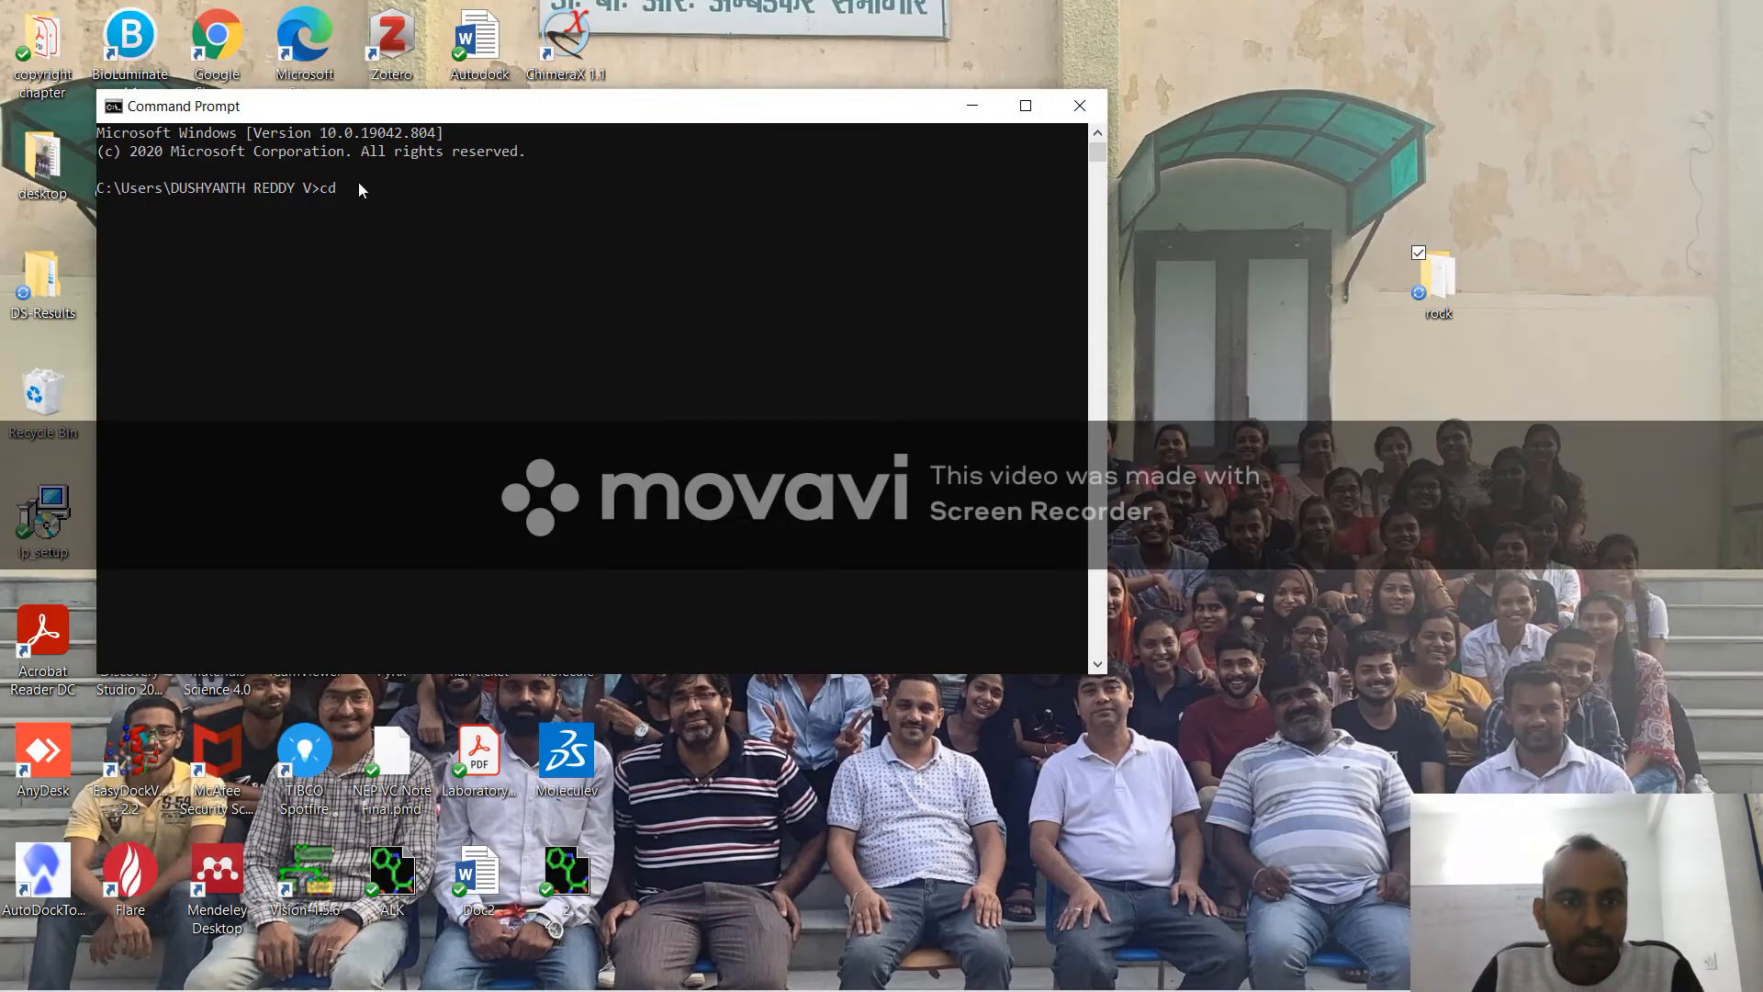
pyautogui.hotkey('ctrl', 'v')
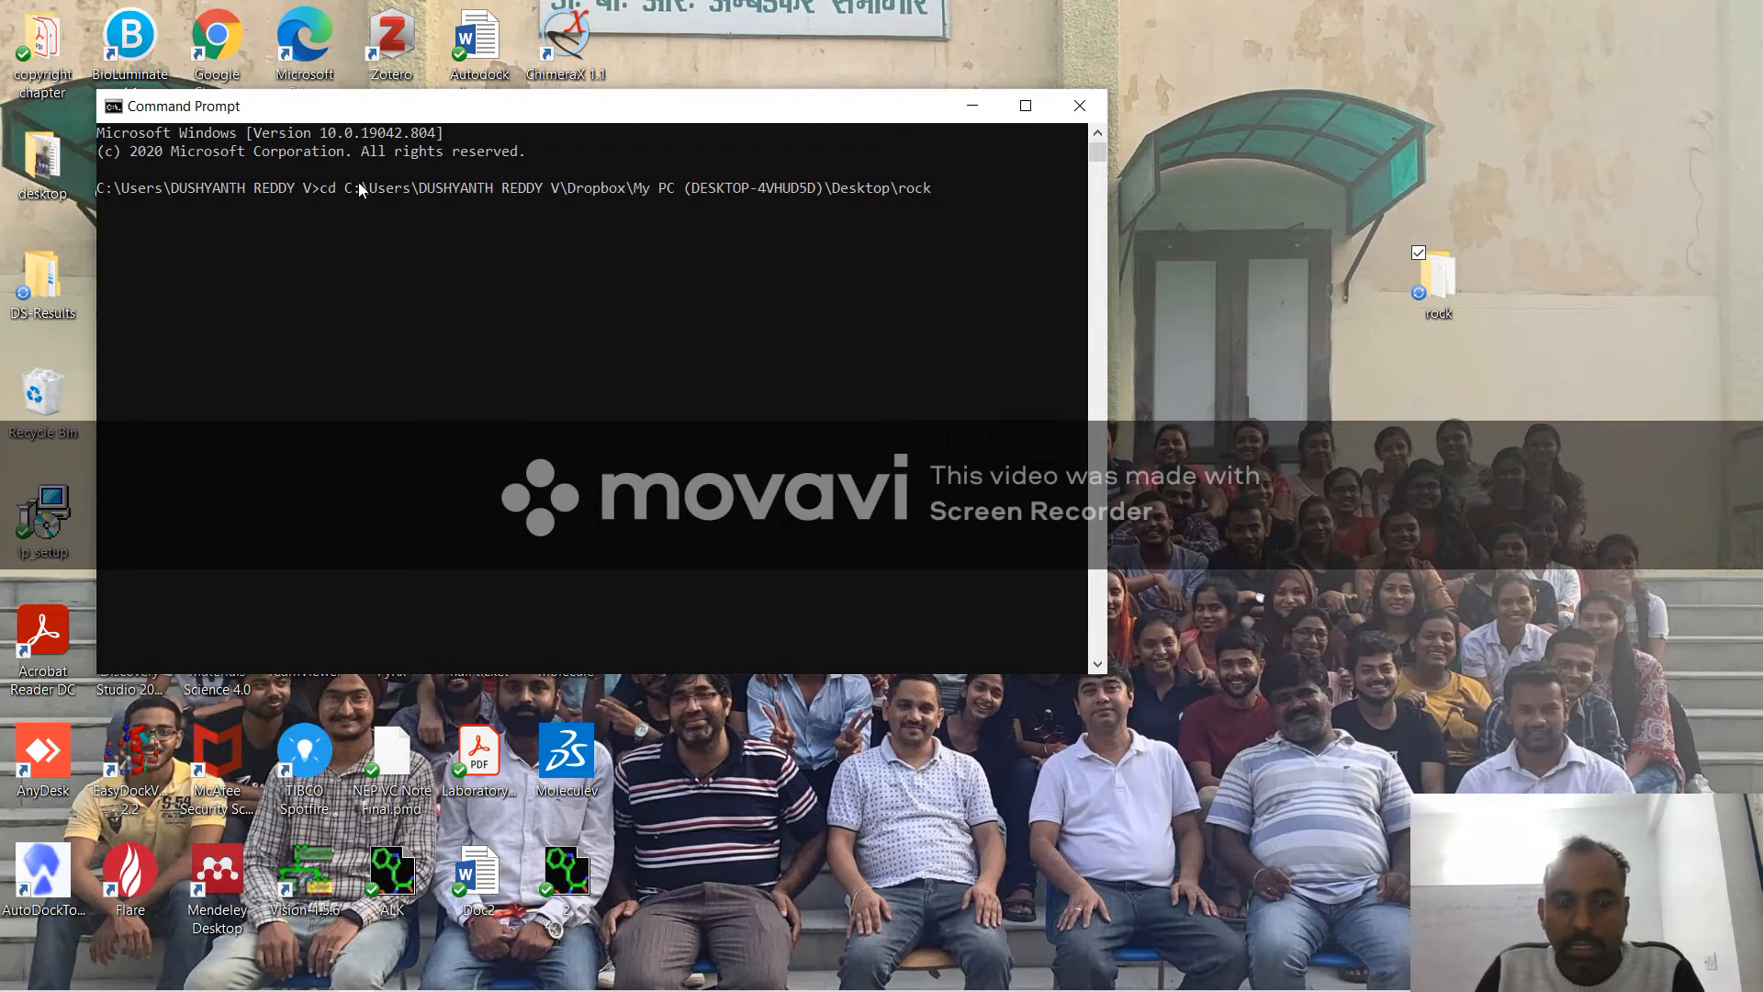
pyautogui.press('Return')
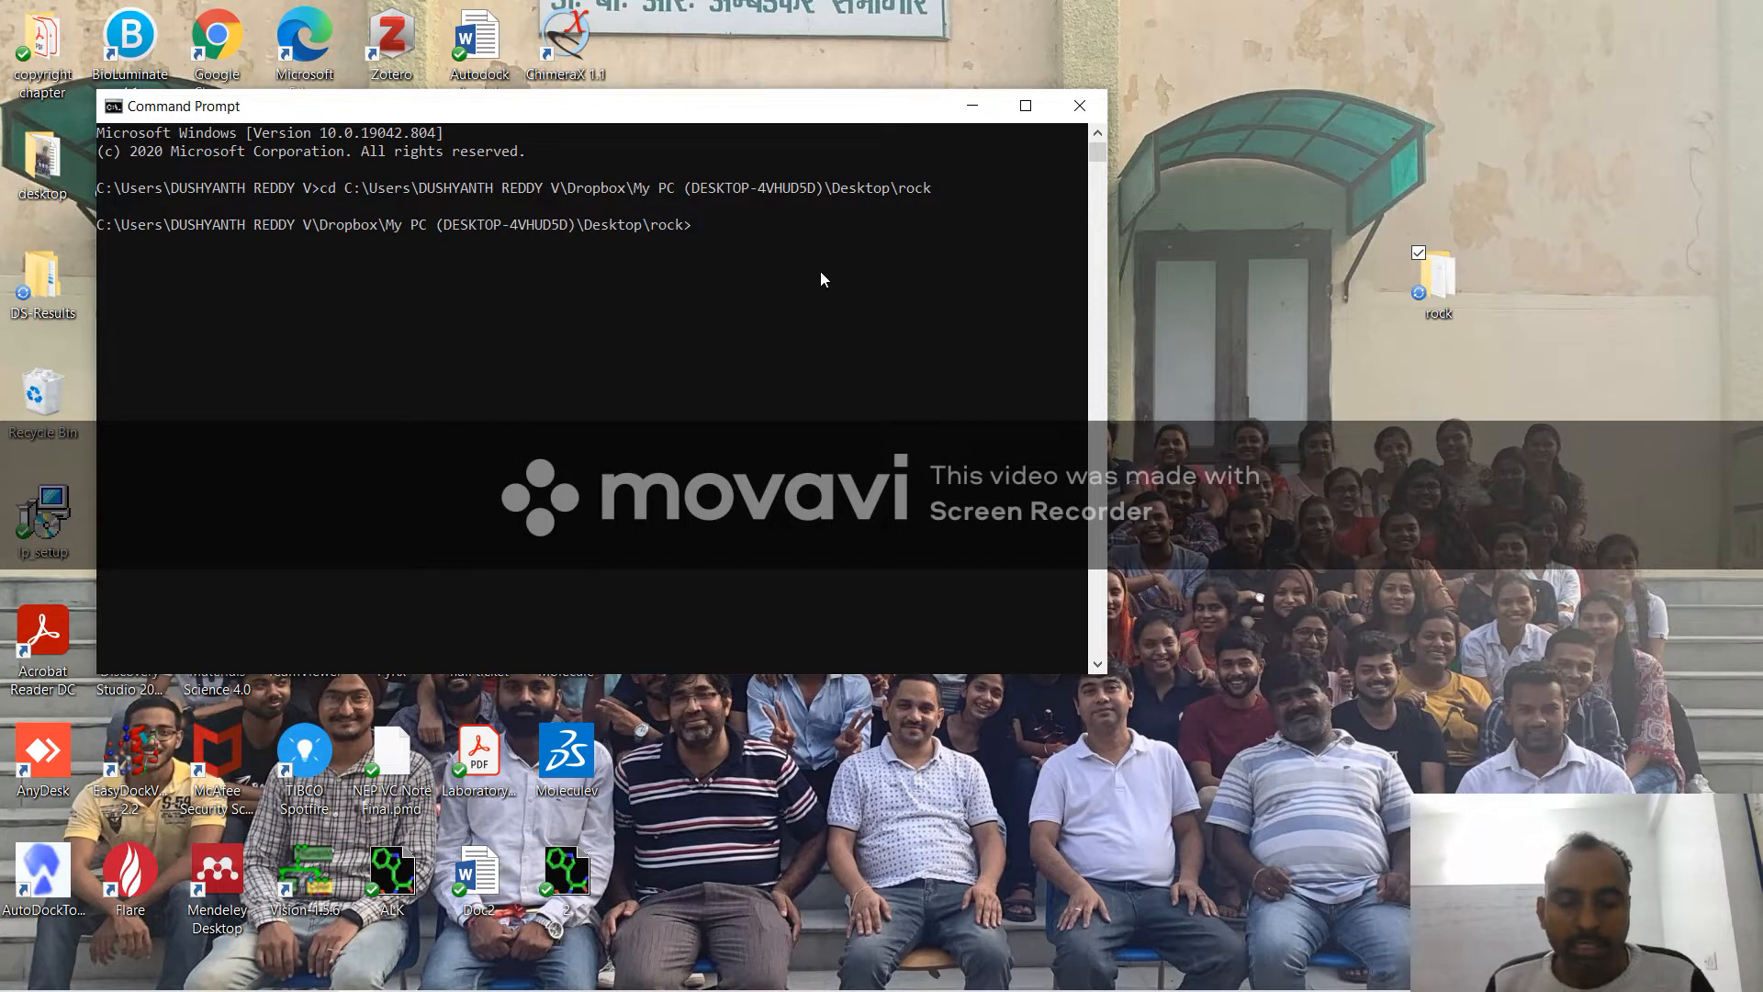
# Step: Write the docking command vina.exe config.txt conf.txt log log.txt at the rock folder prompt without running it
pyautogui.write('vina')
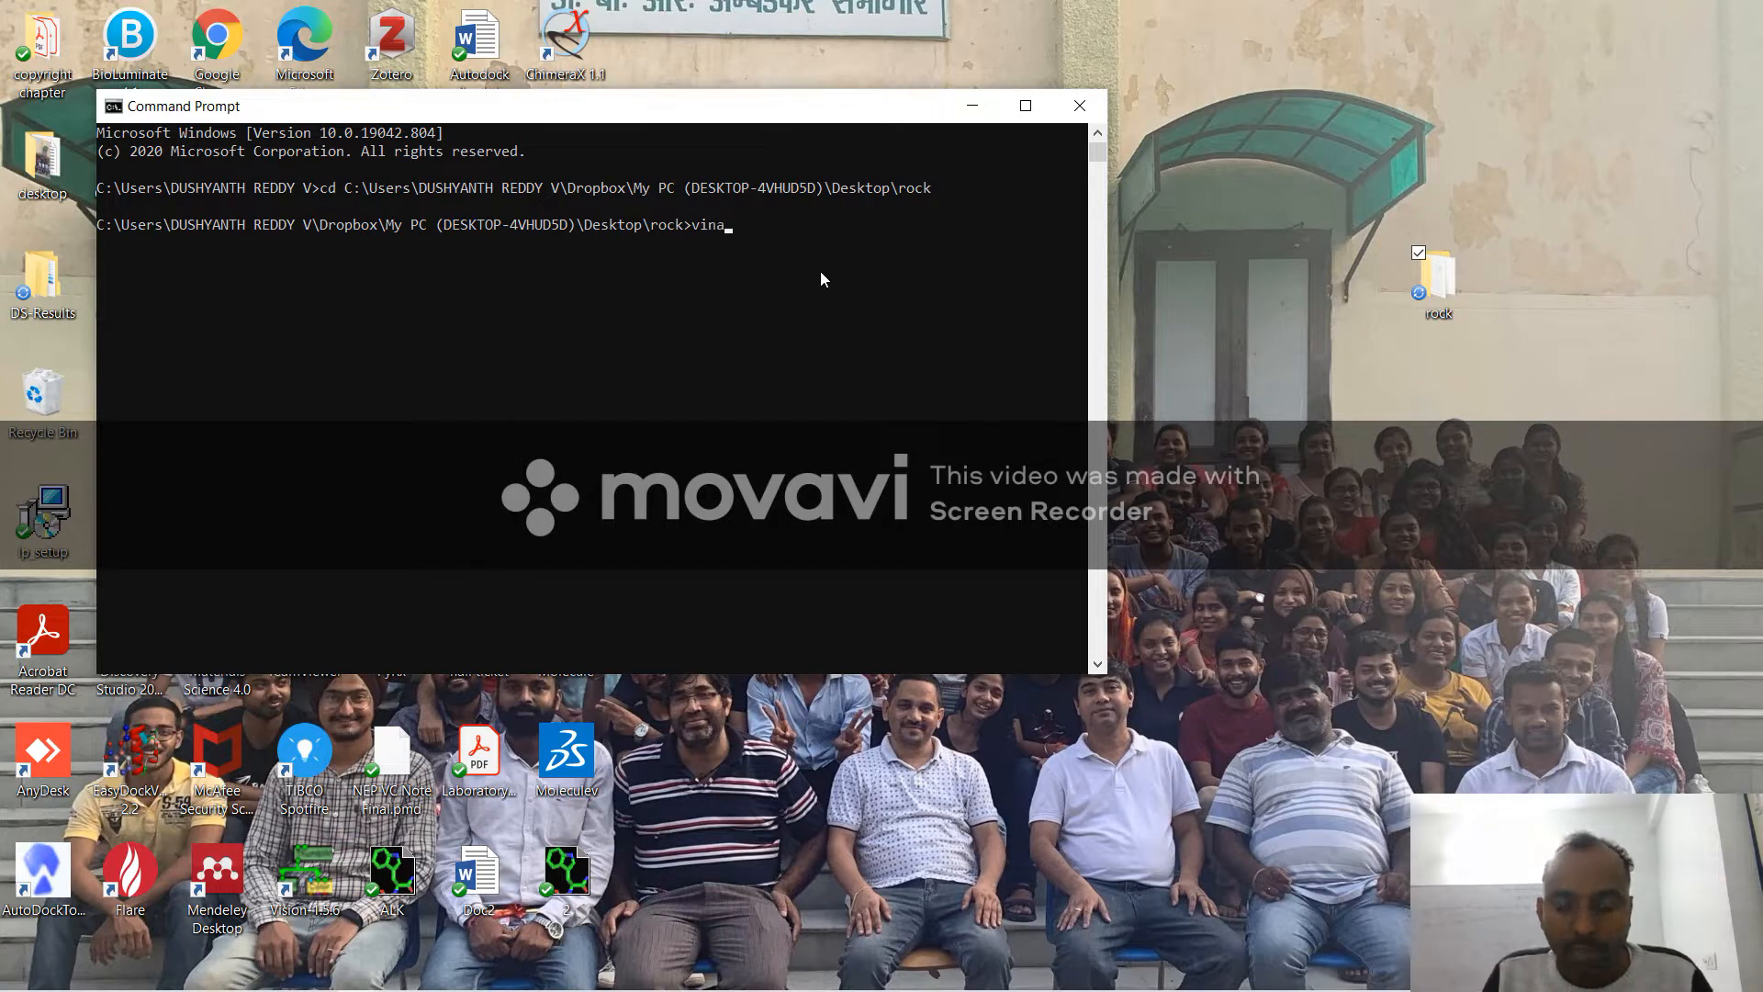
pyautogui.write('.exe config.txt')
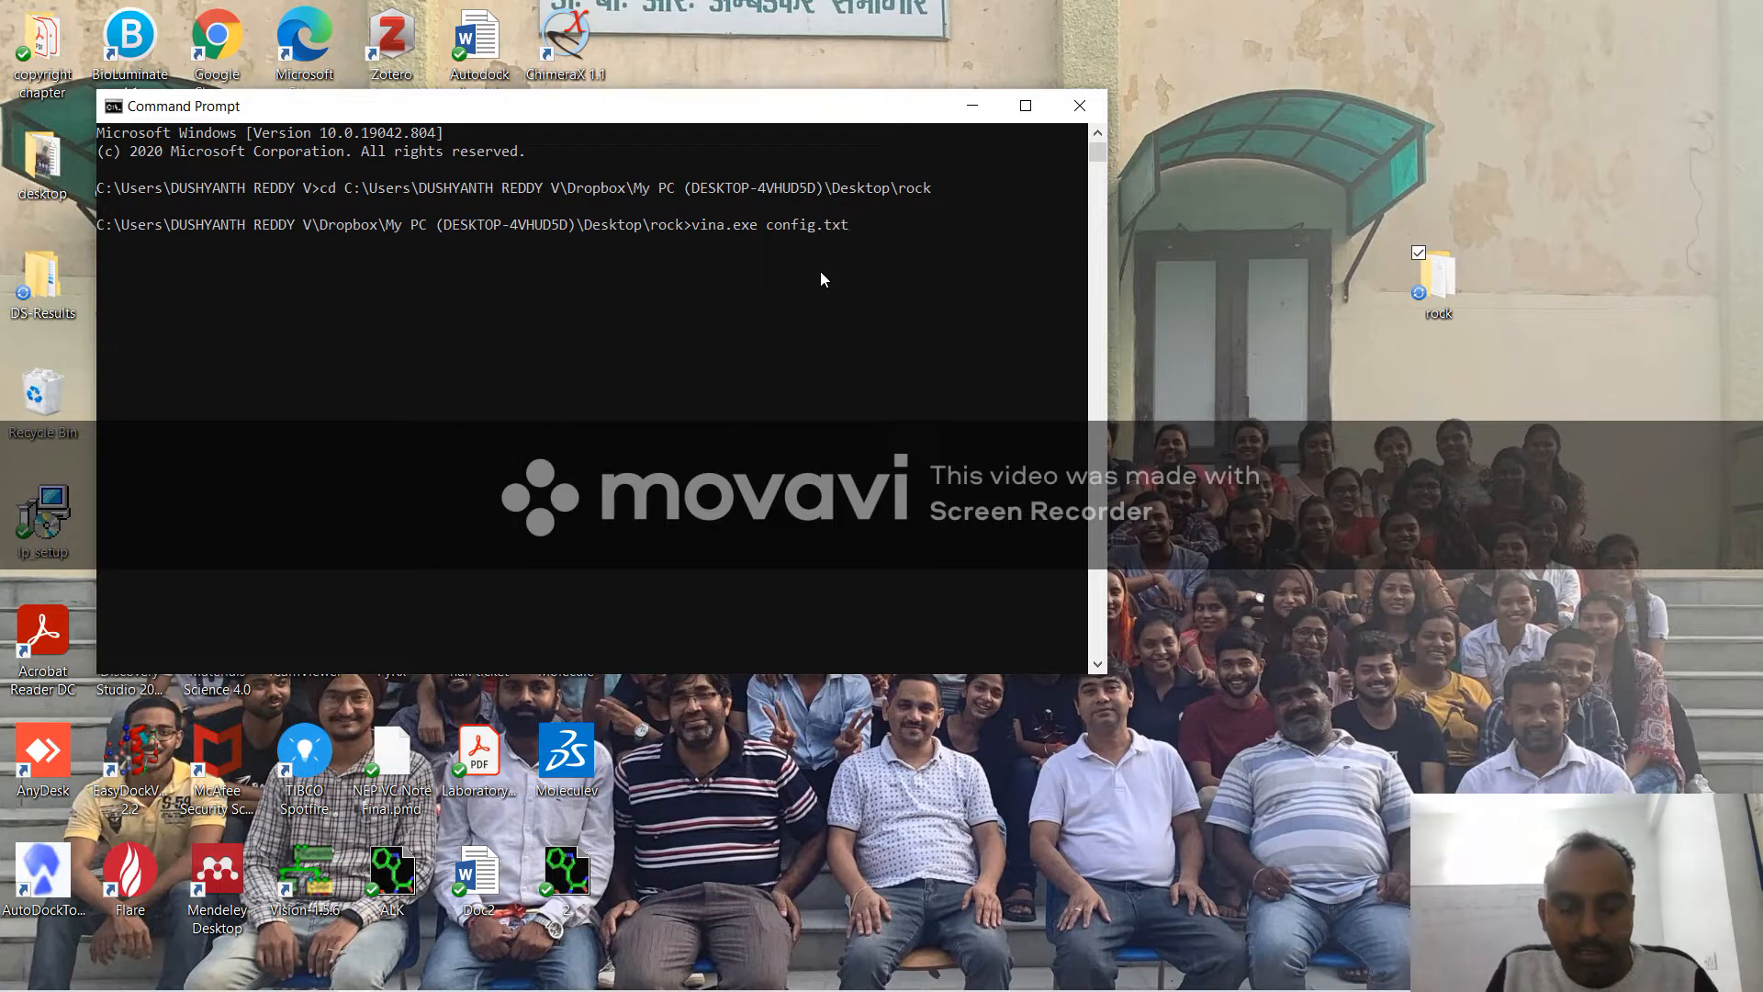
pyautogui.write('conf.tct')
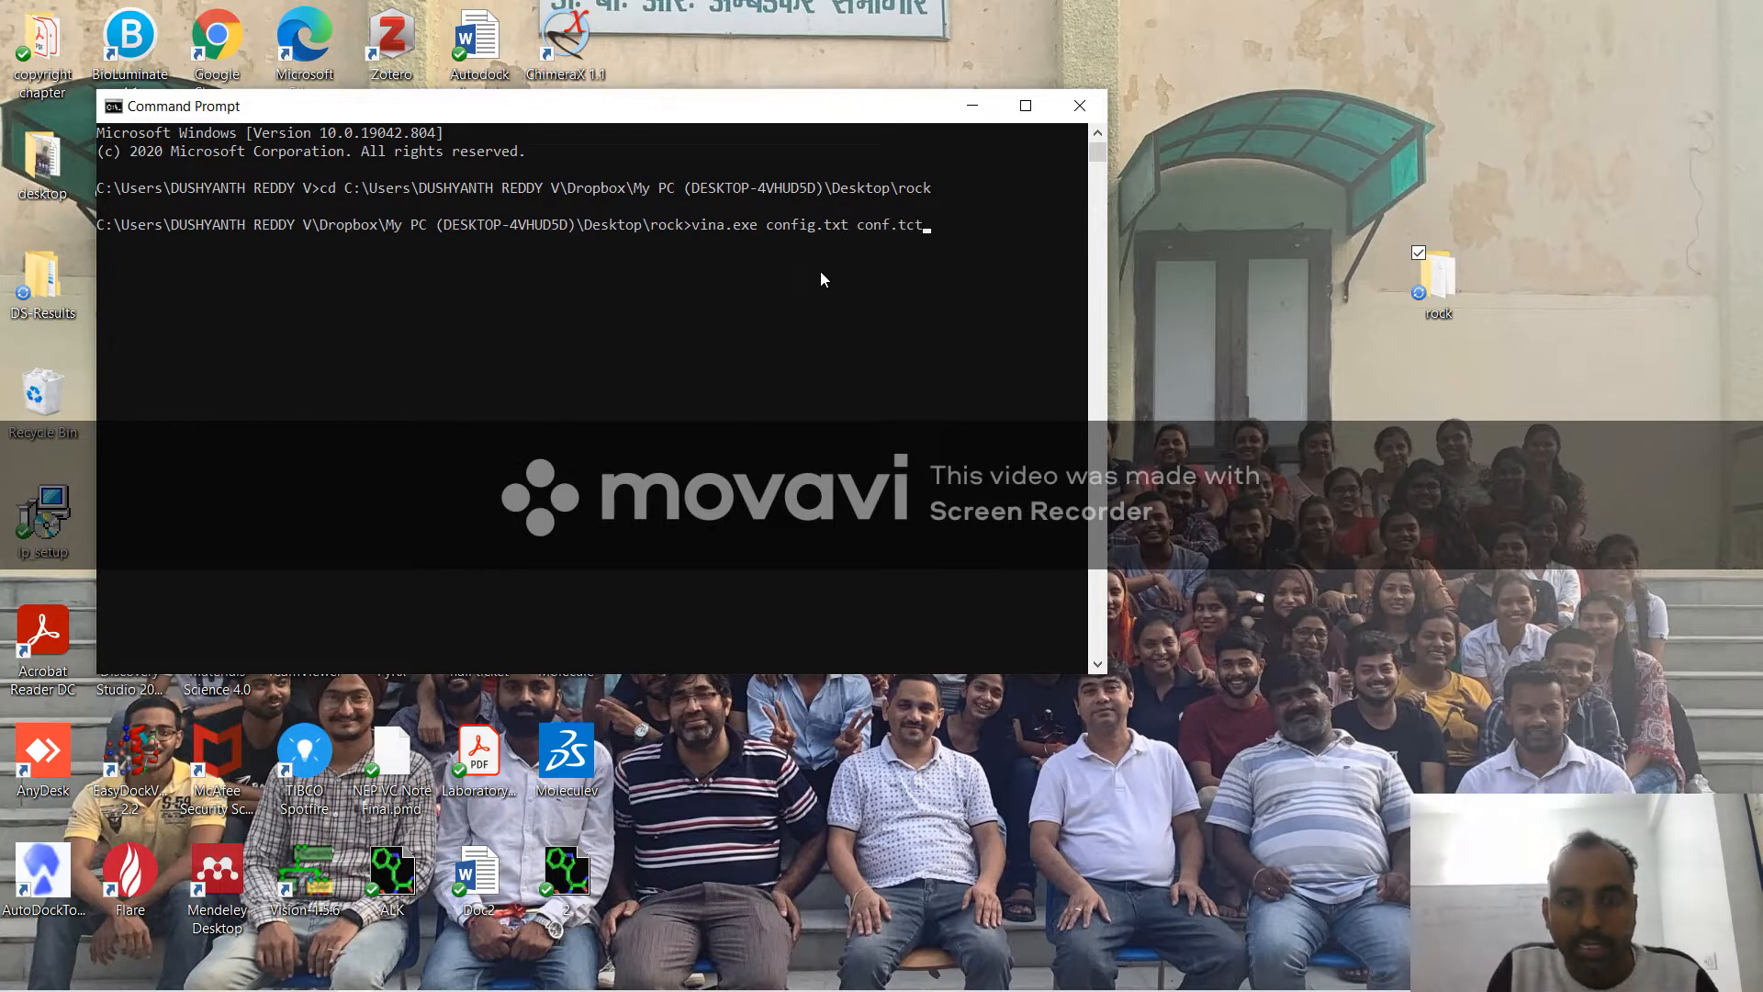
pyautogui.press('BackSpace')
pyautogui.press('BackSpace')
pyautogui.write('xt')
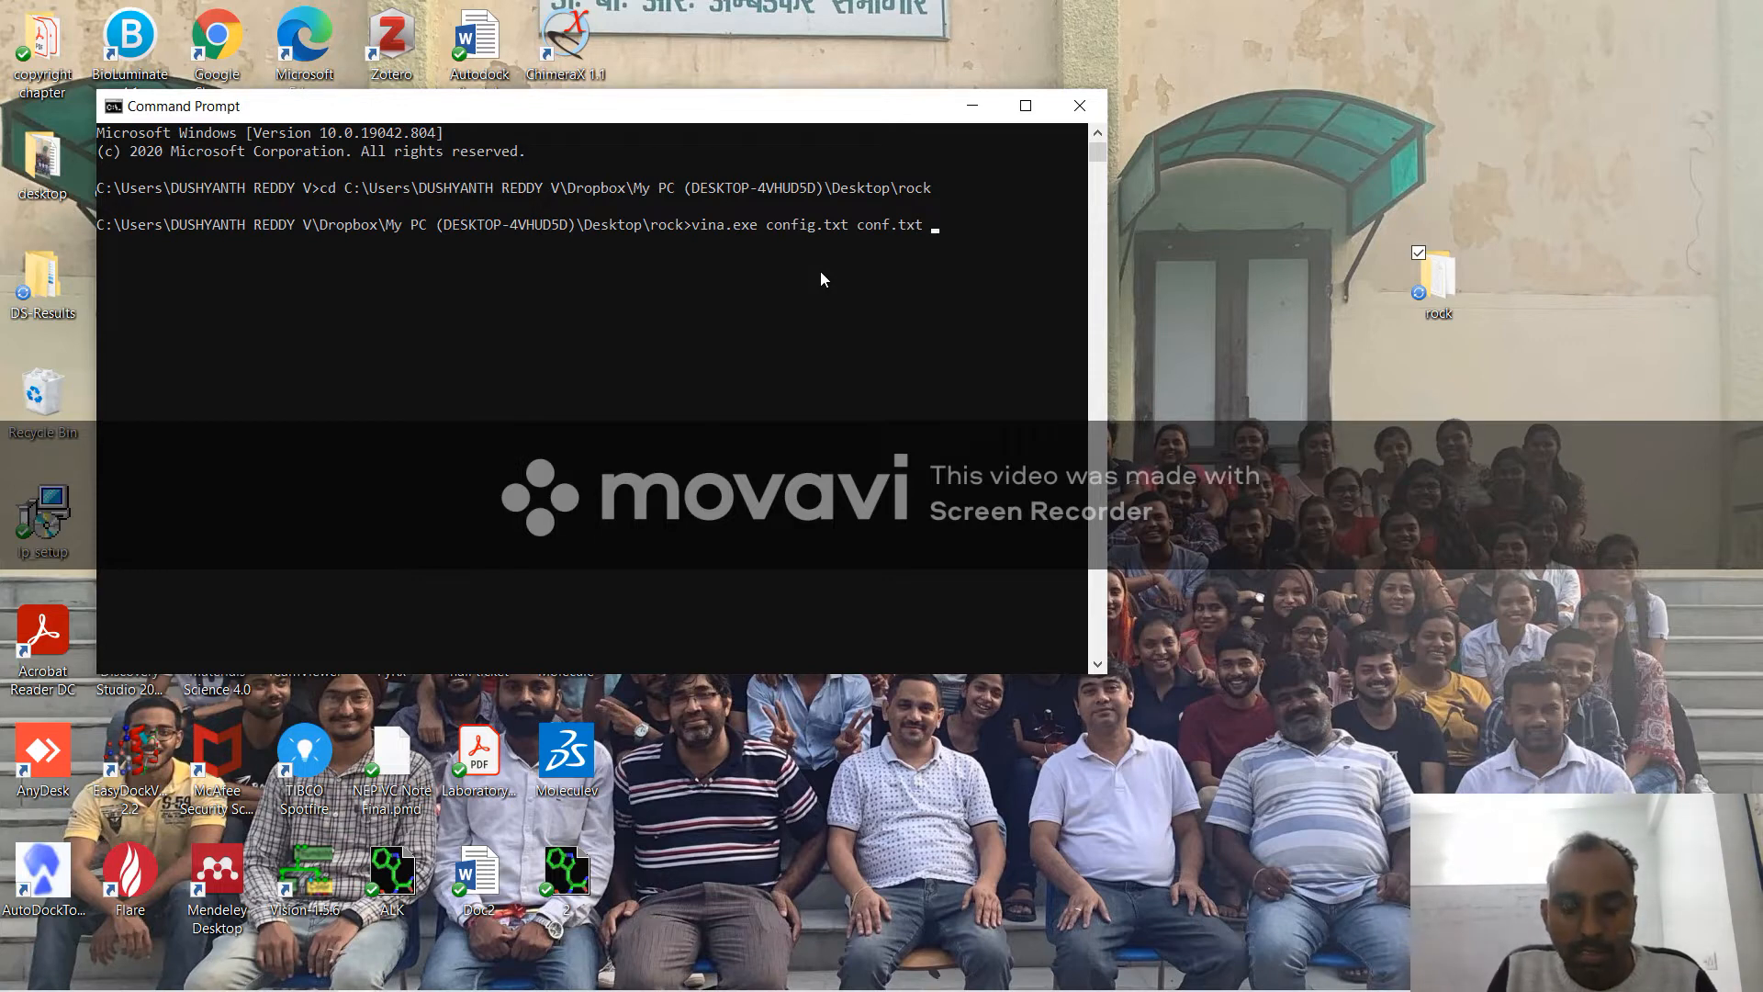
pyautogui.write(' lo')
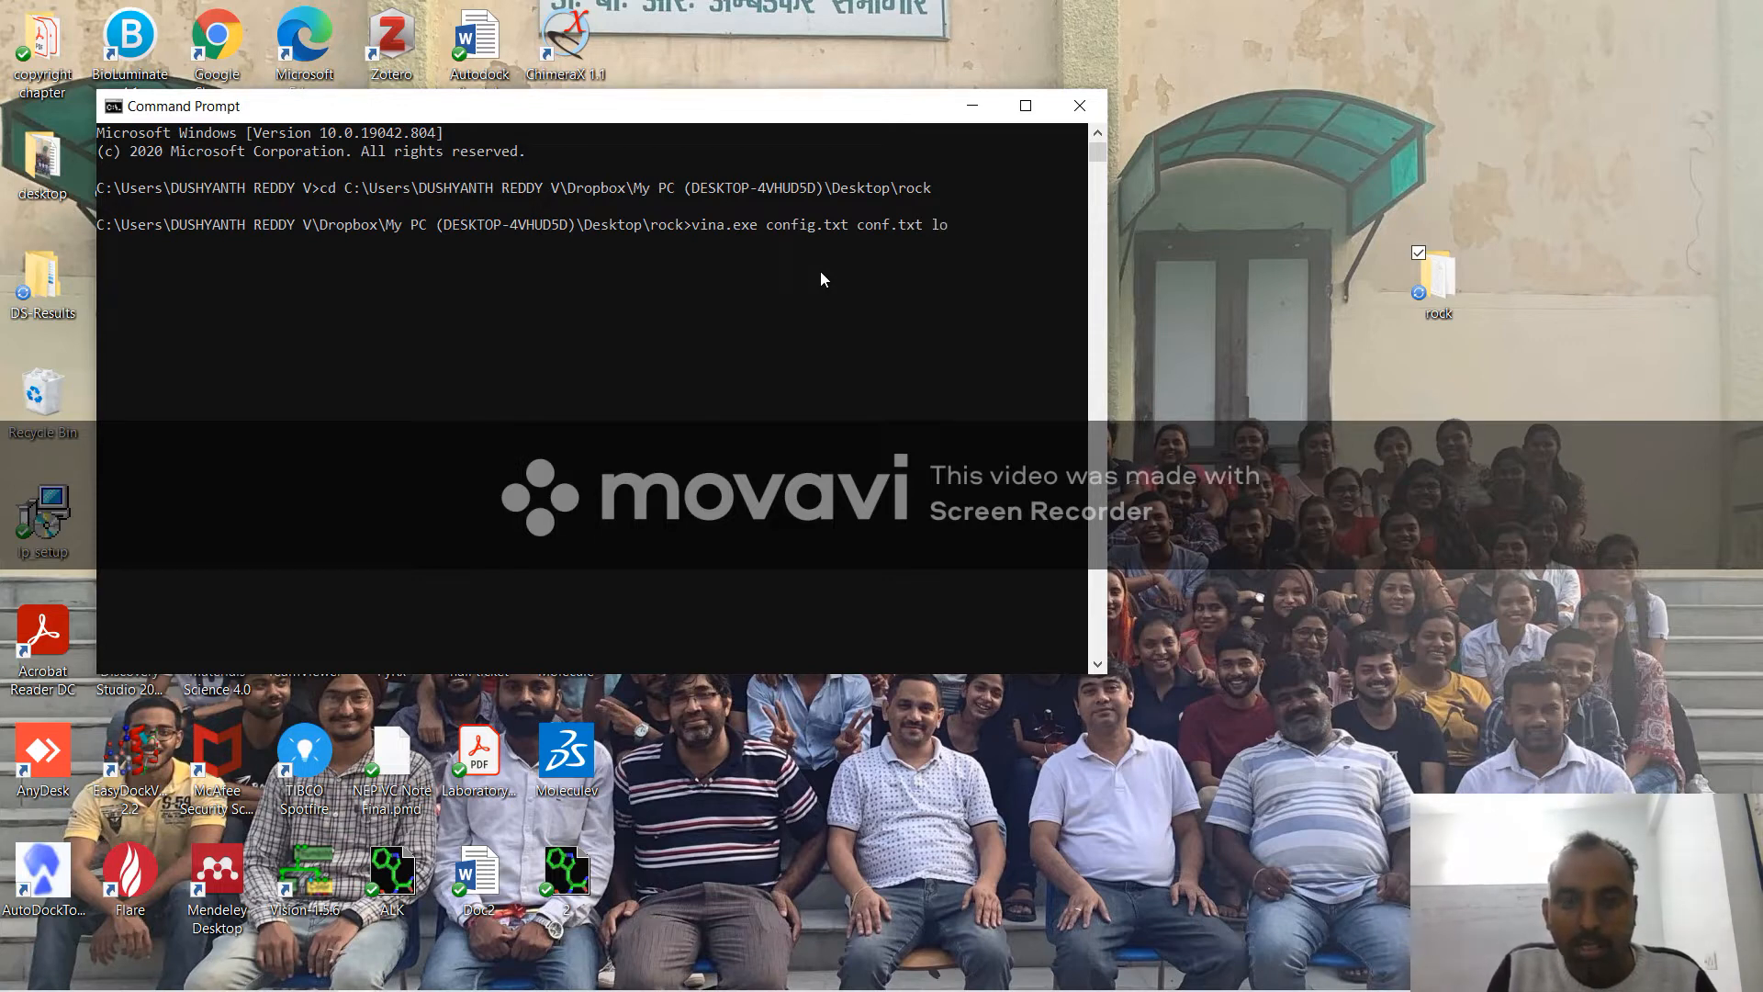
pyautogui.write('hg.txt')
pyautogui.press('BackSpace')
pyautogui.press('BackSpace')
pyautogui.press('BackSpace')
pyautogui.press('BackSpace')
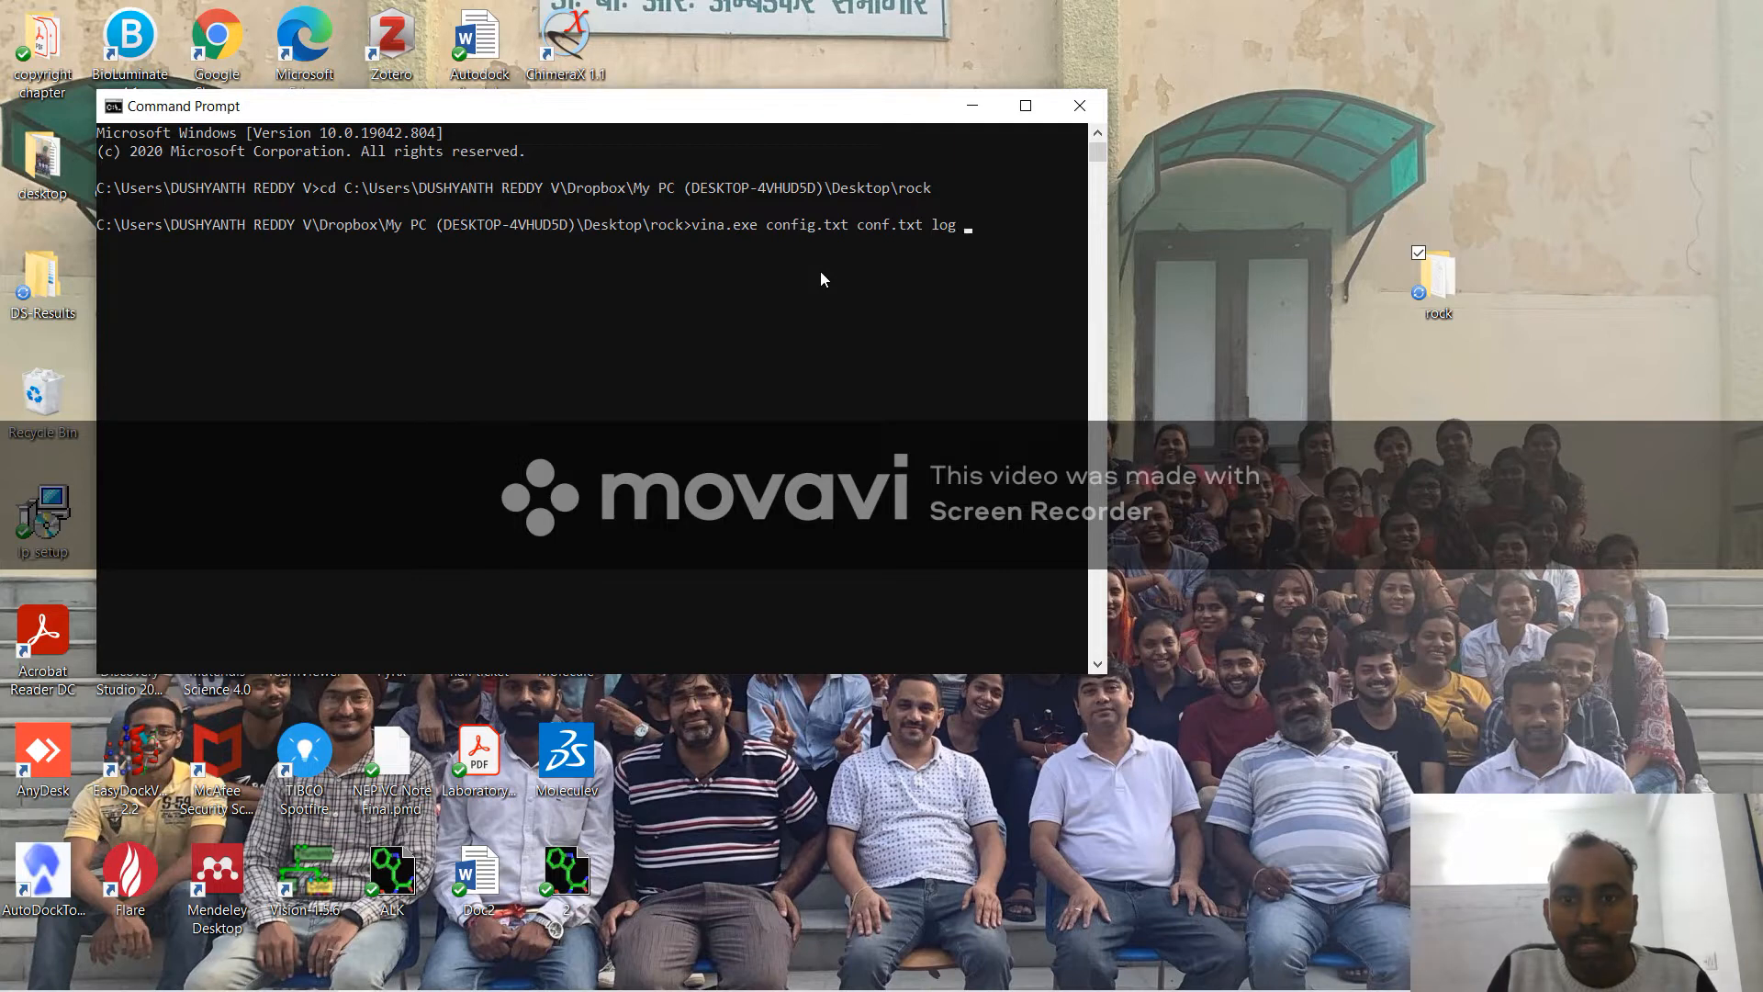
pyautogui.write('log.t')
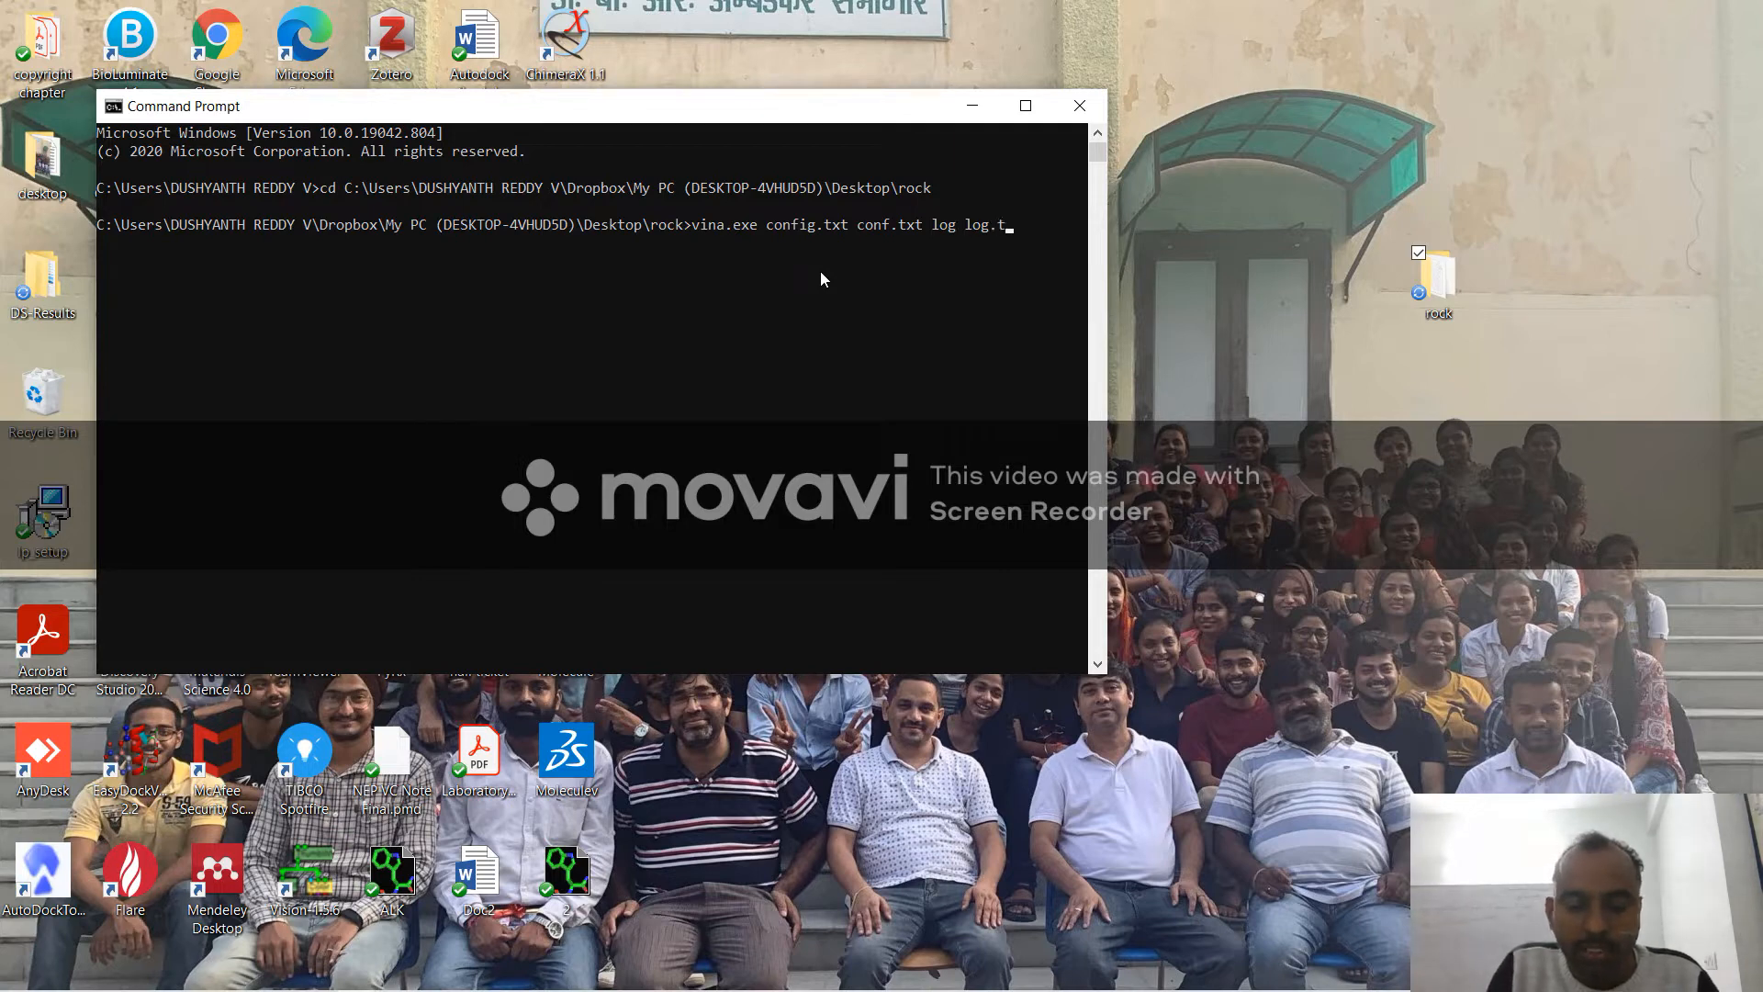
pyautogui.write('xt')
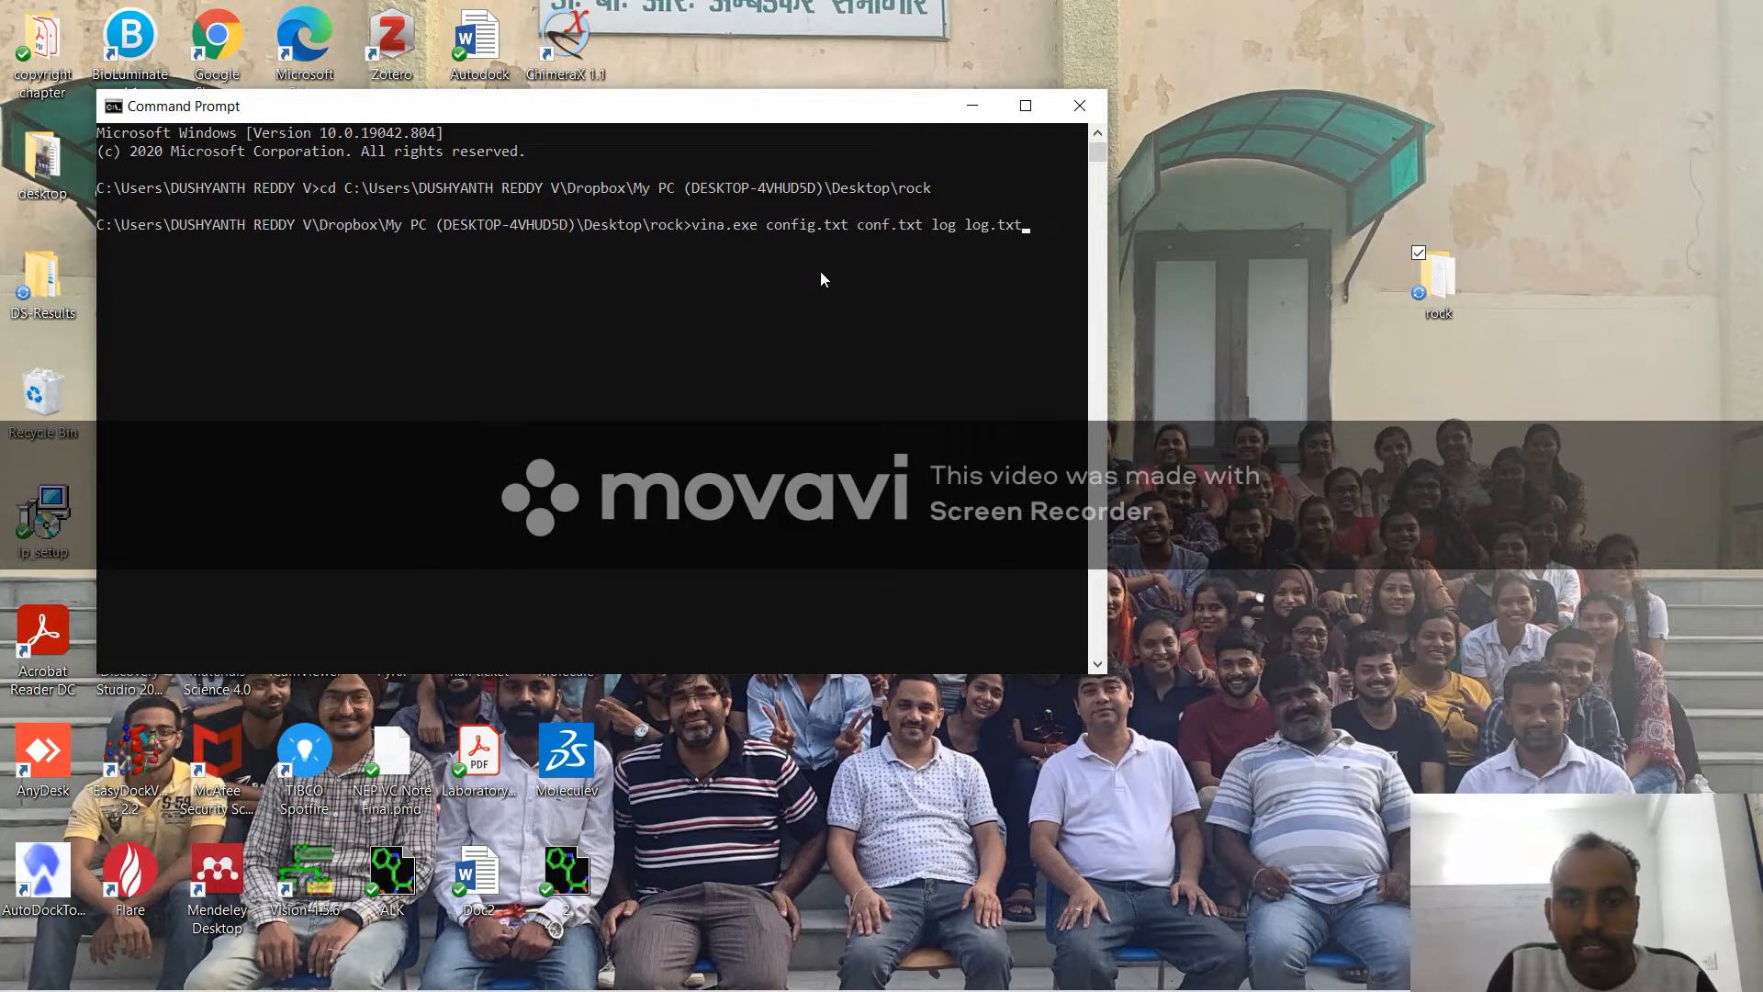
pyautogui.click(766, 229)
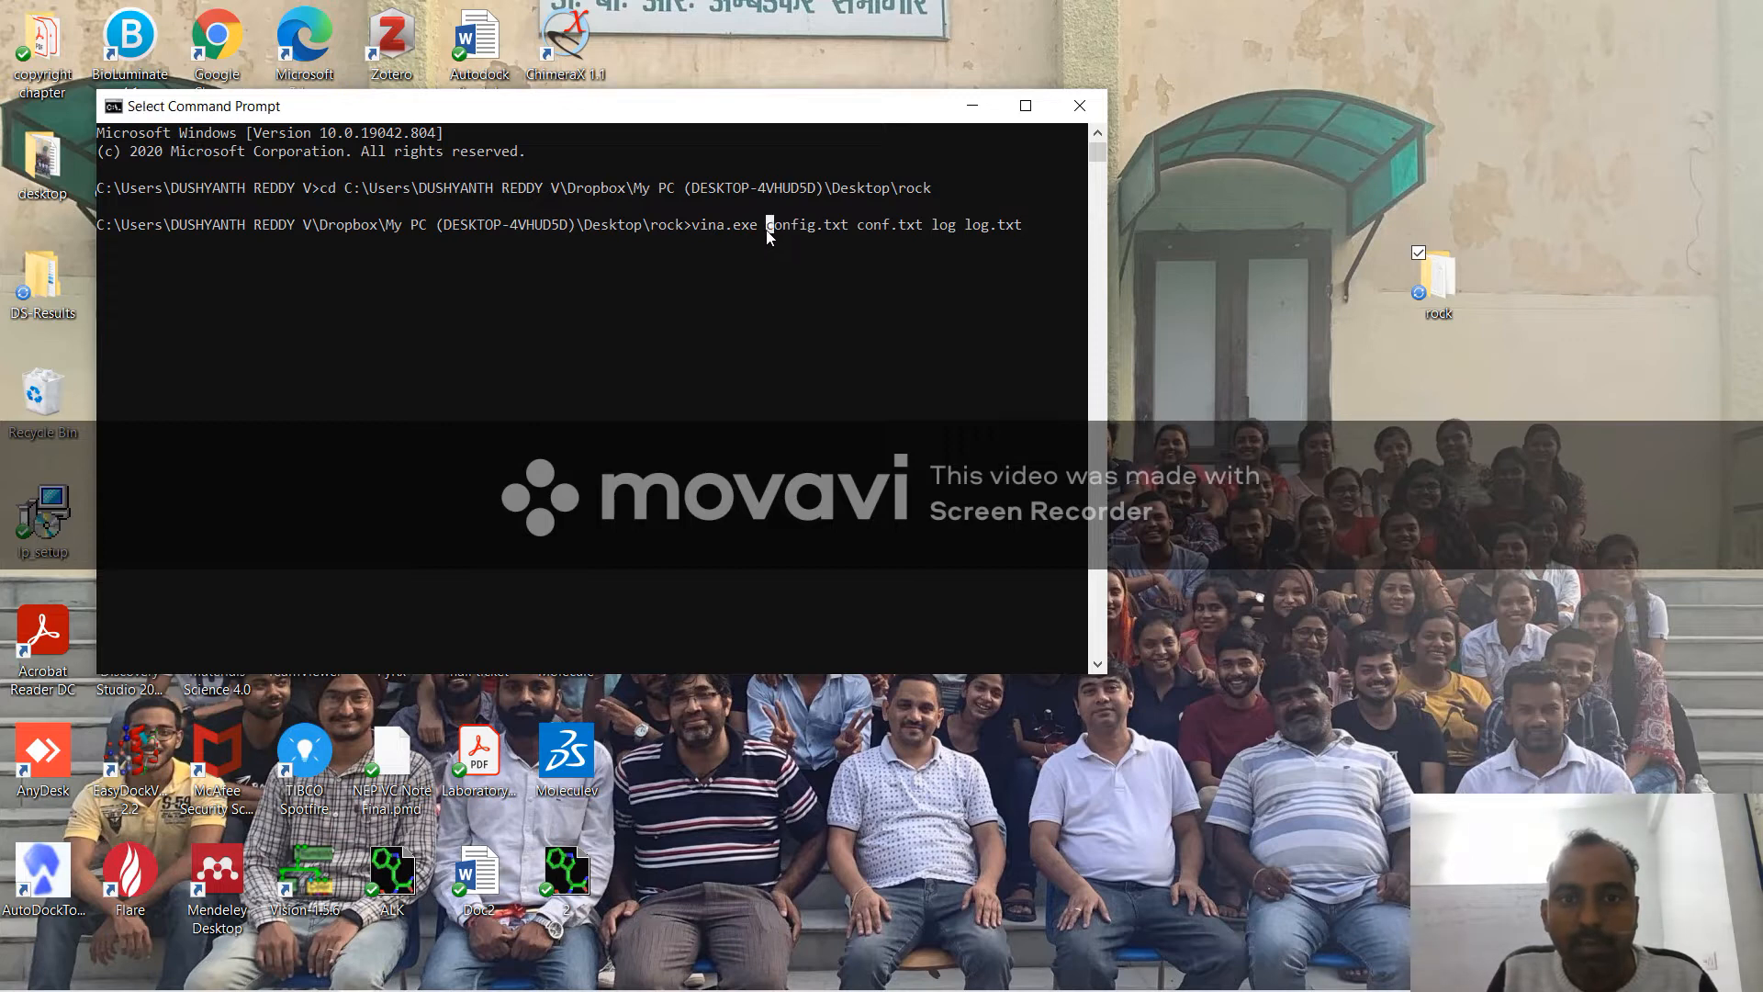
pyautogui.write('-')
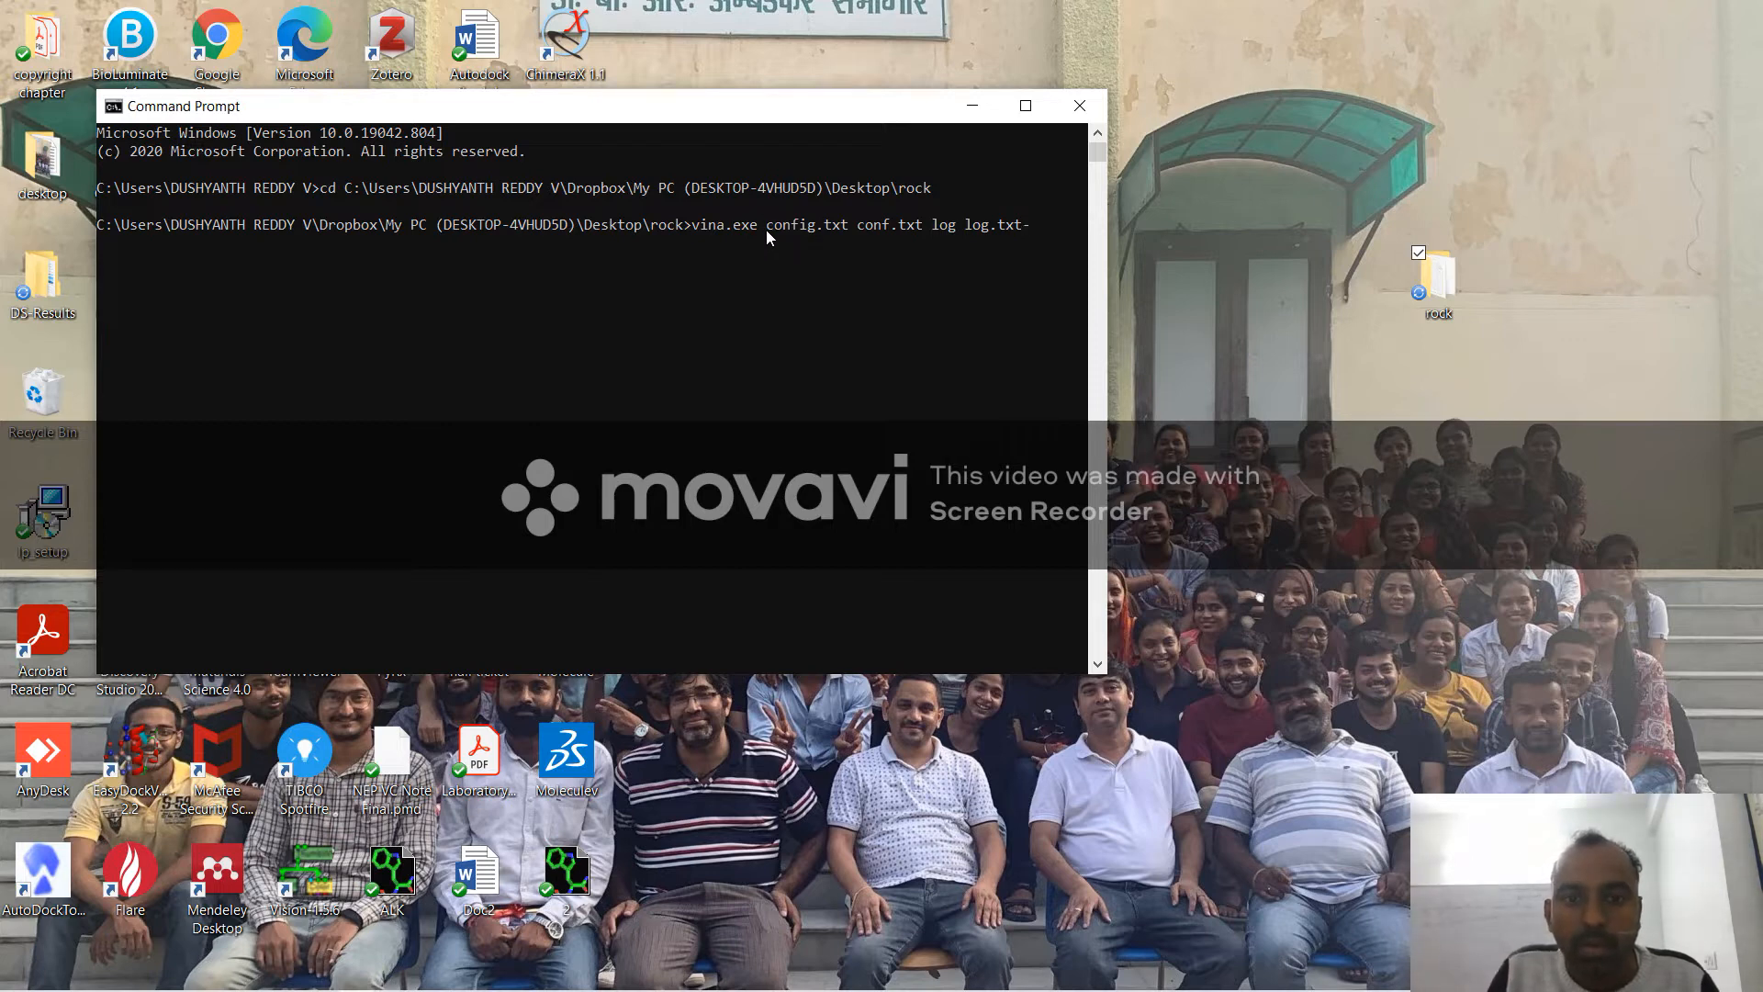
pyautogui.press('BackSpace')
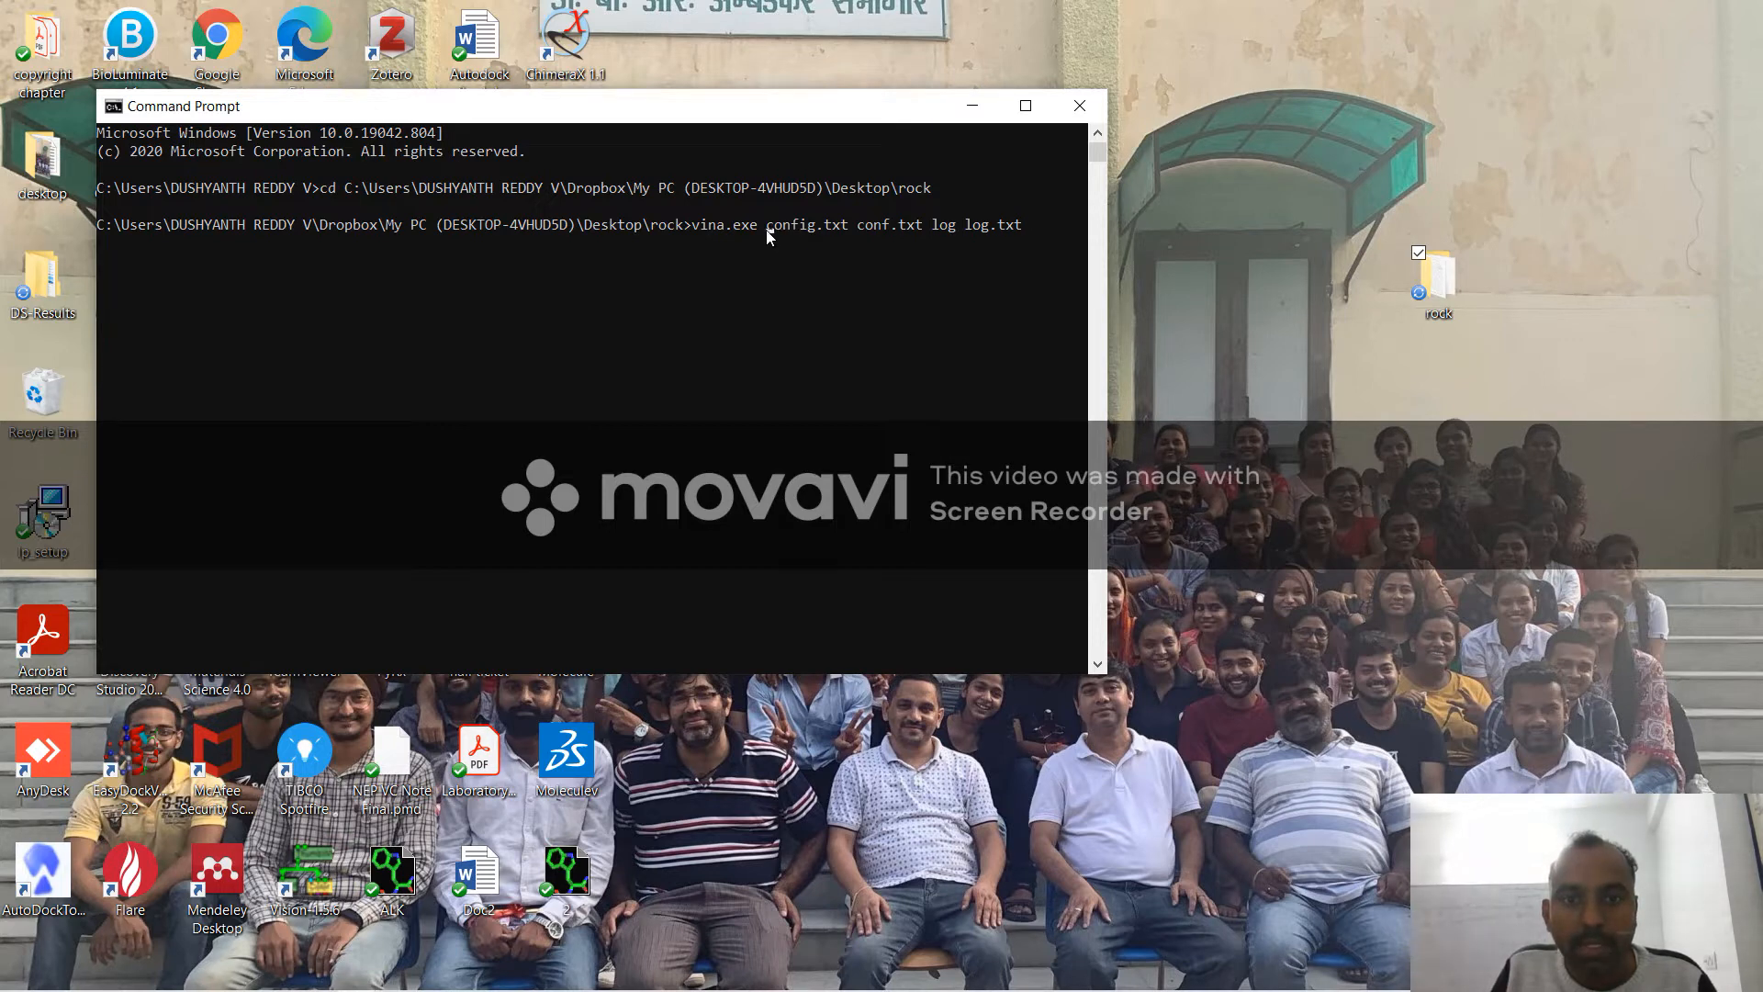
# Step: Try to run the docking command as vina.exe --config.txt conf.txt --log log.txt, adding double dashes before config.txt and log
pyautogui.write('-')
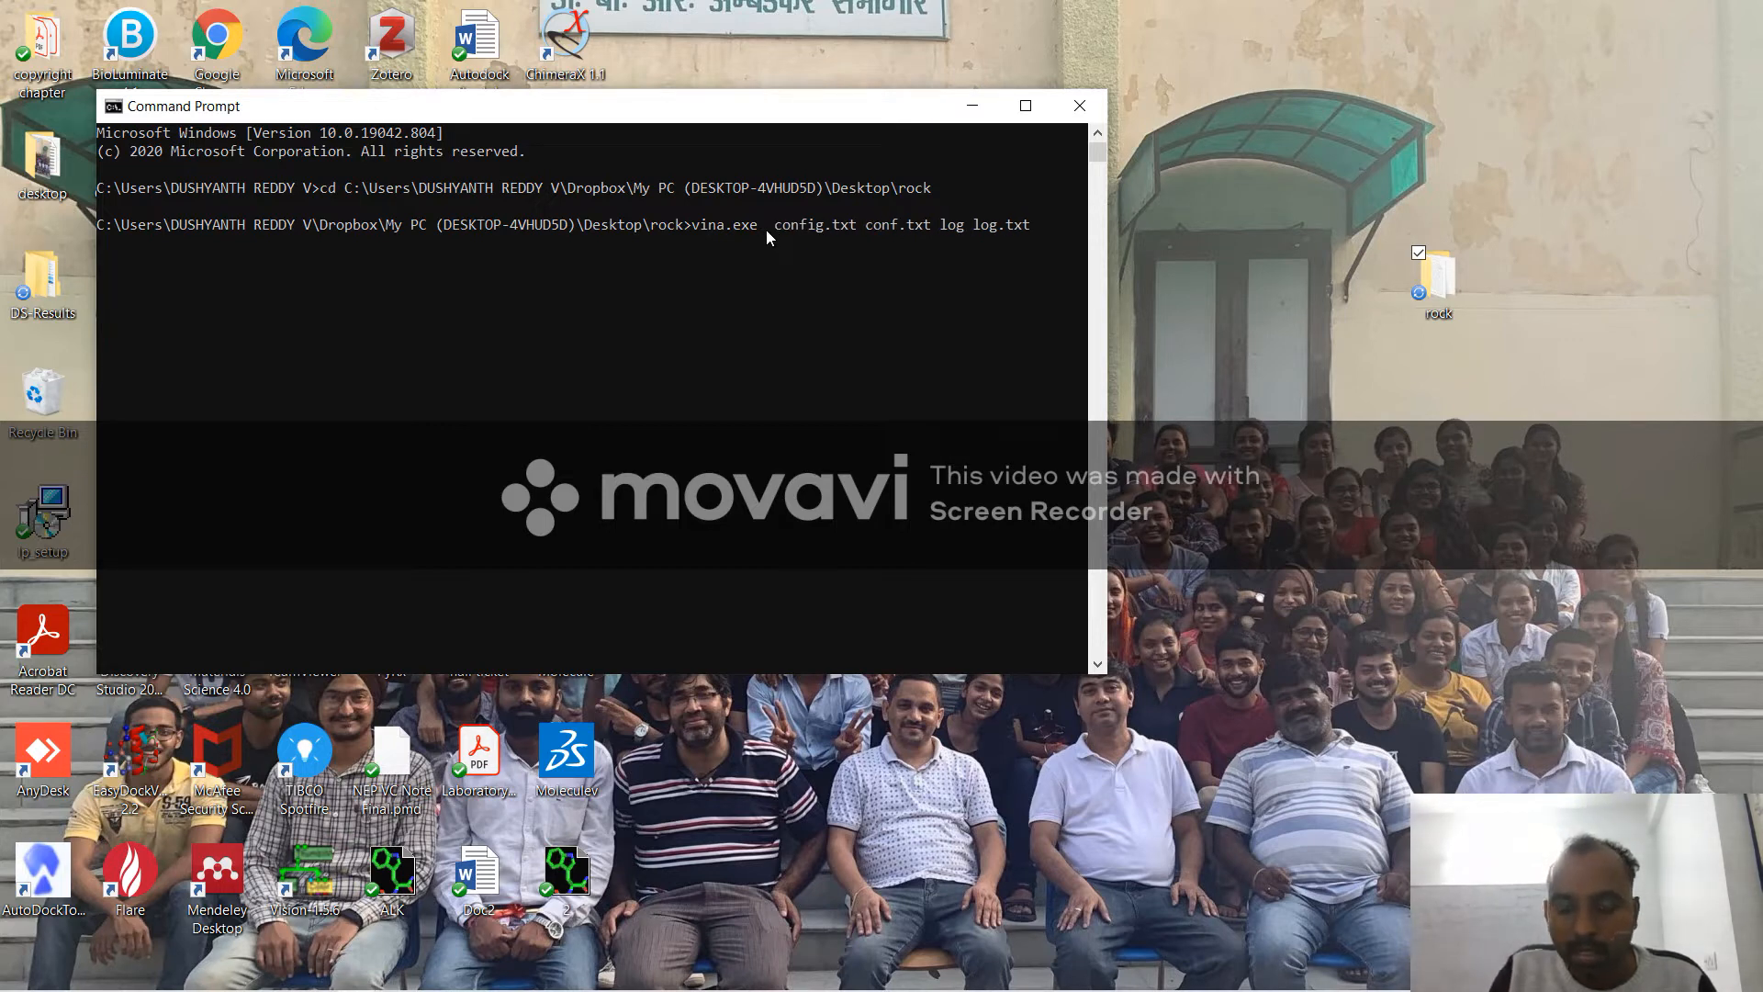
pyautogui.write('-')
pyautogui.press('BackSpace')
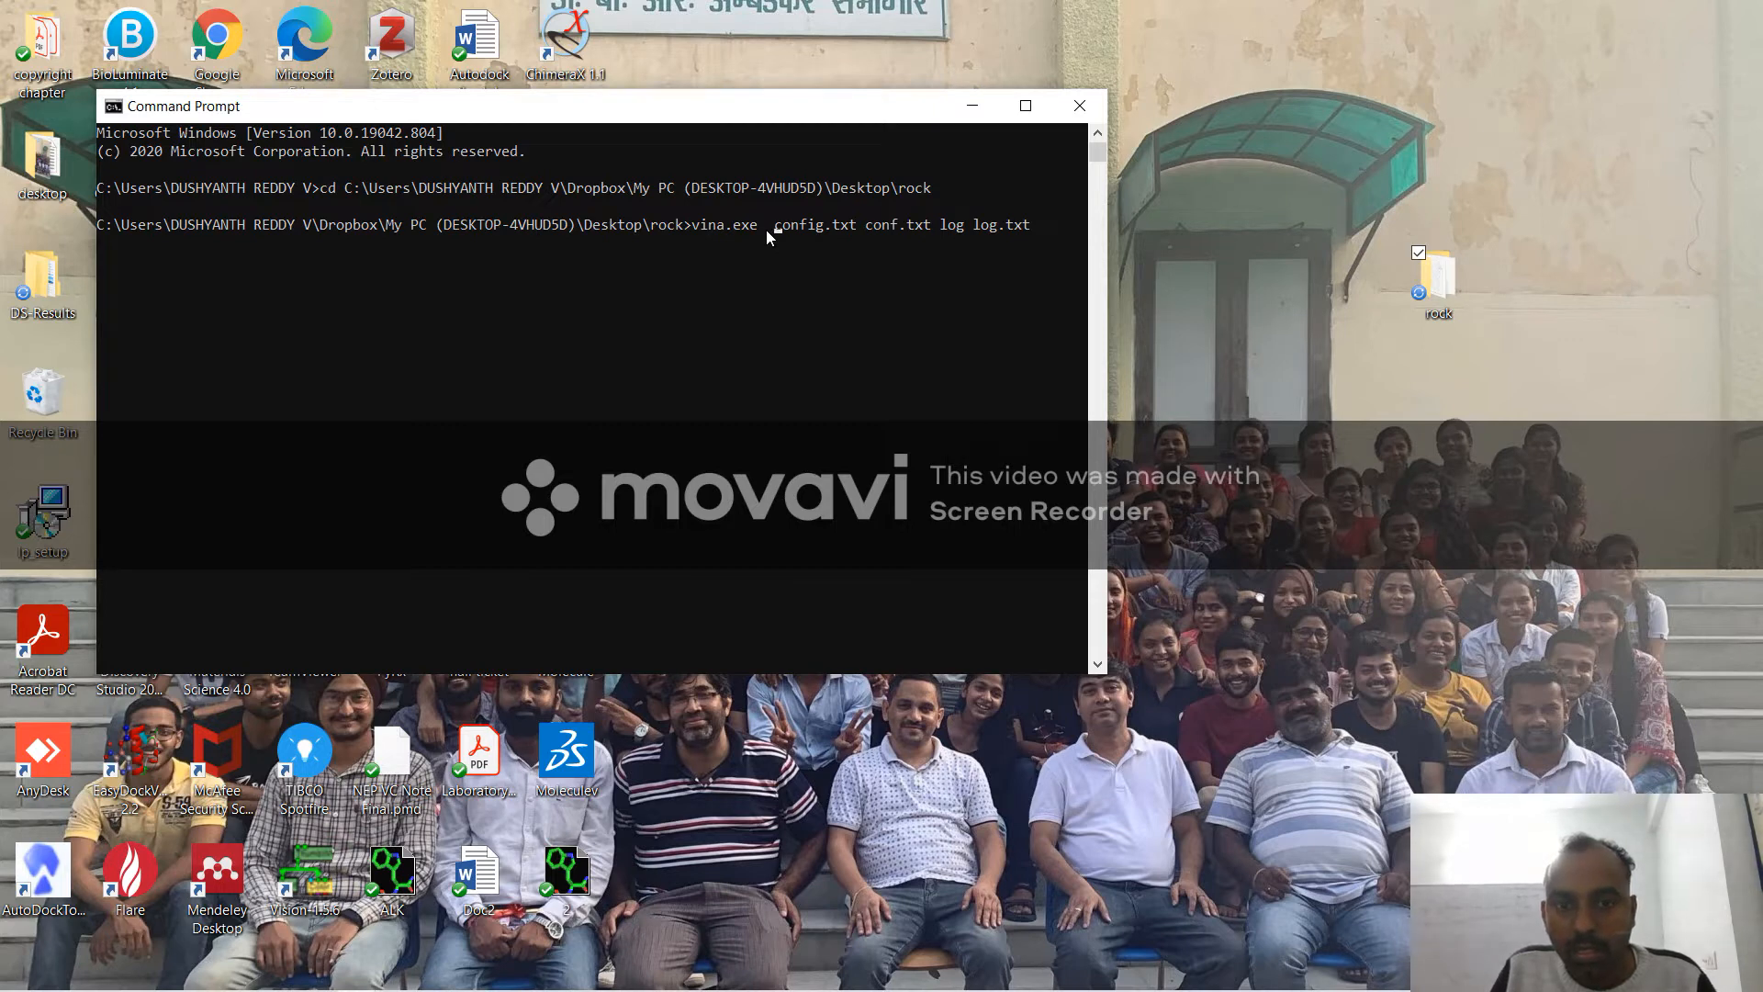
pyautogui.write('--')
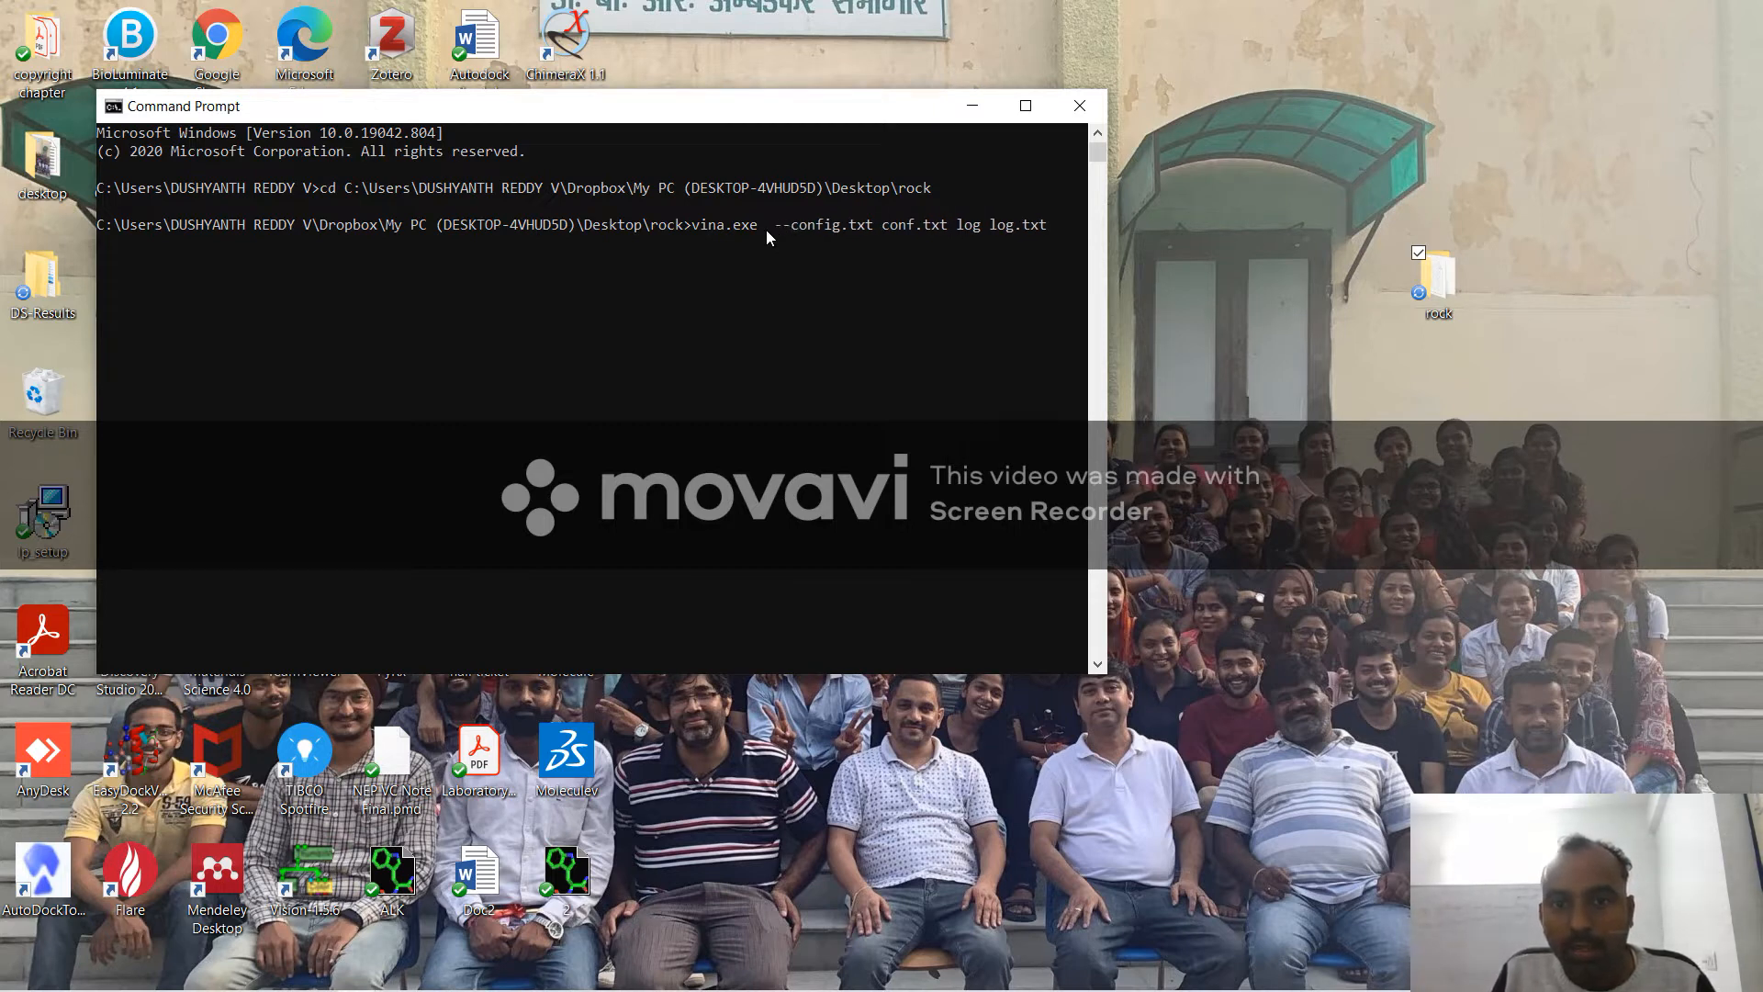
pyautogui.press('Right')
pyautogui.press('Right')
pyautogui.press('Right')
pyautogui.press('Right')
pyautogui.press('Right')
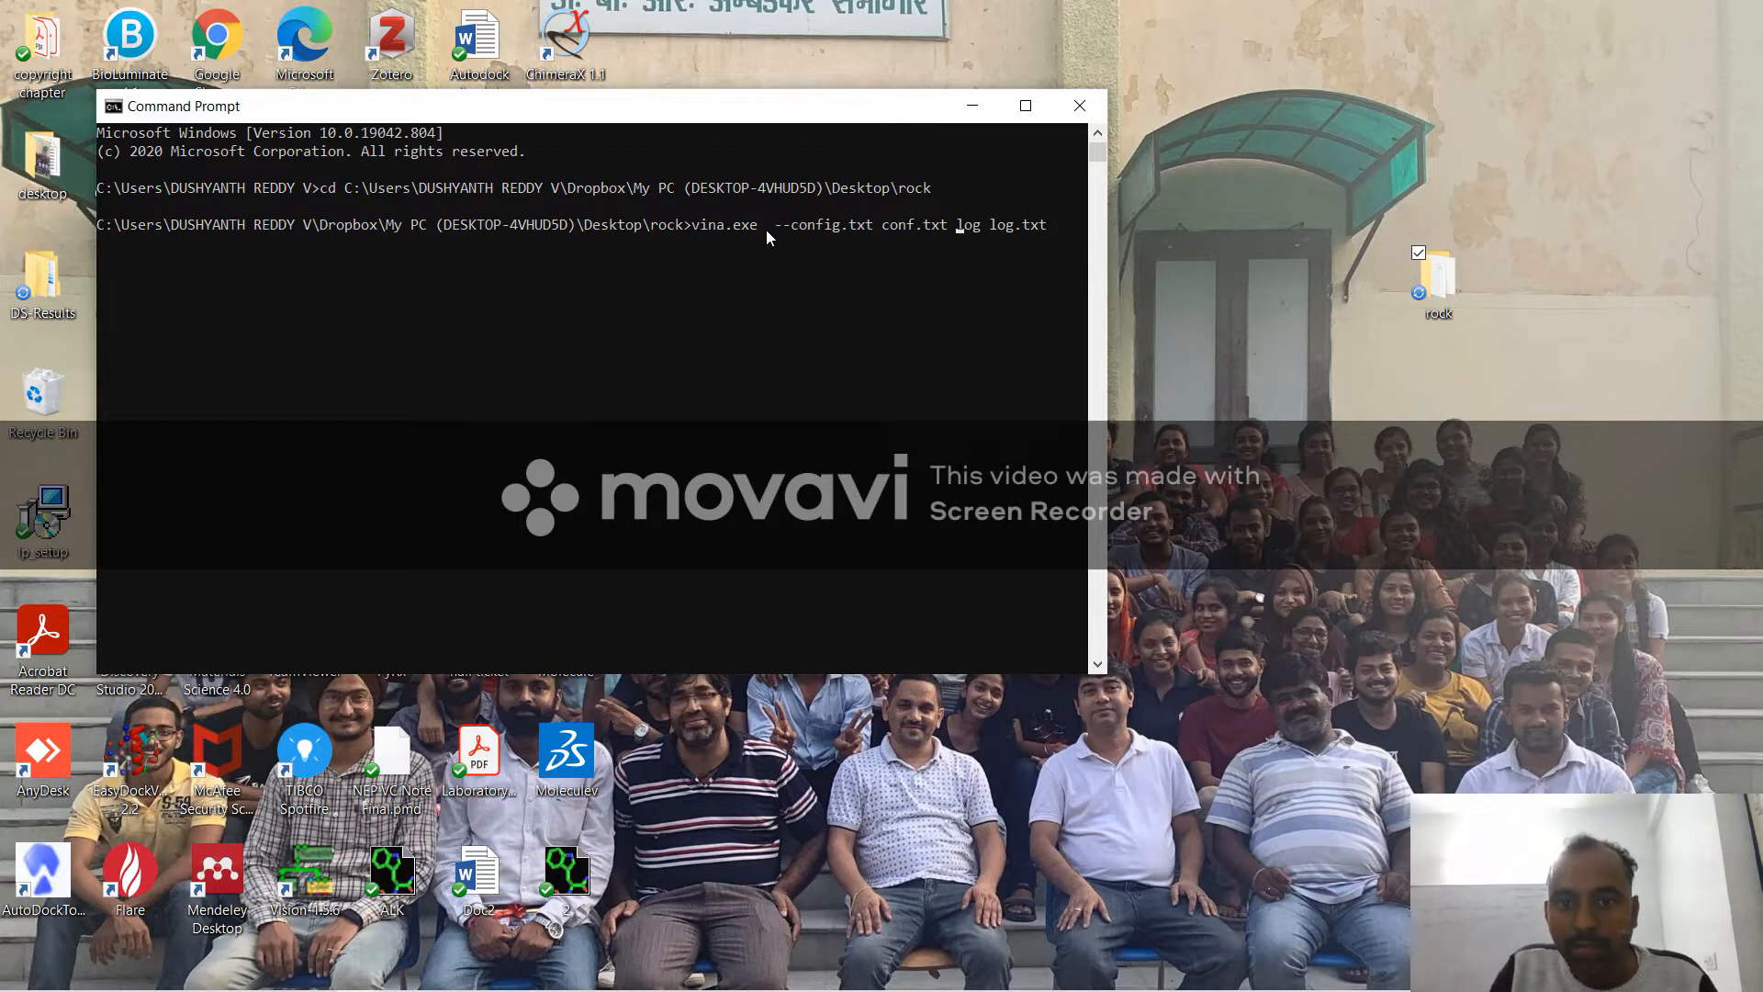
pyautogui.write('--')
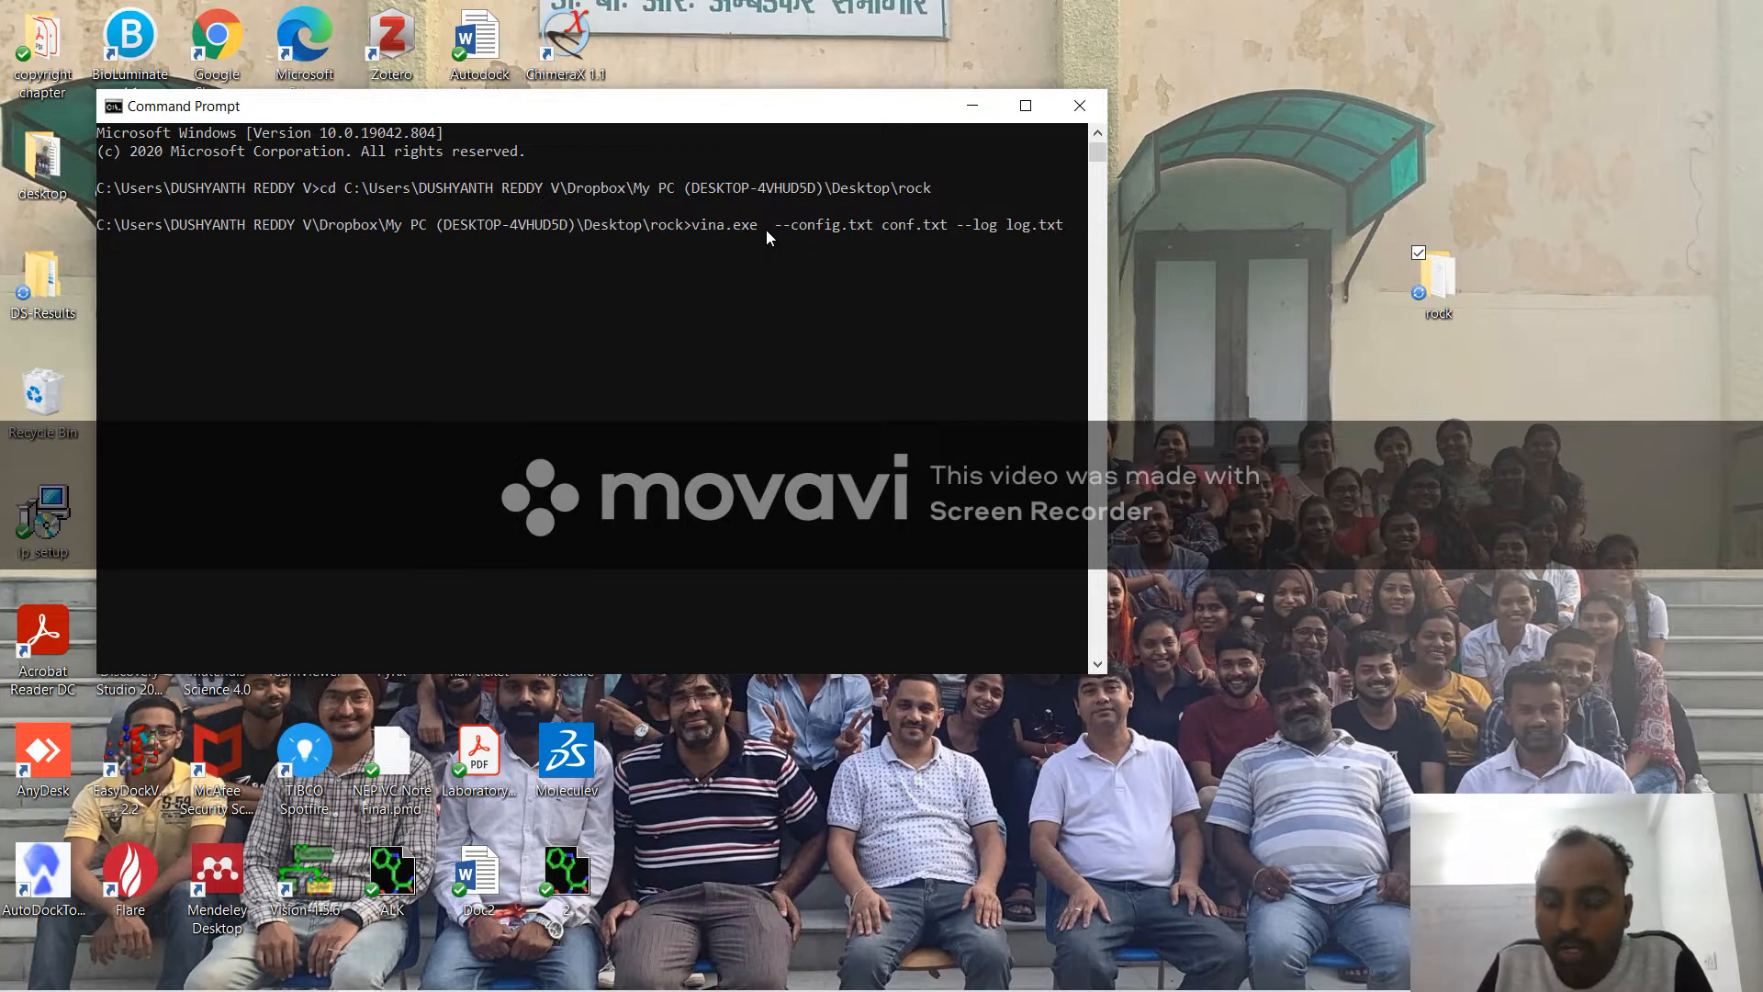
pyautogui.press('Return')
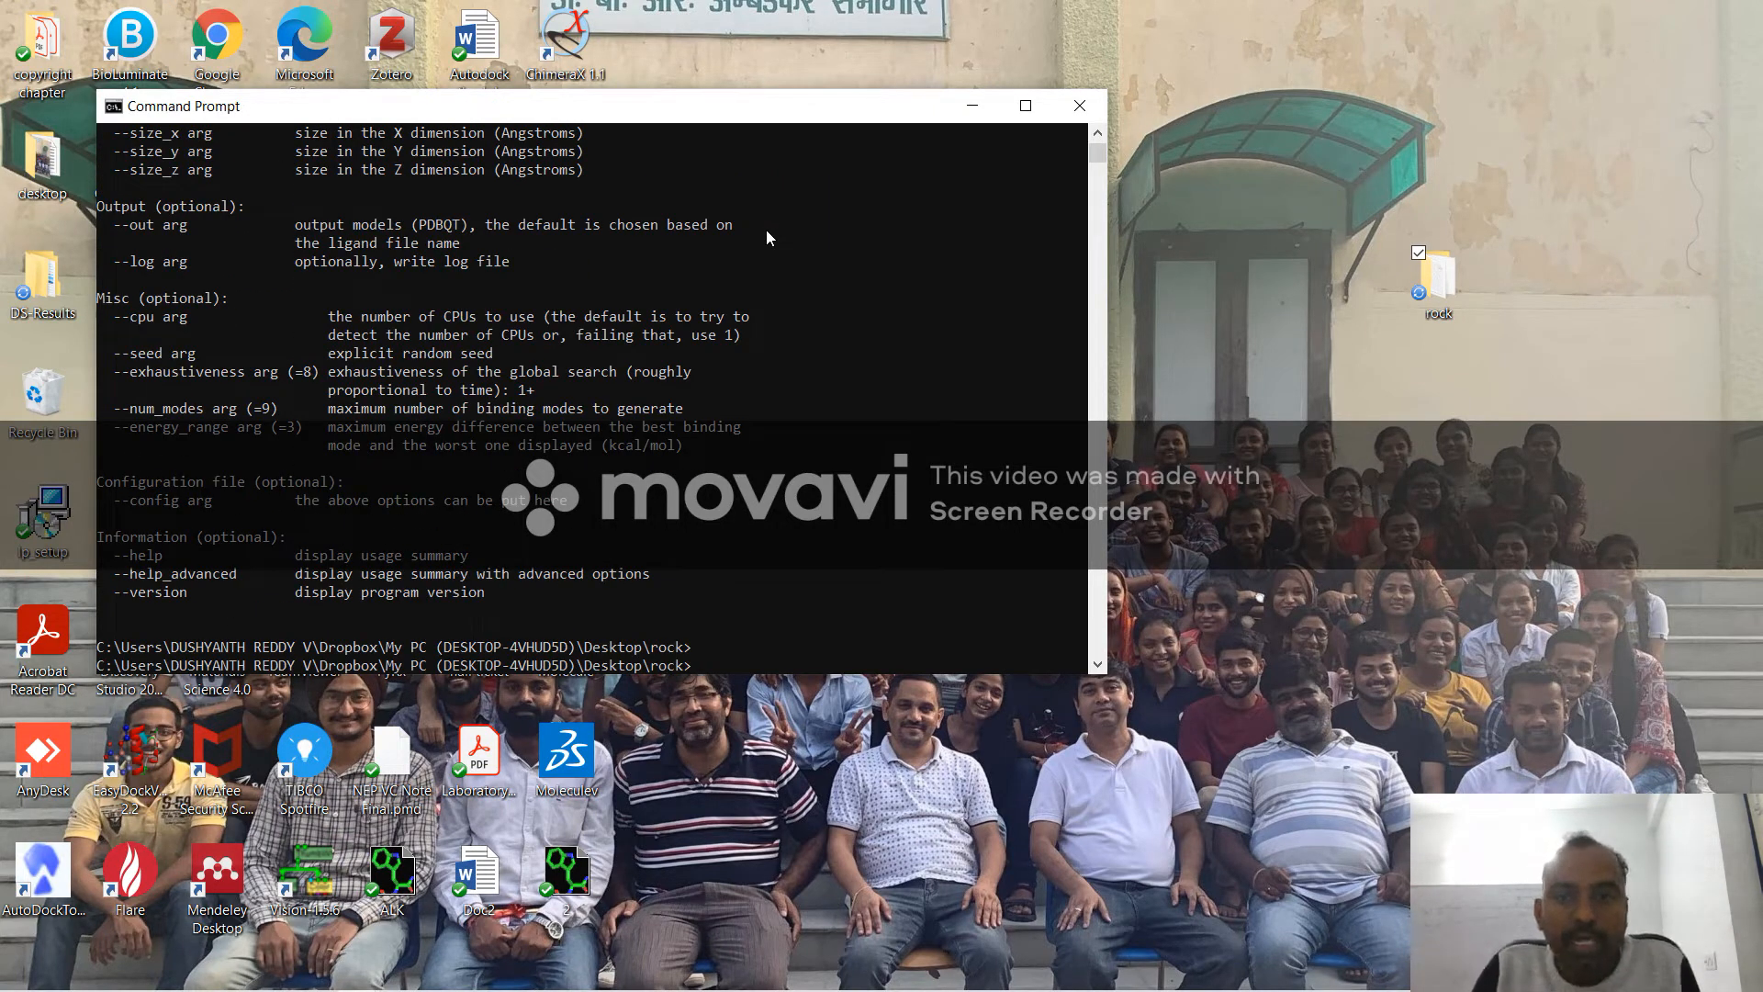
# Step: Review the command's output and try to rerun it as vina.exe -config.txt conf.txt log log.txt
pyautogui.click(1097, 135)
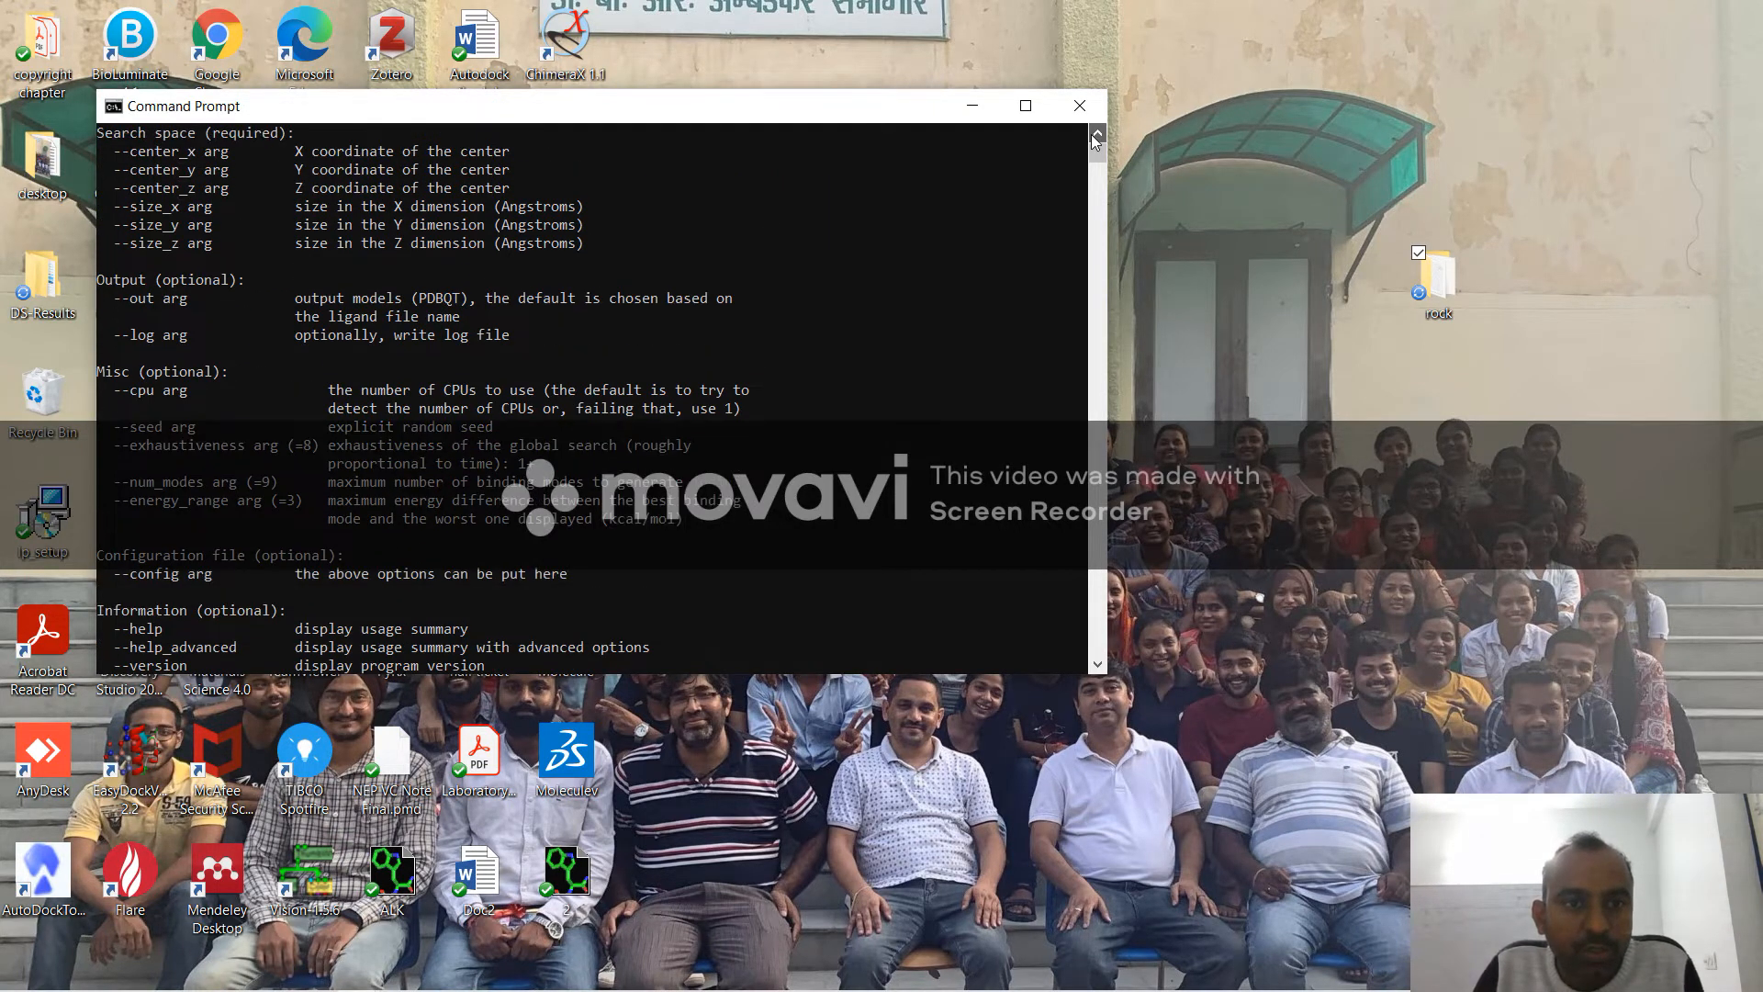
pyautogui.scroll(5, 1097, 135)
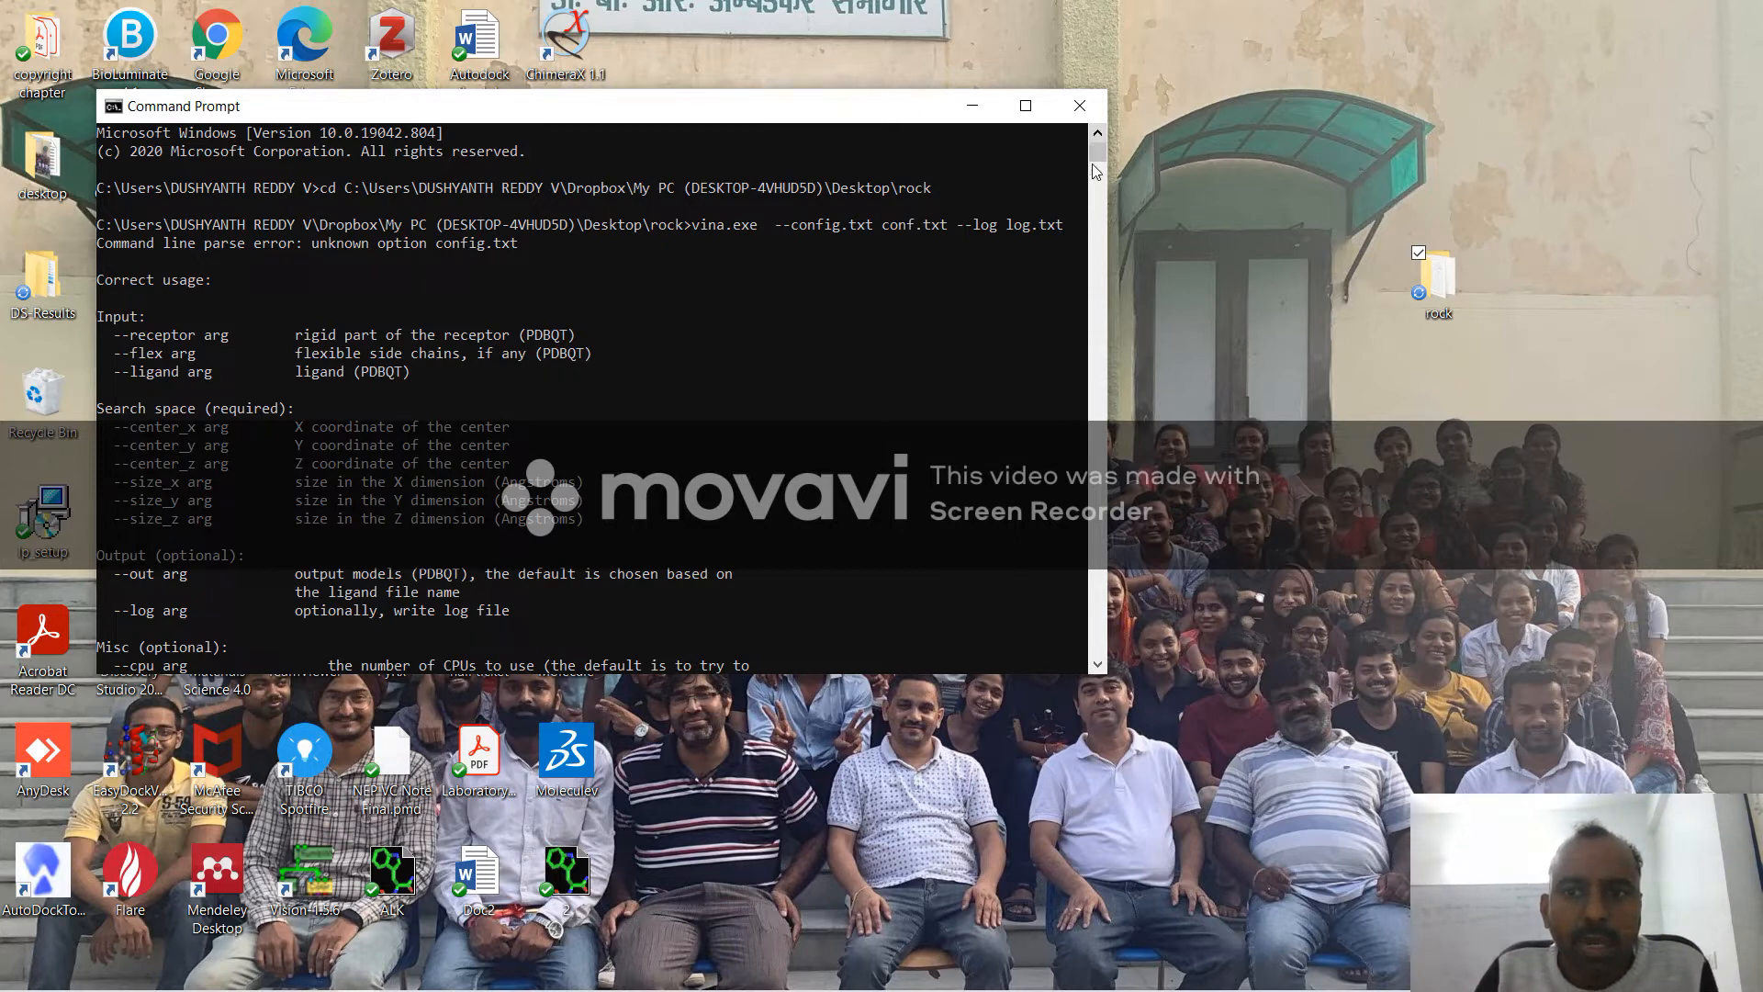
pyautogui.click(1094, 377)
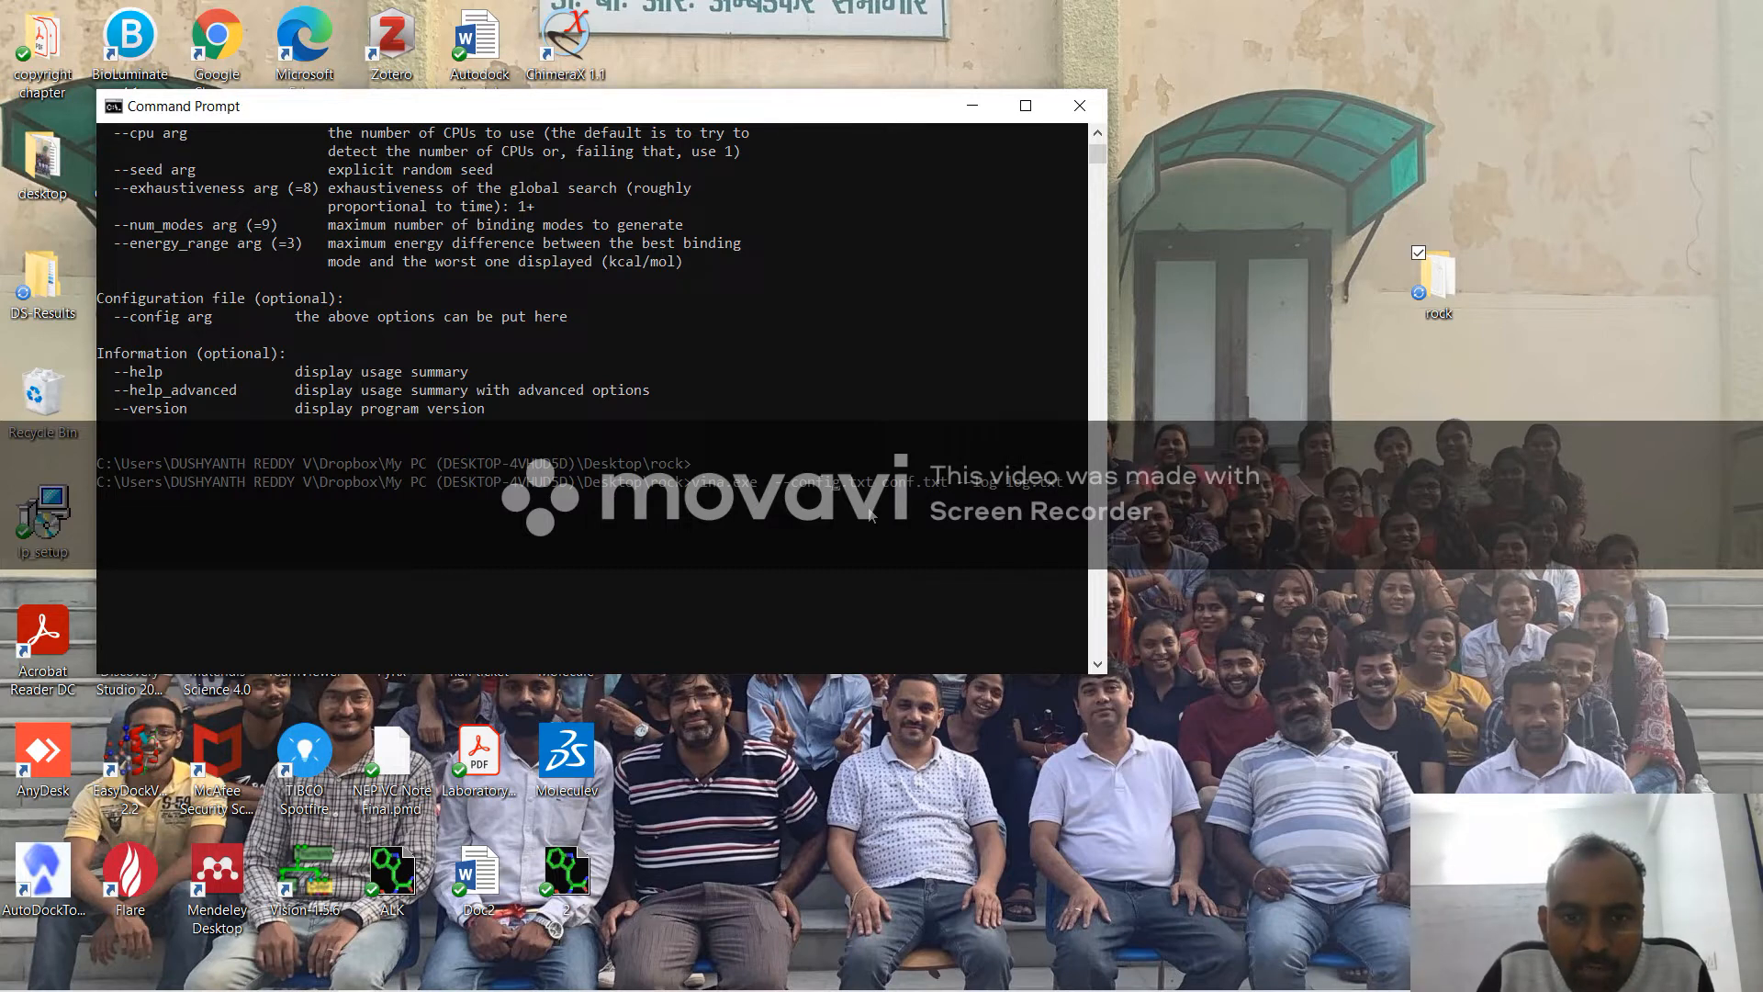
pyautogui.press('BackSpace')
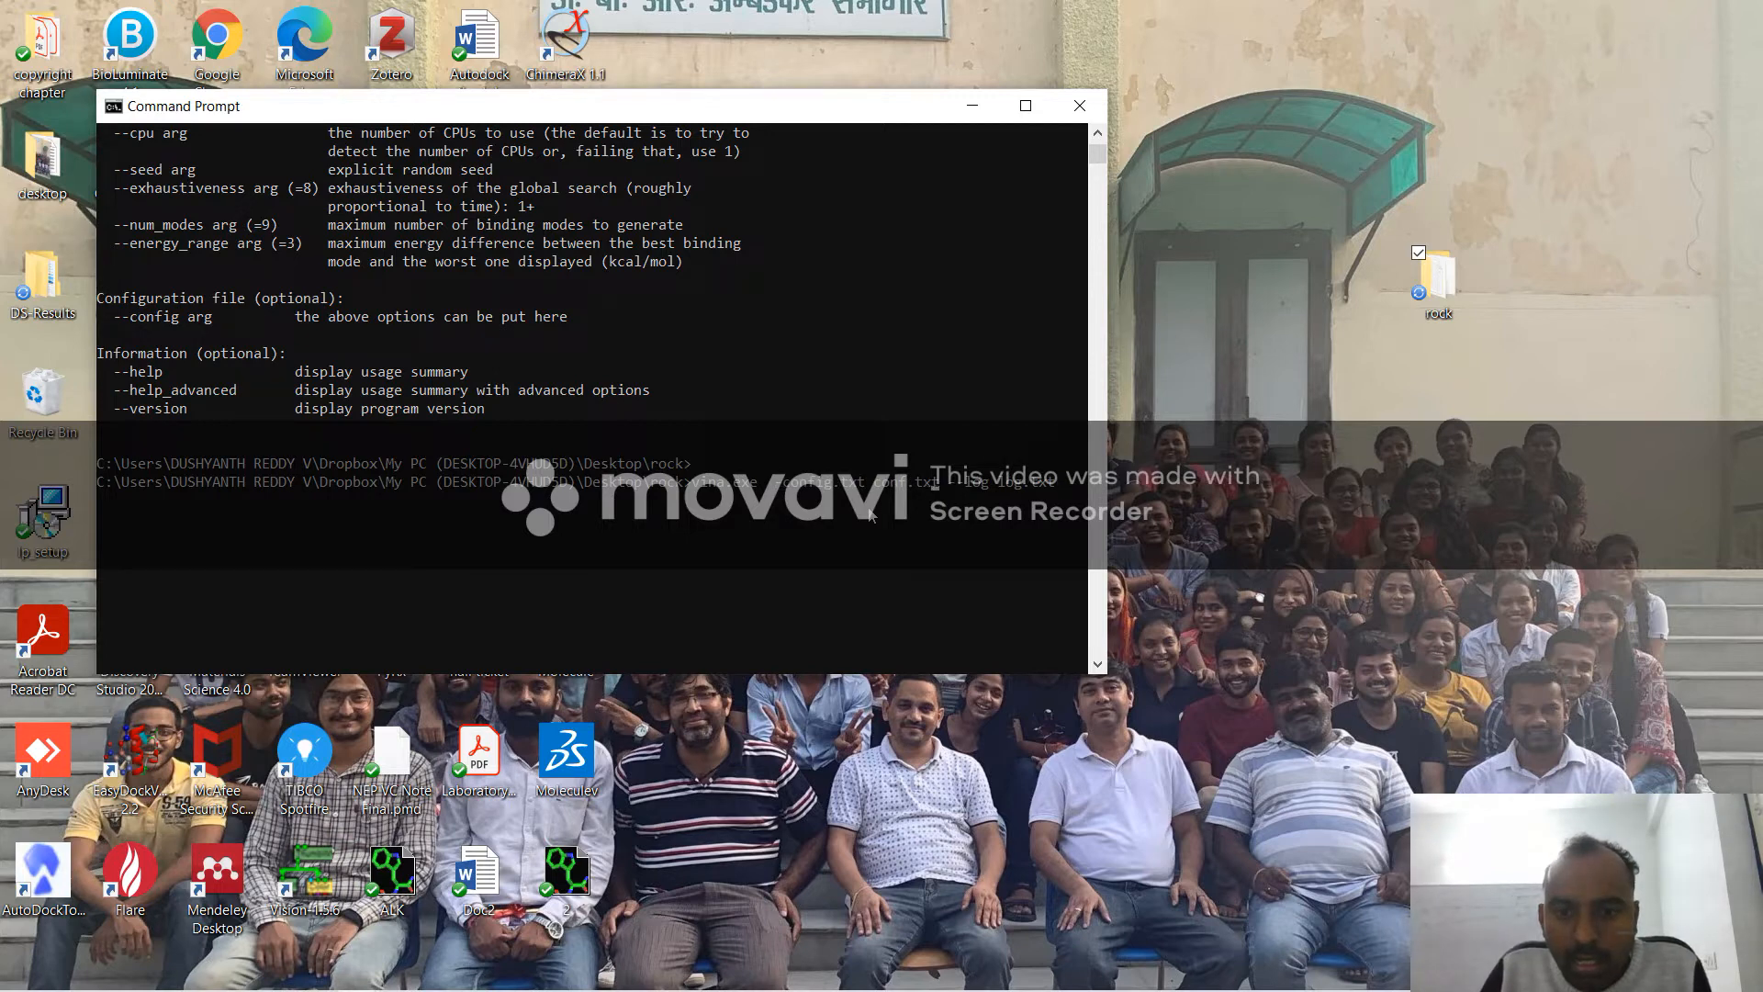
pyautogui.press('BackSpace')
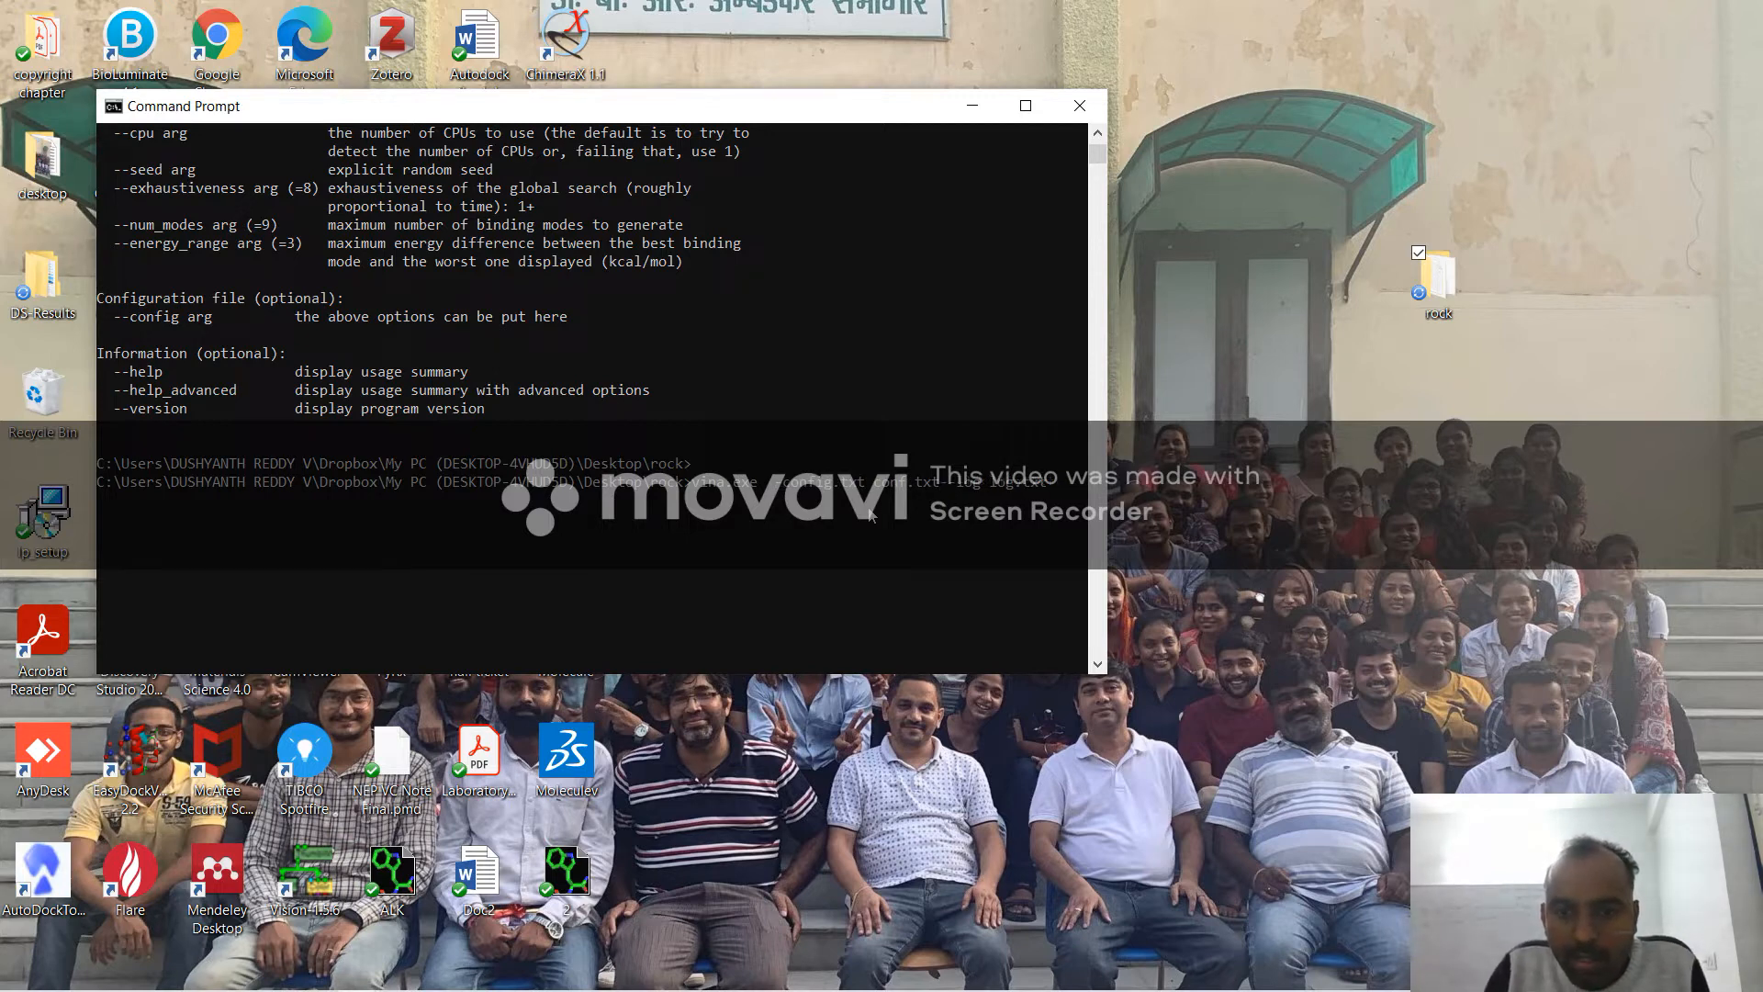
pyautogui.press('BackSpace')
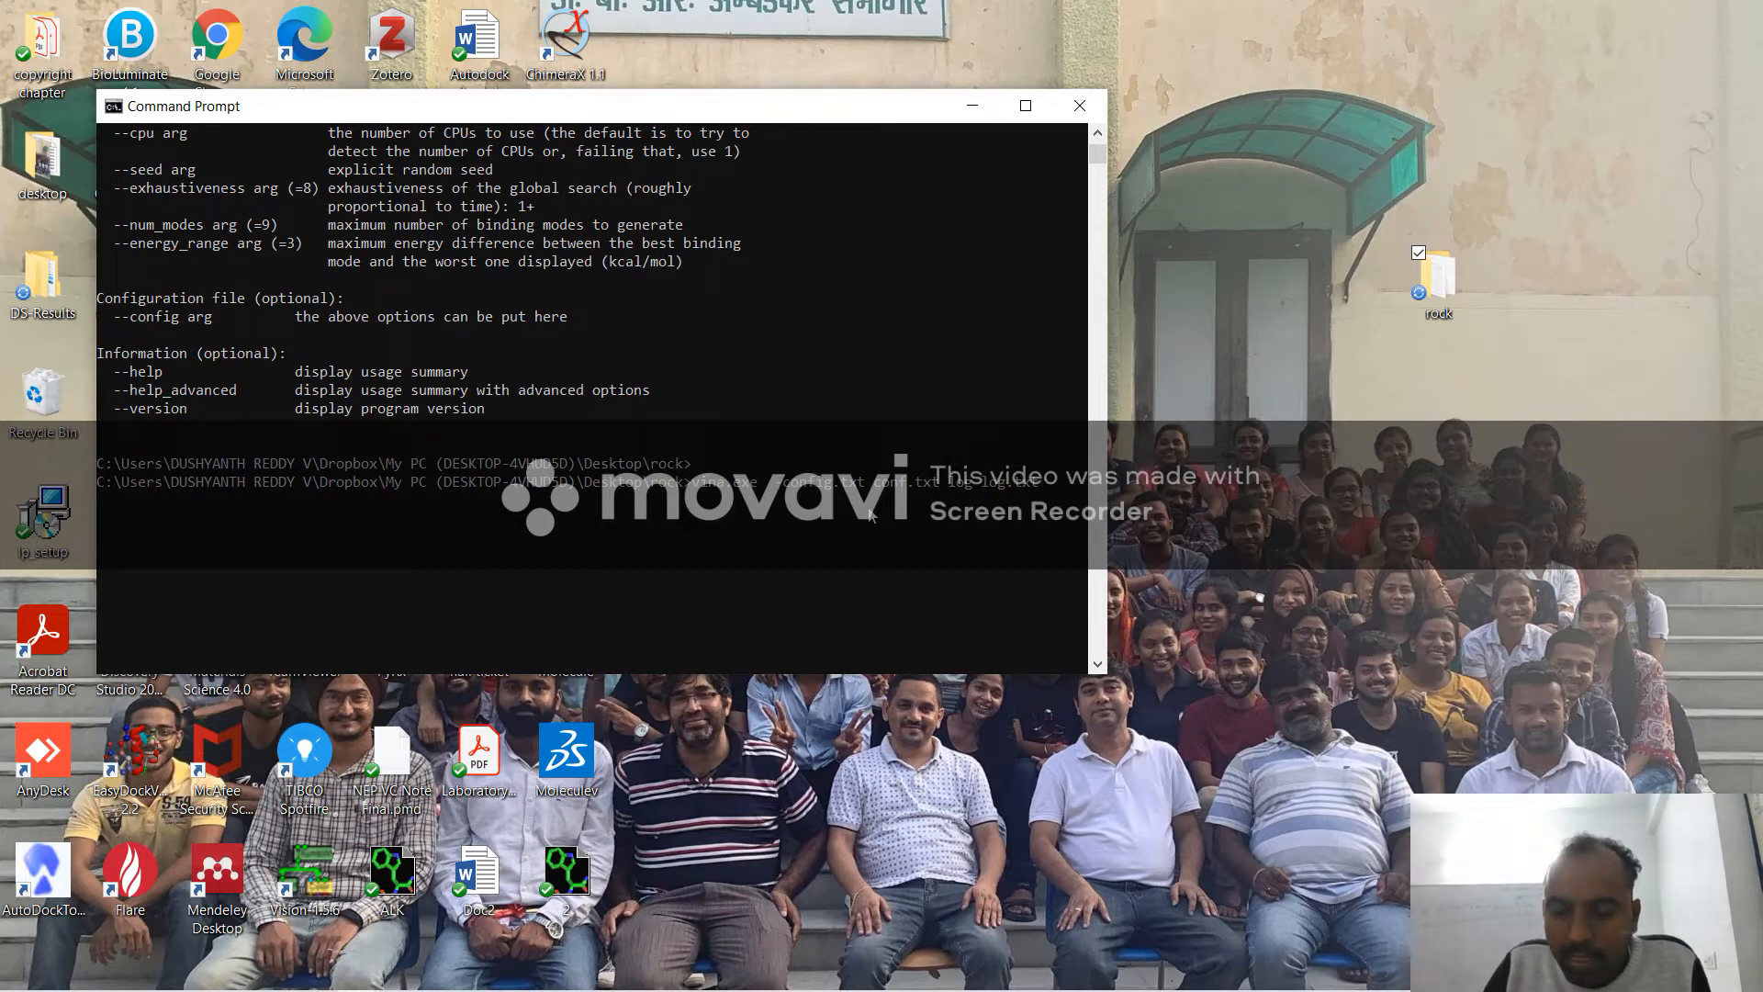
pyautogui.press('Return')
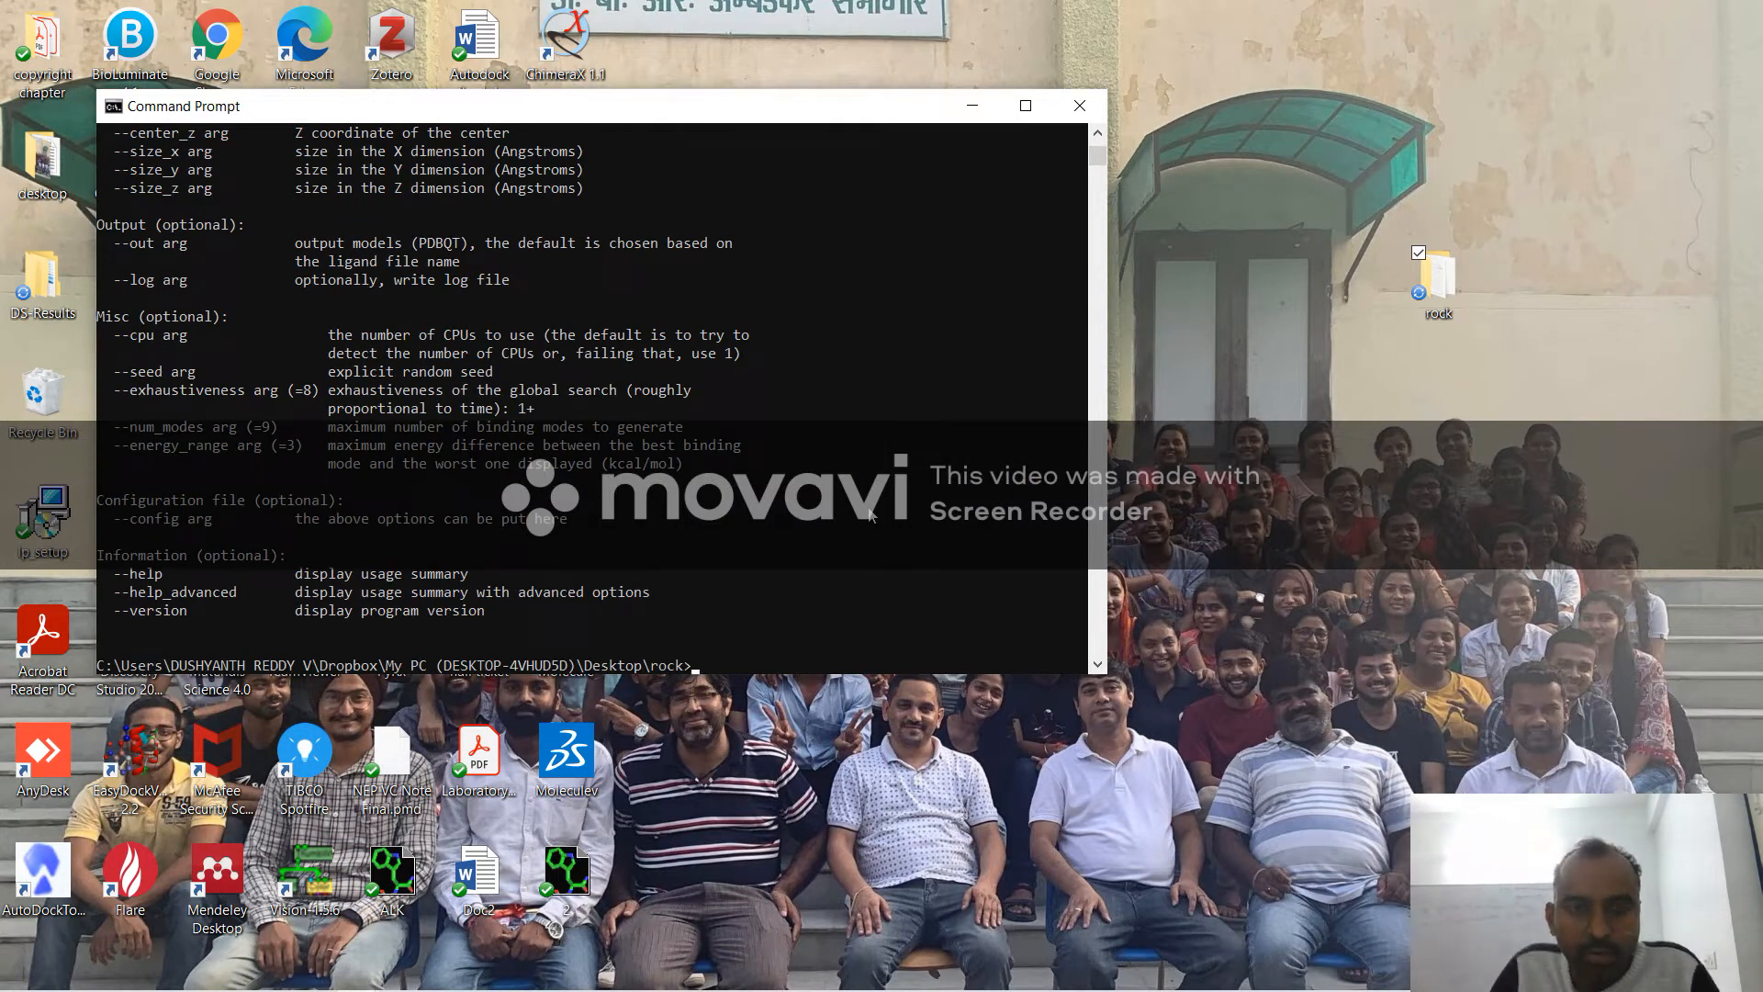
# Step: Open the Autodock methodology document from the desktop and copy the vina.exe command with the config and log options from item 19
pyautogui.click(493, 60)
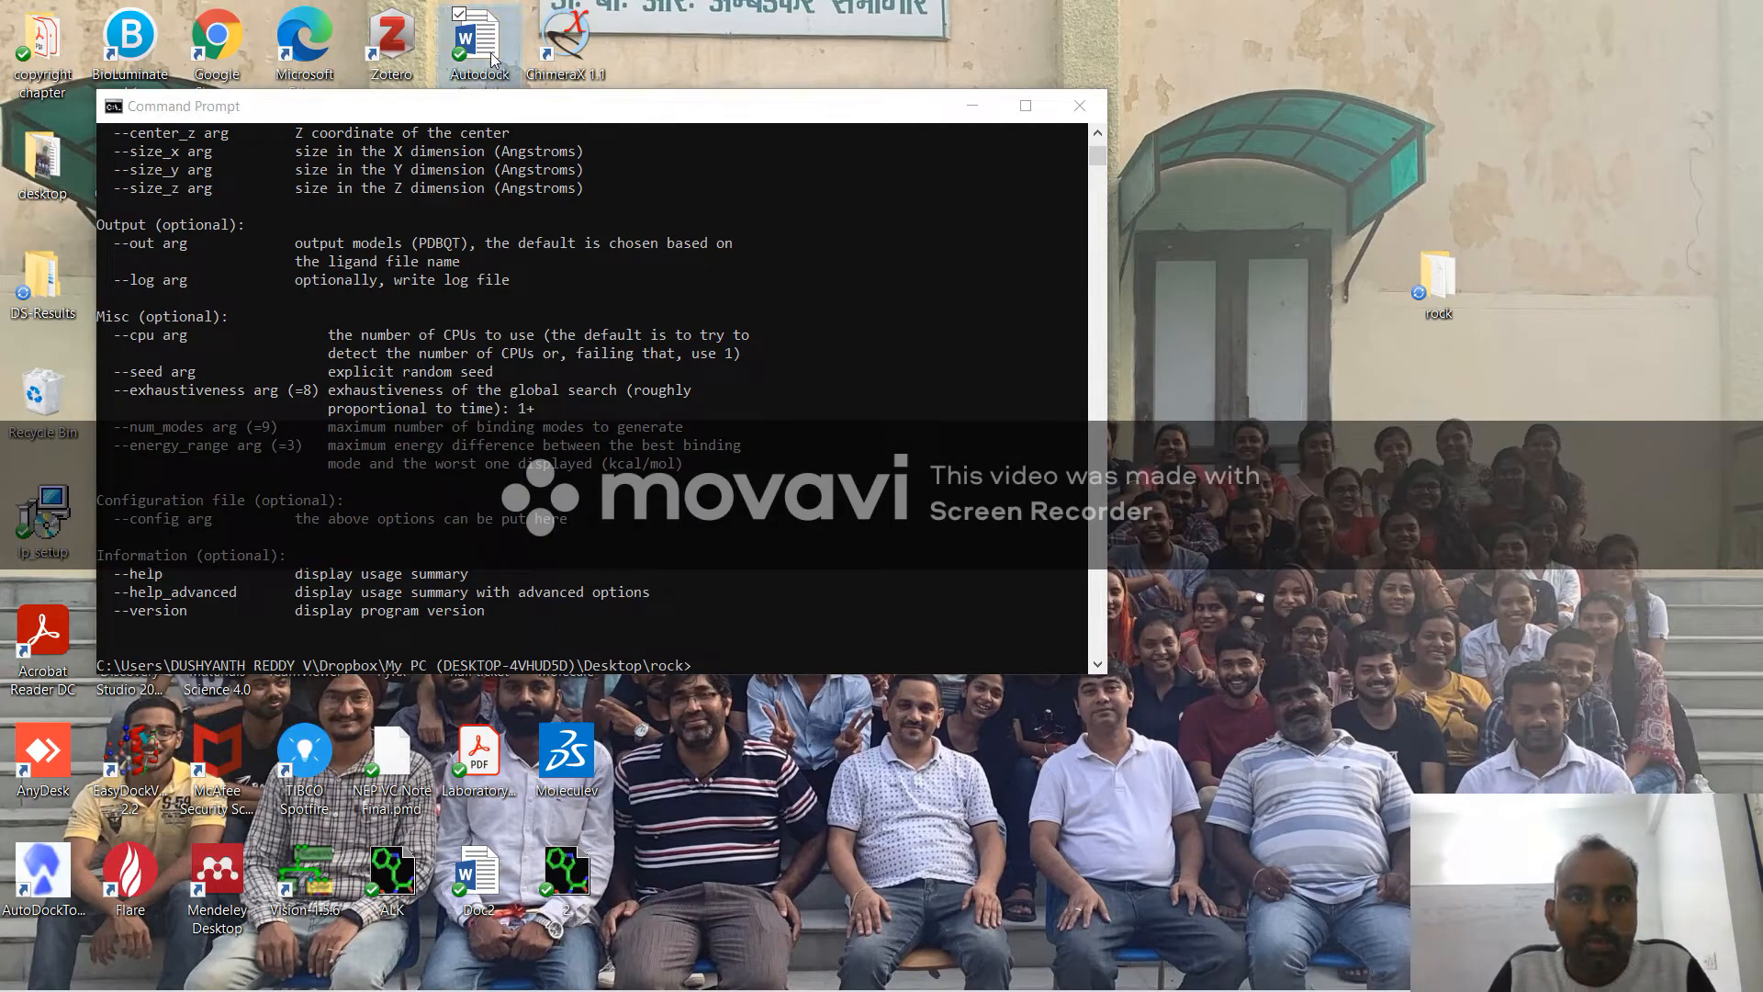
pyautogui.doubleClick(493, 60)
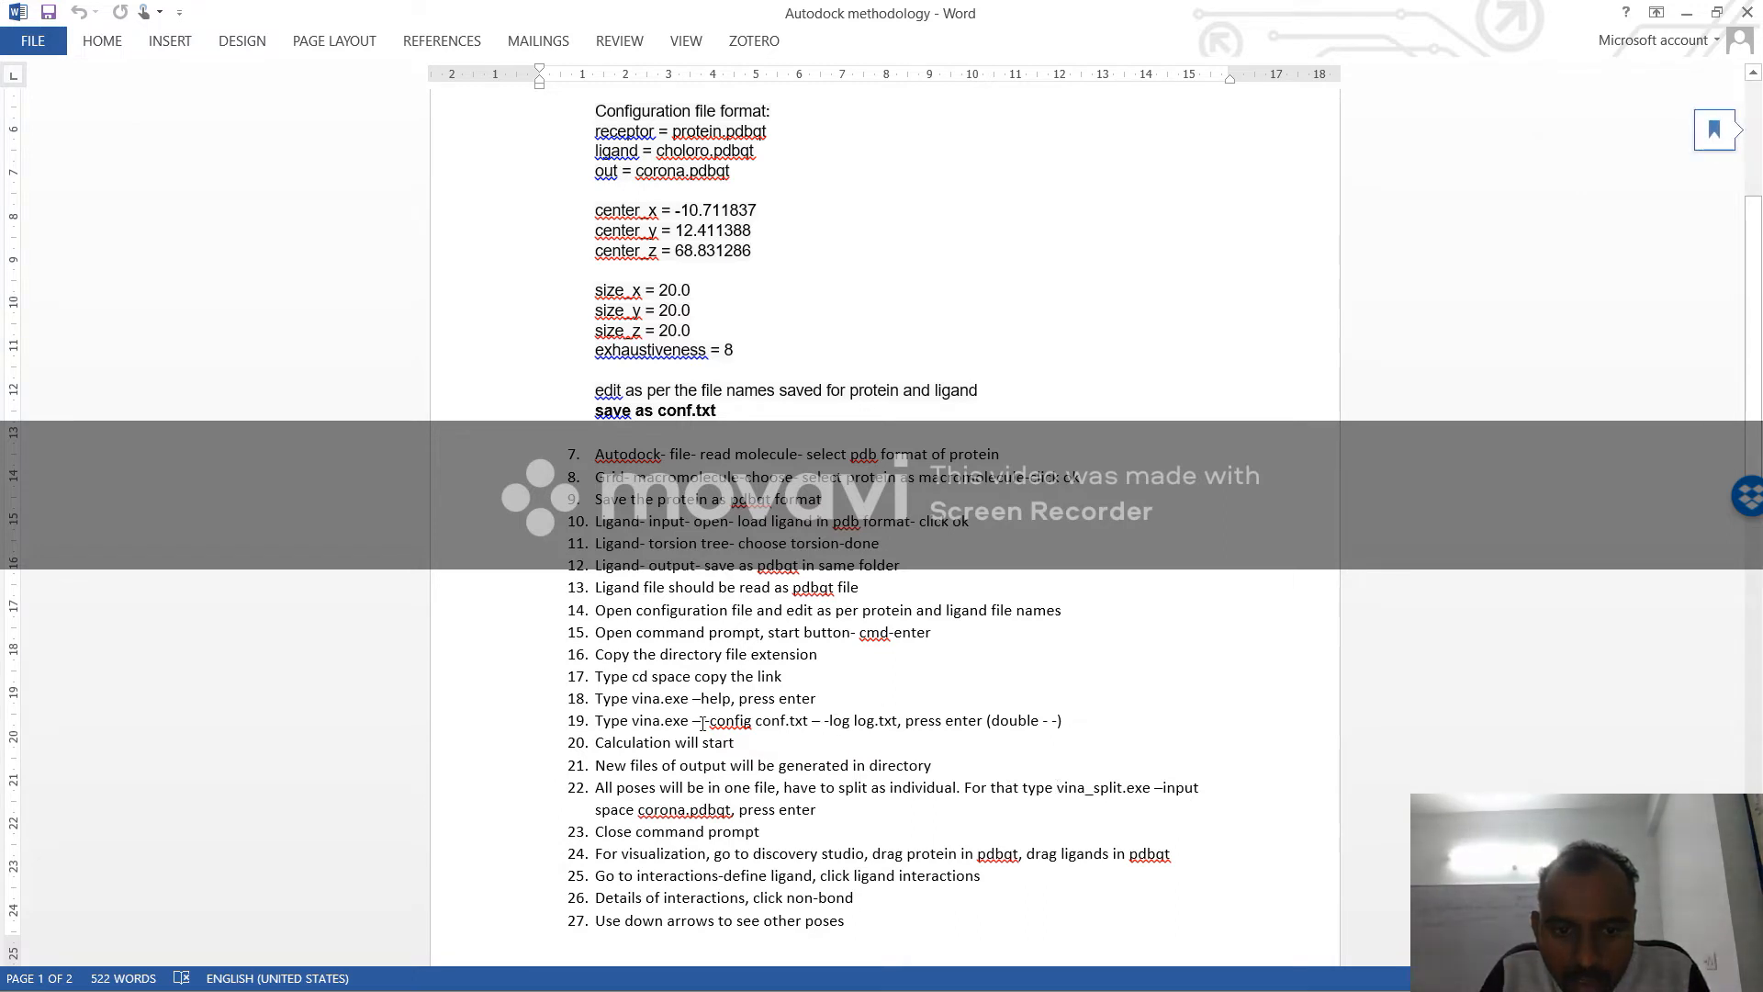
pyautogui.moveTo(704, 722); pyautogui.dragTo(795, 740)
pyautogui.click(794, 738)
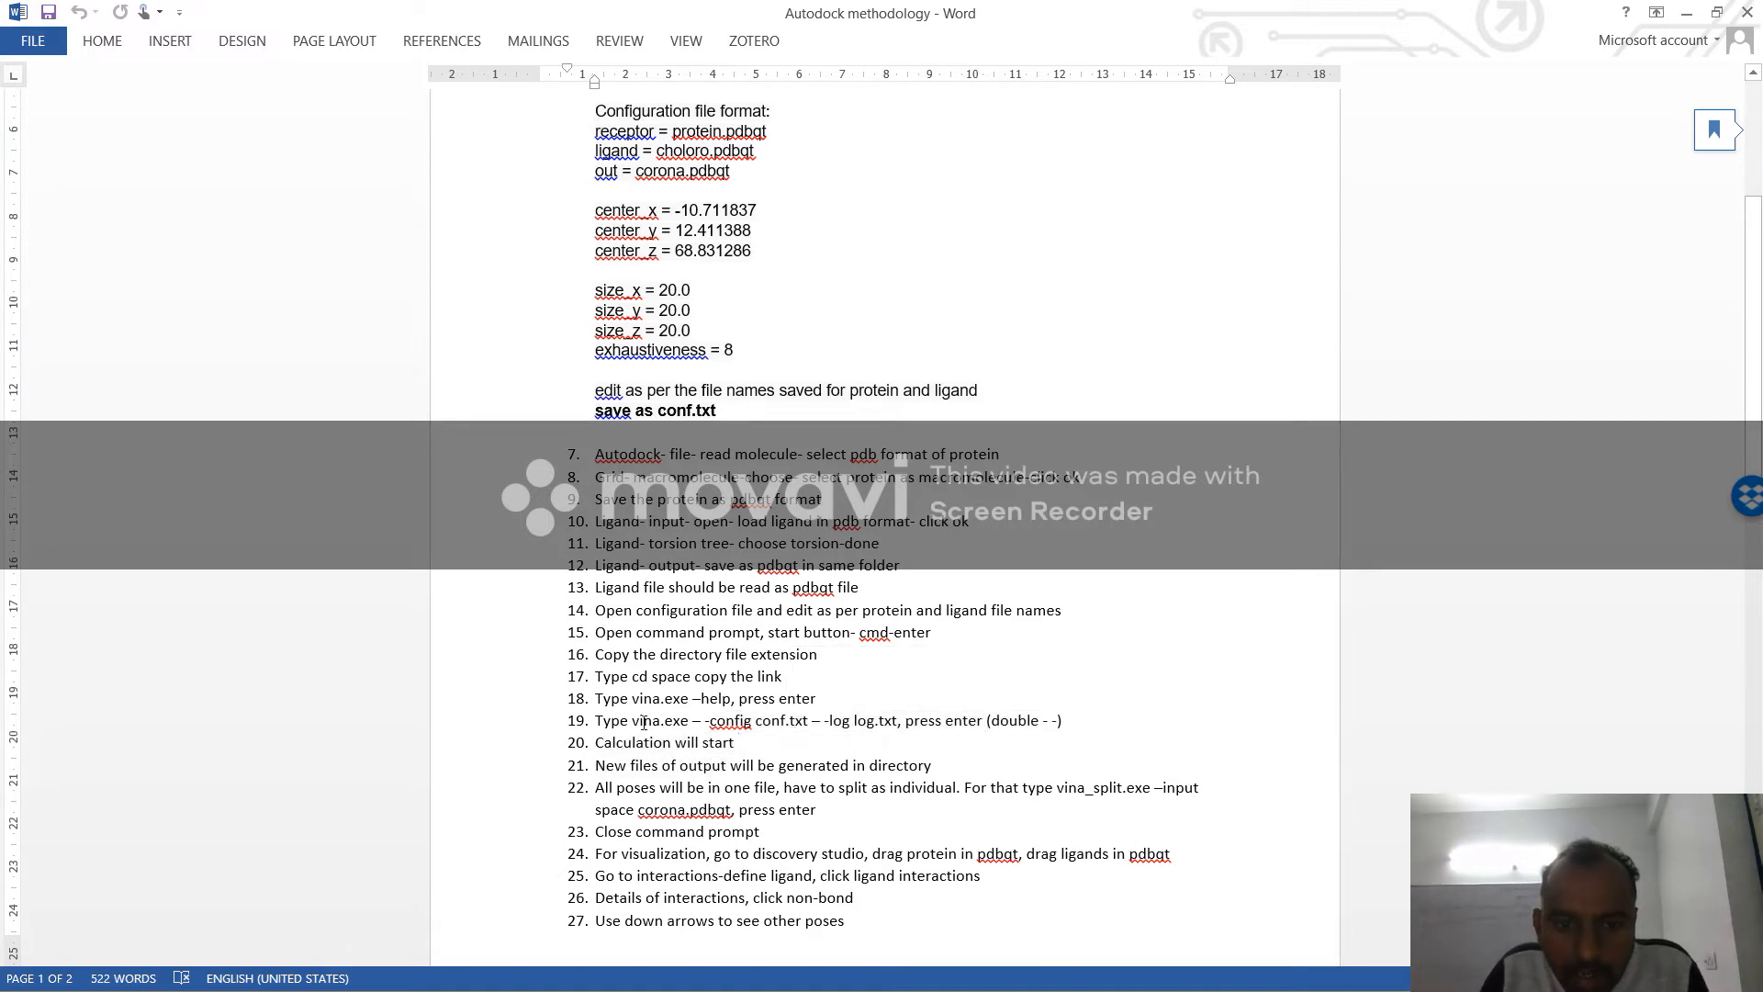
pyautogui.moveTo(632, 721); pyautogui.dragTo(897, 724)
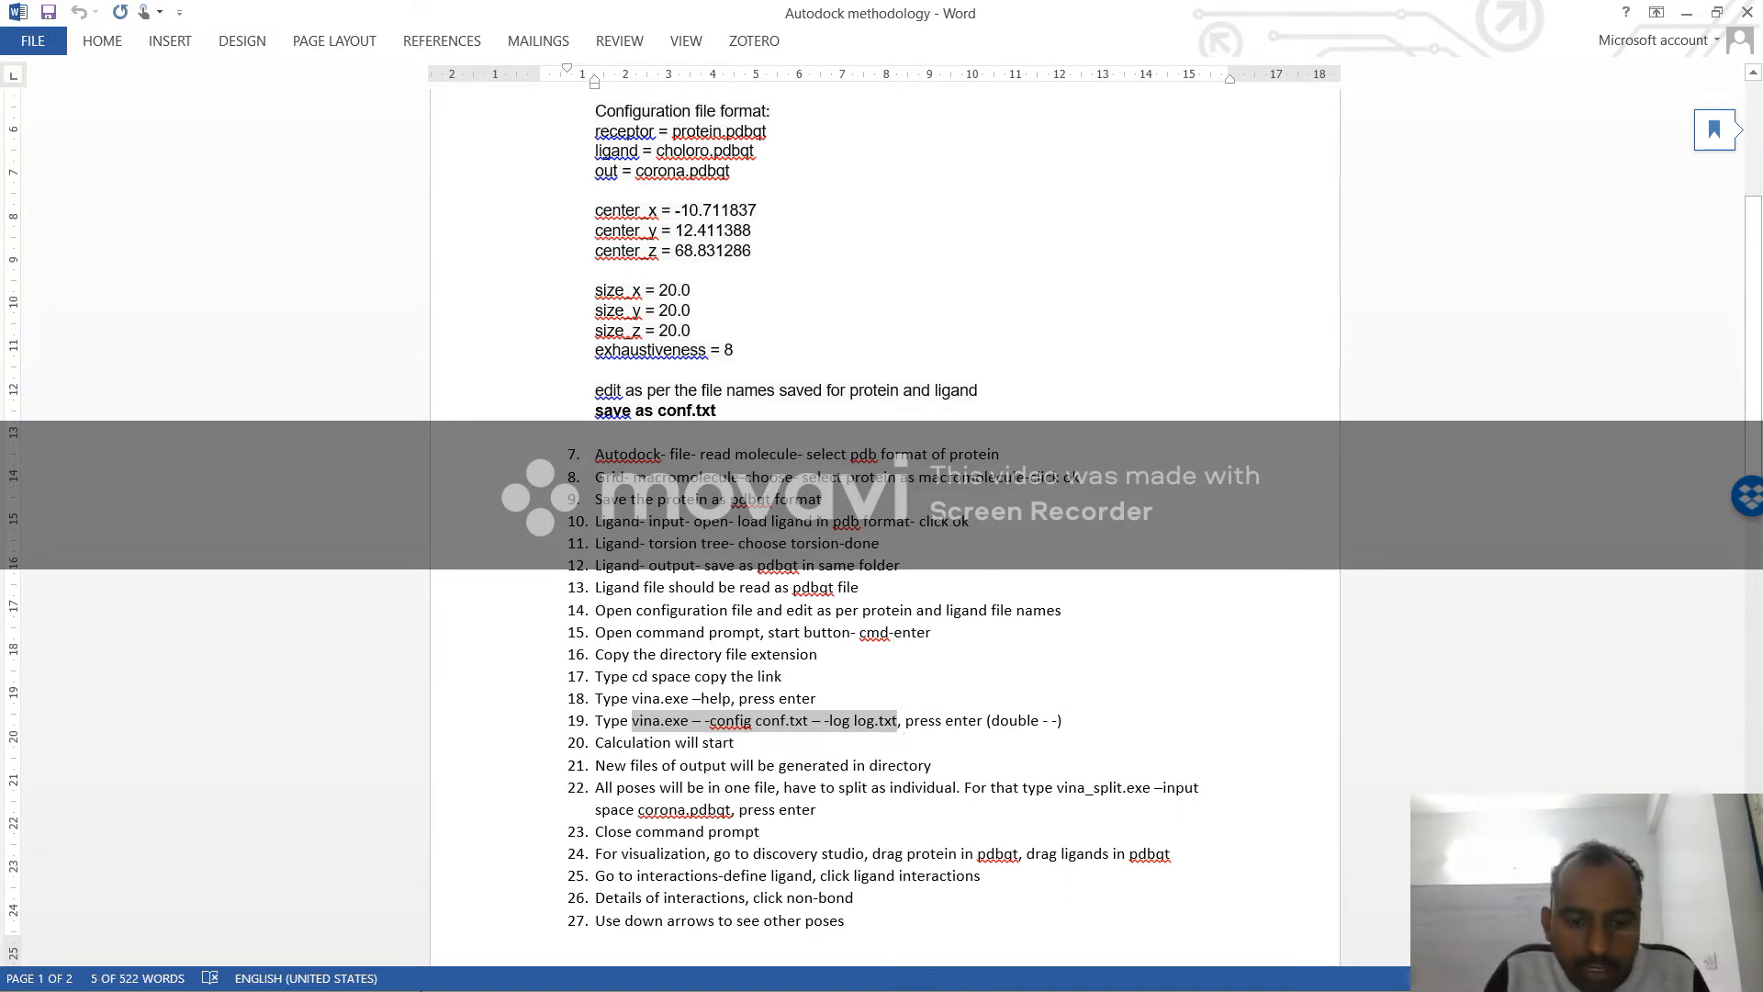
pyautogui.press('super+d')
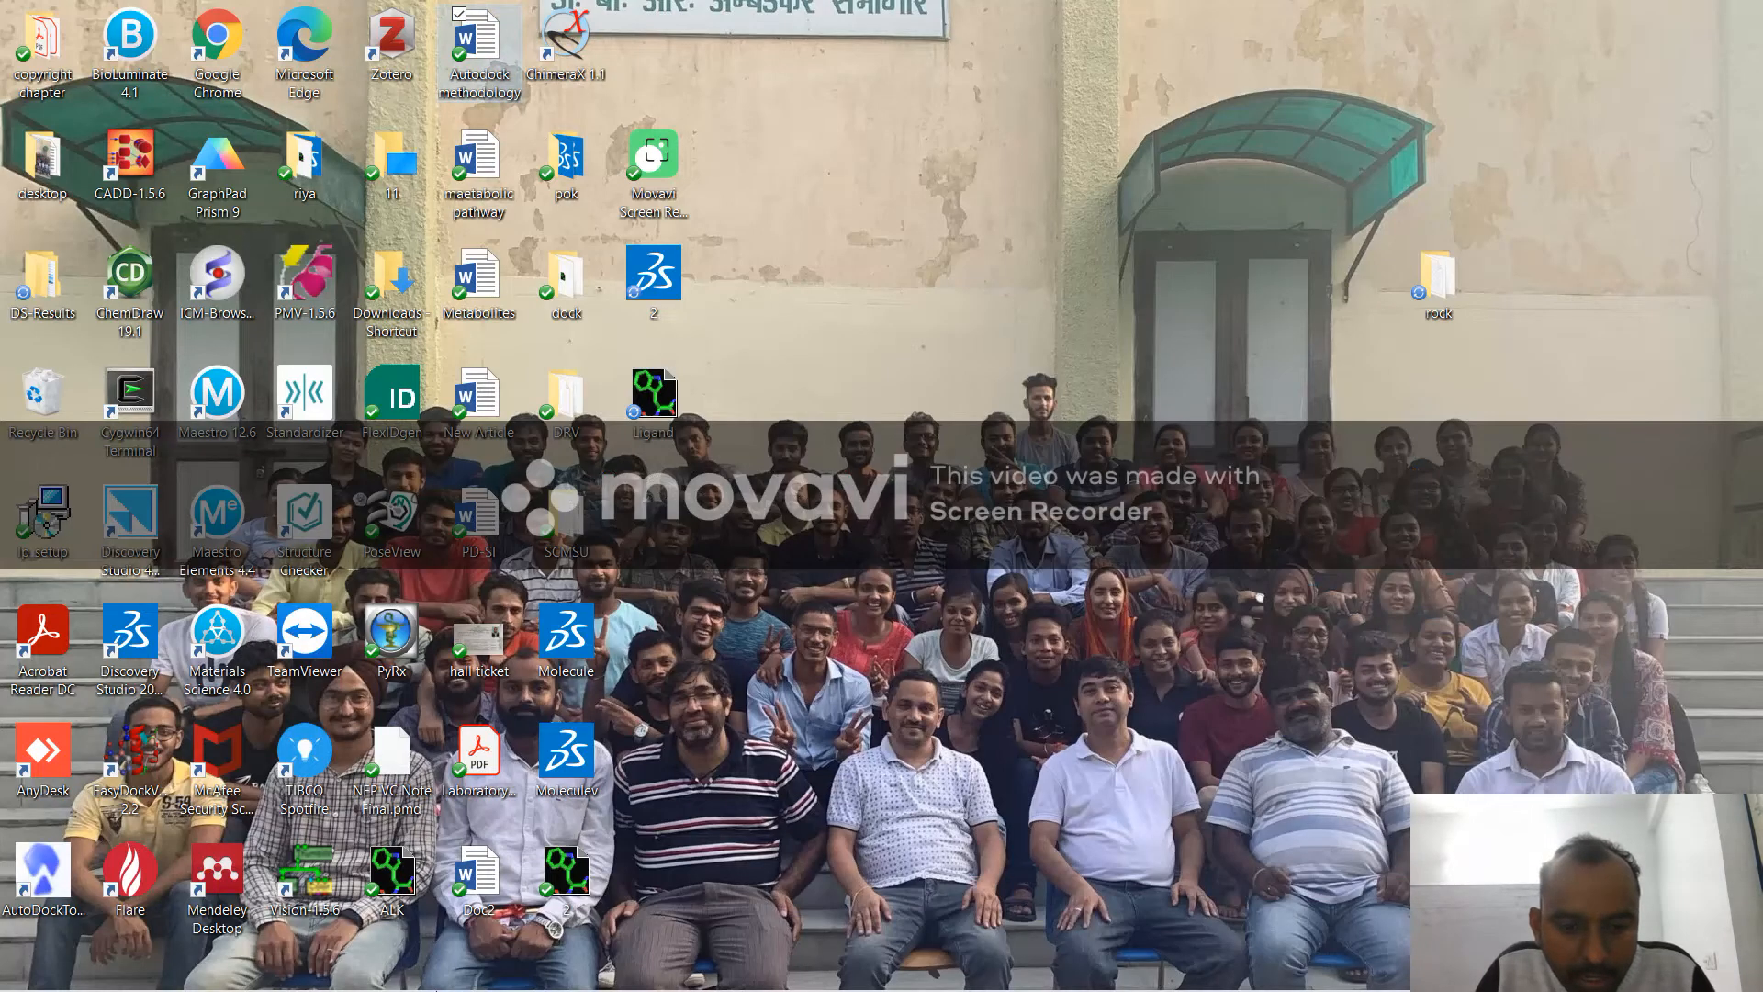
# Step: Close the other Command Prompt window, set to the dock folder, and return to the rock folder's prompt
pyautogui.moveTo(359, 978)
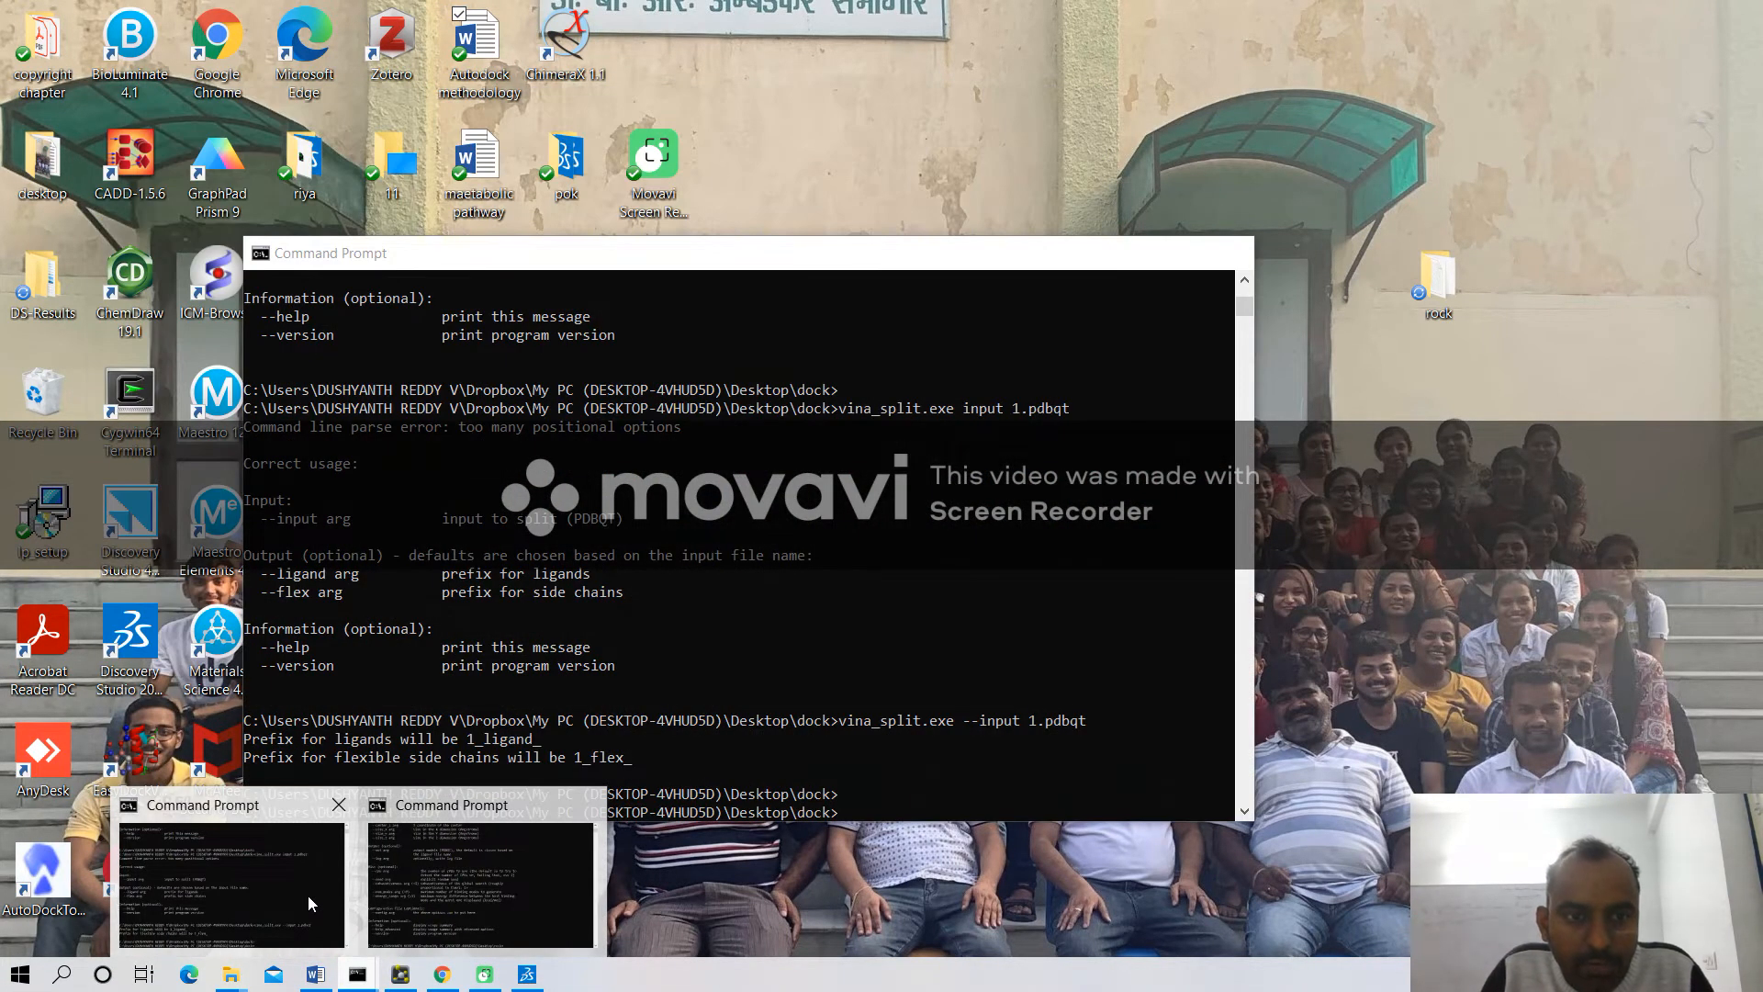
pyautogui.click(307, 894)
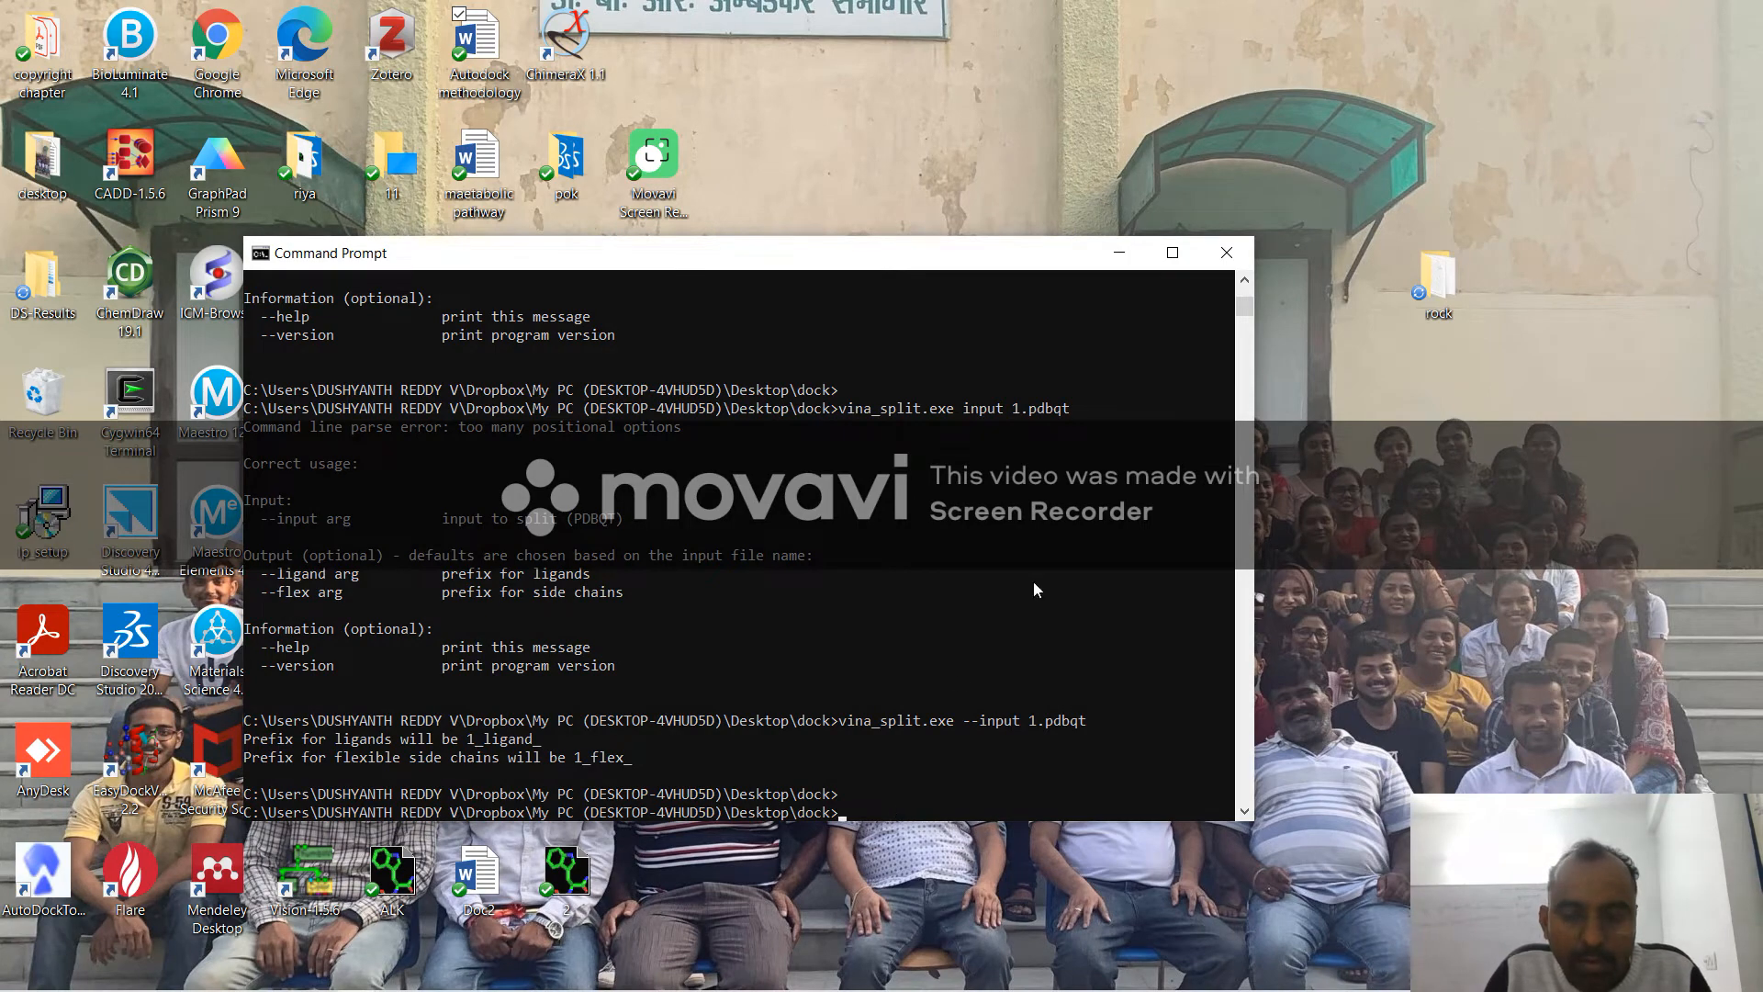
pyautogui.click(1227, 252)
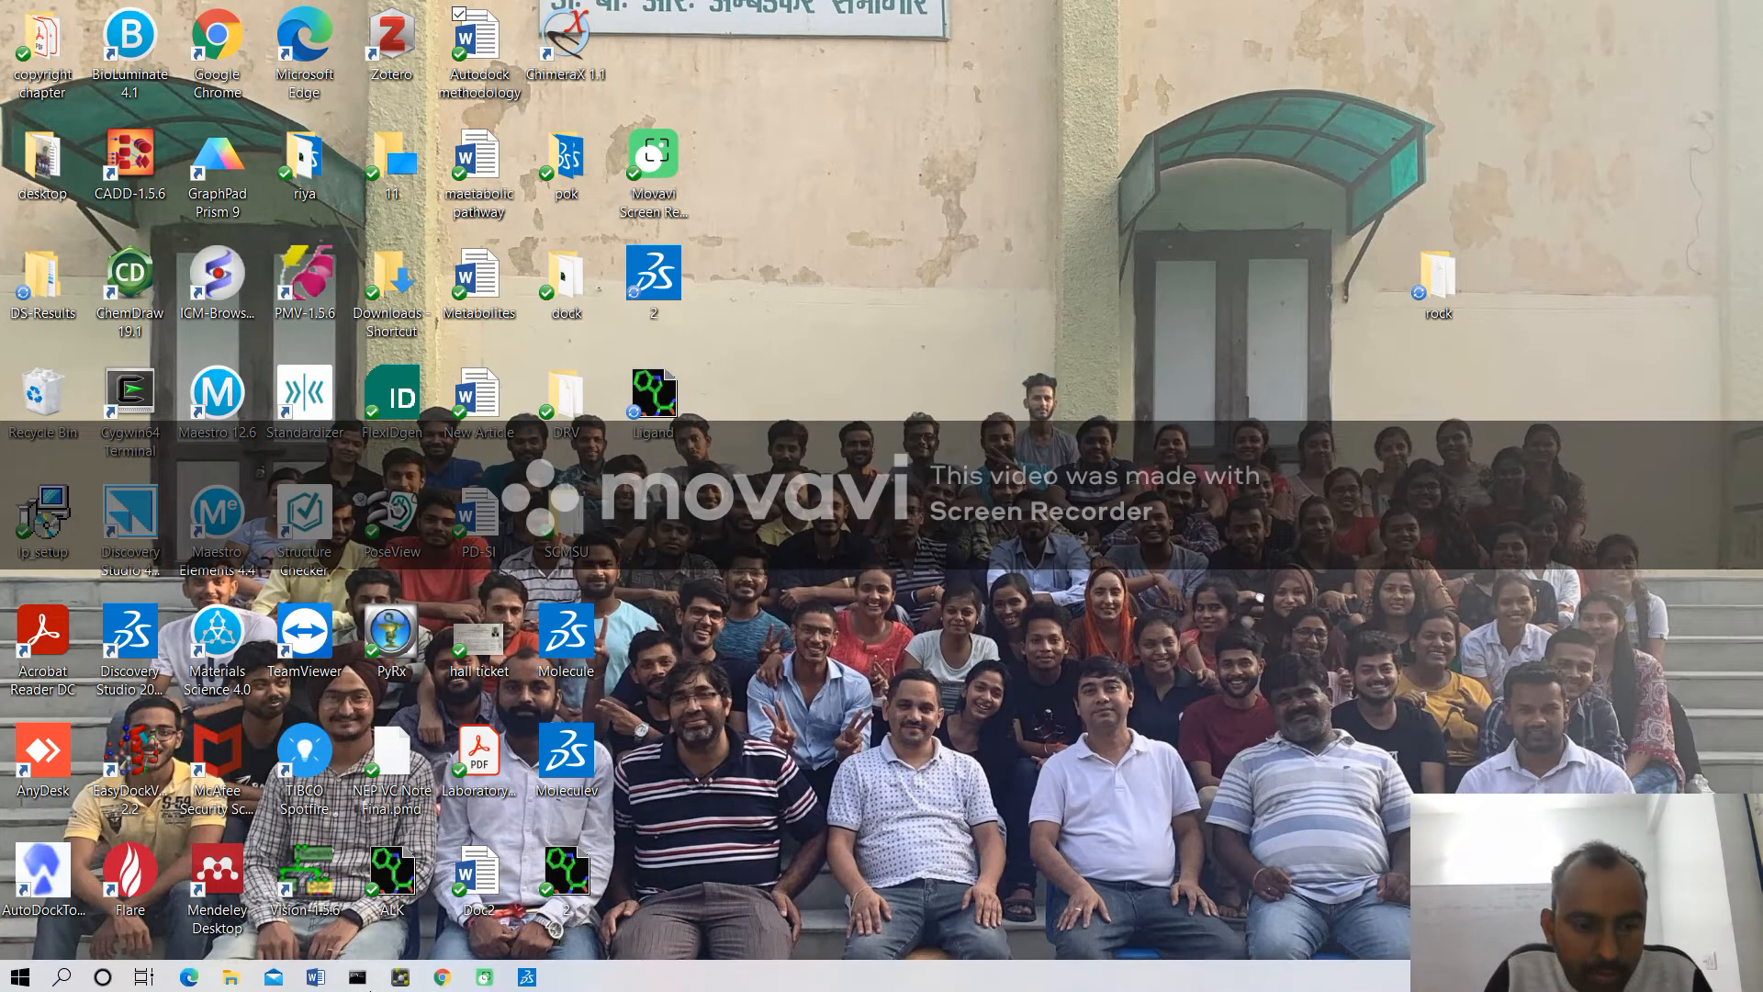
pyautogui.moveTo(358, 976)
pyautogui.click(434, 922)
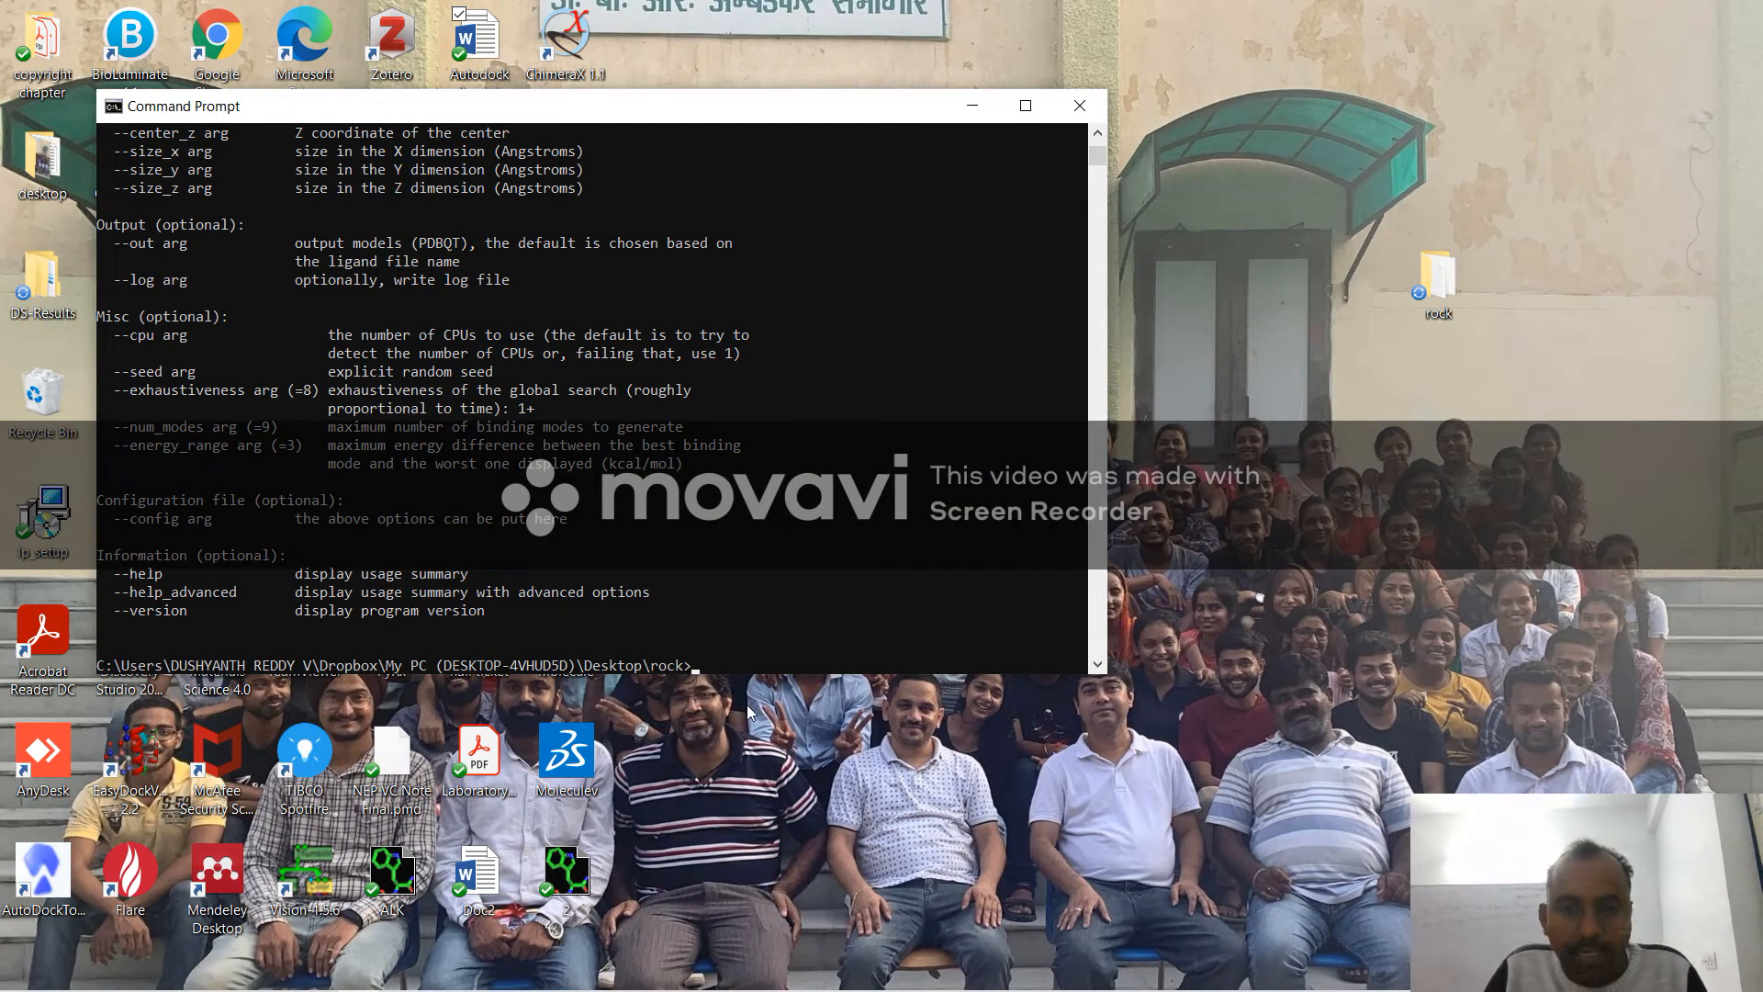
# Step: Replace the recalled command with the copied vina.exe - -config conf.txt - -log log.txt, try to run it, and check its output
pyautogui.press('Up')
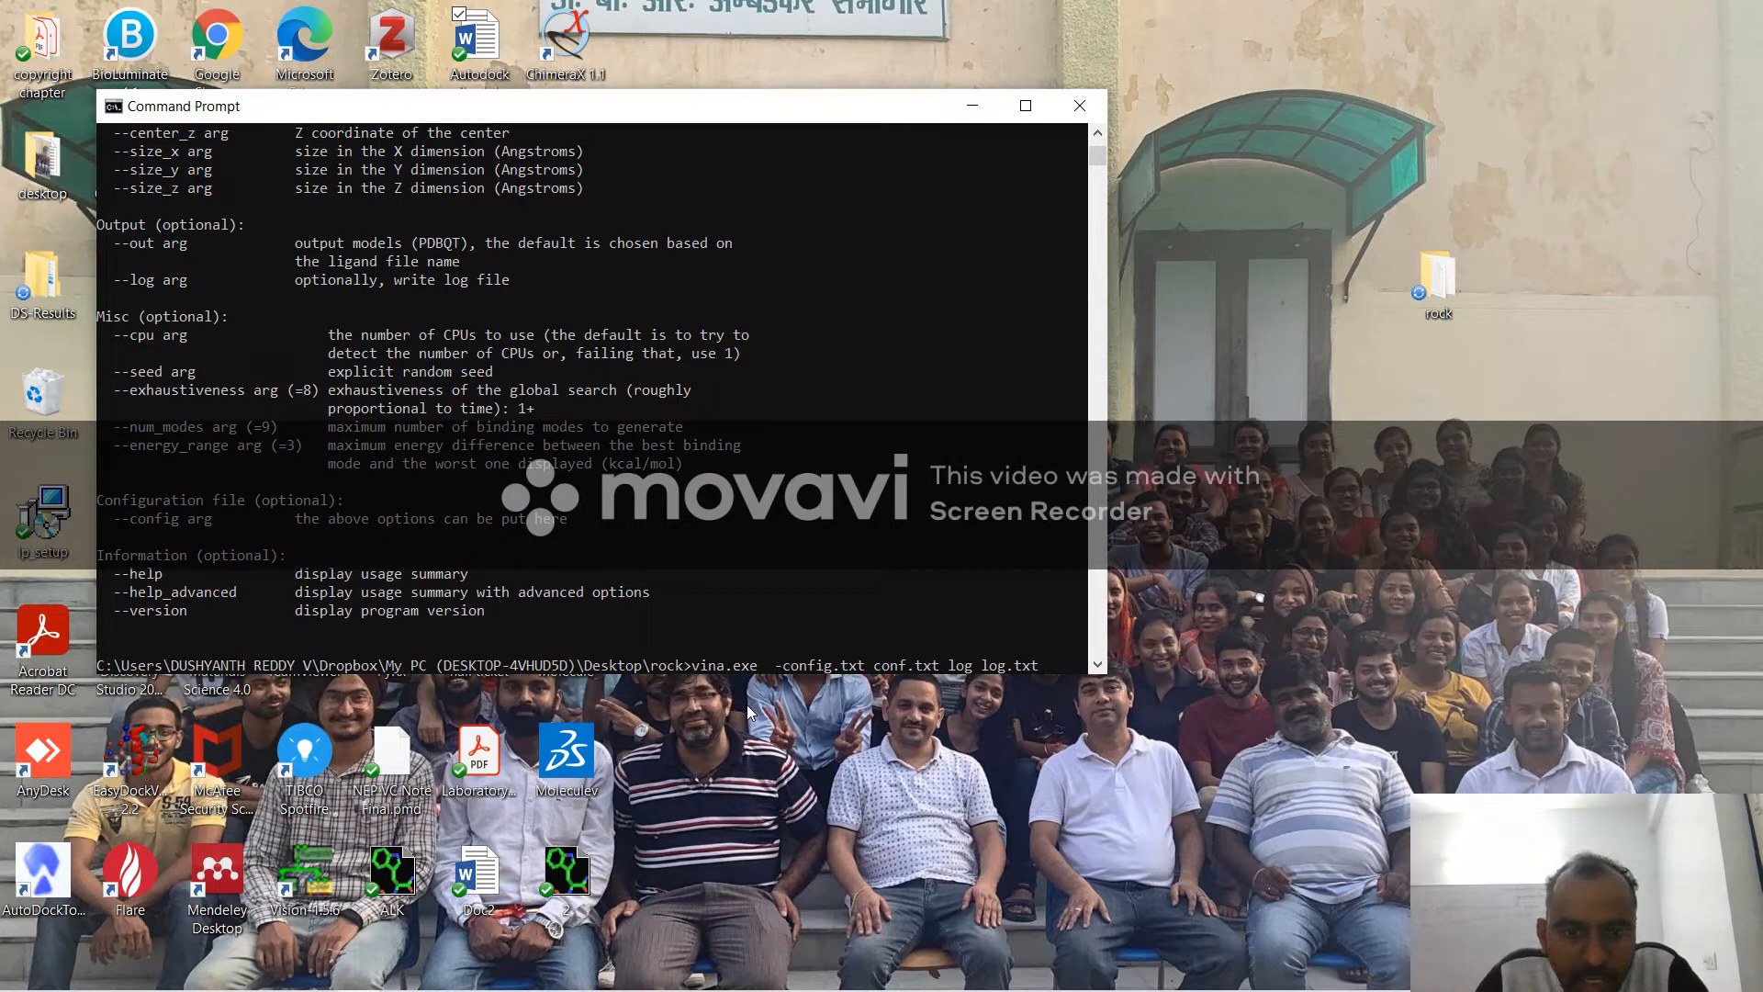
pyautogui.press('BackSpace')
pyautogui.press('BackSpace')
pyautogui.press('BackSpace')
pyautogui.press('BackSpace')
pyautogui.press('BackSpace')
pyautogui.press('BackSpace')
pyautogui.press('BackSpace')
pyautogui.press('BackSpace')
pyautogui.press('BackSpace')
pyautogui.press('BackSpace')
pyautogui.press('BackSpace')
pyautogui.press('BackSpace')
pyautogui.press('BackSpace')
pyautogui.press('BackSpace')
pyautogui.press('BackSpace')
pyautogui.press('BackSpace')
pyautogui.press('BackSpace')
pyautogui.press('BackSpace')
pyautogui.press('BackSpace')
pyautogui.press('BackSpace')
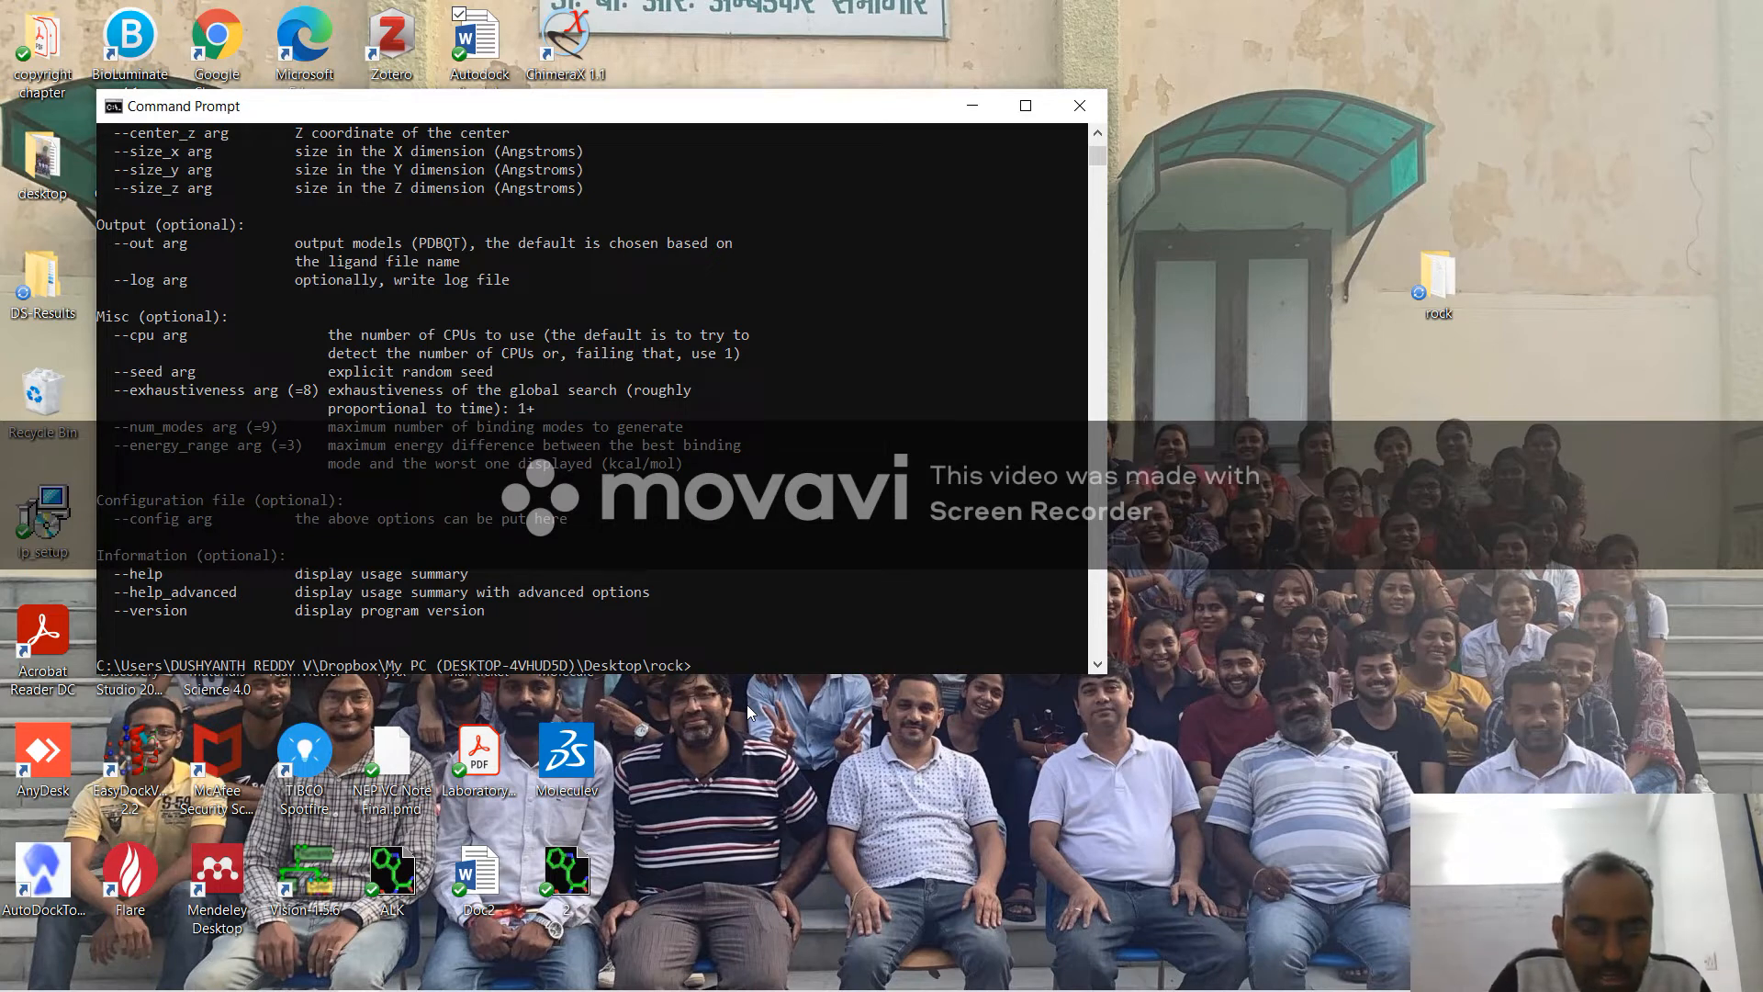
pyautogui.press('Up')
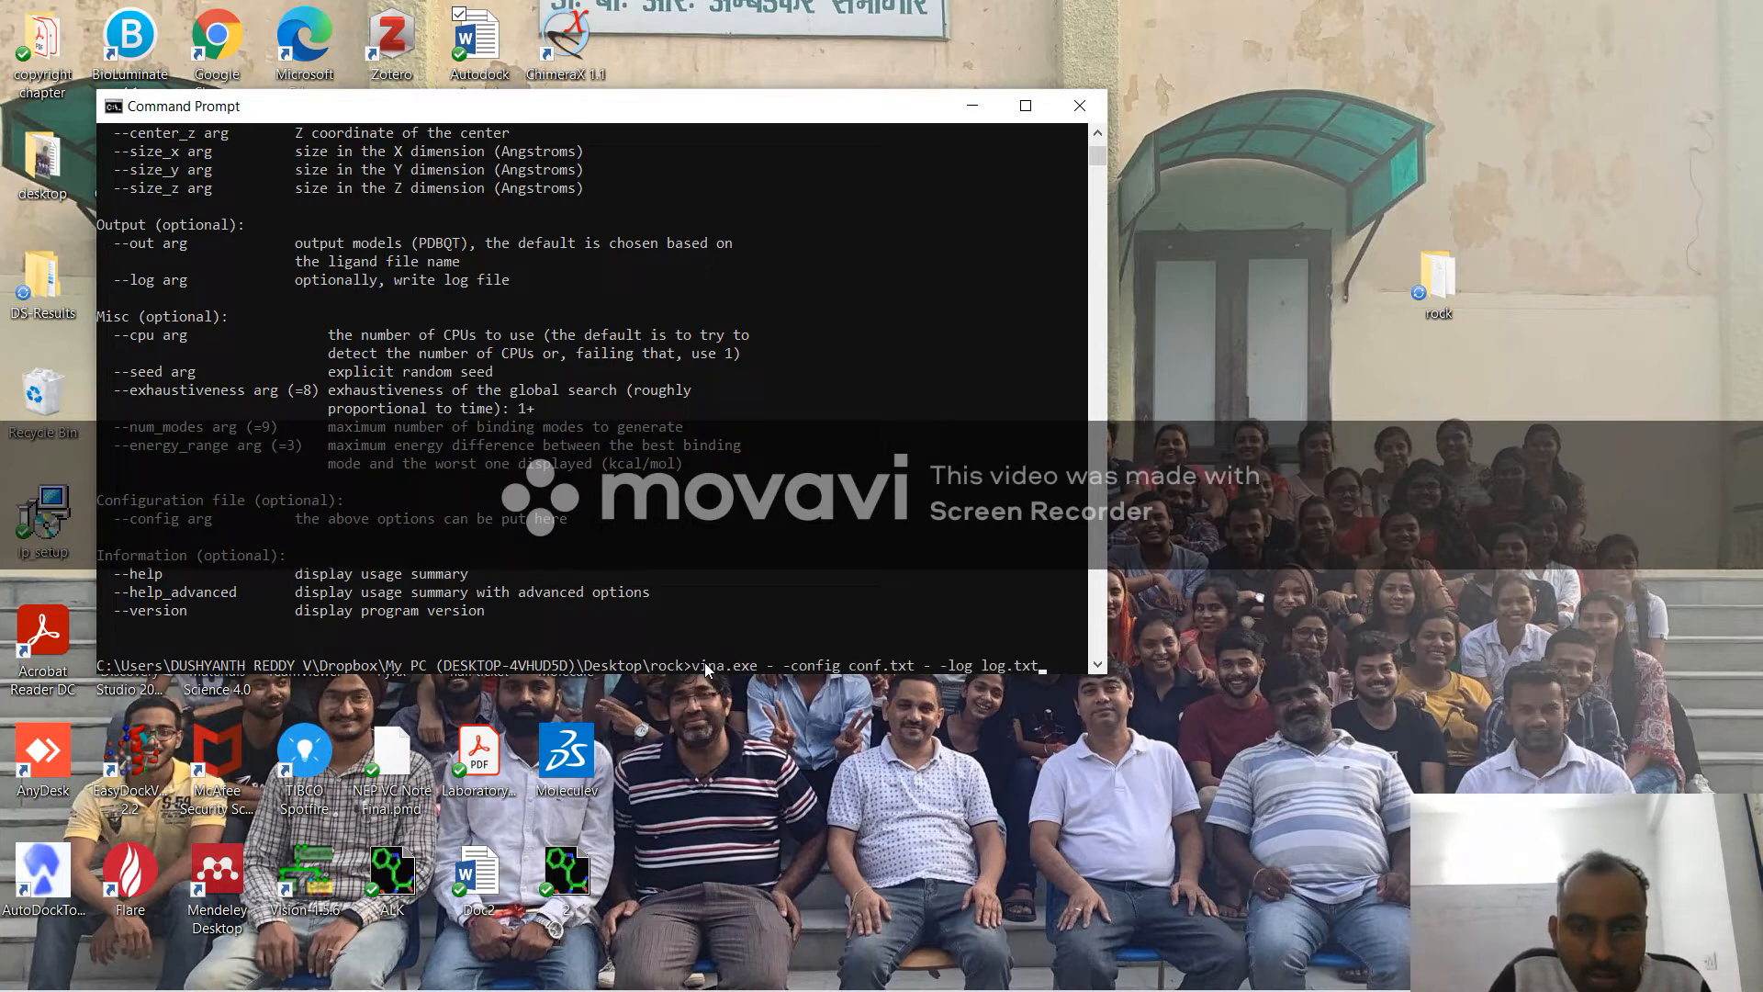
pyautogui.press('Escape')
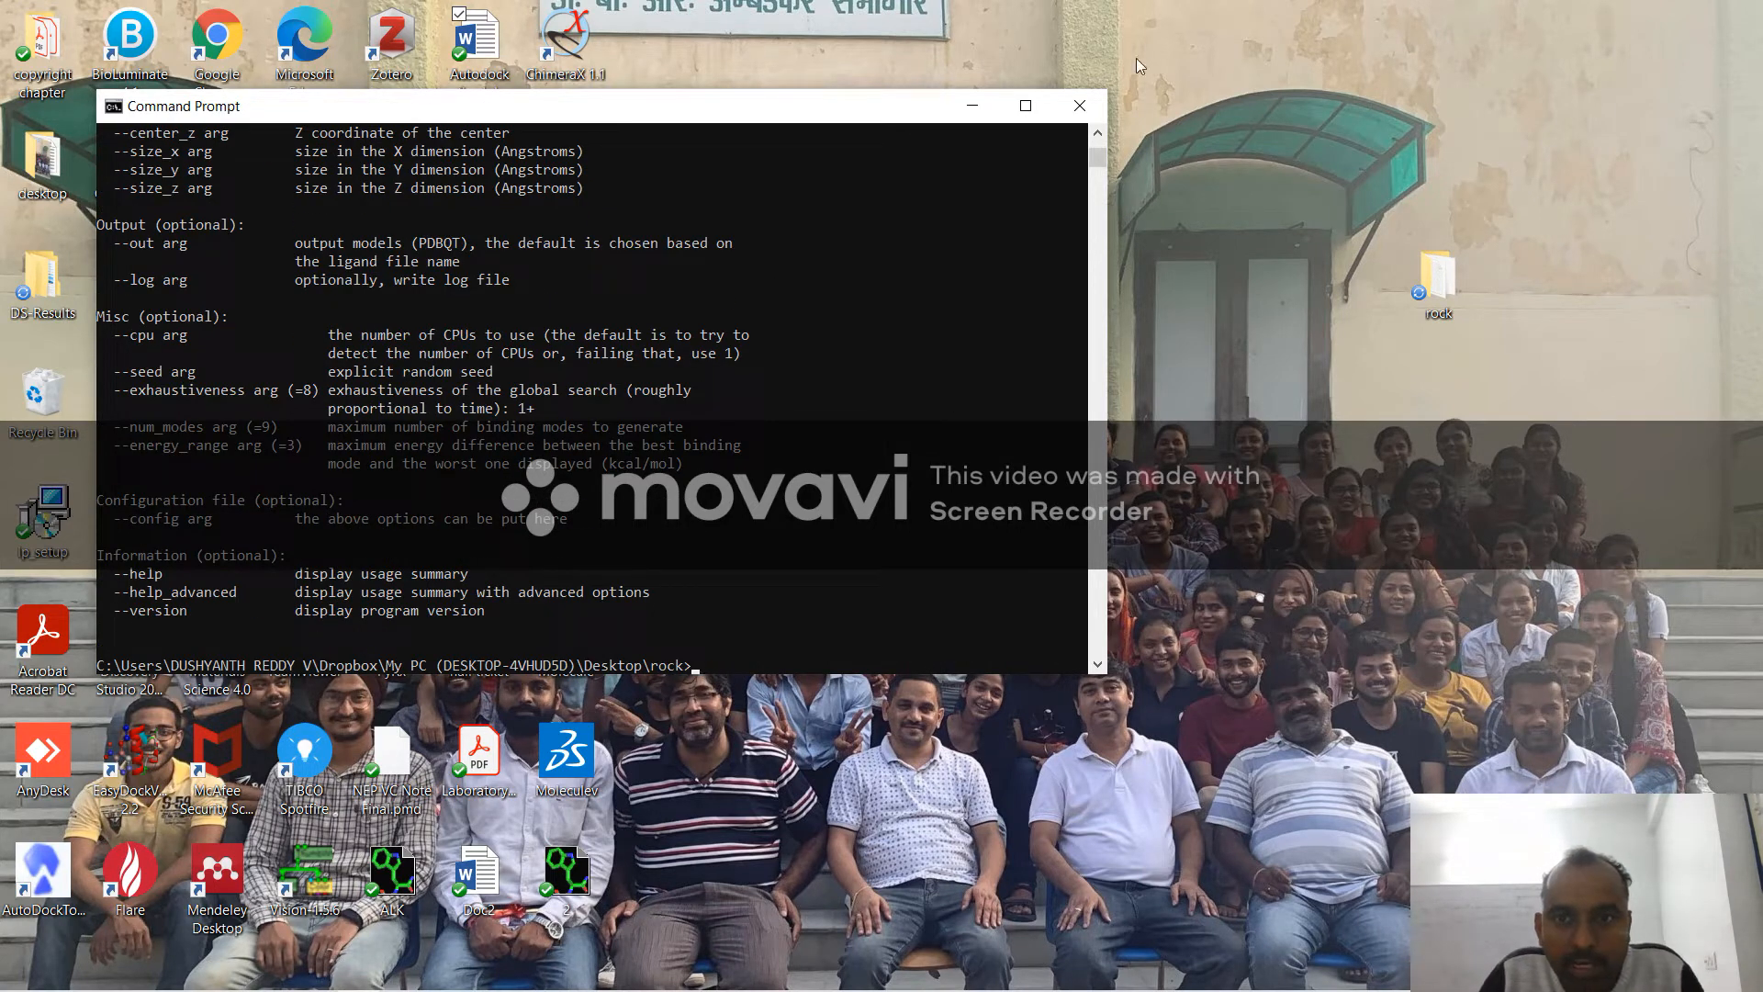
pyautogui.click(1095, 140)
pyautogui.moveTo(1096, 141); pyautogui.dragTo(1095, 141)
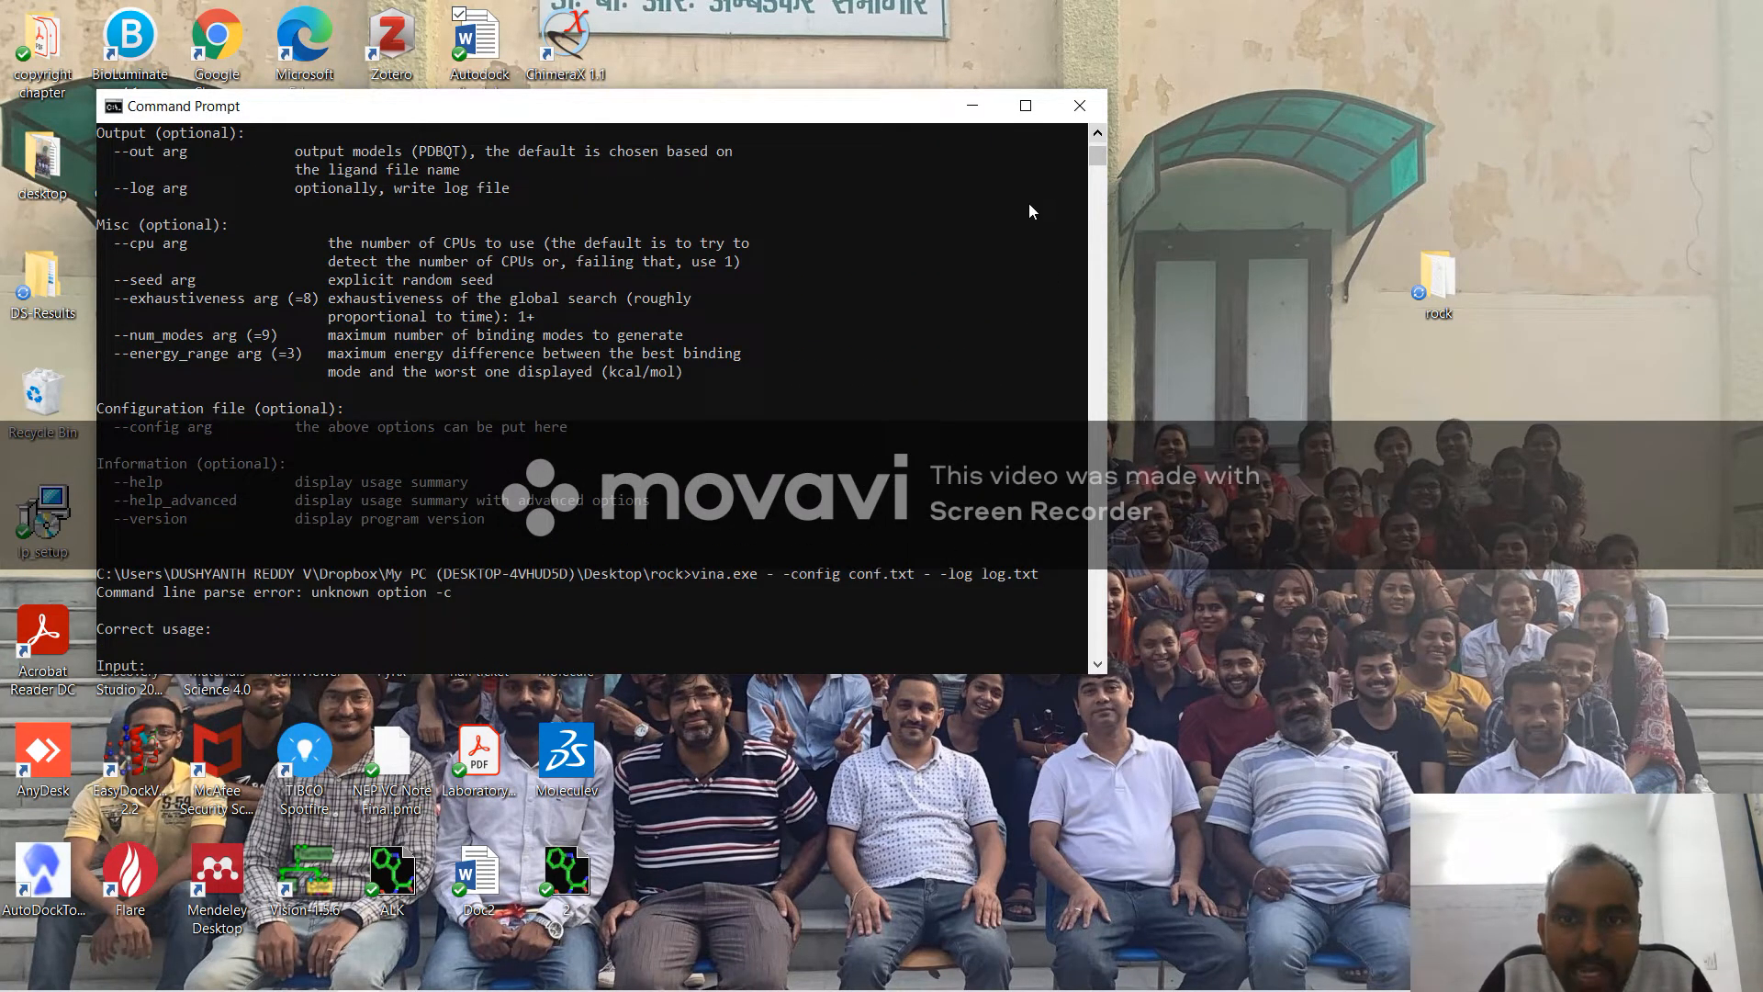
# Step: Check the receptor, ligand and output file names in the conf text file of the rock folder
pyautogui.click(973, 106)
pyautogui.doubleClick(1452, 303)
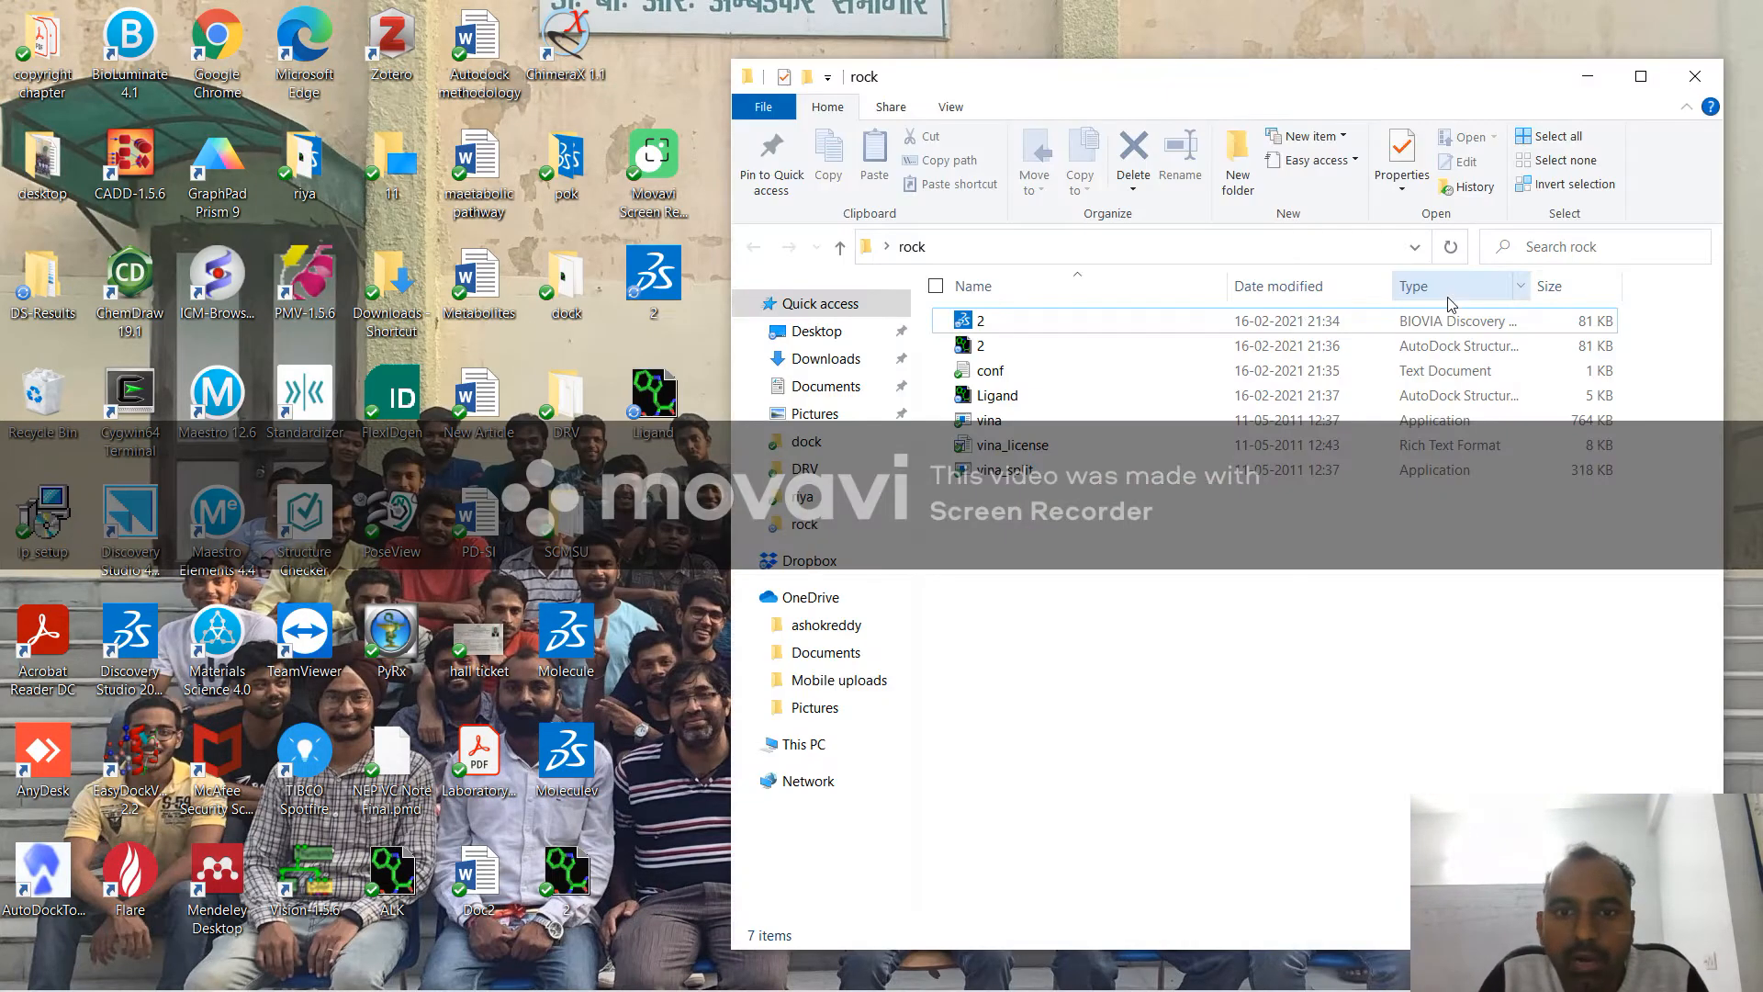
pyautogui.doubleClick(1121, 371)
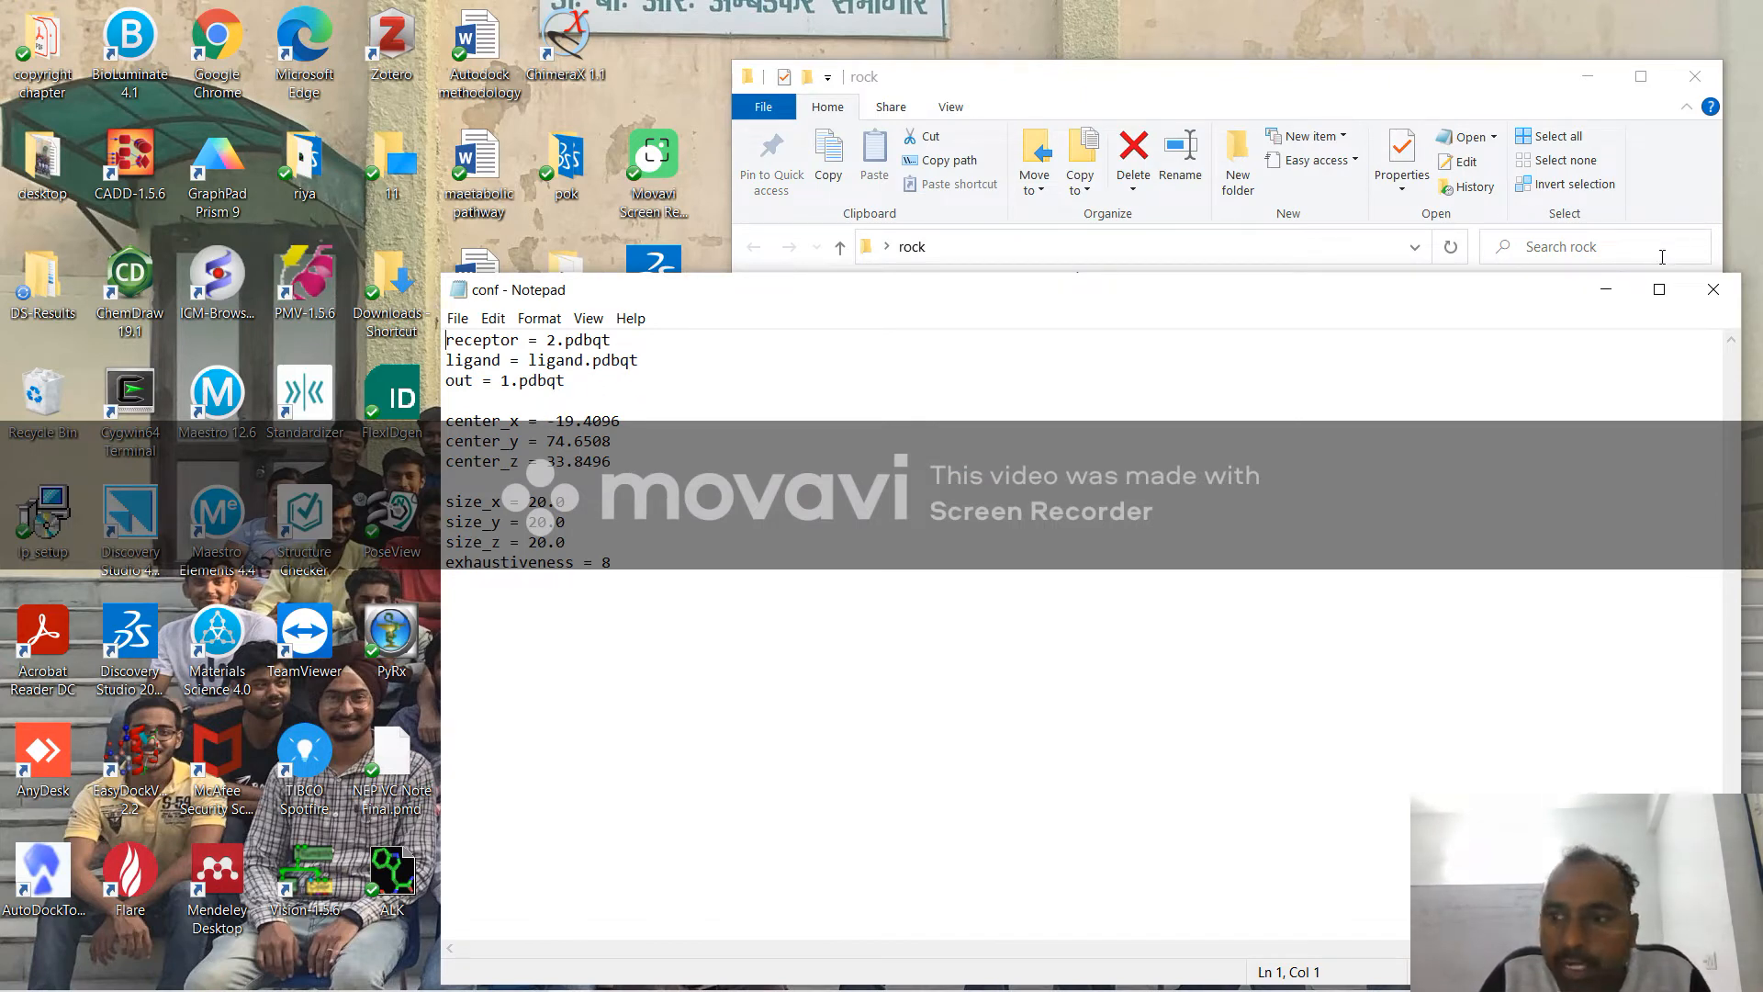
pyautogui.click(1713, 289)
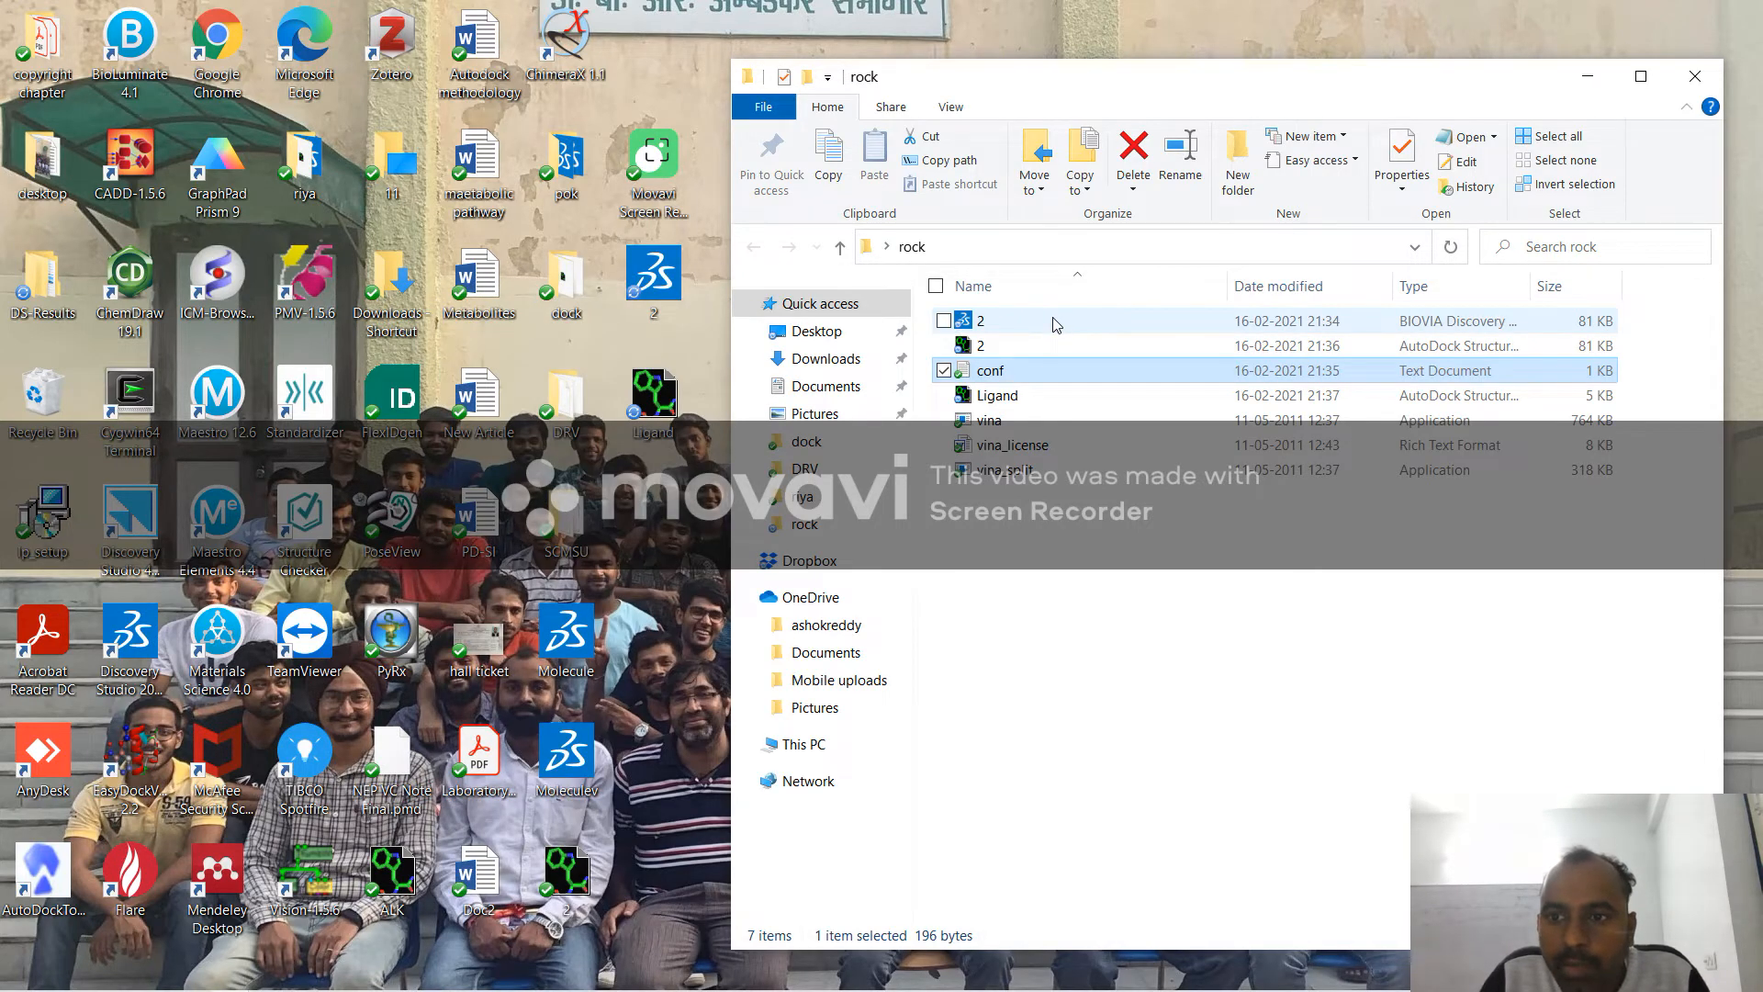
# Step: Delete the 2.pdb file from the rock folder everywhere and switch back to the Command Prompt
pyautogui.click(1057, 321)
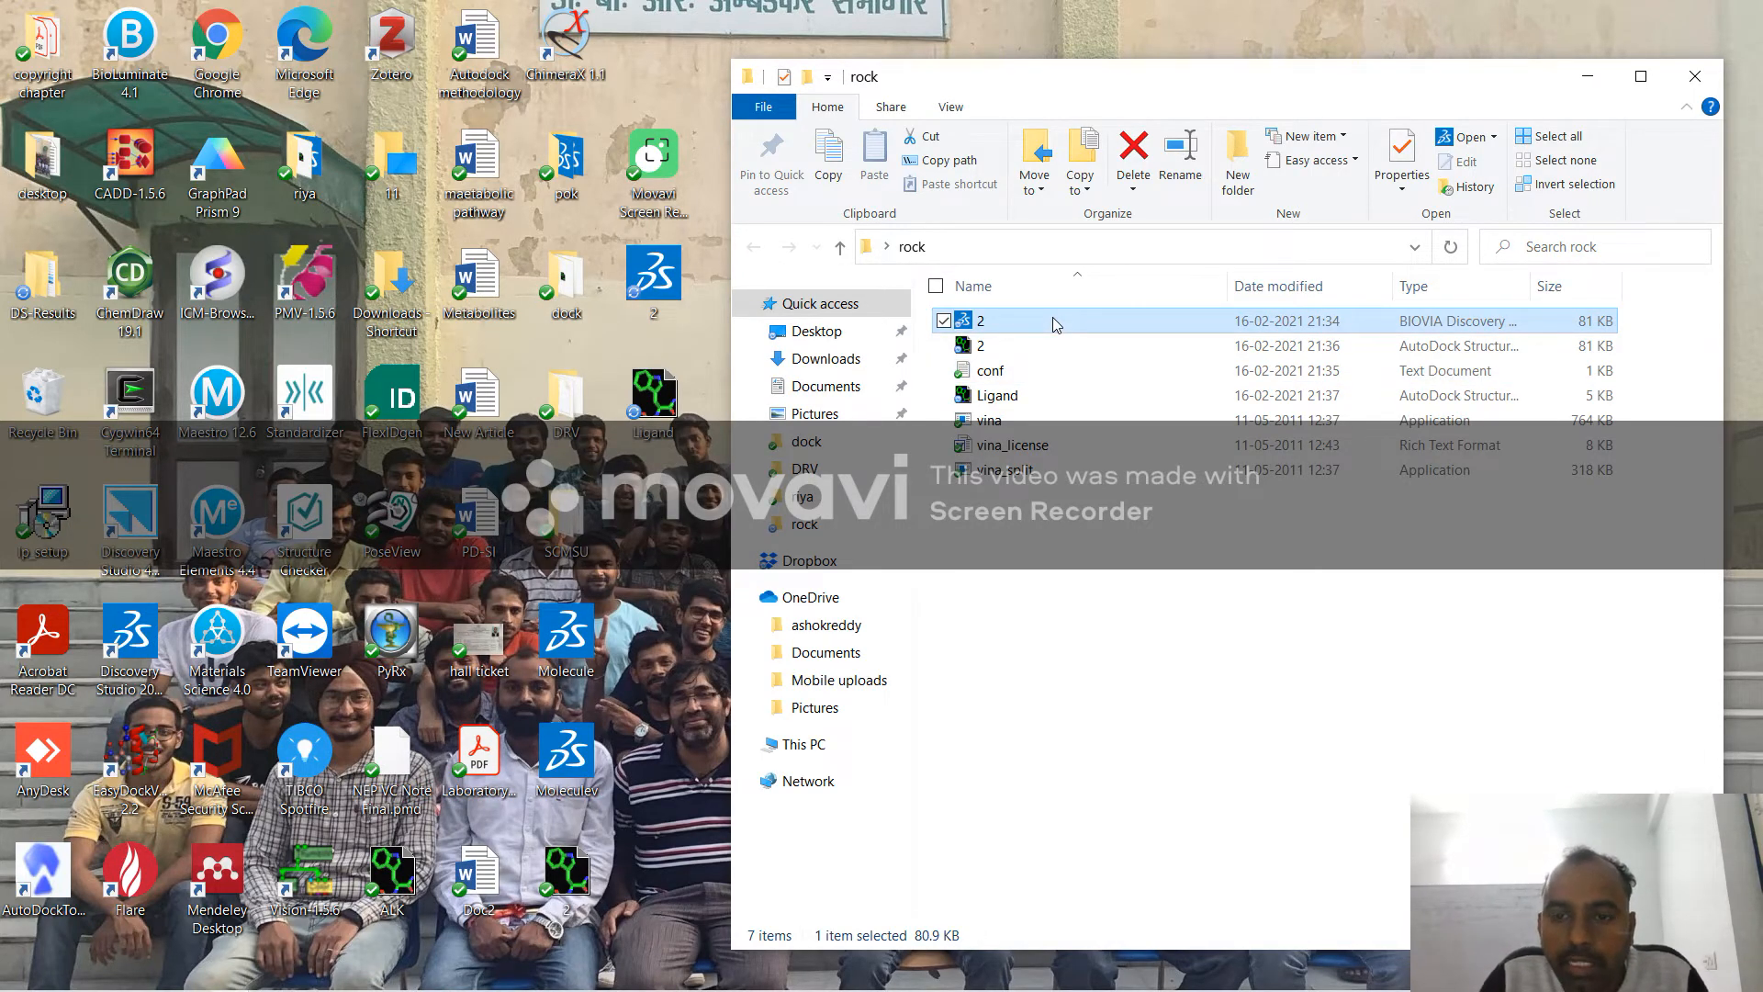
pyautogui.press('Delete')
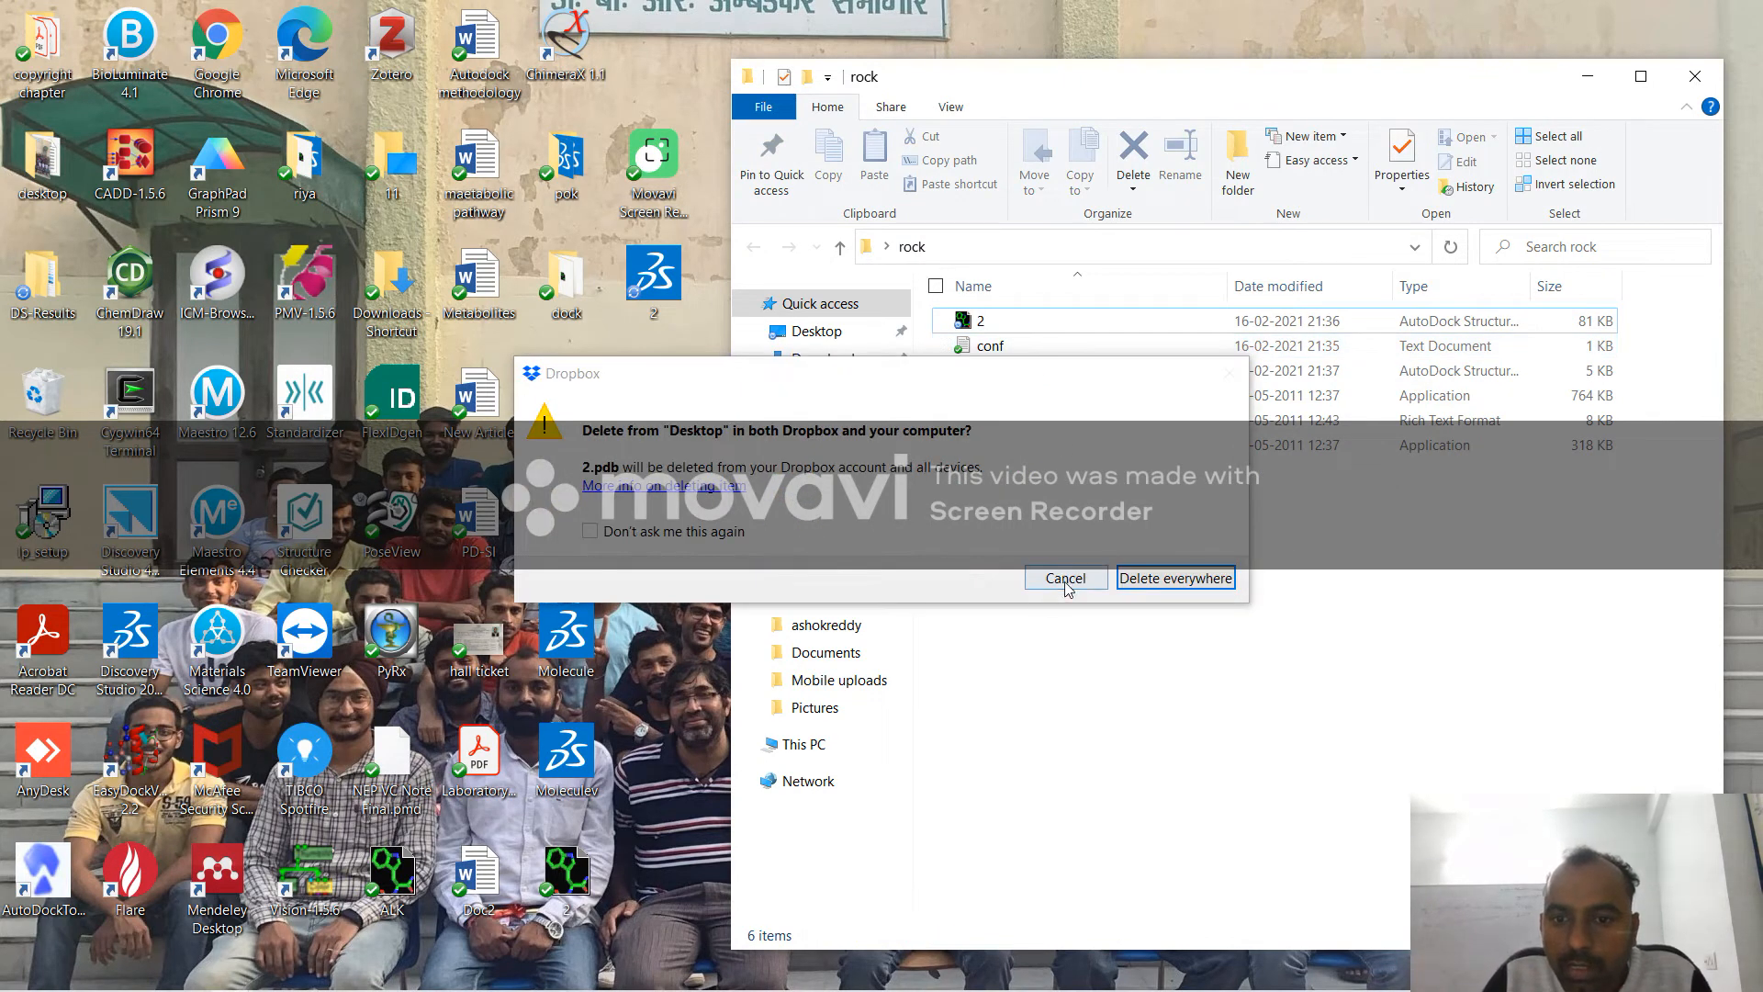
pyautogui.click(1173, 579)
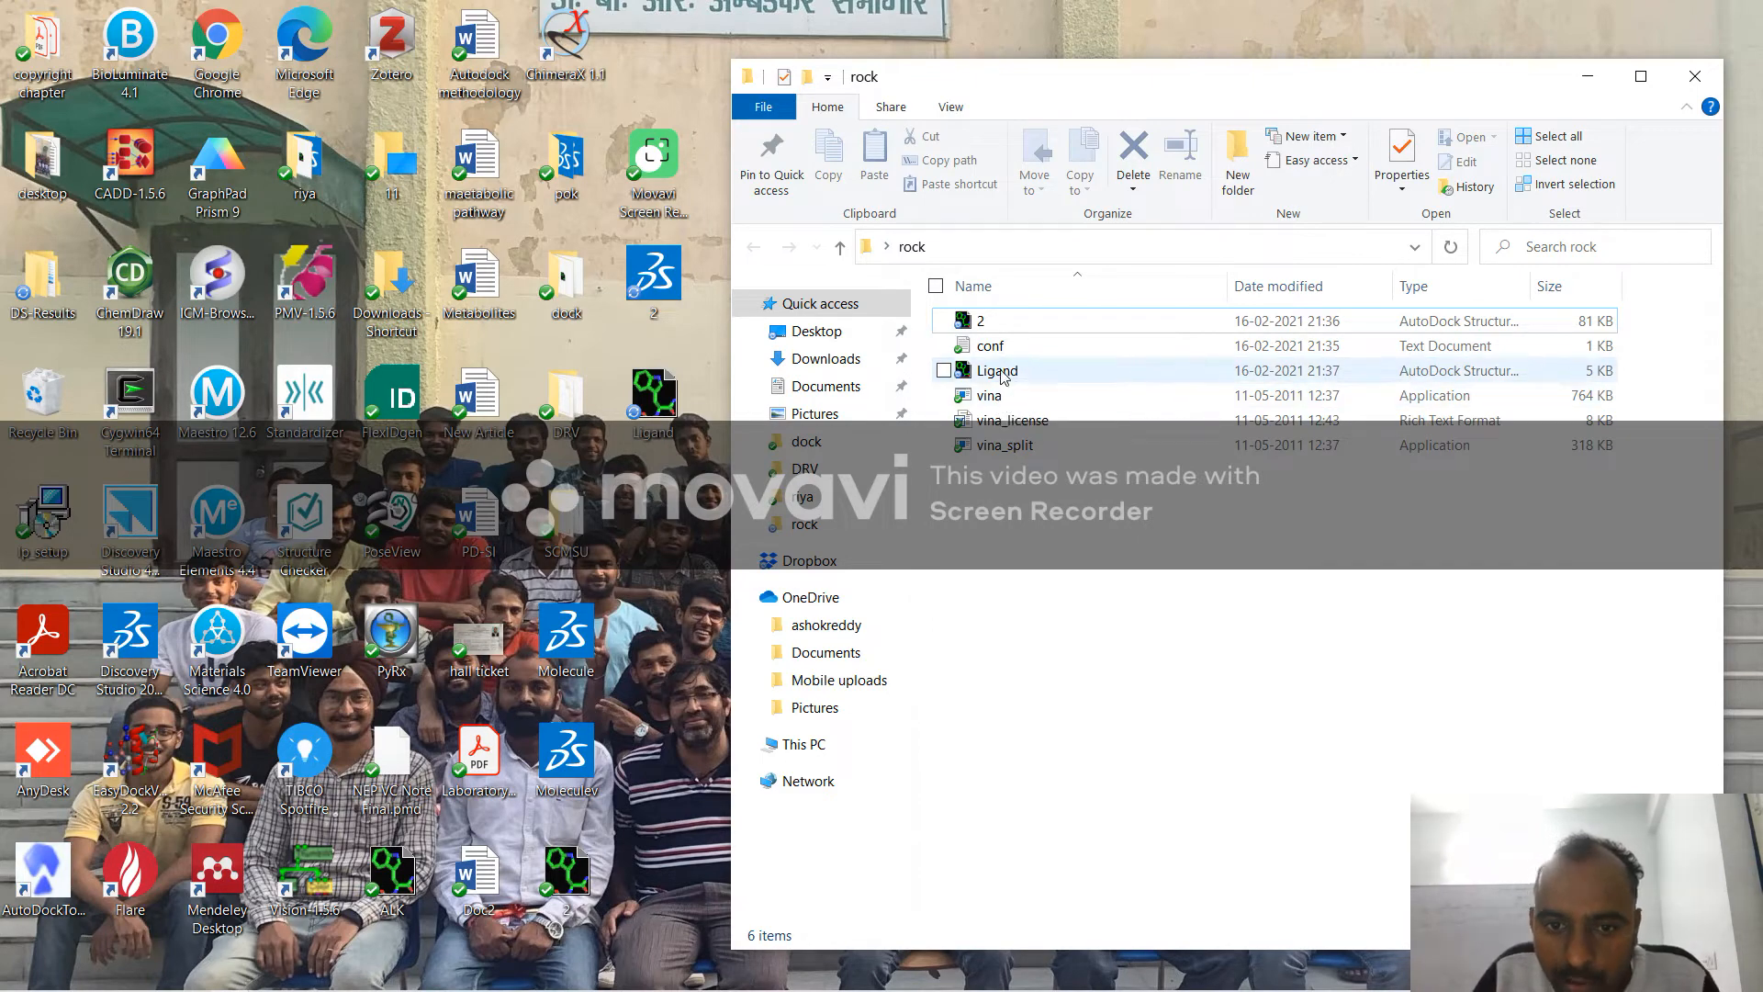
pyautogui.moveTo(496, 980)
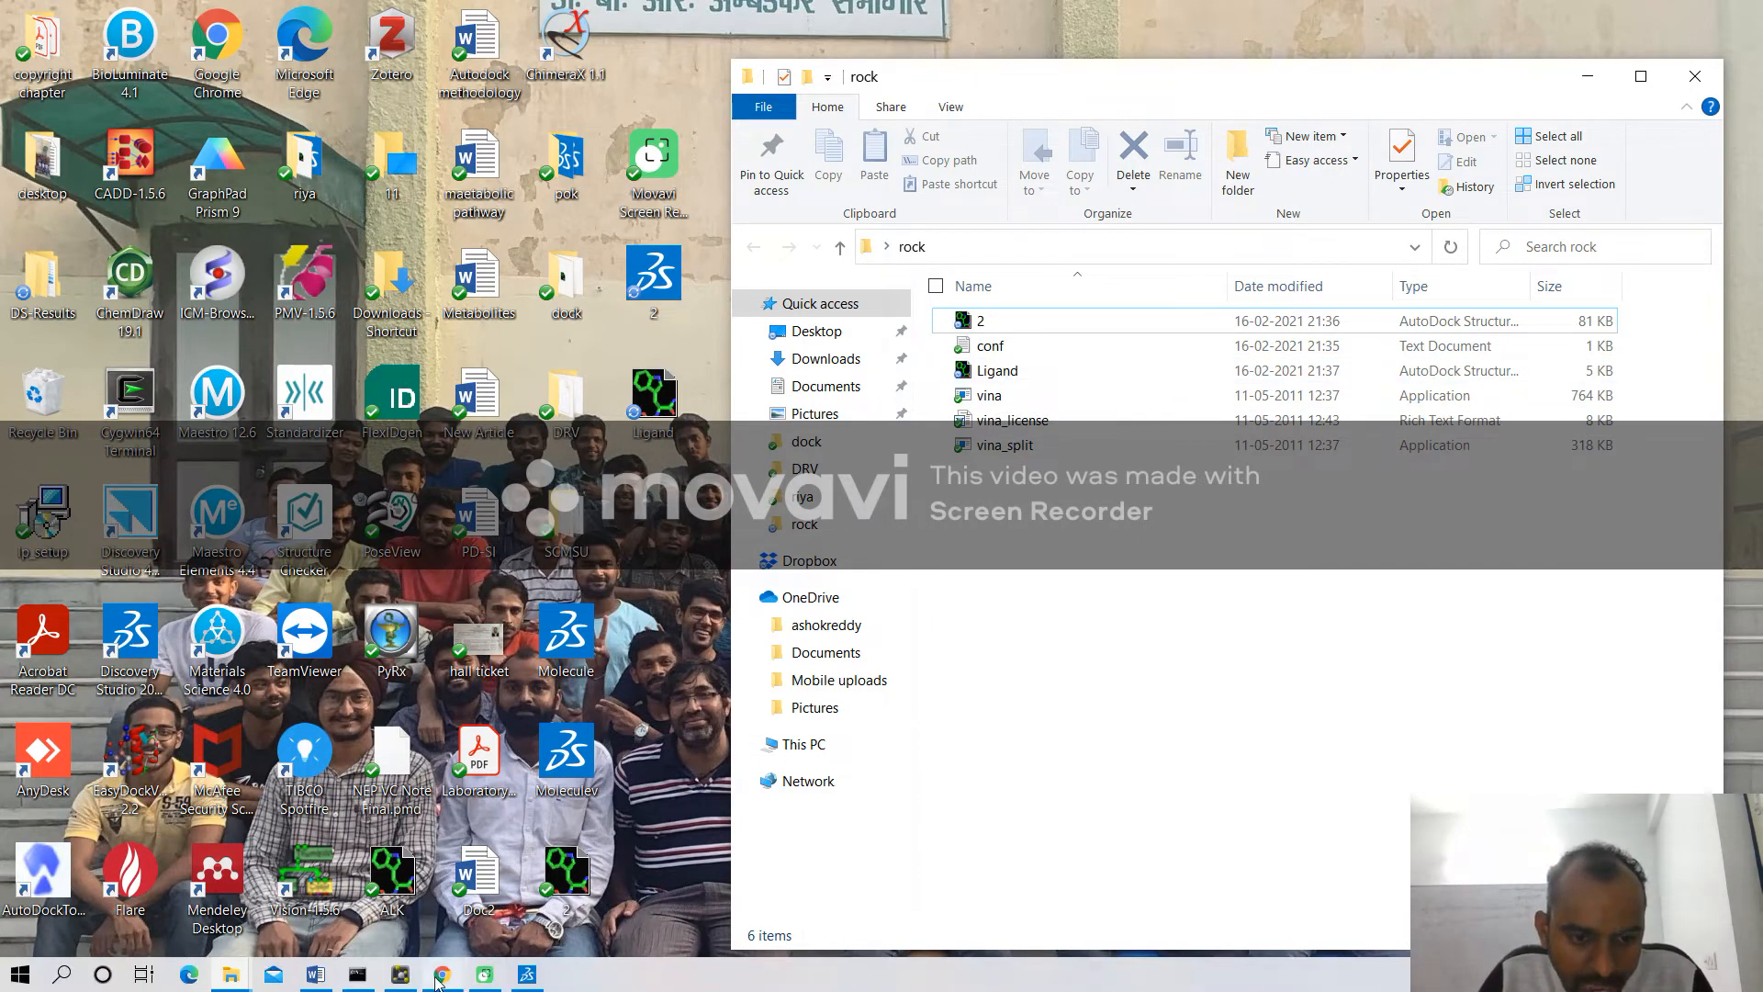
pyautogui.click(358, 976)
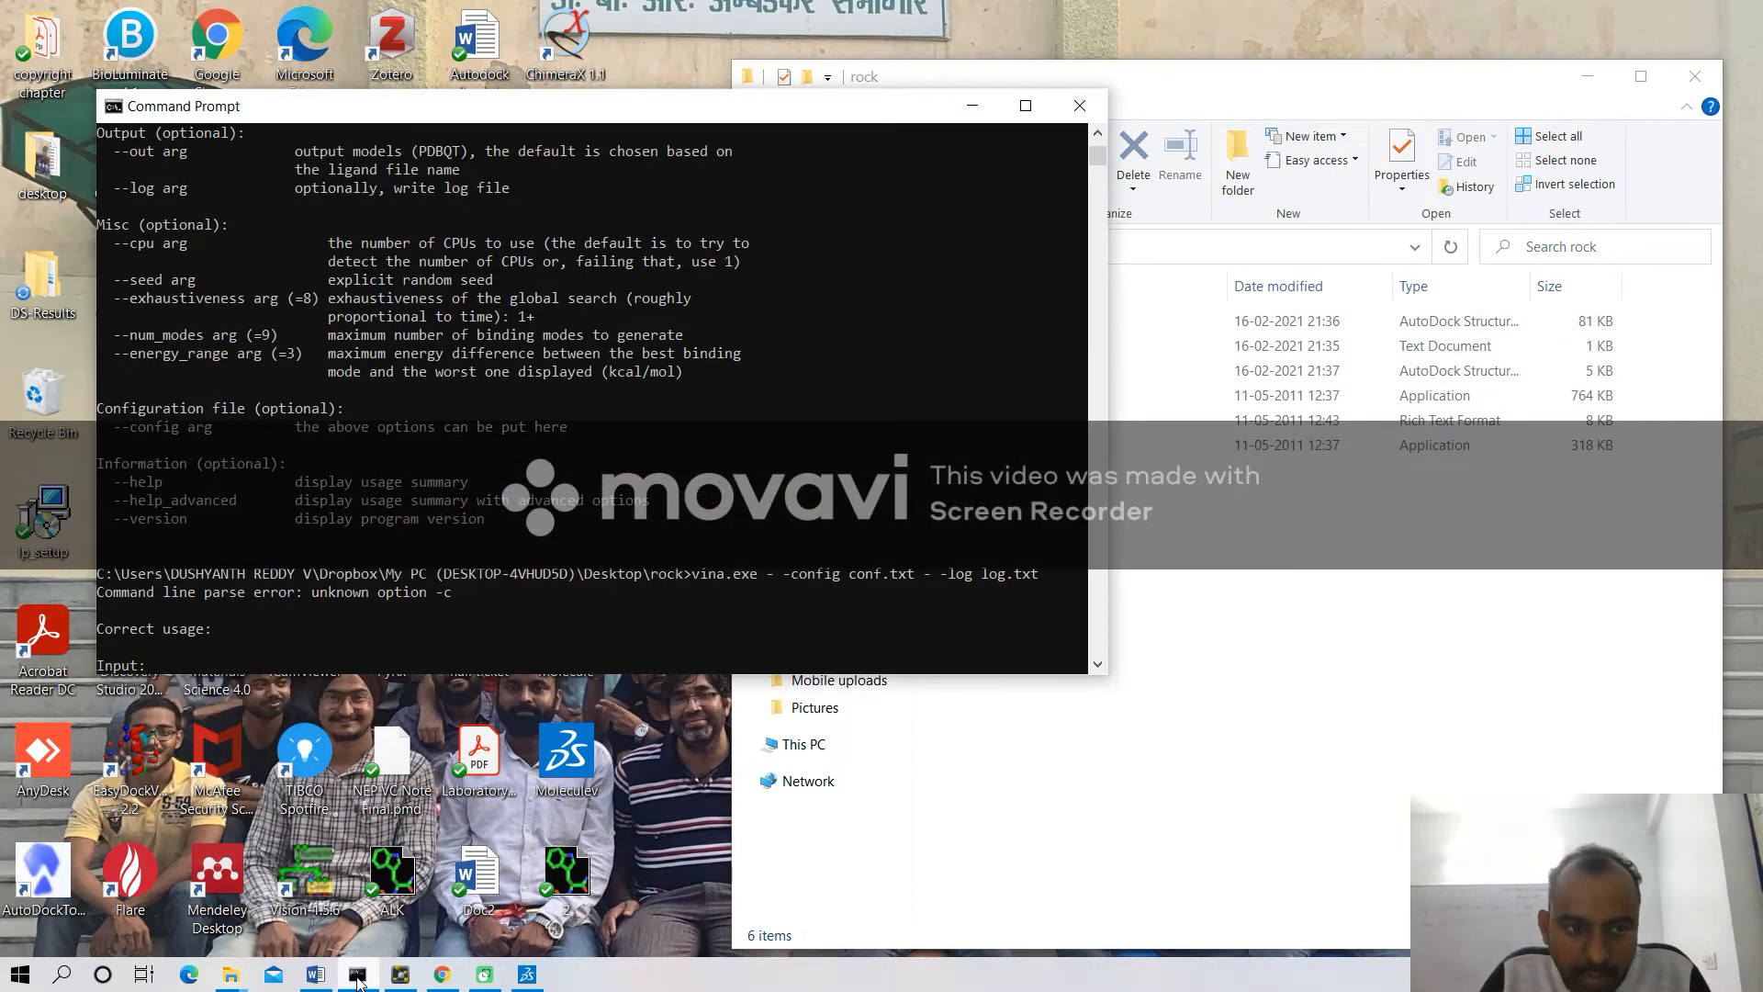
# Step: Clear the recalled command and run vina.exe --config conf.txt --log log.txt from the rock folder's prompt
pyautogui.scroll(2, 357, 980)
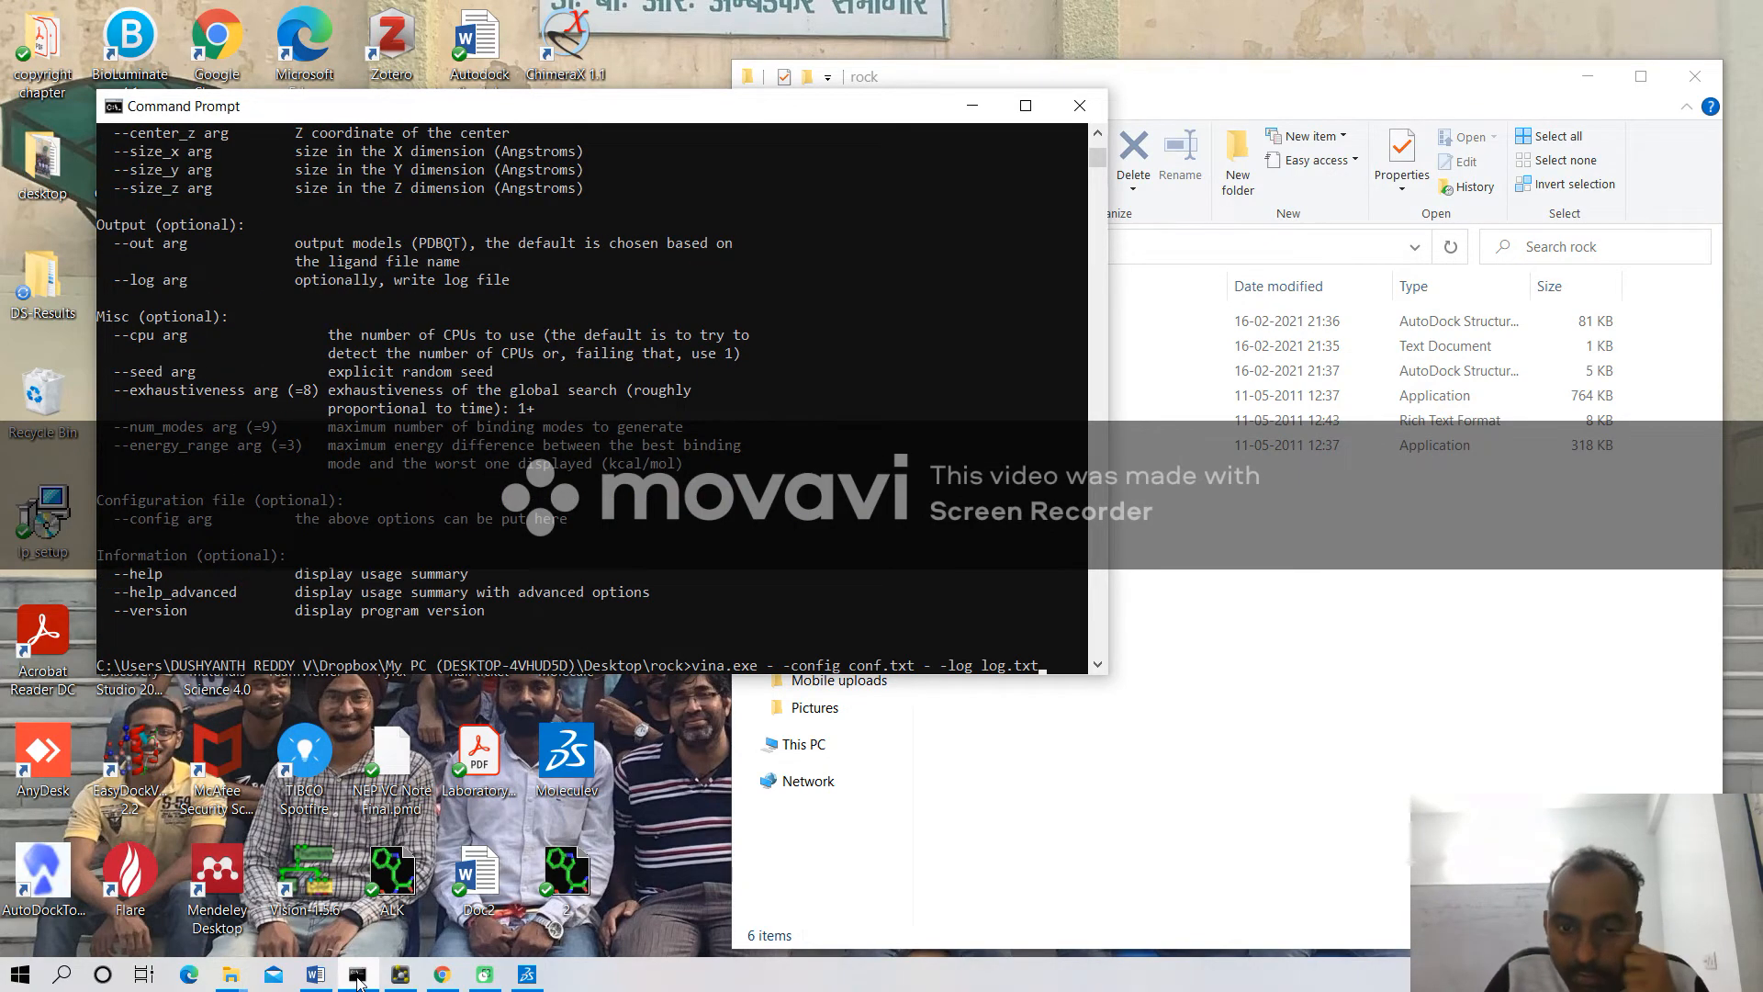
pyautogui.press('Escape')
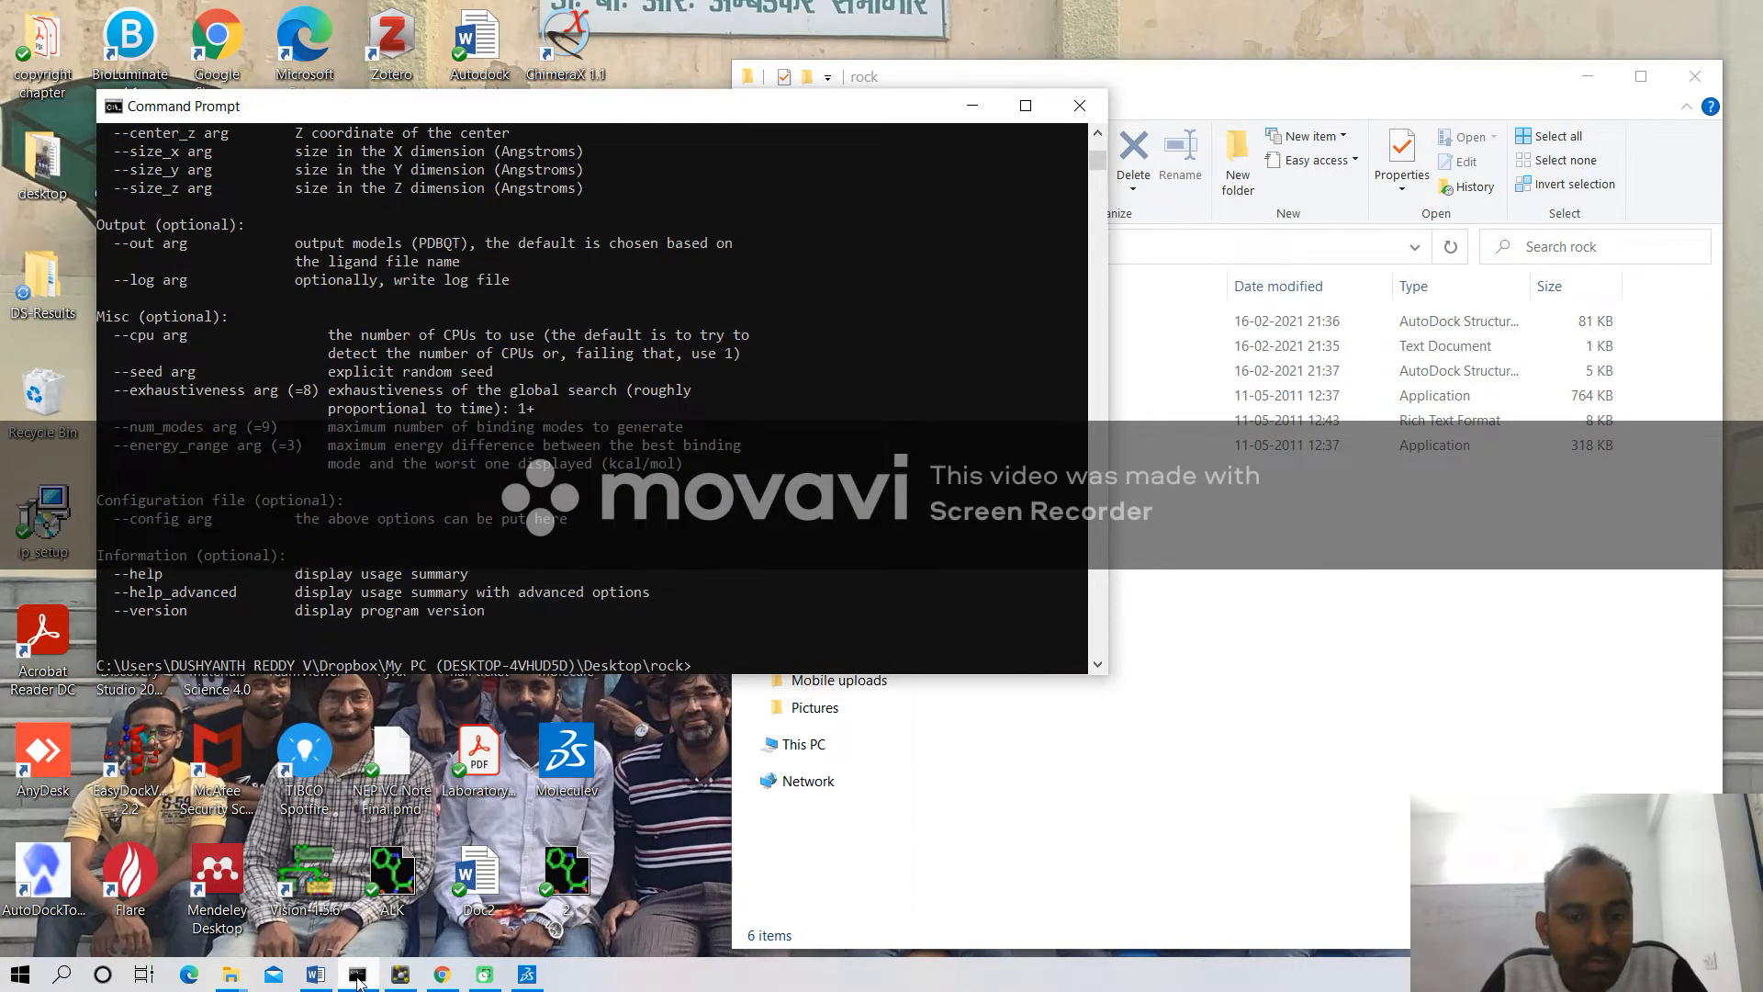
pyautogui.write('vi')
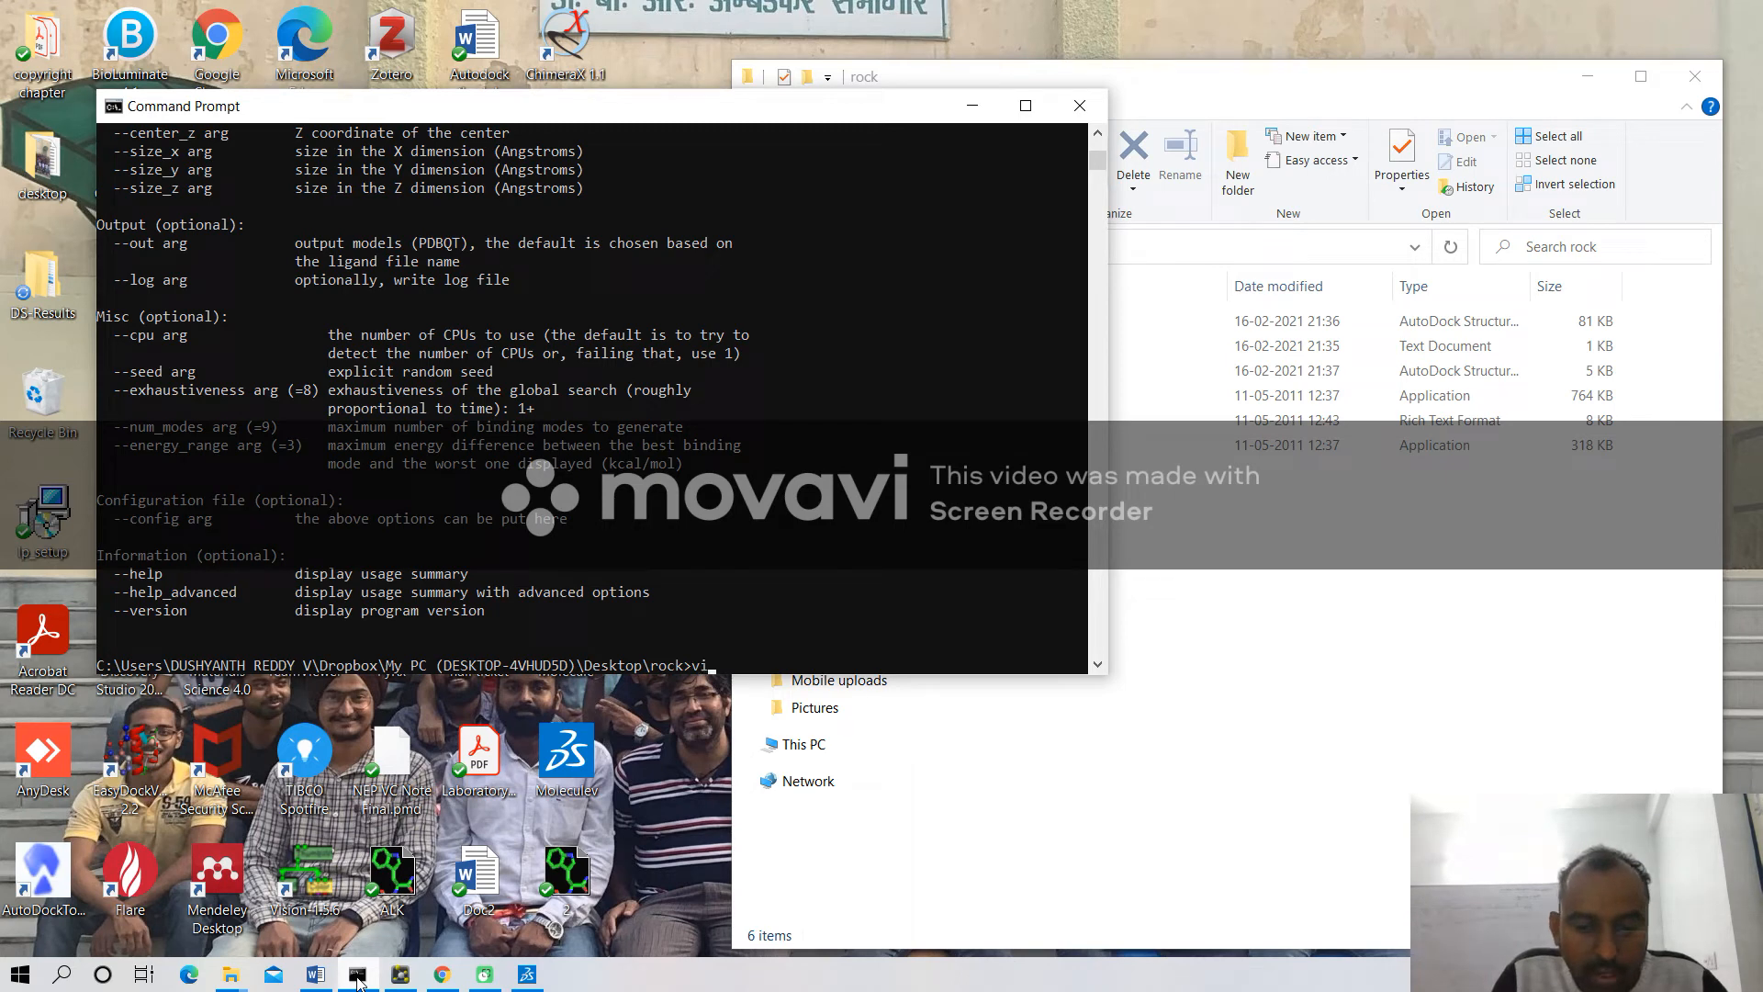
pyautogui.write('na.exe')
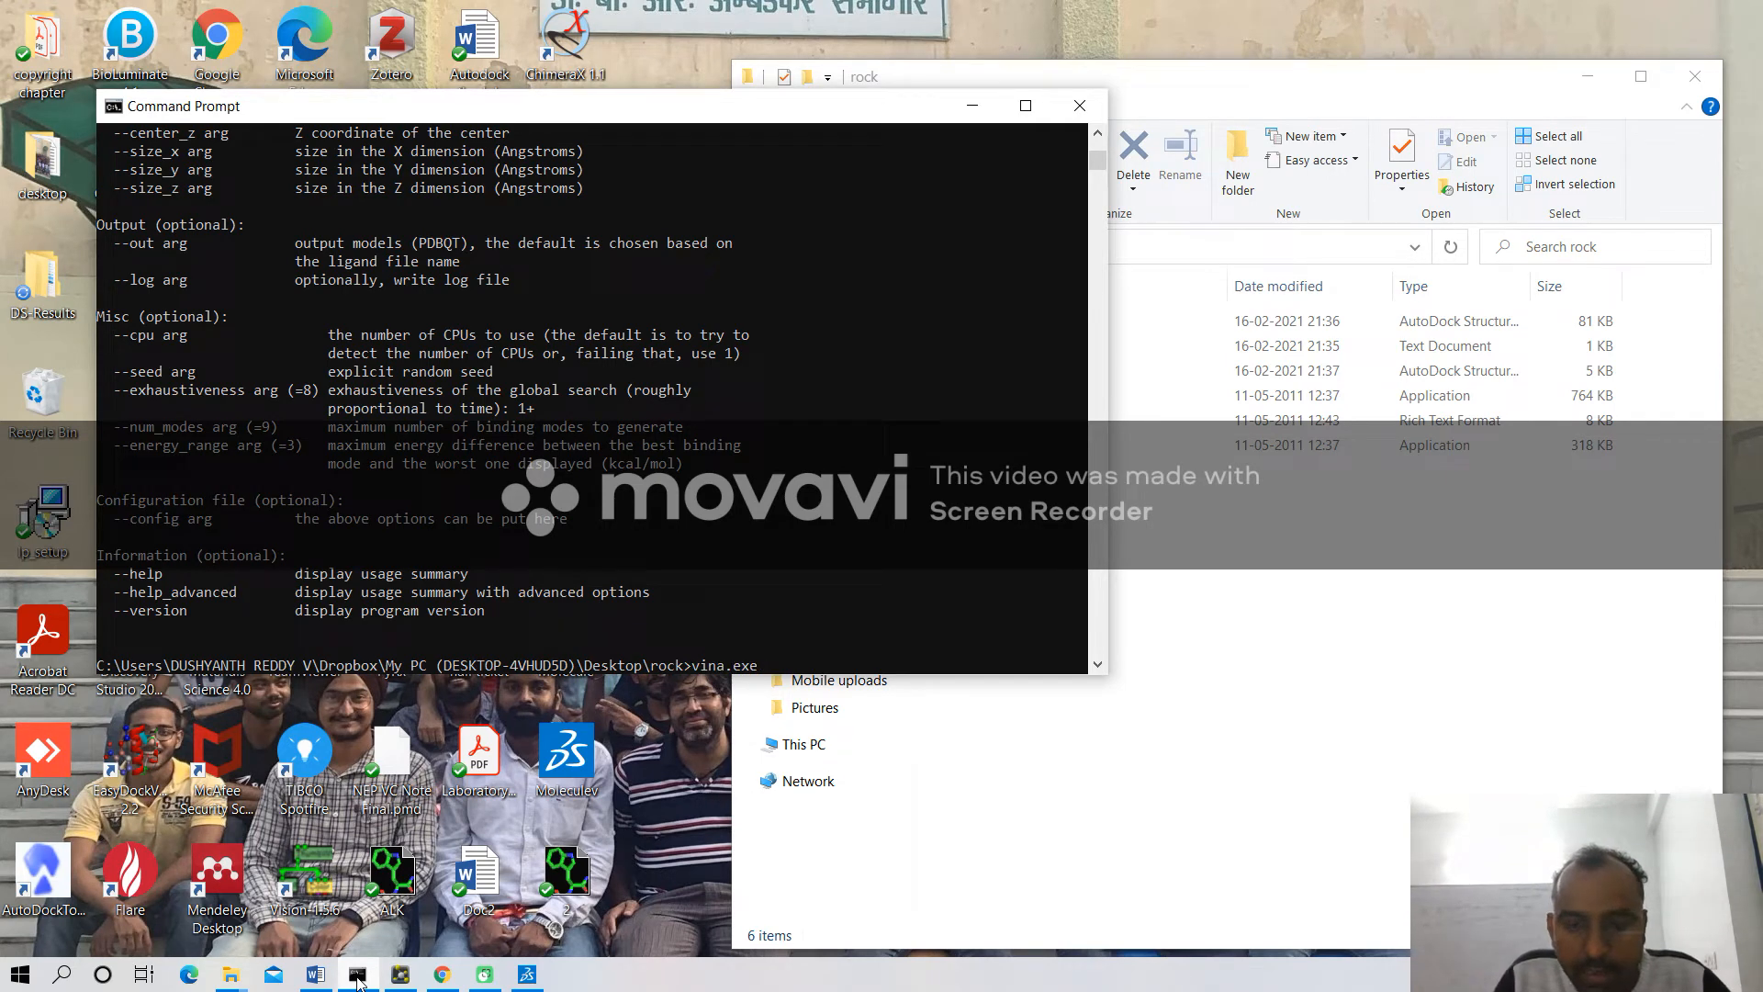
pyautogui.write('  --')
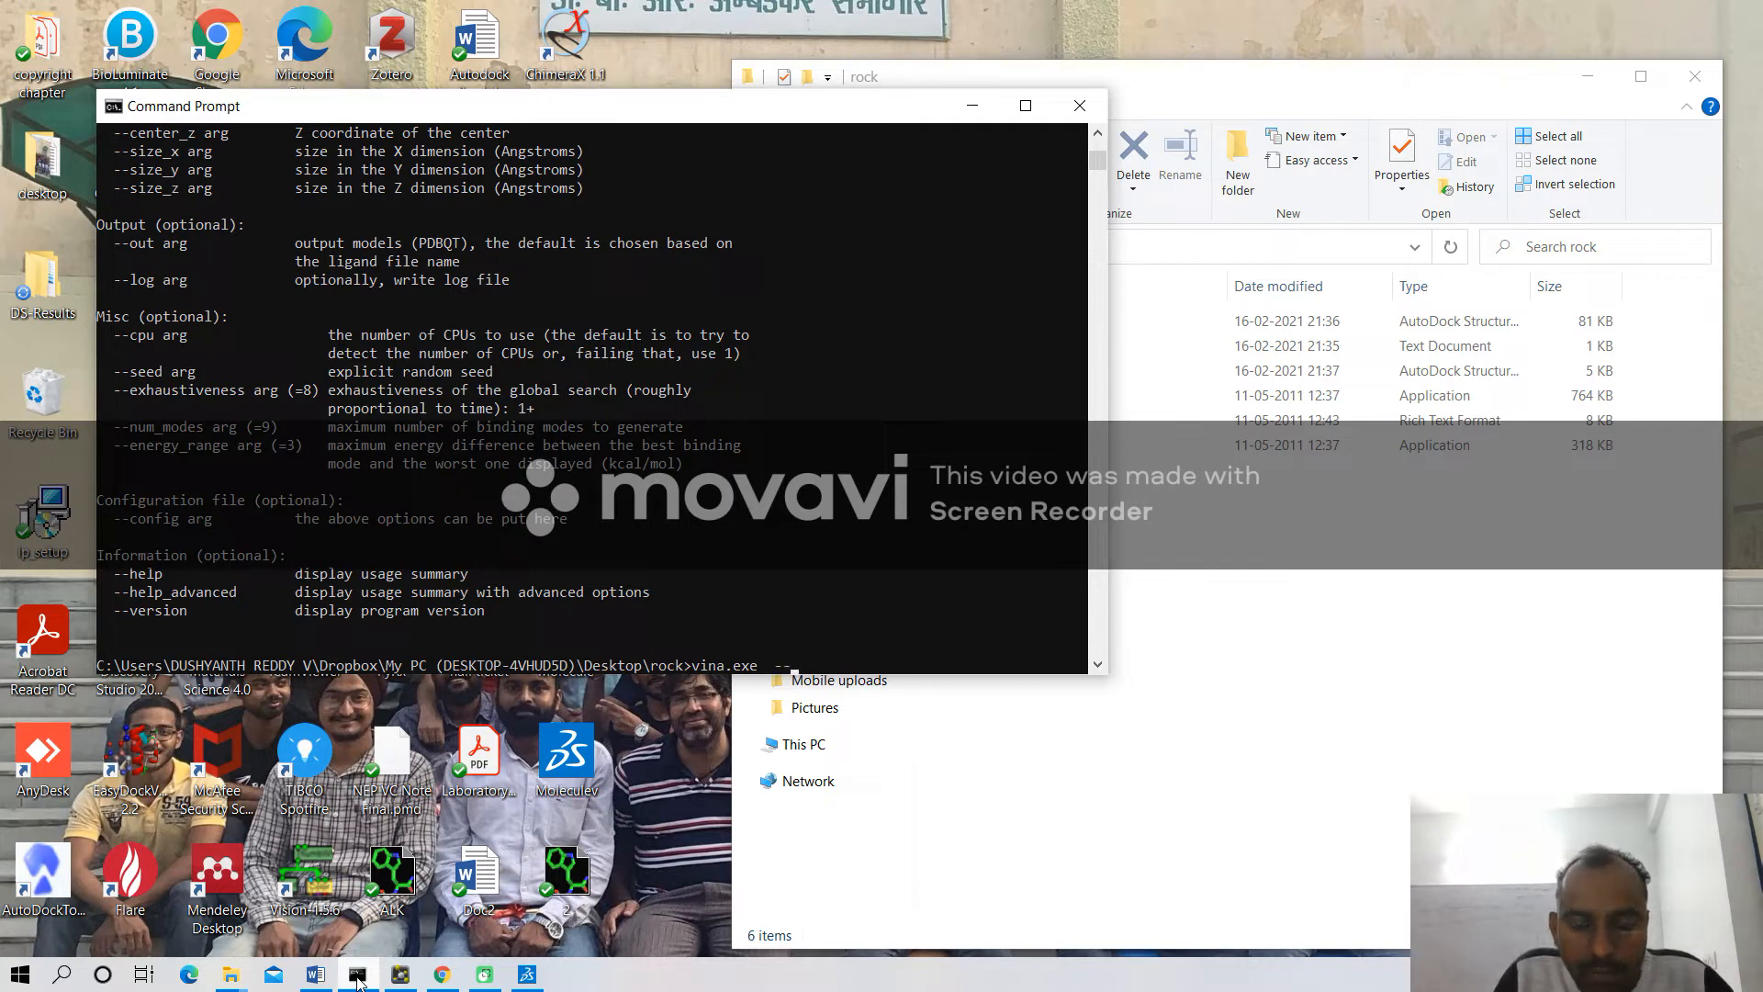
pyautogui.write('config')
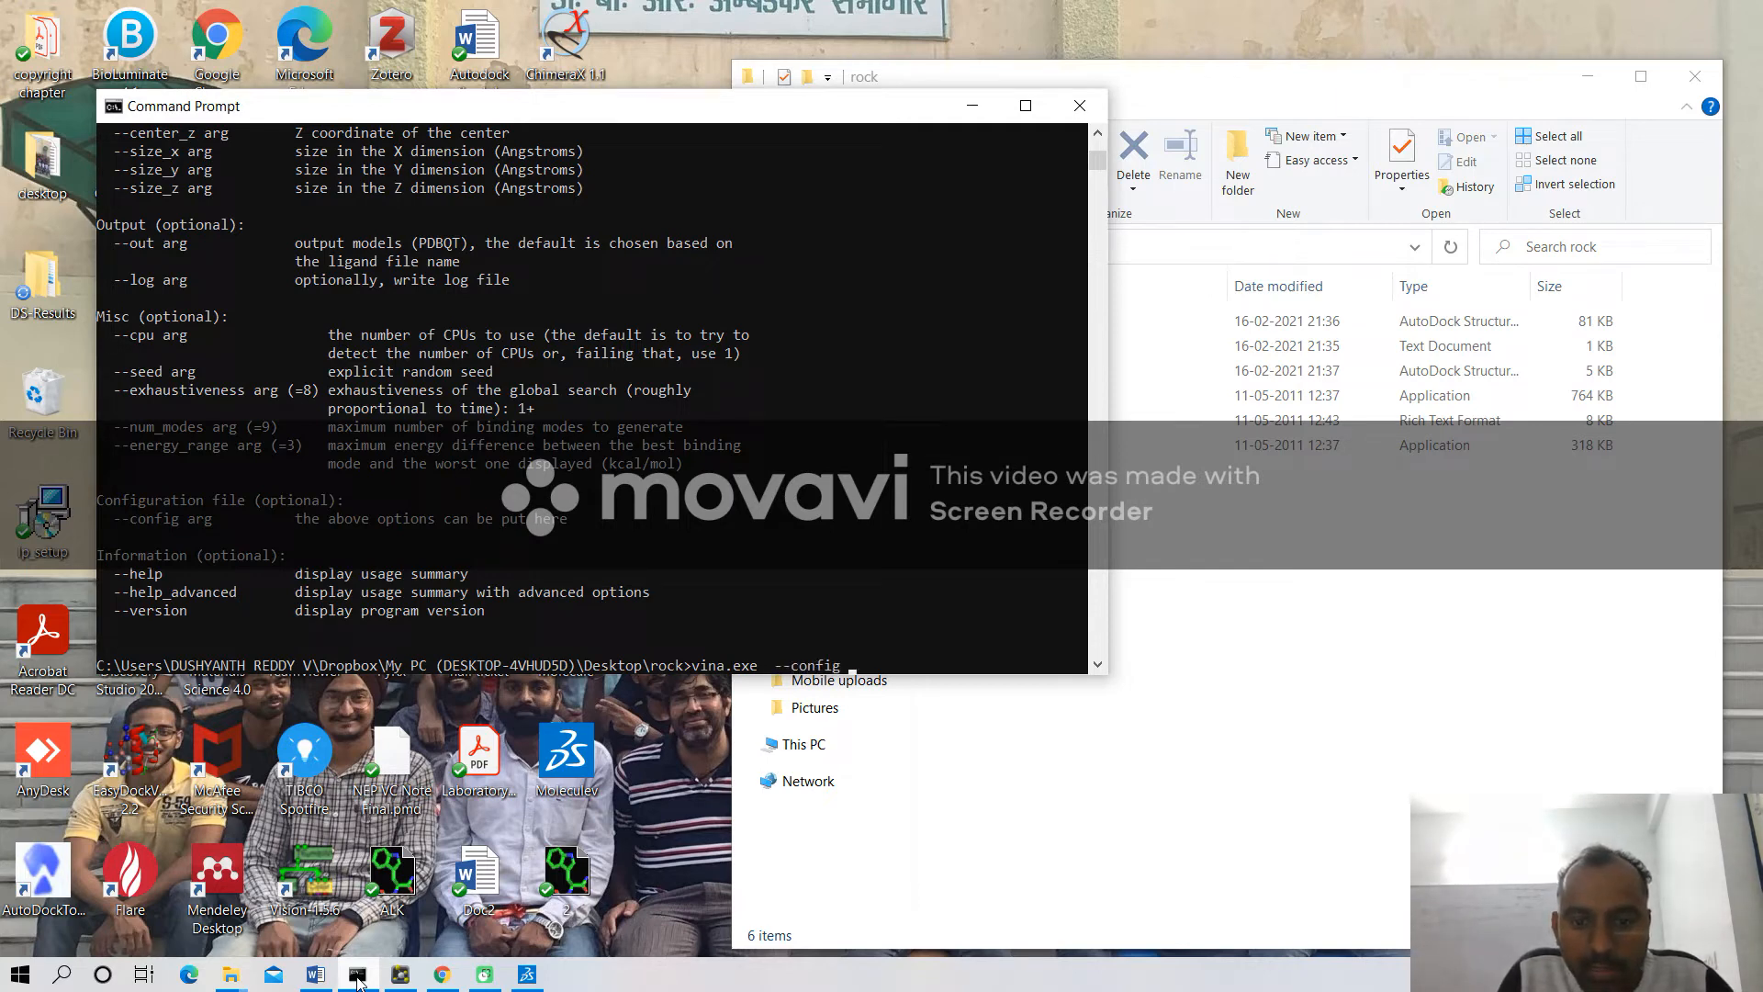
pyautogui.write(' conf.')
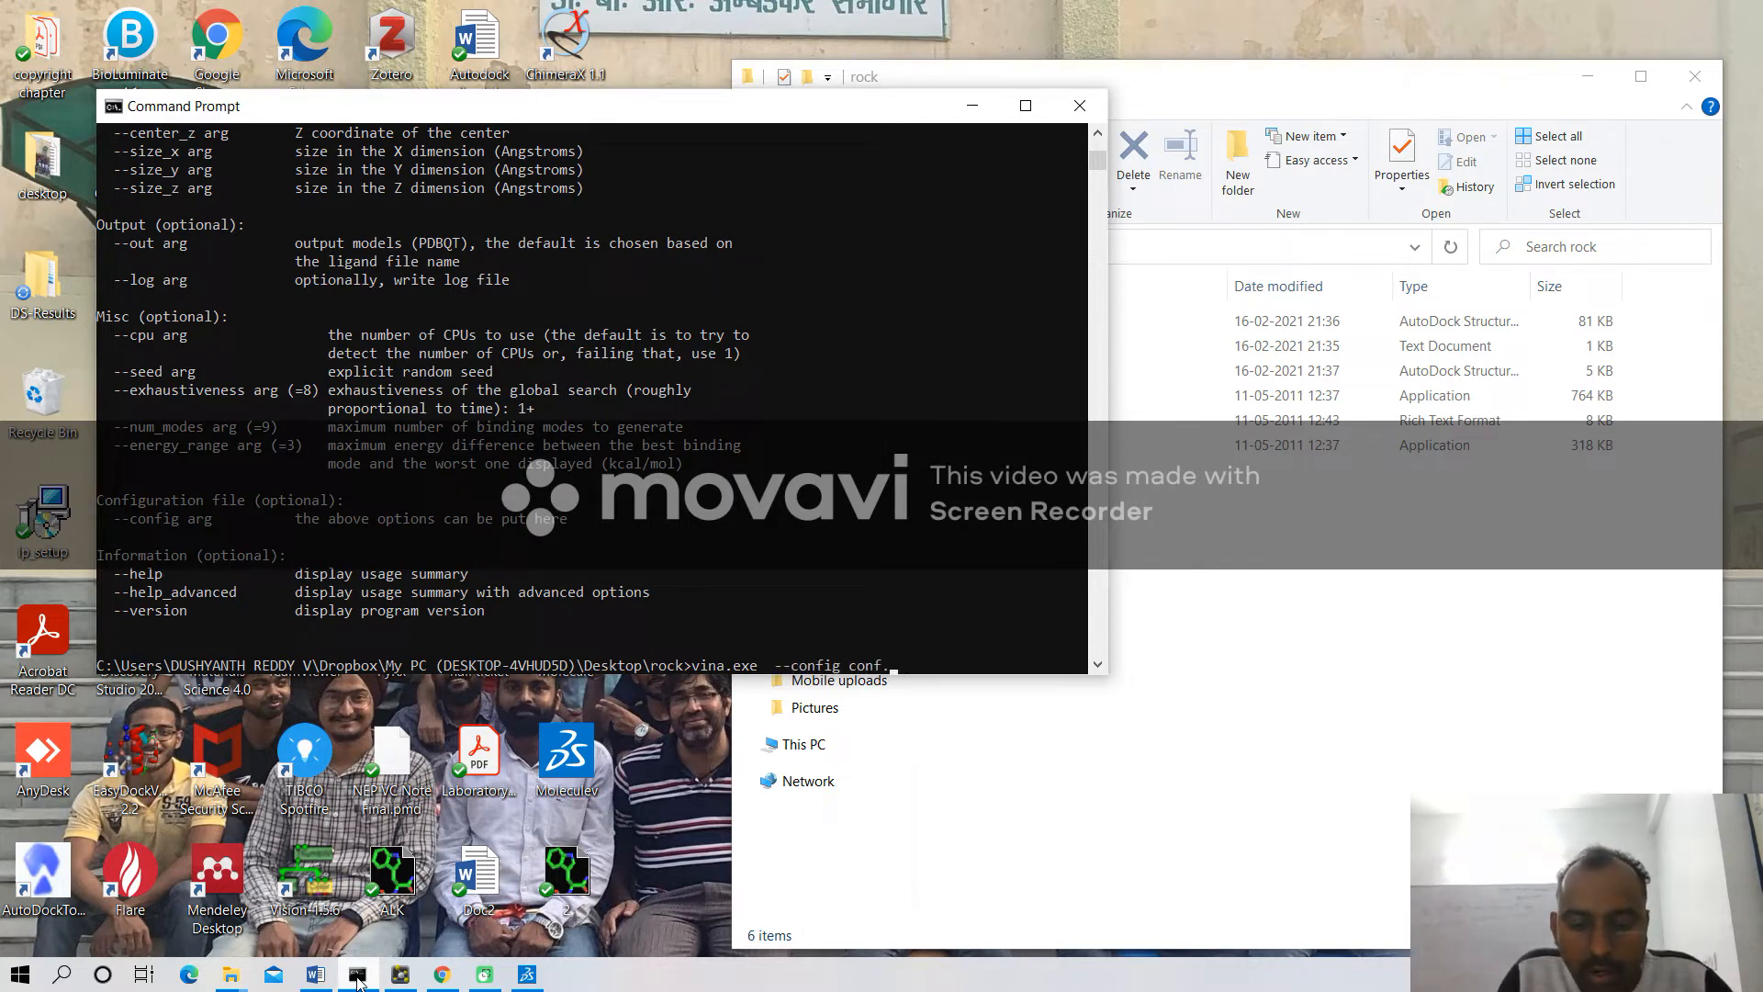
pyautogui.write('txt')
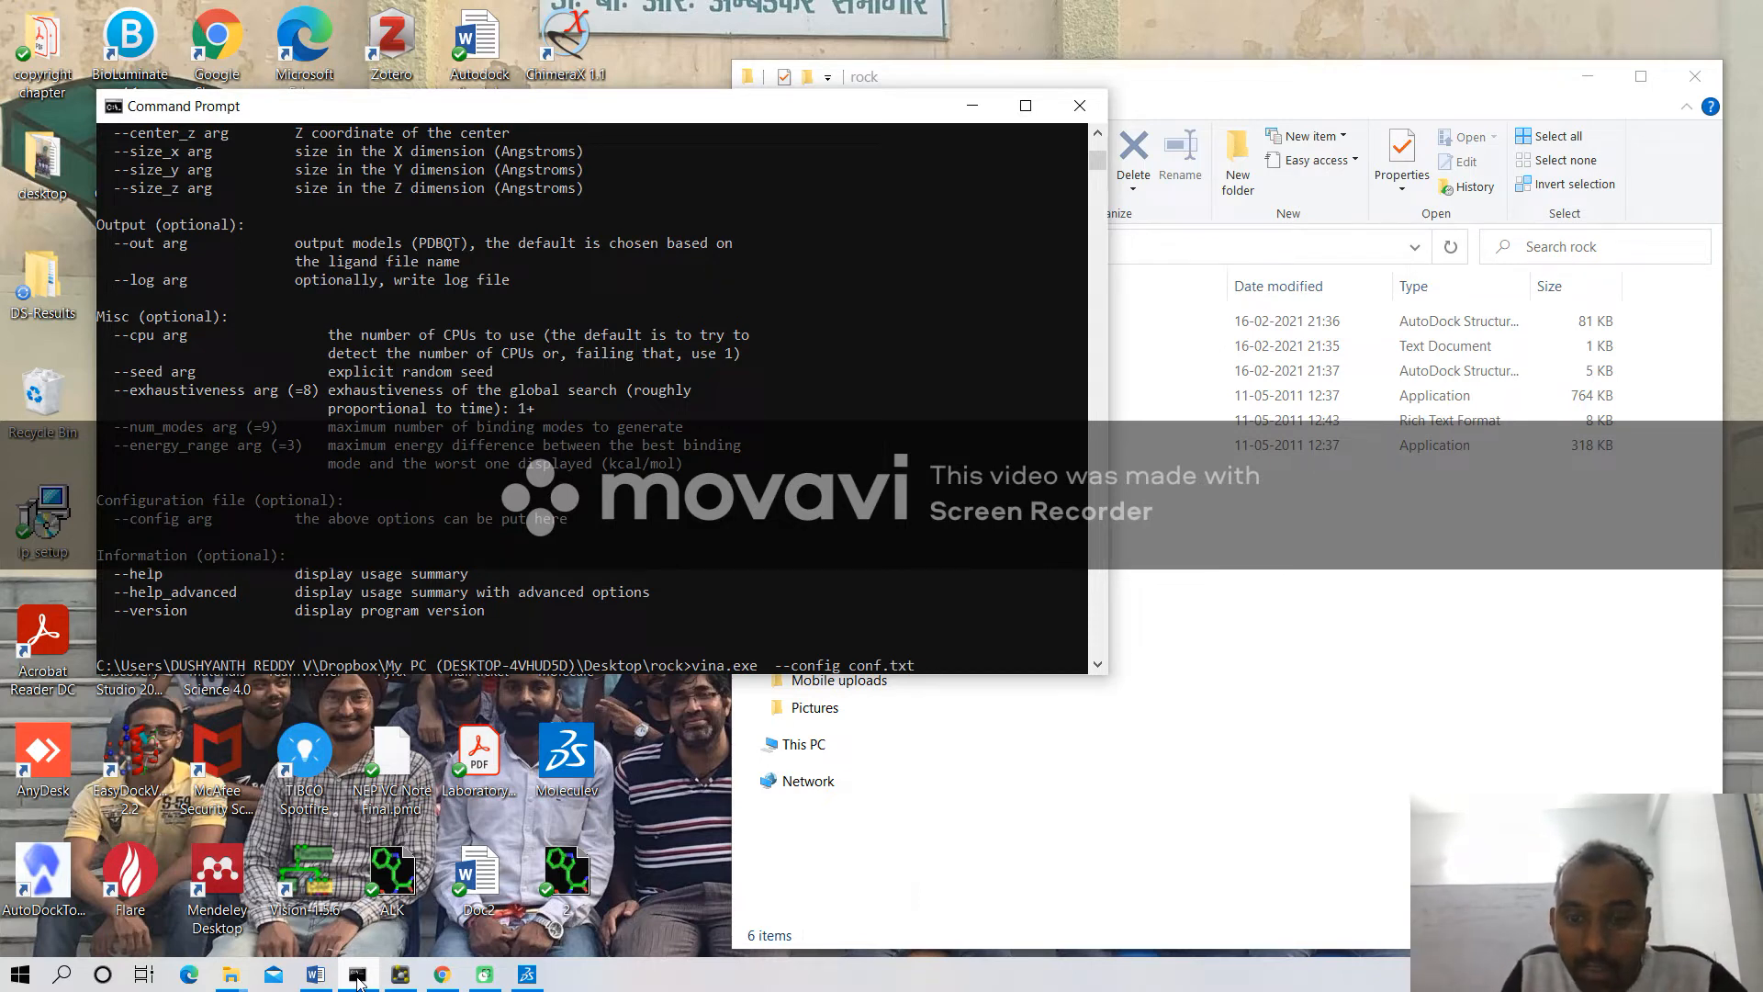
pyautogui.write('  --log')
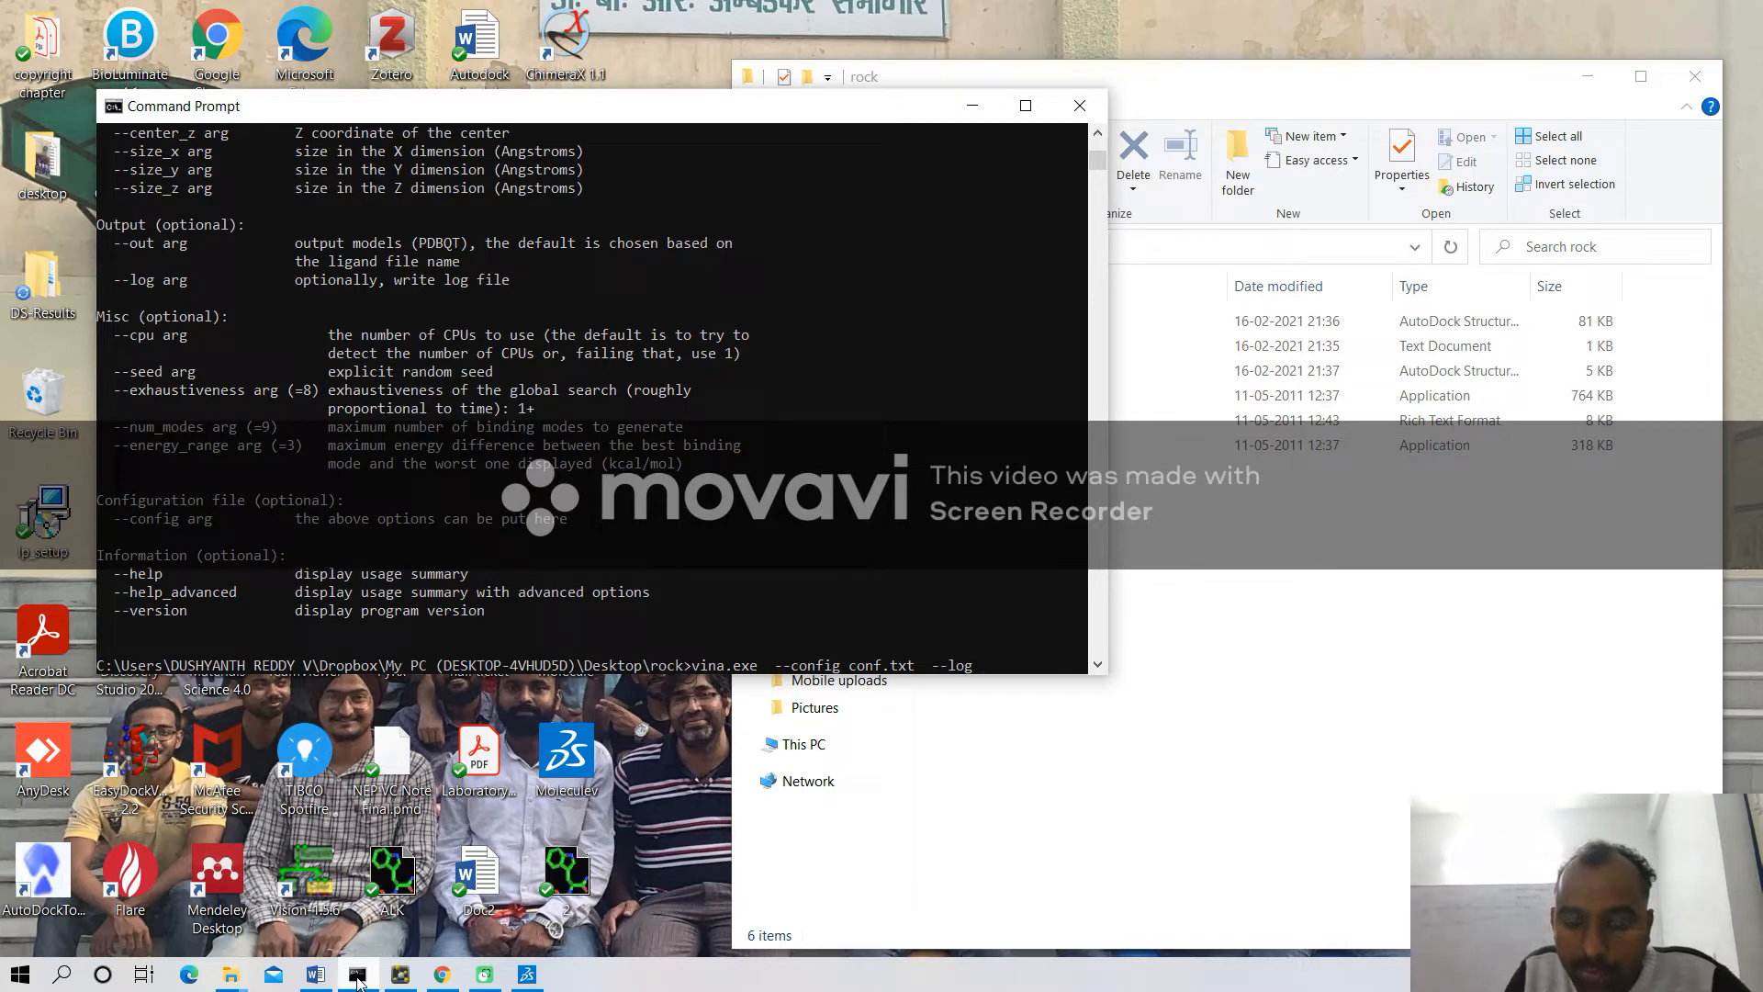
pyautogui.write(' log.txt')
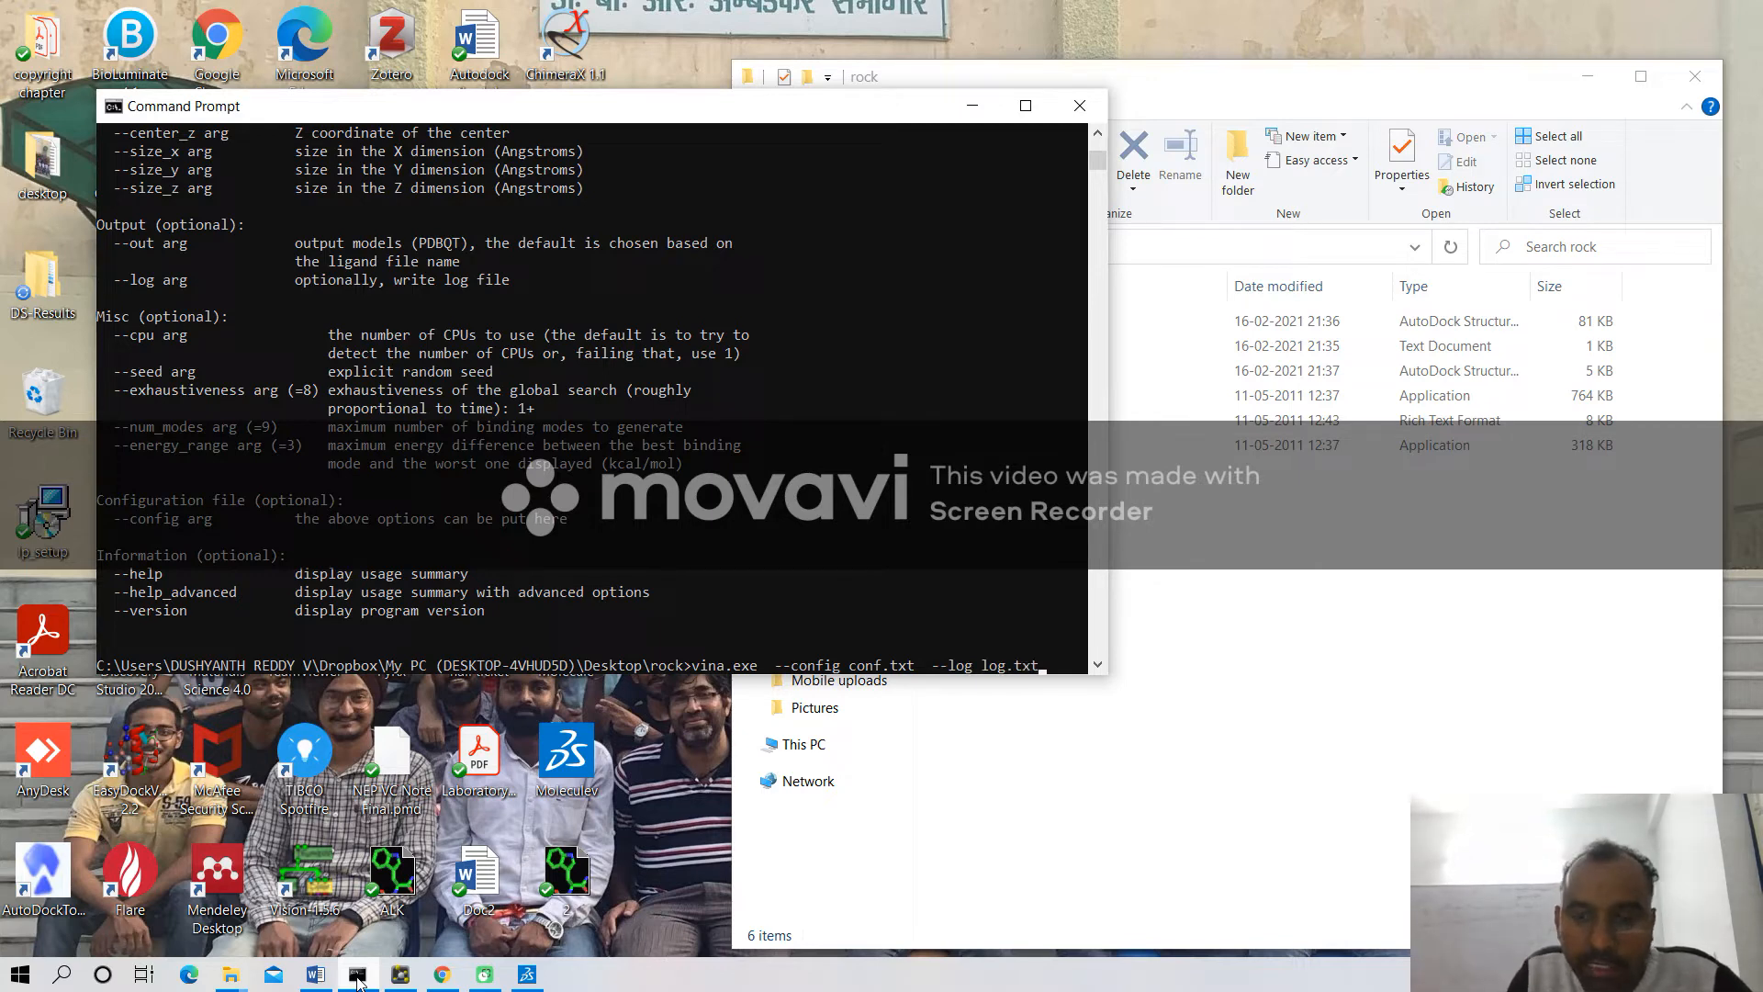
pyautogui.press('Return')
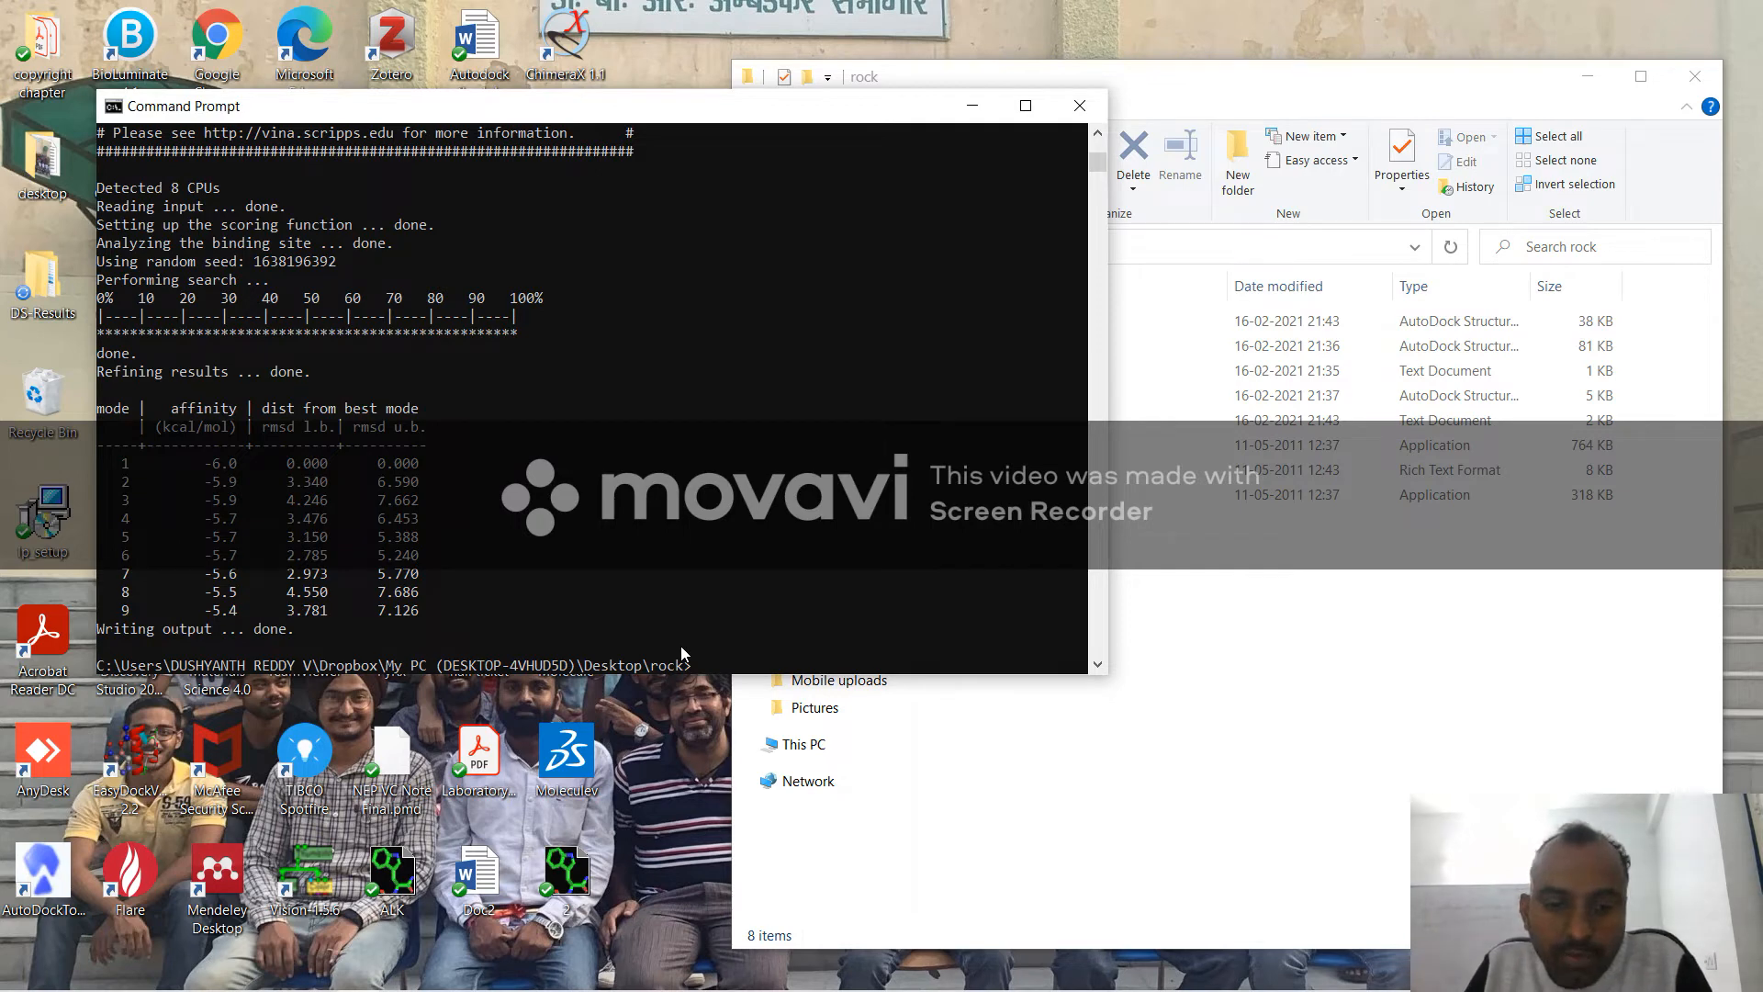
# Step: Try to split the docking output into separate poses with the command vina_split.exe -input 1.pdbqt
pyautogui.write('vin')
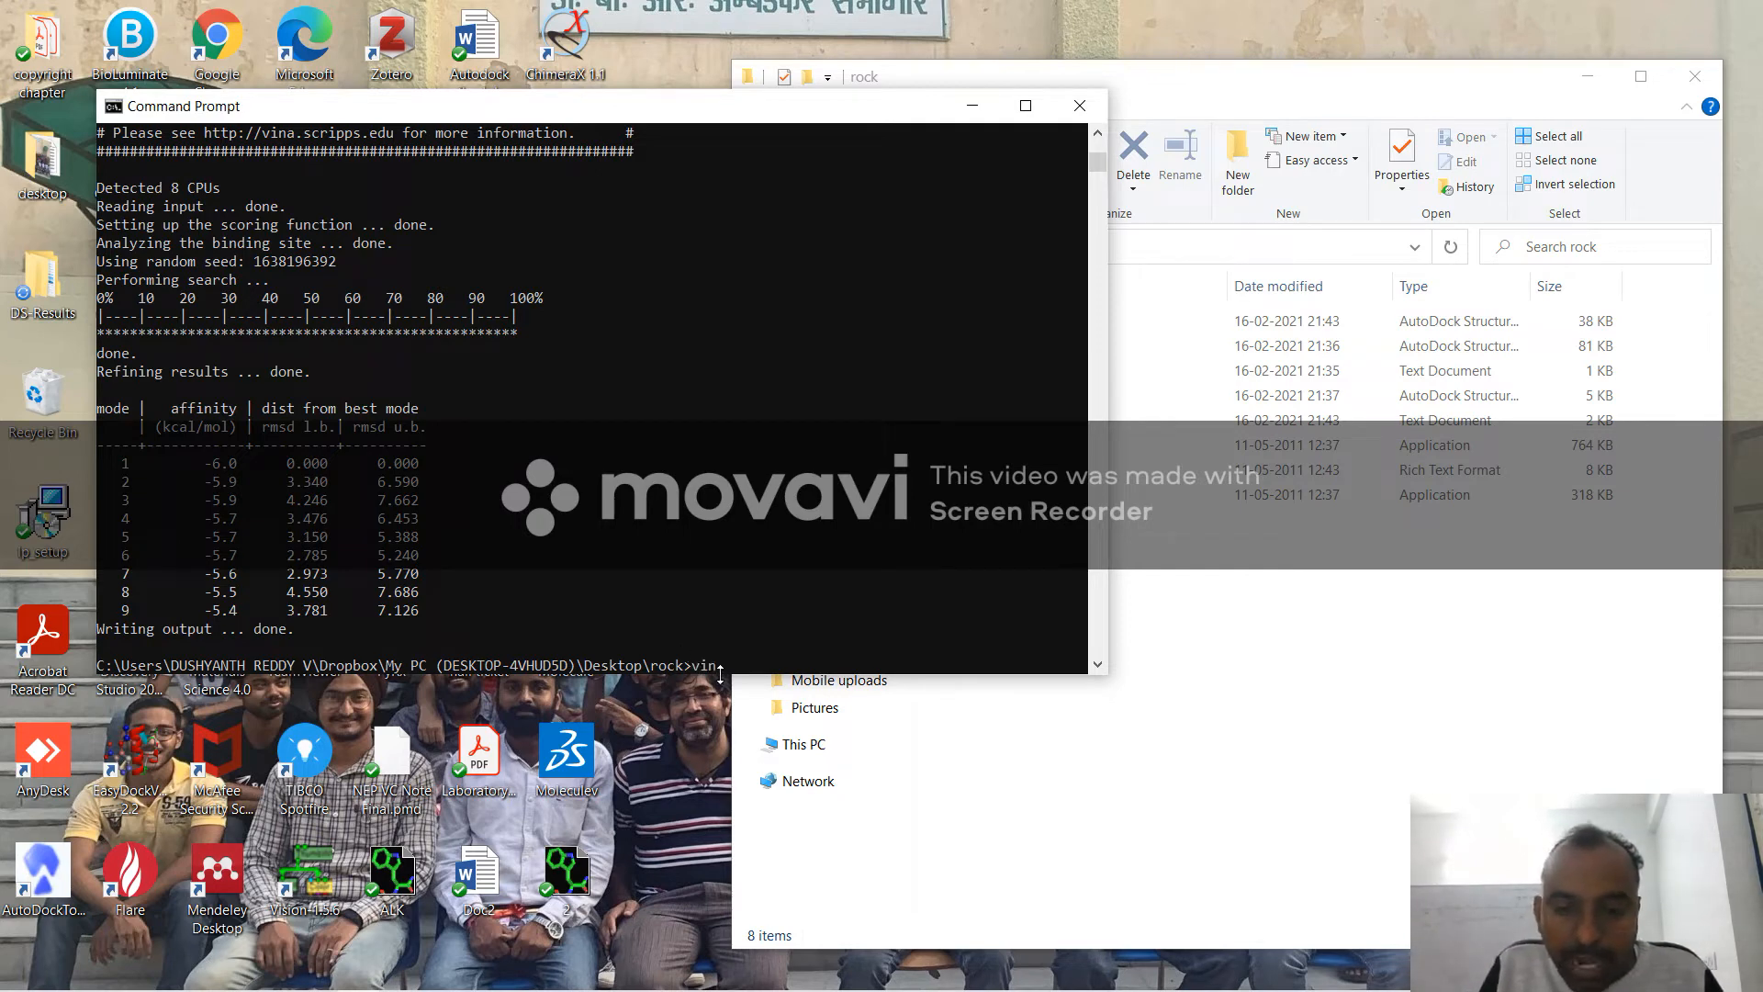
pyautogui.write('a')
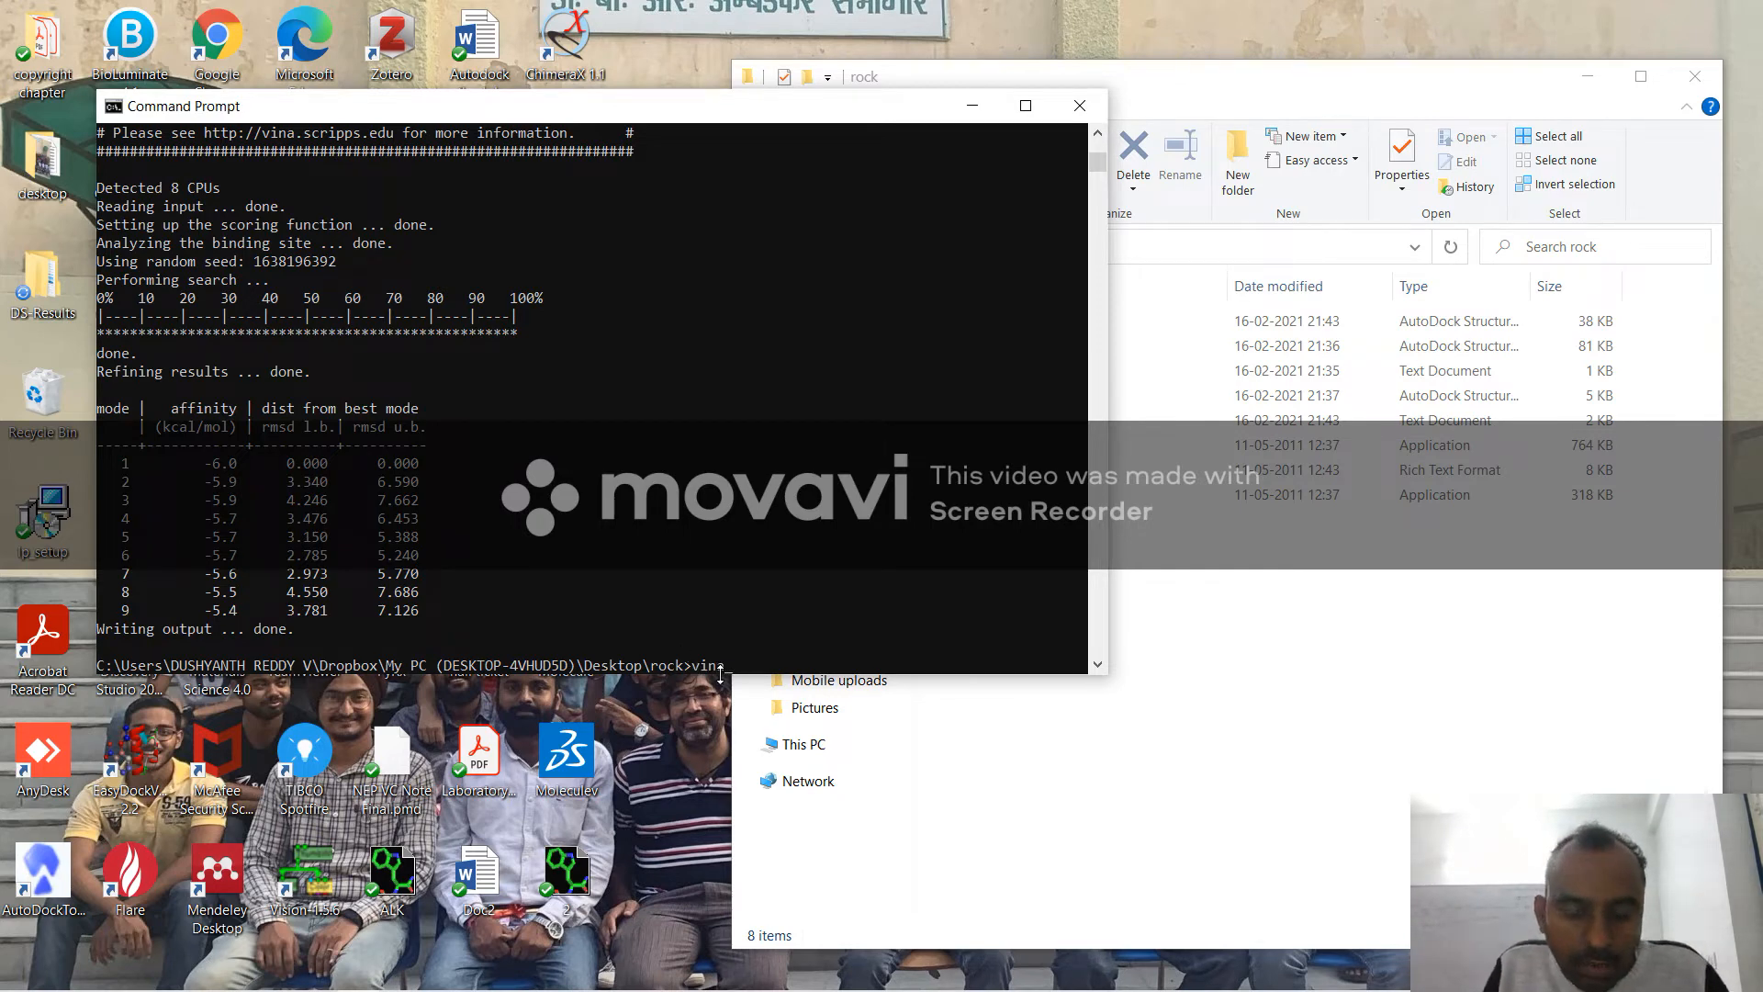
pyautogui.write('_split.')
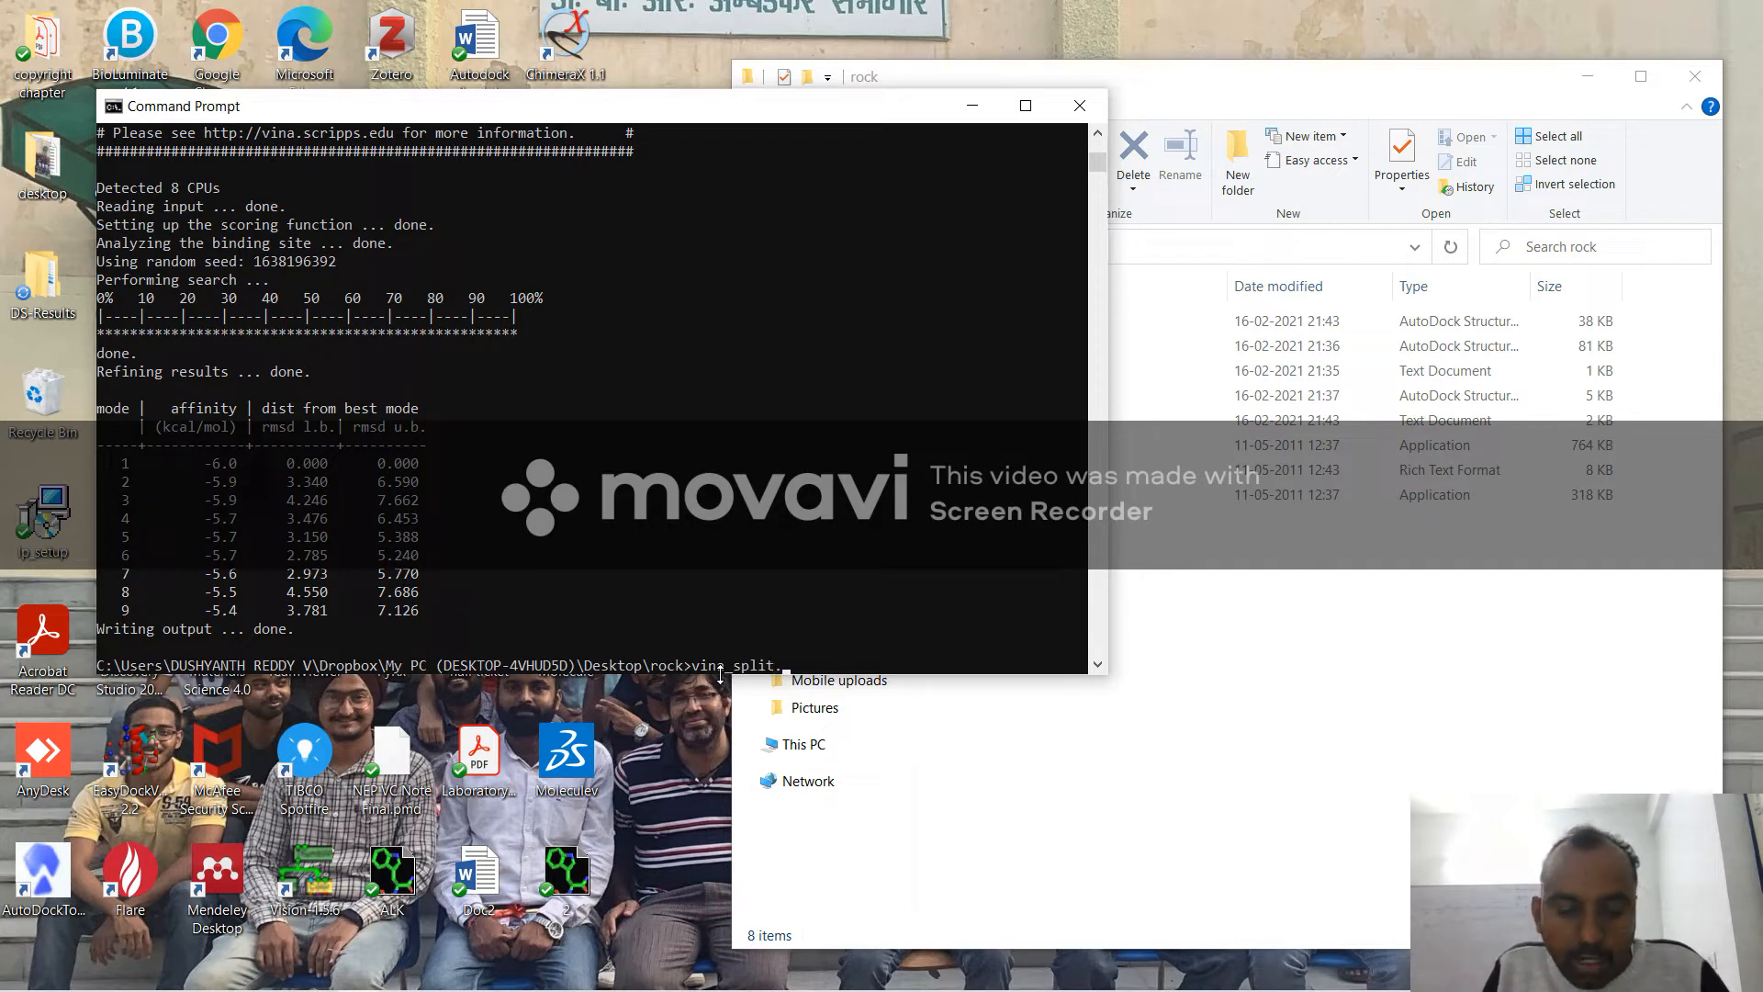
pyautogui.write('exe')
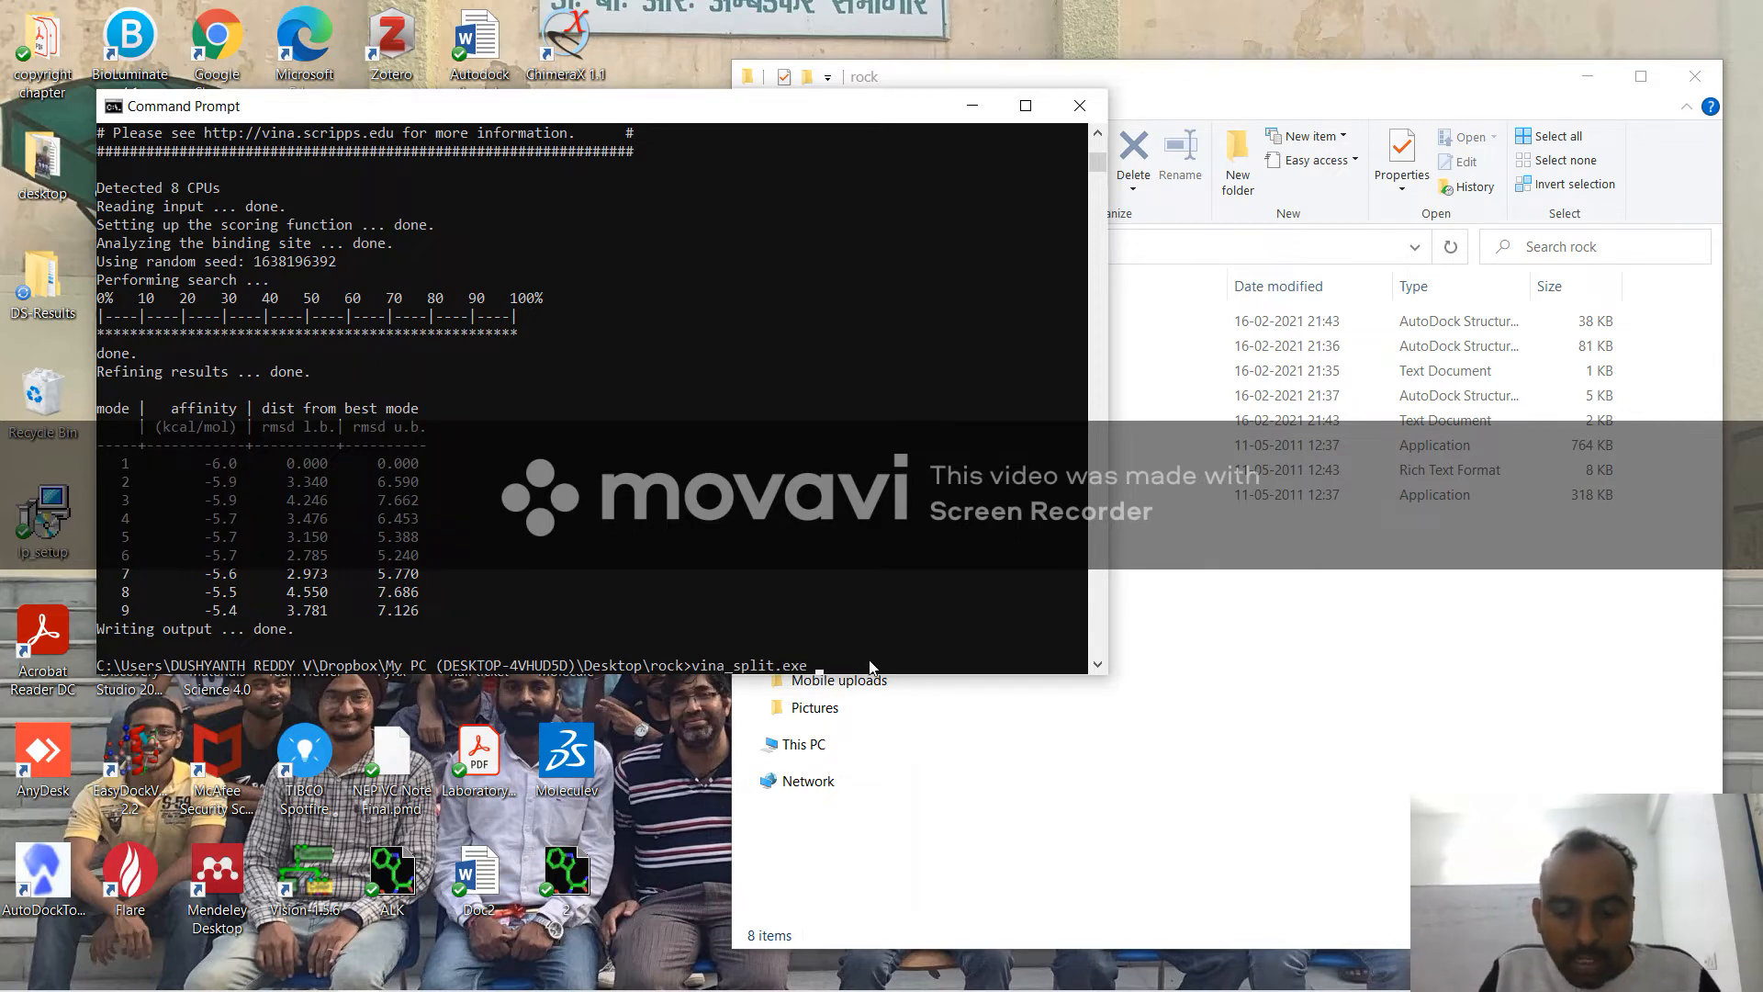
pyautogui.write(' -inp')
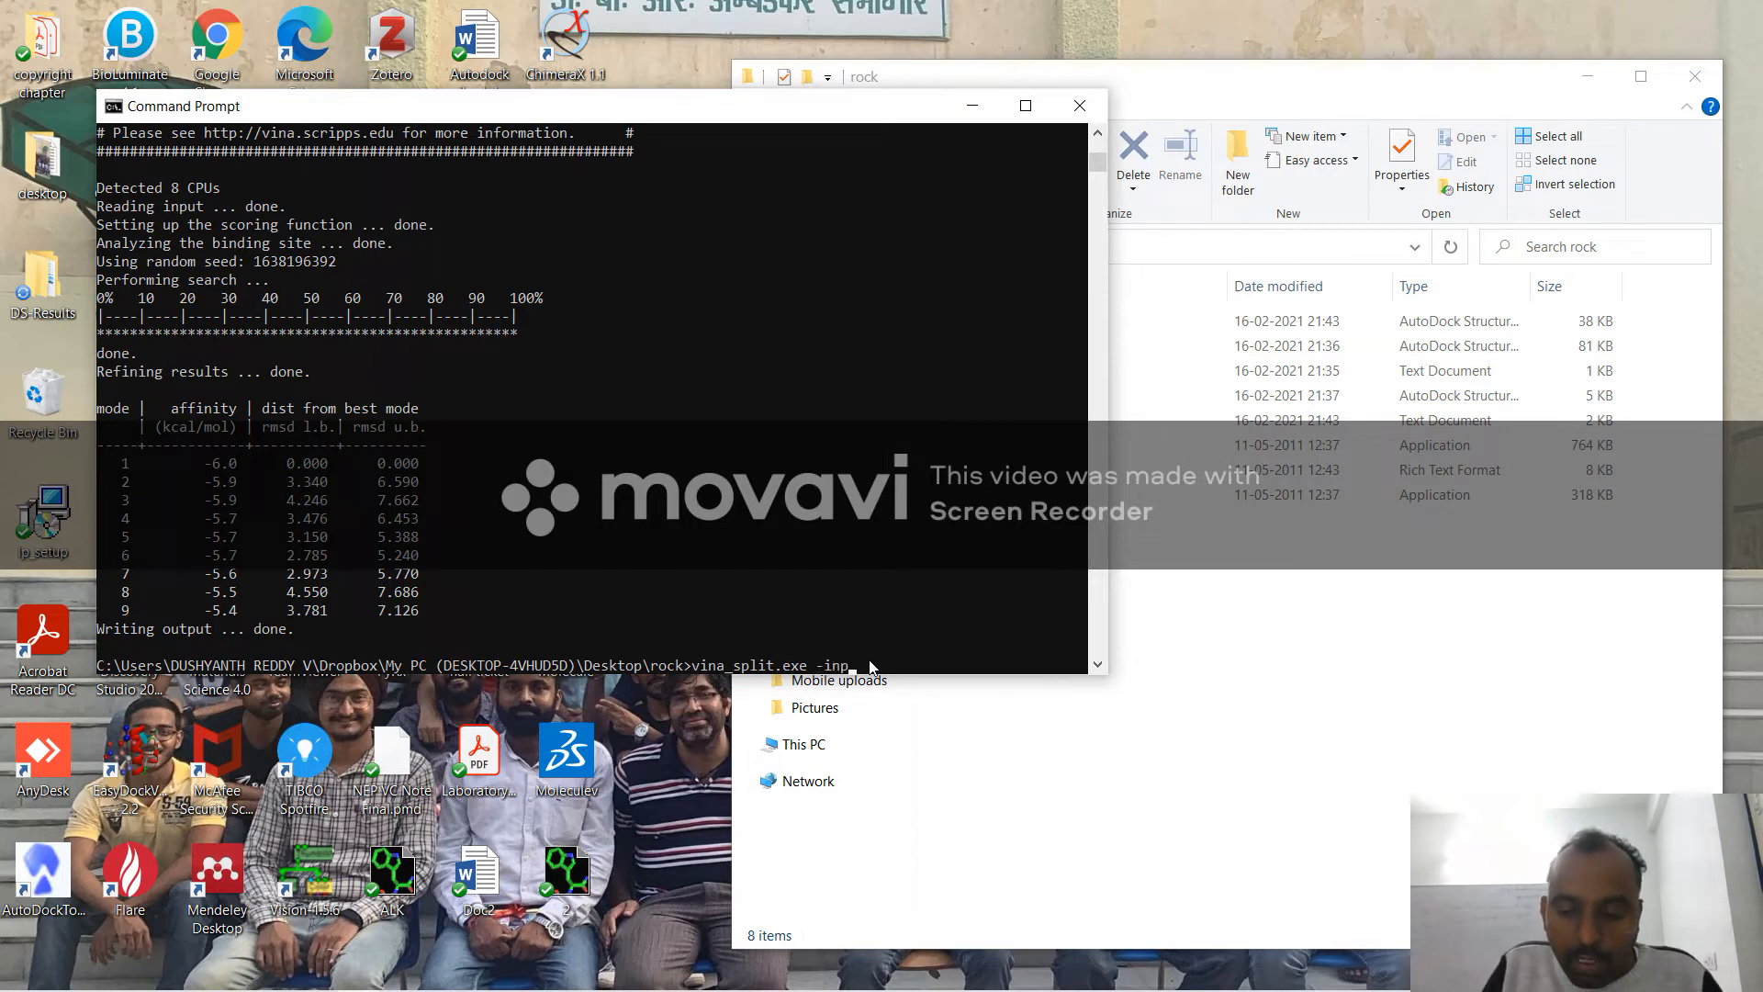
pyautogui.write('ut')
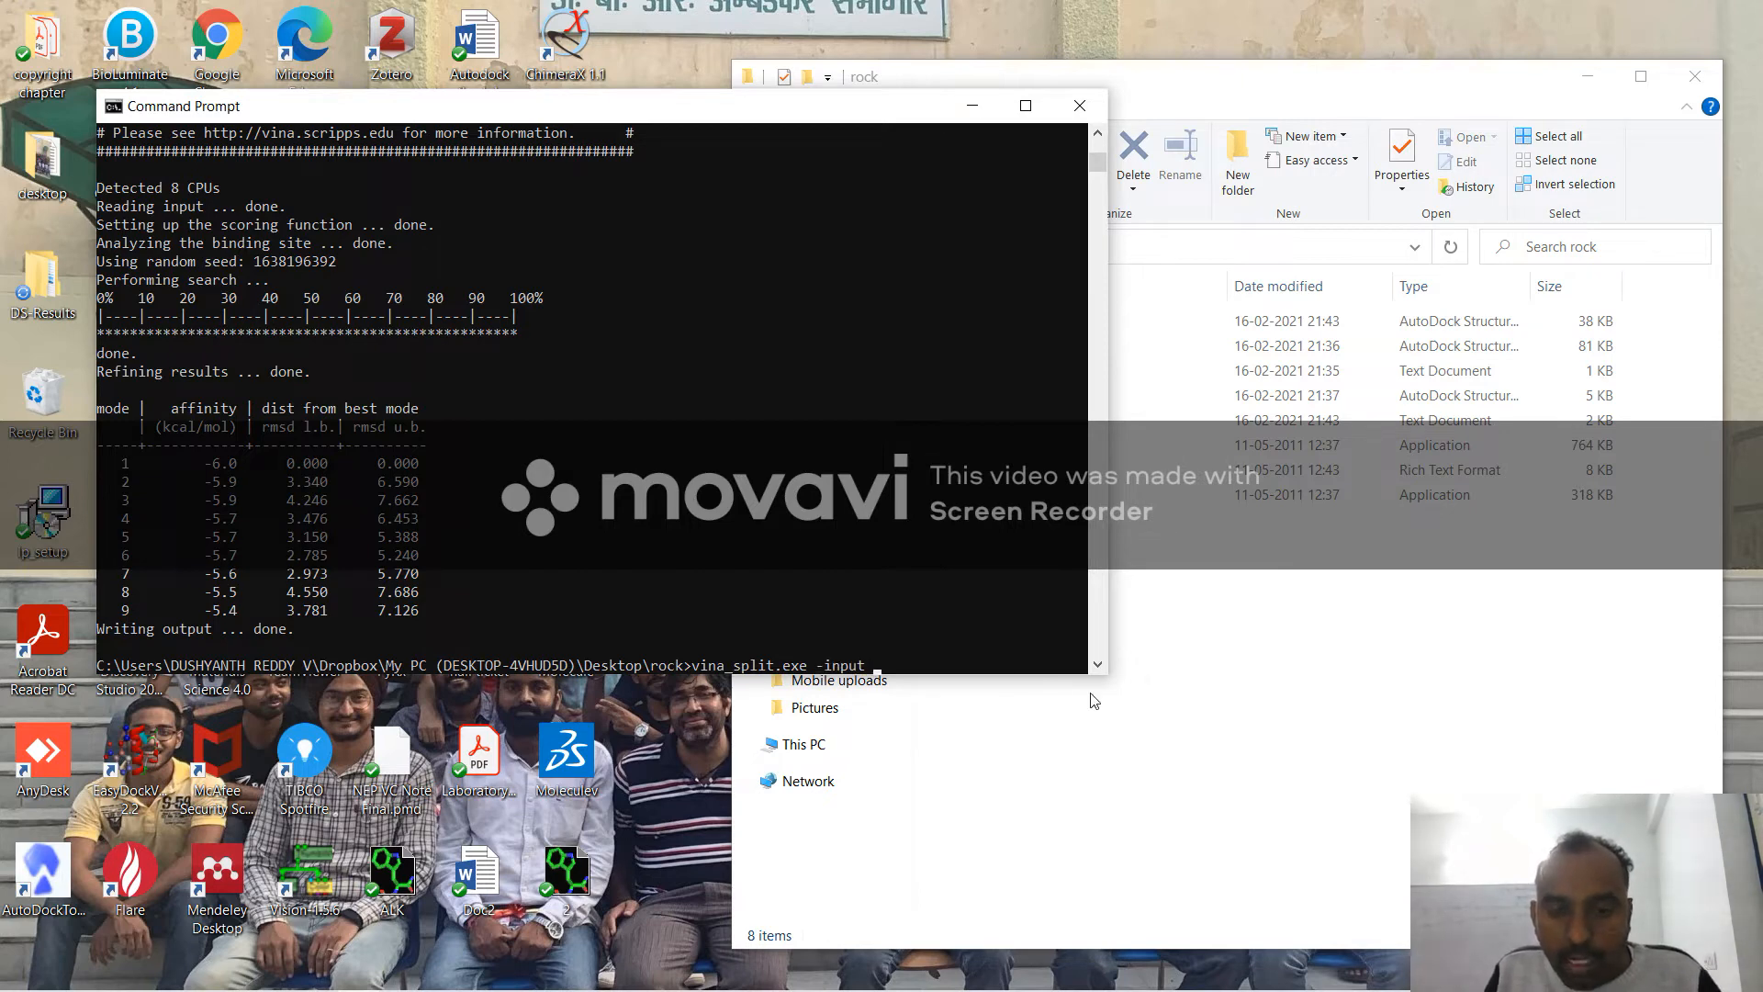
pyautogui.write(' 1.pdbqt')
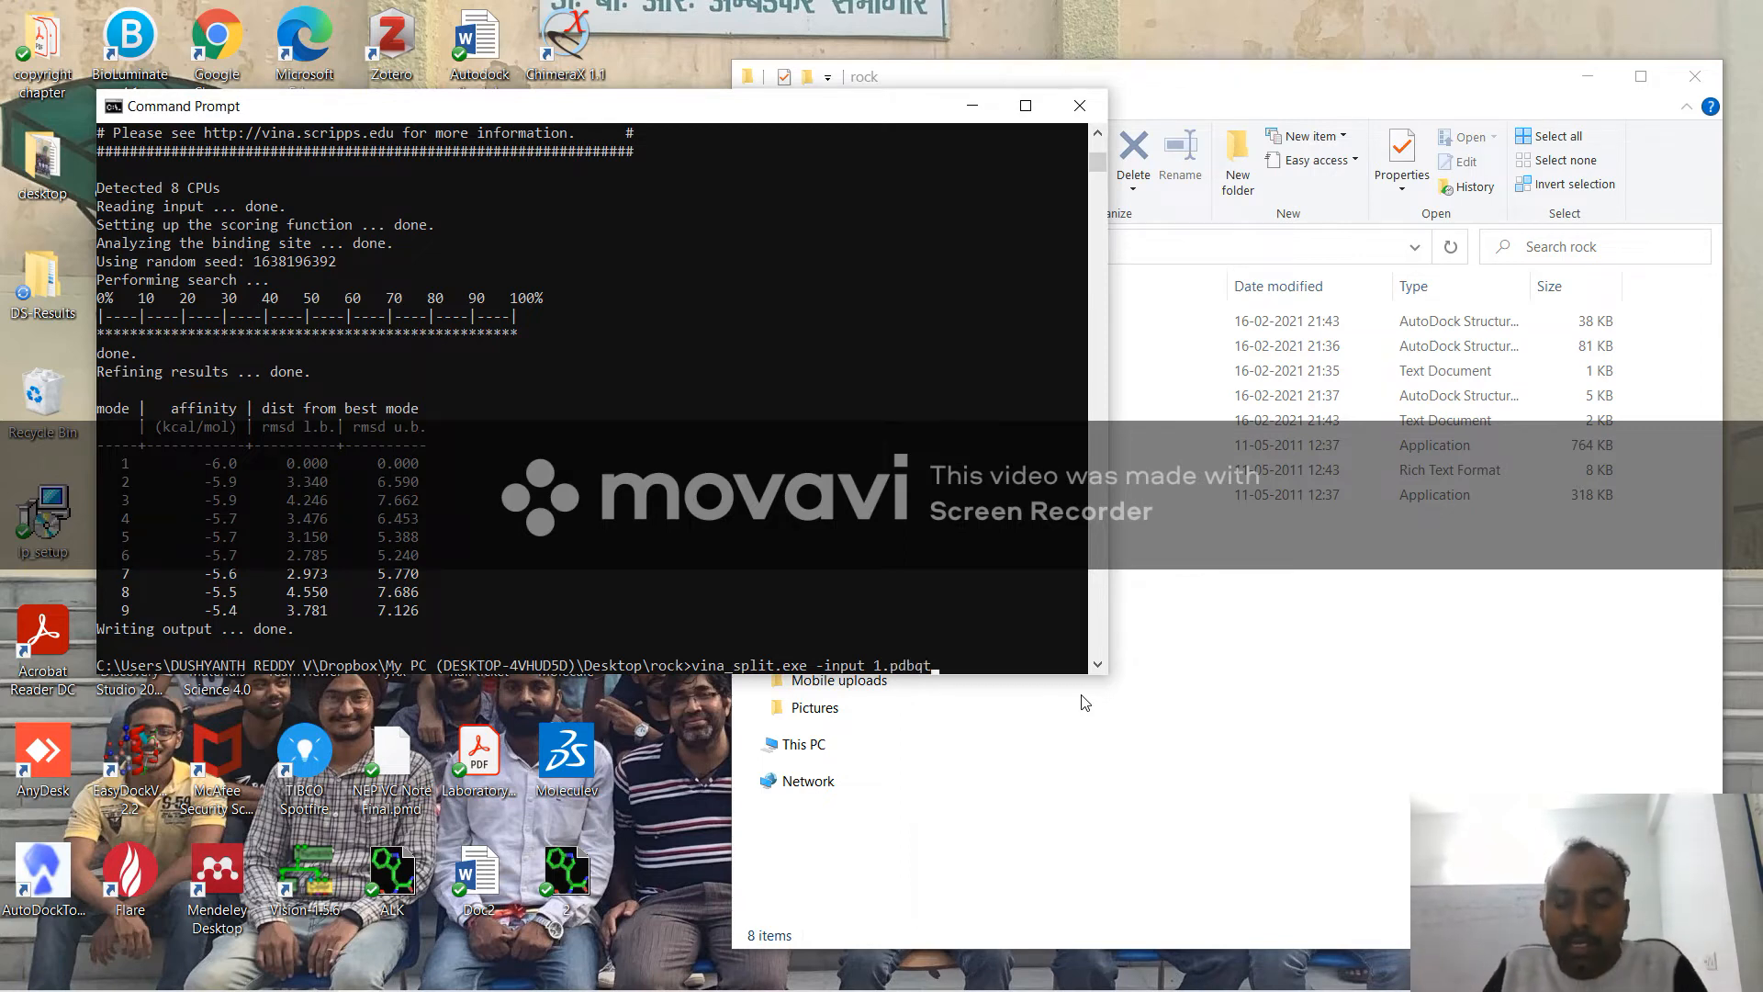
pyautogui.press('Return')
pyautogui.press('Return')
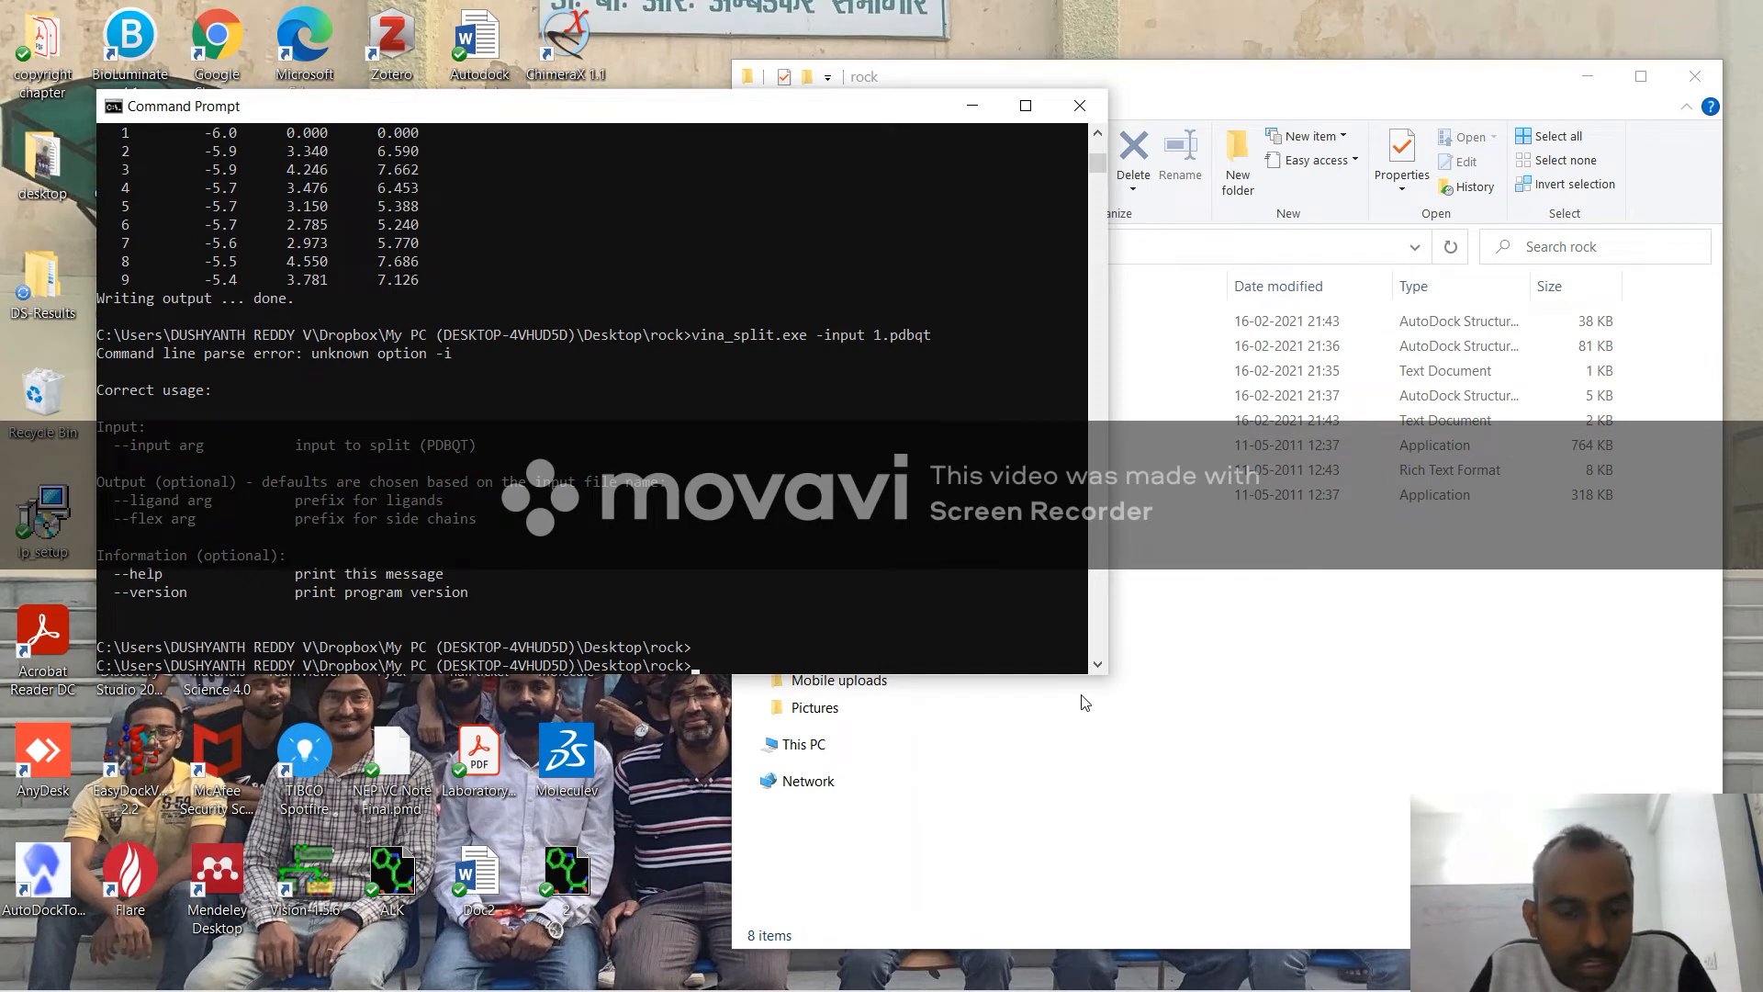
# Step: Recall the split command, correct its option to --input, and run vina_split.exe --input 1.pdbqt
pyautogui.press('Up')
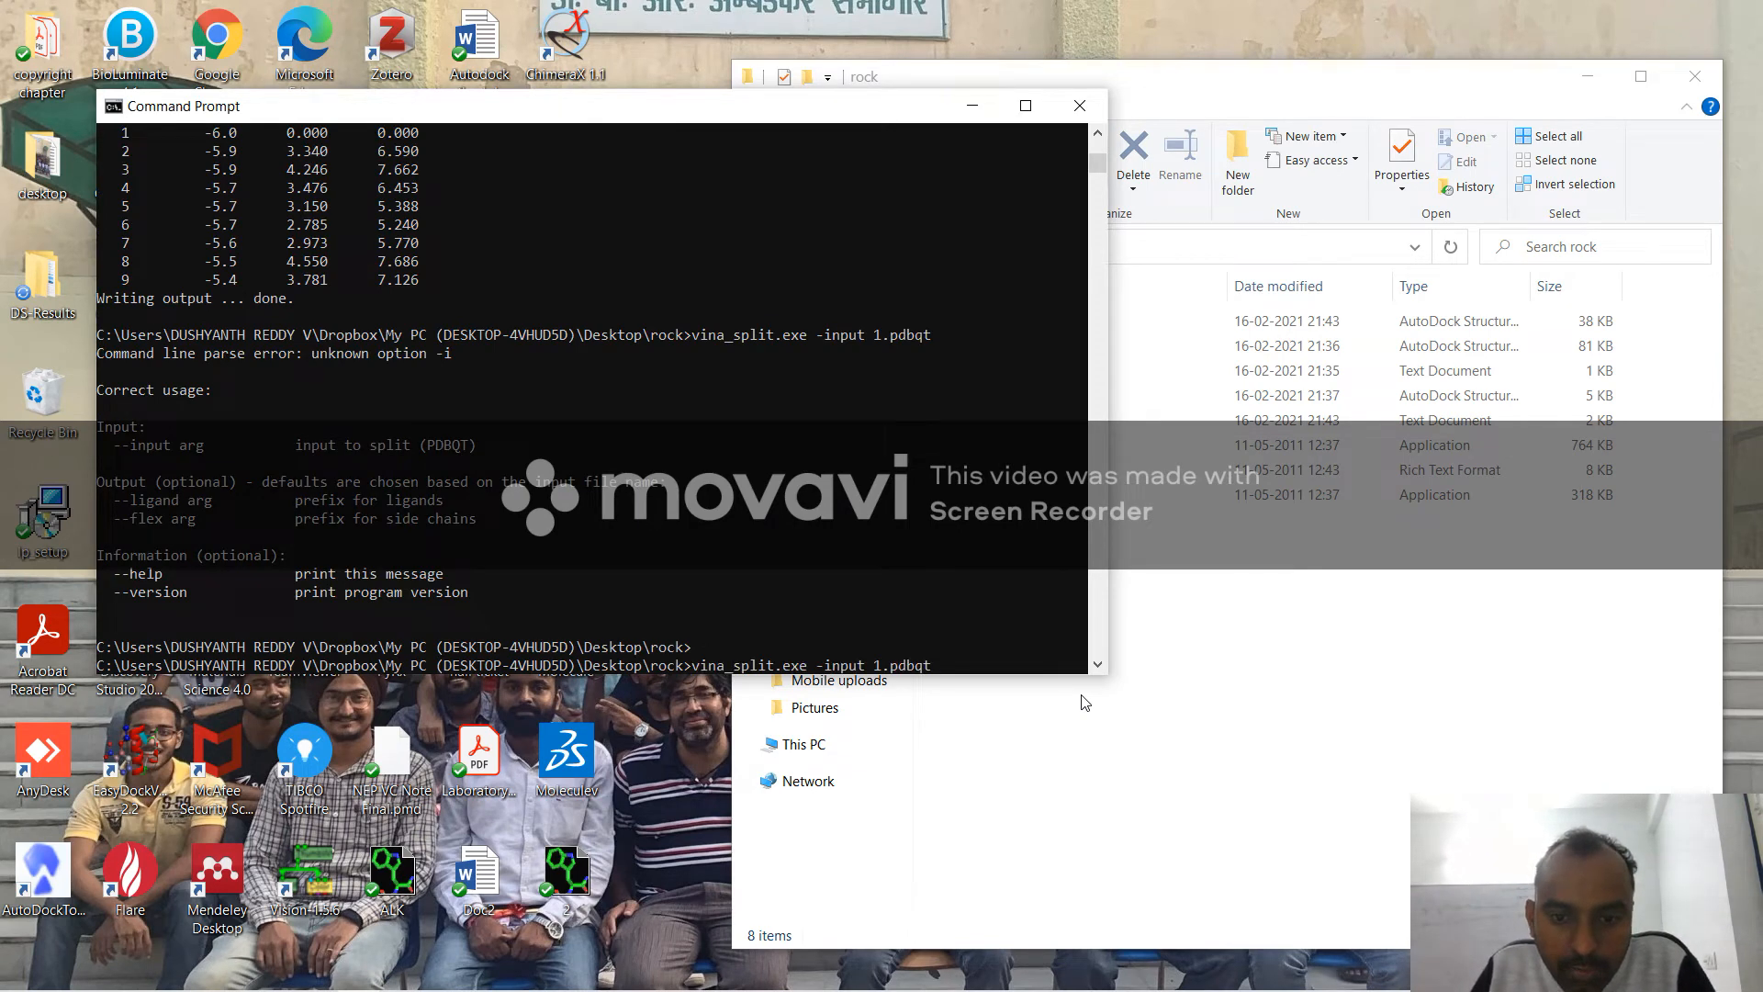
pyautogui.write('-')
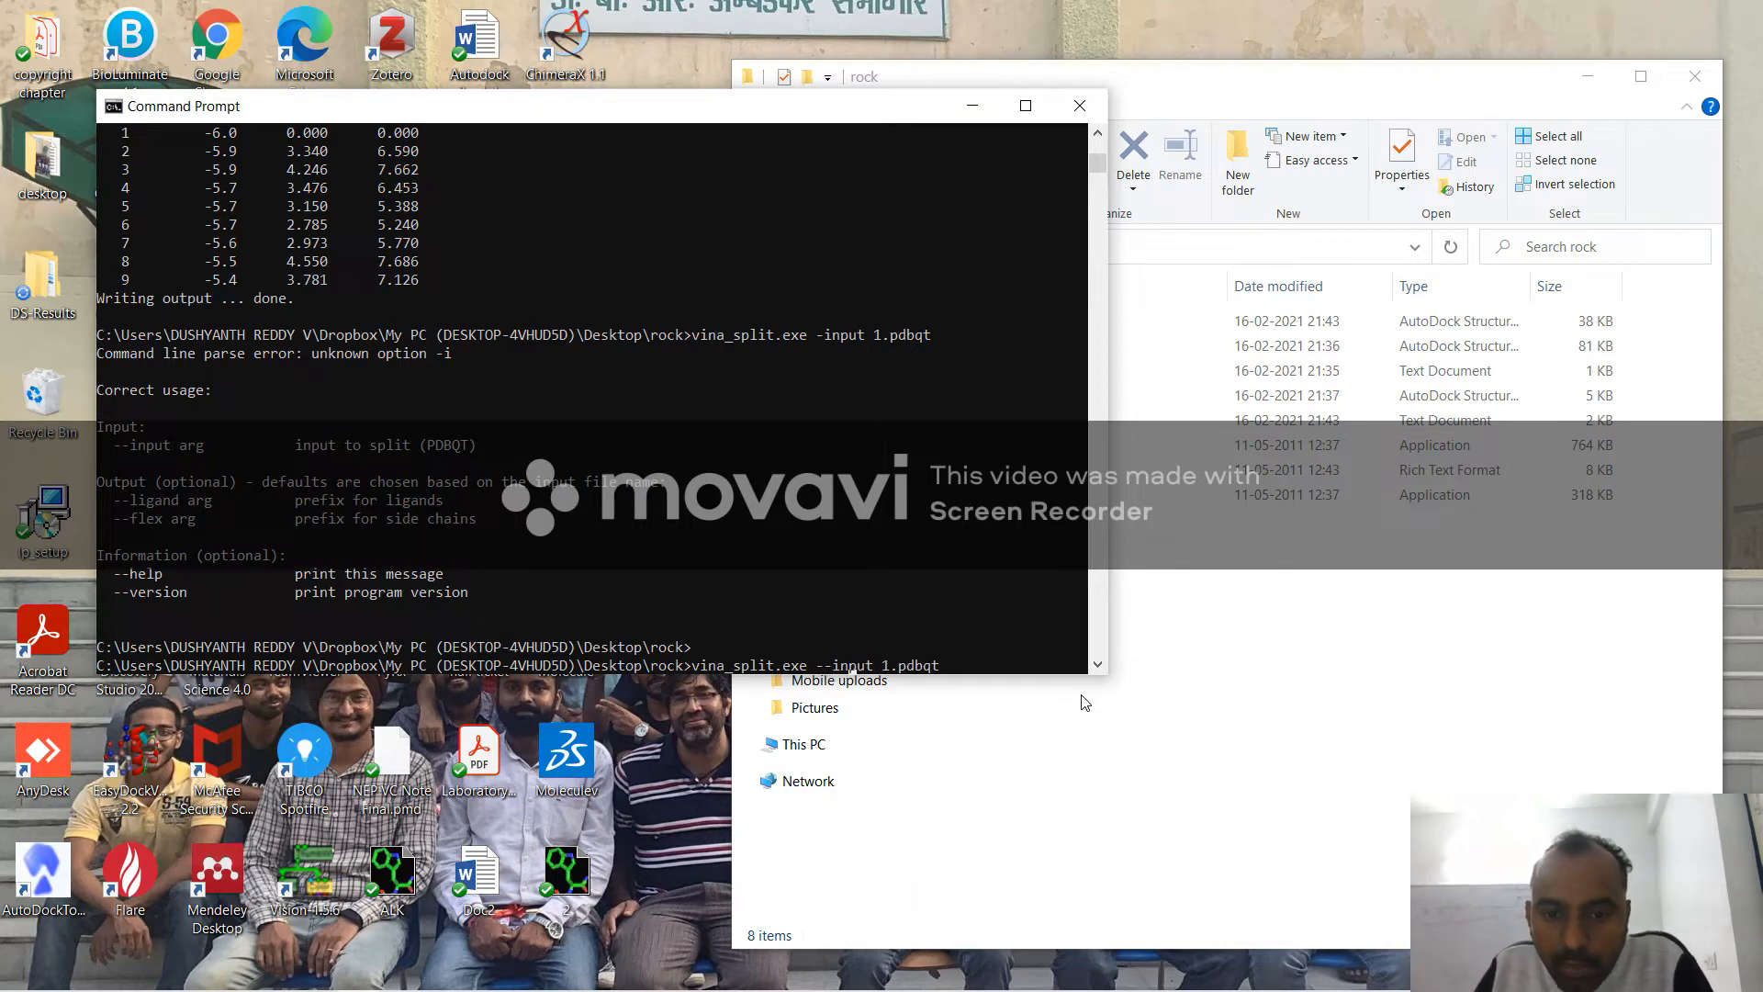
pyautogui.press('Return')
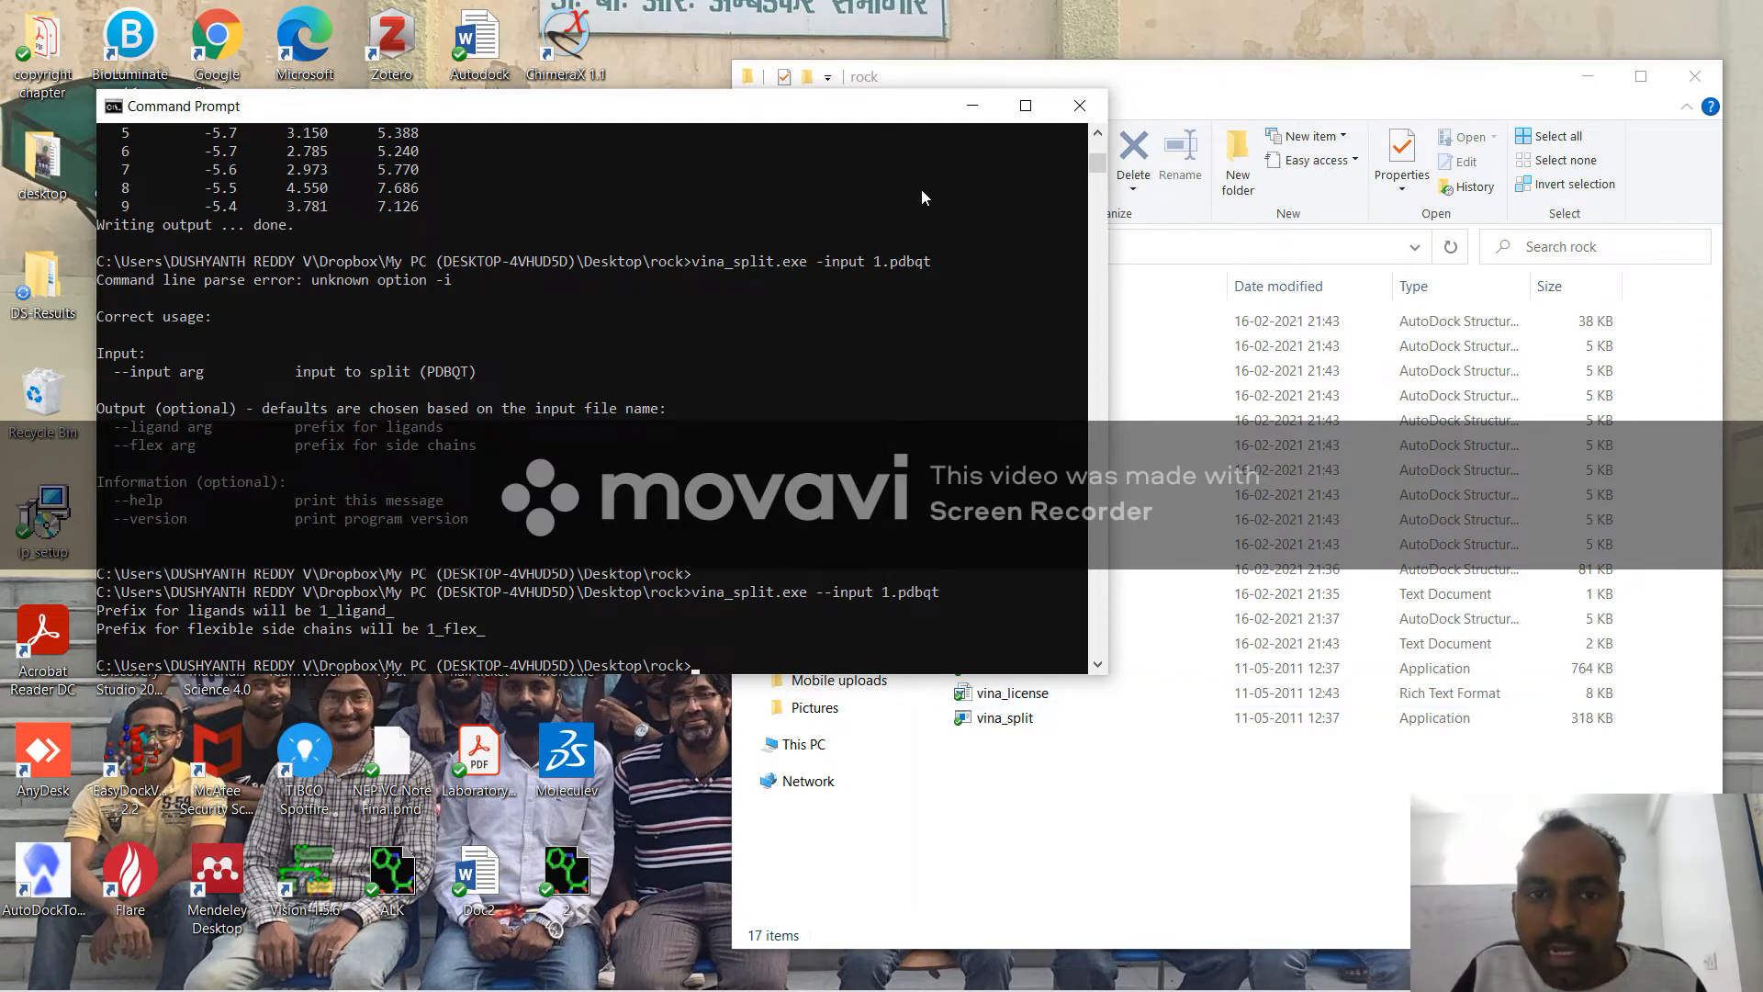
# Step: Move the Command Prompt aside to reveal the rock folder's files, close it, and maximize the folder window
pyautogui.moveTo(863, 120); pyautogui.dragTo(631, 174)
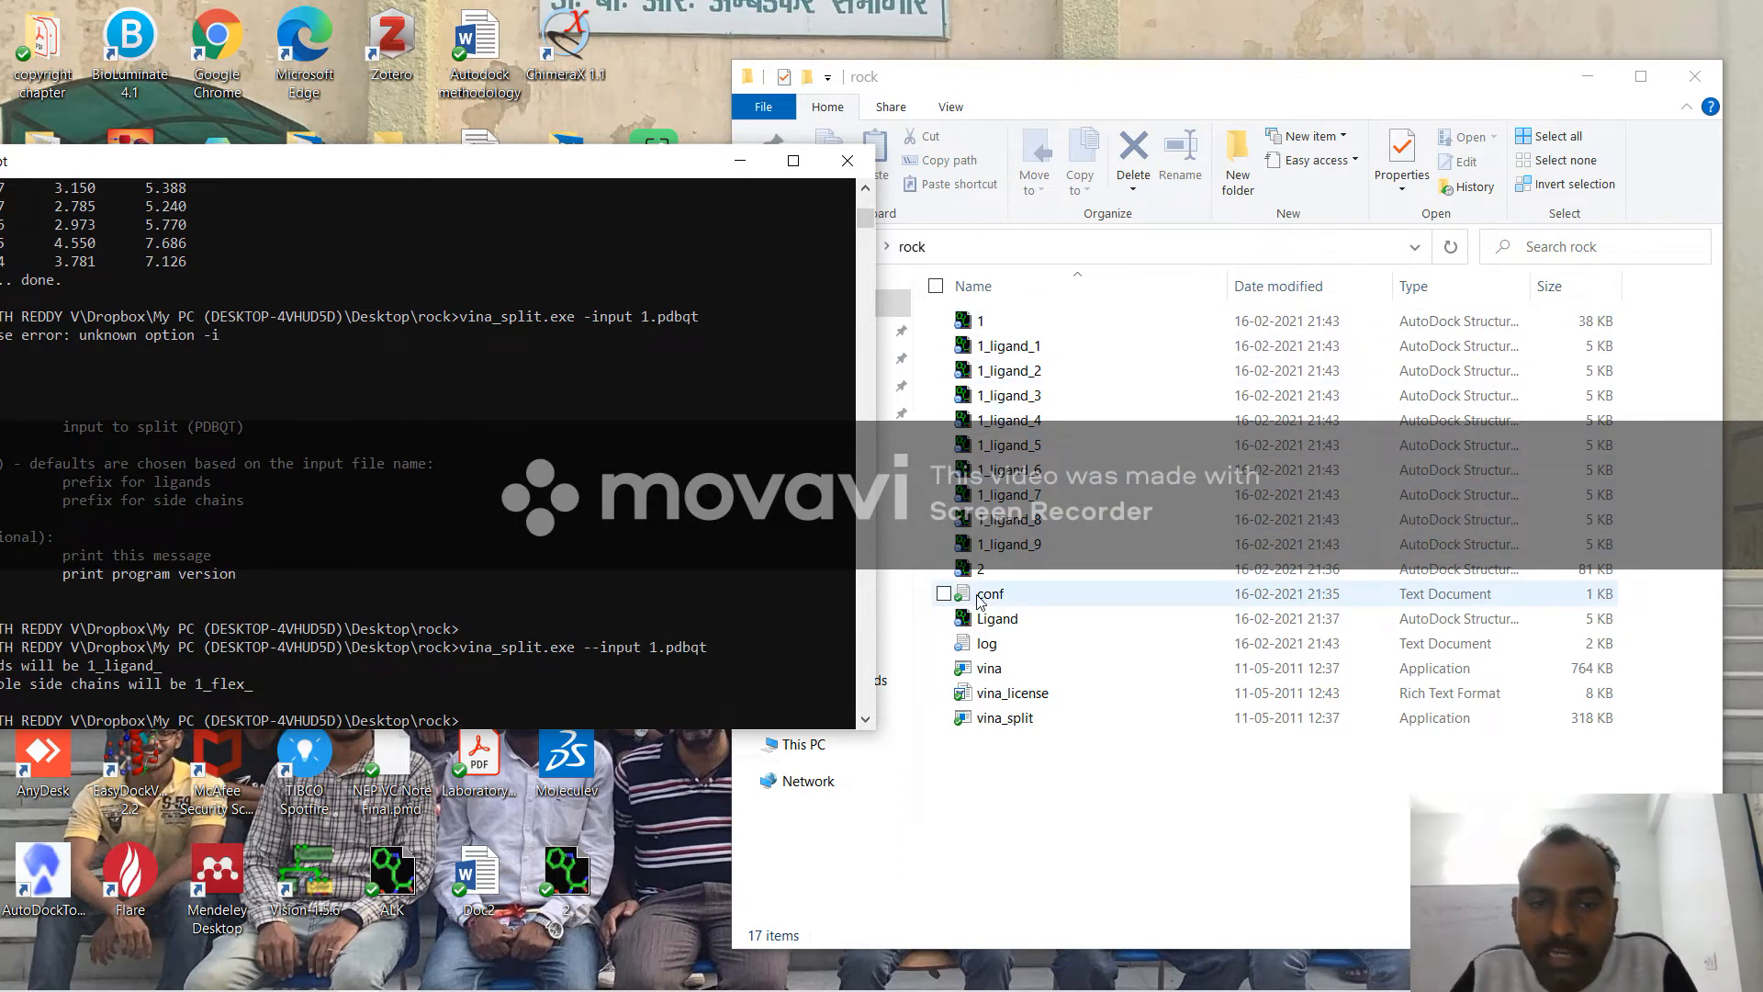
pyautogui.click(833, 171)
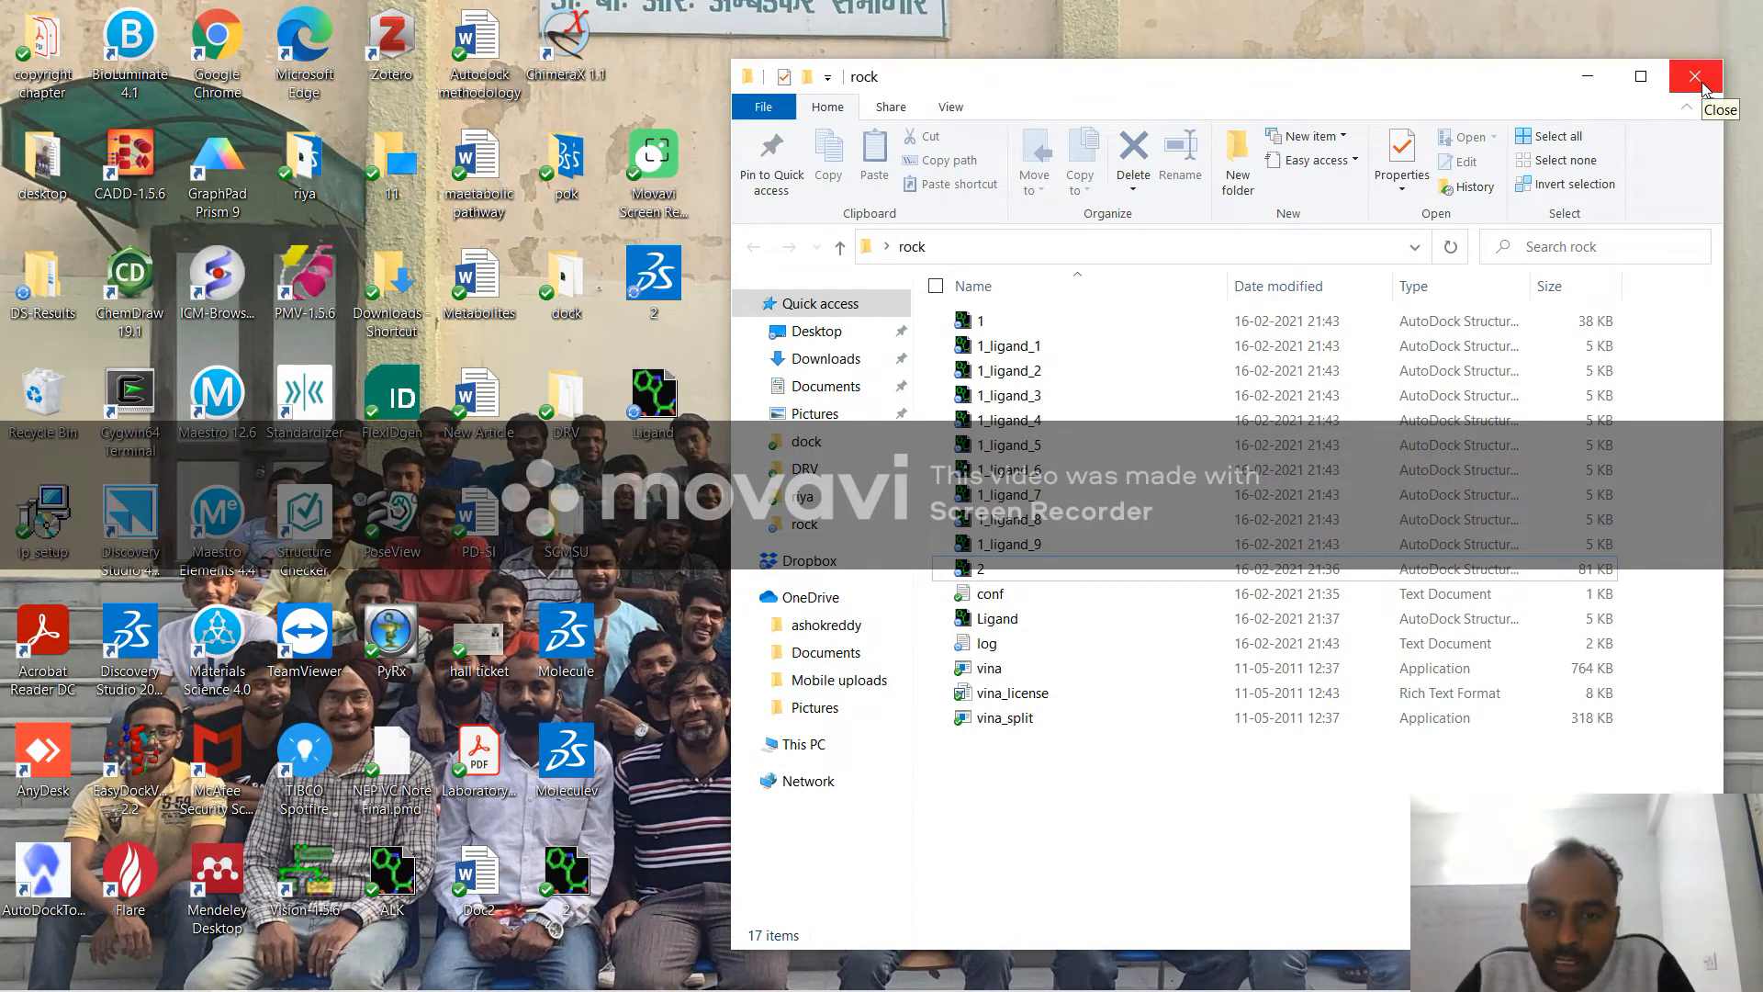
pyautogui.click(1641, 77)
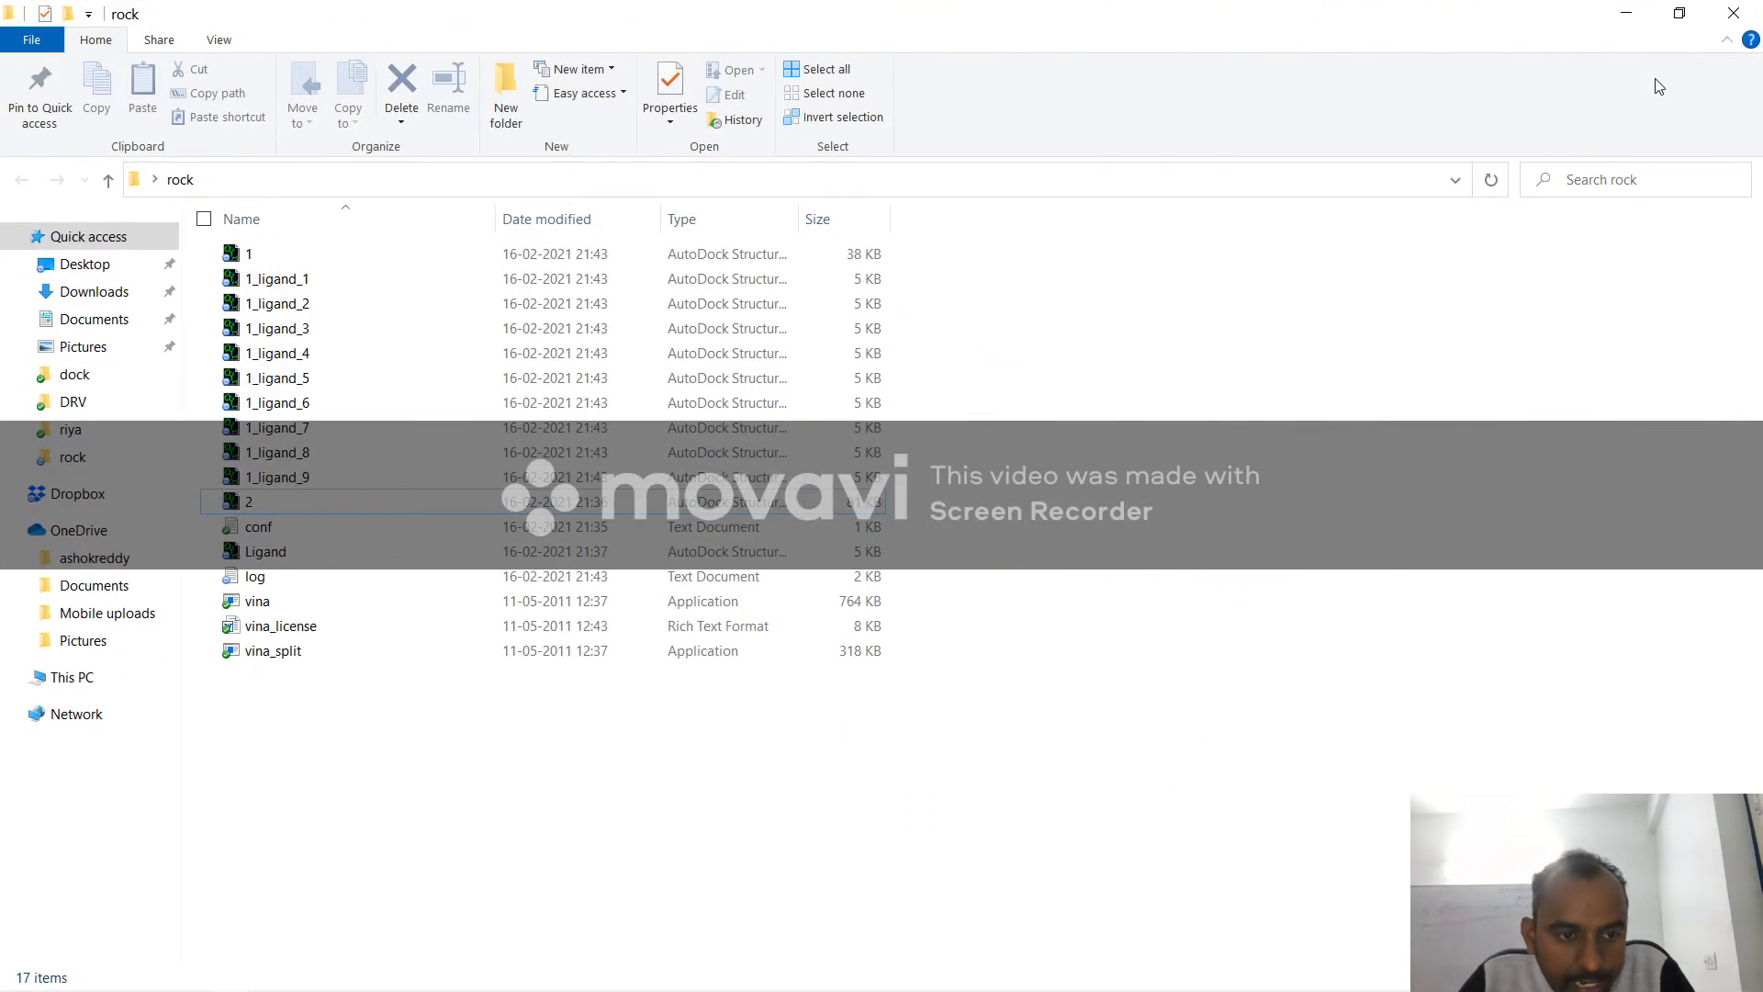
# Step: Open docking output file 1 in WordPad, copy Model 1's lines from HETATM 1 through HETATM 40, and close the file
pyautogui.click(587, 259)
pyautogui.rightClick(586, 262)
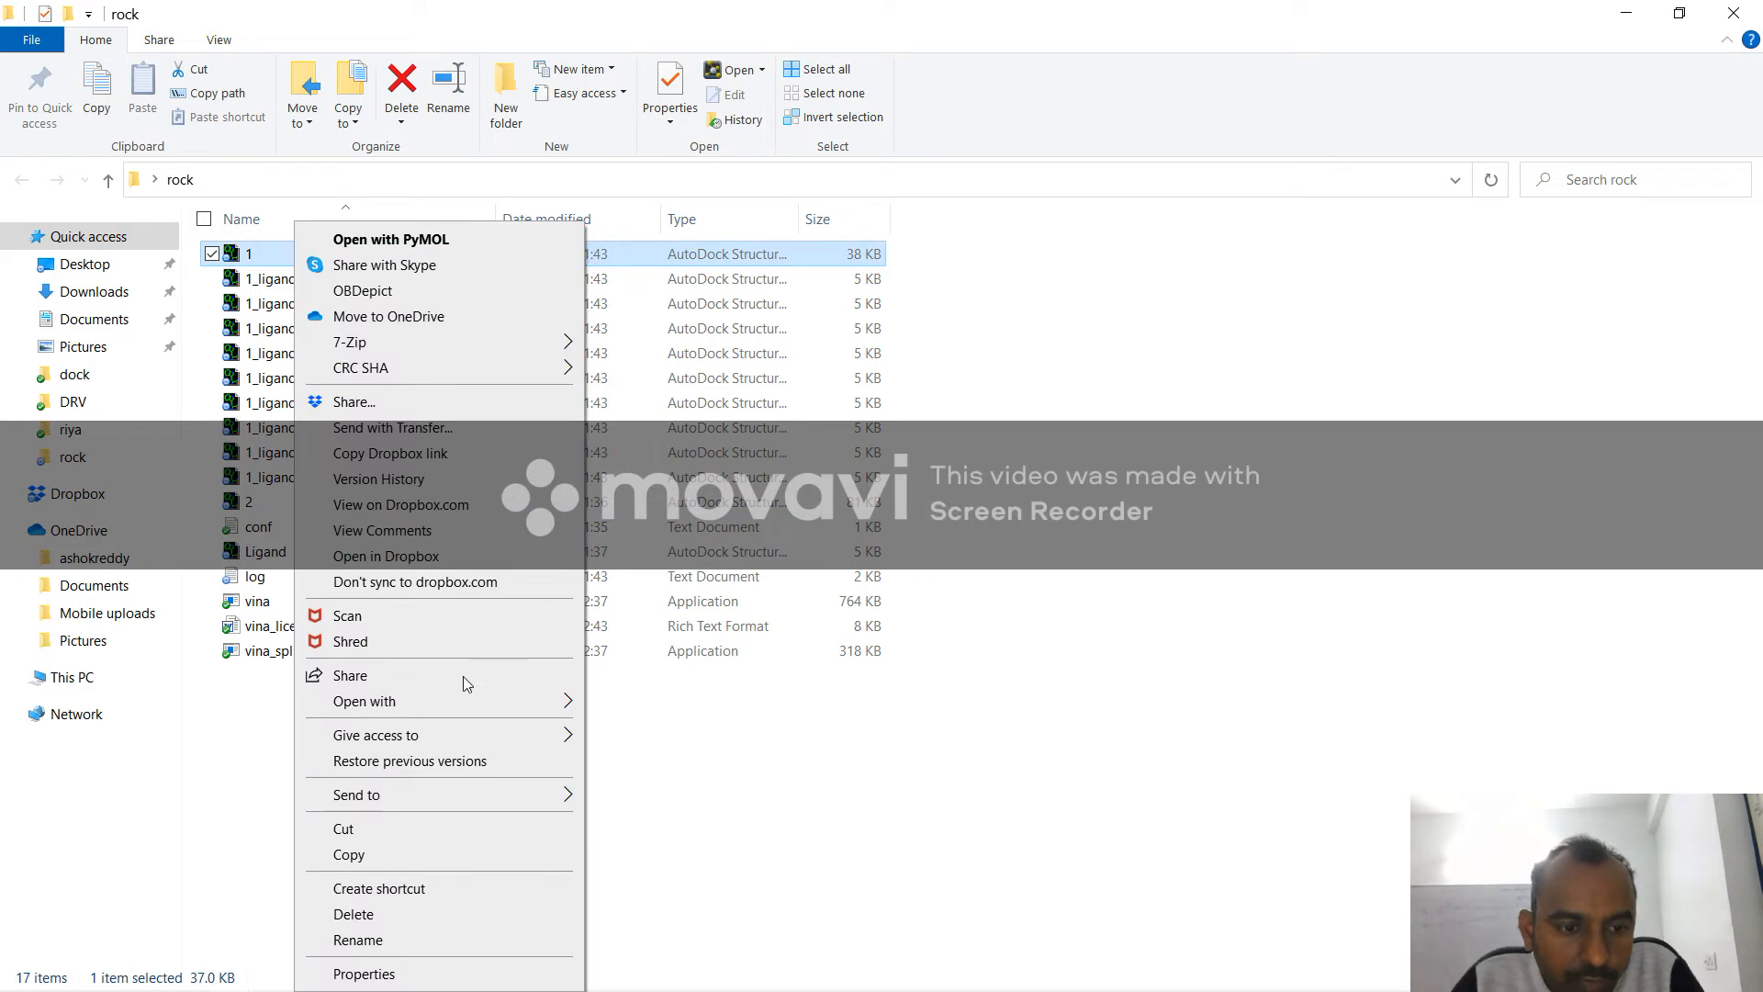
pyautogui.moveTo(459, 701)
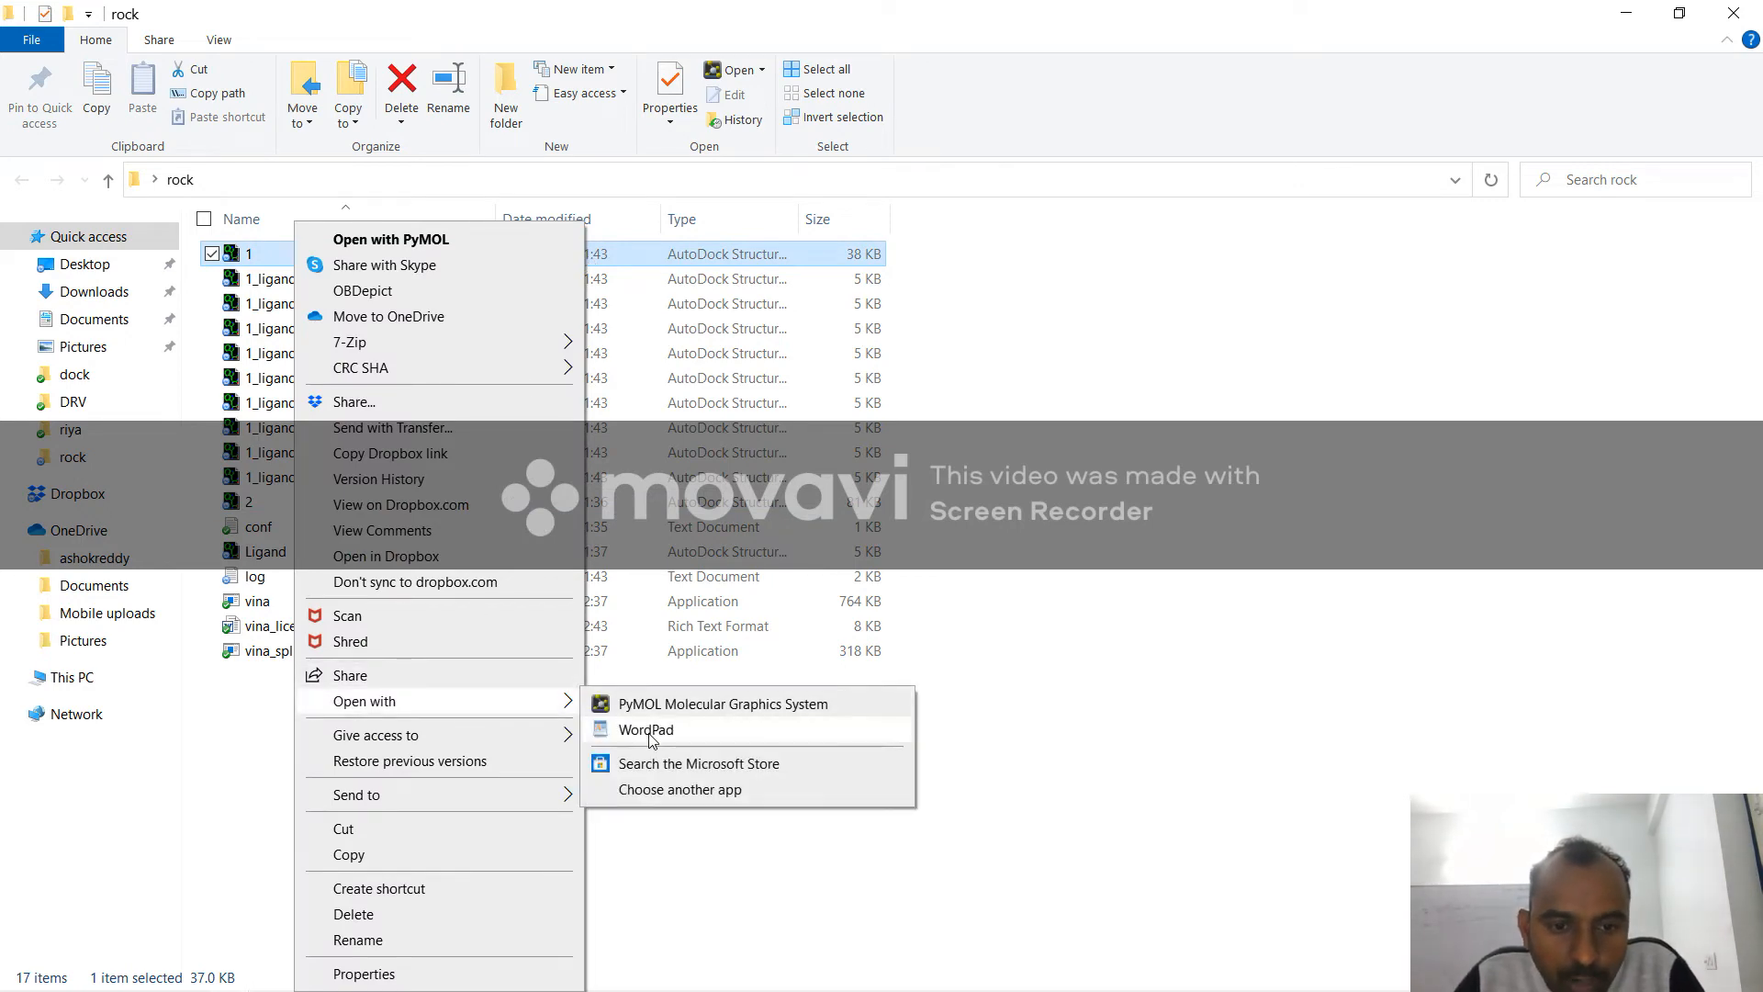
pyautogui.click(647, 730)
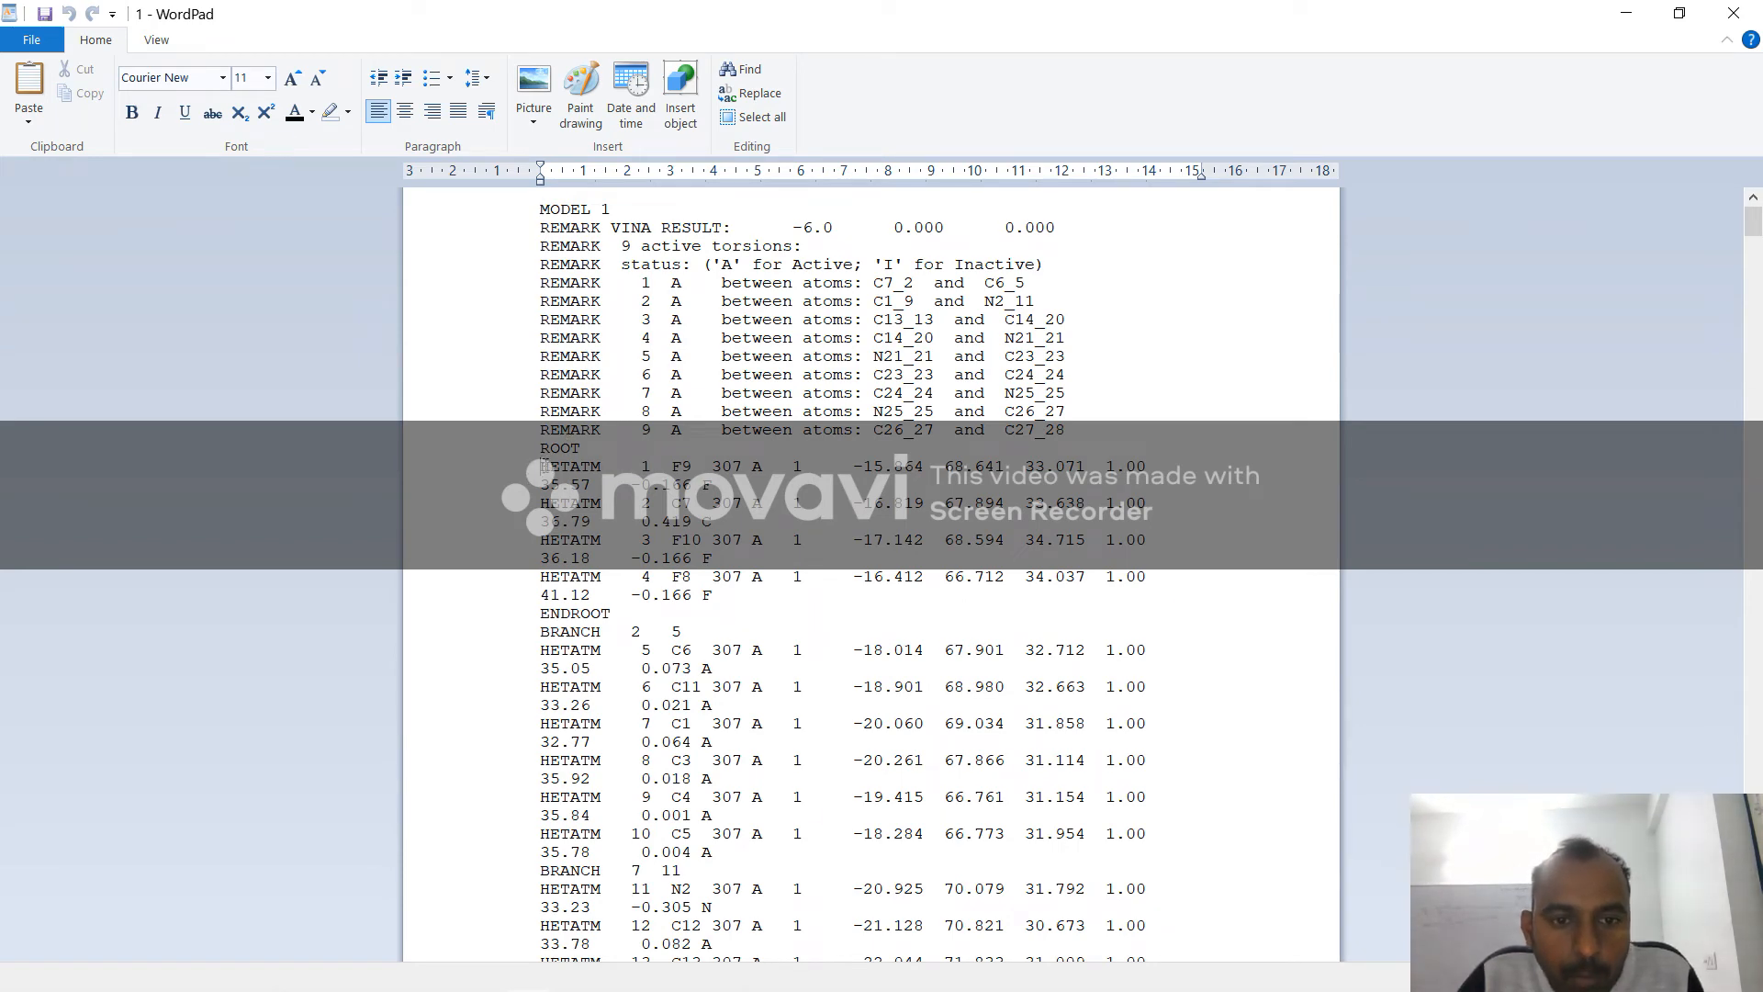
pyautogui.moveTo(542, 465); pyautogui.dragTo(739, 599)
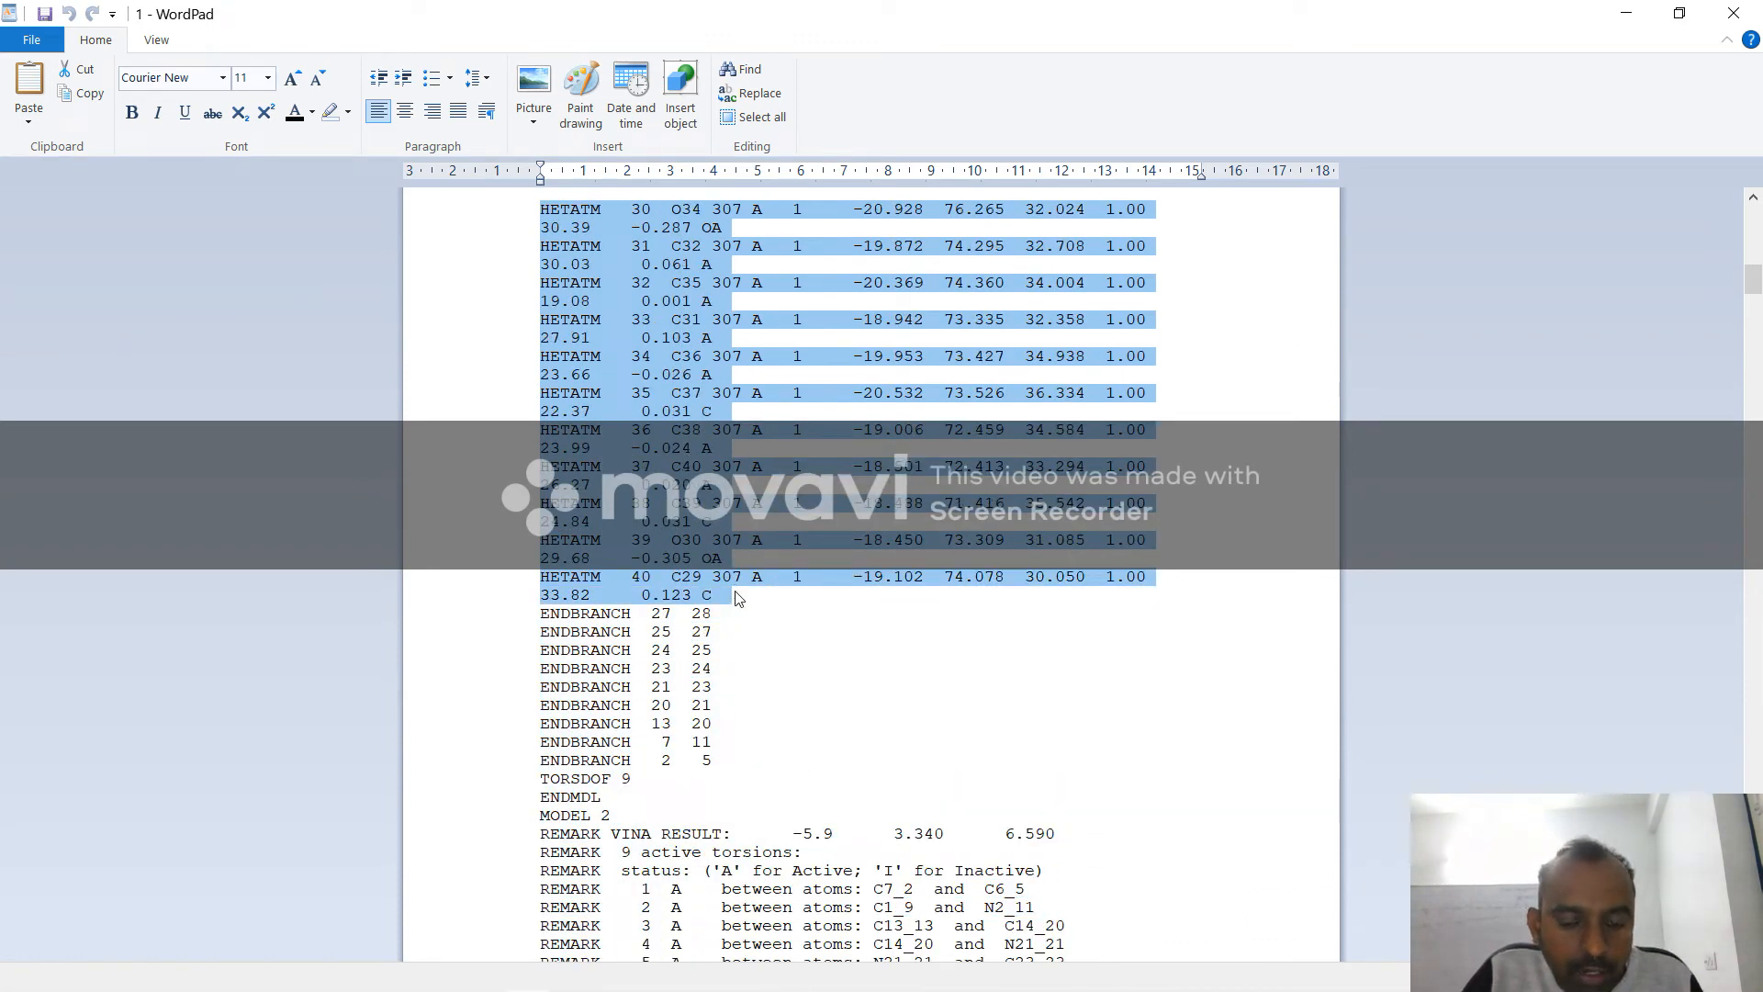
pyautogui.click(1733, 13)
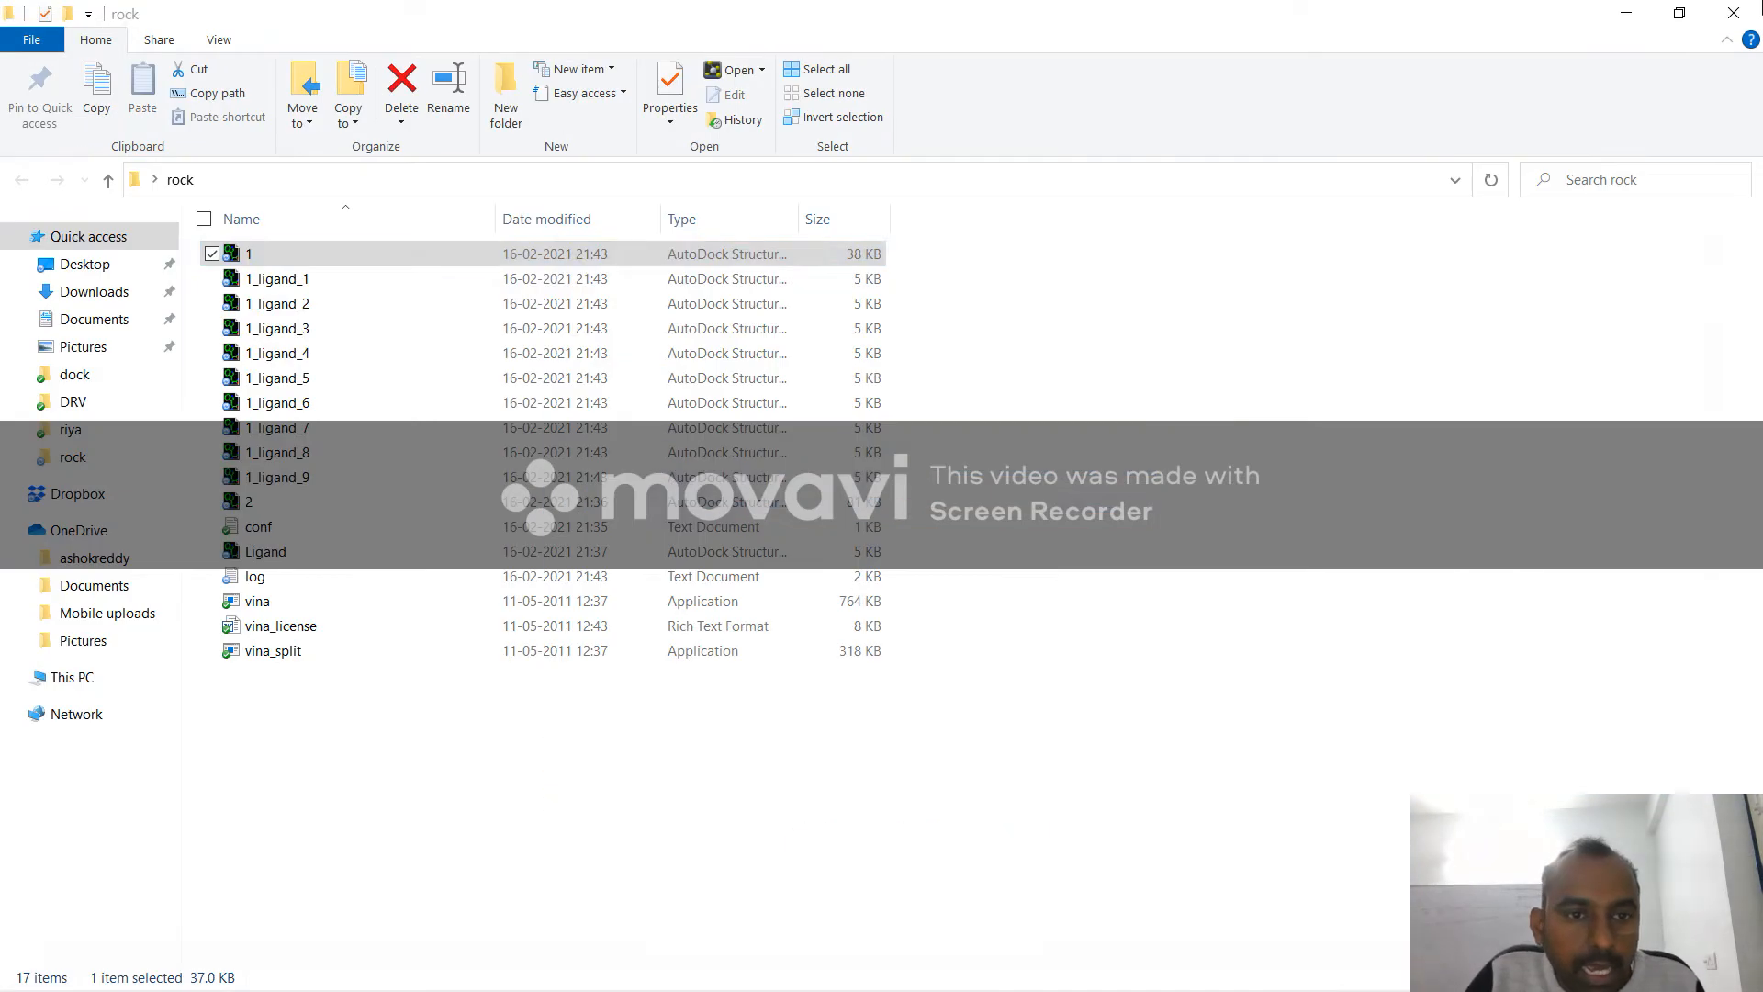
# Step: Open receptor file 2 in WordPad and paste the copied ligand lines at its end, below the TER 1021 line
pyautogui.rightClick(336, 503)
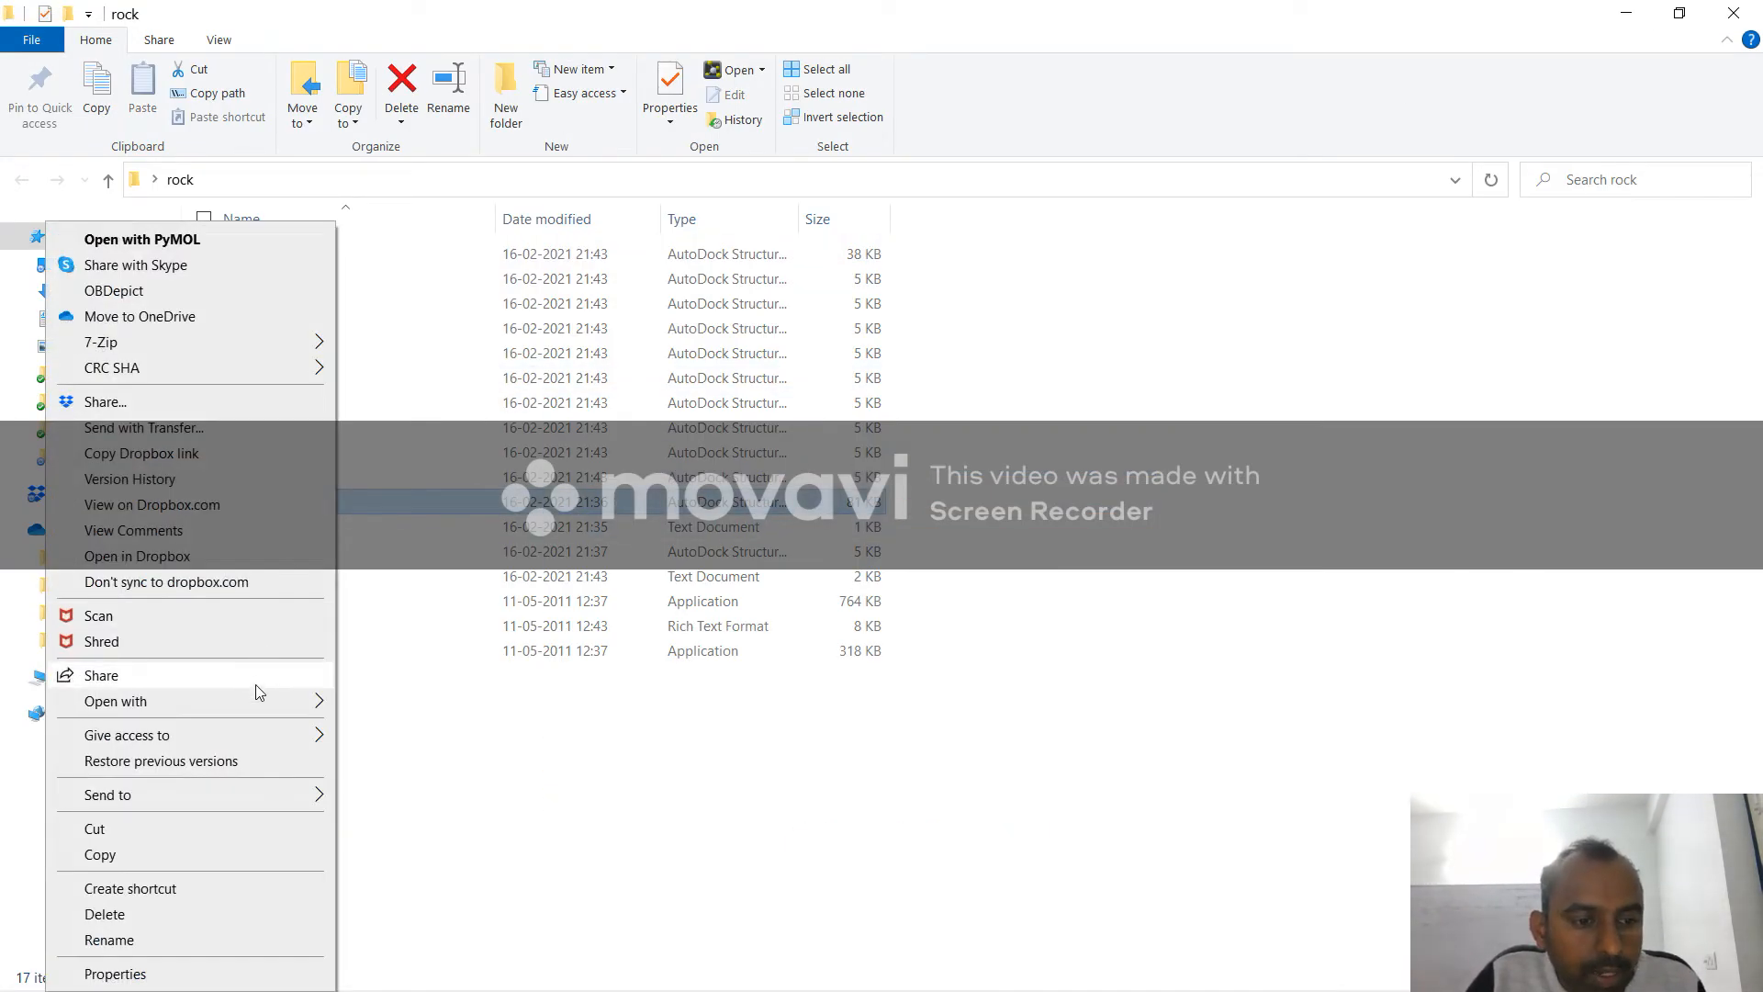
pyautogui.moveTo(257, 702)
pyautogui.click(377, 733)
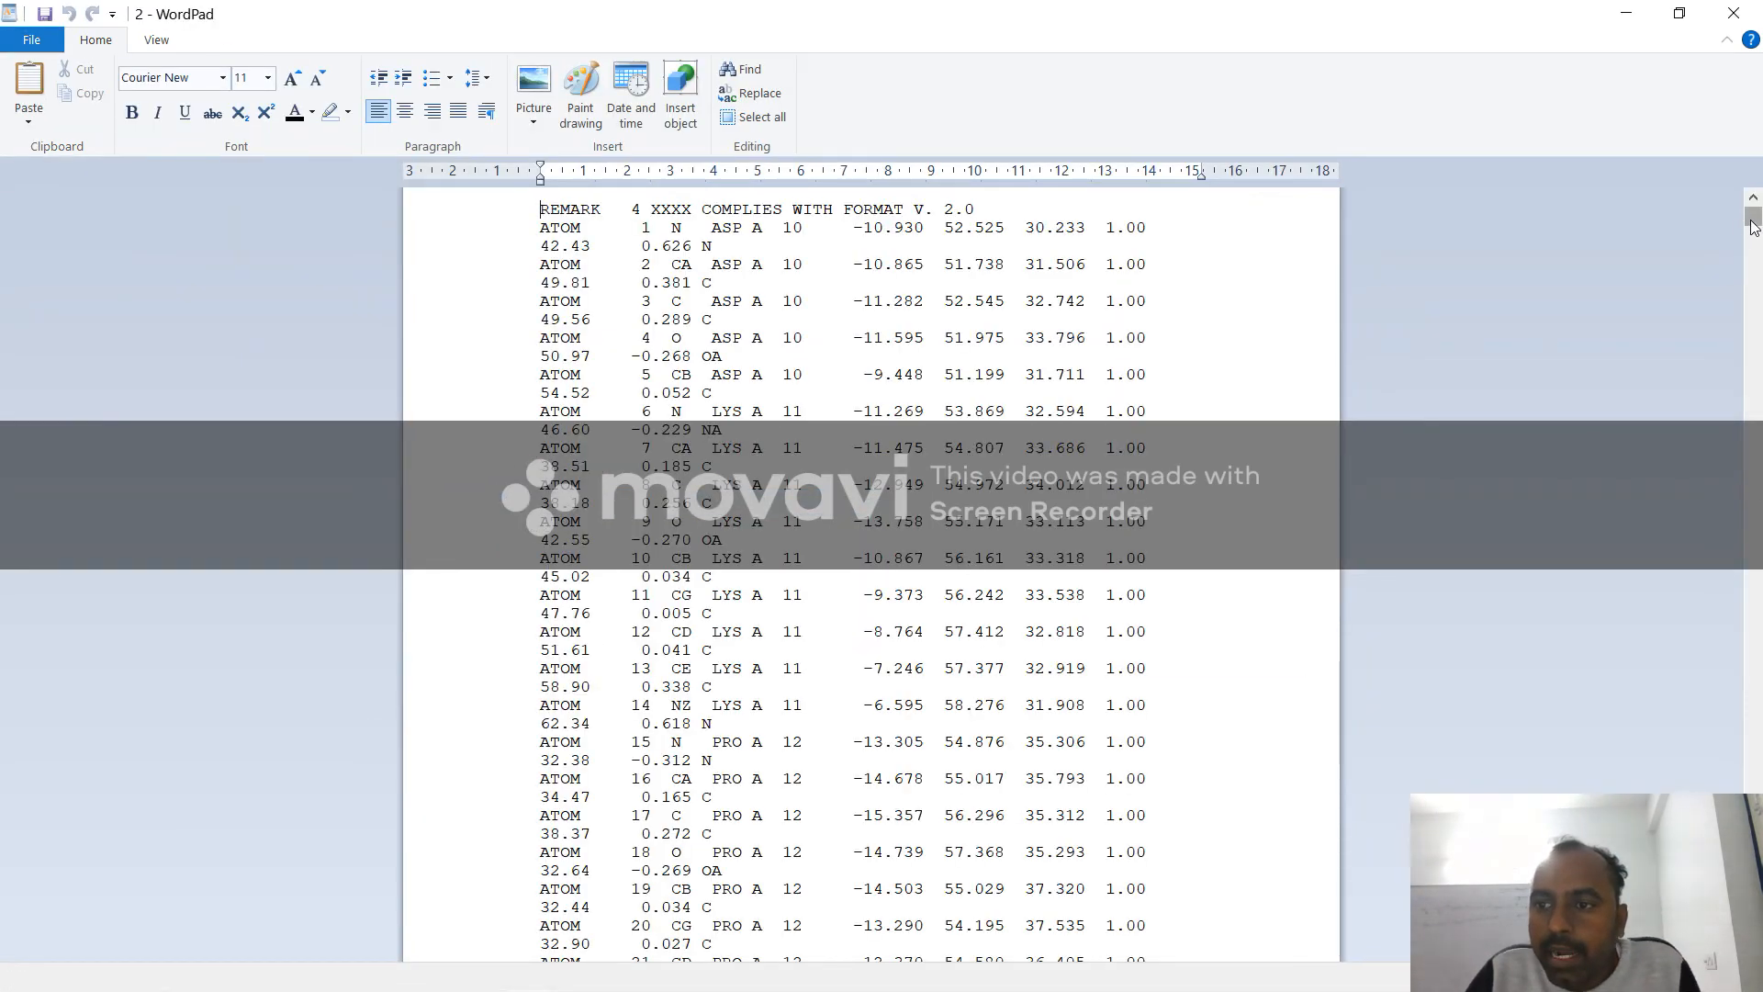
pyautogui.moveTo(1753, 219); pyautogui.dragTo(1754, 946)
pyautogui.hotkey('ctrl', 'Home')
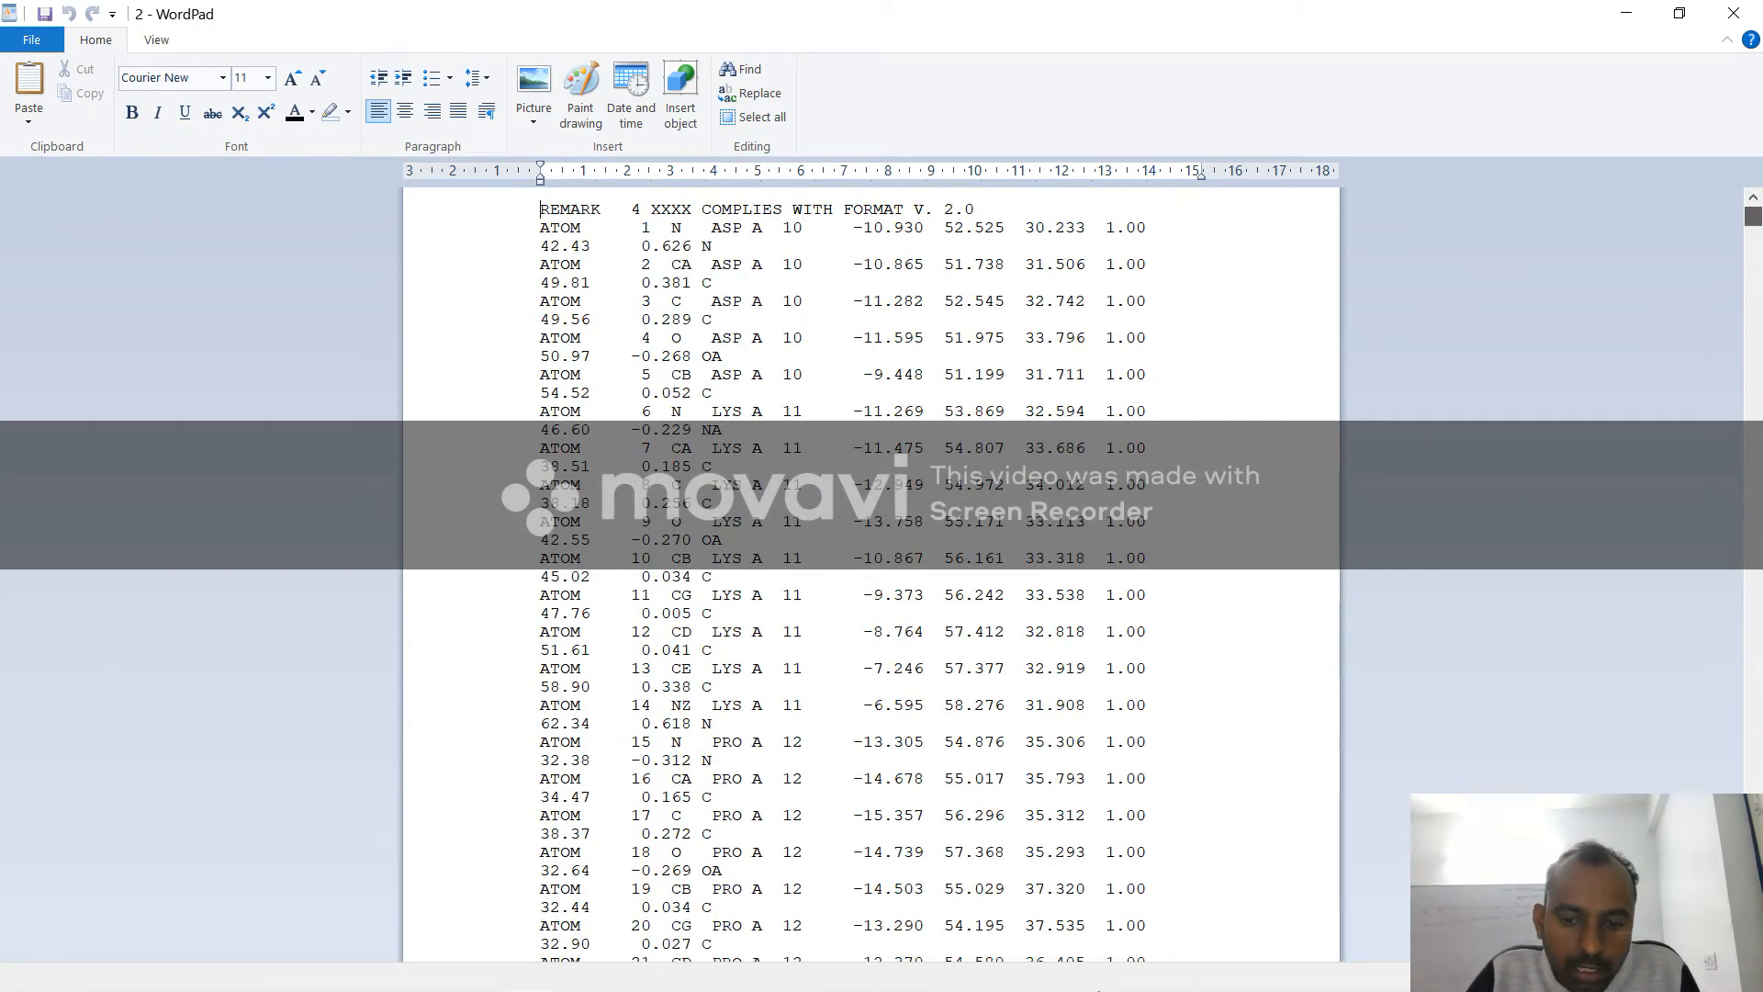
pyautogui.scroll(-20, 933, 703)
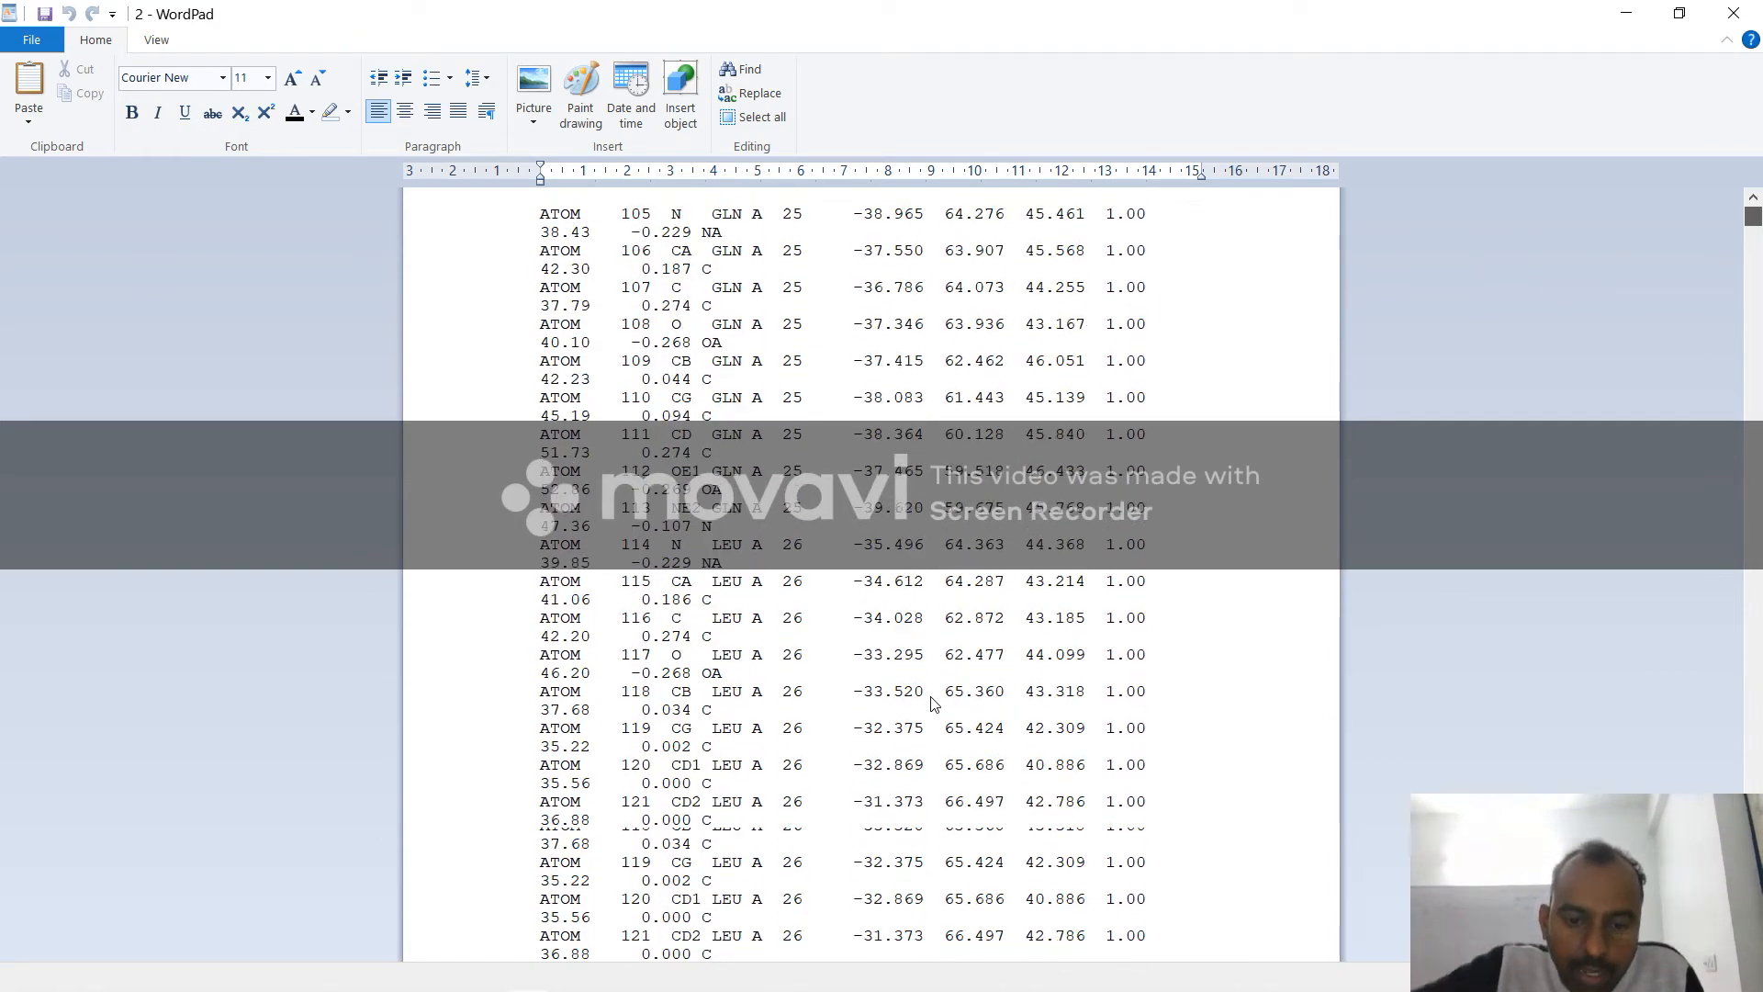
pyautogui.scroll(-20, 933, 705)
pyautogui.moveTo(1754, 219); pyautogui.dragTo(1753, 946)
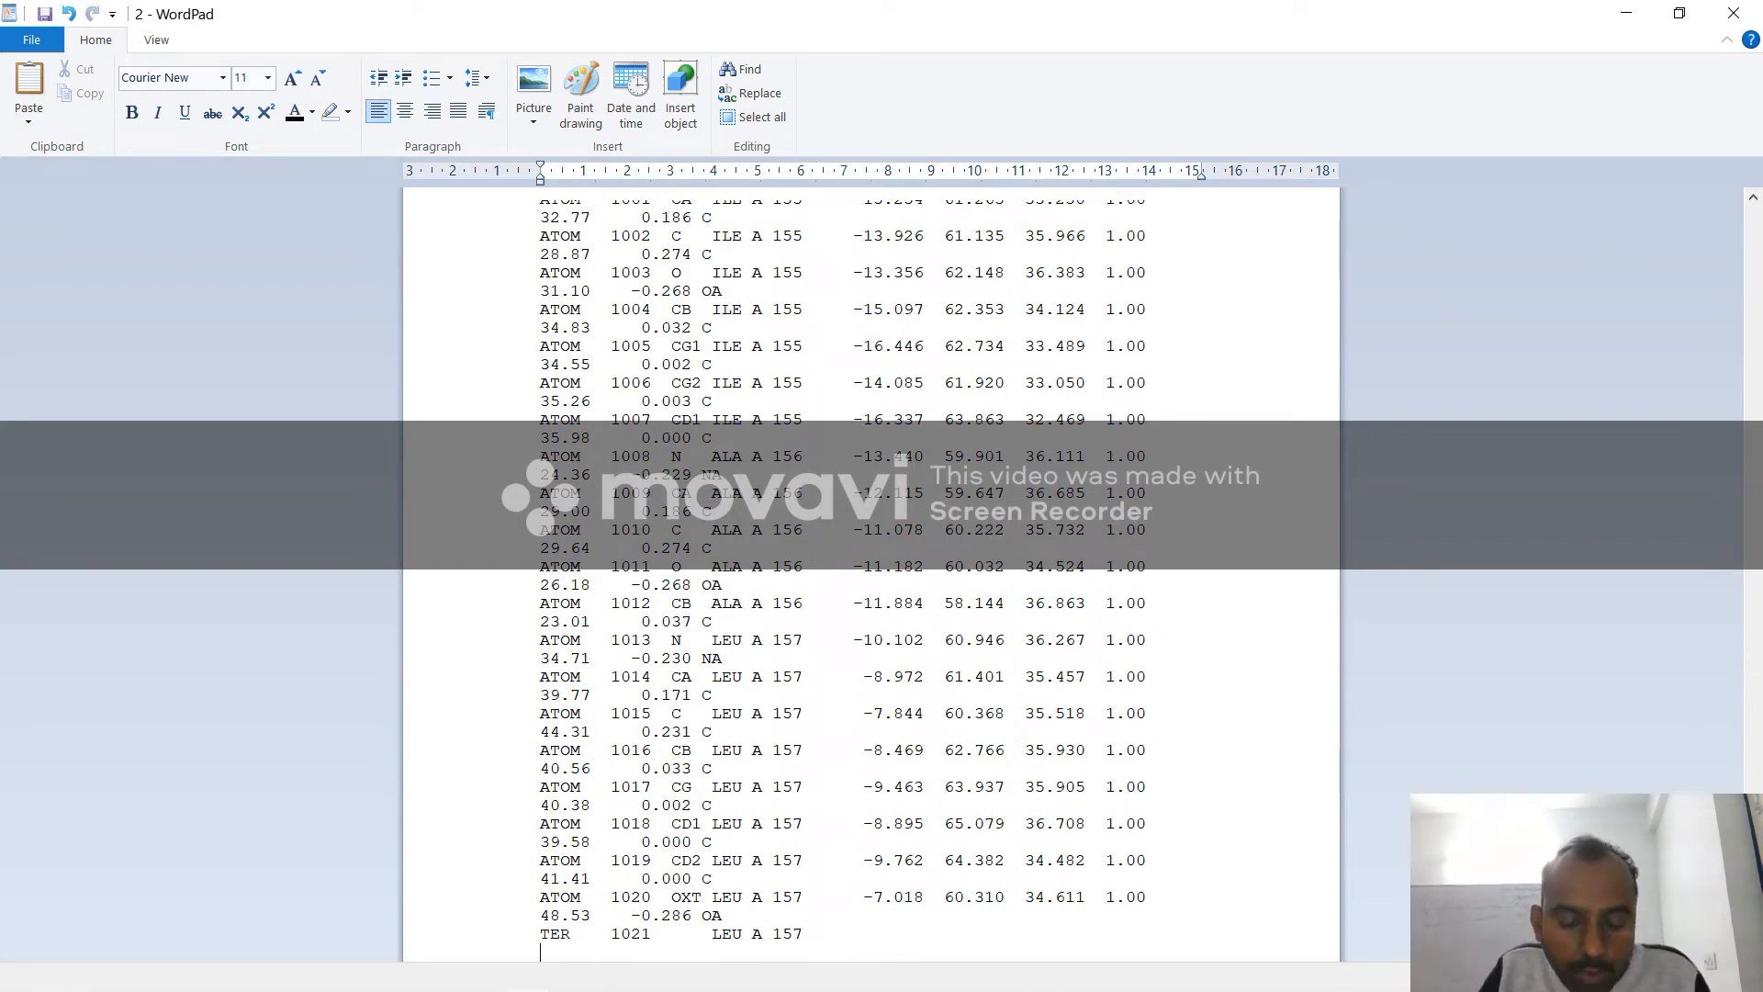
pyautogui.hotkey('ctrl', 'v')
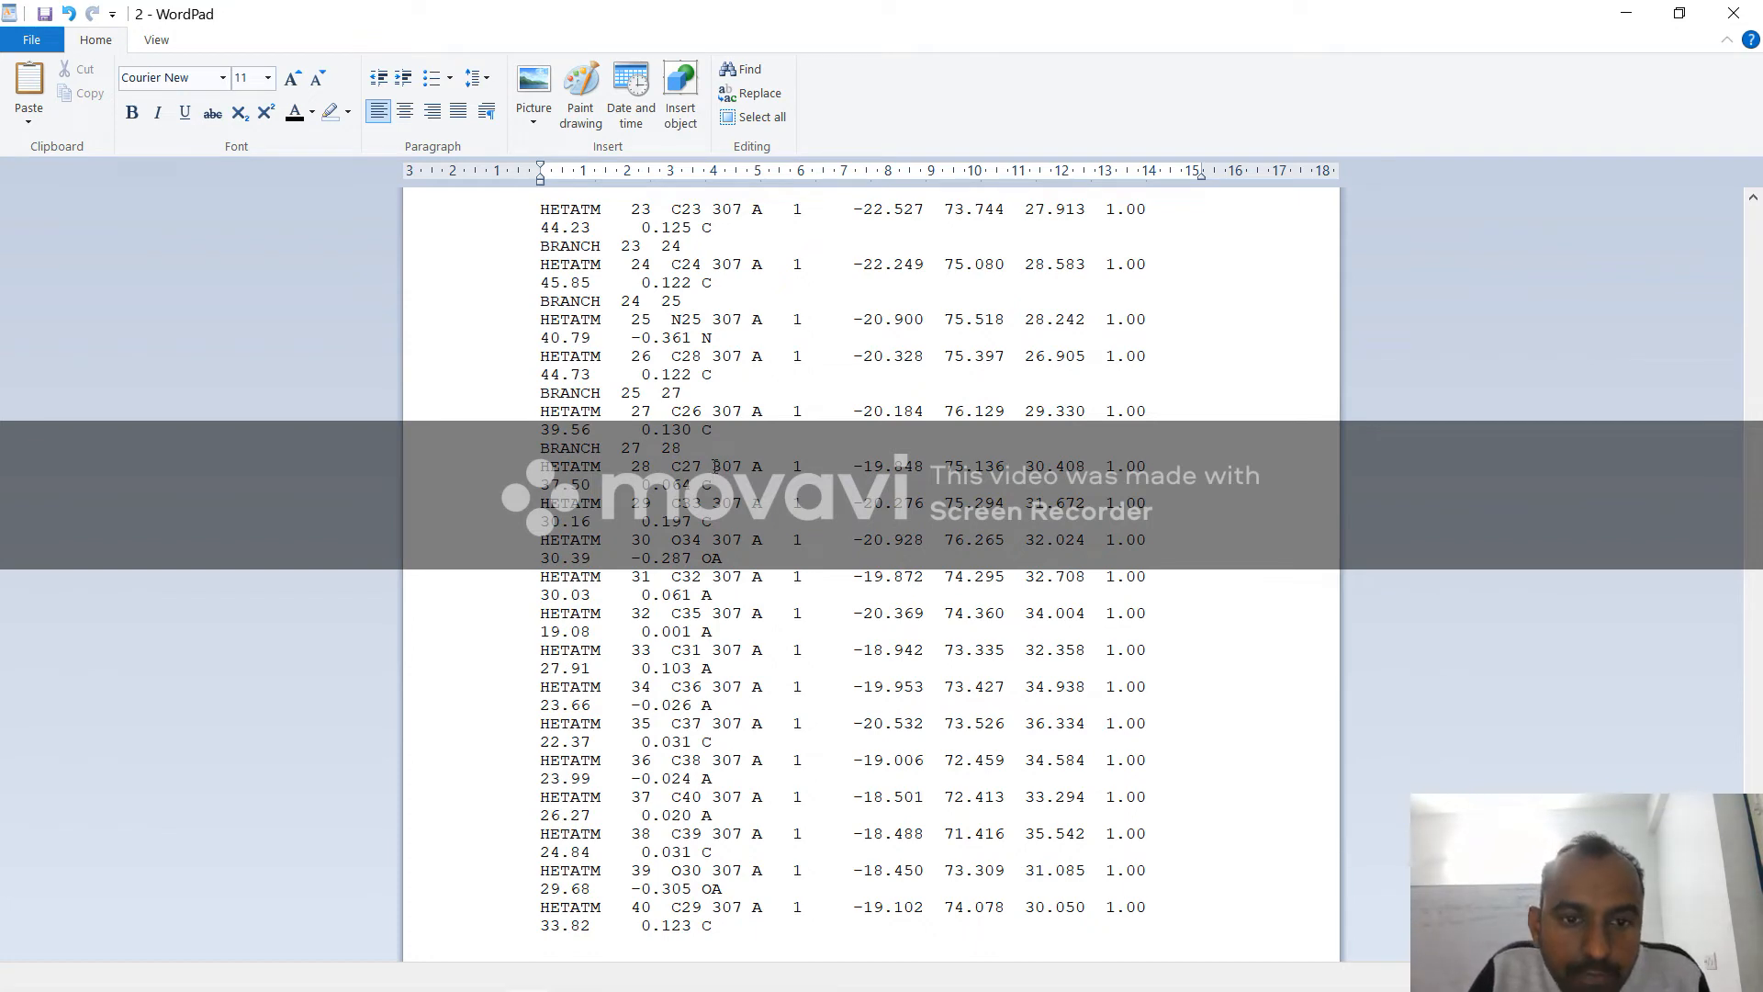
# Step: Delete the BRANCH 27 28 and BRANCH 25 27 lines from the pasted ligand block
pyautogui.press('BackSpace')
pyautogui.press('BackSpace')
pyautogui.press('BackSpace')
pyautogui.press('BackSpace')
pyautogui.press('BackSpace')
pyautogui.press('BackSpace')
pyautogui.press('BackSpace')
pyautogui.press('BackSpace')
pyautogui.press('BackSpace')
pyautogui.press('BackSpace')
pyautogui.press('BackSpace')
pyautogui.press('BackSpace')
pyautogui.press('BackSpace')
pyautogui.press('BackSpace')
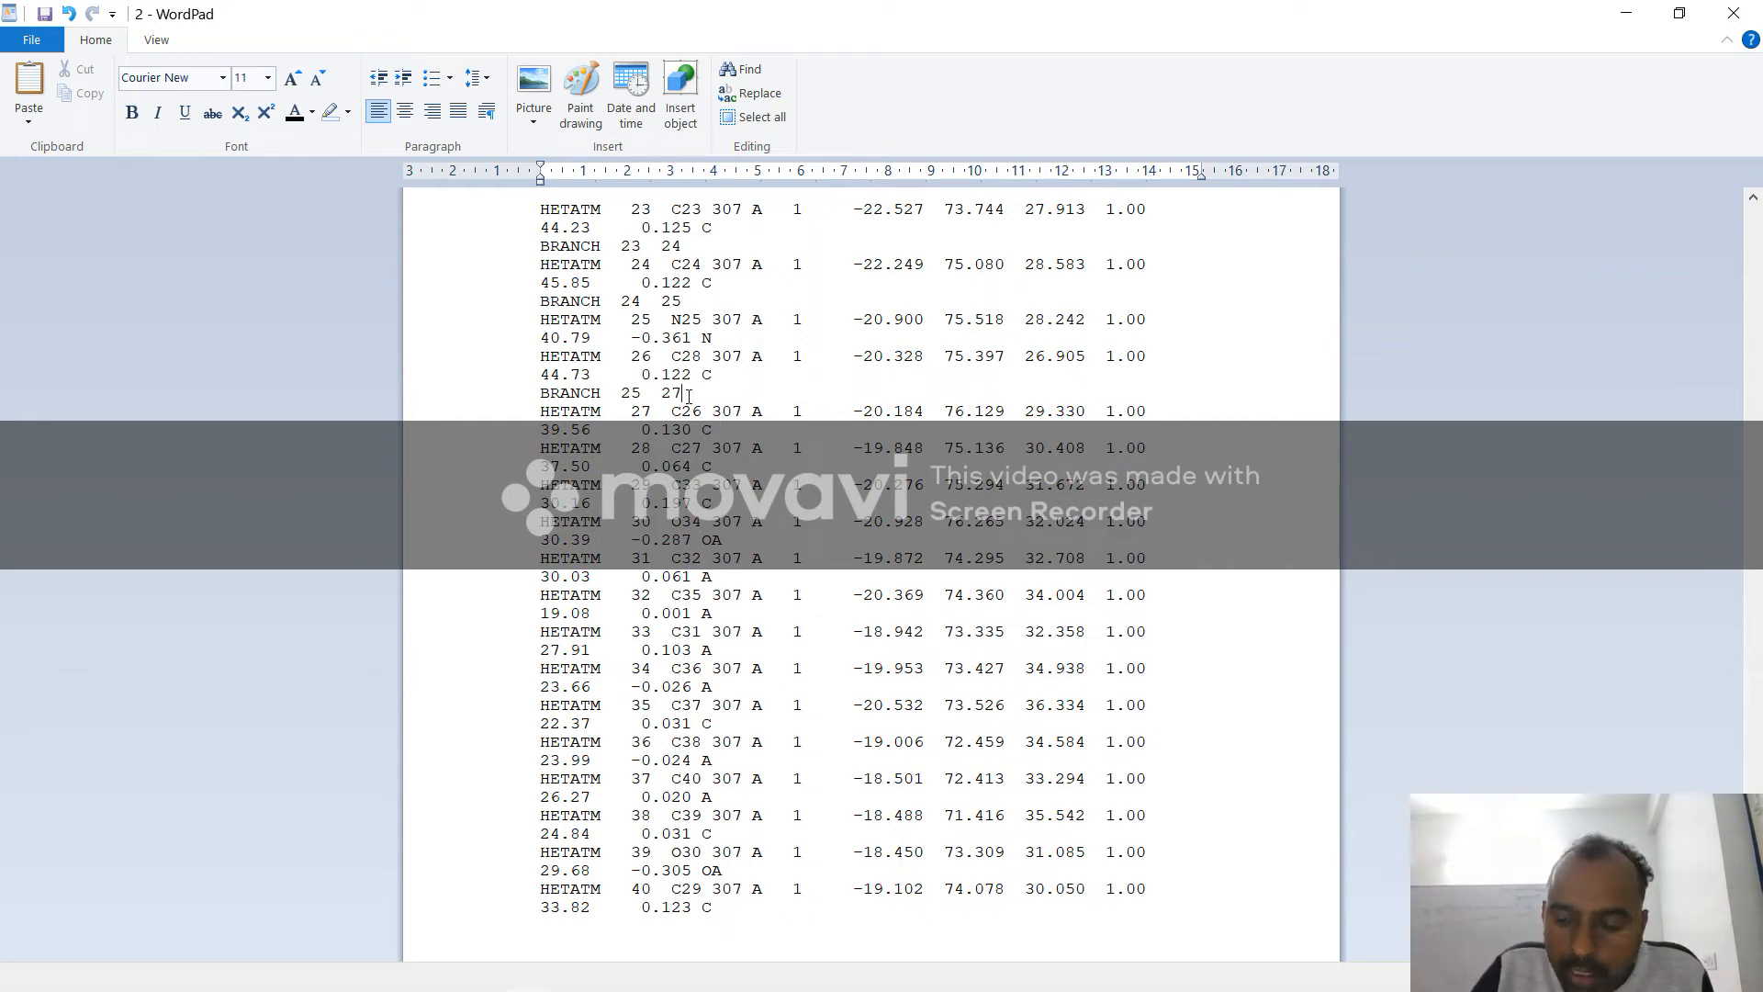
pyautogui.press('BackSpace')
pyautogui.press('BackSpace')
pyautogui.press('BackSpace')
pyautogui.press('BackSpace')
pyautogui.press('BackSpace')
pyautogui.press('BackSpace')
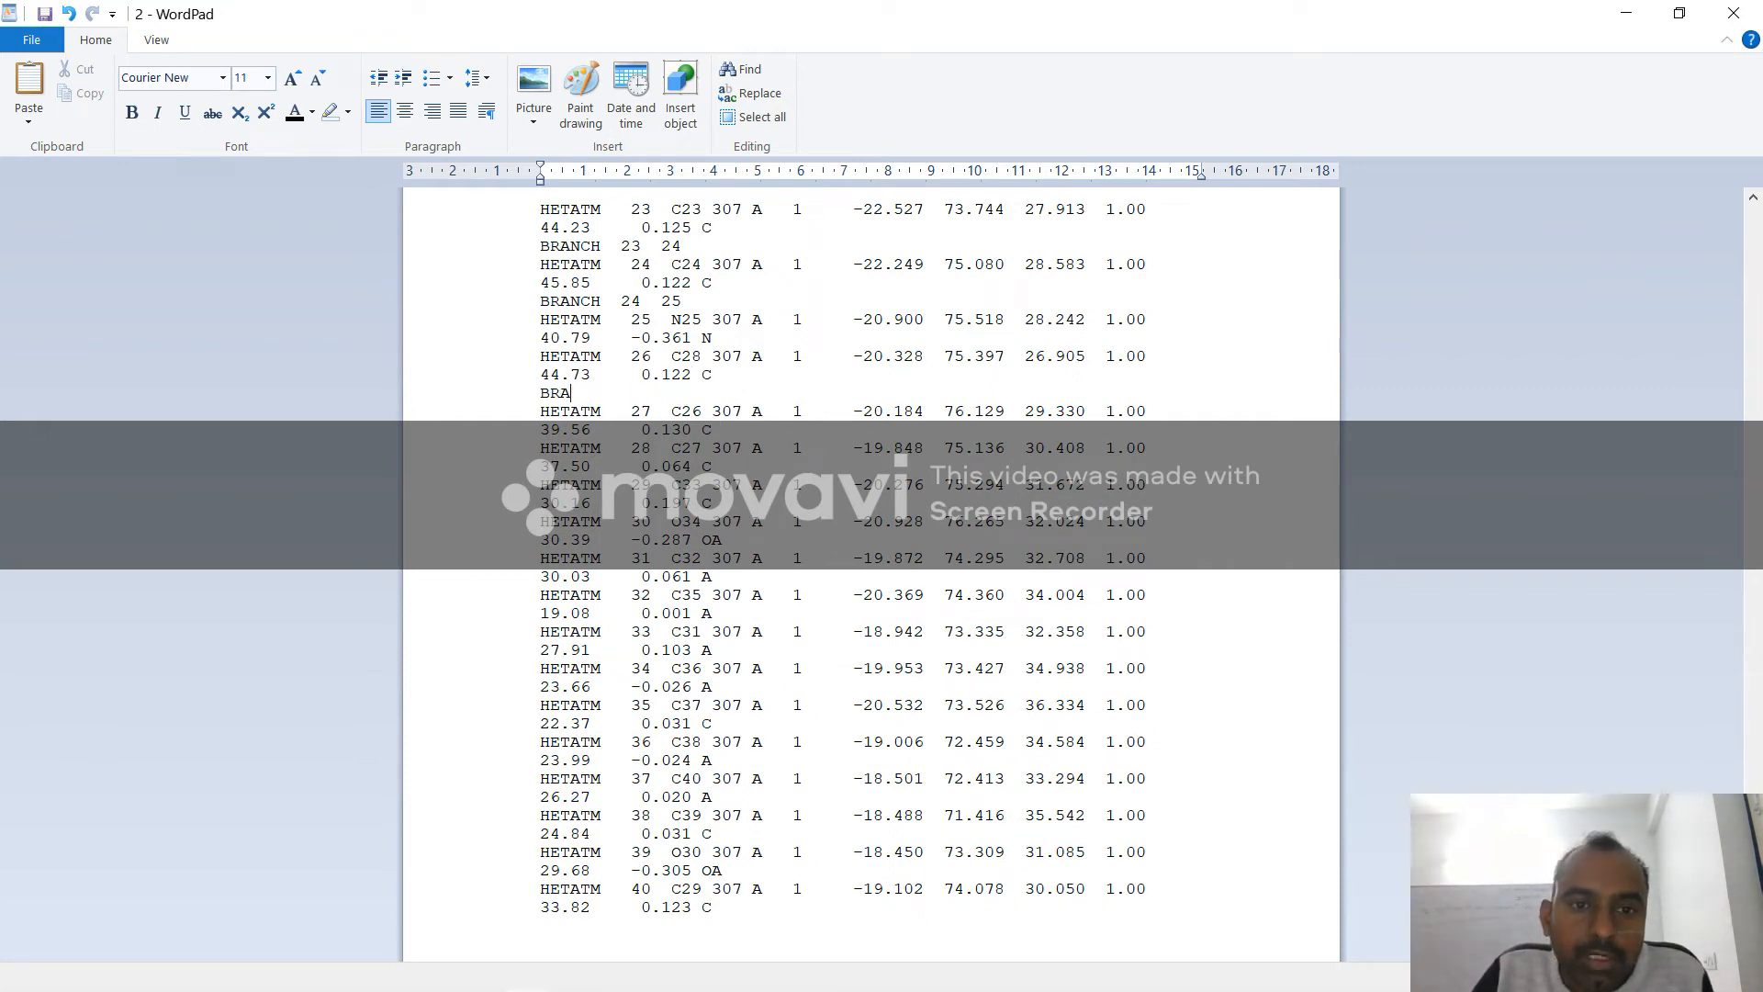
pyautogui.press('BackSpace')
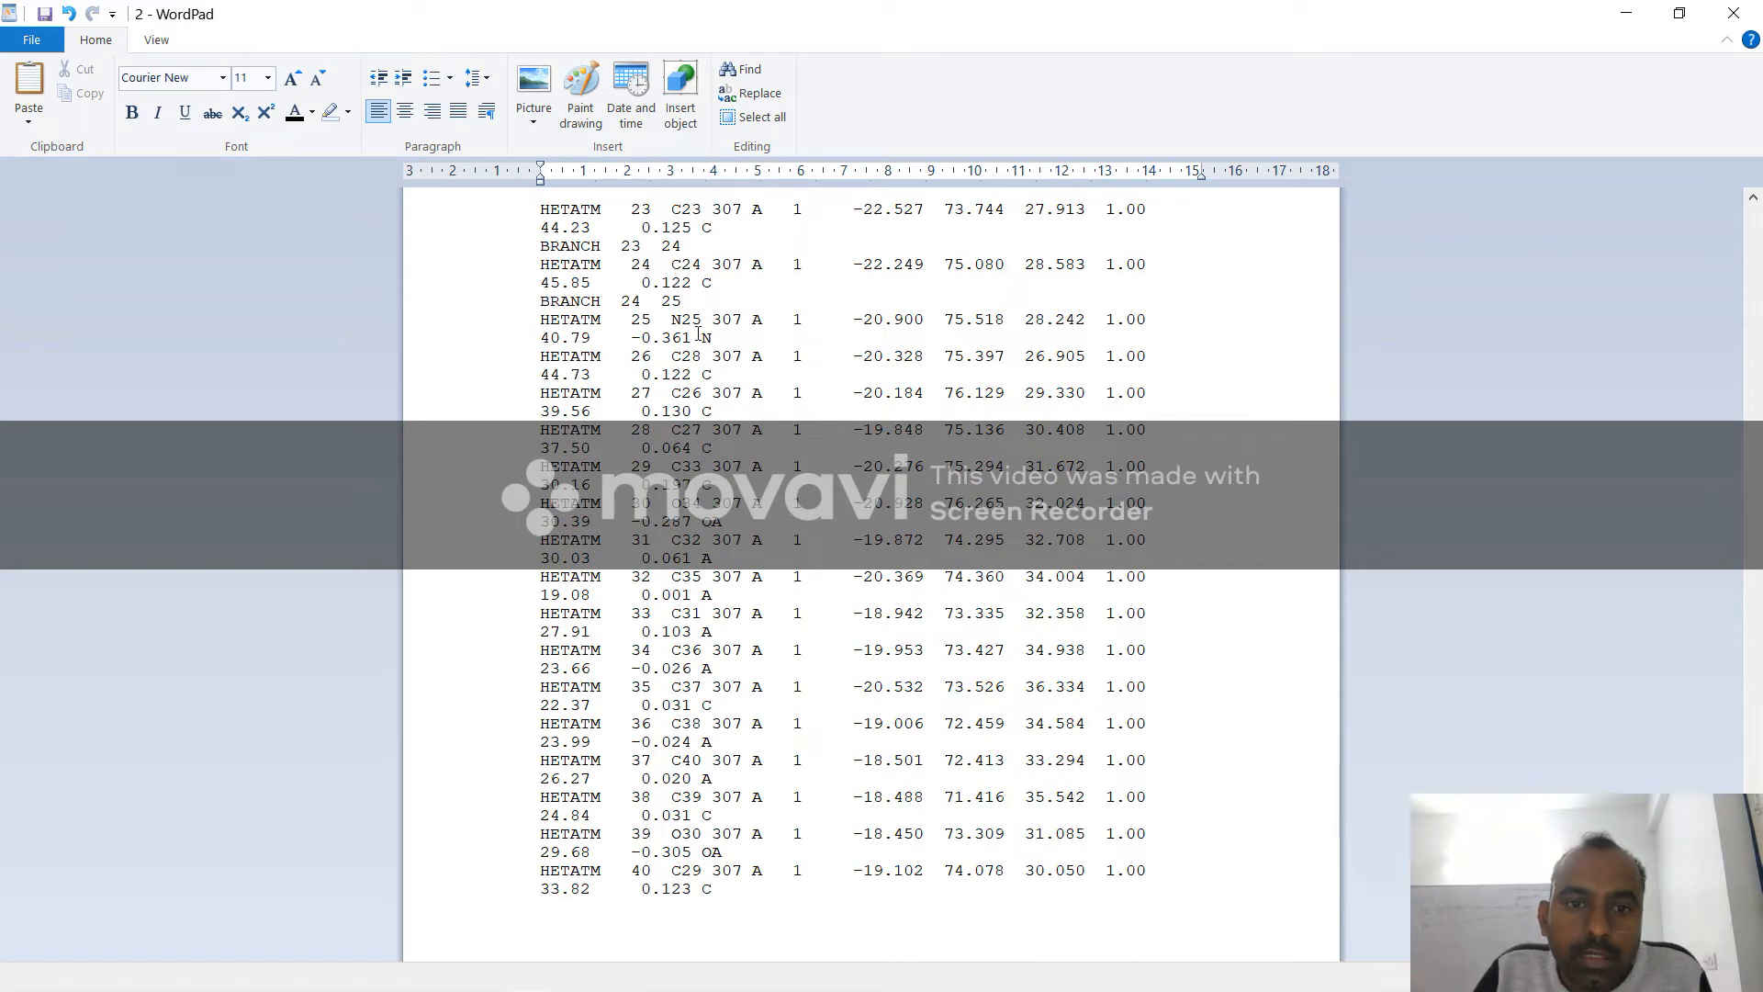
# Step: Delete the BRANCH 24 25 line above HETATM 25 in the ligand block
pyautogui.press('BackSpace')
pyautogui.press('BackSpace')
pyautogui.press('BackSpace')
pyautogui.press('BackSpace')
pyautogui.press('BackSpace')
pyautogui.press('BackSpace')
pyautogui.press('BackSpace')
pyautogui.press('BackSpace')
pyautogui.press('BackSpace')
pyautogui.press('BackSpace')
pyautogui.press('BackSpace')
pyautogui.press('BackSpace')
pyautogui.press('BackSpace')
pyautogui.press('BackSpace')
pyautogui.press('BackSpace')
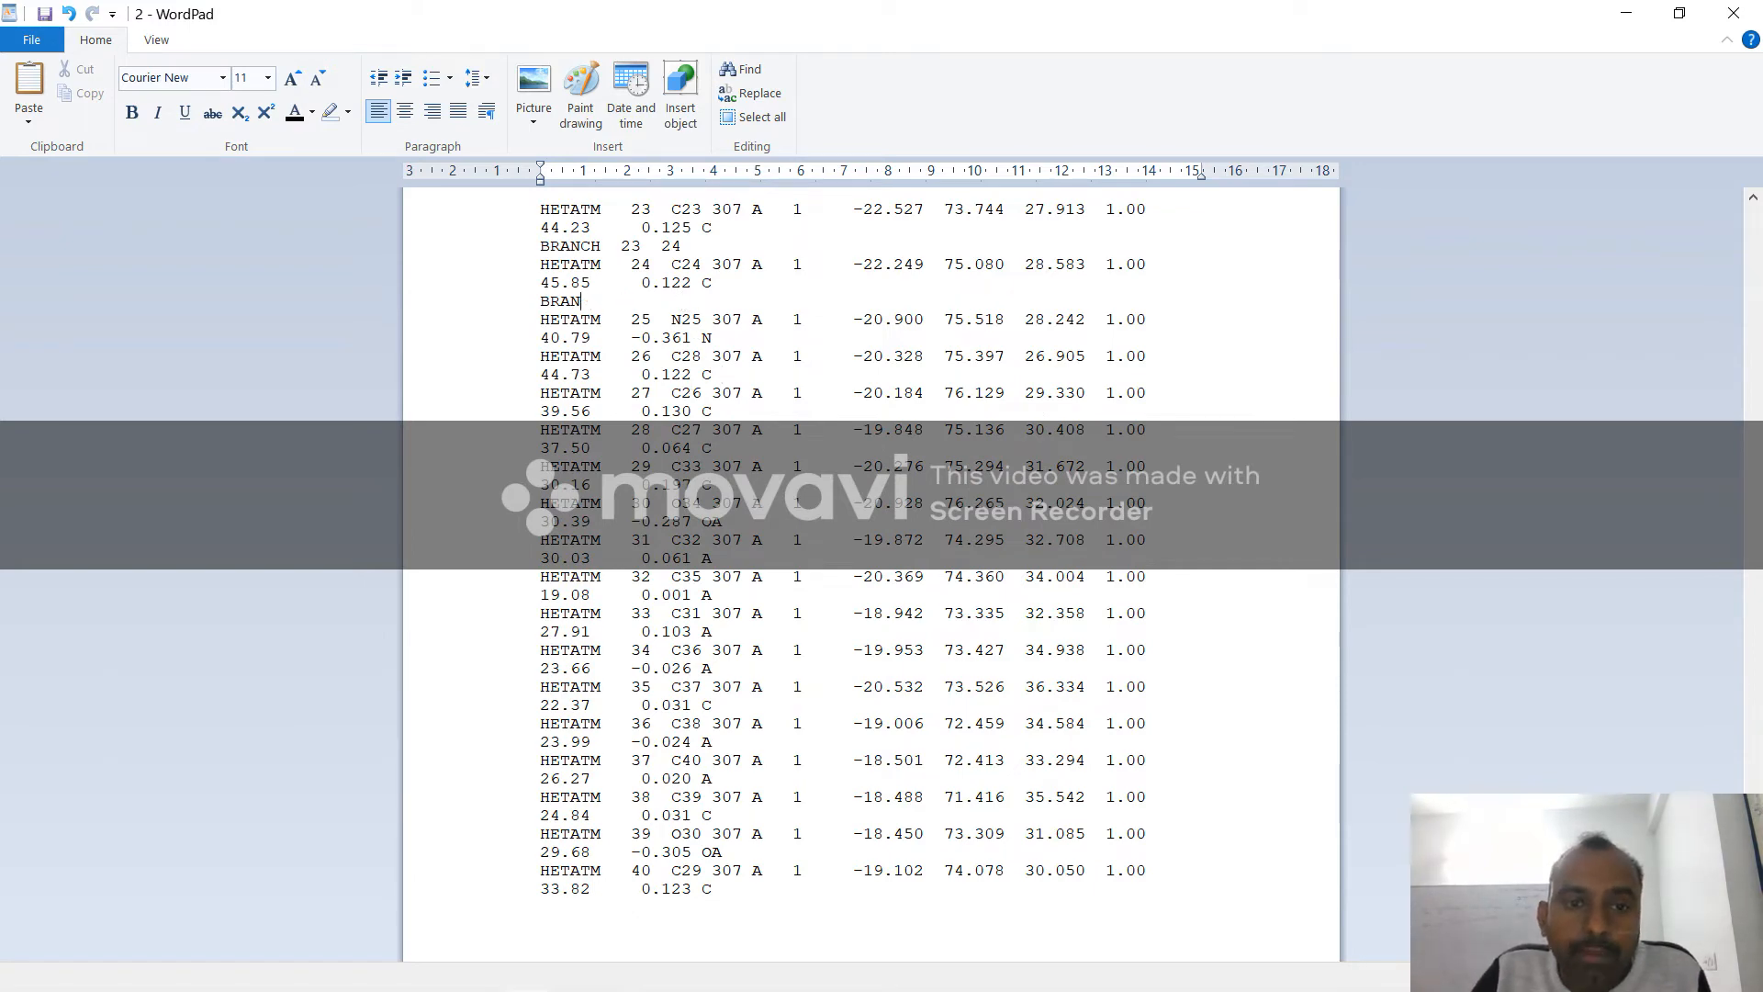
# Step: Delete the BRANCH 21 23 and BRANCH 20 21 lines from the ligand block
pyautogui.scroll(3, 685, 304)
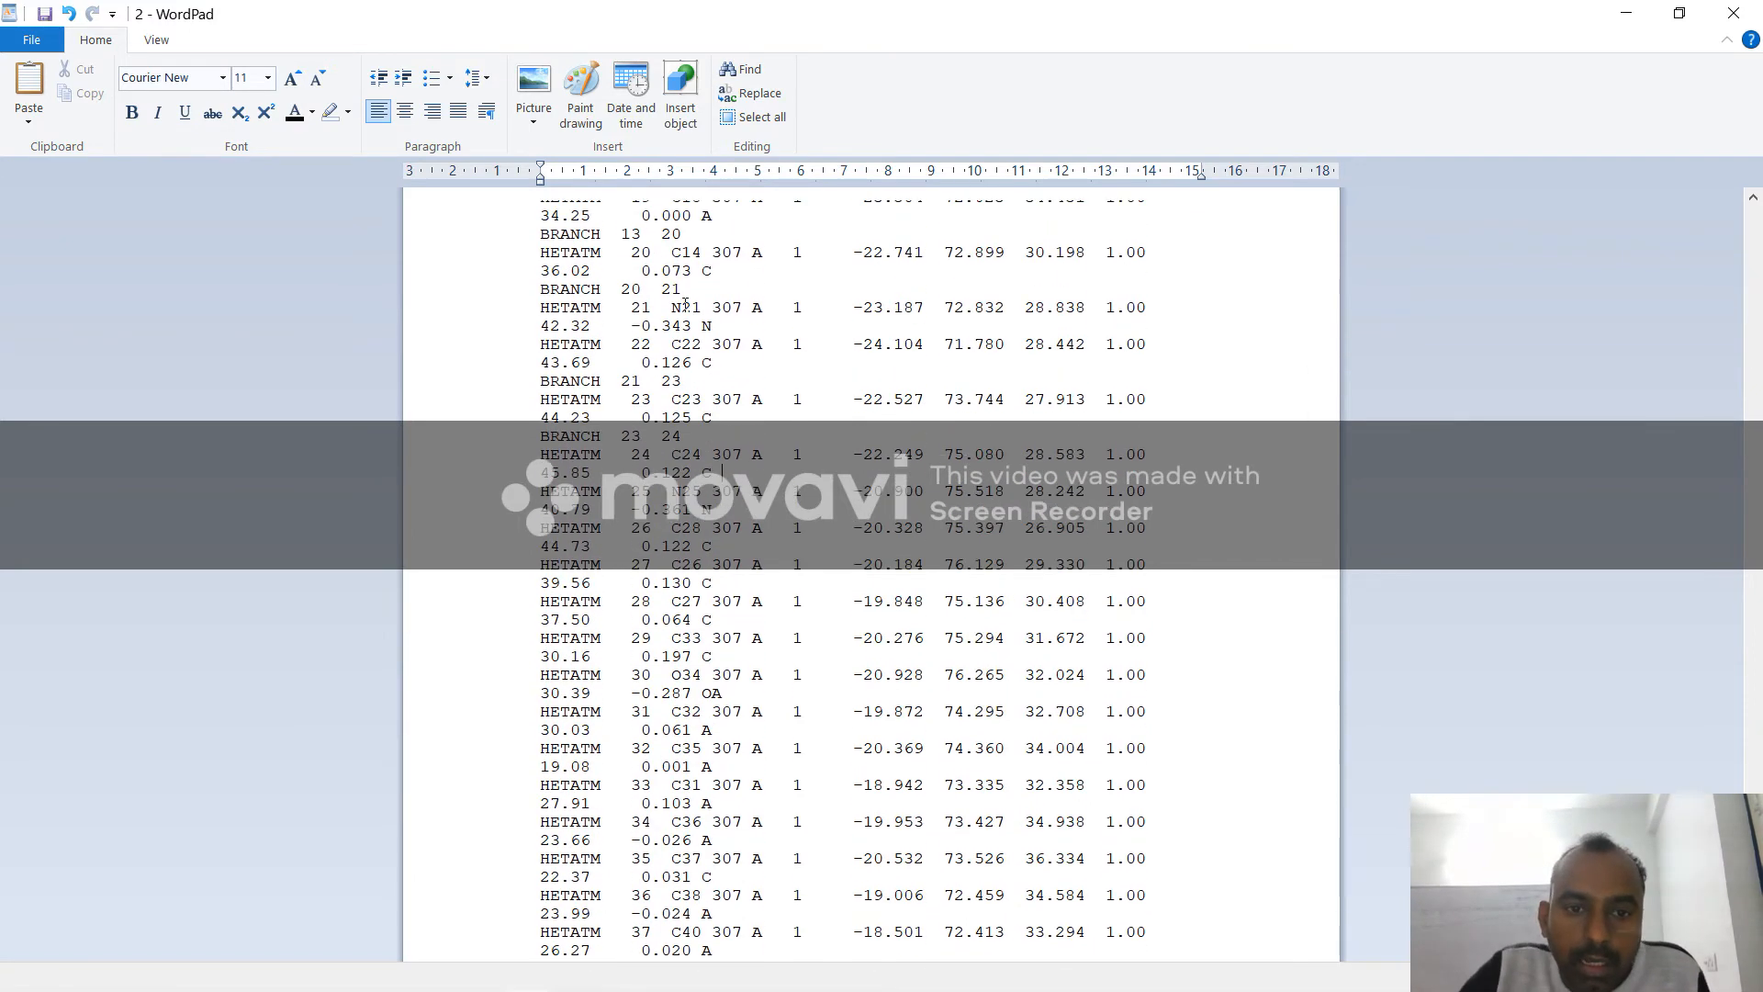
pyautogui.click(685, 380)
pyautogui.press('BackSpace')
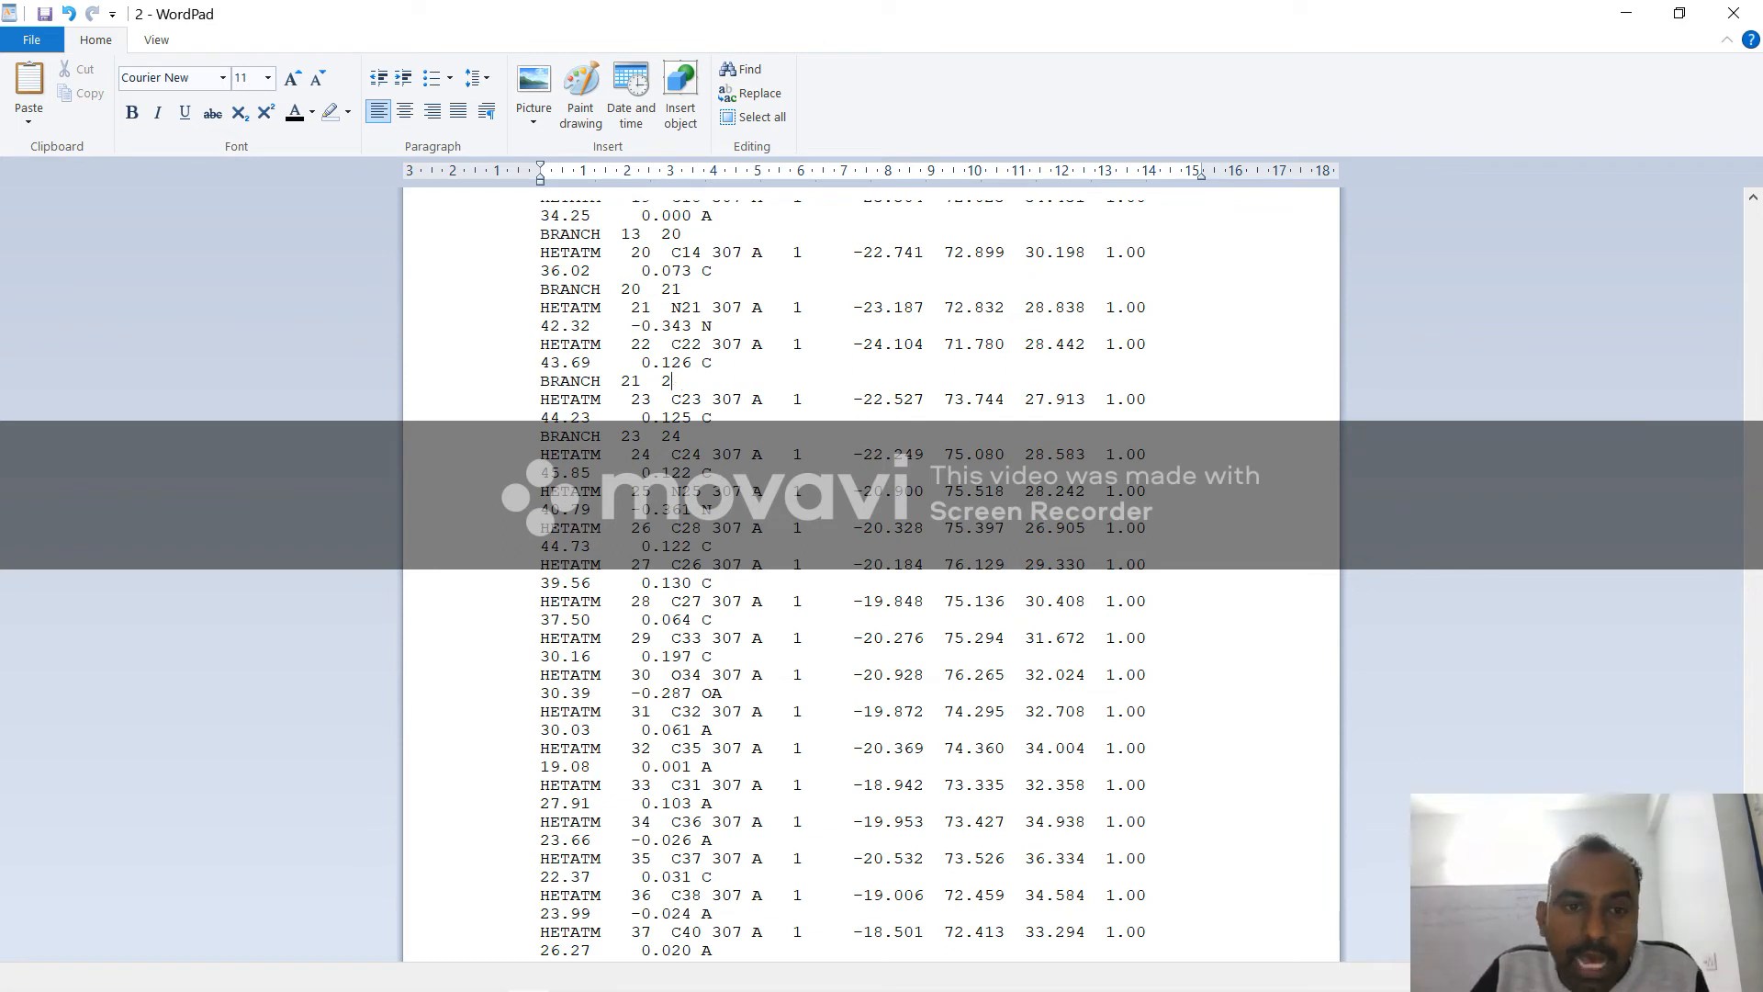
pyautogui.press('BackSpace')
pyautogui.press('BackSpace')
pyautogui.press('BackSpace')
pyautogui.press('BackSpace')
pyautogui.press('BackSpace')
pyautogui.press('BackSpace')
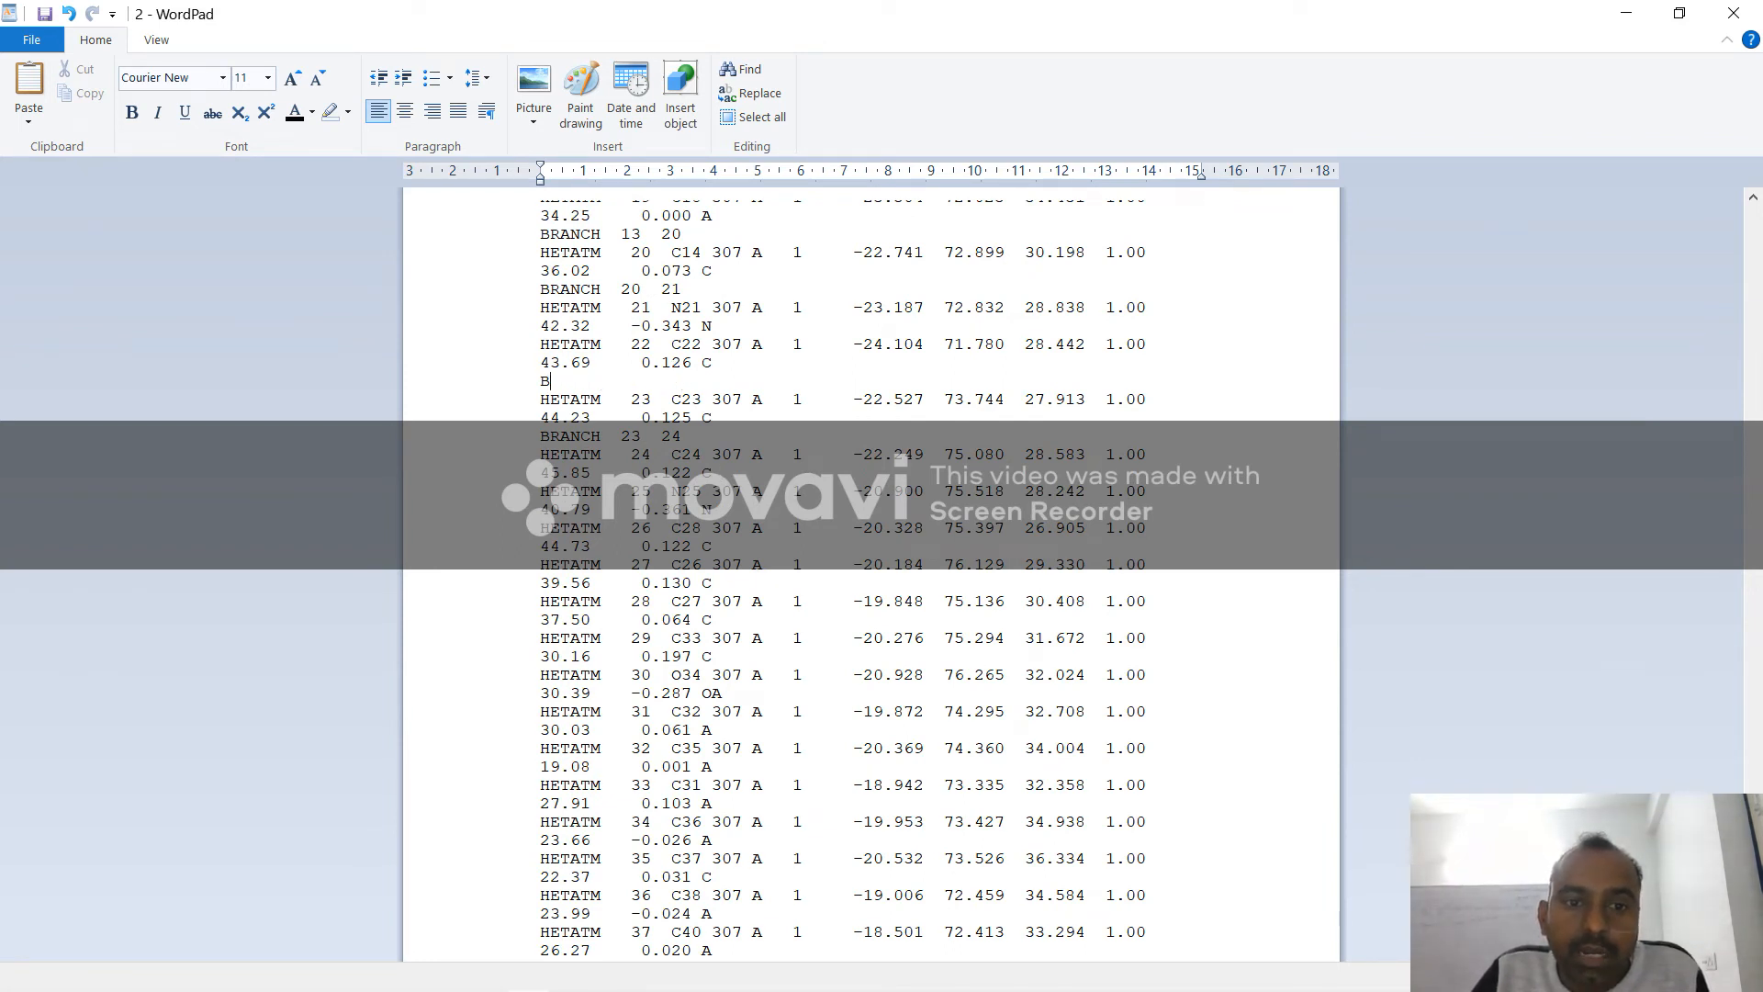
pyautogui.press('BackSpace')
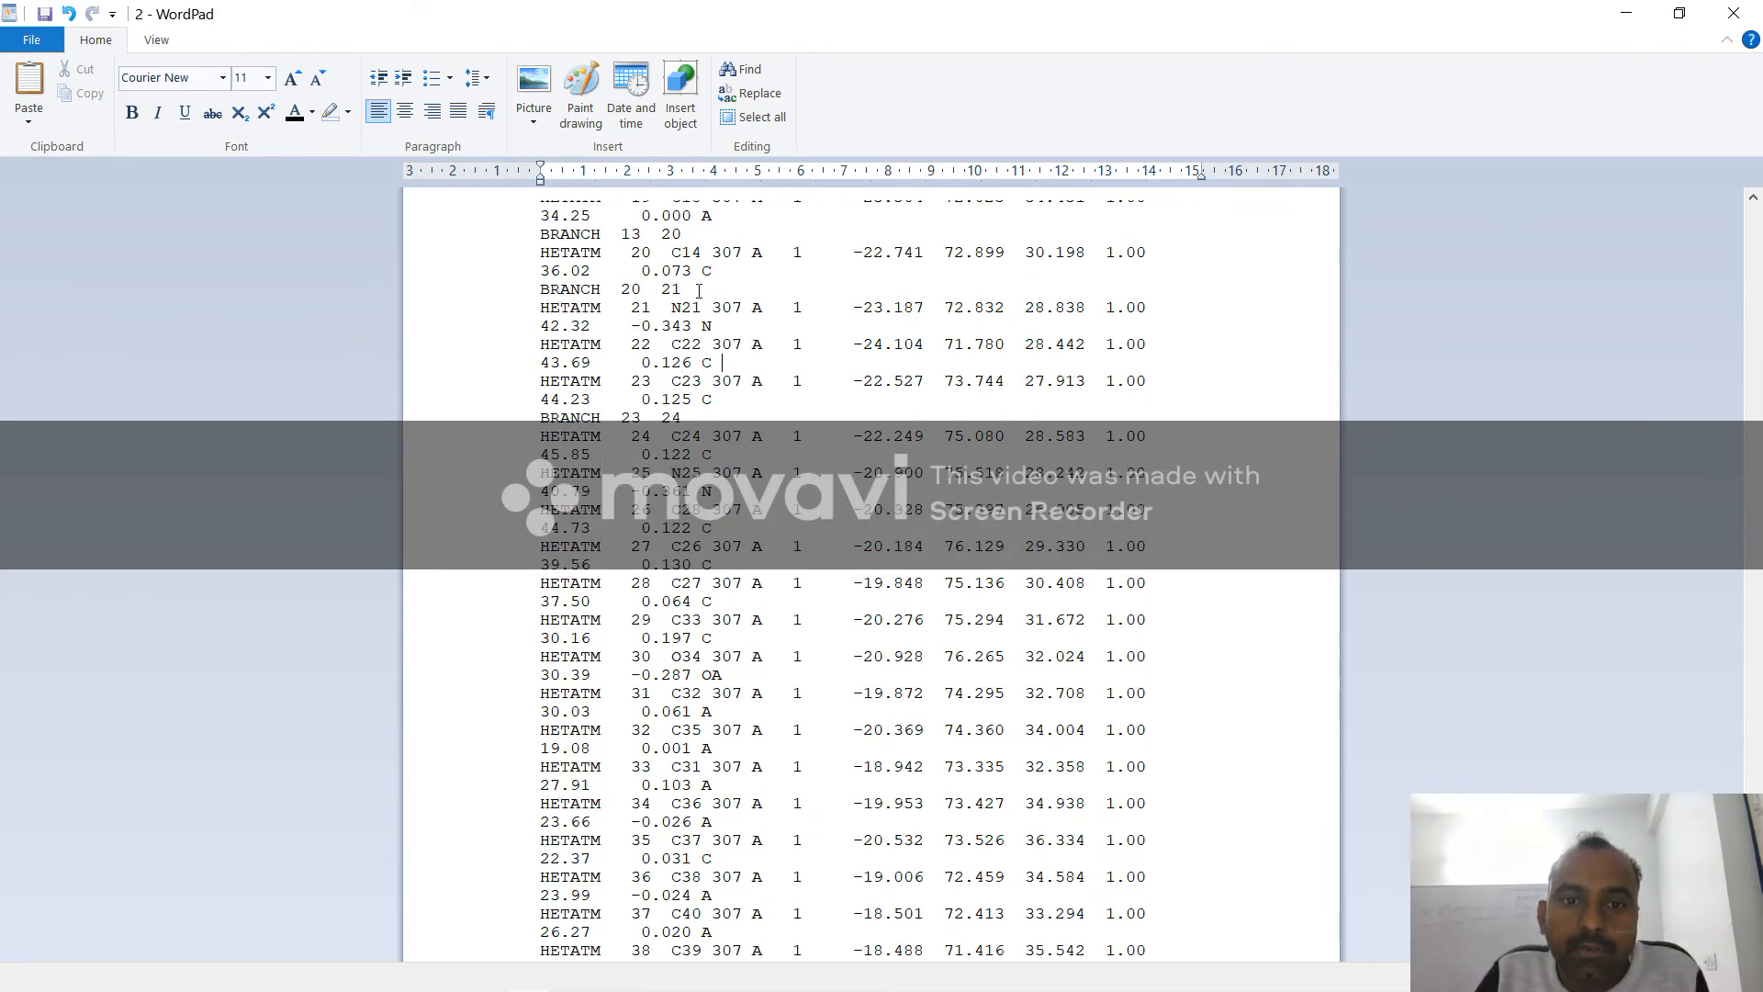
pyautogui.press('BackSpace')
pyautogui.press('BackSpace')
pyautogui.press('BackSpace')
pyautogui.press('BackSpace')
pyautogui.press('BackSpace')
pyautogui.press('BackSpace')
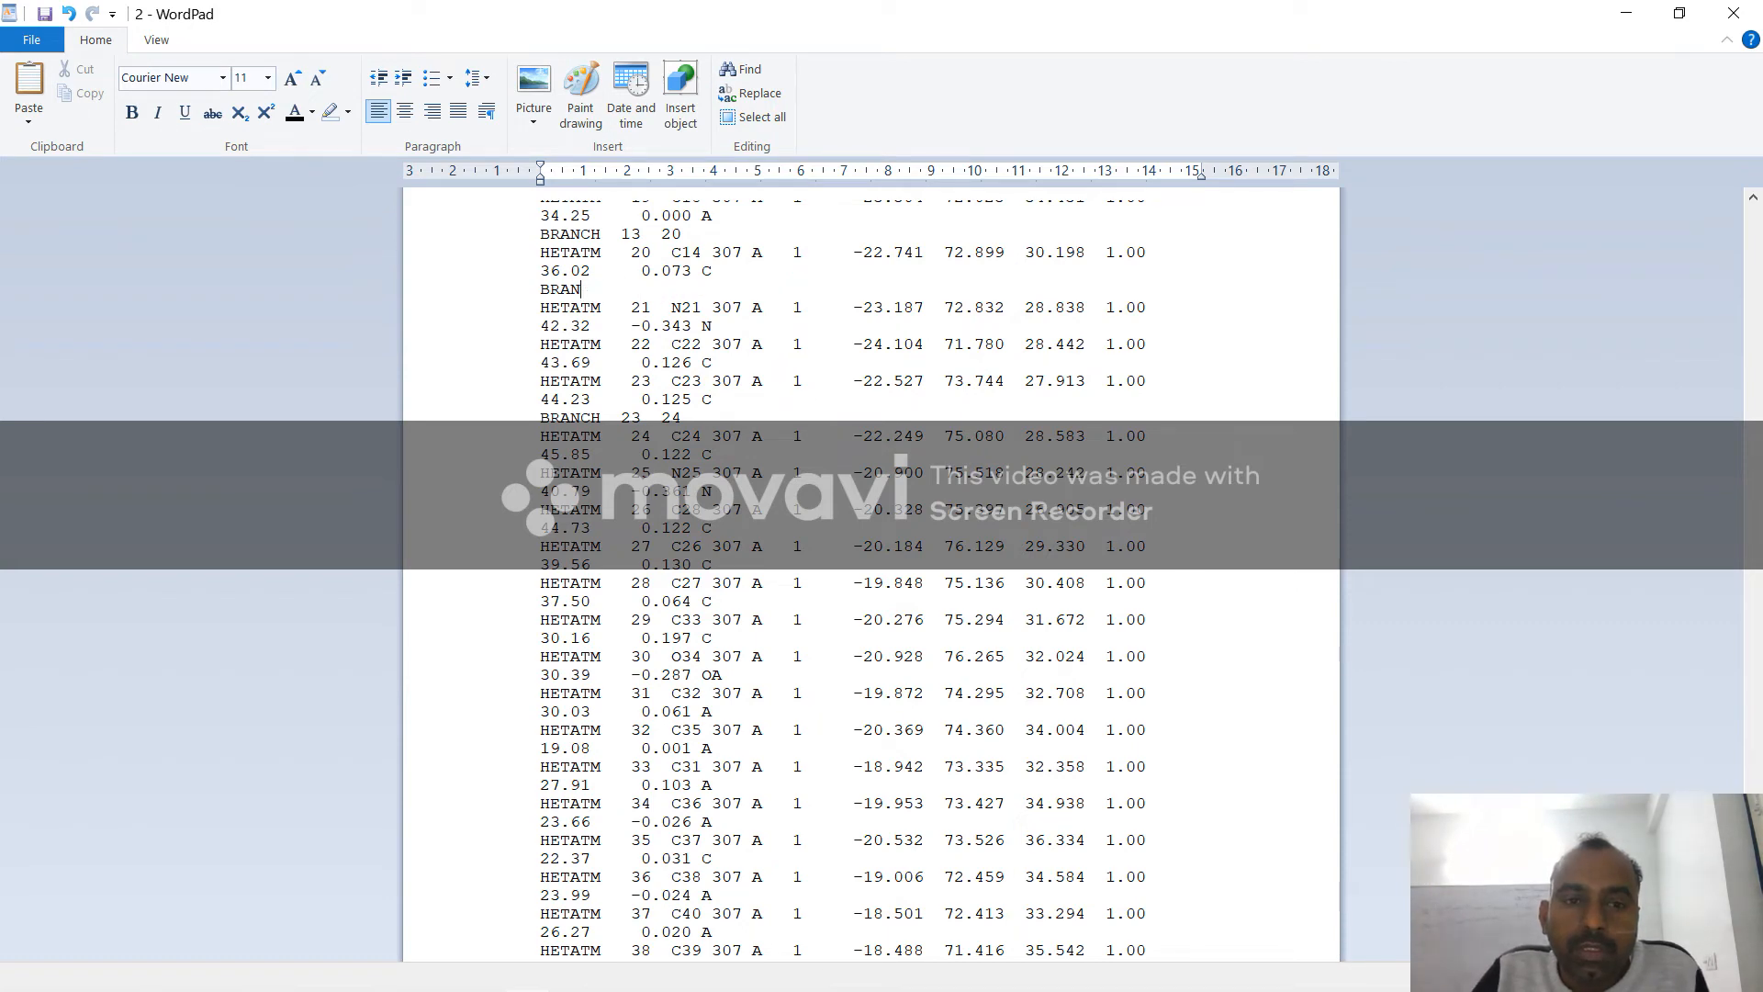
pyautogui.press('BackSpace')
# Step: Delete the BRANCH 23 24 and BRANCH 13 20 lines from the ligand block
pyautogui.scroll(2, 871, 570)
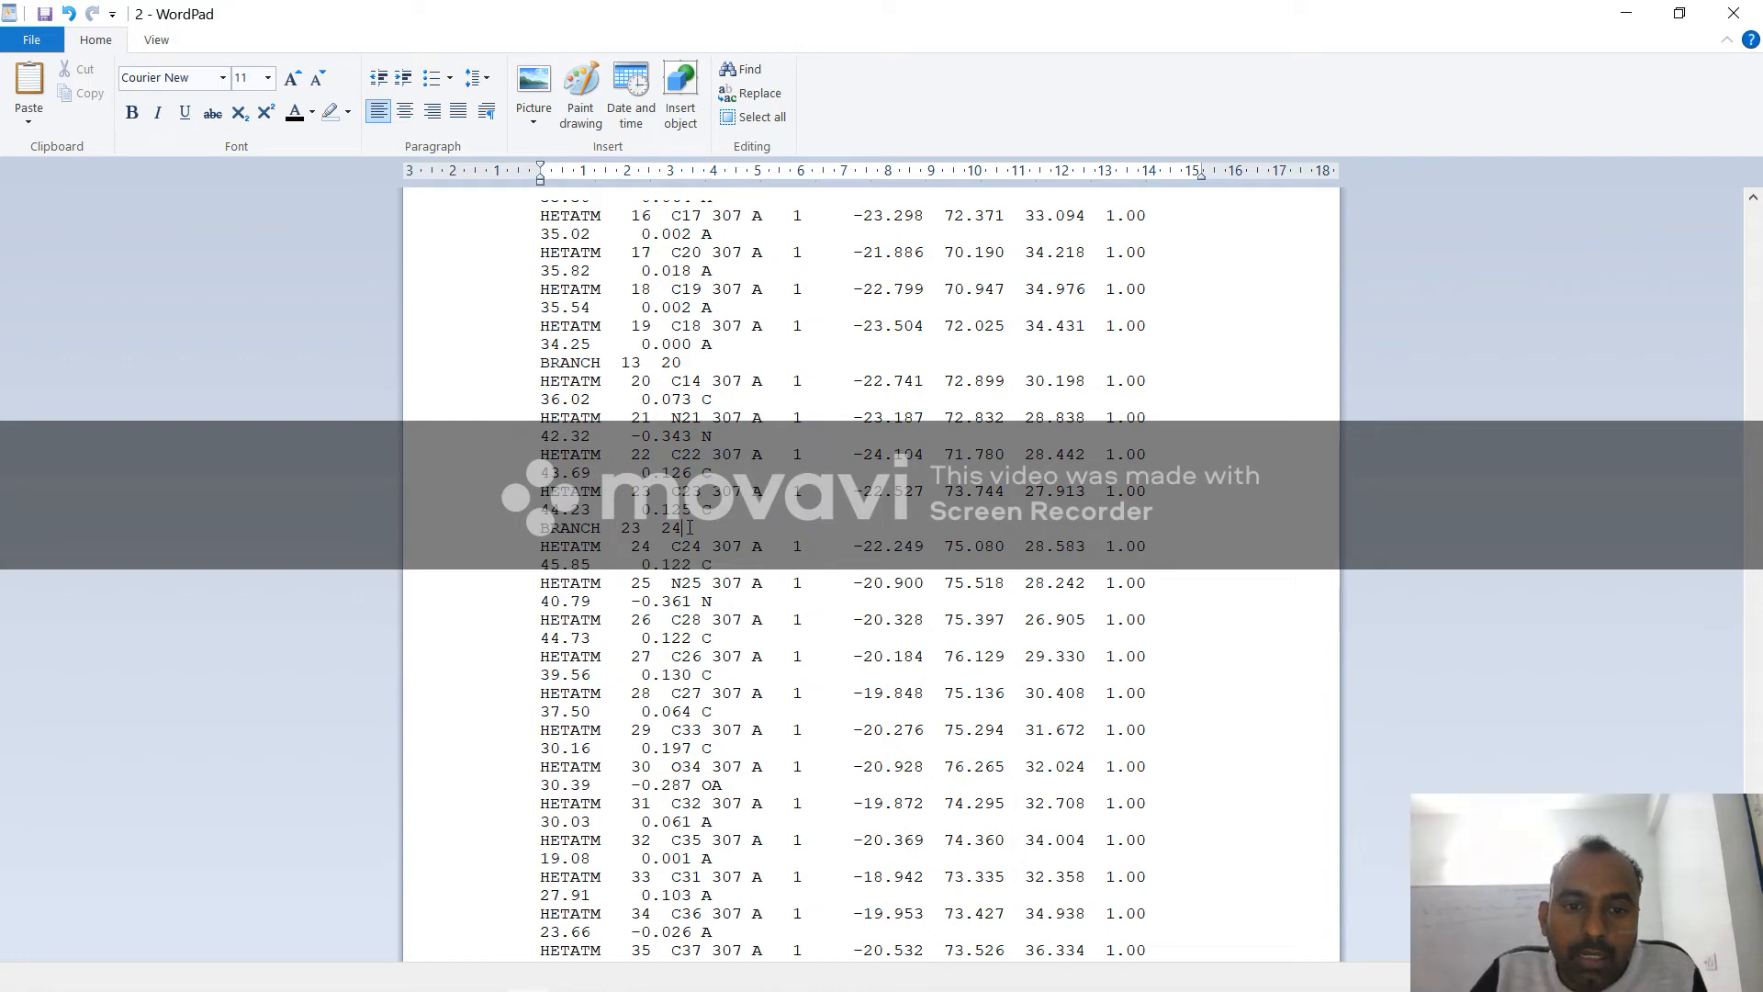
pyautogui.press('BackSpace')
pyautogui.press('BackSpace')
pyautogui.press('BackSpace')
pyautogui.press('BackSpace')
pyautogui.press('BackSpace')
pyautogui.press('BackSpace')
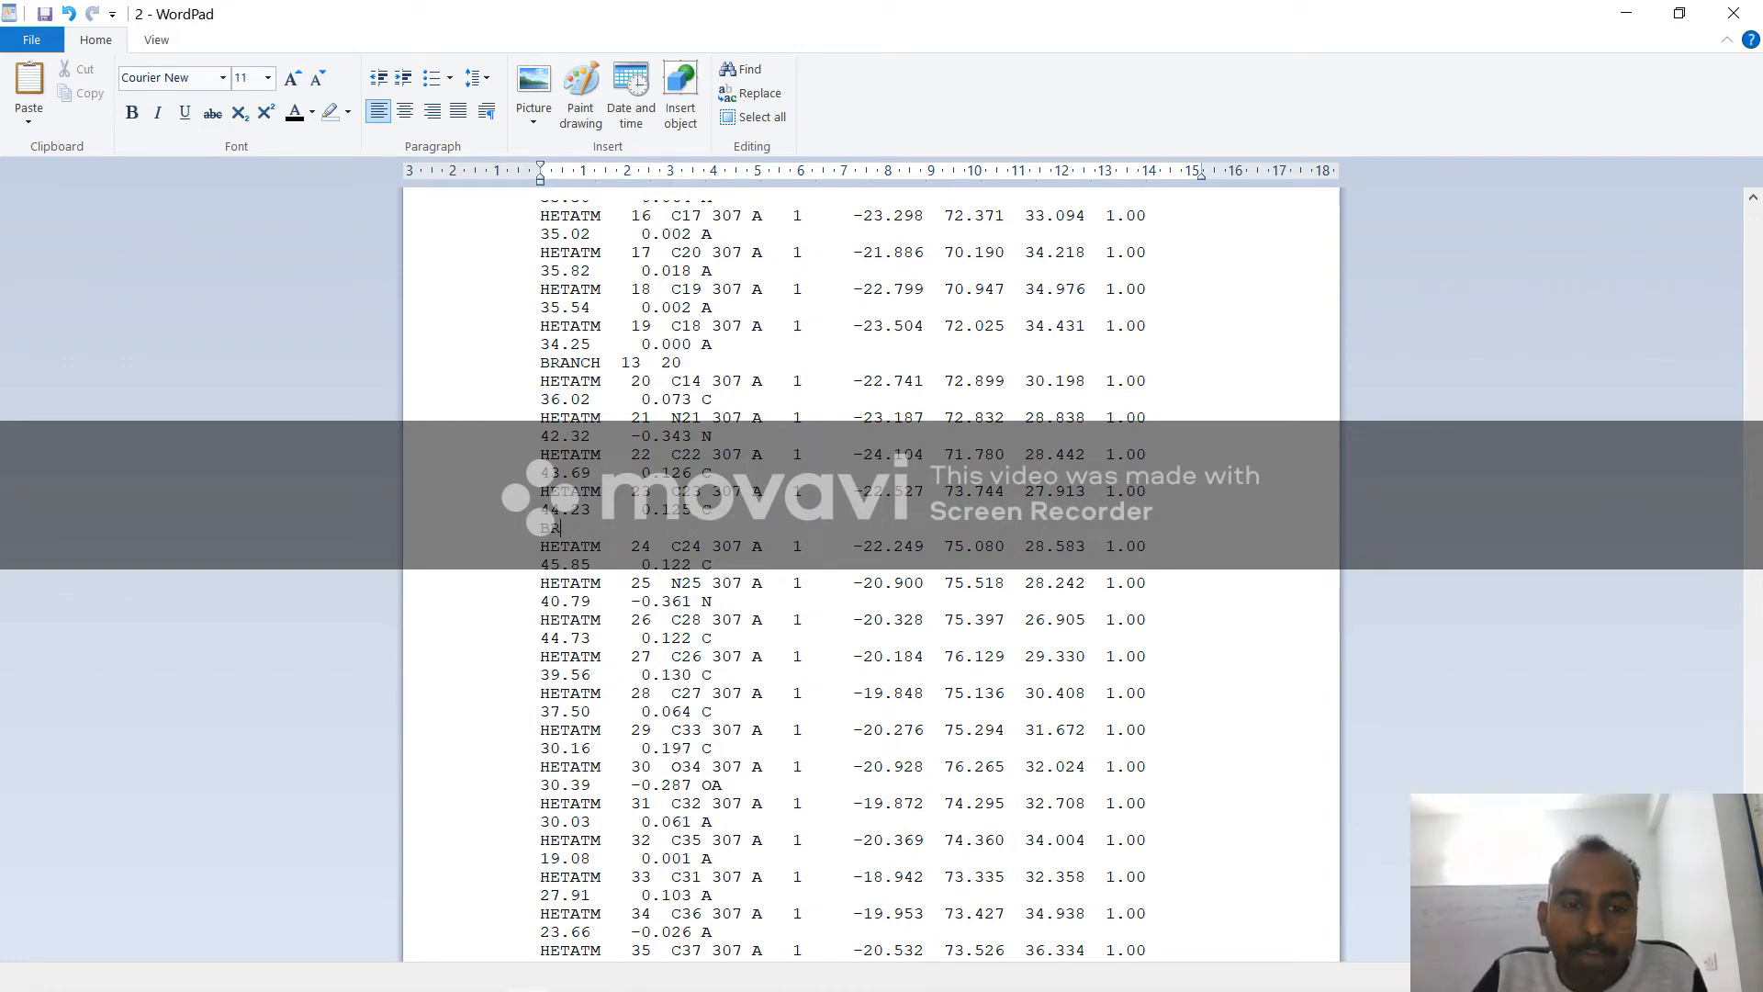
pyautogui.scroll(2, 619, 512)
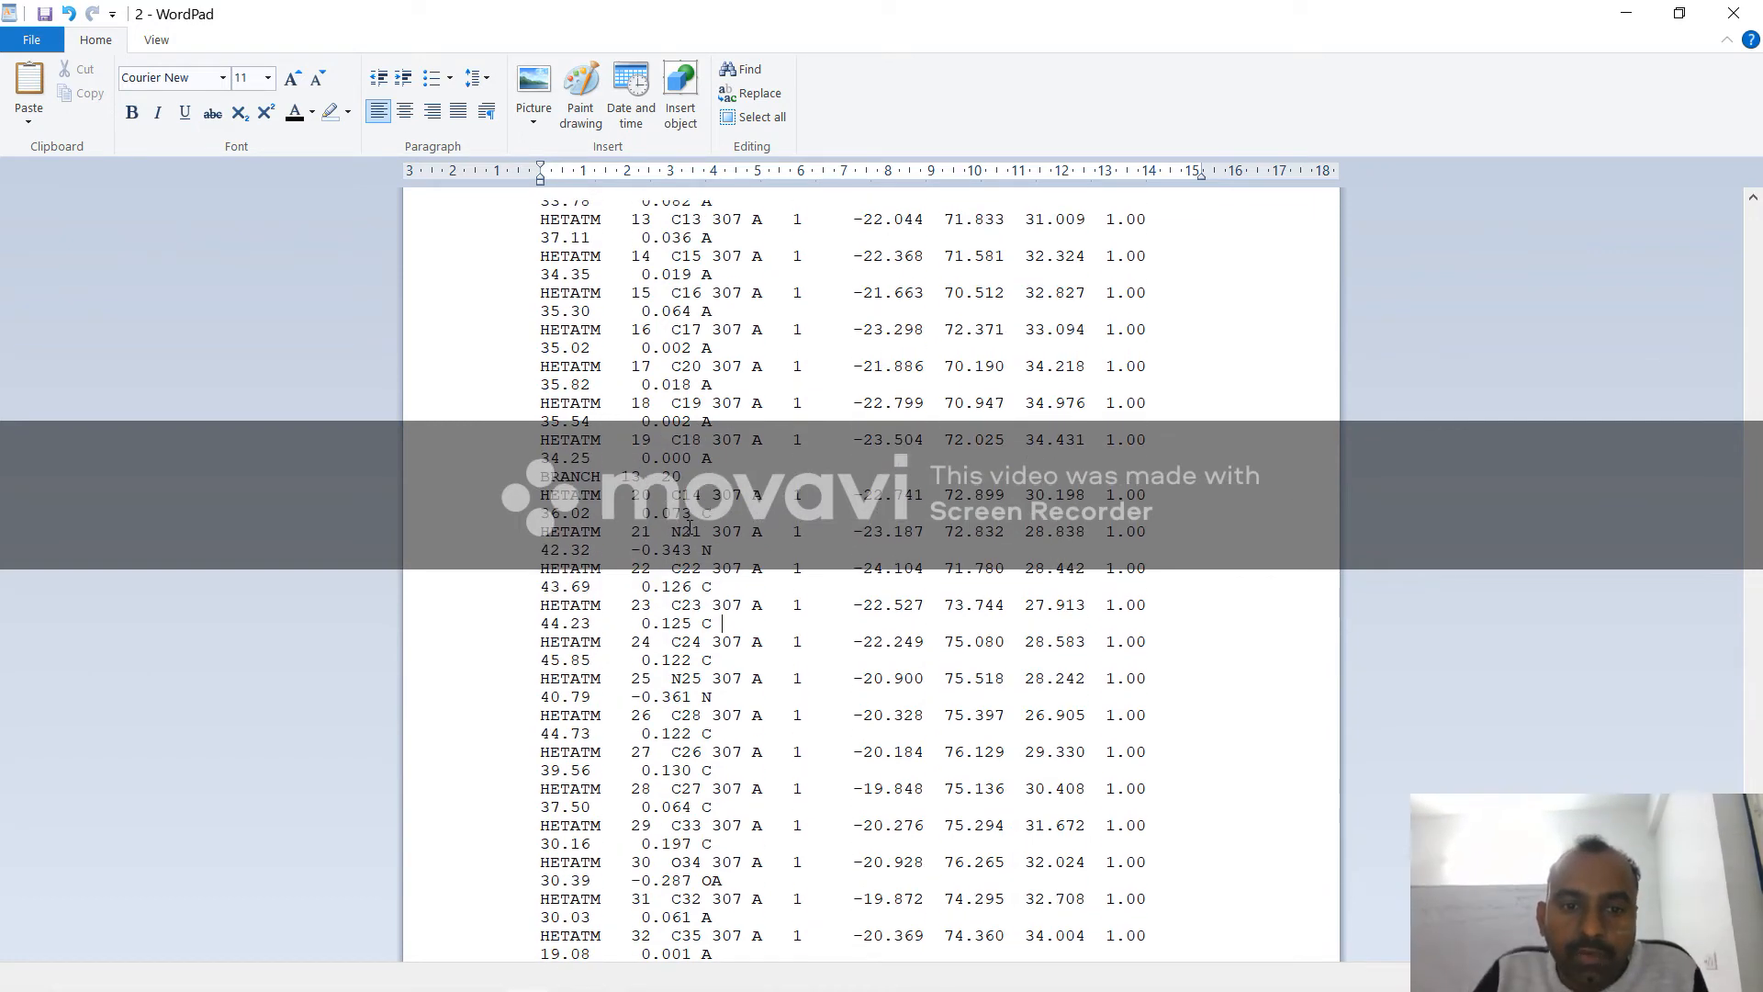
pyautogui.press('BackSpace')
pyautogui.press('BackSpace')
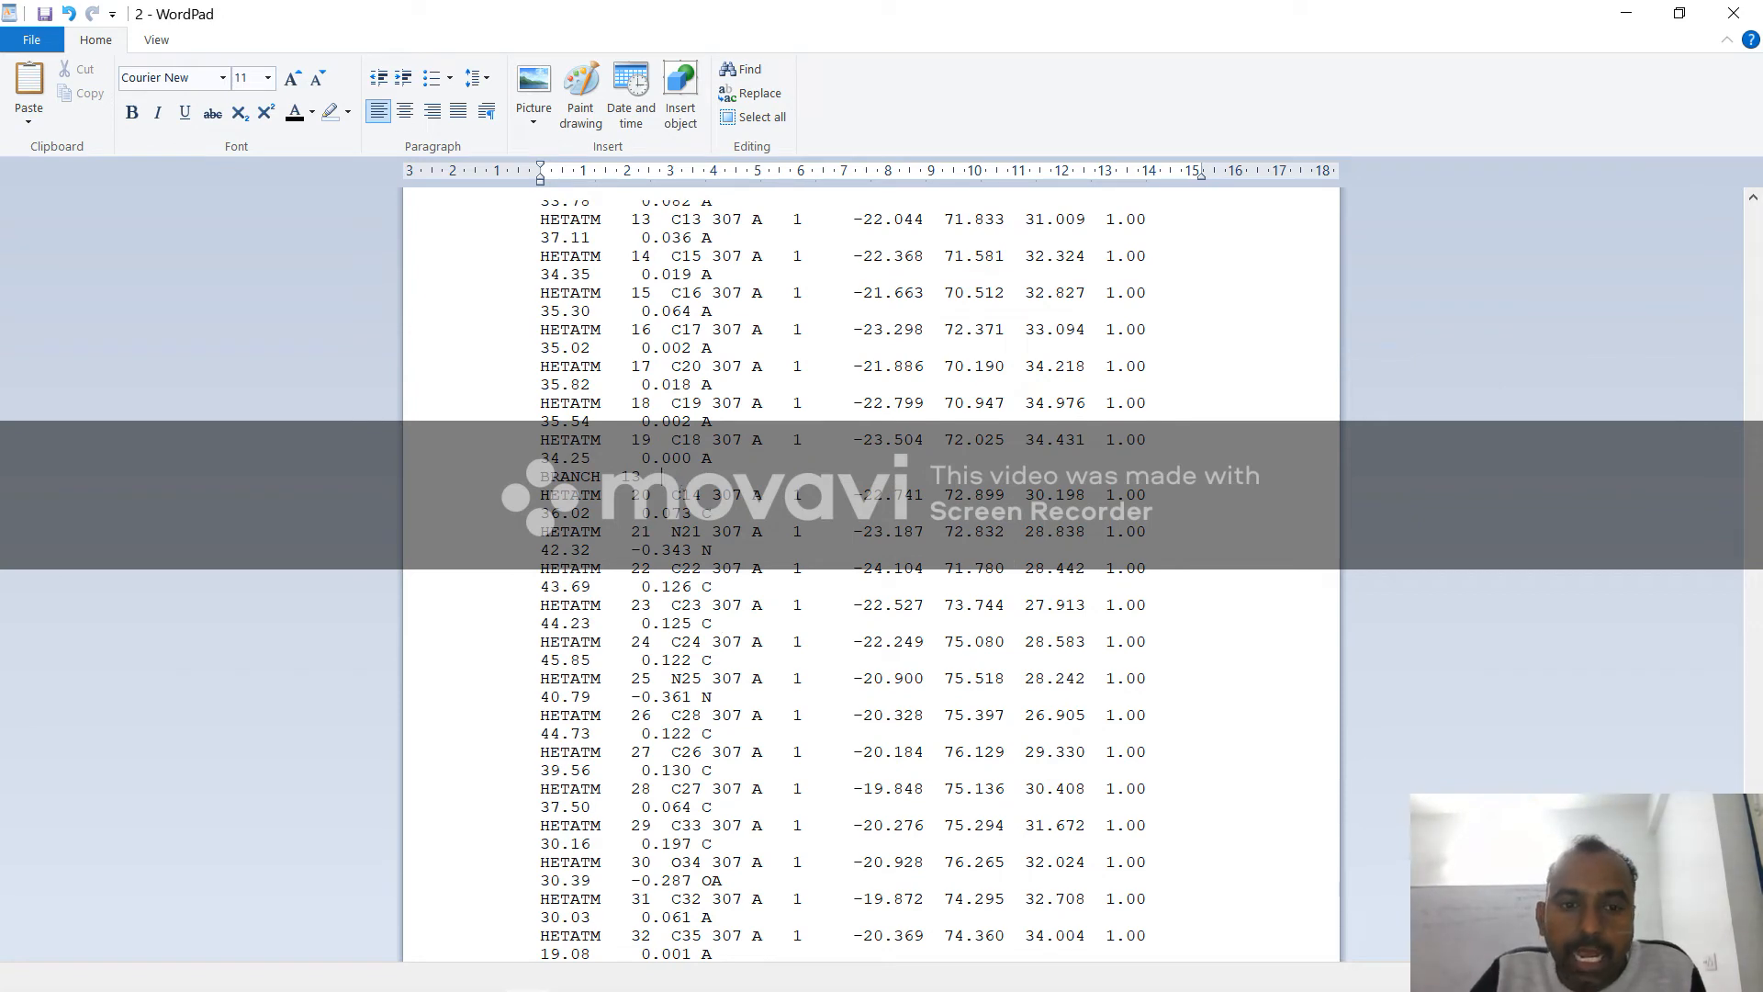
pyautogui.press('BackSpace')
pyautogui.press('BackSpace')
pyautogui.press('BackSpace')
pyautogui.press('BackSpace')
pyautogui.press('BackSpace')
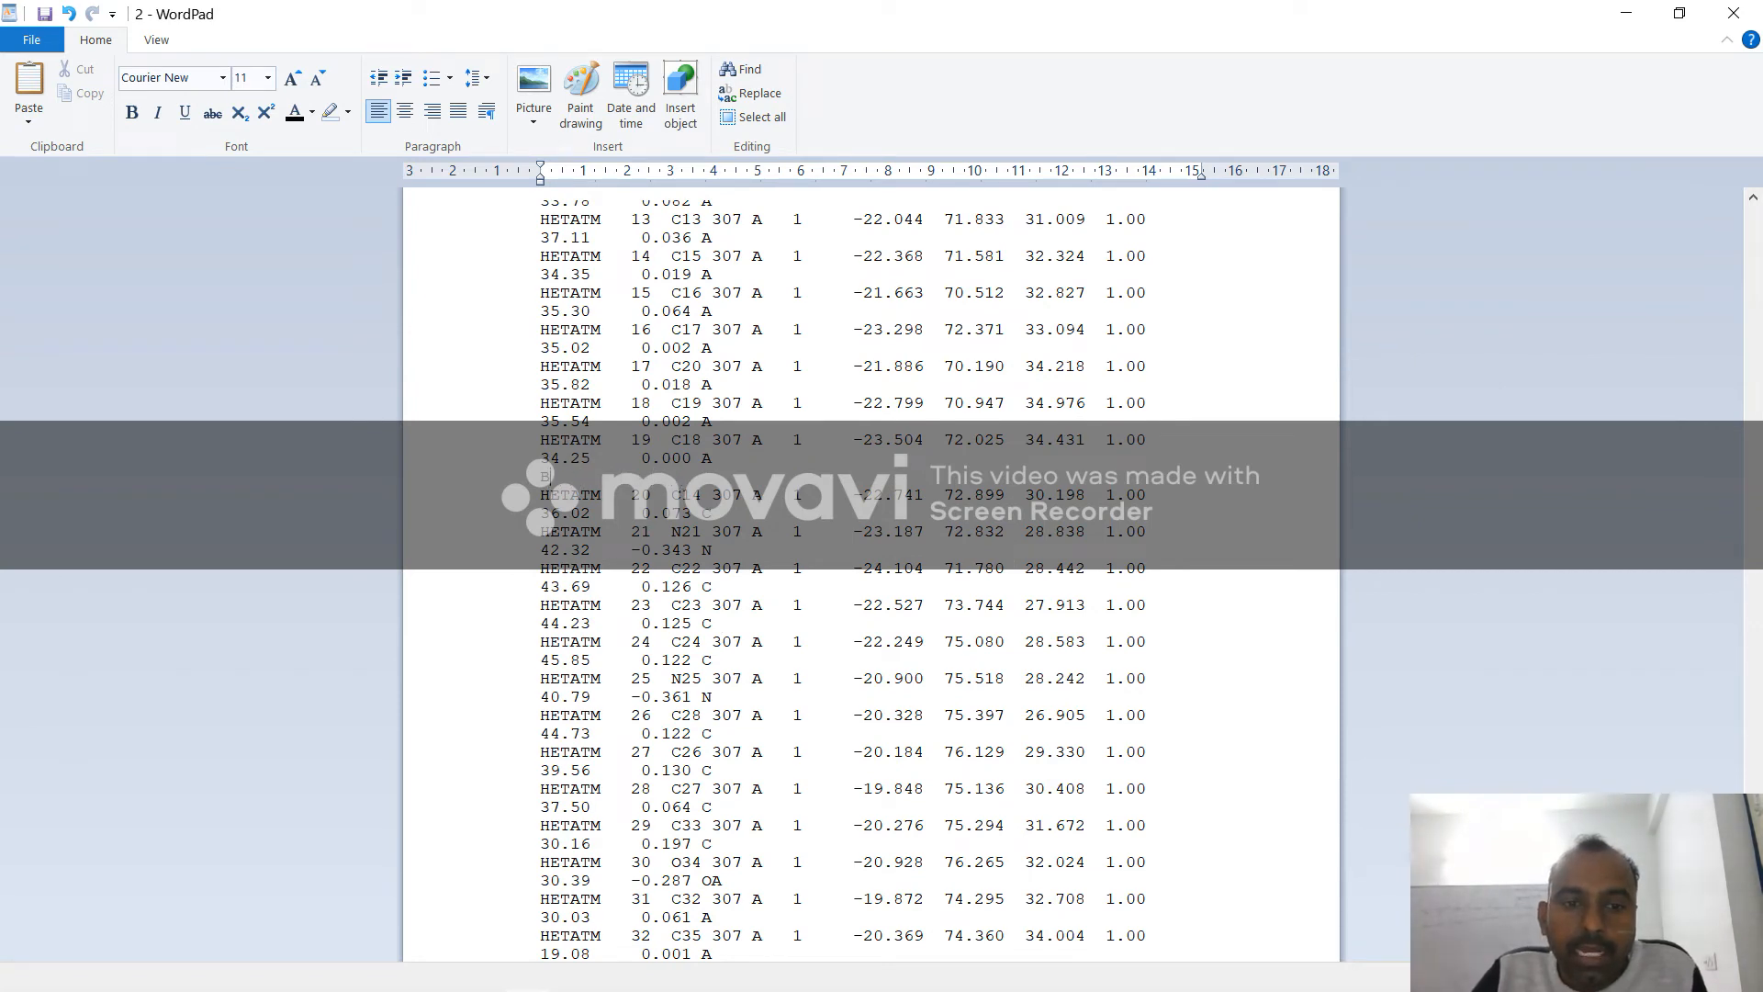
# Step: Delete the BRANCH 7 line above HETATM 11 in the ligand block
pyautogui.scroll(3, 679, 481)
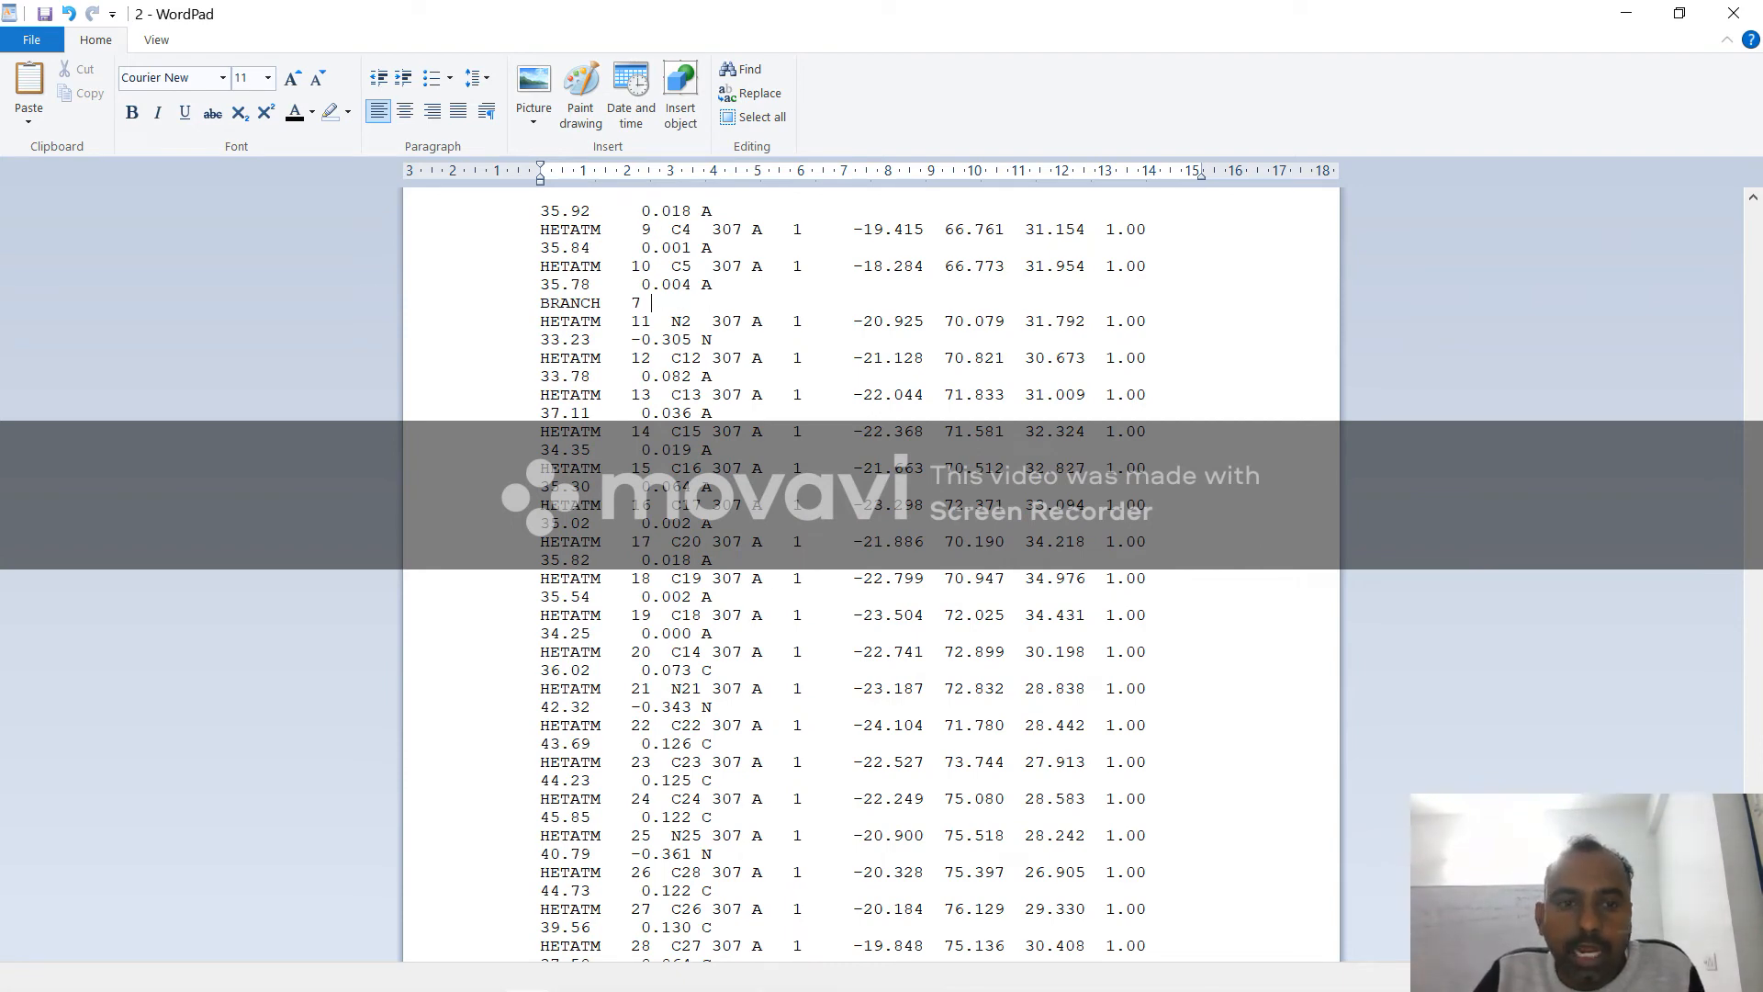
pyautogui.press('BackSpace')
pyautogui.press('BackSpace')
pyautogui.press('BackSpace')
pyautogui.press('BackSpace')
pyautogui.press('BackSpace')
pyautogui.press('BackSpace')
pyautogui.press('BackSpace')
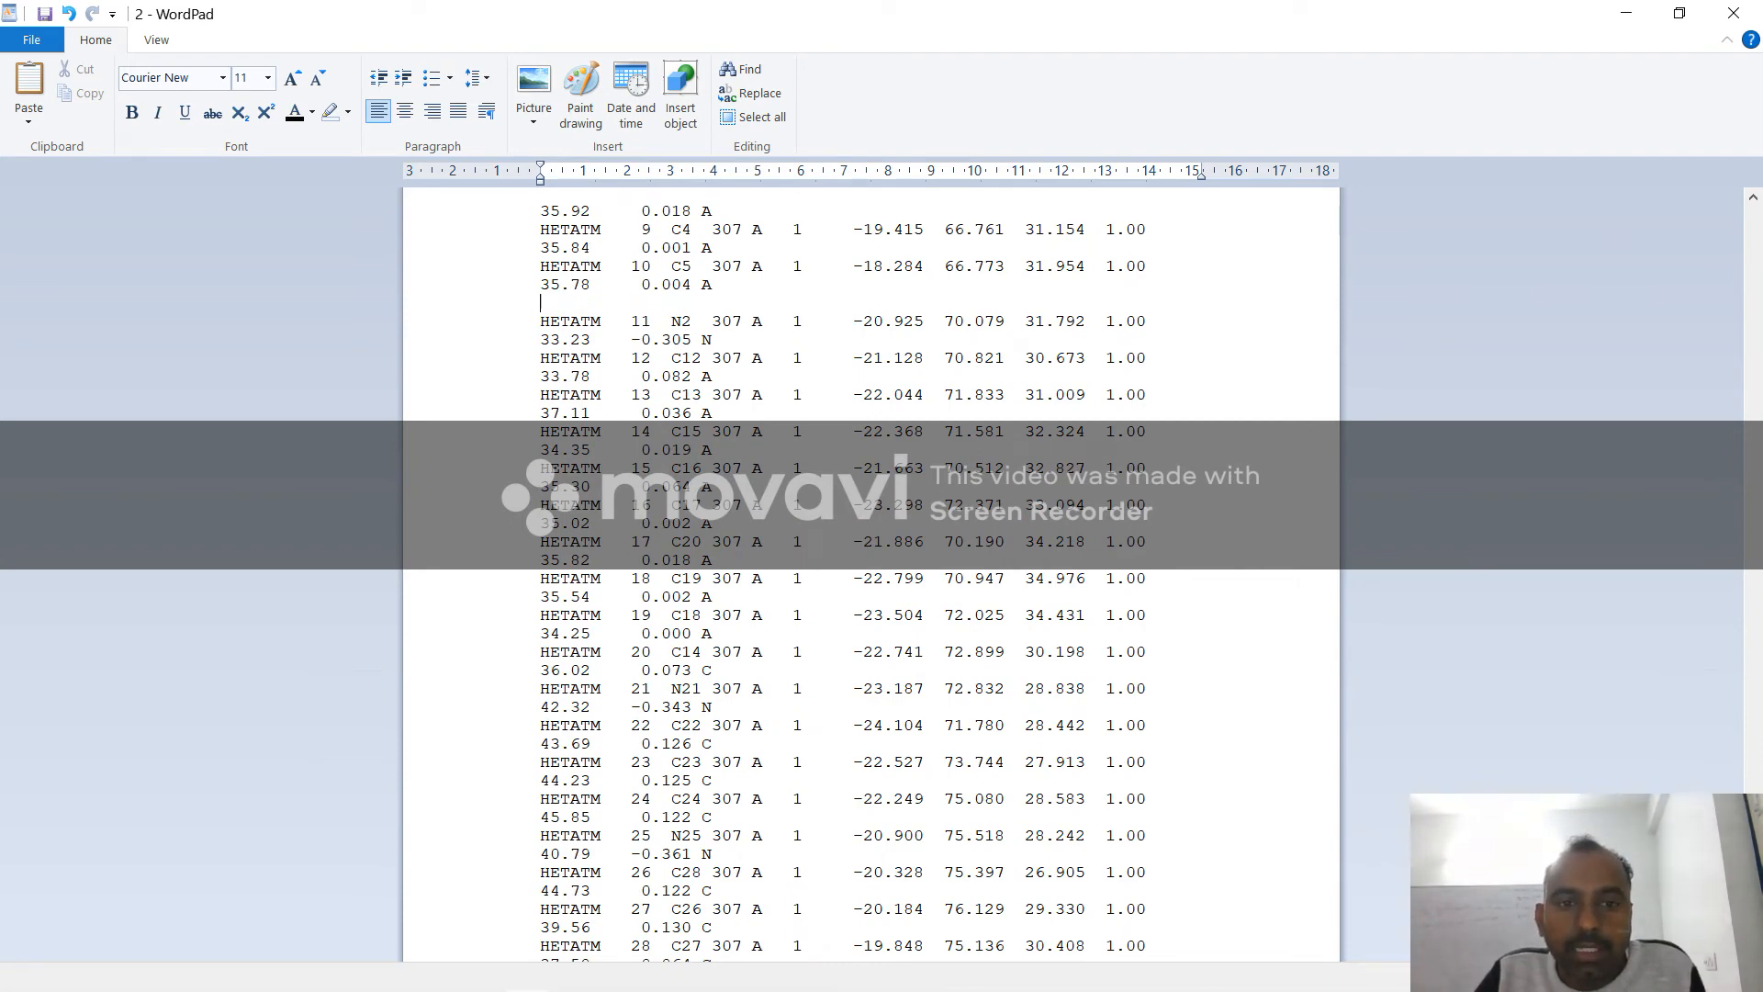
# Step: Delete the BRANCH 2 line and the ENDROOT line between HETATM 4 and HETATM 5
pyautogui.scroll(2, 843, 579)
pyautogui.scroll(2, 693, 312)
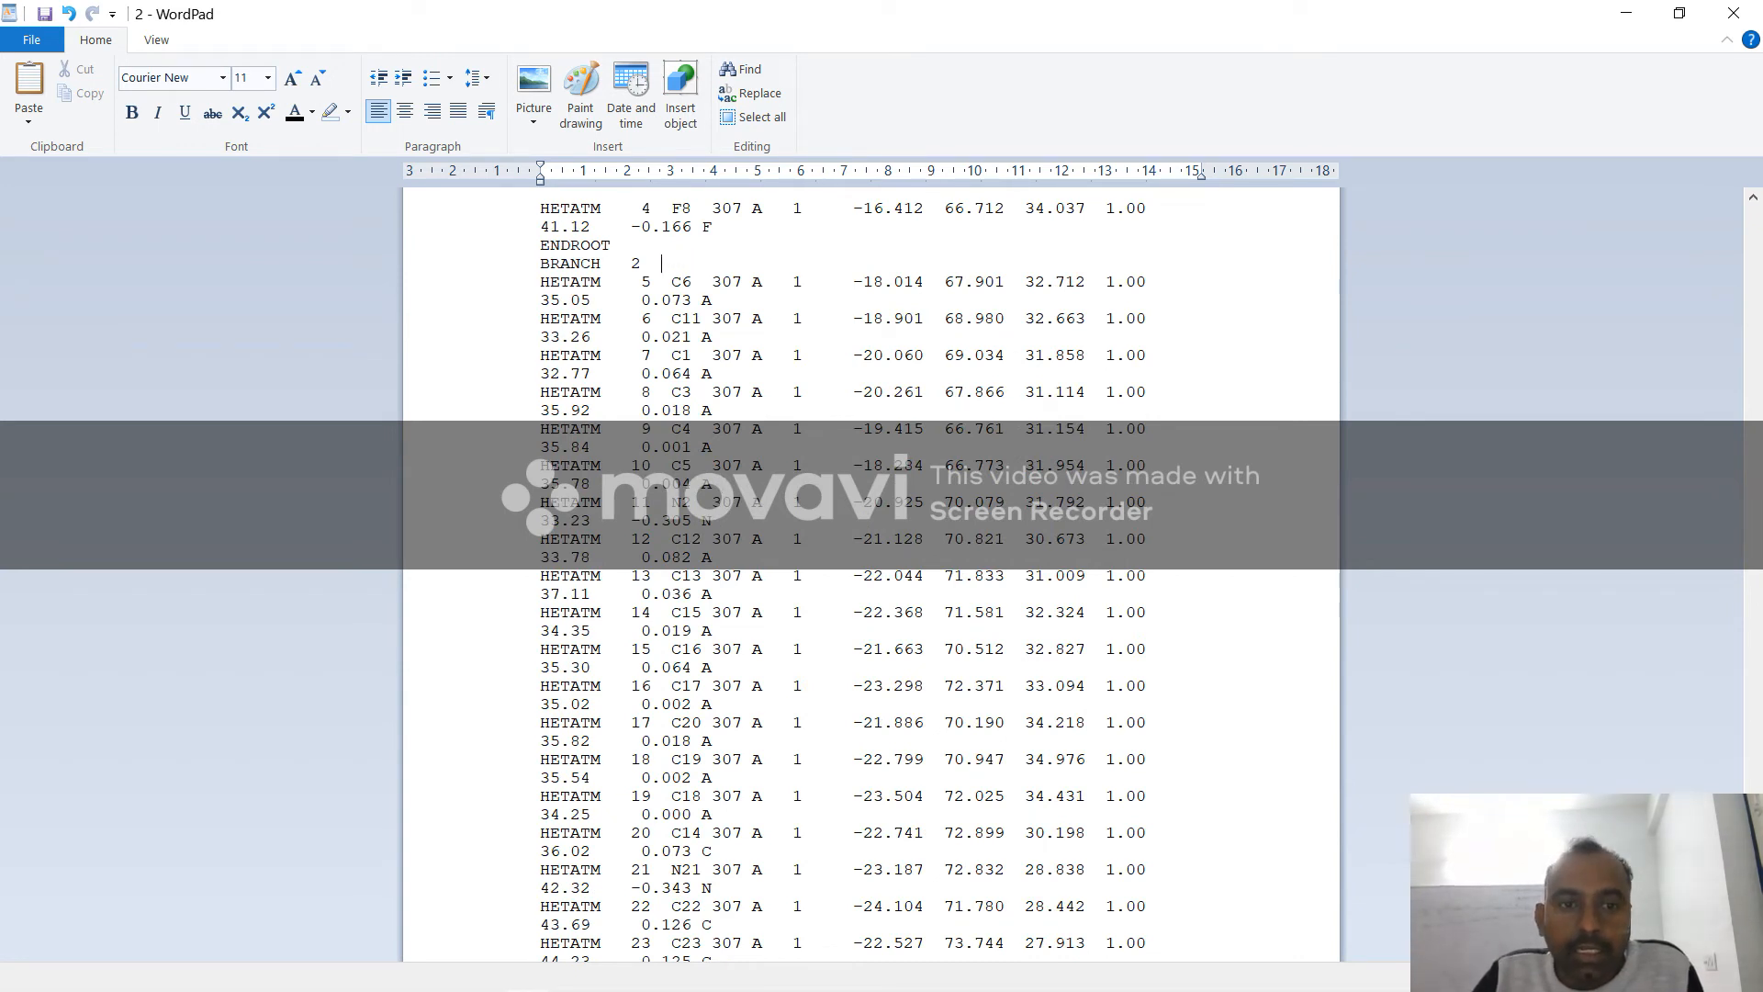
pyautogui.press('BackSpace')
pyautogui.press('BackSpace')
pyautogui.press('BackSpace')
pyautogui.press('BackSpace')
pyautogui.press('BackSpace')
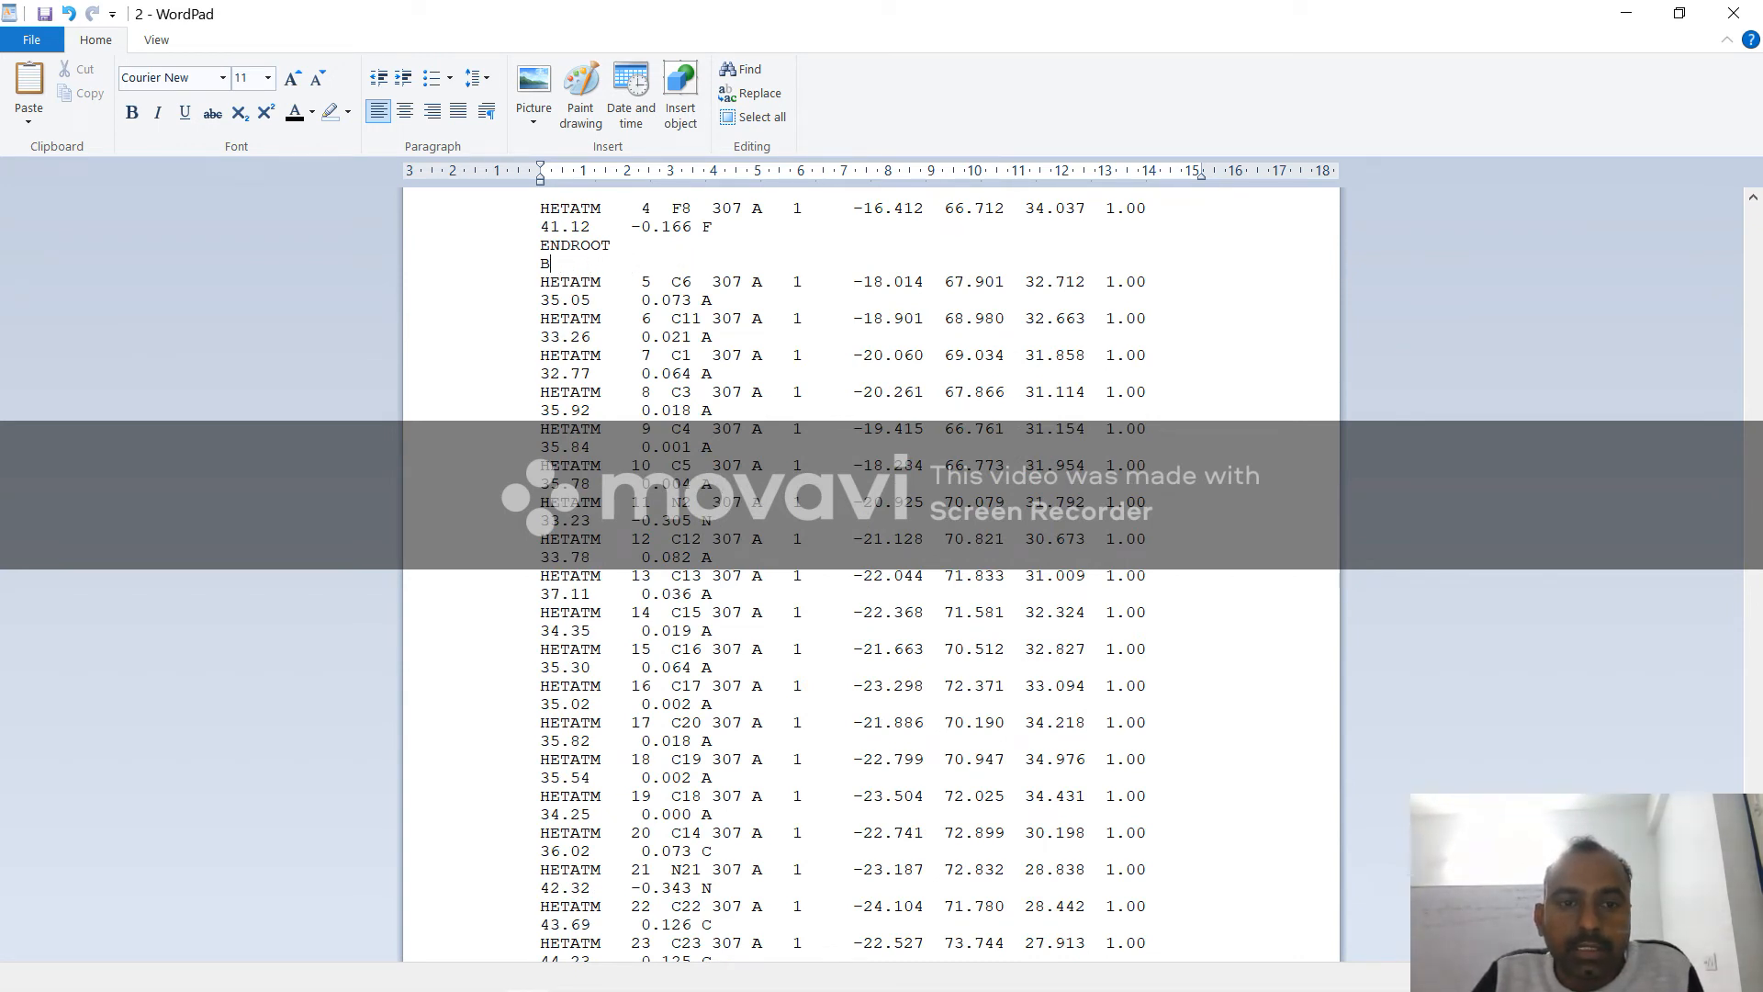
pyautogui.press('BackSpace')
pyautogui.press('BackSpace')
pyautogui.press('BackSpace')
pyautogui.press('BackSpace')
pyautogui.press('BackSpace')
pyautogui.press('BackSpace')
pyautogui.press('BackSpace')
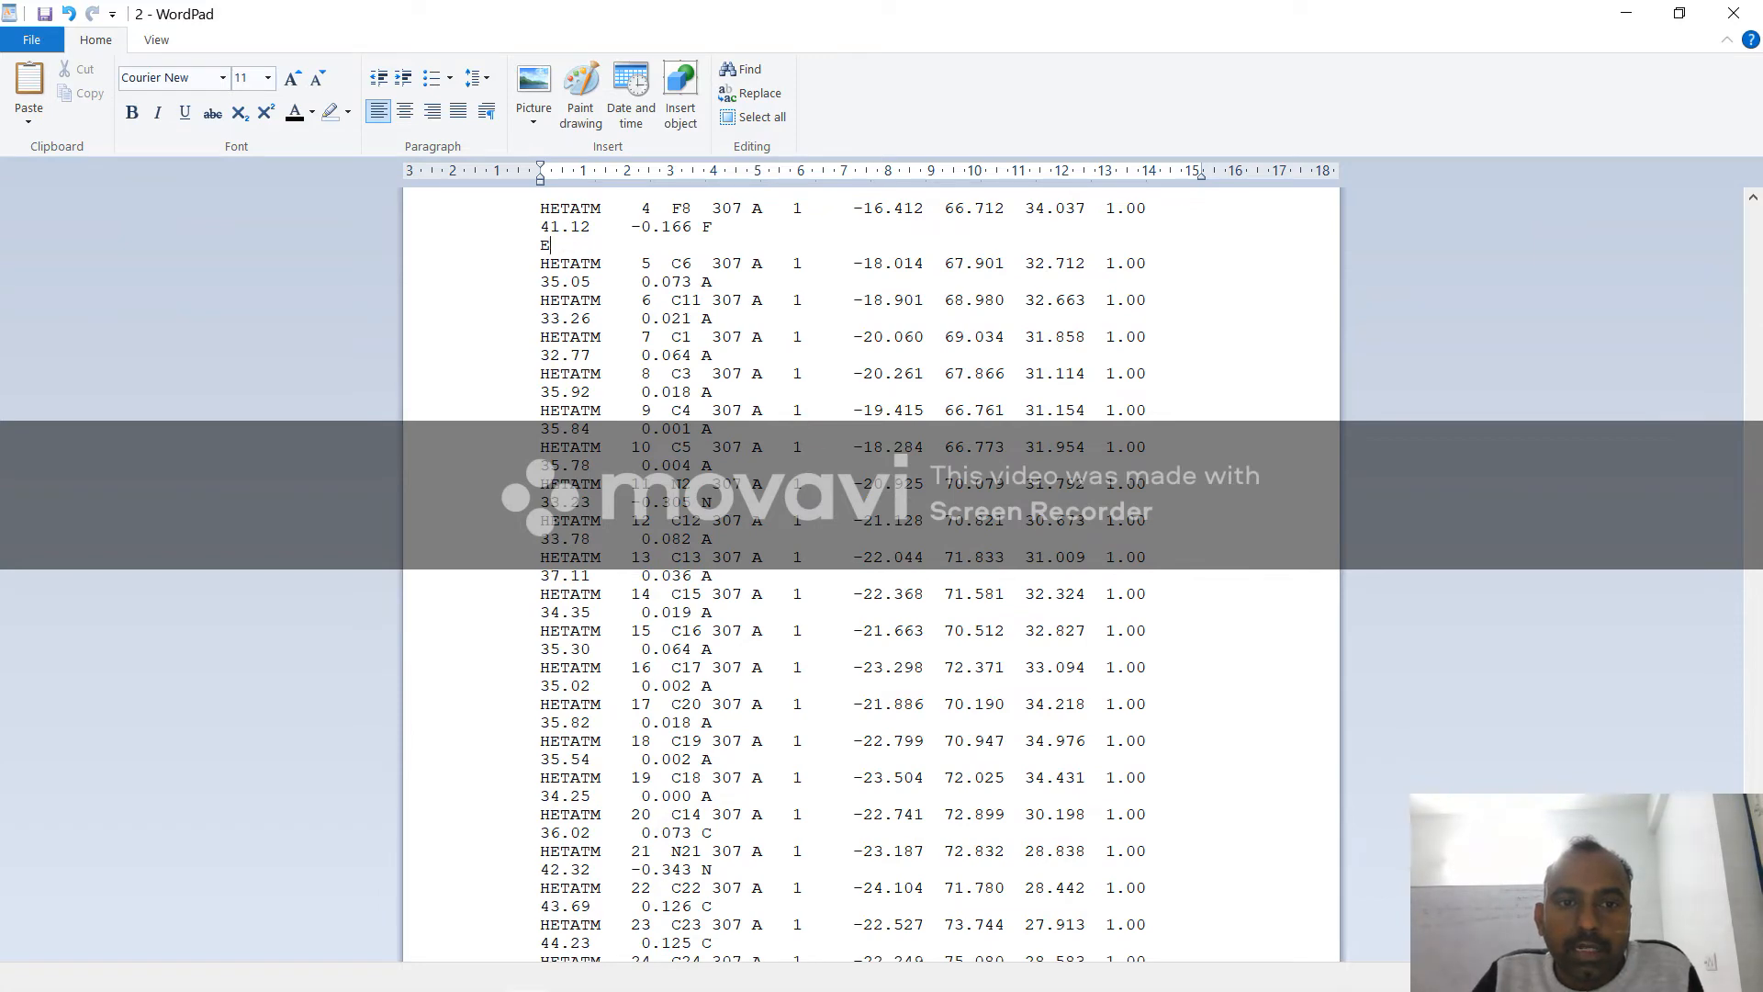
pyautogui.scroll(2, 608, 281)
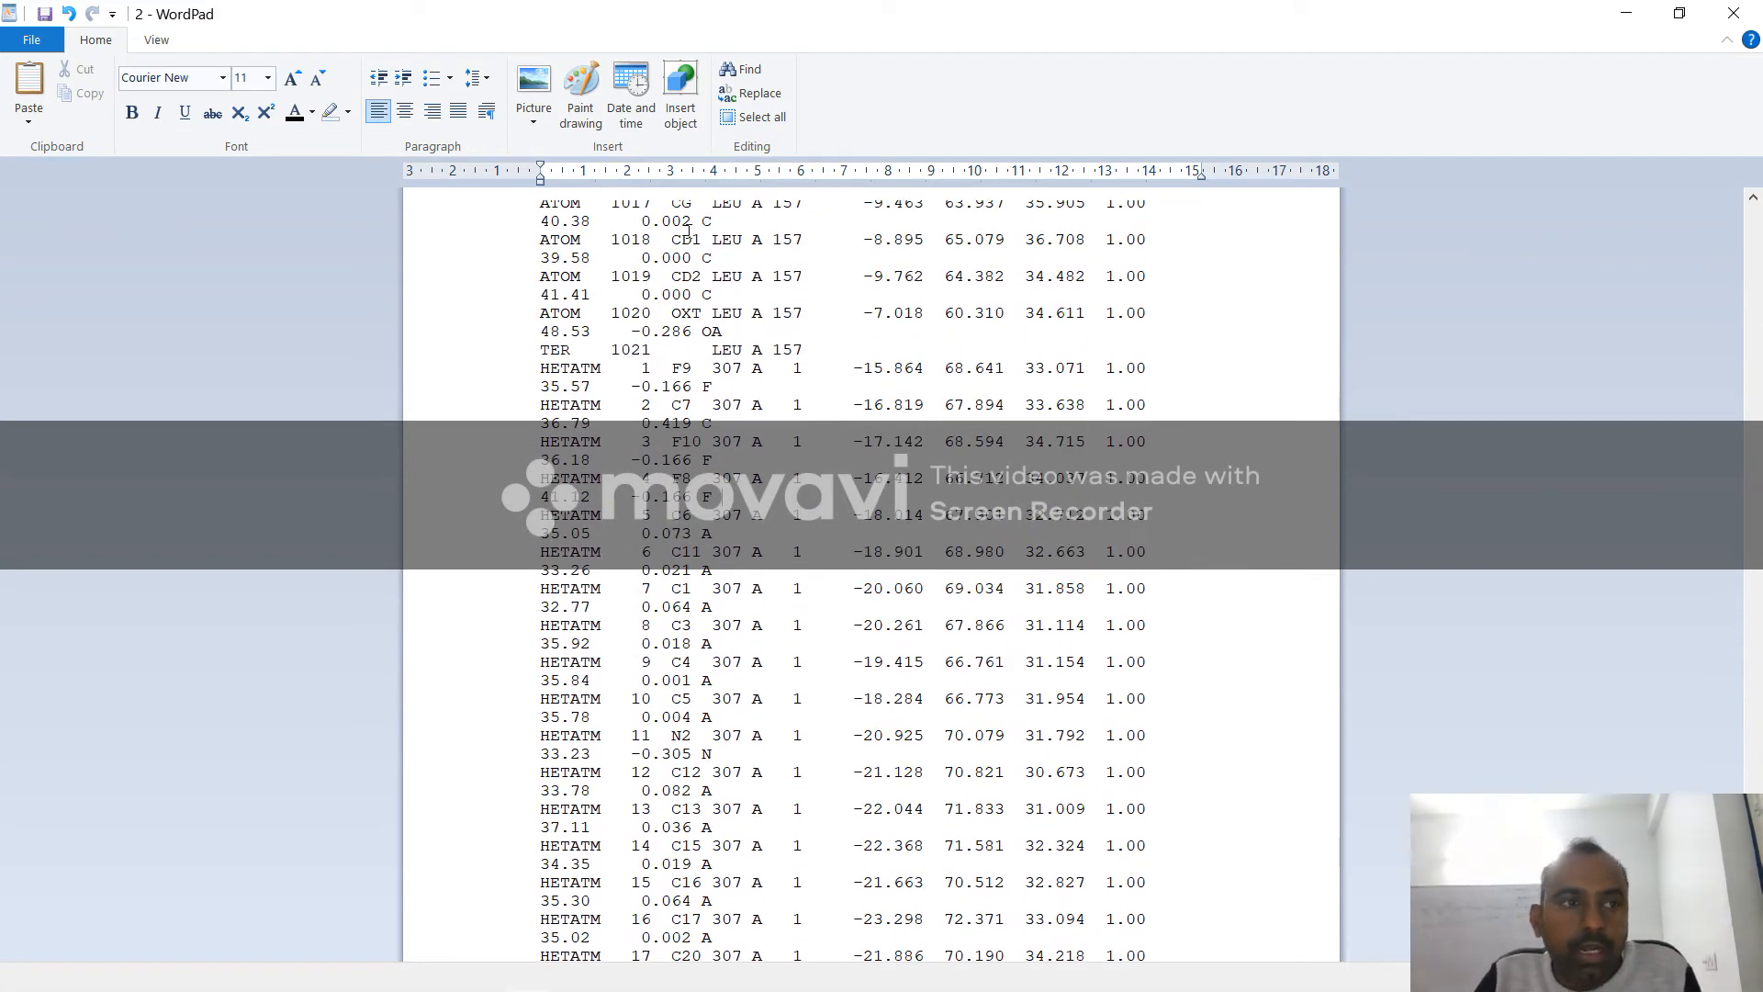
# Step: Save the combined file 2 in text-only format, then close the document and the rock folder window
pyautogui.click(44, 42)
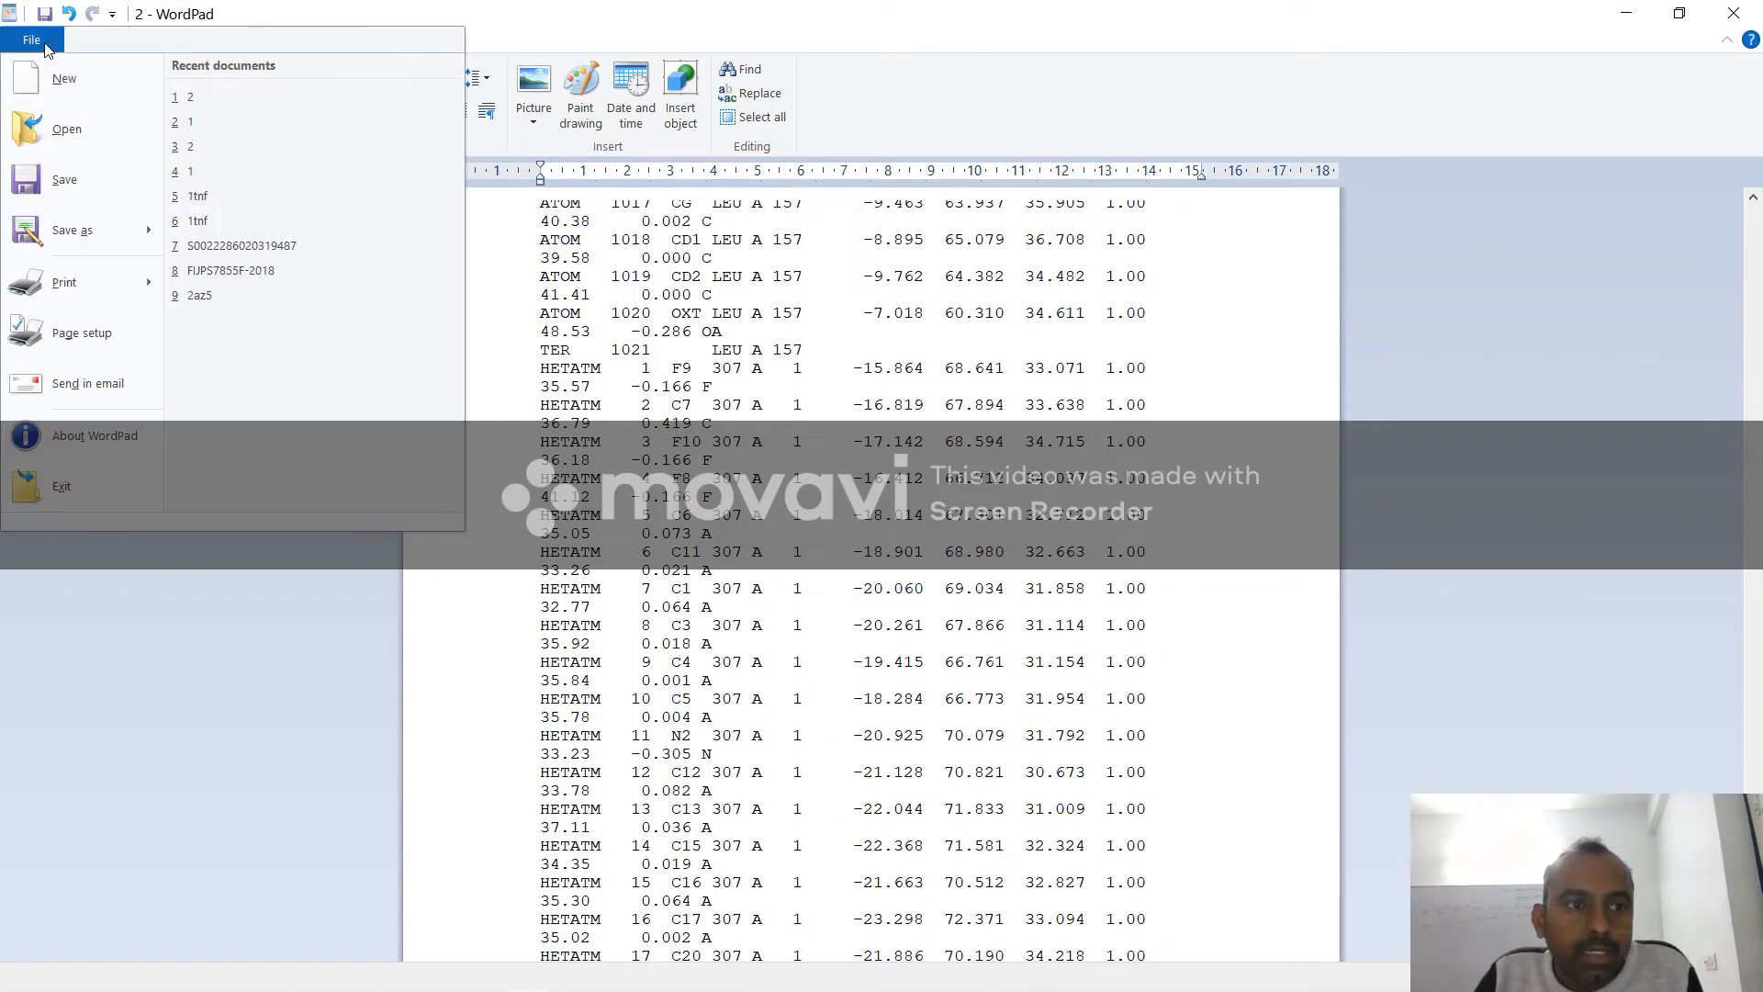
pyautogui.click(66, 183)
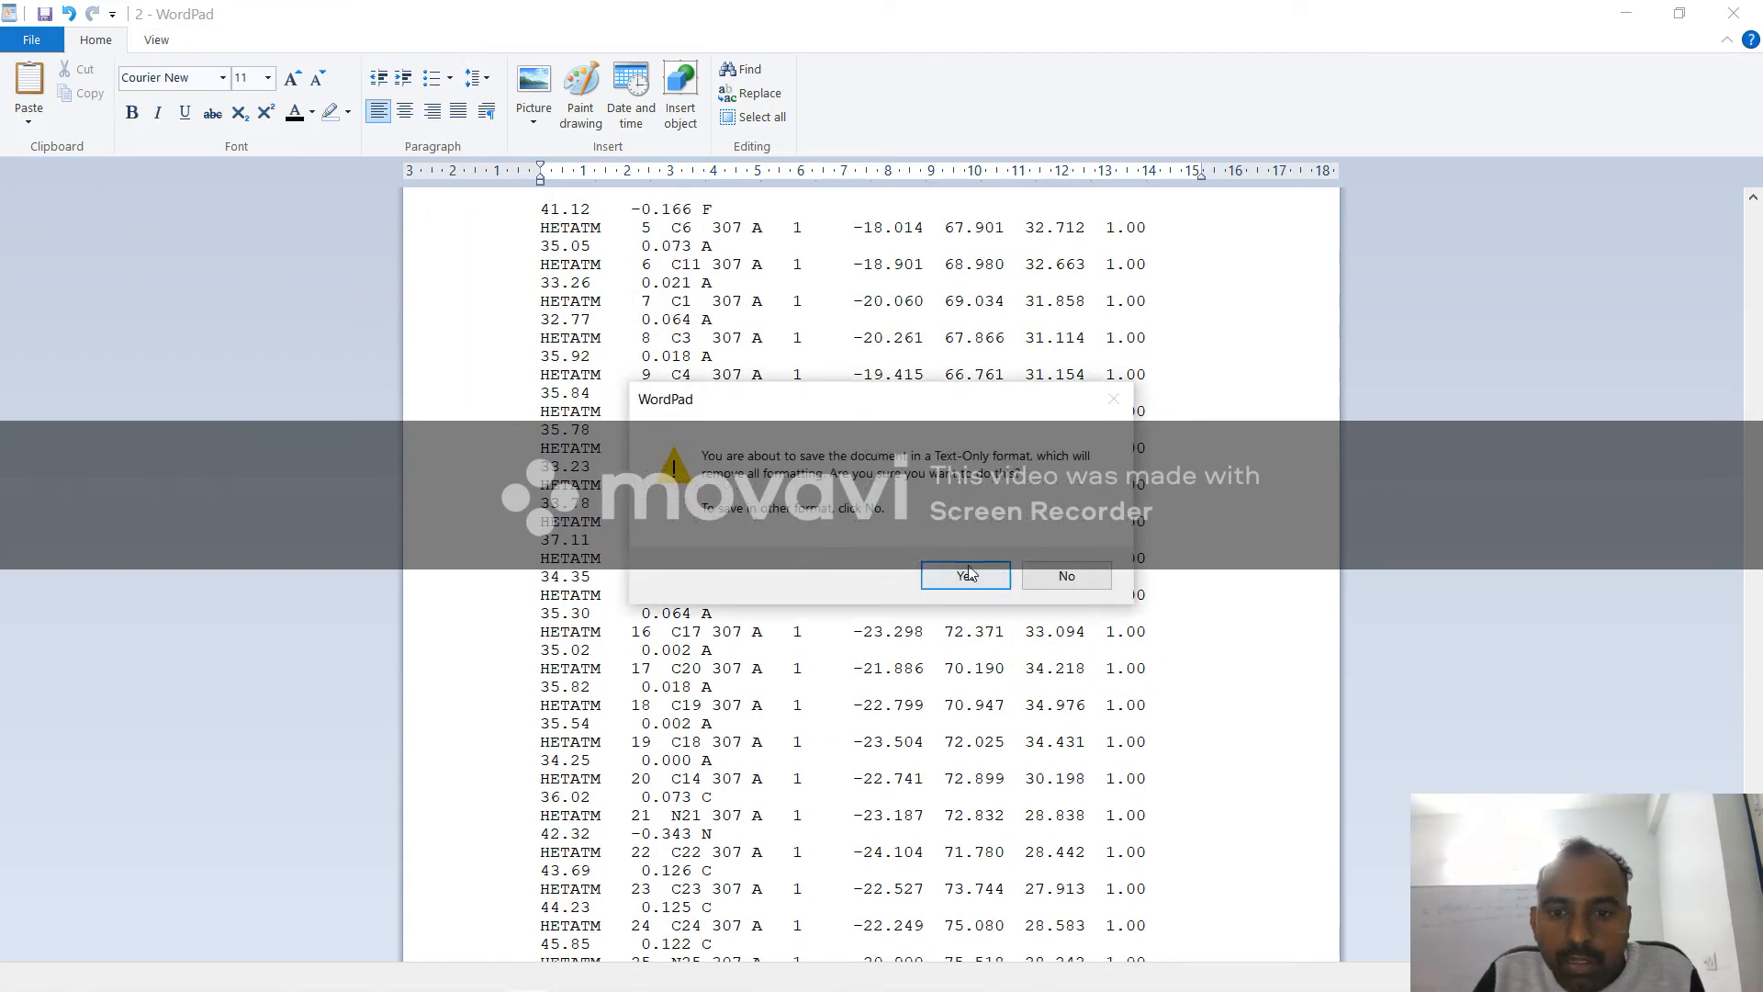
pyautogui.click(967, 574)
pyautogui.click(1750, 13)
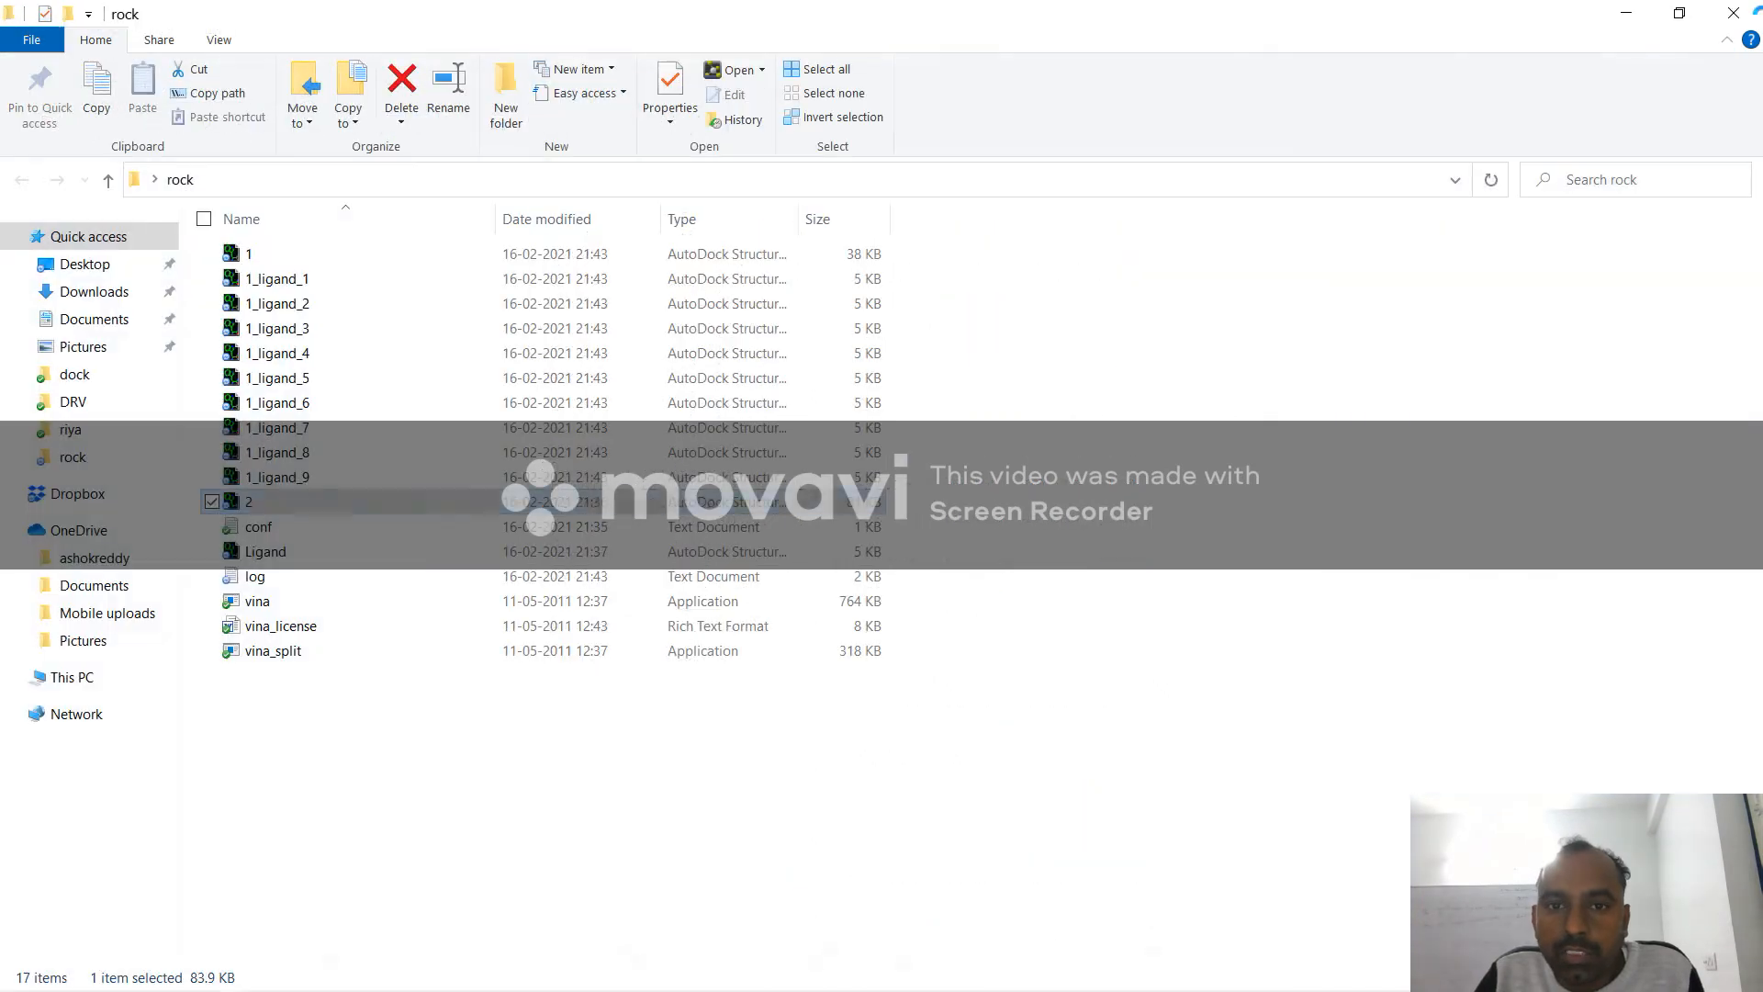
pyautogui.click(1734, 13)
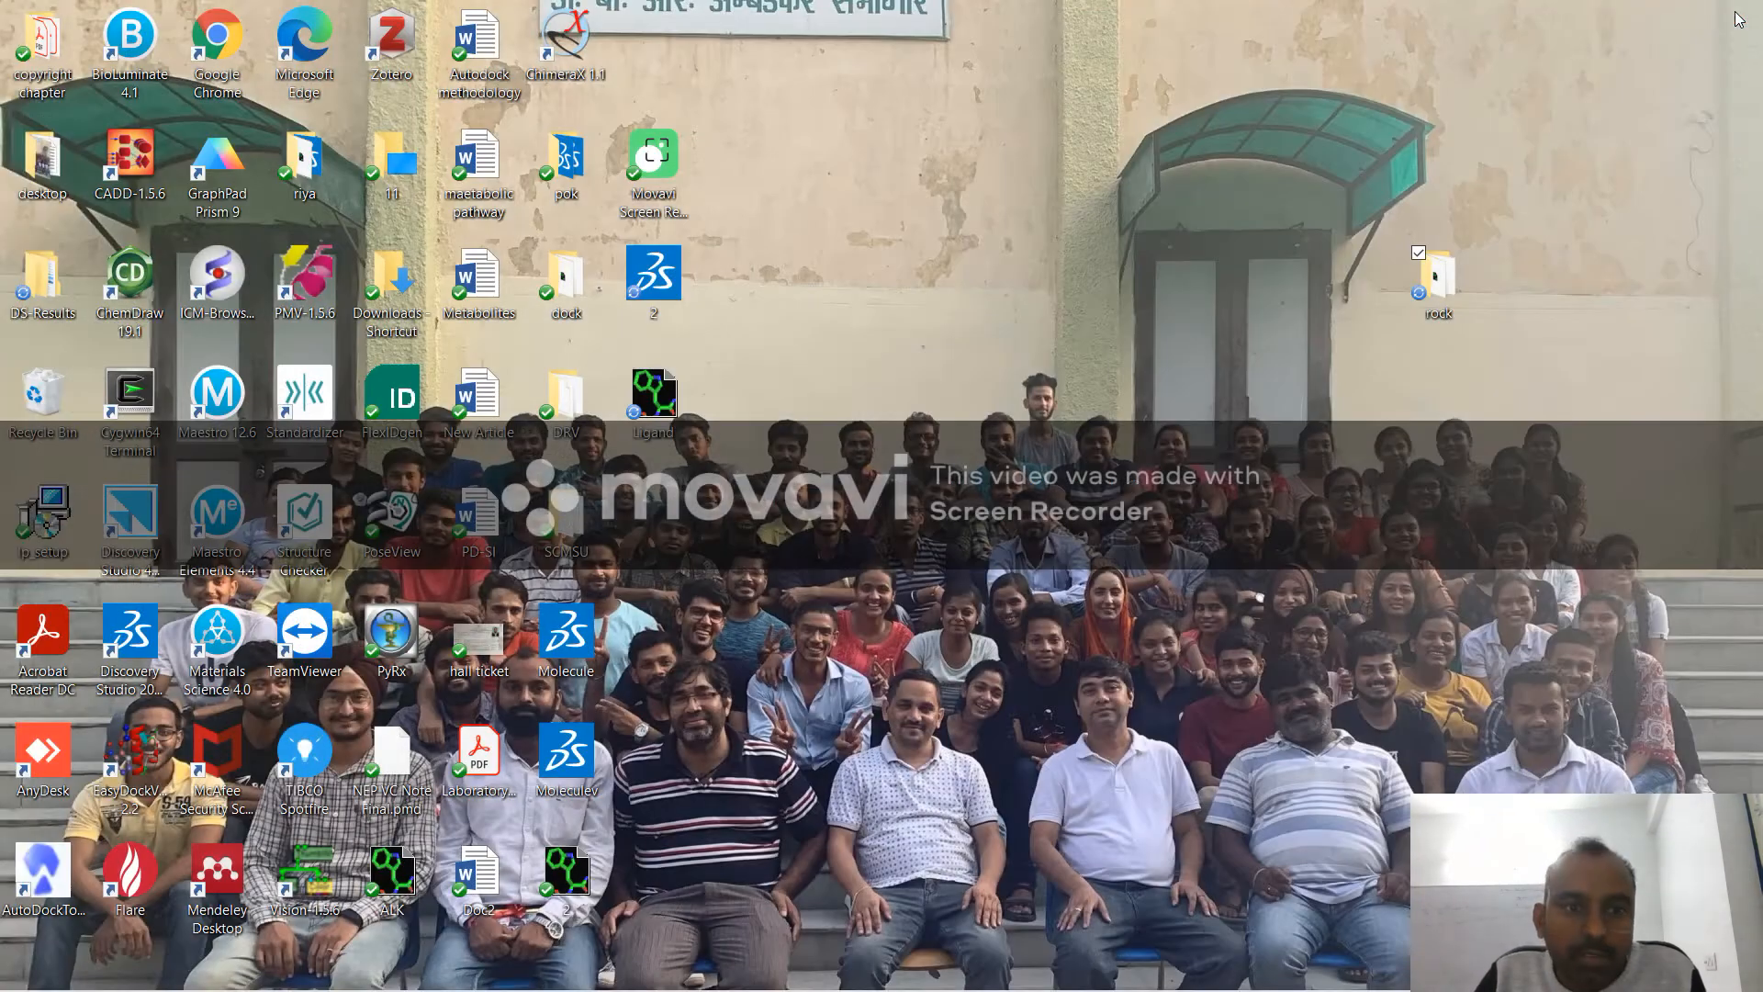
# Step: Launch Molsoft MolBrowser and open the combined file 2.pdbqt from the rock folder on the Desktop
pyautogui.doubleClick(237, 303)
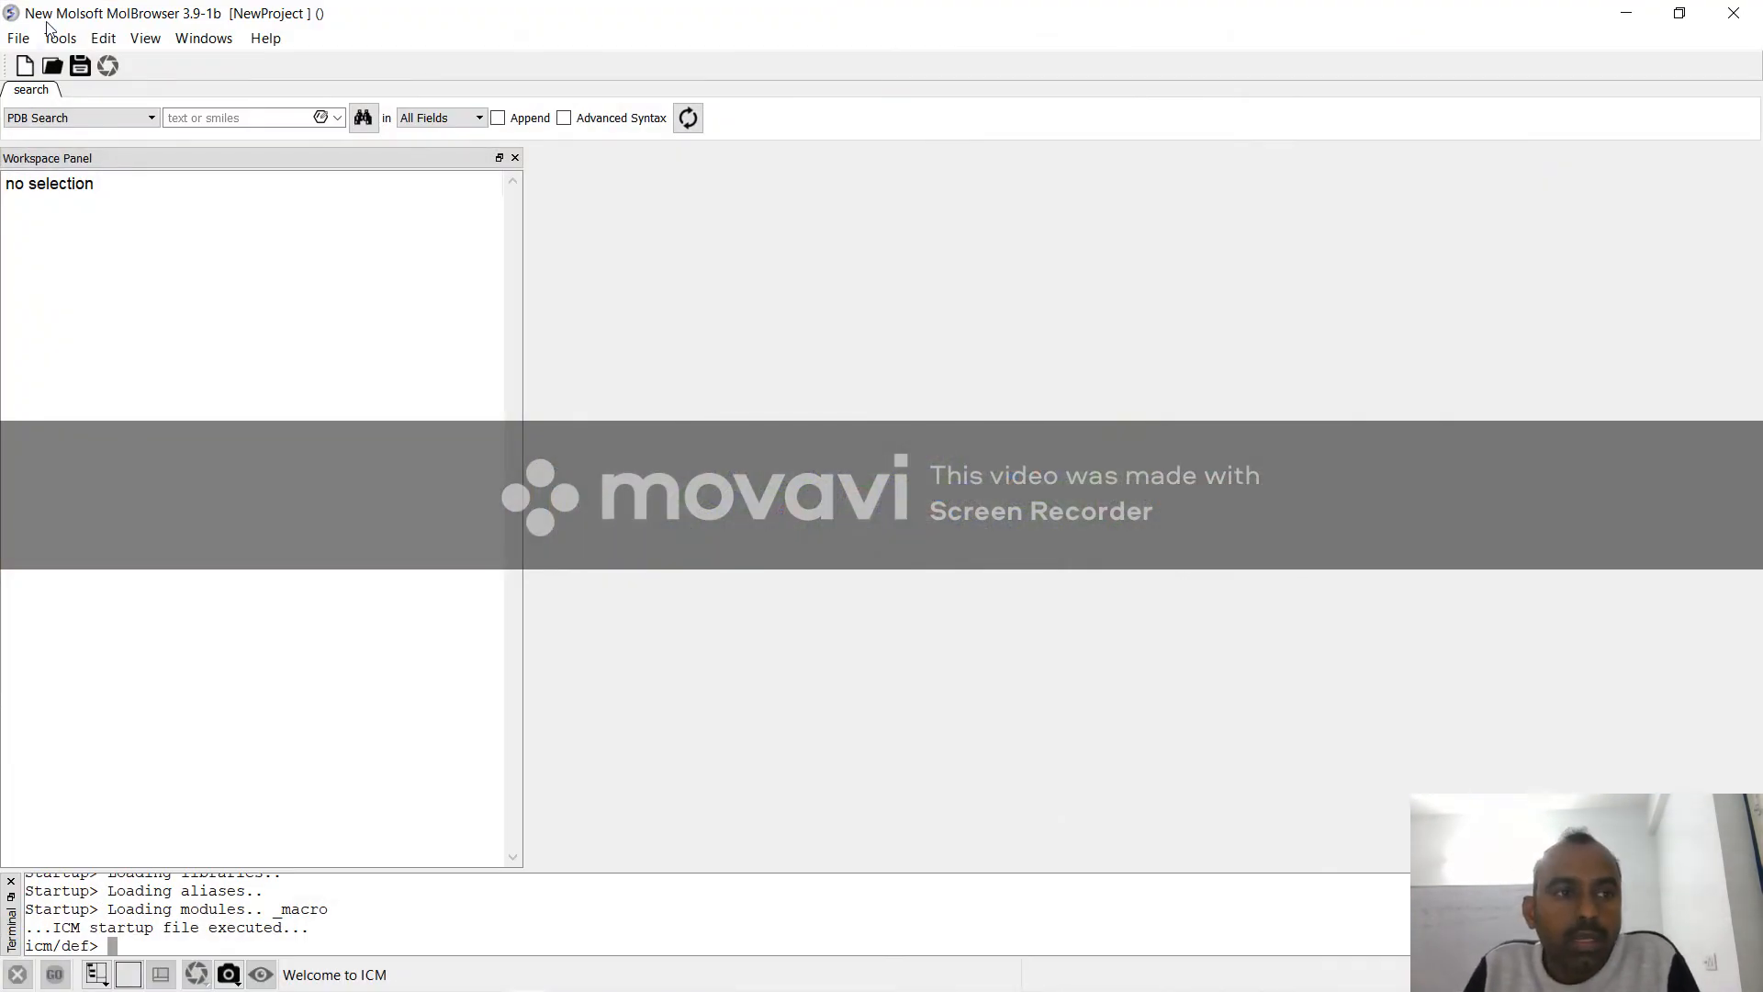
pyautogui.click(18, 38)
pyautogui.click(48, 111)
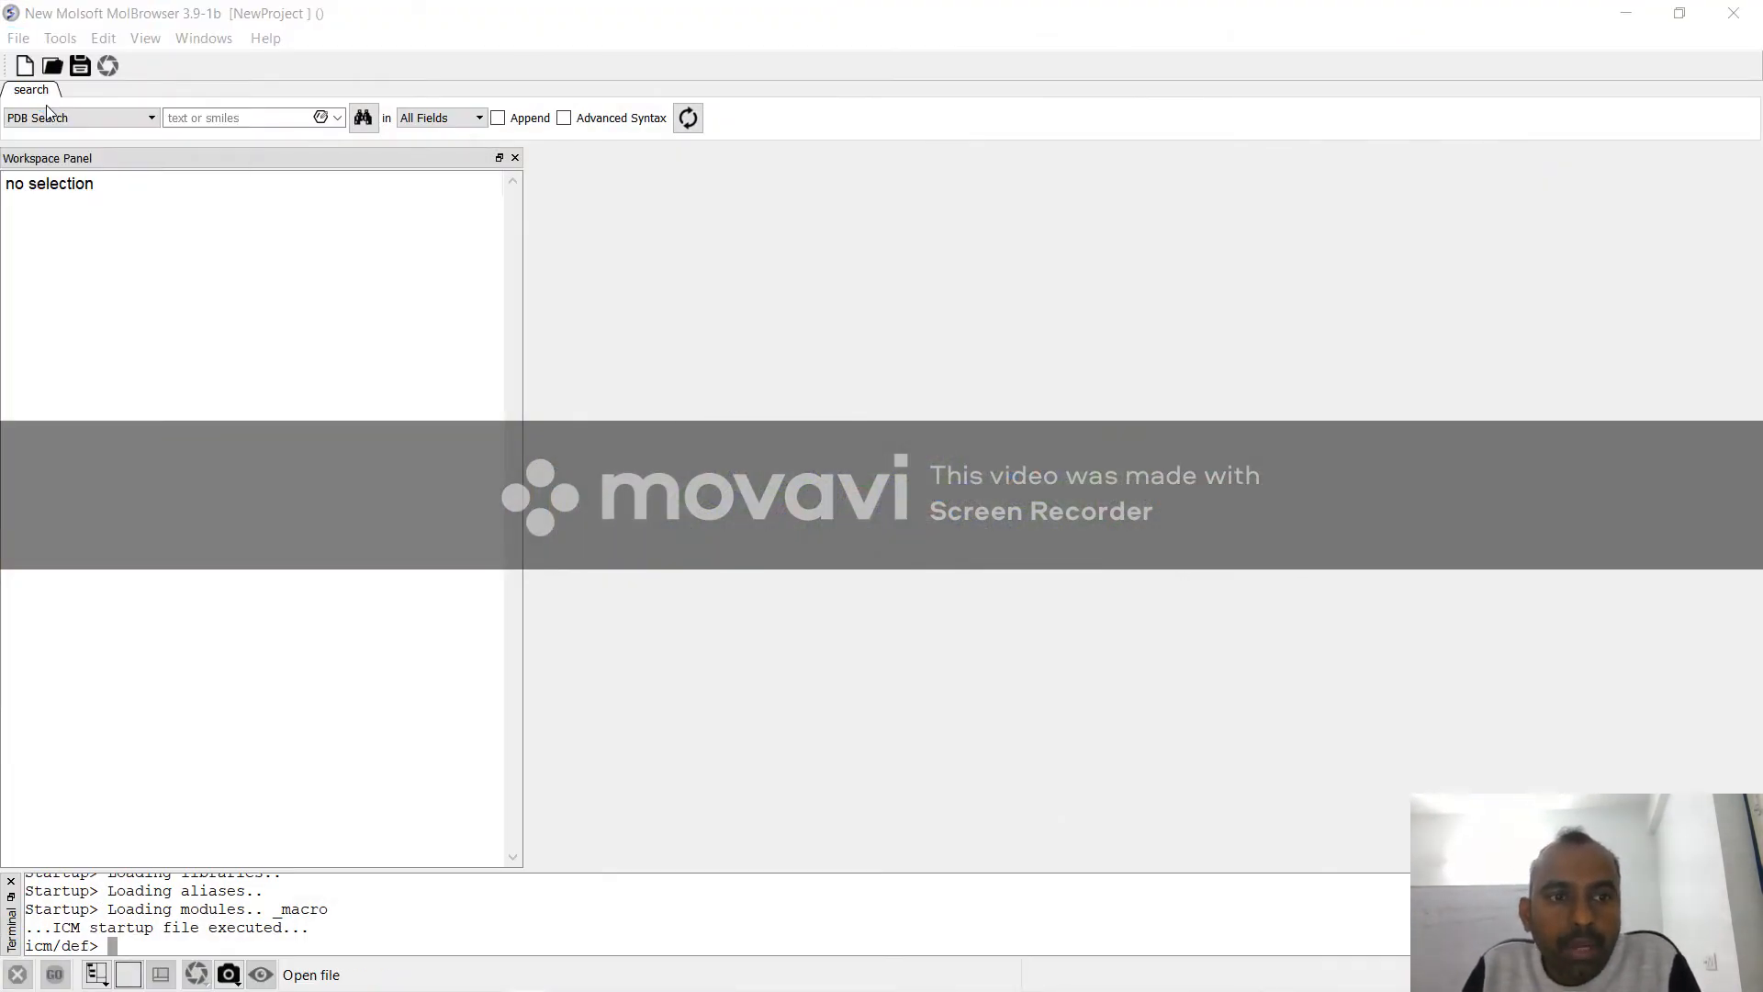
pyautogui.click(107, 208)
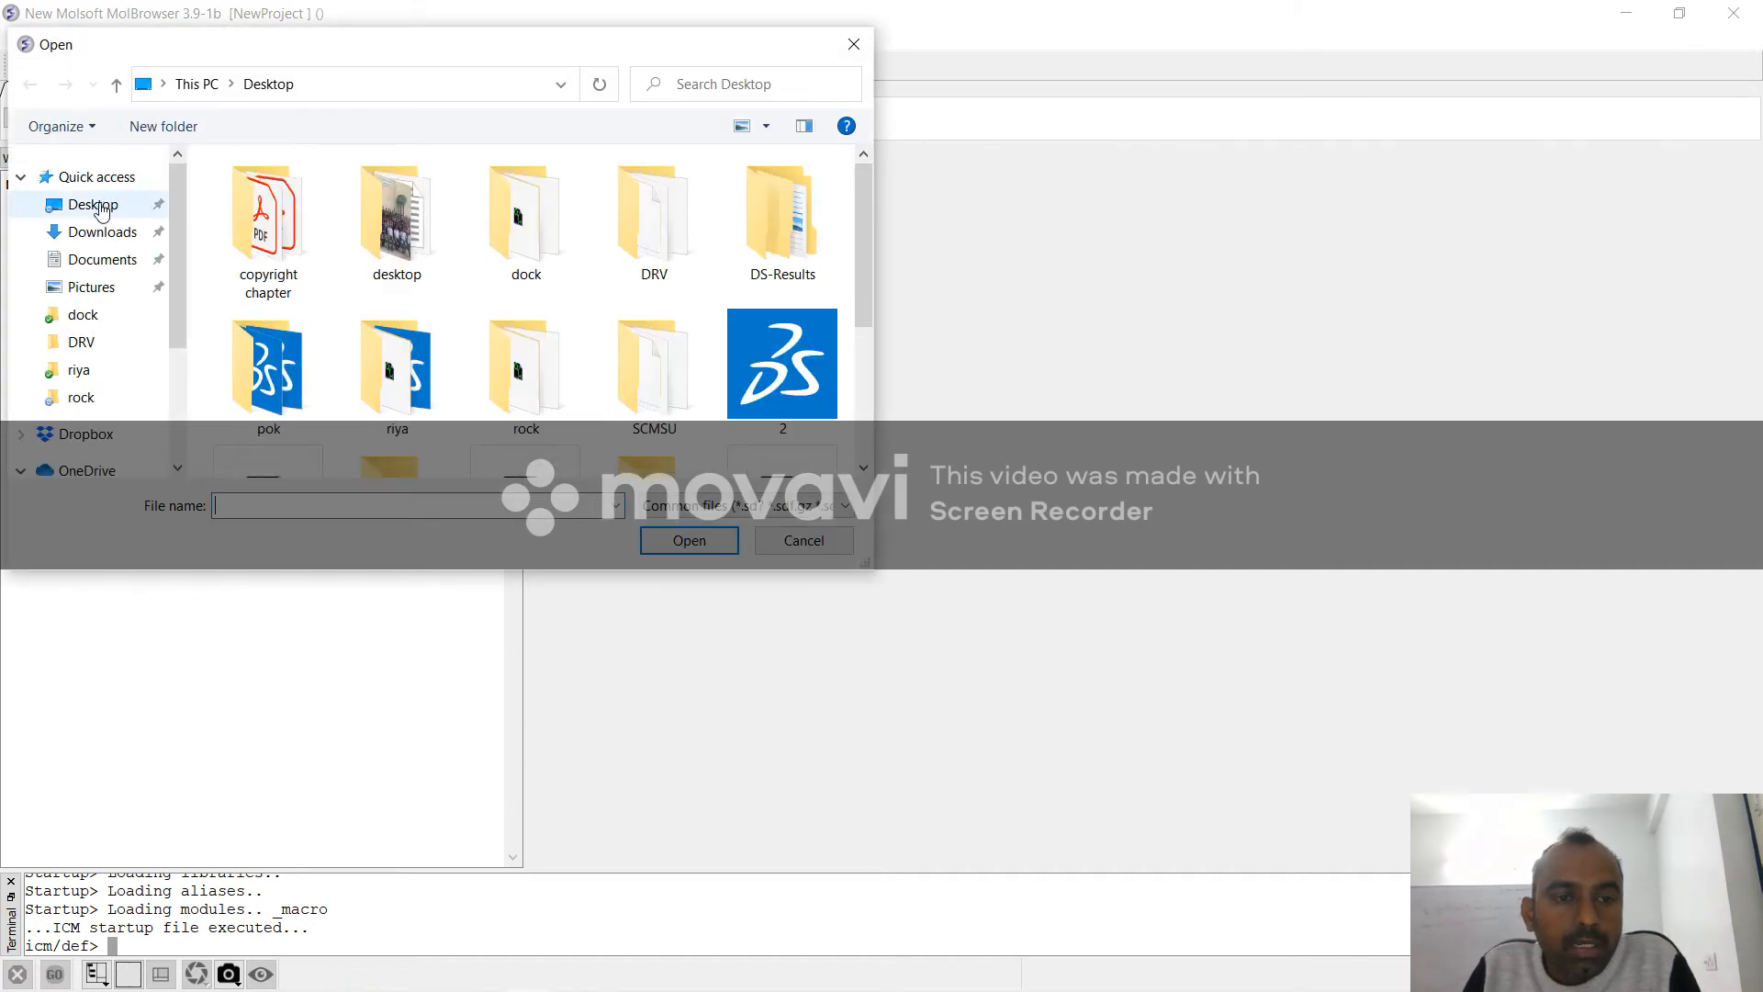
pyautogui.doubleClick(531, 395)
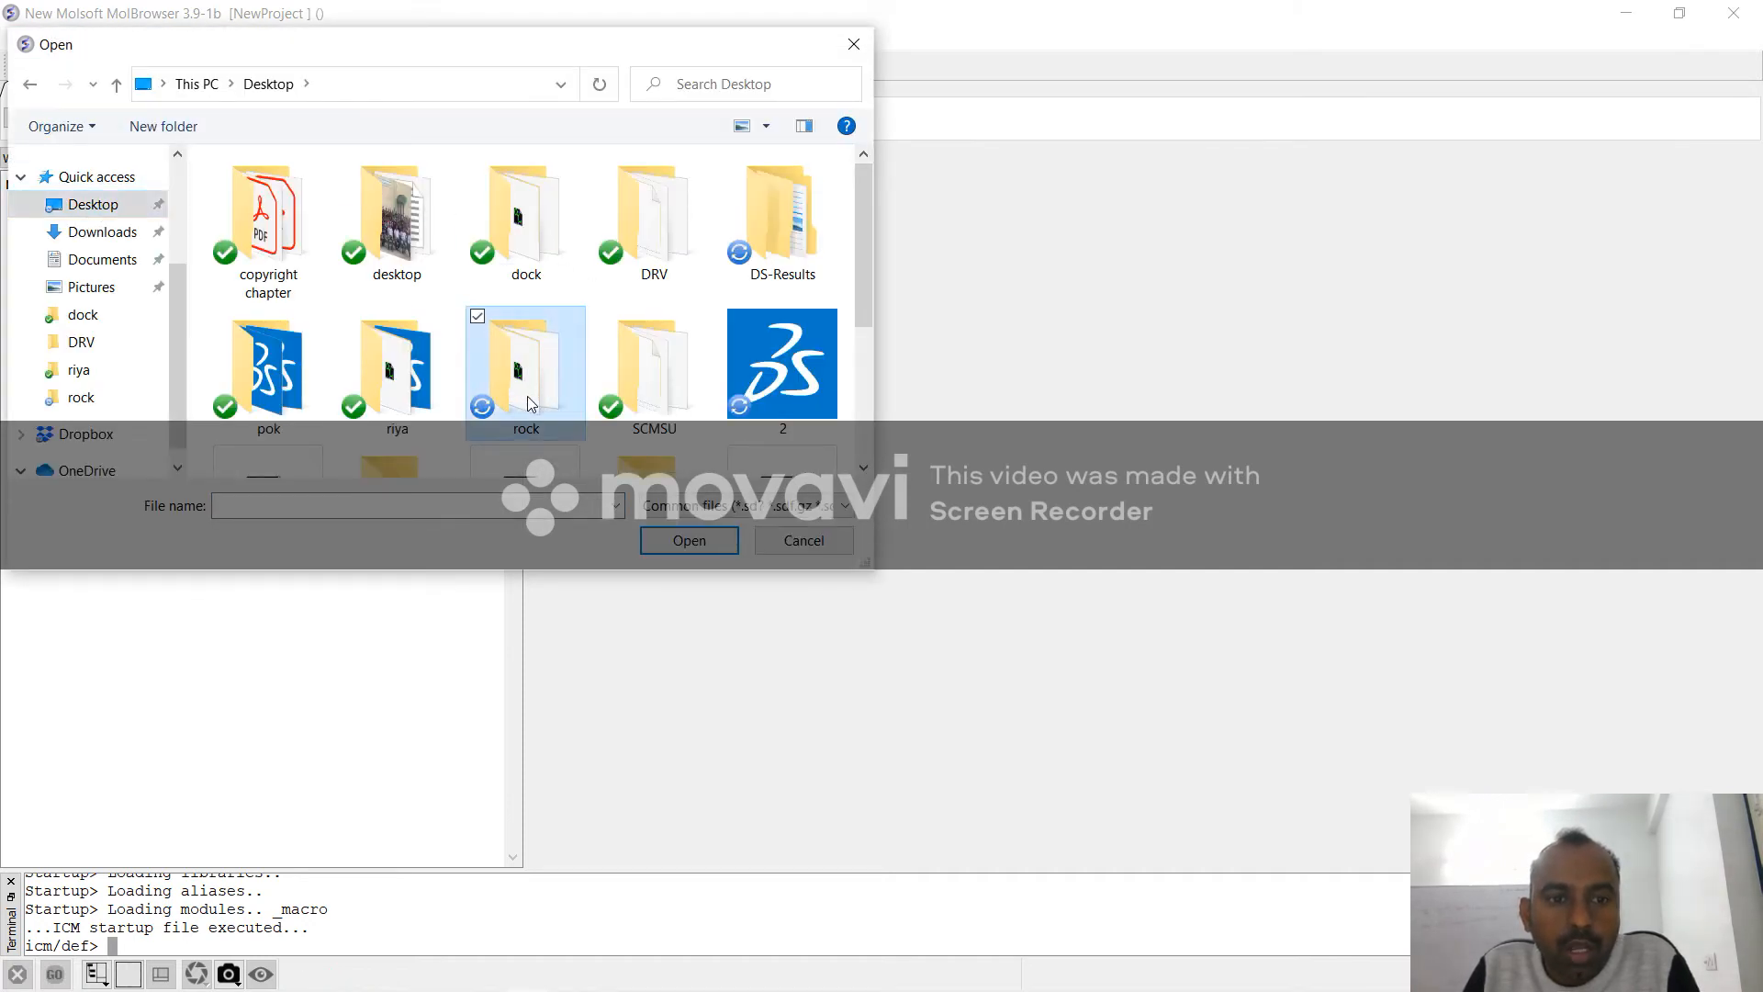
pyautogui.click(388, 441)
pyautogui.click(688, 542)
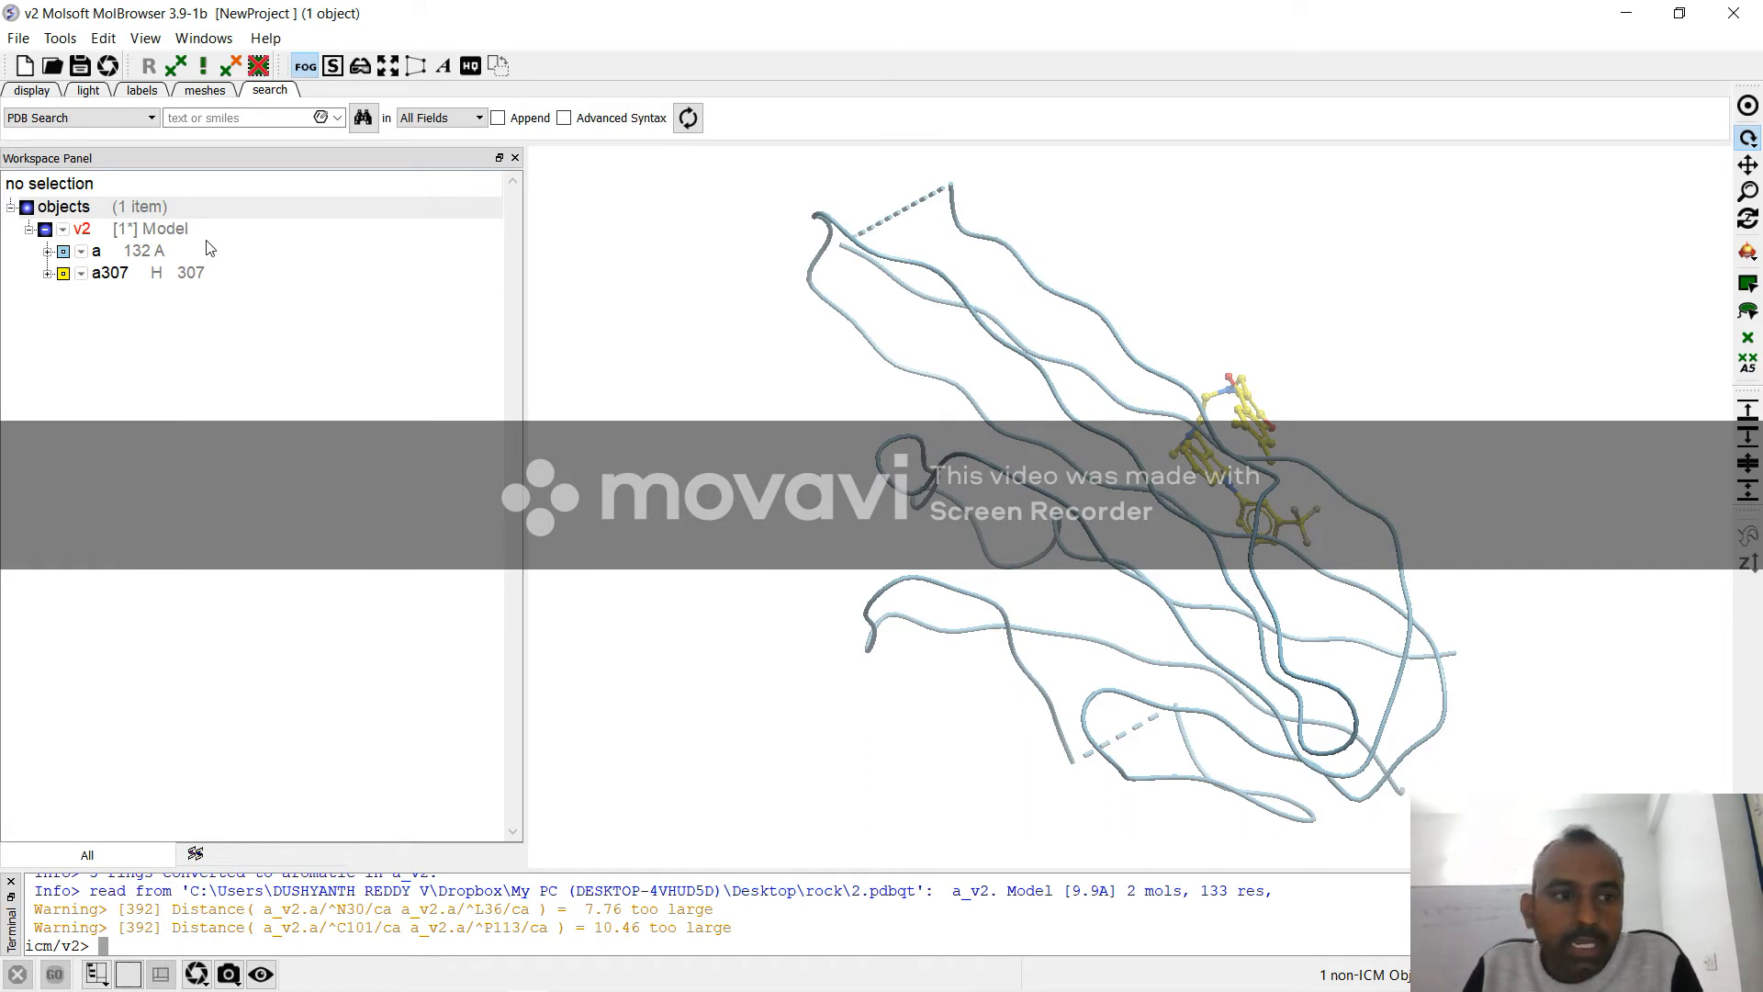
# Step: Display the ligand pocket interactions for ligand a307 and turn the complex to see the binding site
pyautogui.rightClick(158, 272)
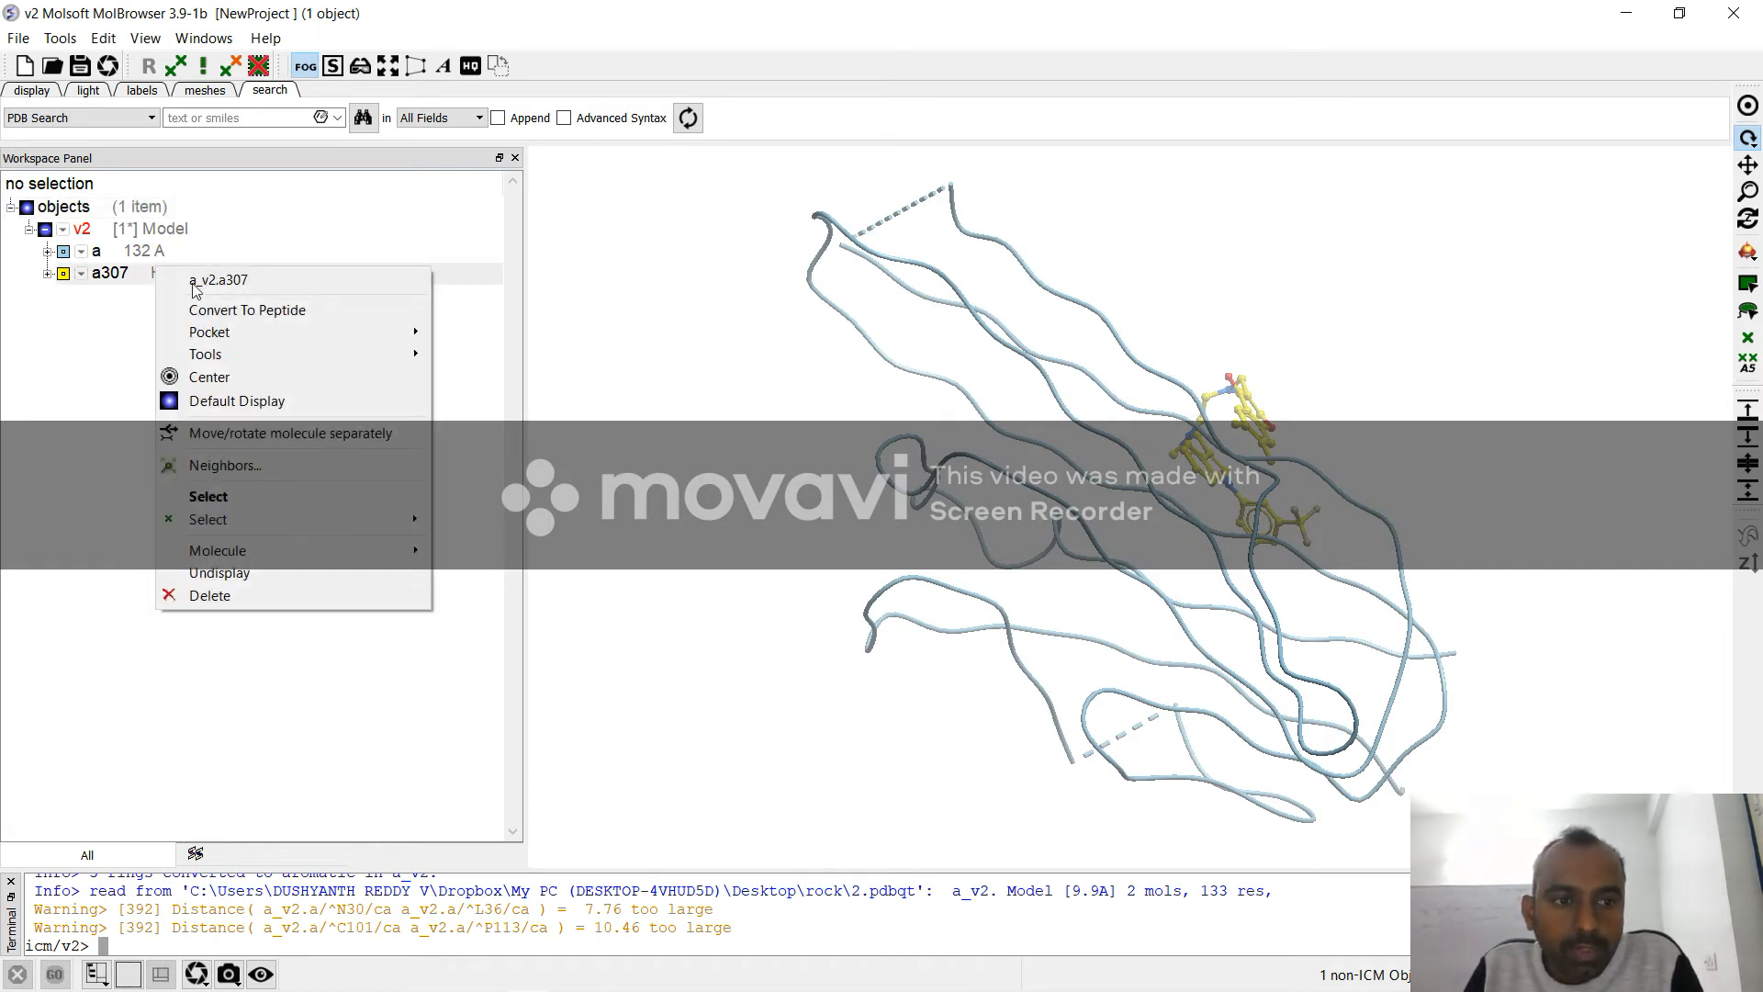
pyautogui.moveTo(264, 336)
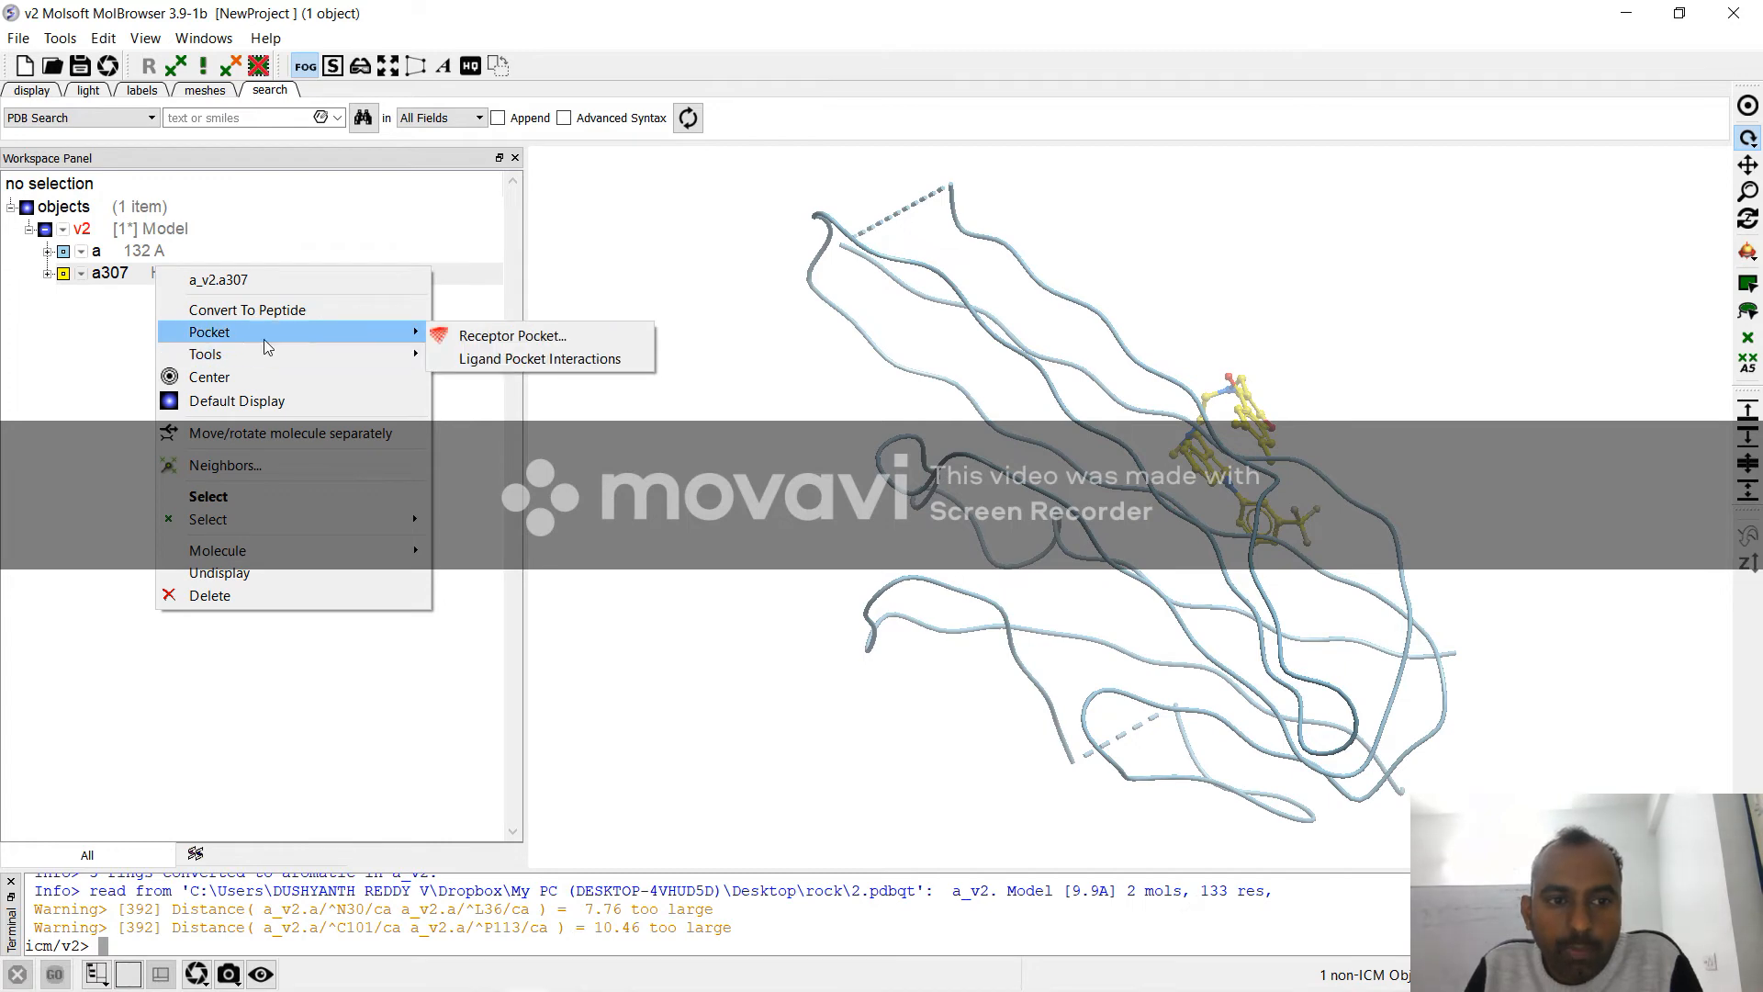
pyautogui.click(472, 359)
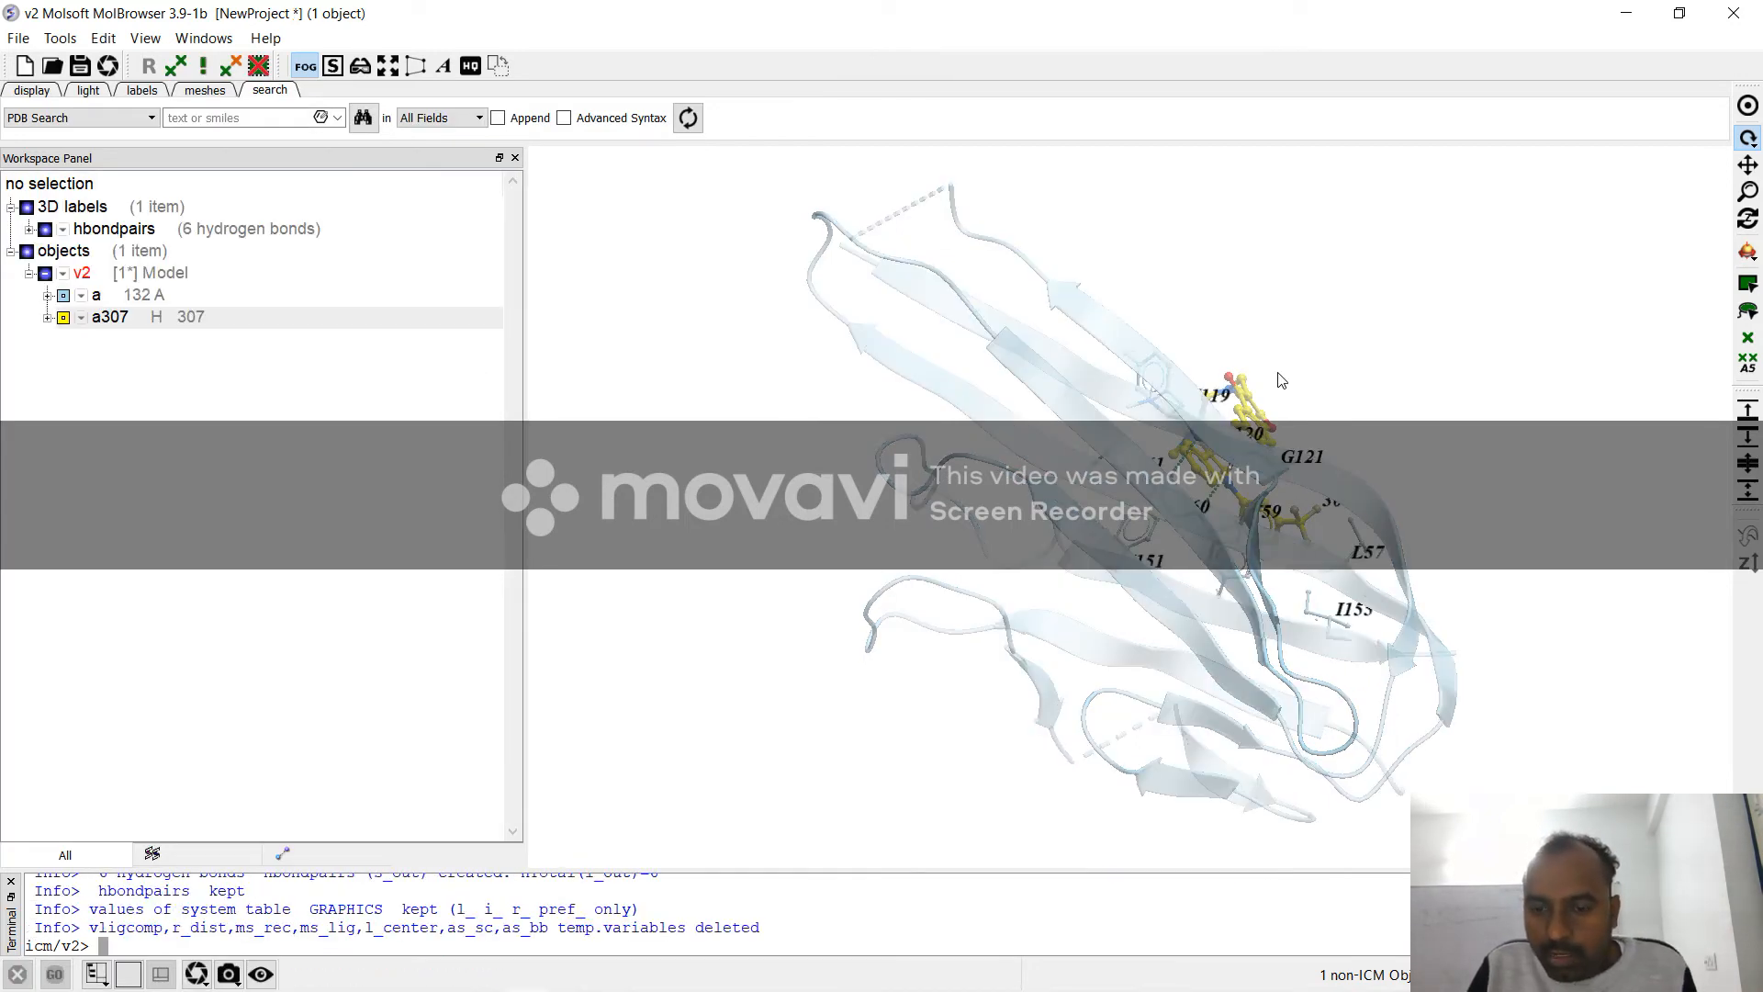
pyautogui.moveTo(1313, 381); pyautogui.dragTo(1088, 470)
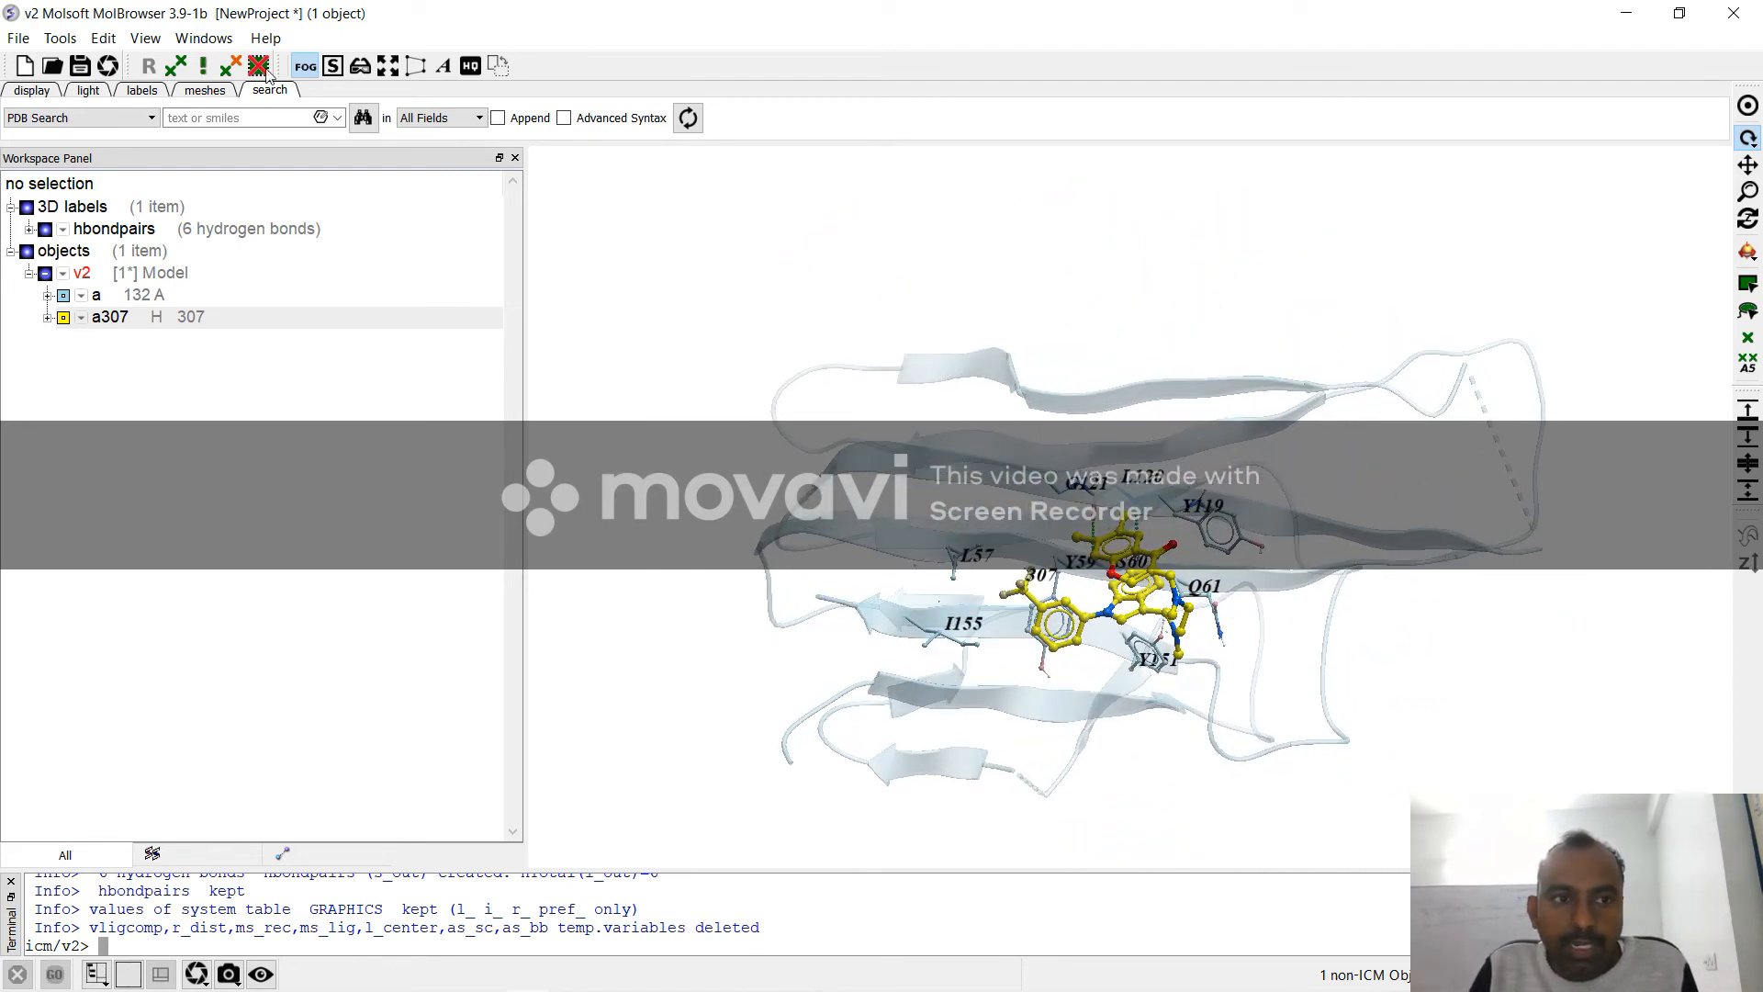
# Step: Toggle the residue labels of the complex and leave them hidden
pyautogui.click(44, 94)
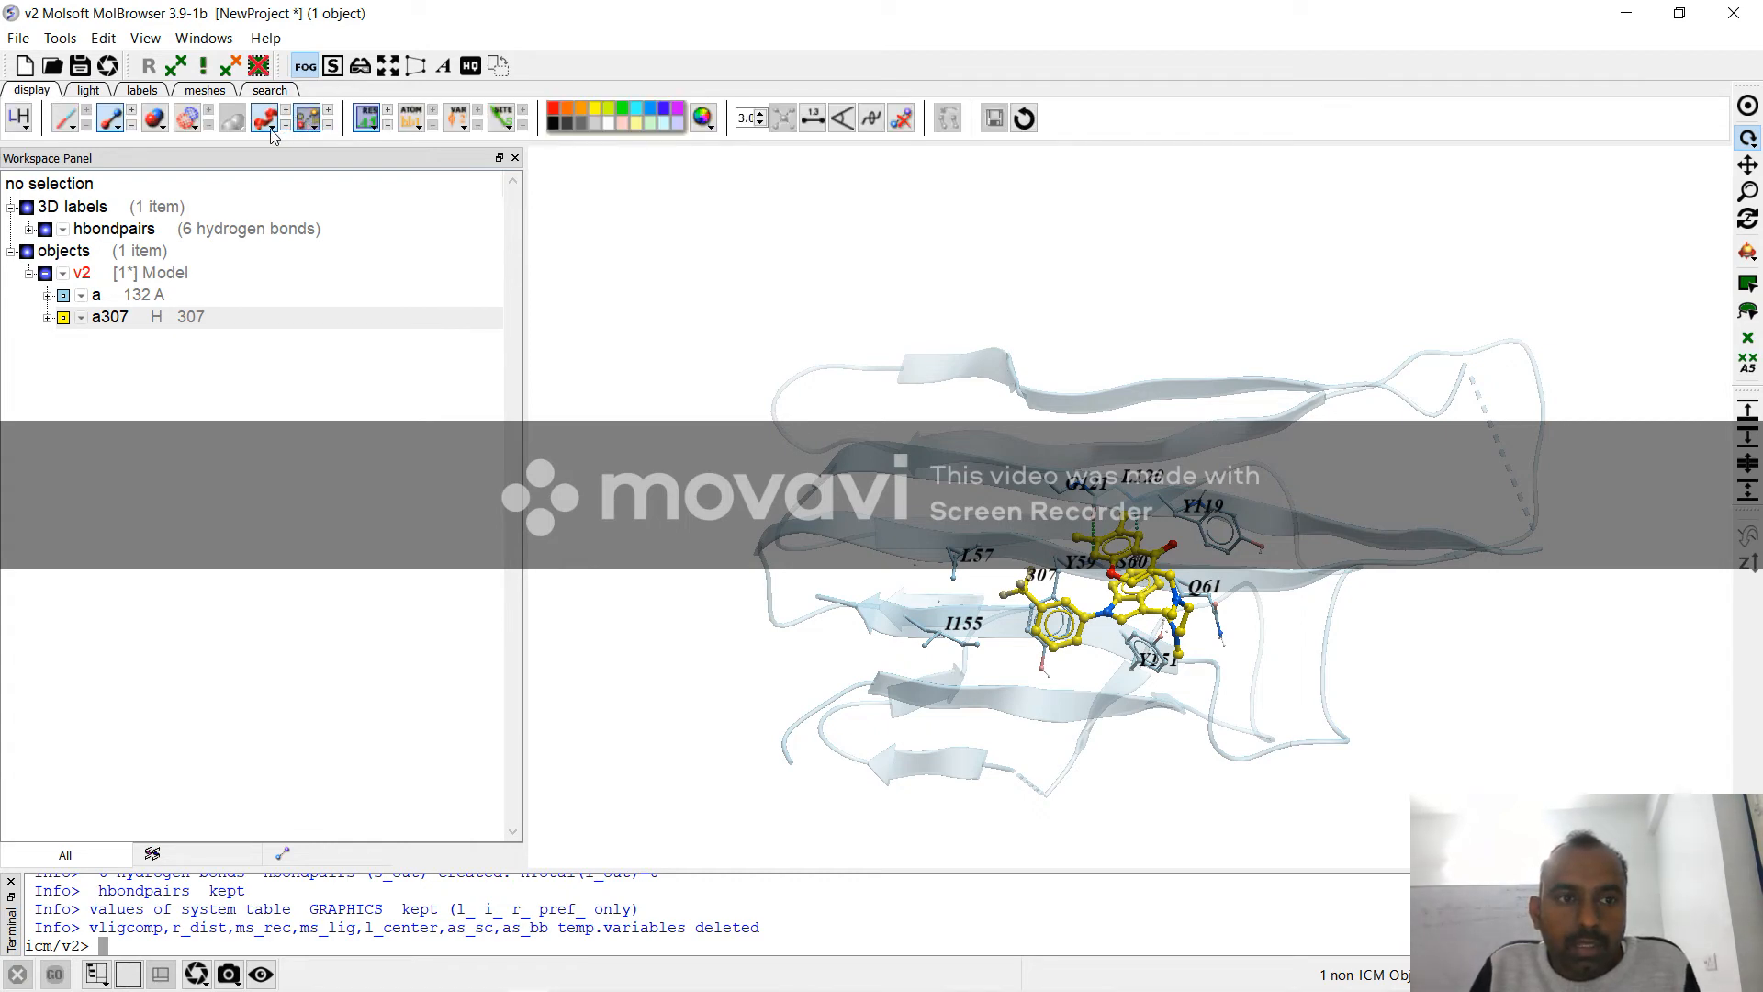
pyautogui.click(368, 119)
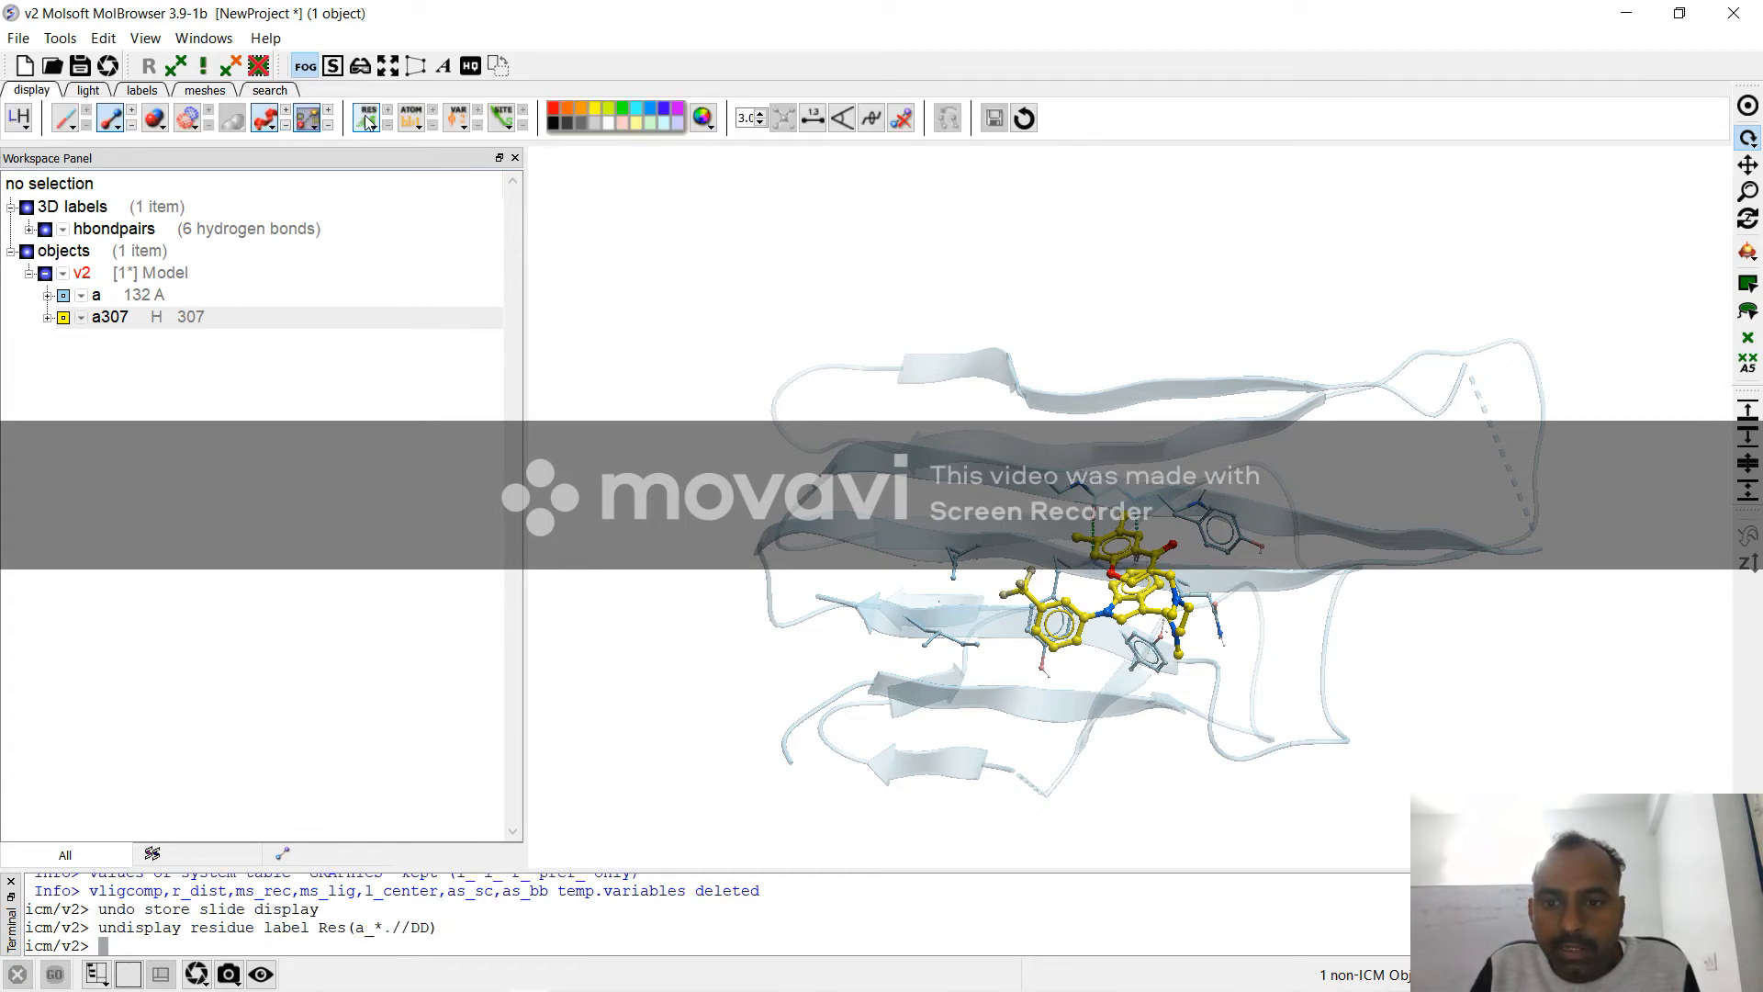
pyautogui.click(368, 119)
pyautogui.click(368, 120)
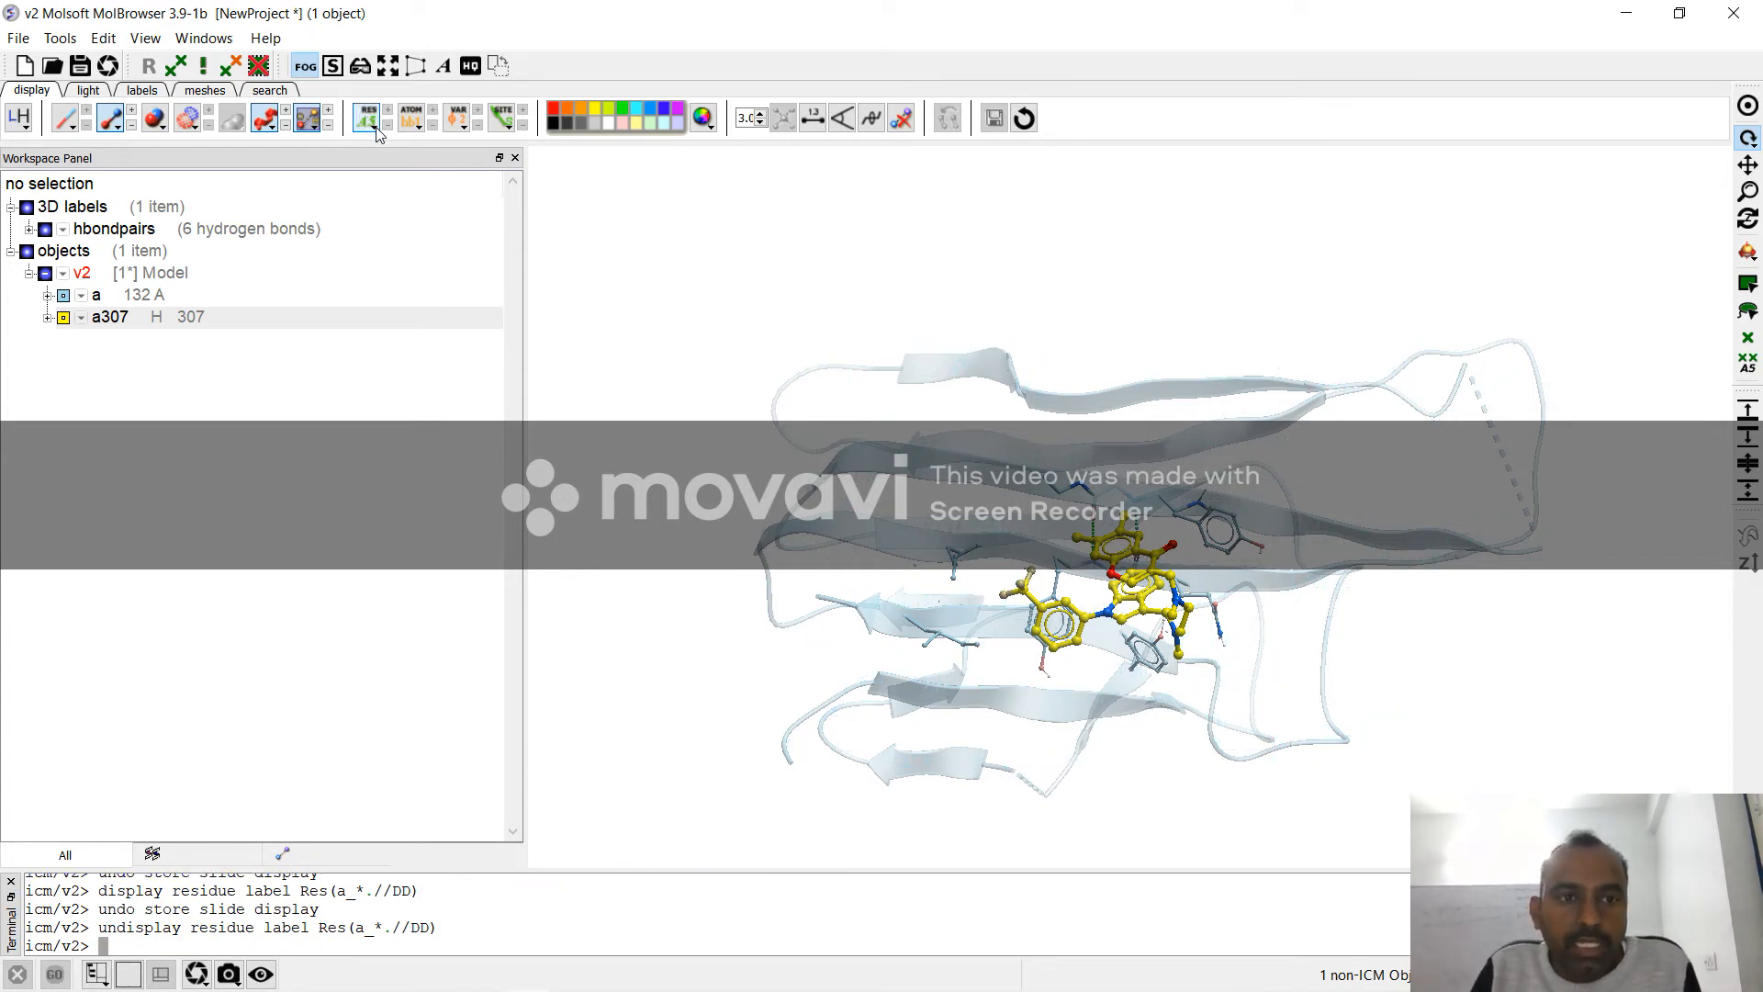
# Step: Set the residue label style to full name with number (Alanine 5) and display the residue labels
pyautogui.click(372, 129)
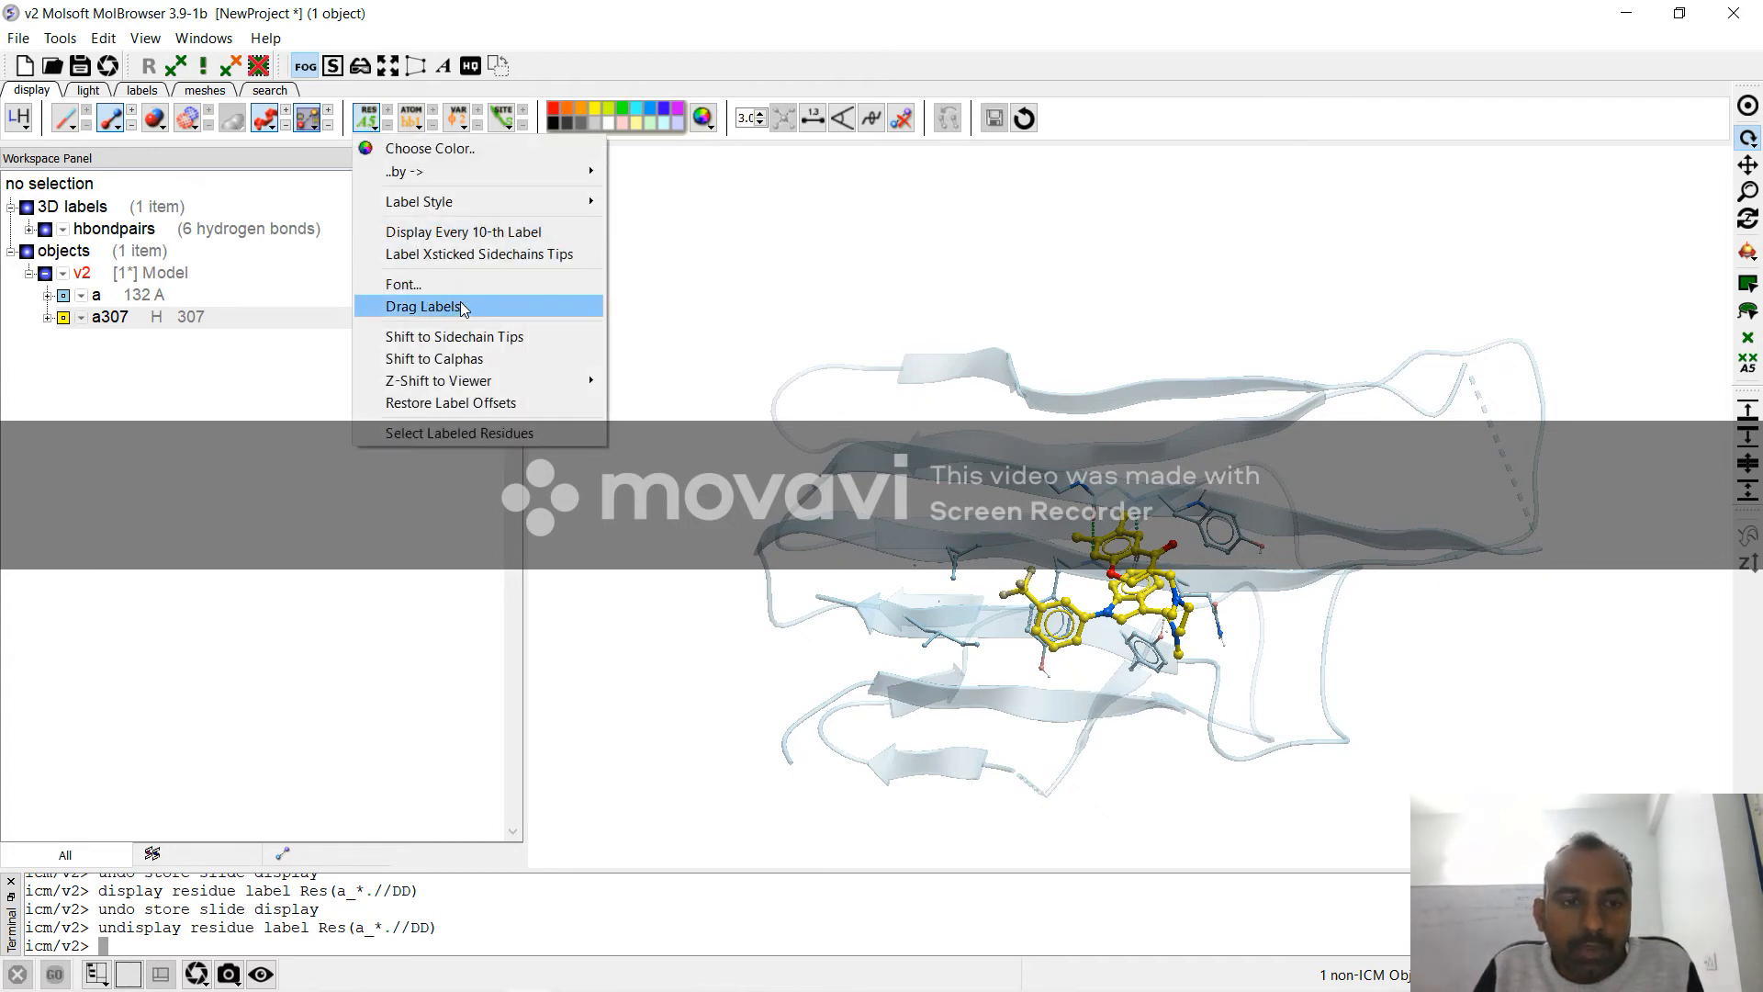
pyautogui.moveTo(510, 204)
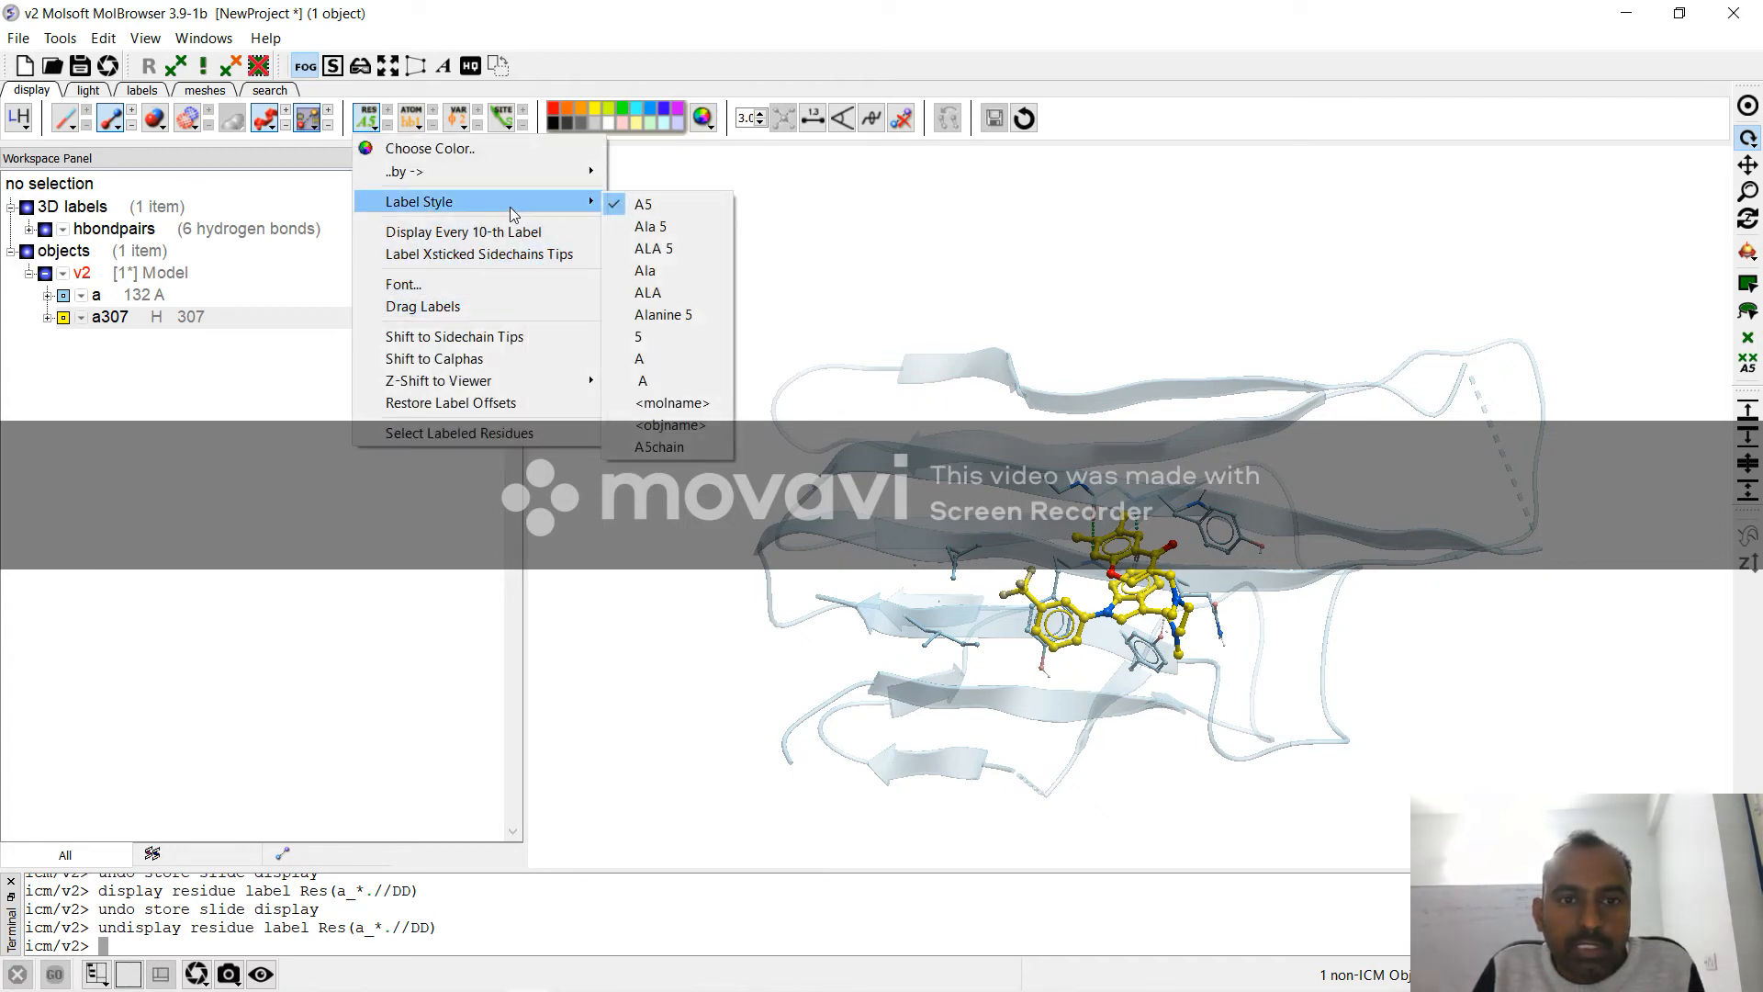
pyautogui.click(654, 316)
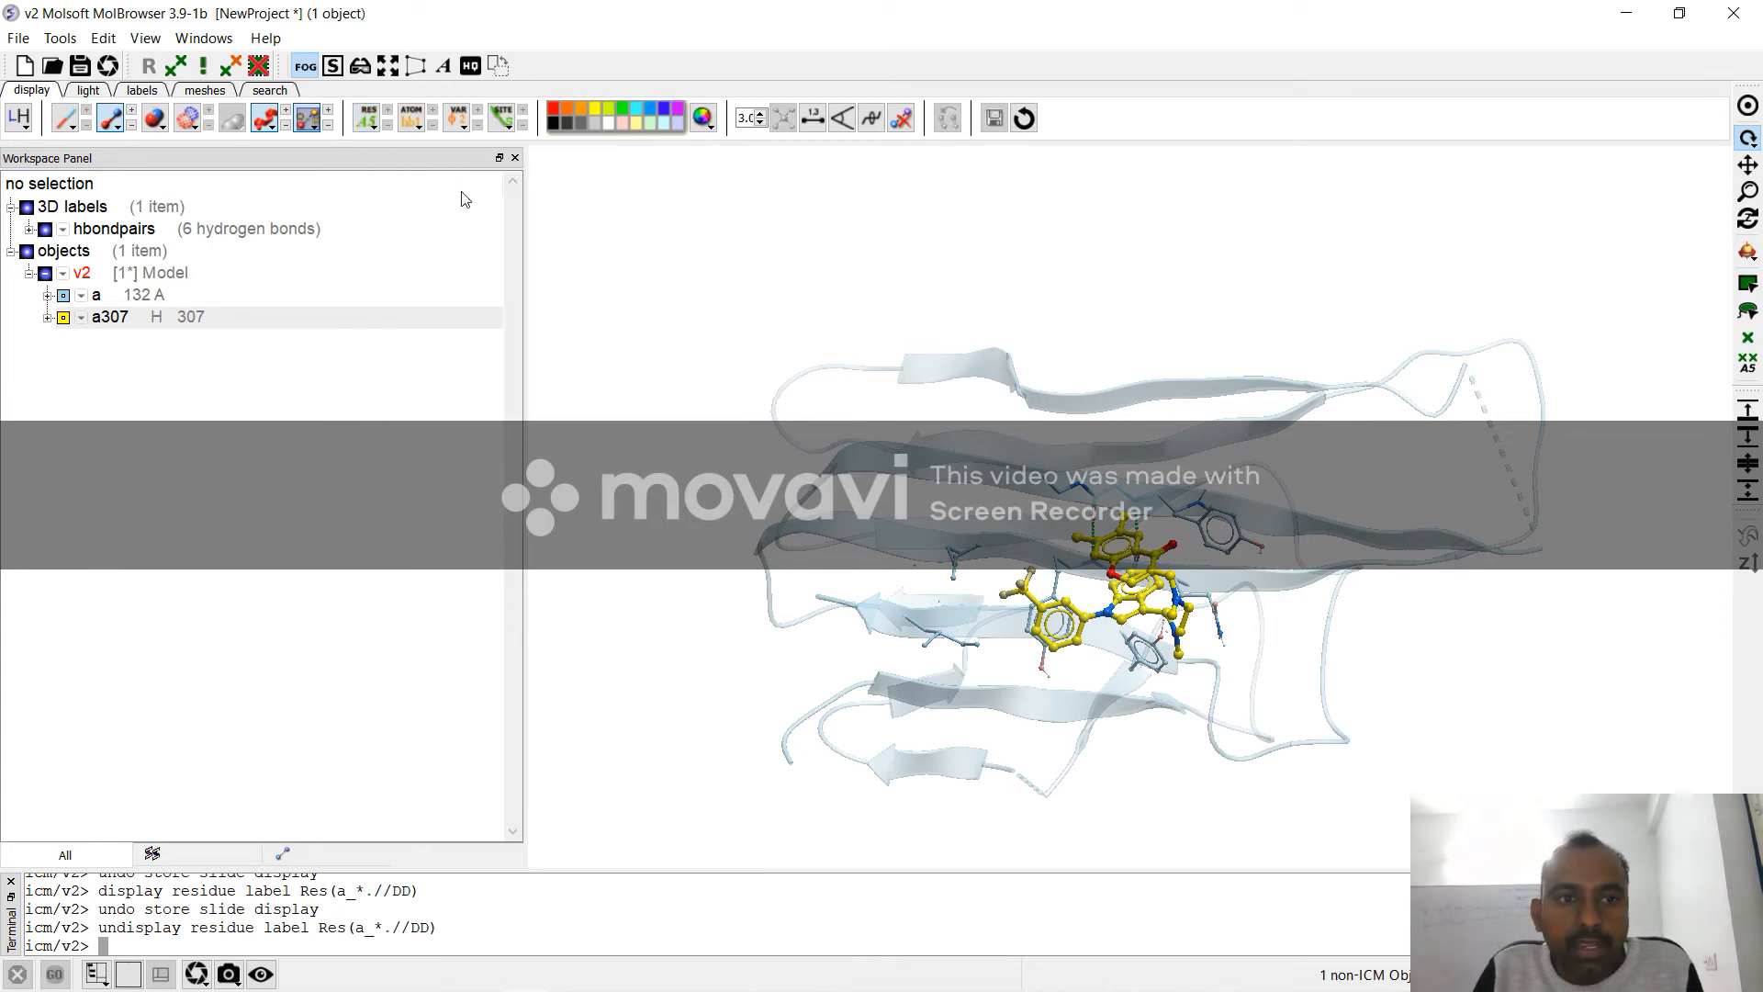
pyautogui.click(374, 134)
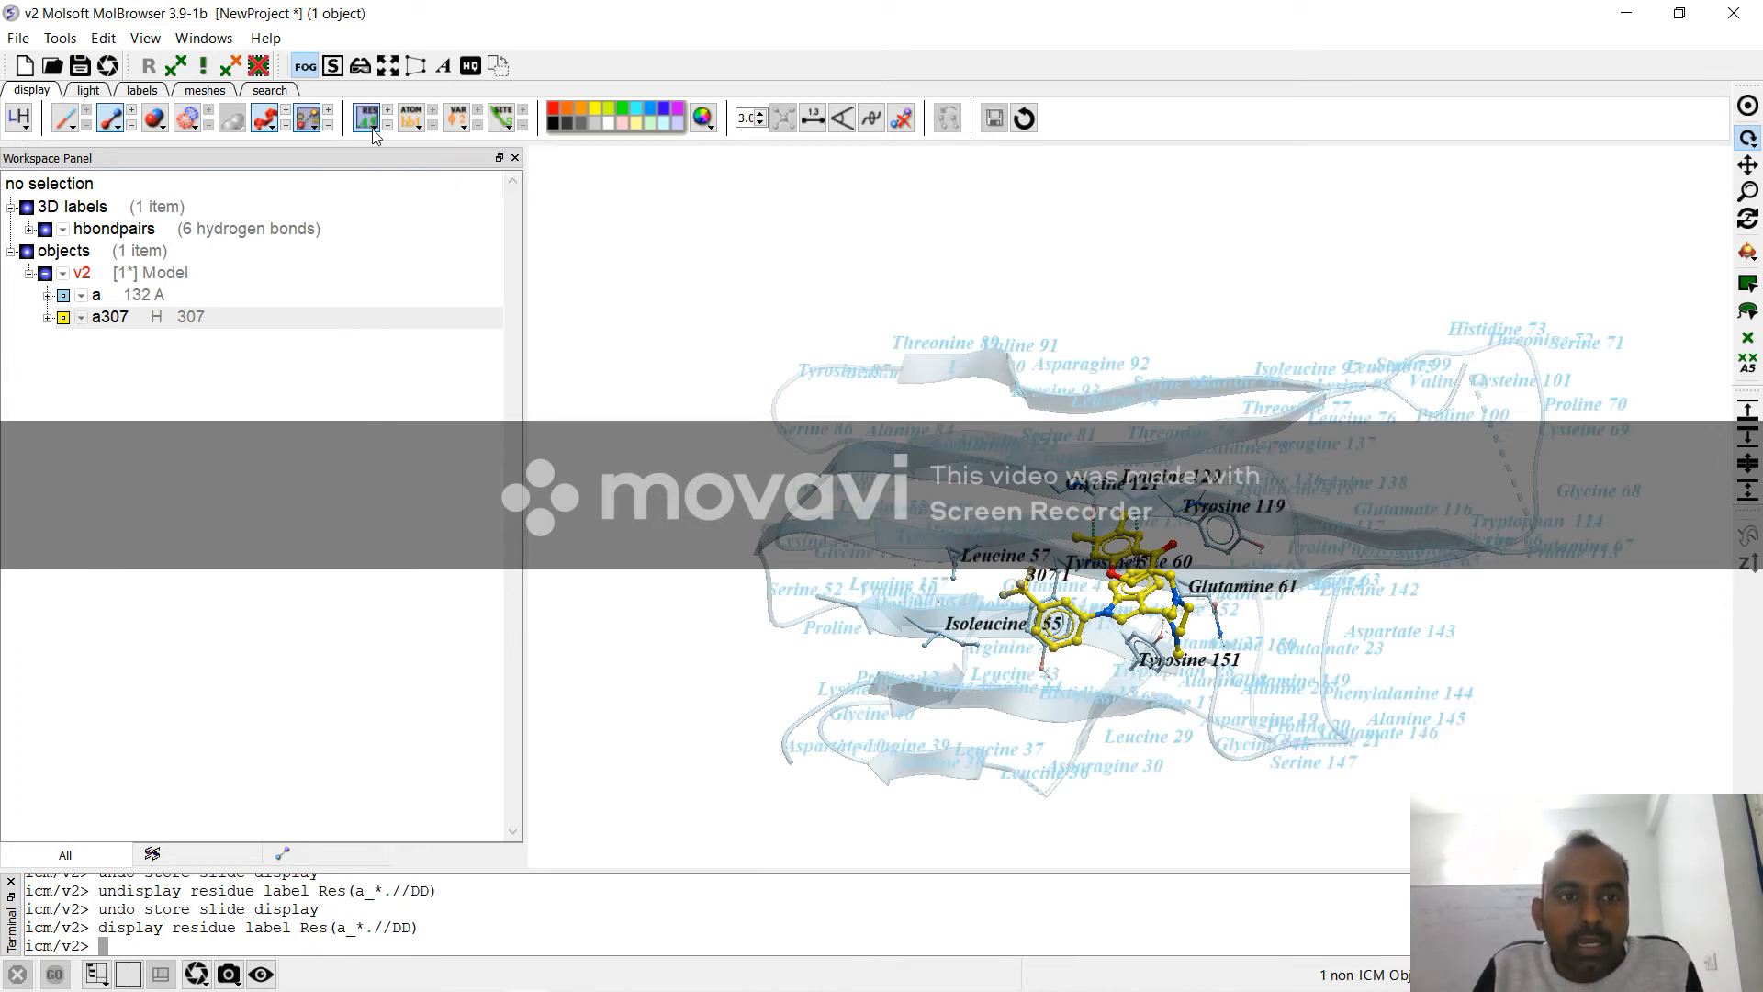
# Step: Set the residue label font size to 26 in Times italic bold and hide the labels of all residues
pyautogui.click(374, 134)
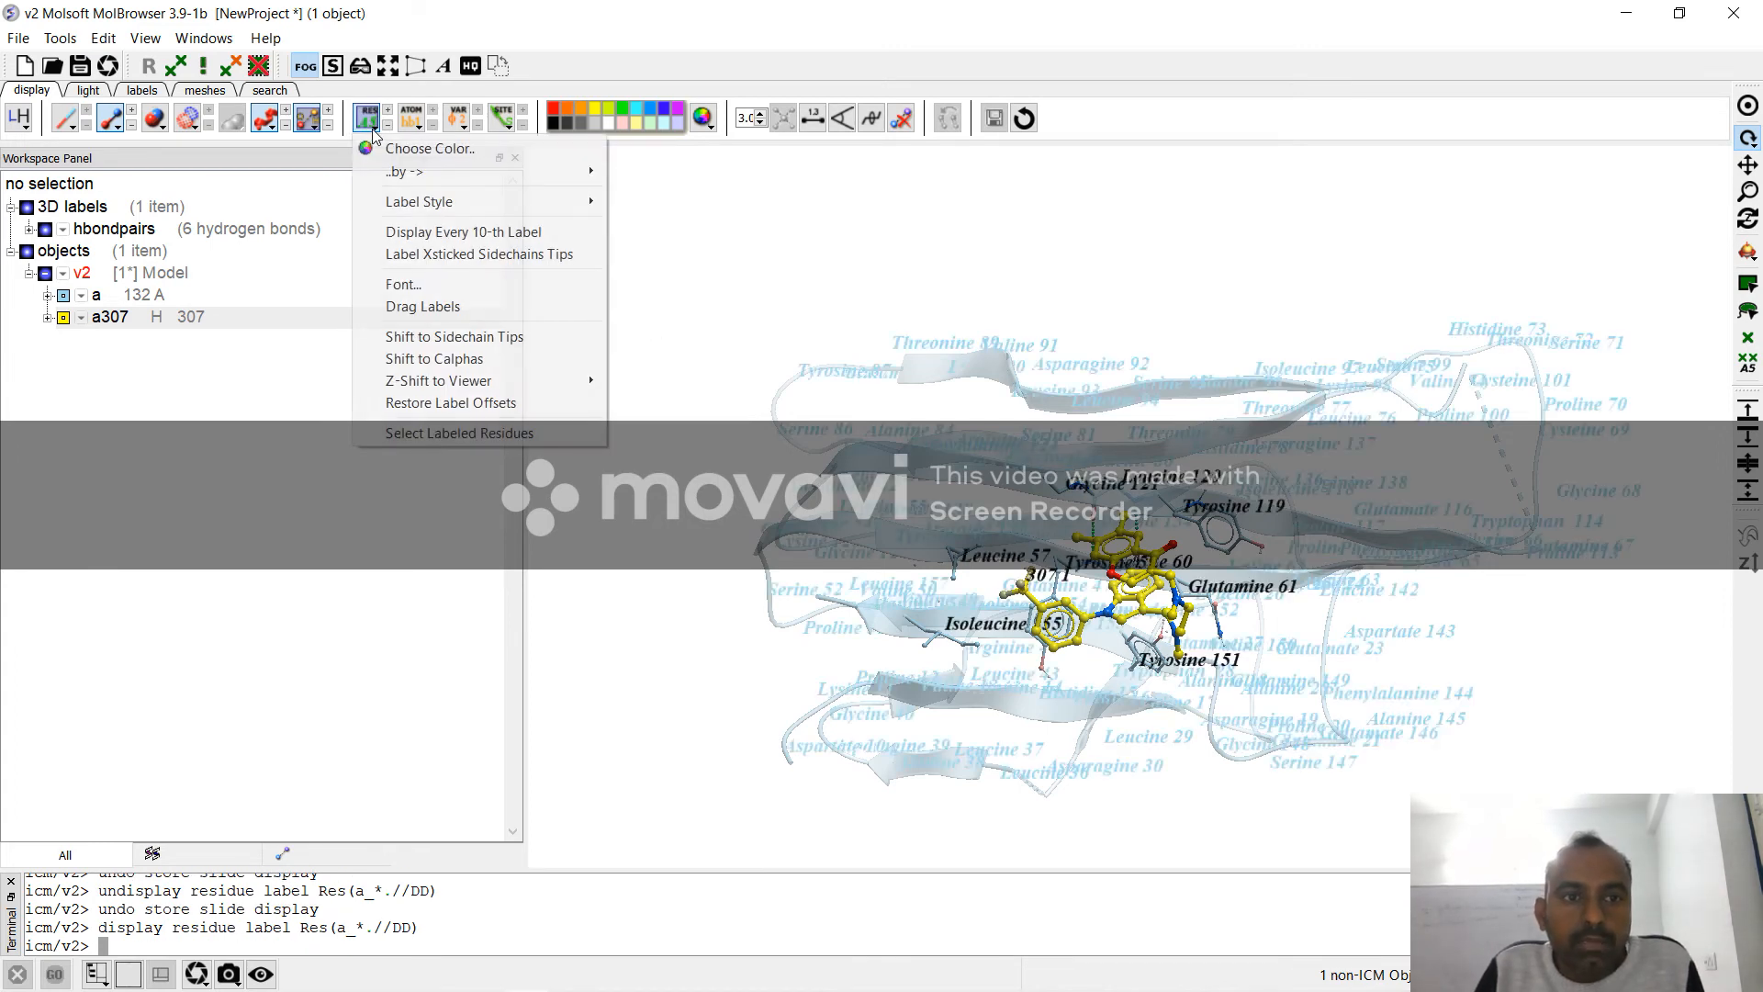
pyautogui.click(413, 286)
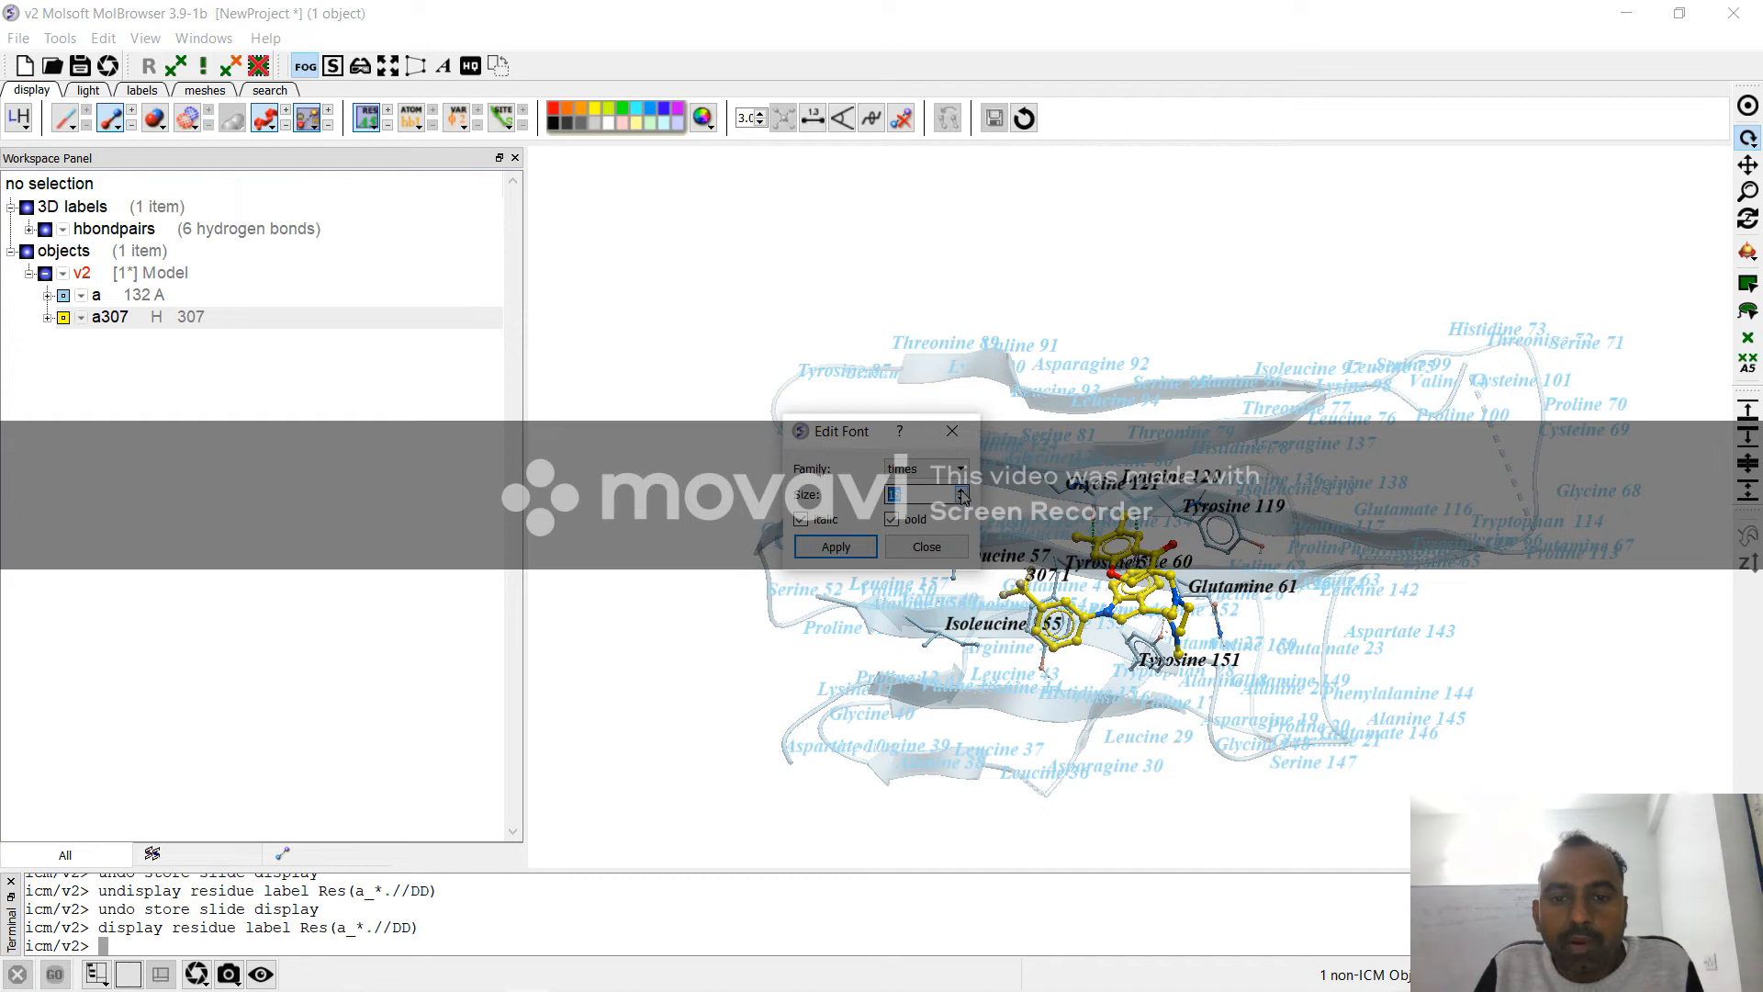
pyautogui.click(835, 547)
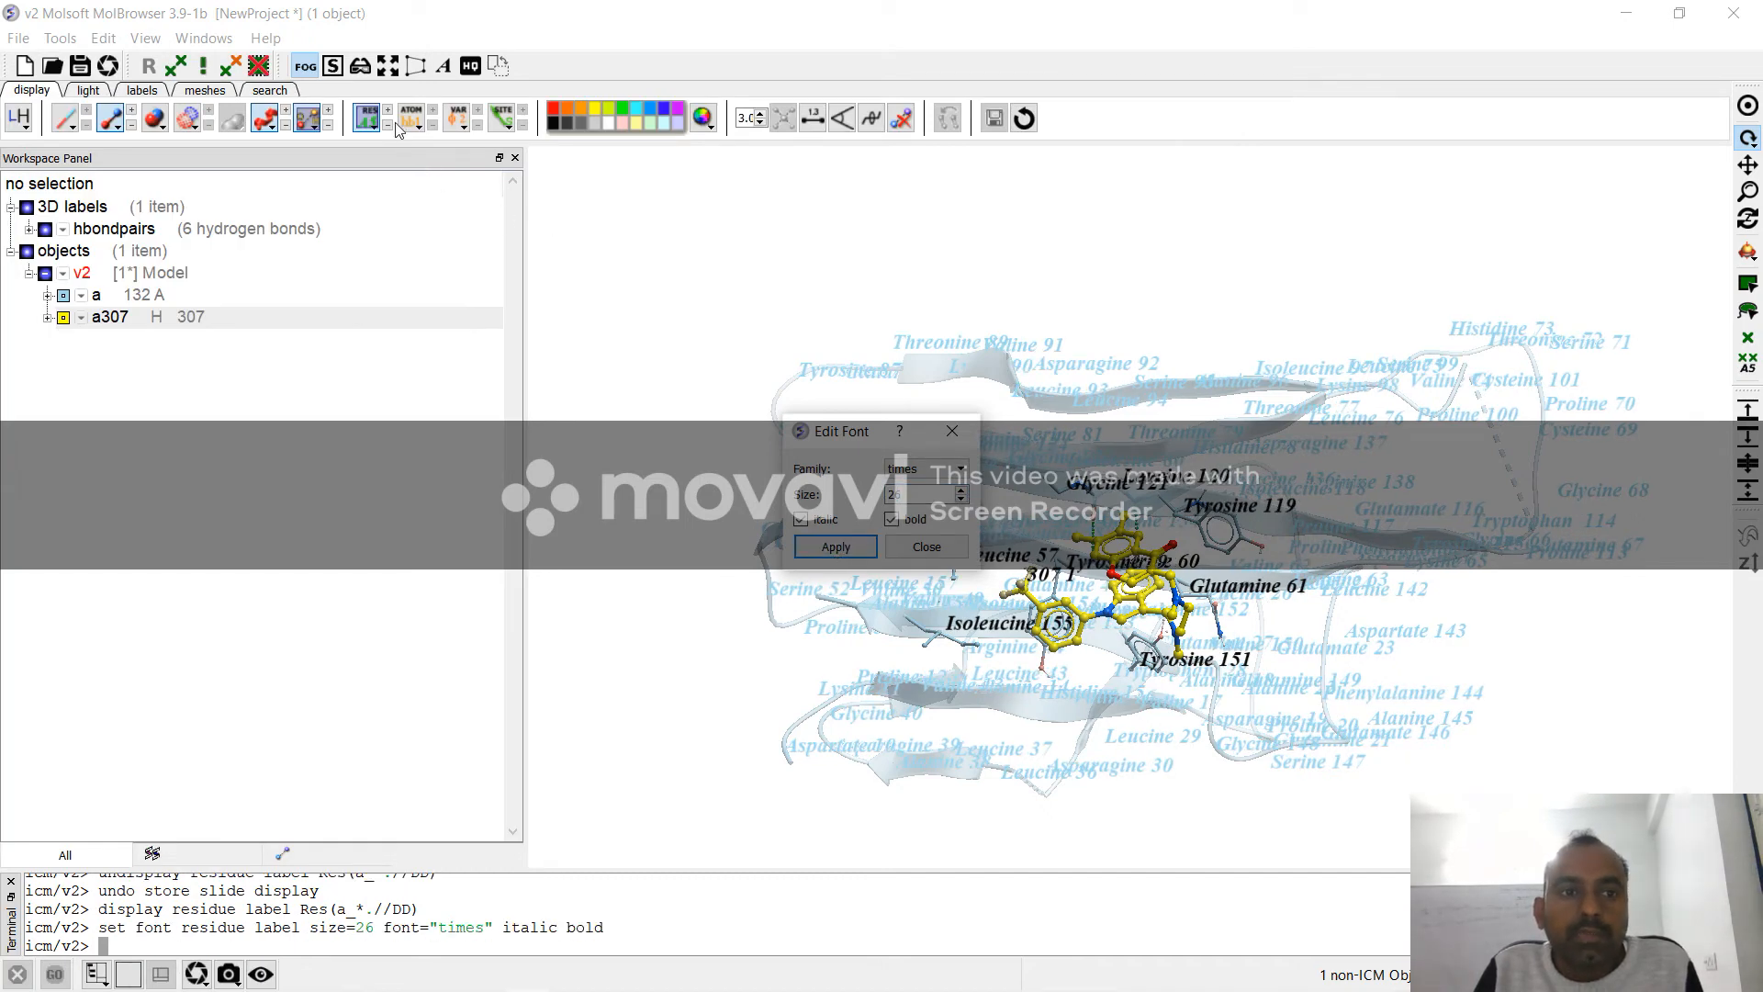
pyautogui.click(366, 118)
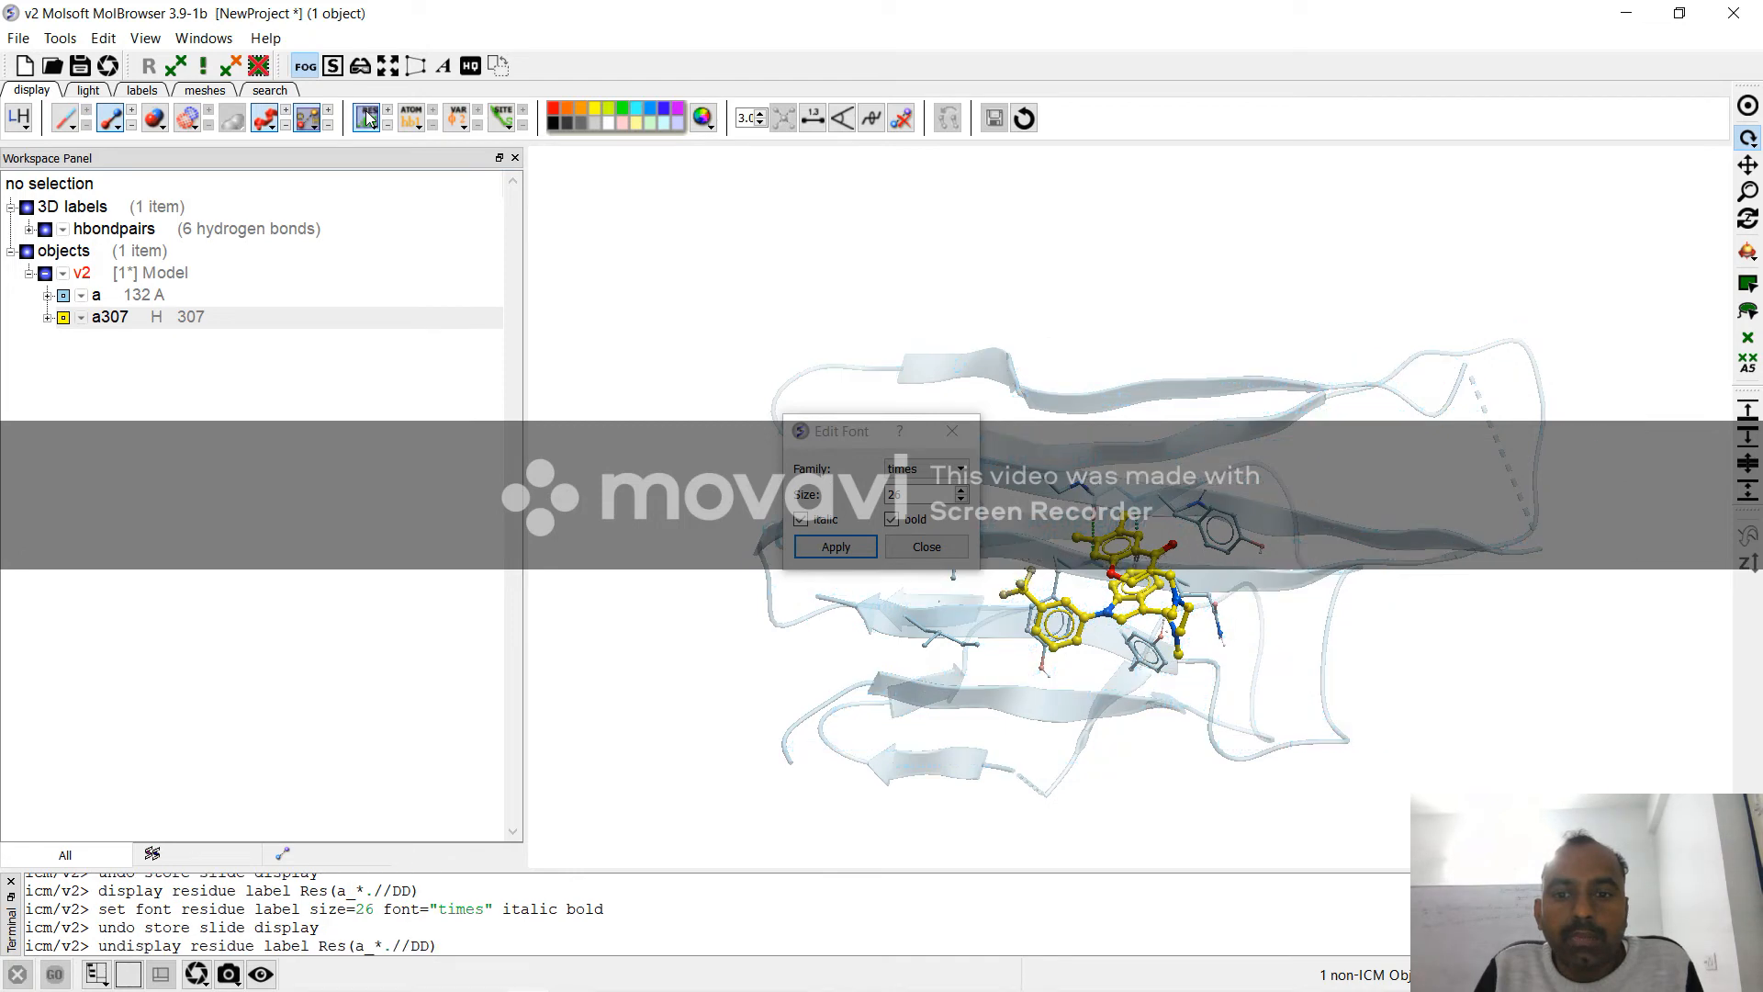
pyautogui.click(952, 431)
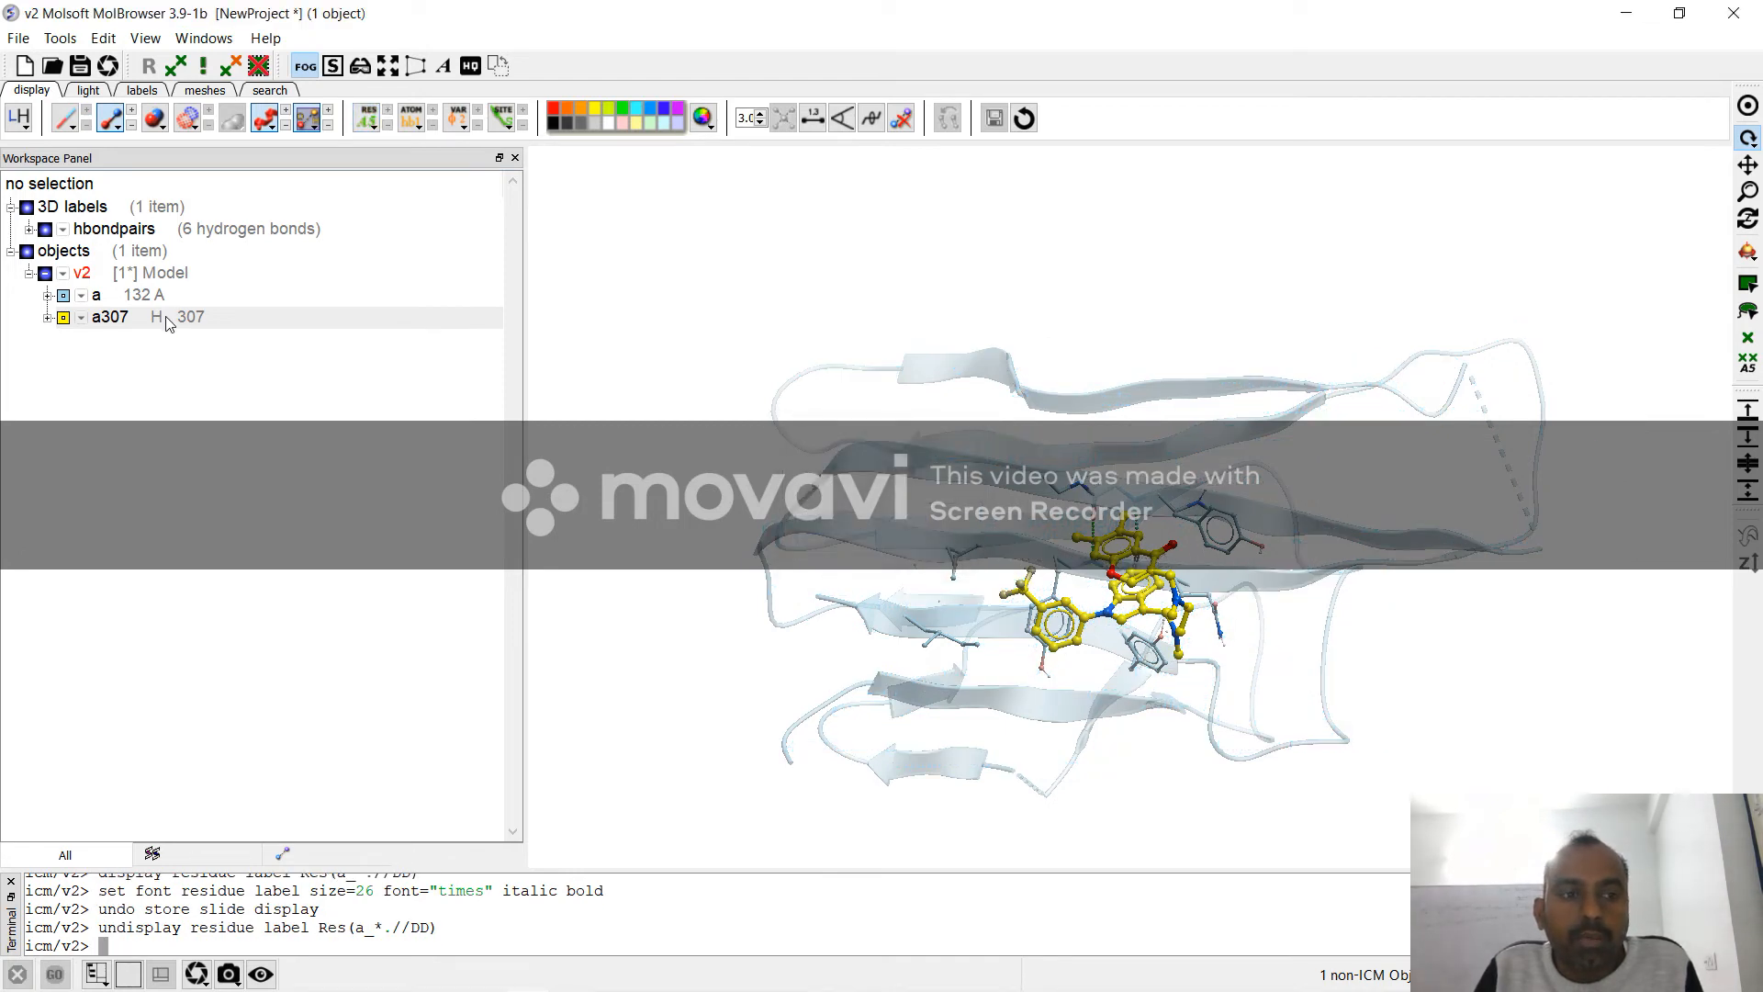
# Step: Display the ligand pocket interactions for a307 again so that only the pocket residues are labelled
pyautogui.click(166, 317)
pyautogui.click(120, 406)
pyautogui.rightClick(160, 321)
pyautogui.moveTo(243, 393)
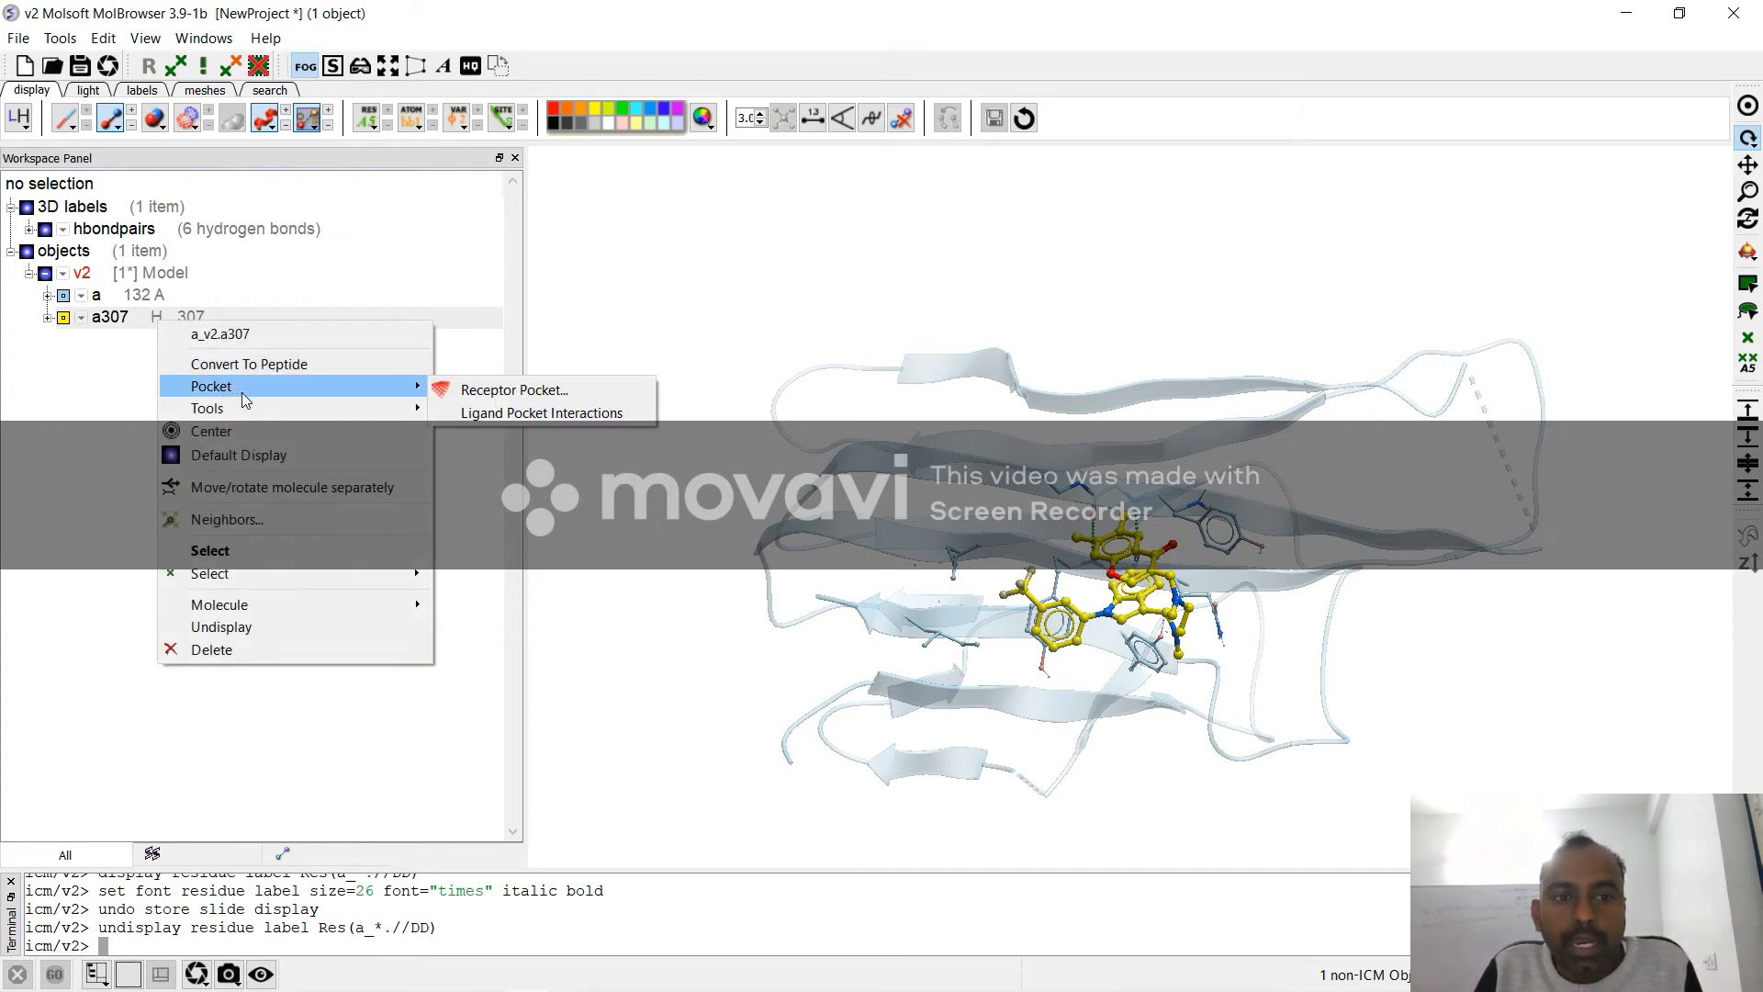
pyautogui.click(471, 413)
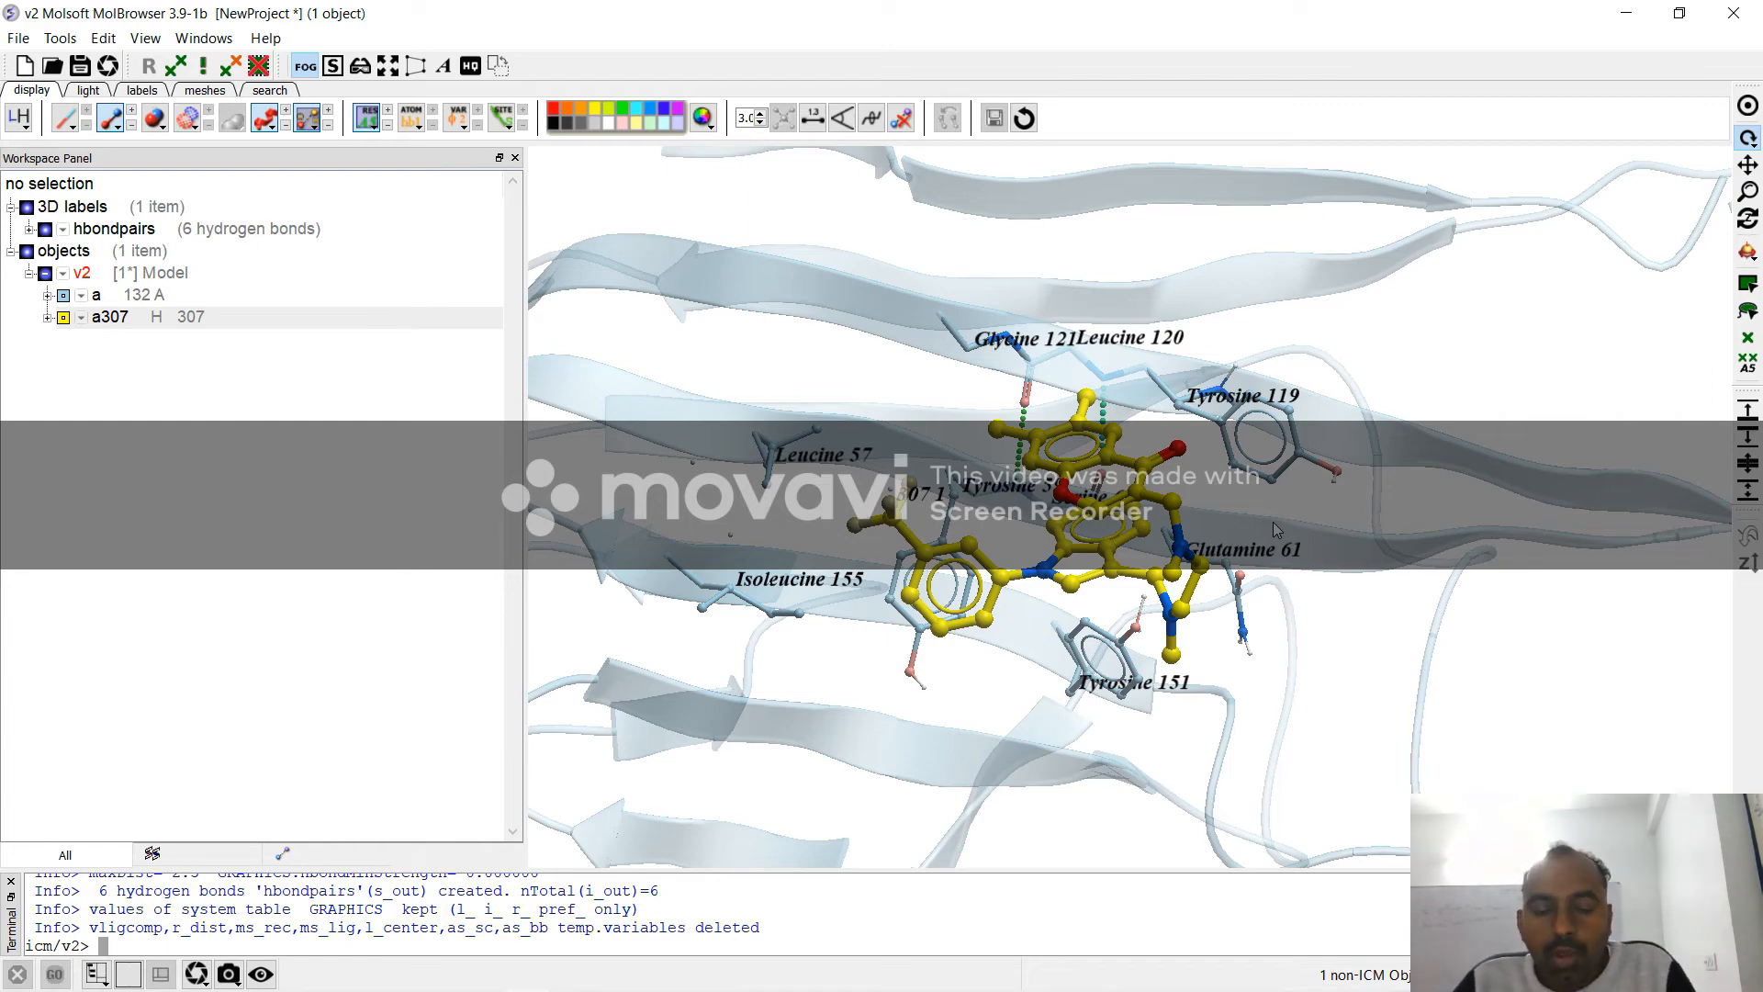
# Step: Minimize MolBrowser, switch to Discovery Studio Visualizer and close the 2AZ5 document that is open there
pyautogui.click(1627, 13)
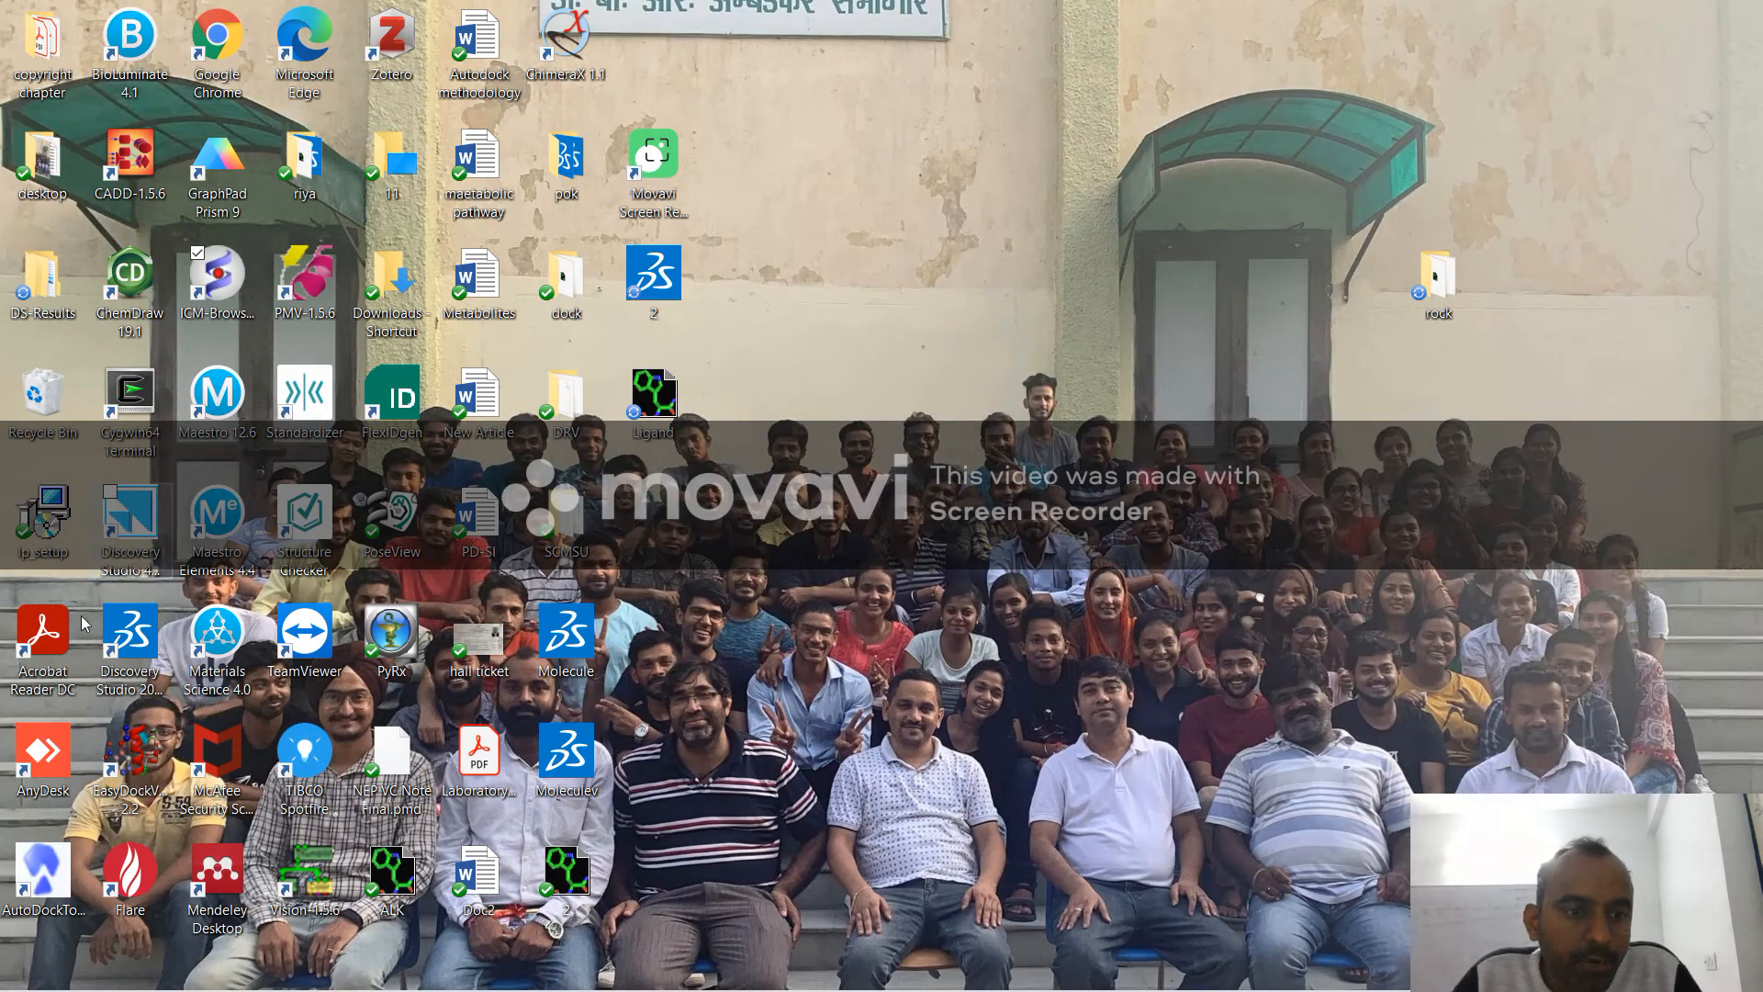
pyautogui.doubleClick(145, 621)
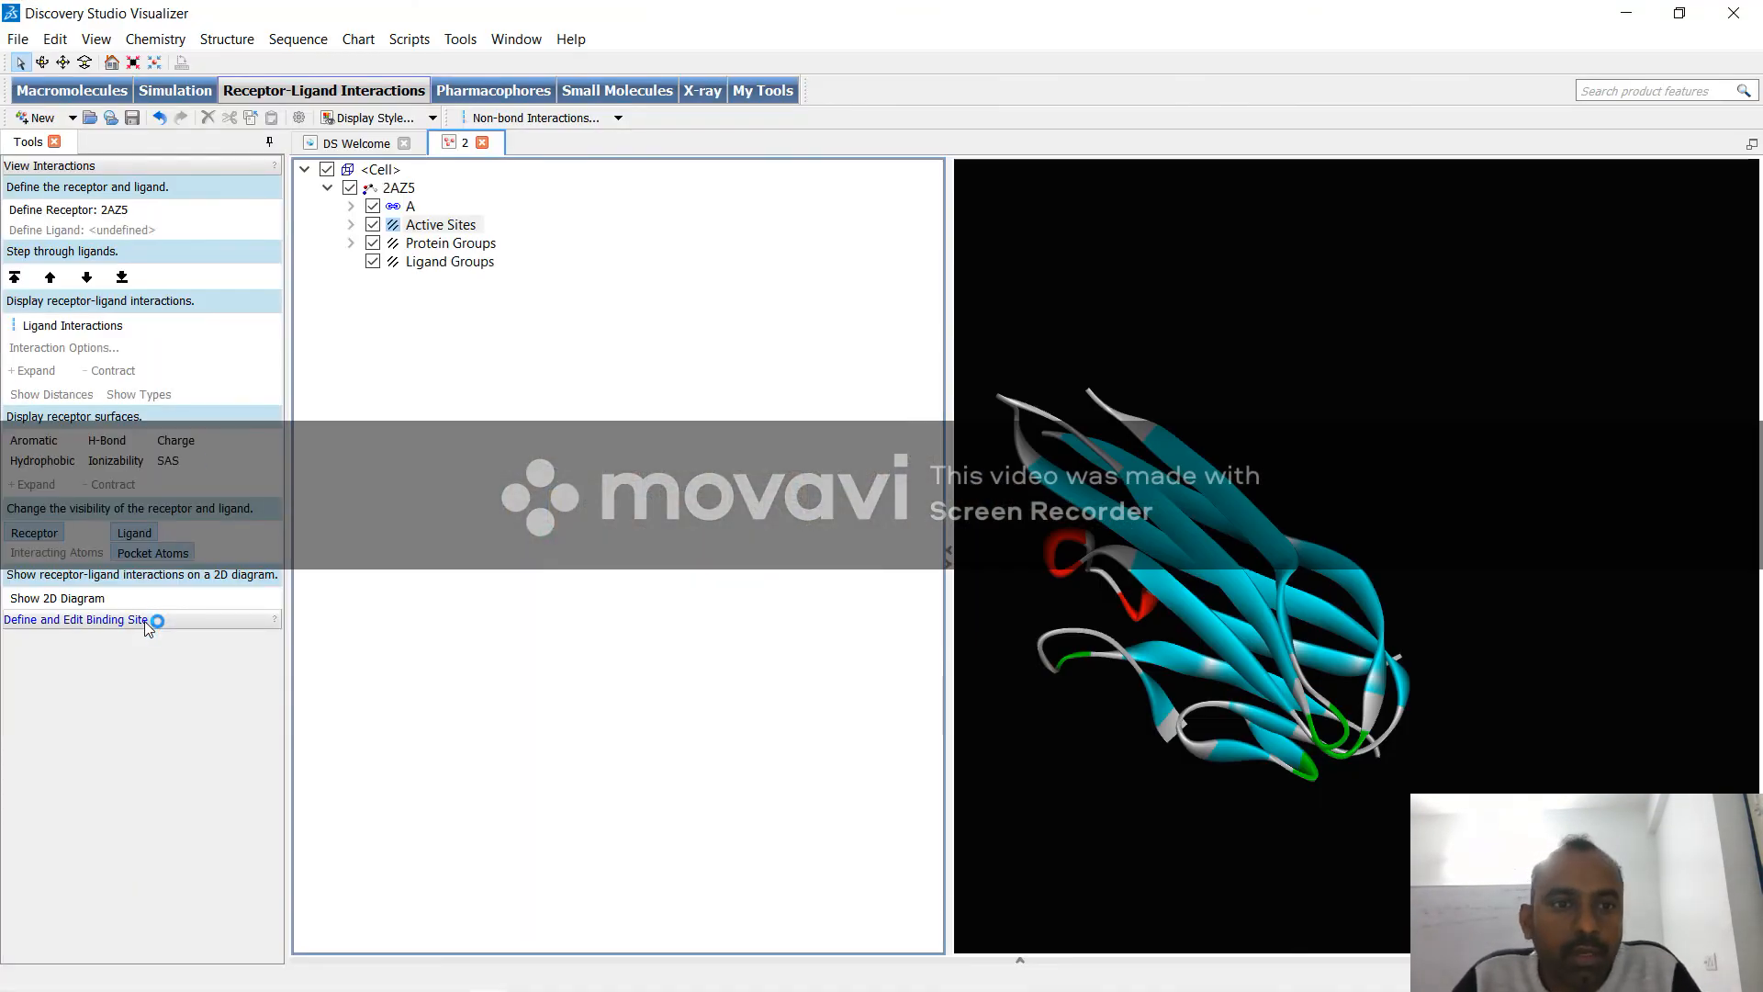
pyautogui.click(489, 147)
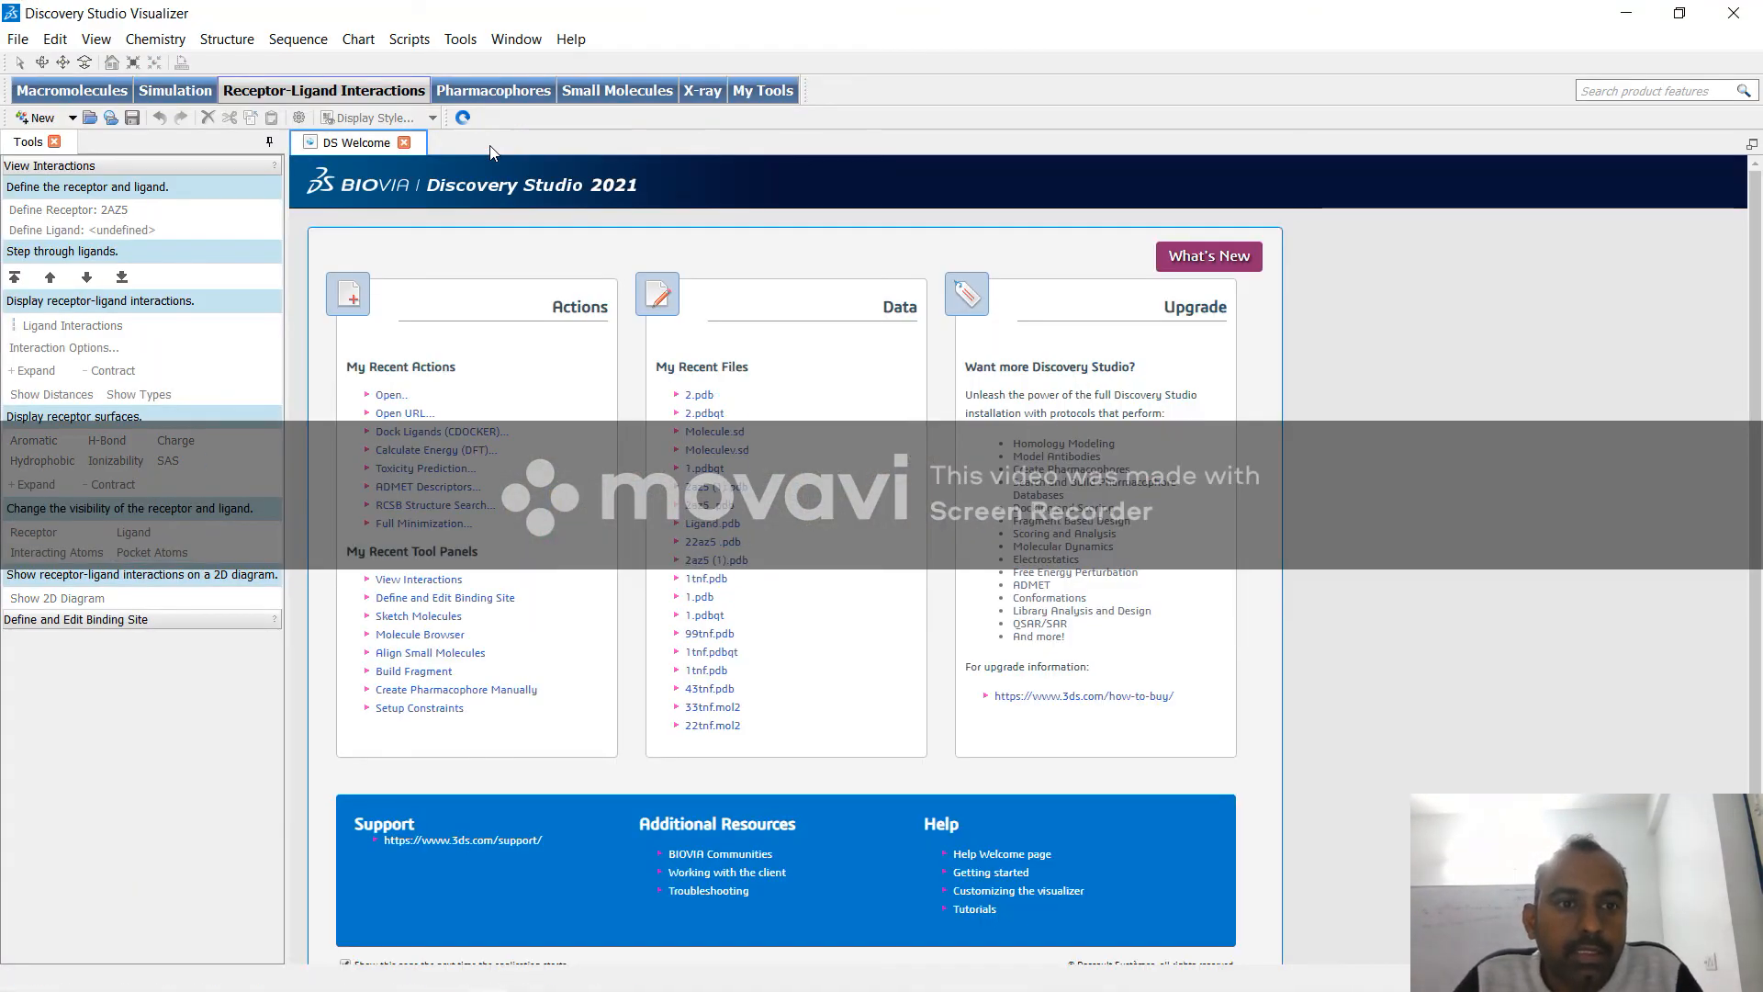
# Step: Open the combined file 2 (AutoDock structure) from the rock folder on the Desktop, with all file types listed
pyautogui.click(19, 39)
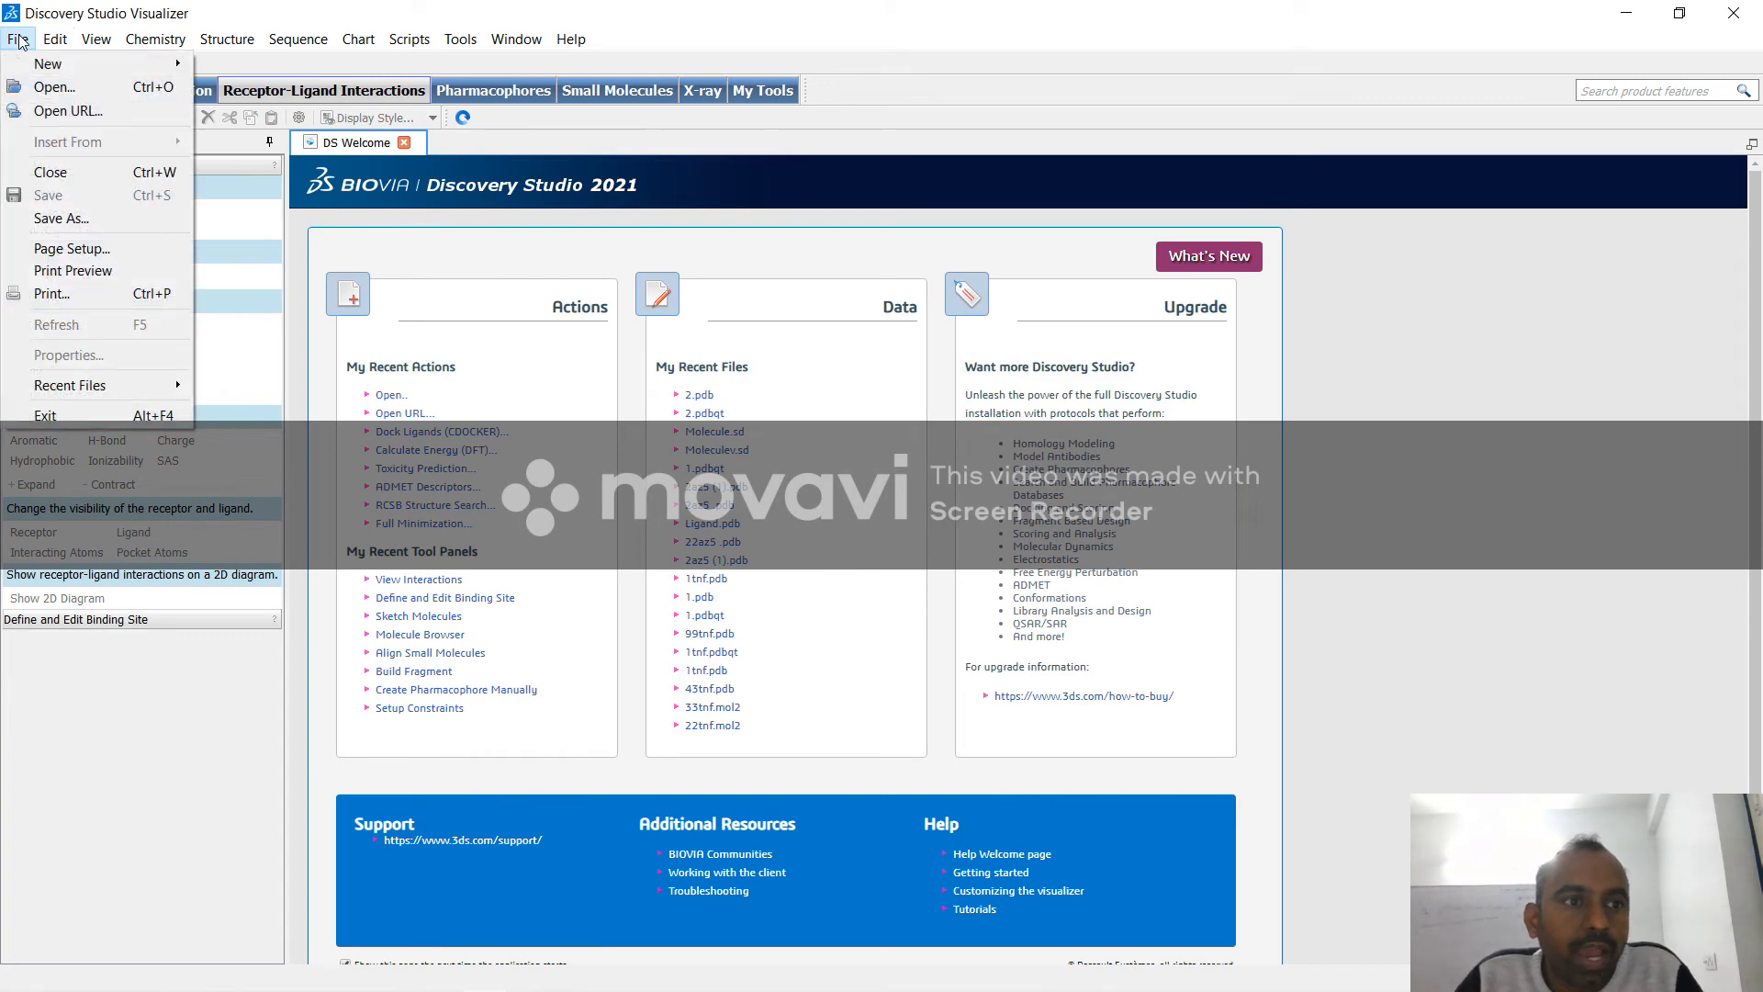
pyautogui.click(53, 88)
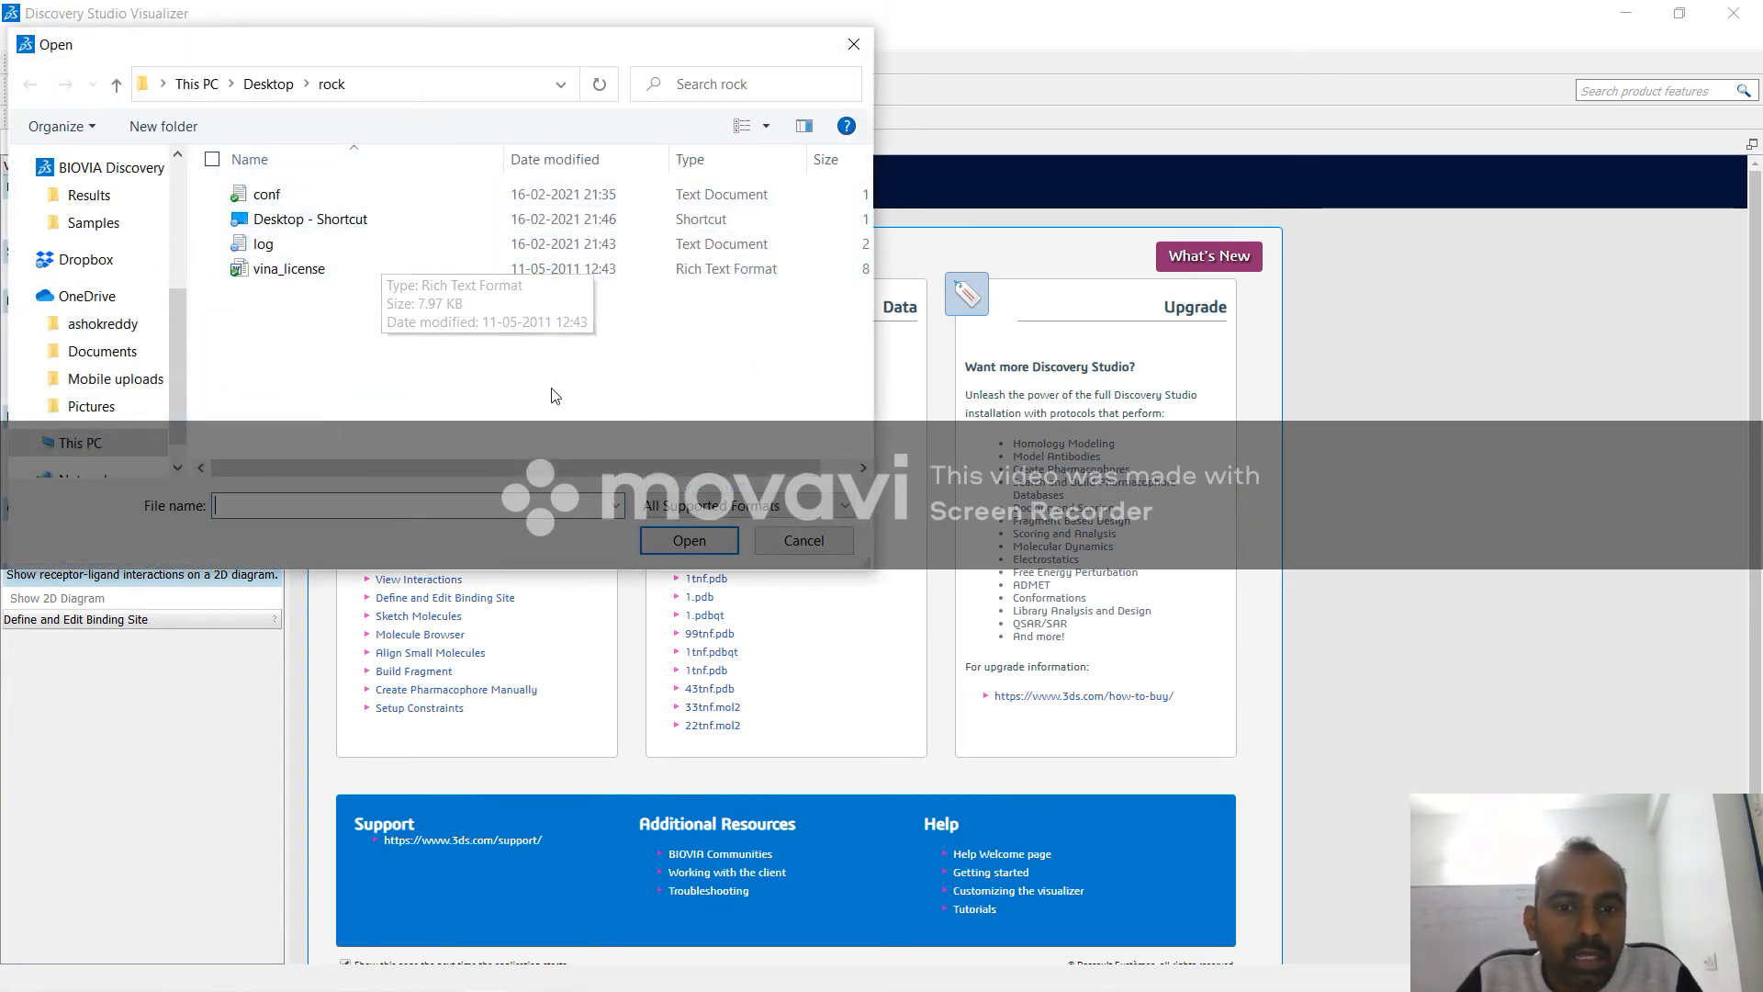
pyautogui.click(730, 505)
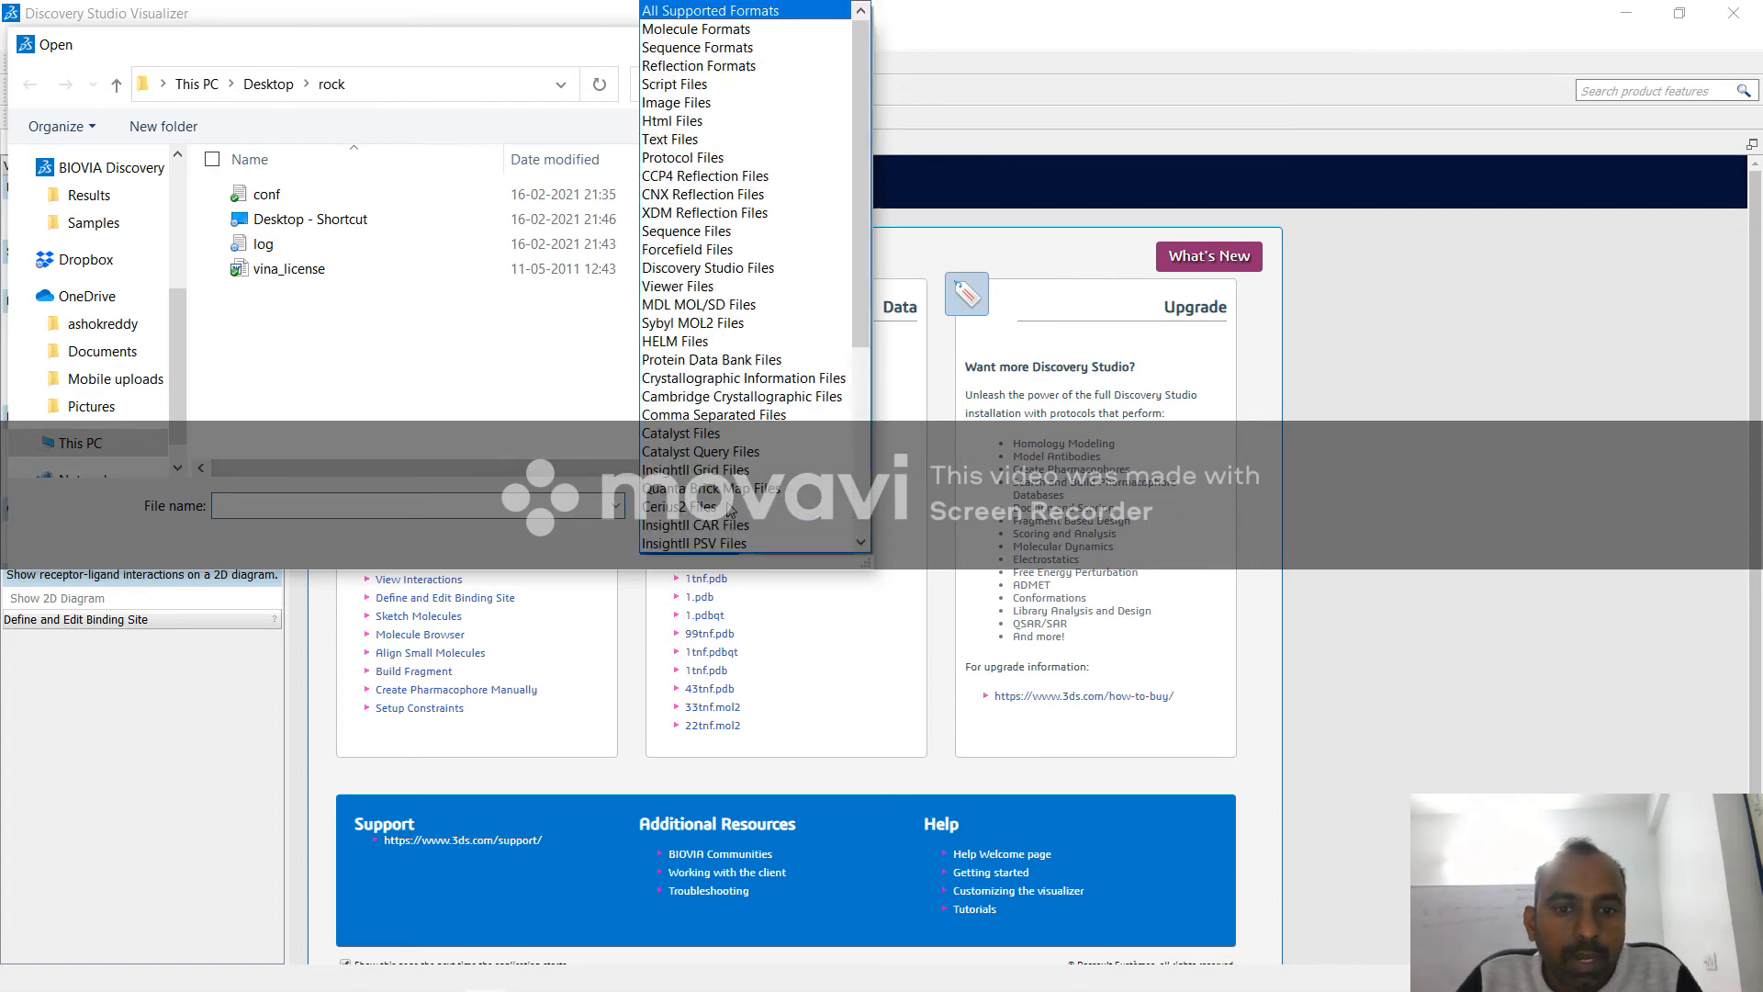
pyautogui.scroll(-8, 791, 560)
pyautogui.click(785, 543)
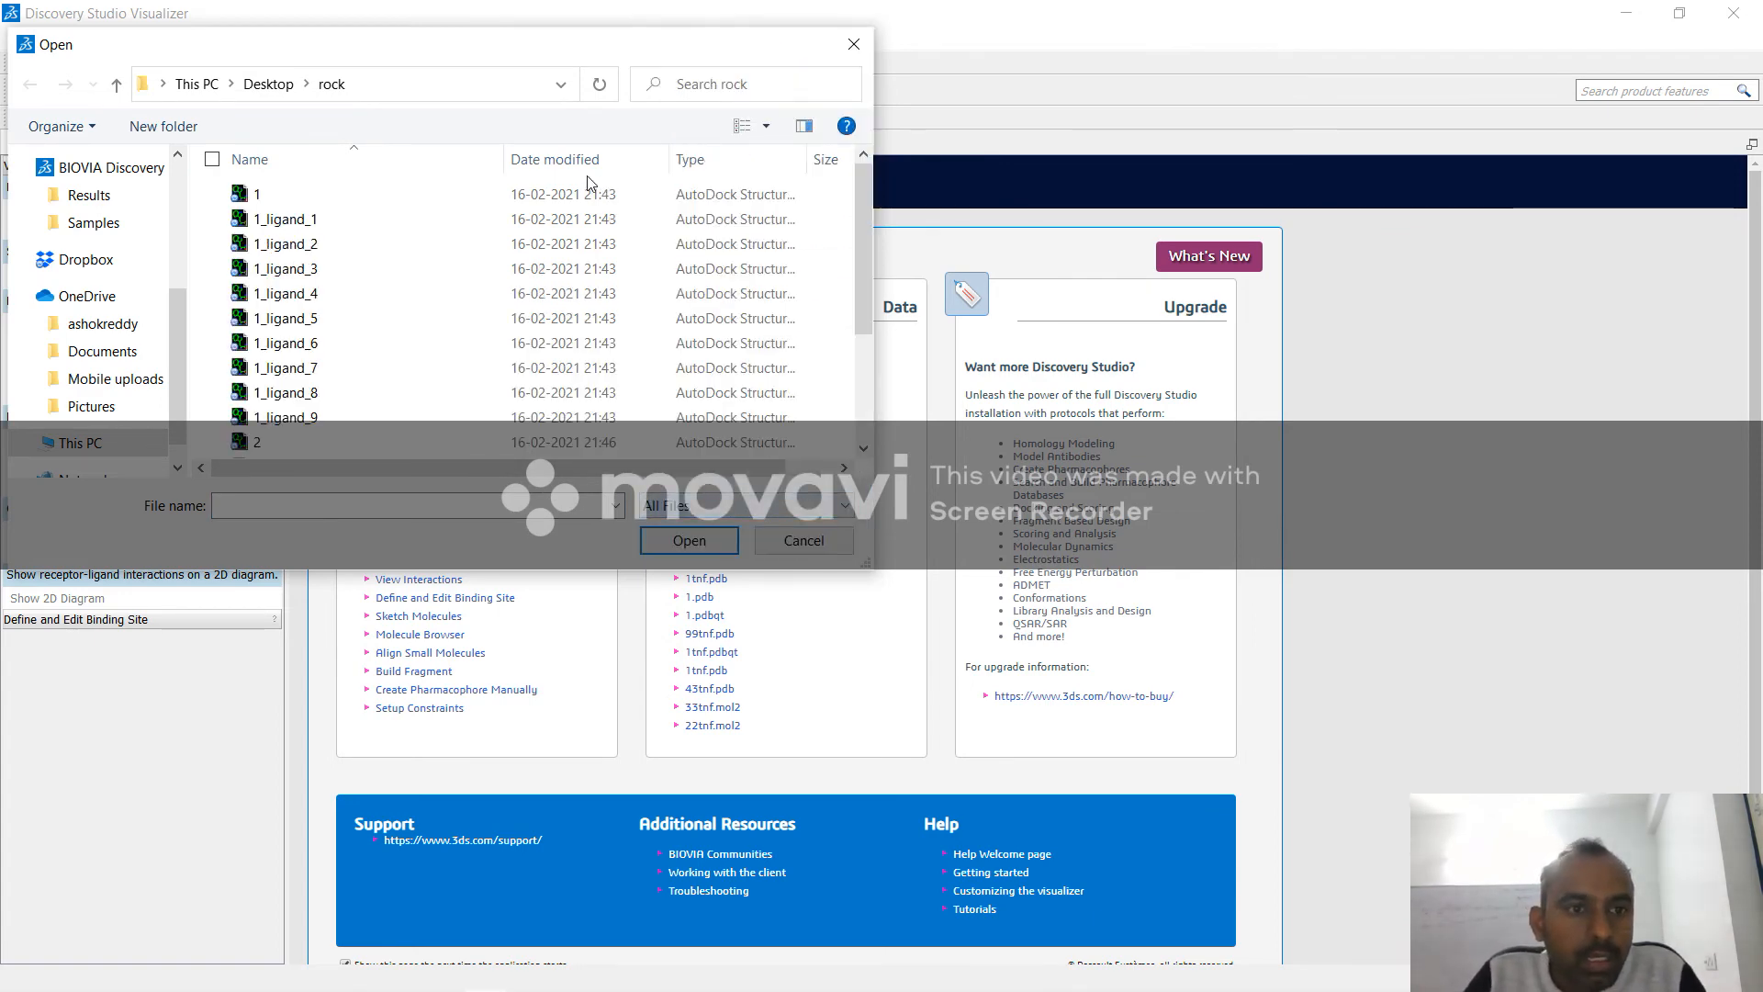
pyautogui.moveTo(872, 247); pyautogui.dragTo(867, 378)
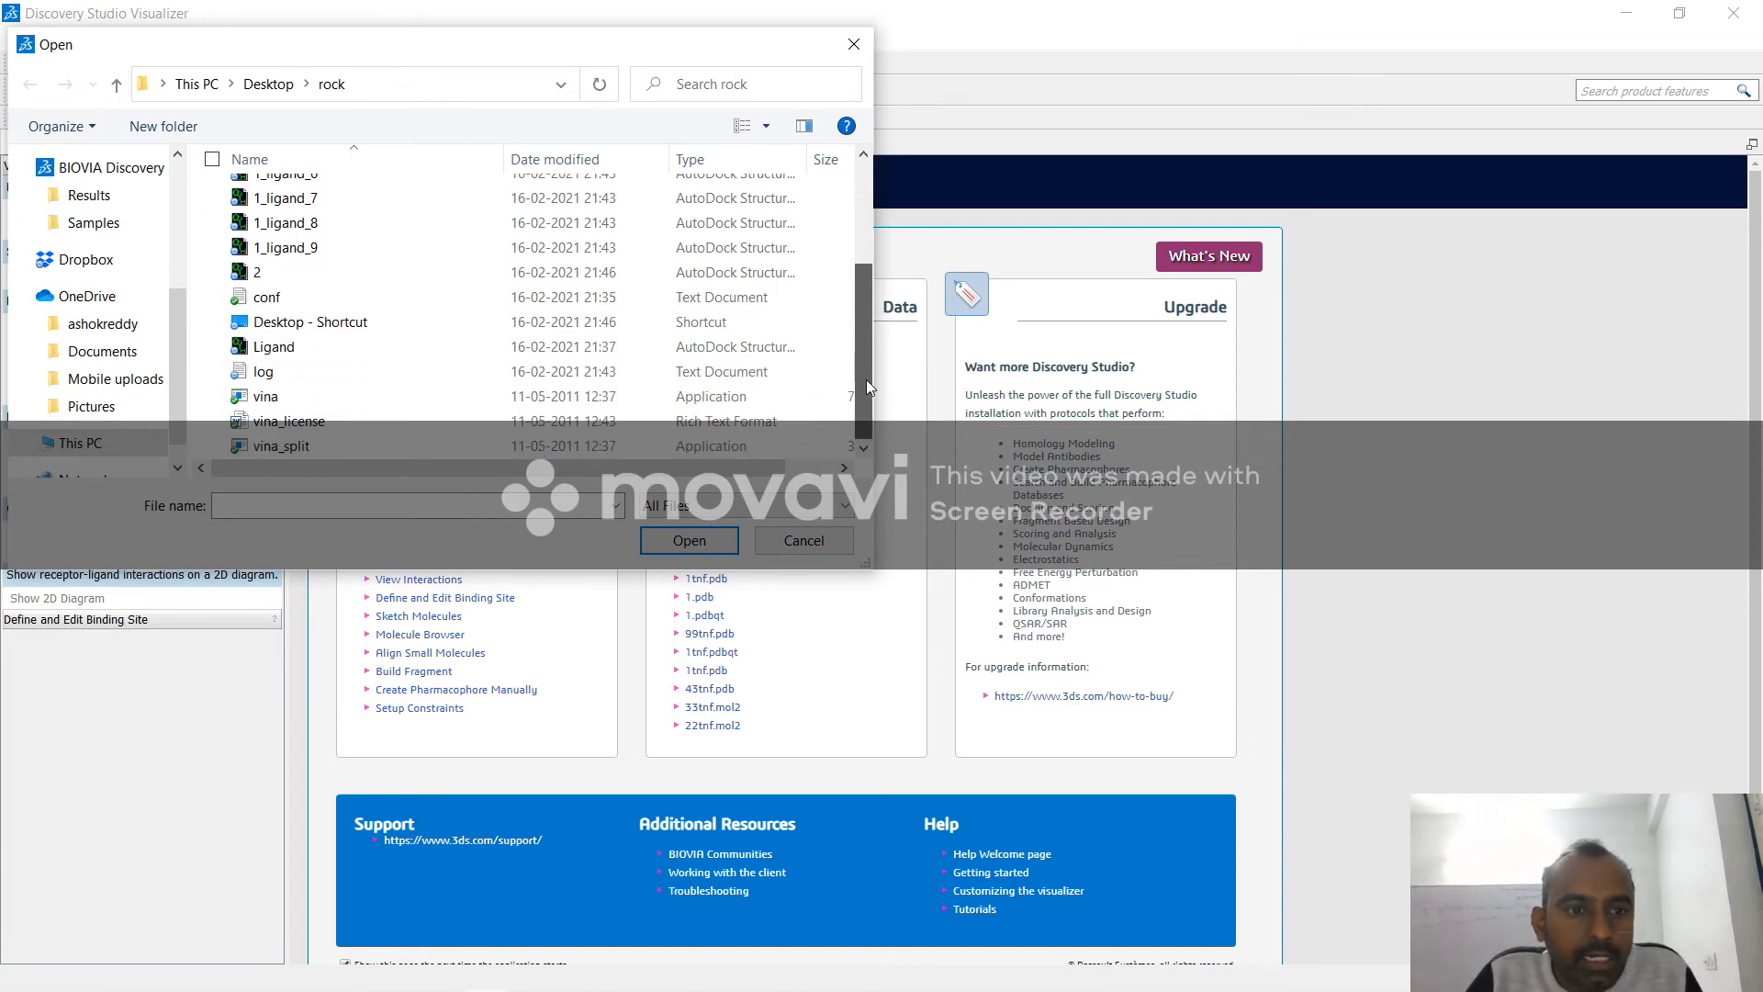
pyautogui.click(571, 276)
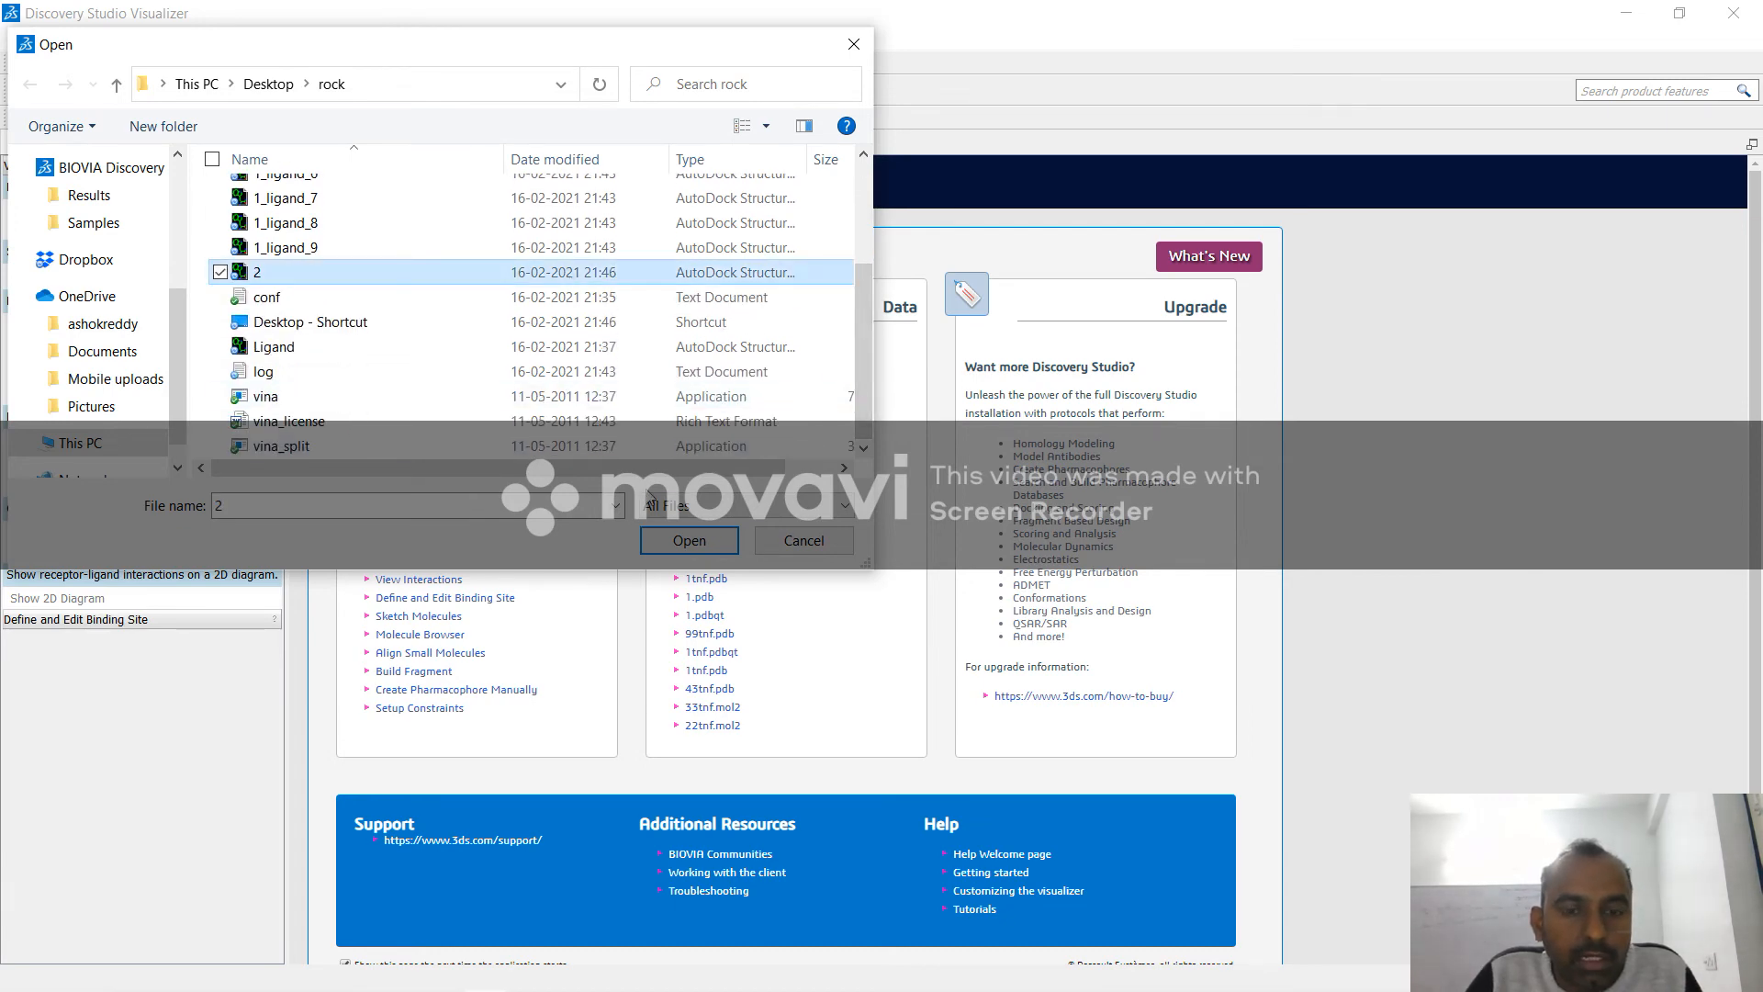
pyautogui.click(669, 539)
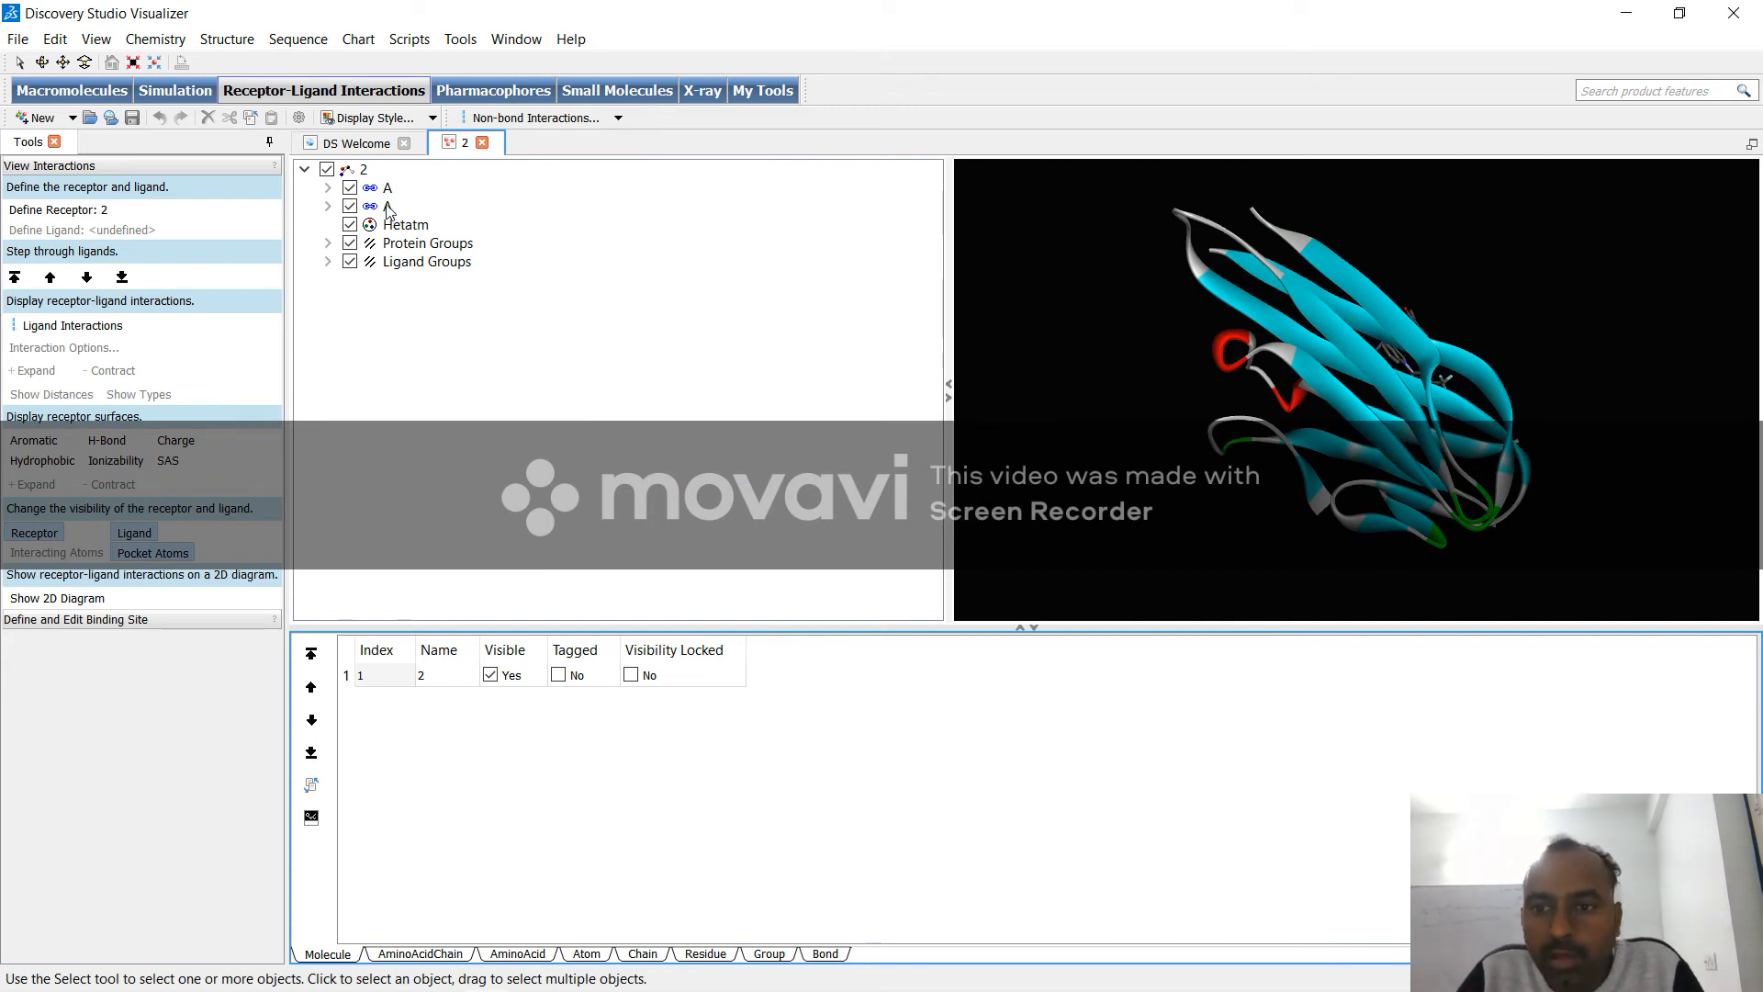
# Step: Define the second chain A as the ligand, display its receptor-ligand interactions and show them in a 2D diagram
pyautogui.click(387, 207)
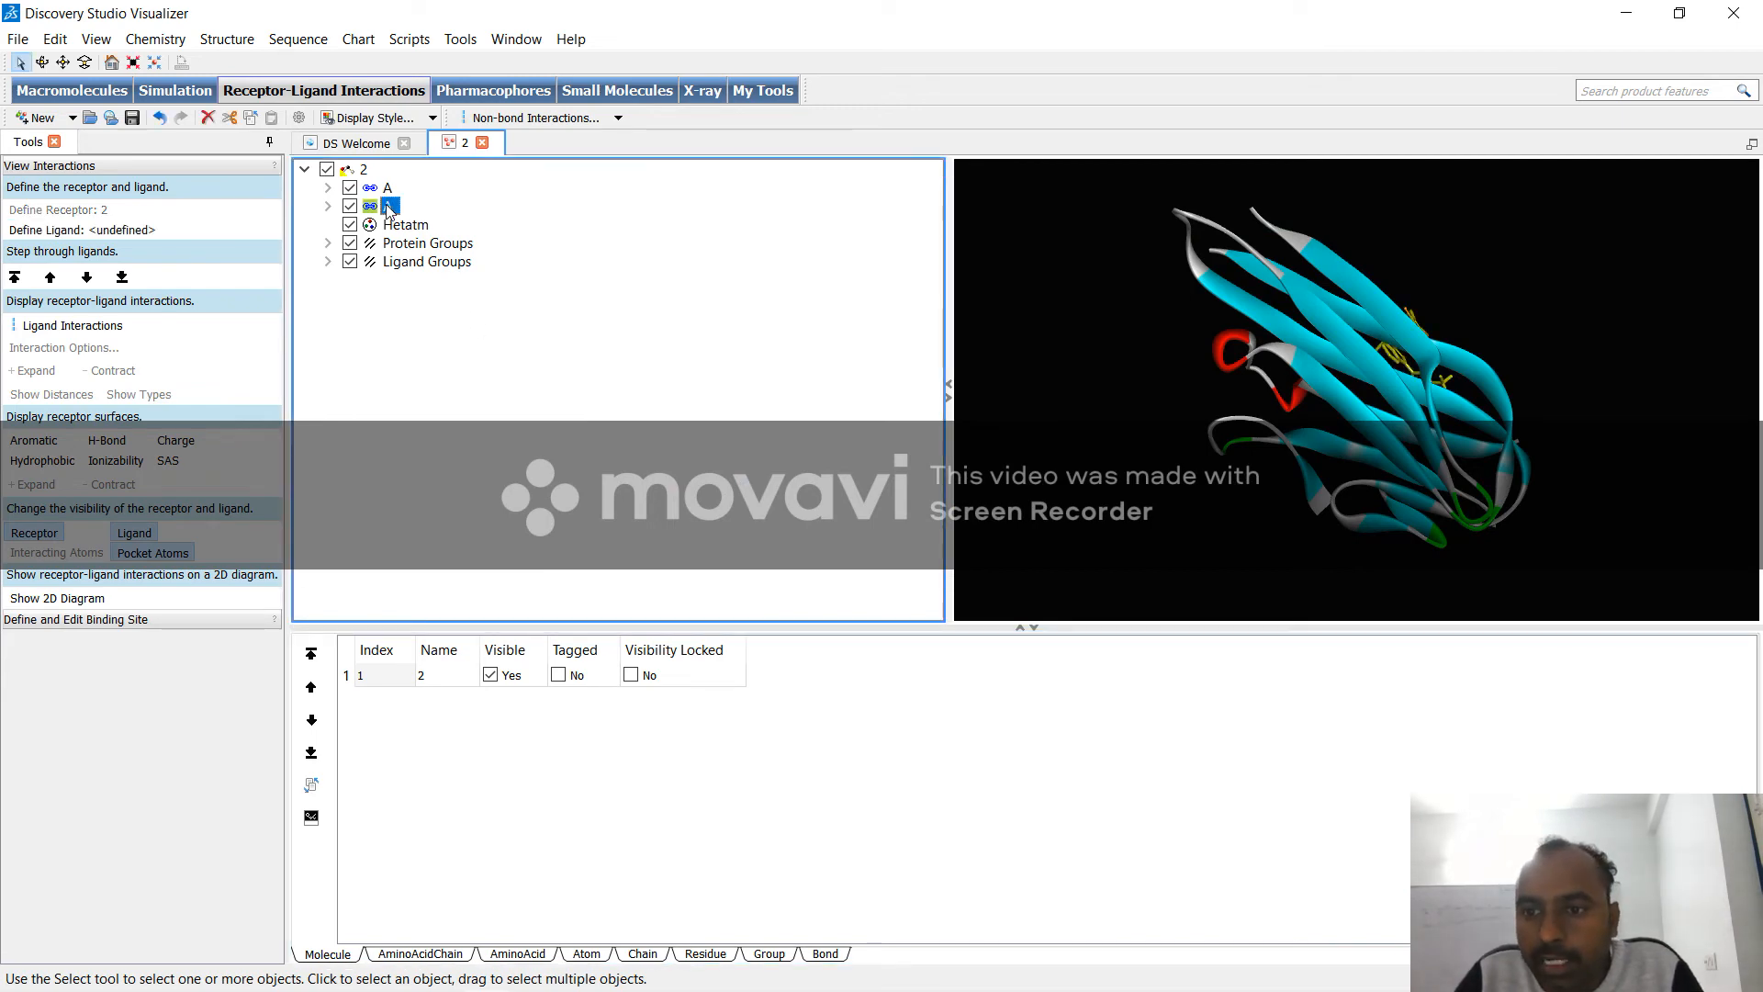
pyautogui.click(128, 232)
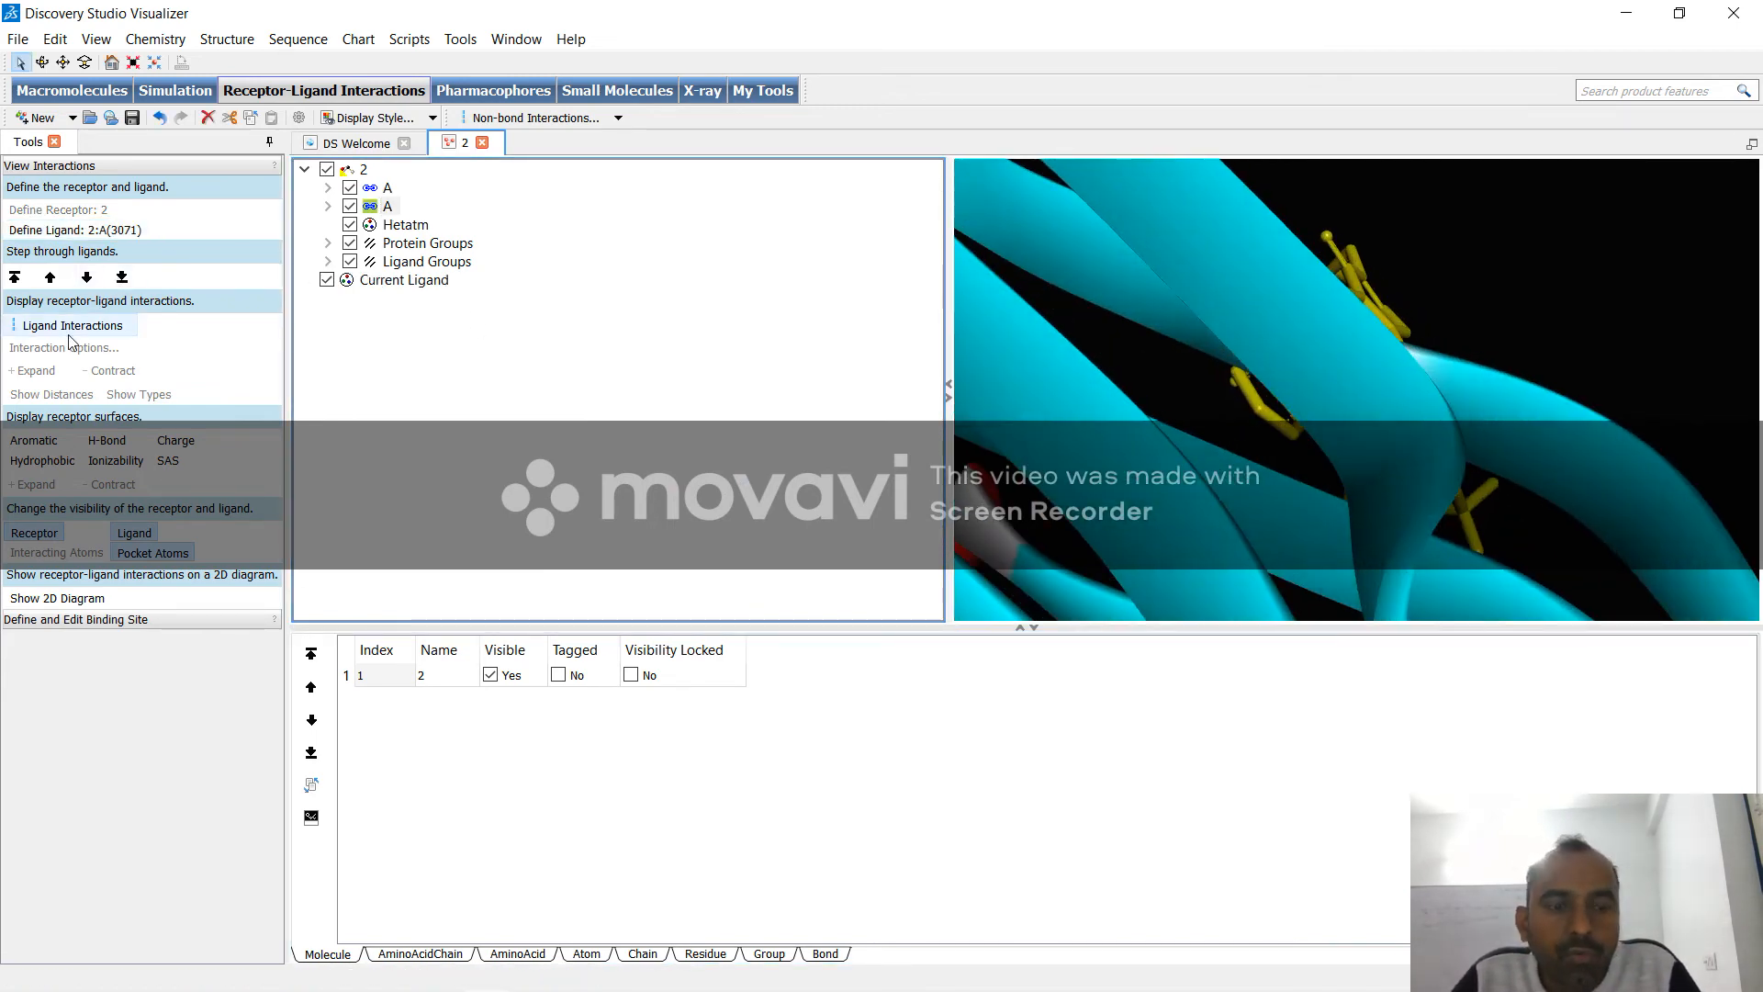
pyautogui.click(72, 327)
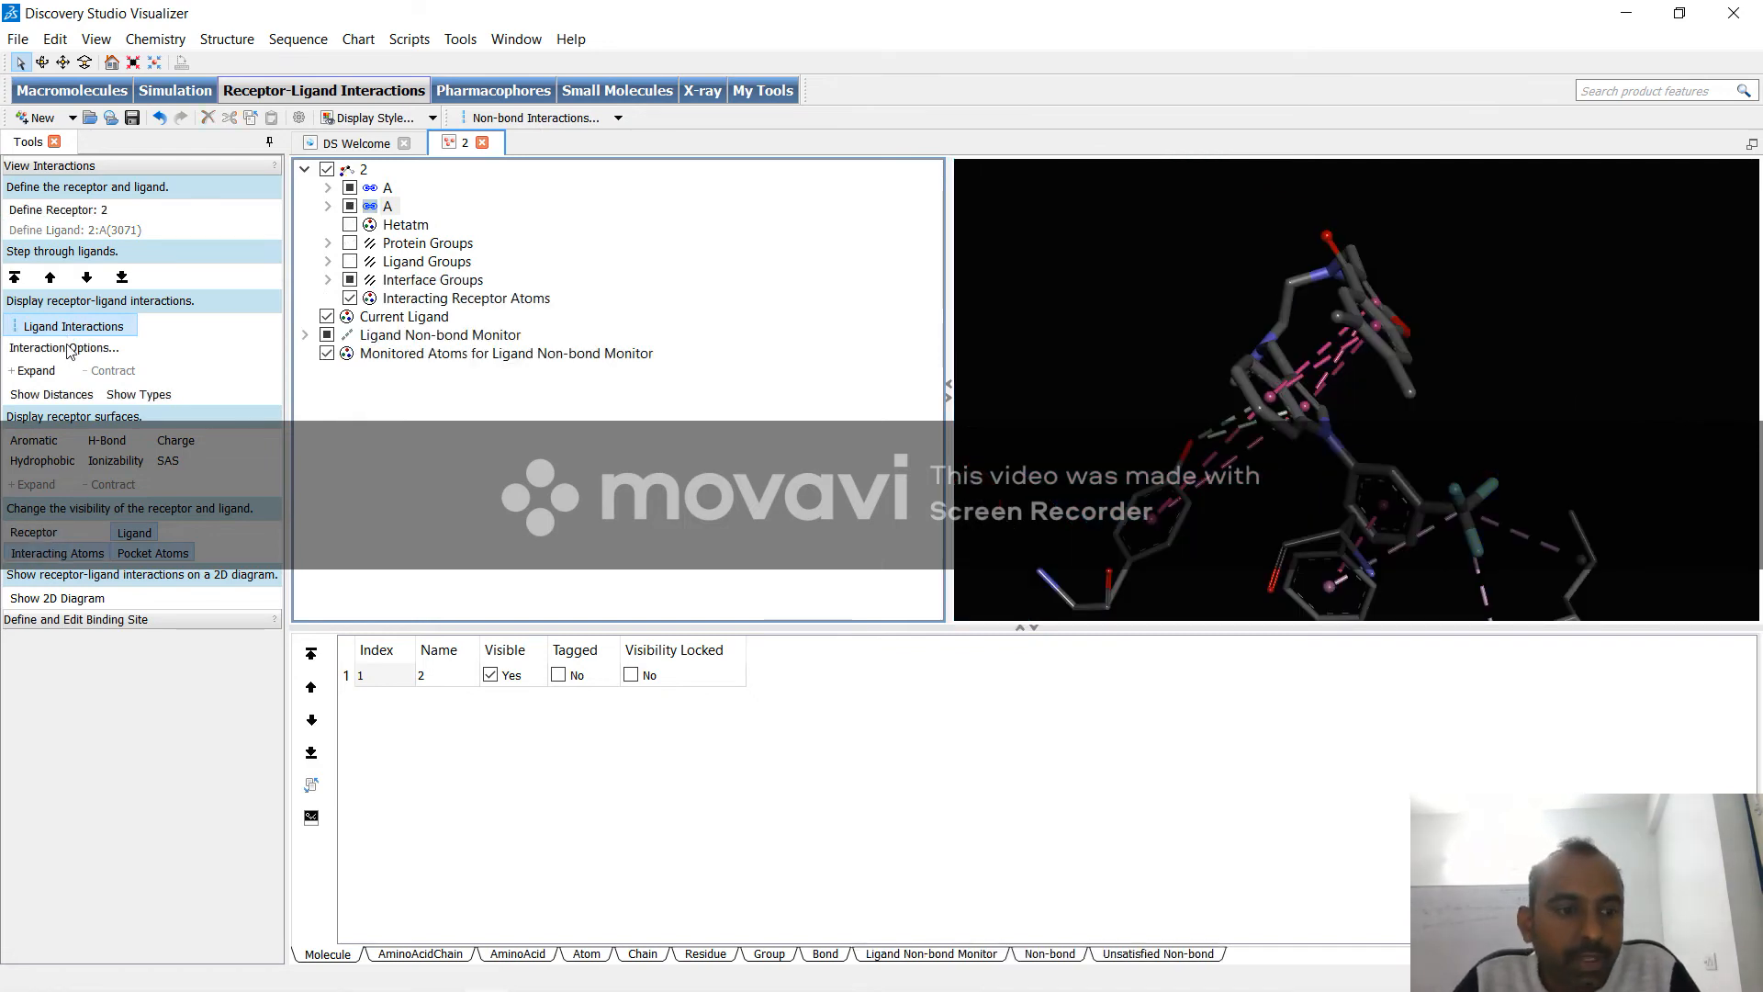
pyautogui.click(55, 599)
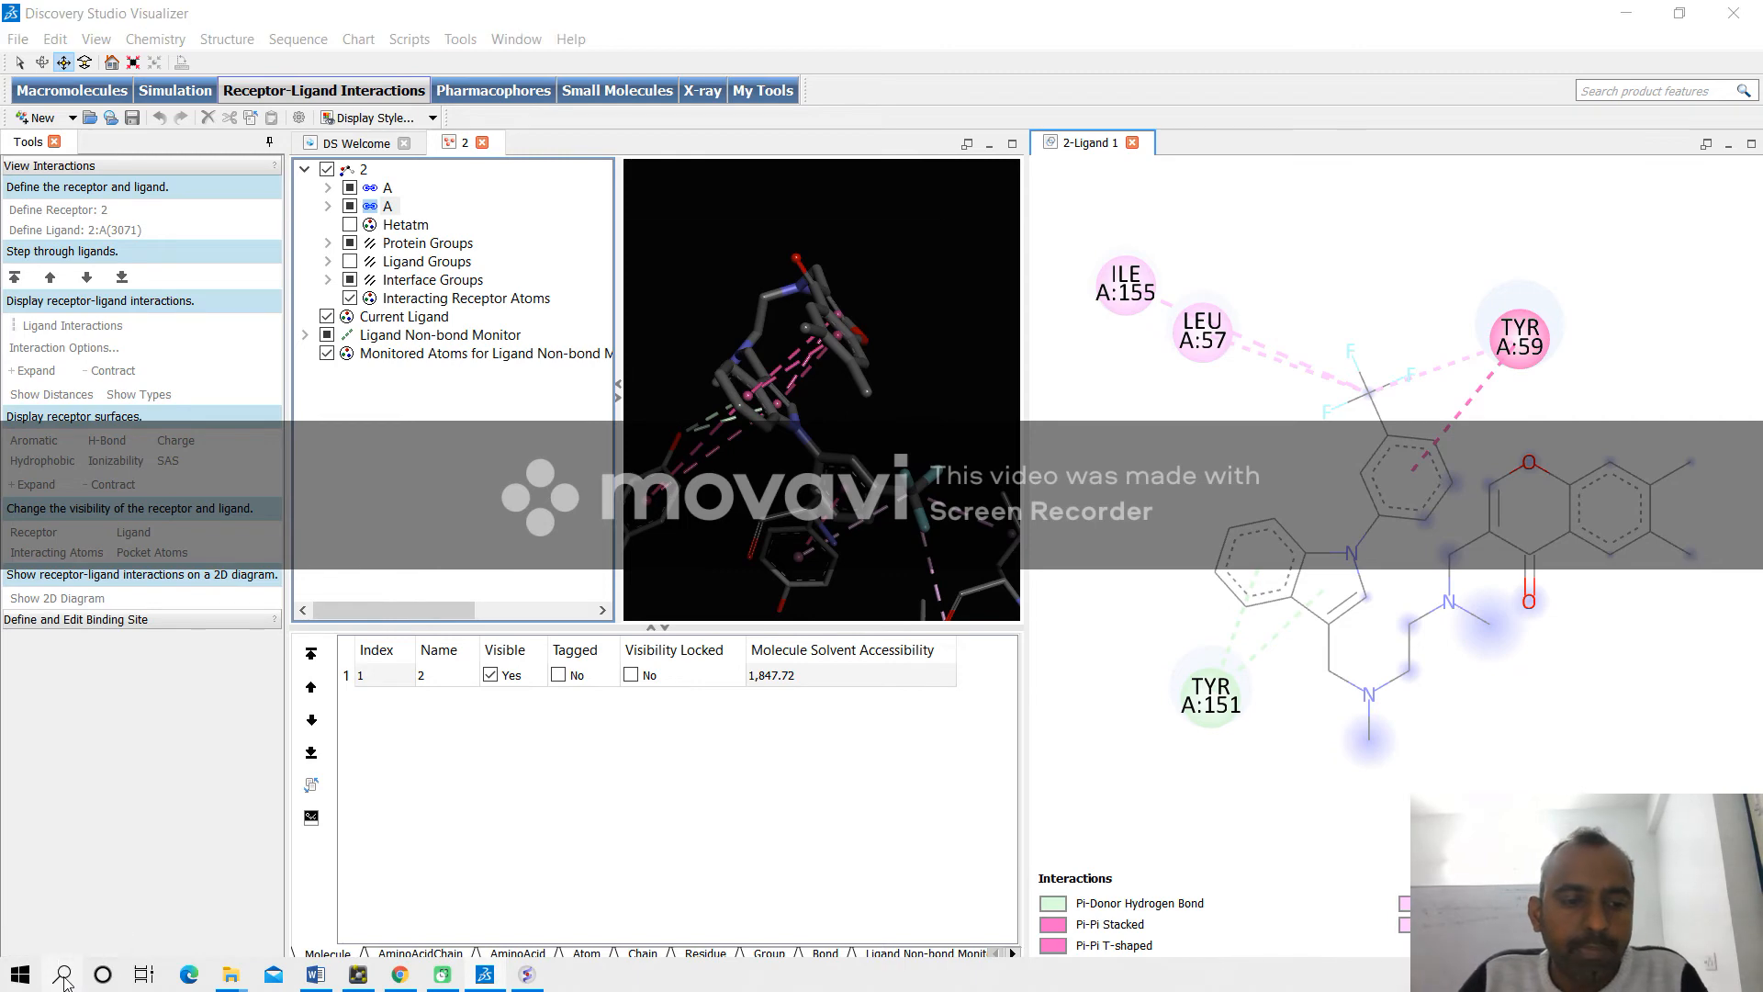
# Step: Search for and launch PyMOL, then dismiss its Activation dialog
pyautogui.click(63, 975)
pyautogui.write('py')
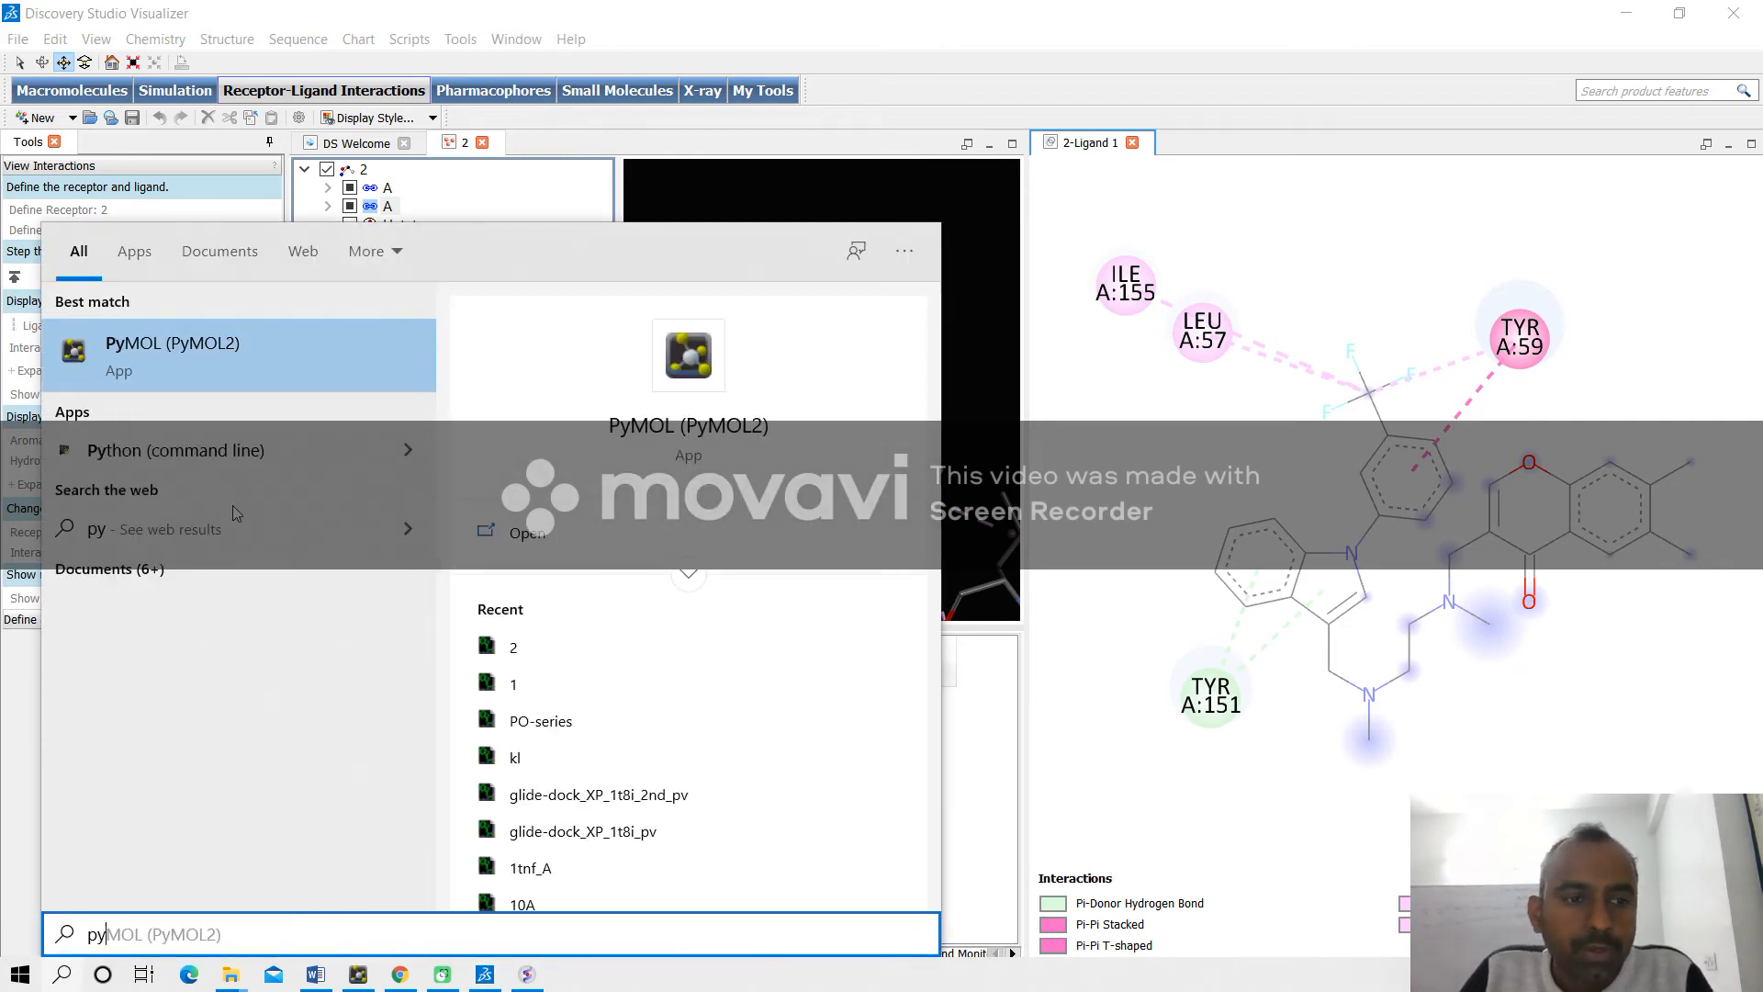
pyautogui.click(222, 350)
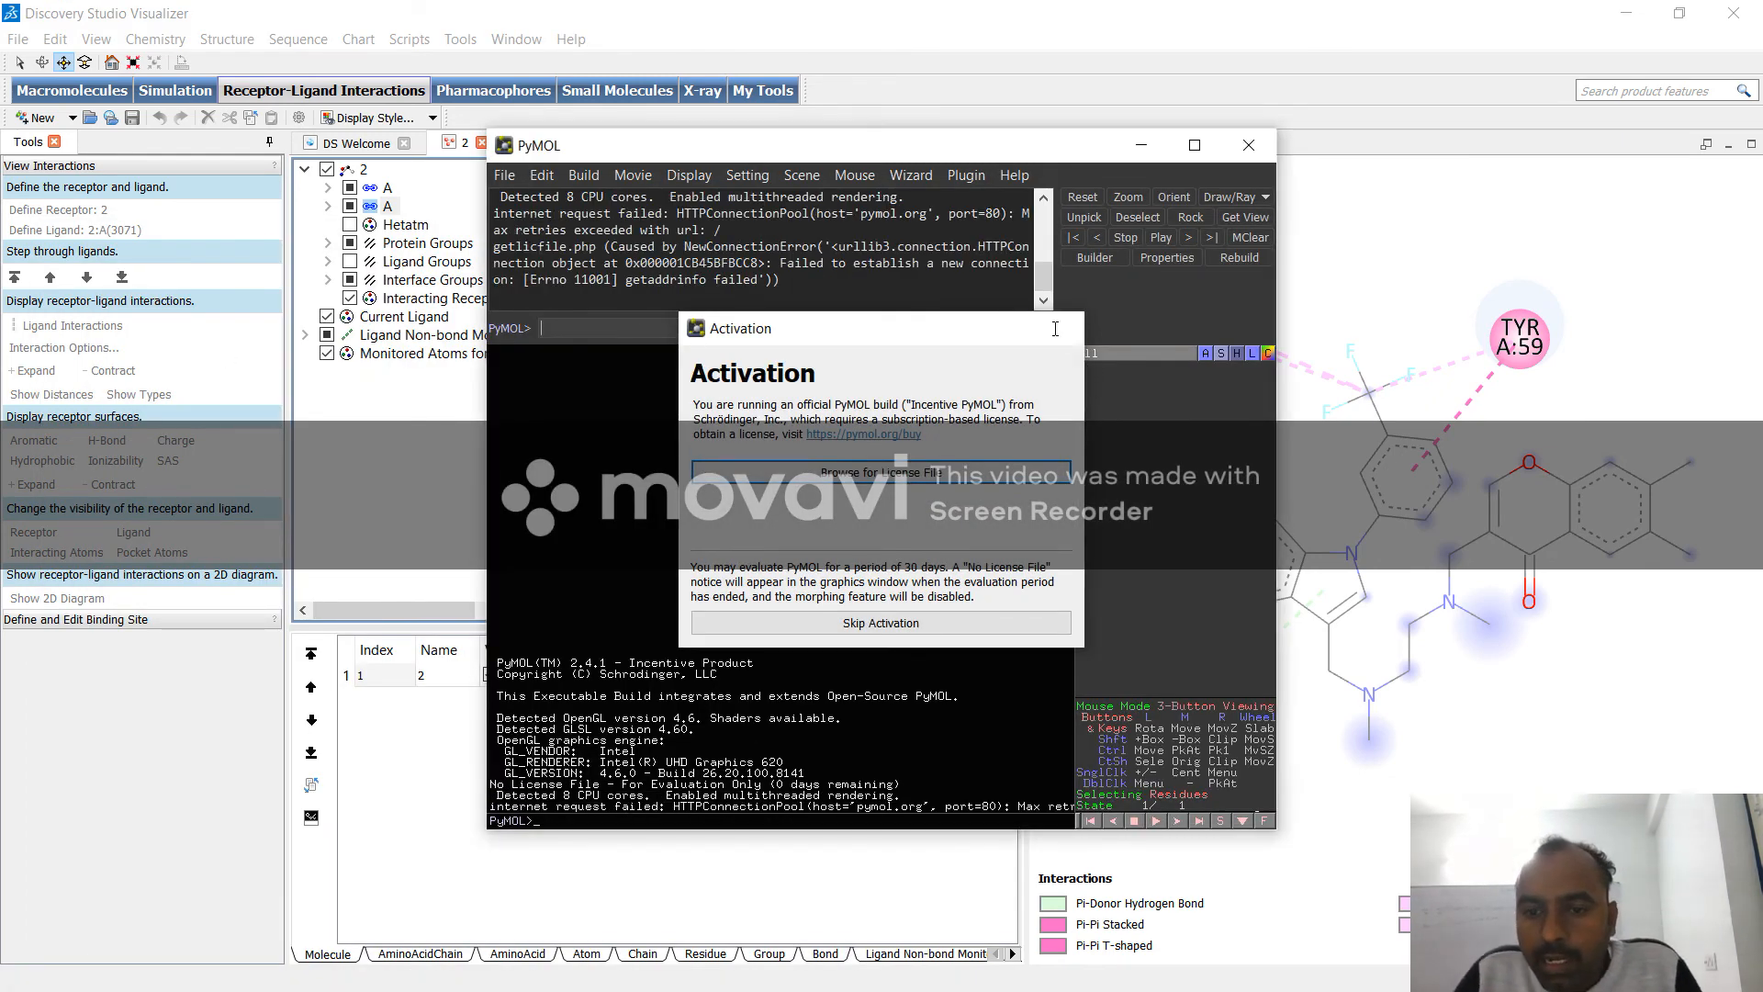
pyautogui.click(1056, 329)
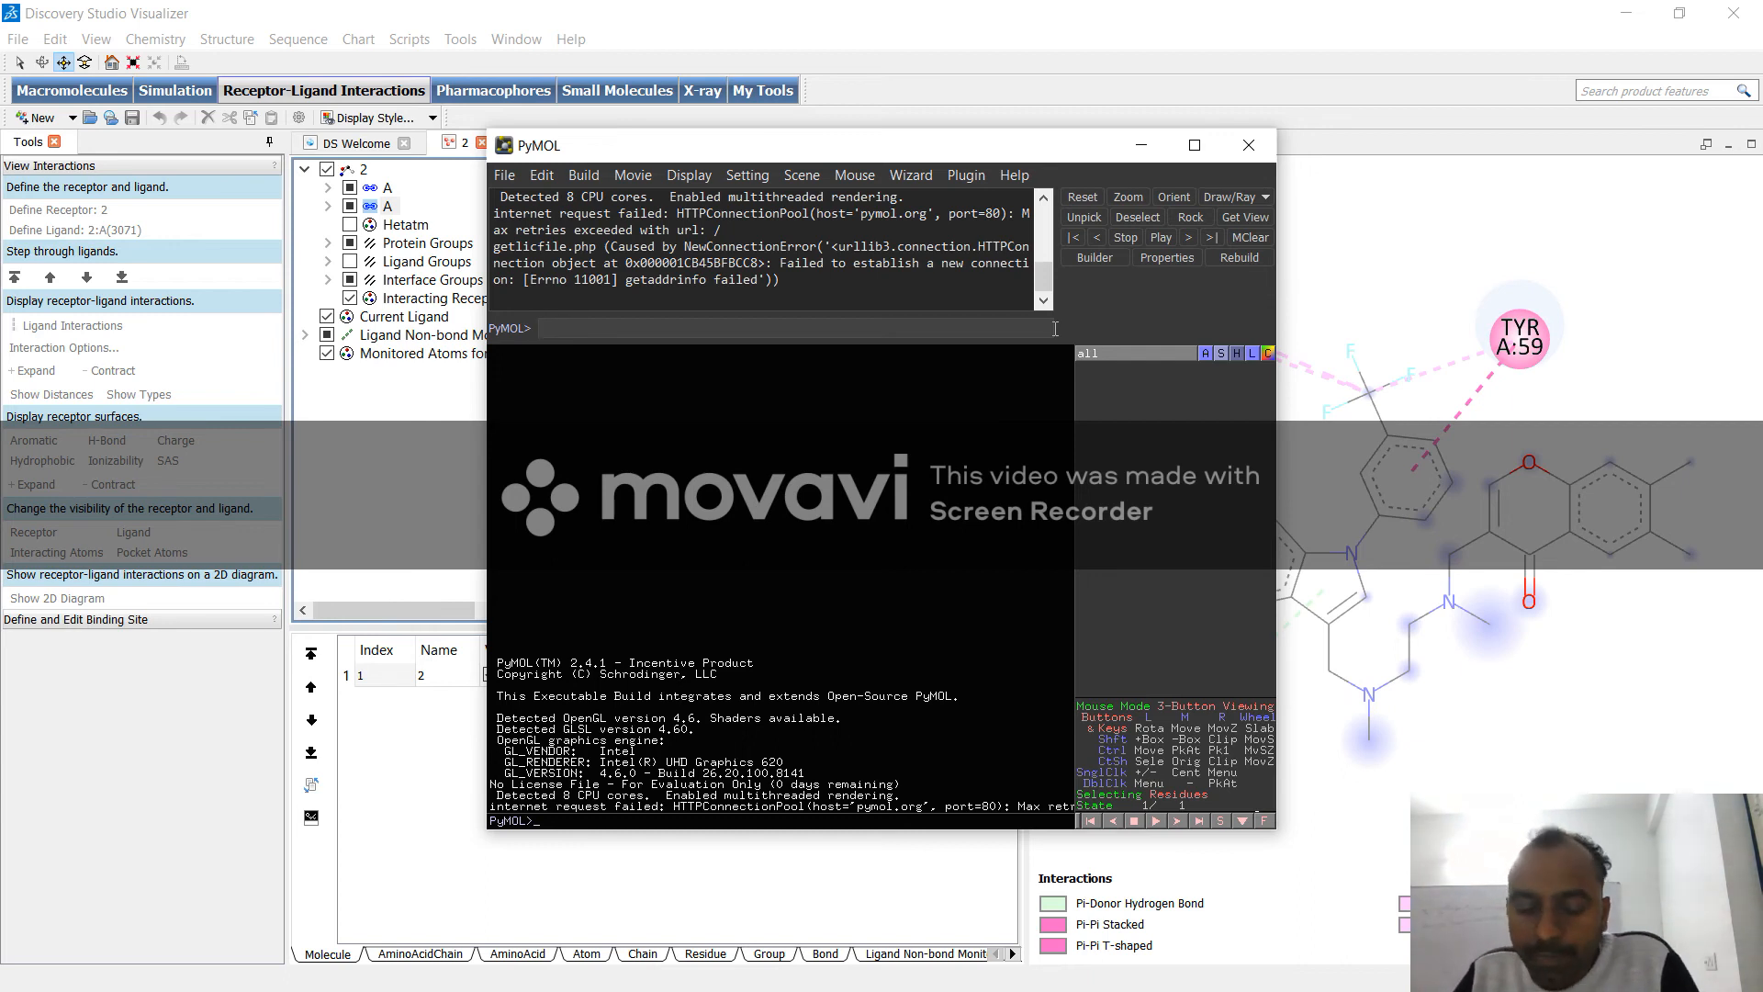
# Step: Open the ligand file Molecule.sd from the Desktop in PyMOL
pyautogui.click(504, 174)
pyautogui.click(536, 243)
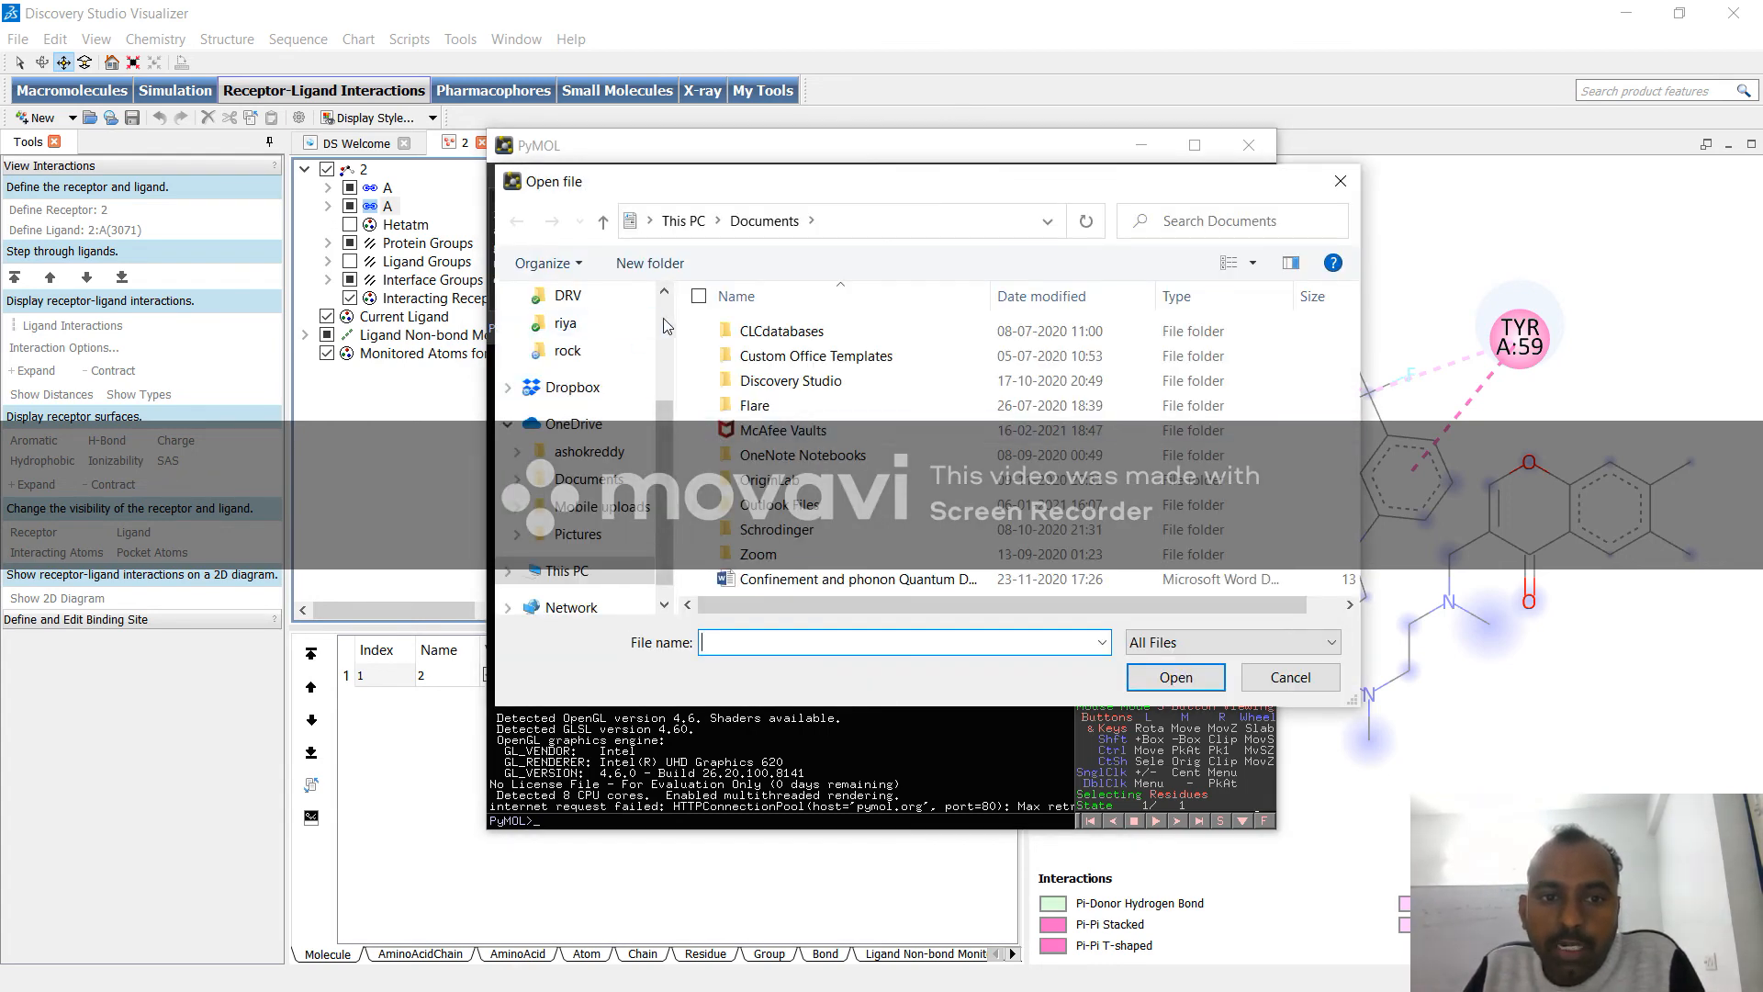
pyautogui.scroll(3, 587, 385)
pyautogui.click(580, 341)
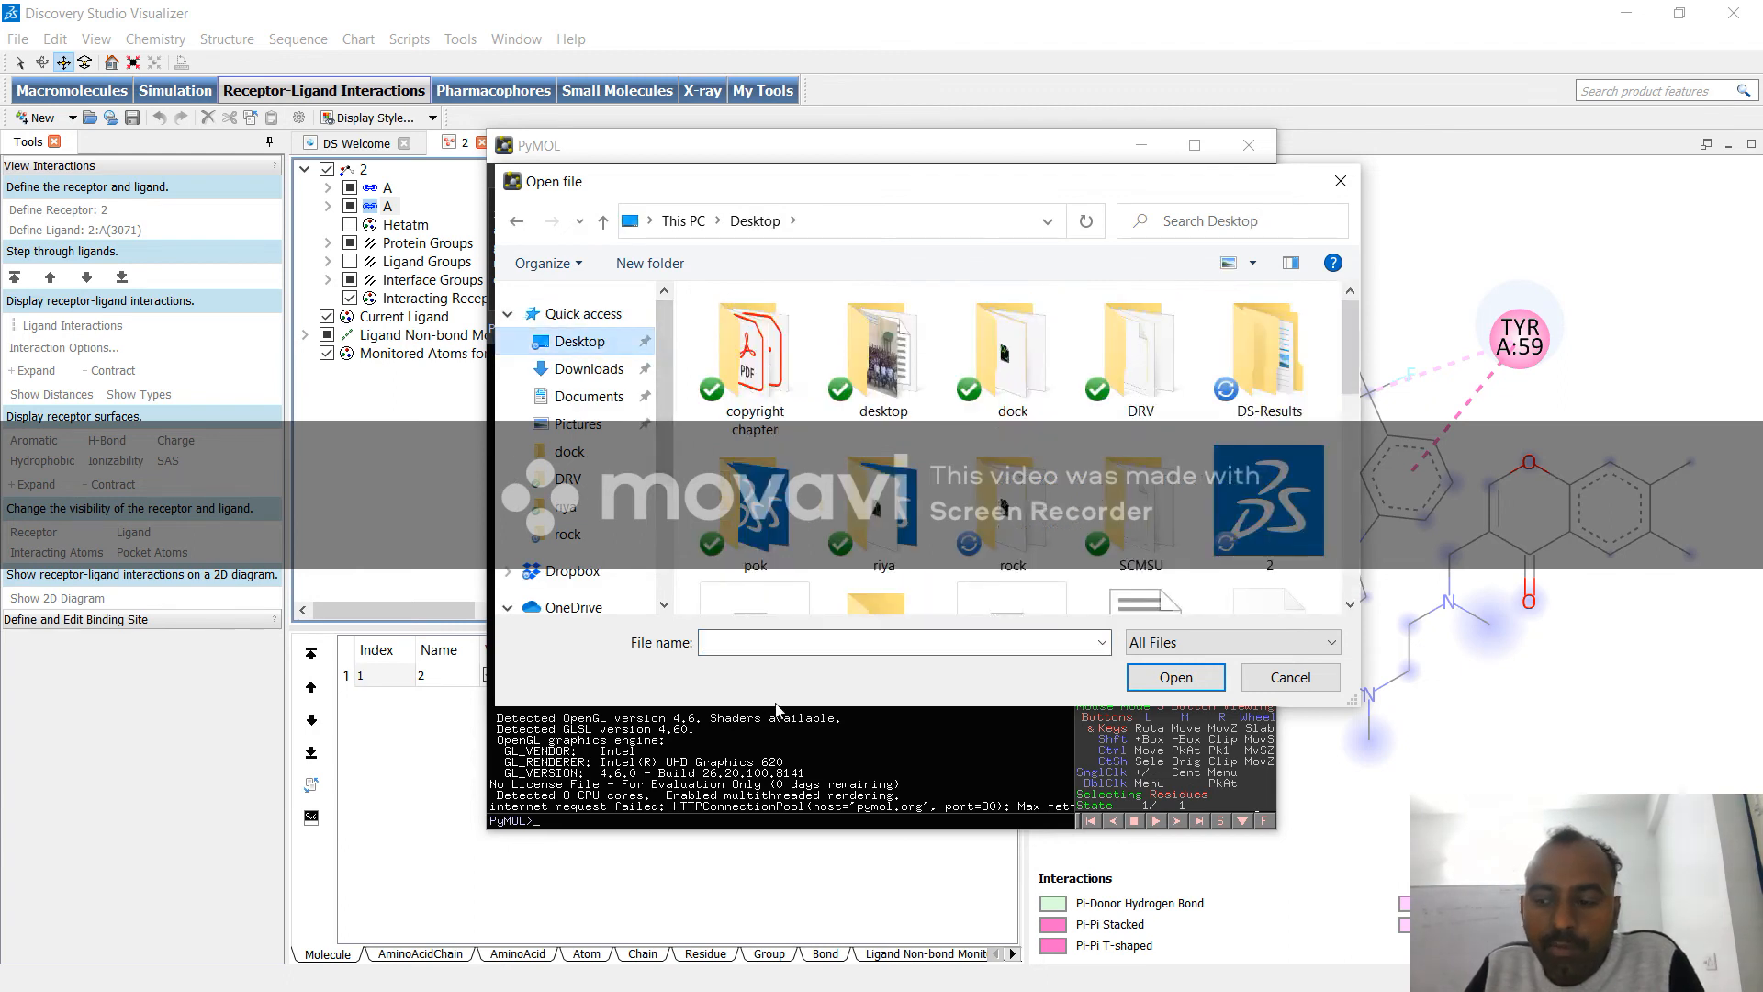
pyautogui.write('mo')
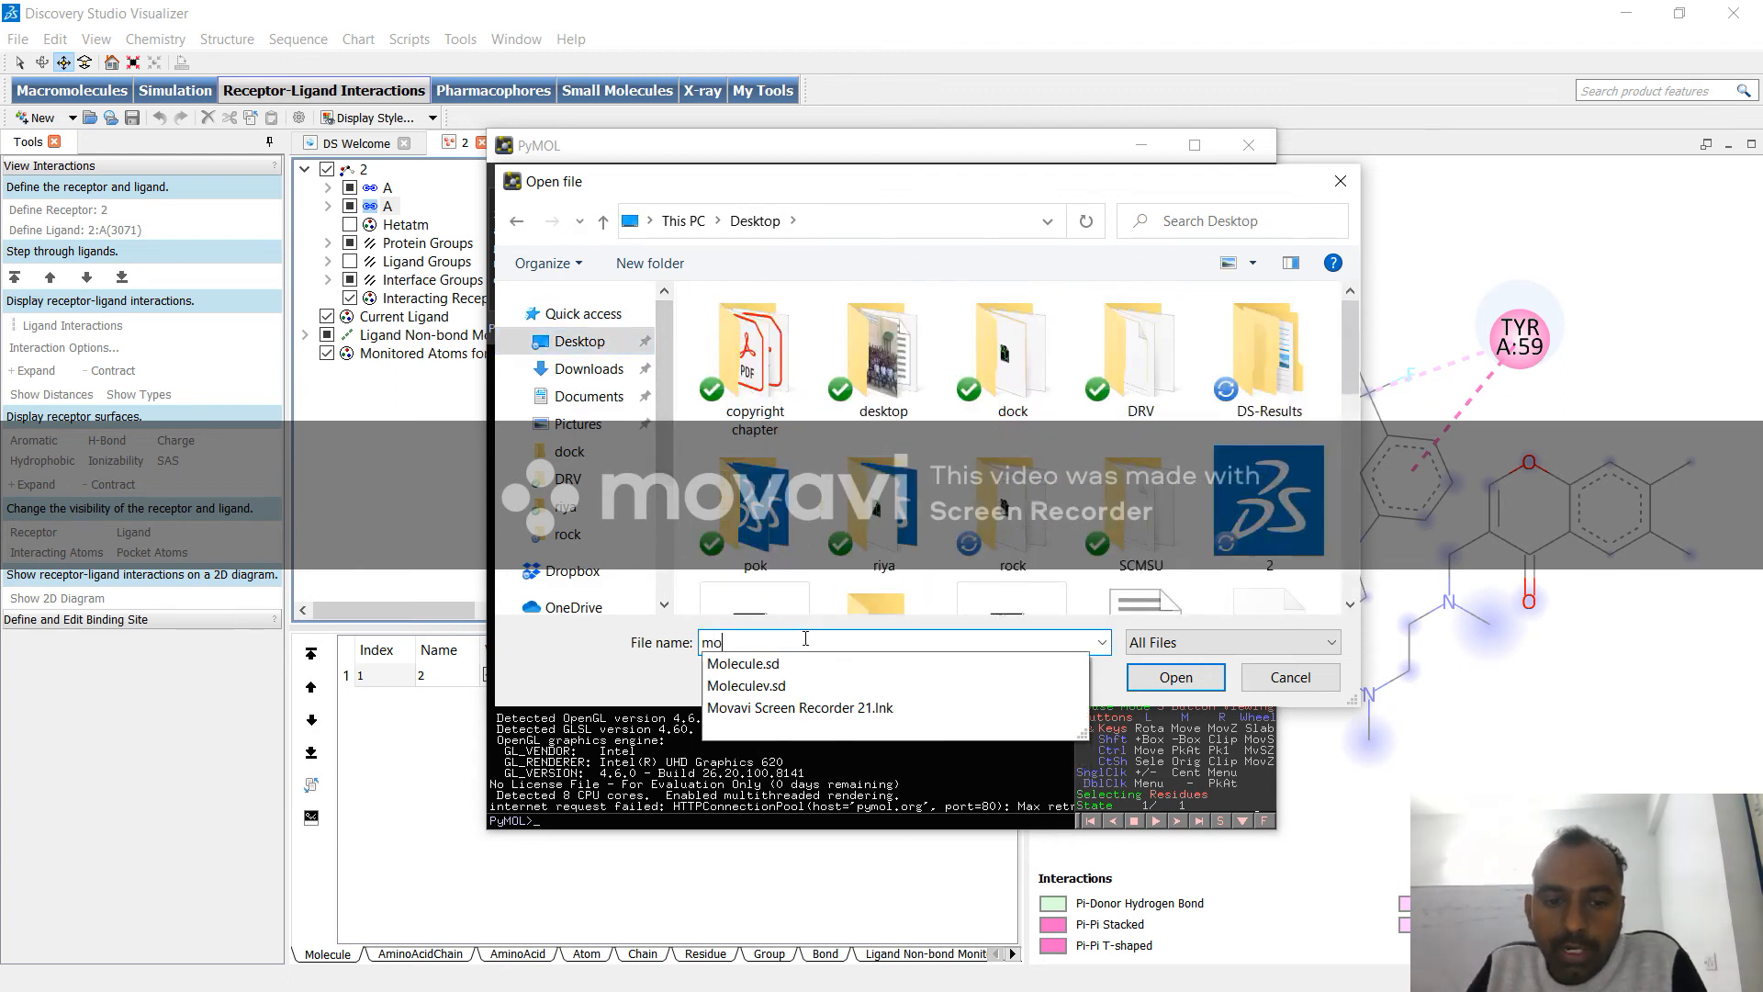
pyautogui.press('Down')
pyautogui.press('Return')
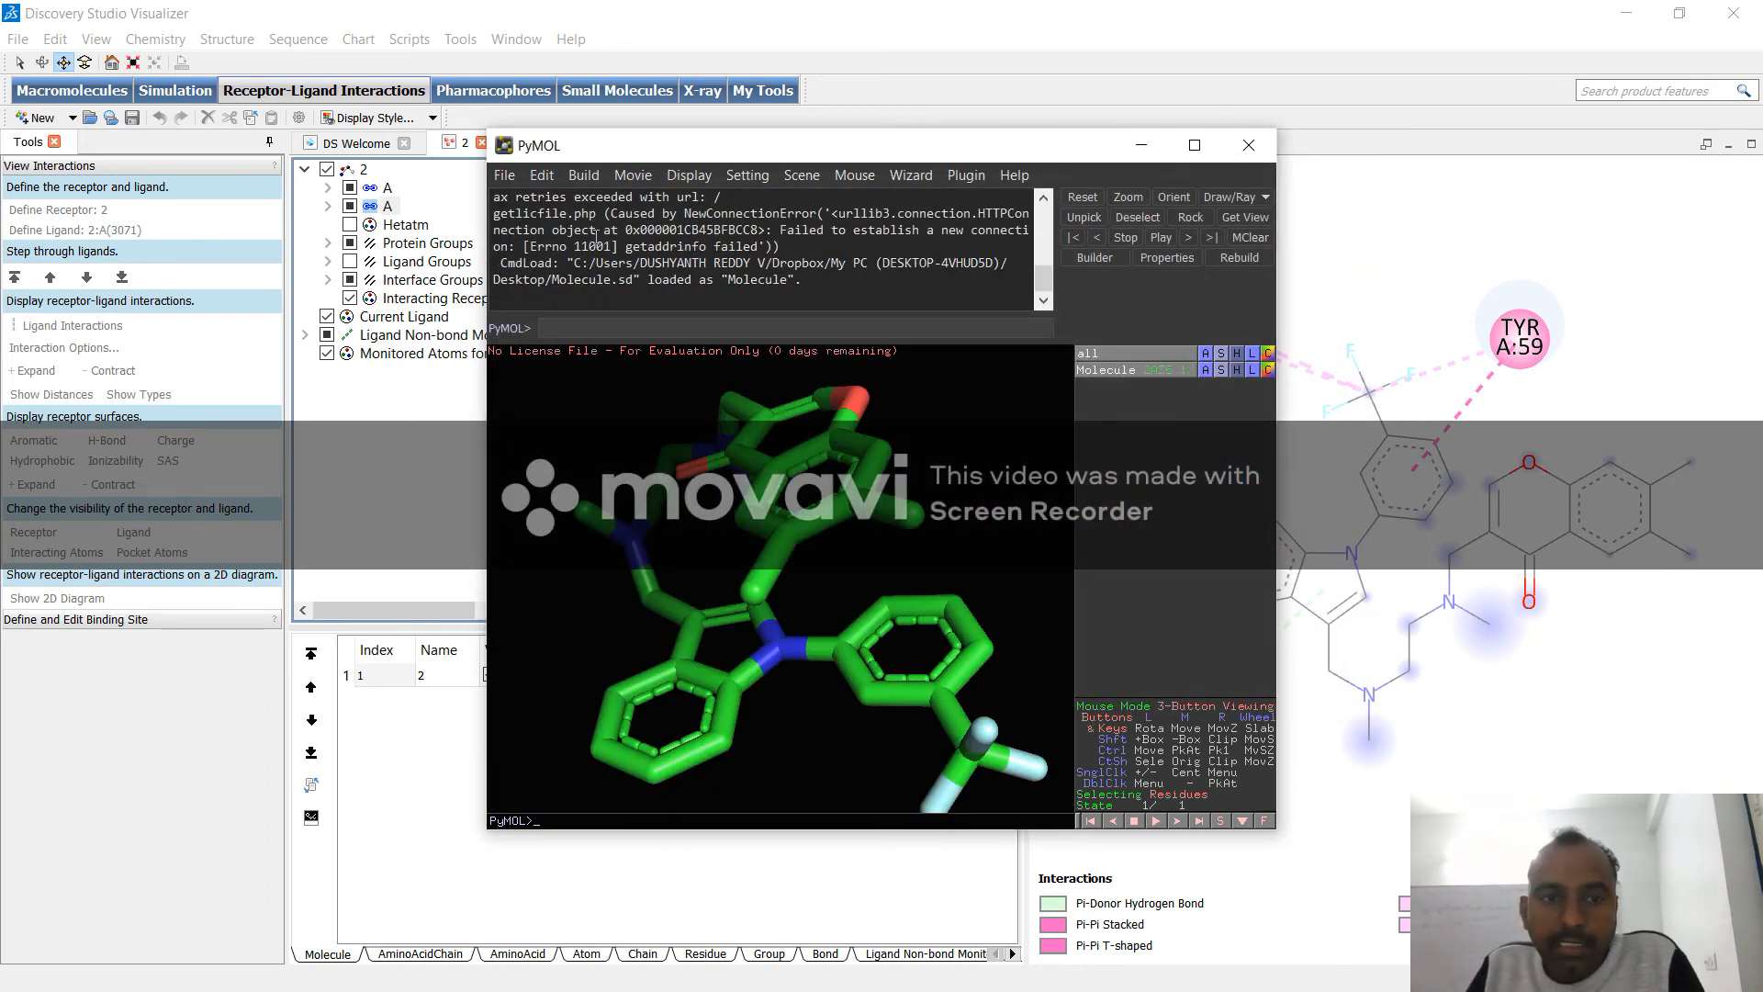
# Step: Load the second ligand file, Moleculev.sd, from the Desktop into the same session
pyautogui.click(504, 175)
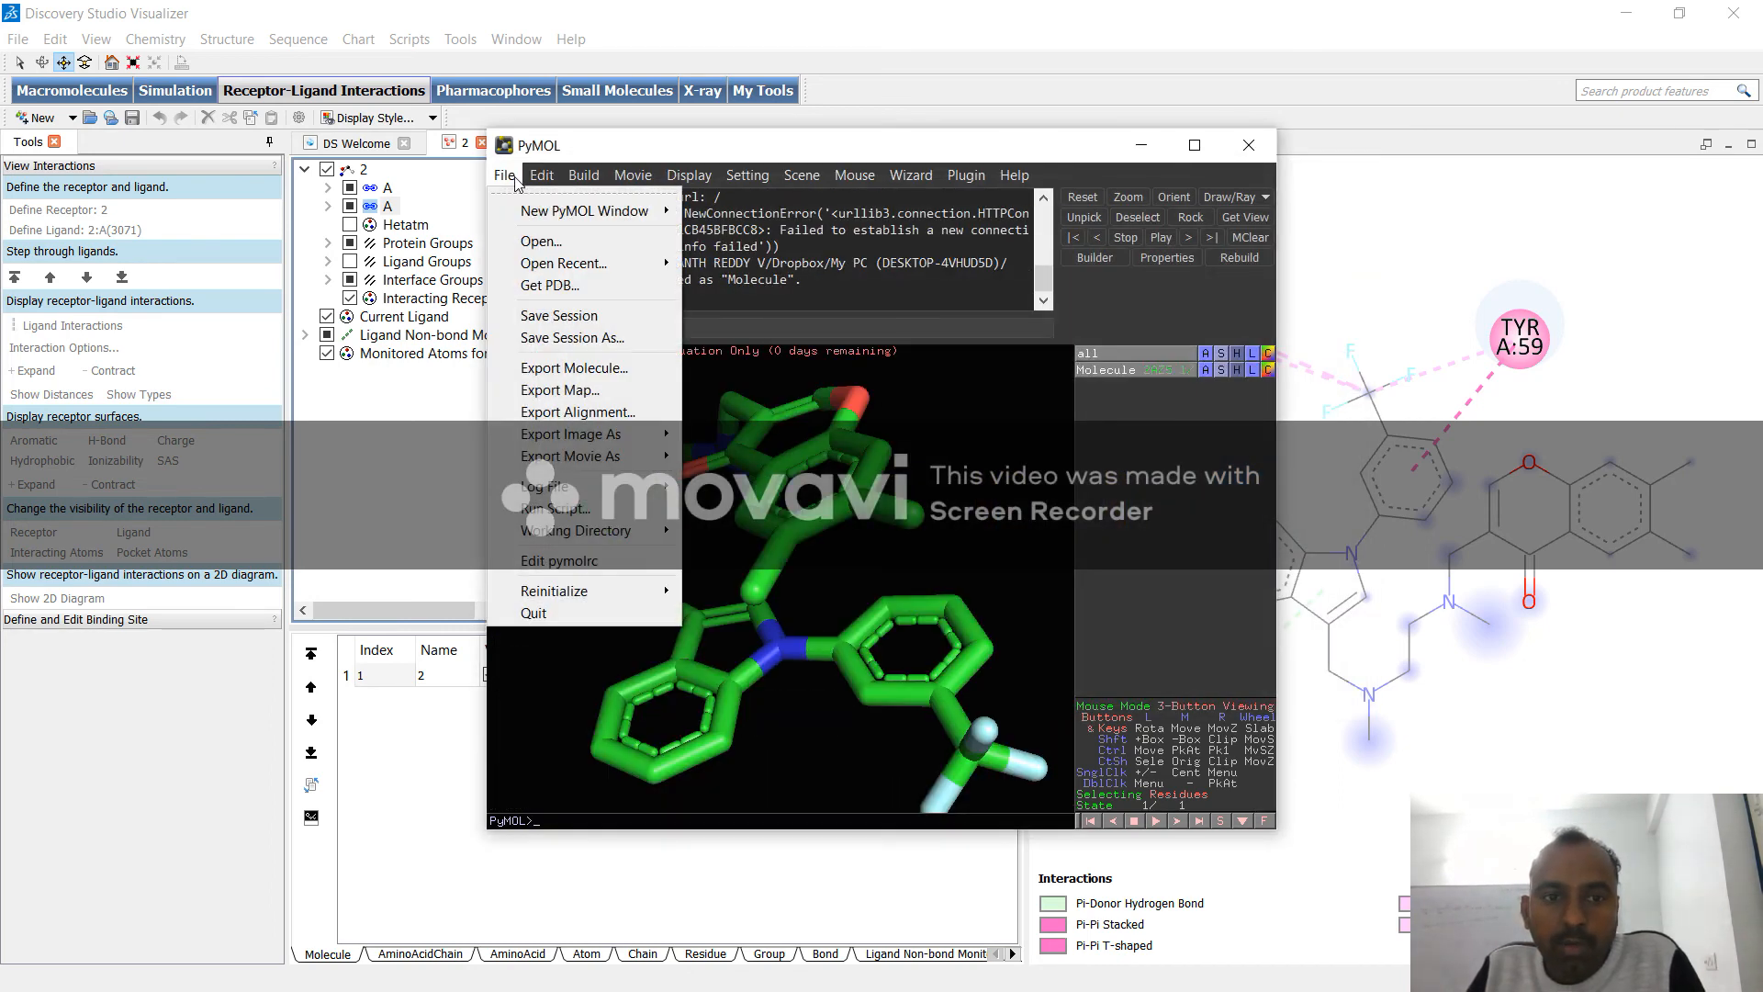
pyautogui.click(541, 244)
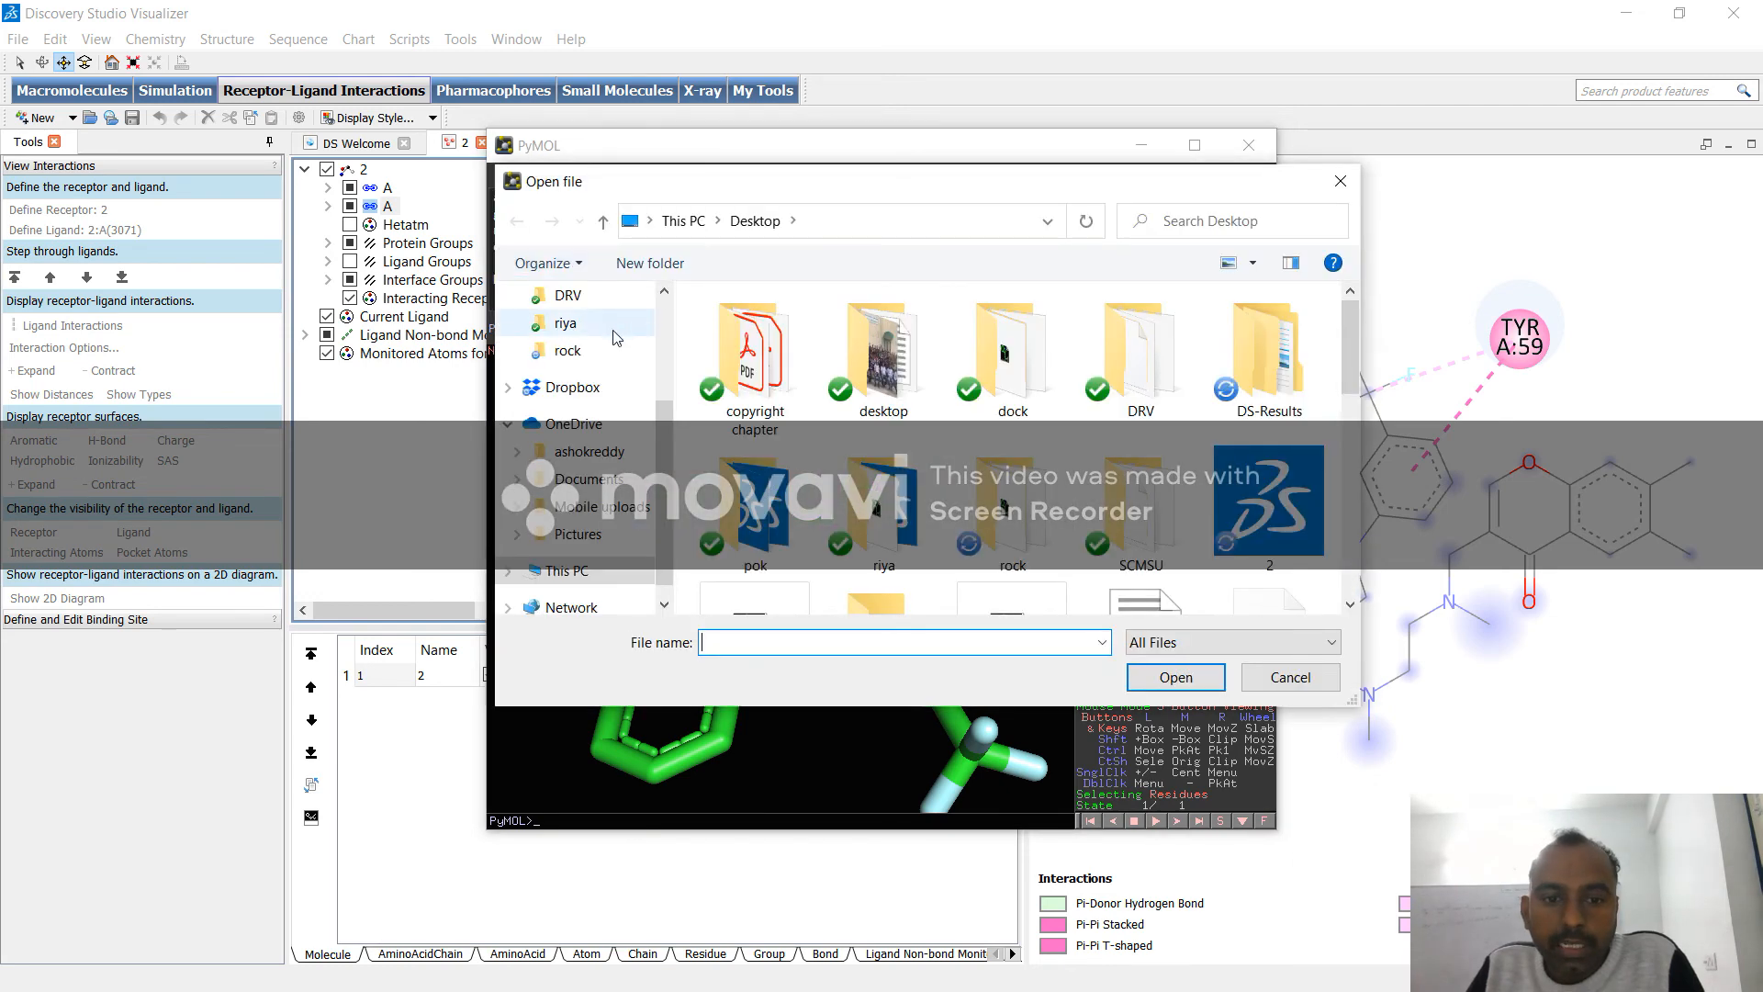
pyautogui.scroll(4, 605, 320)
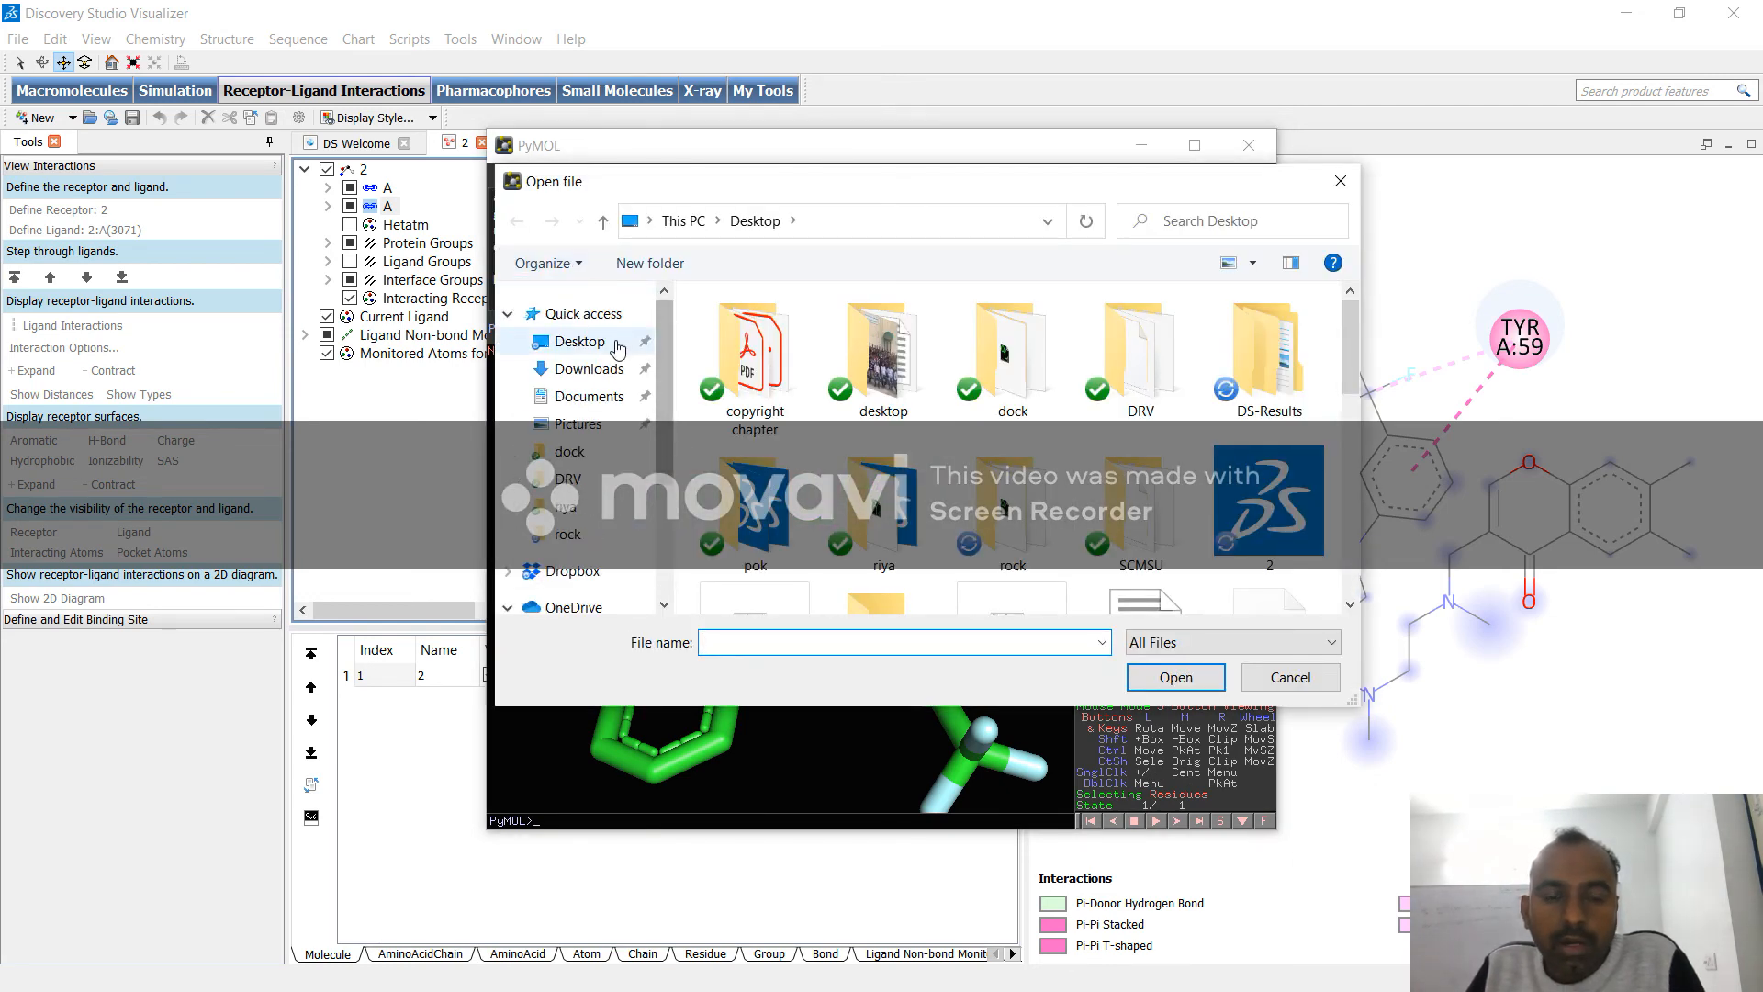
pyautogui.click(615, 346)
pyautogui.click(775, 642)
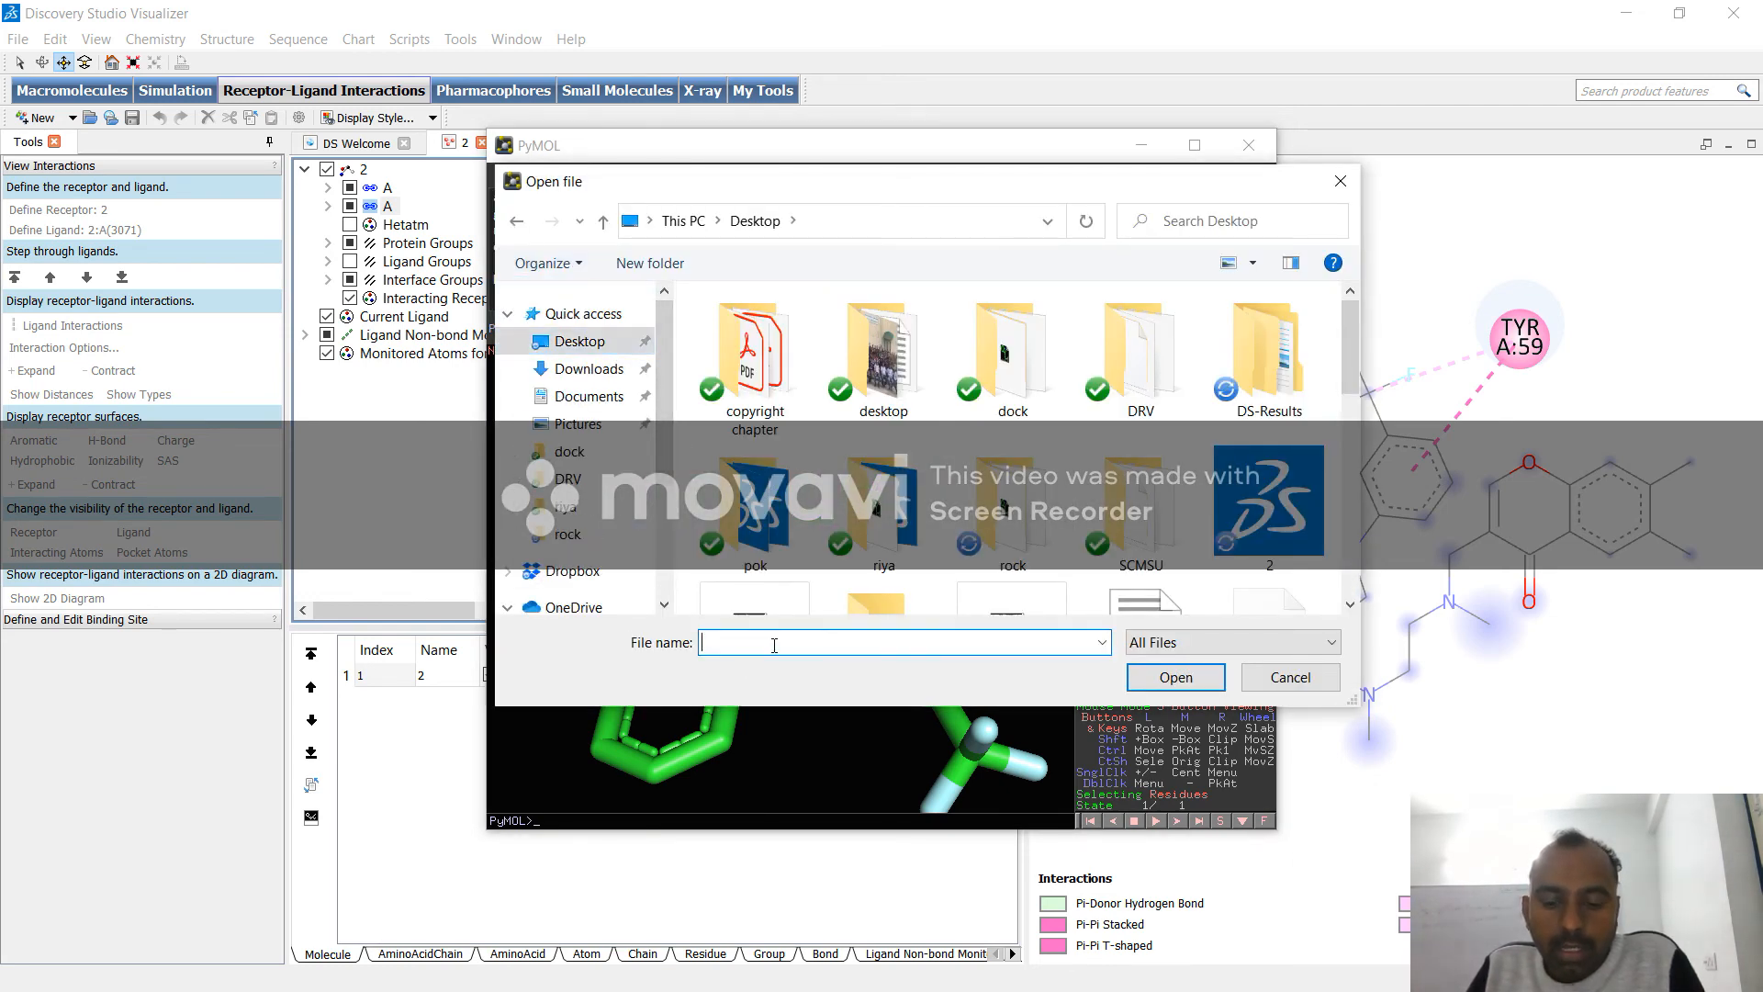
pyautogui.write('m')
pyautogui.press('Down')
pyautogui.press('Down')
pyautogui.press('Down')
pyautogui.press('Down')
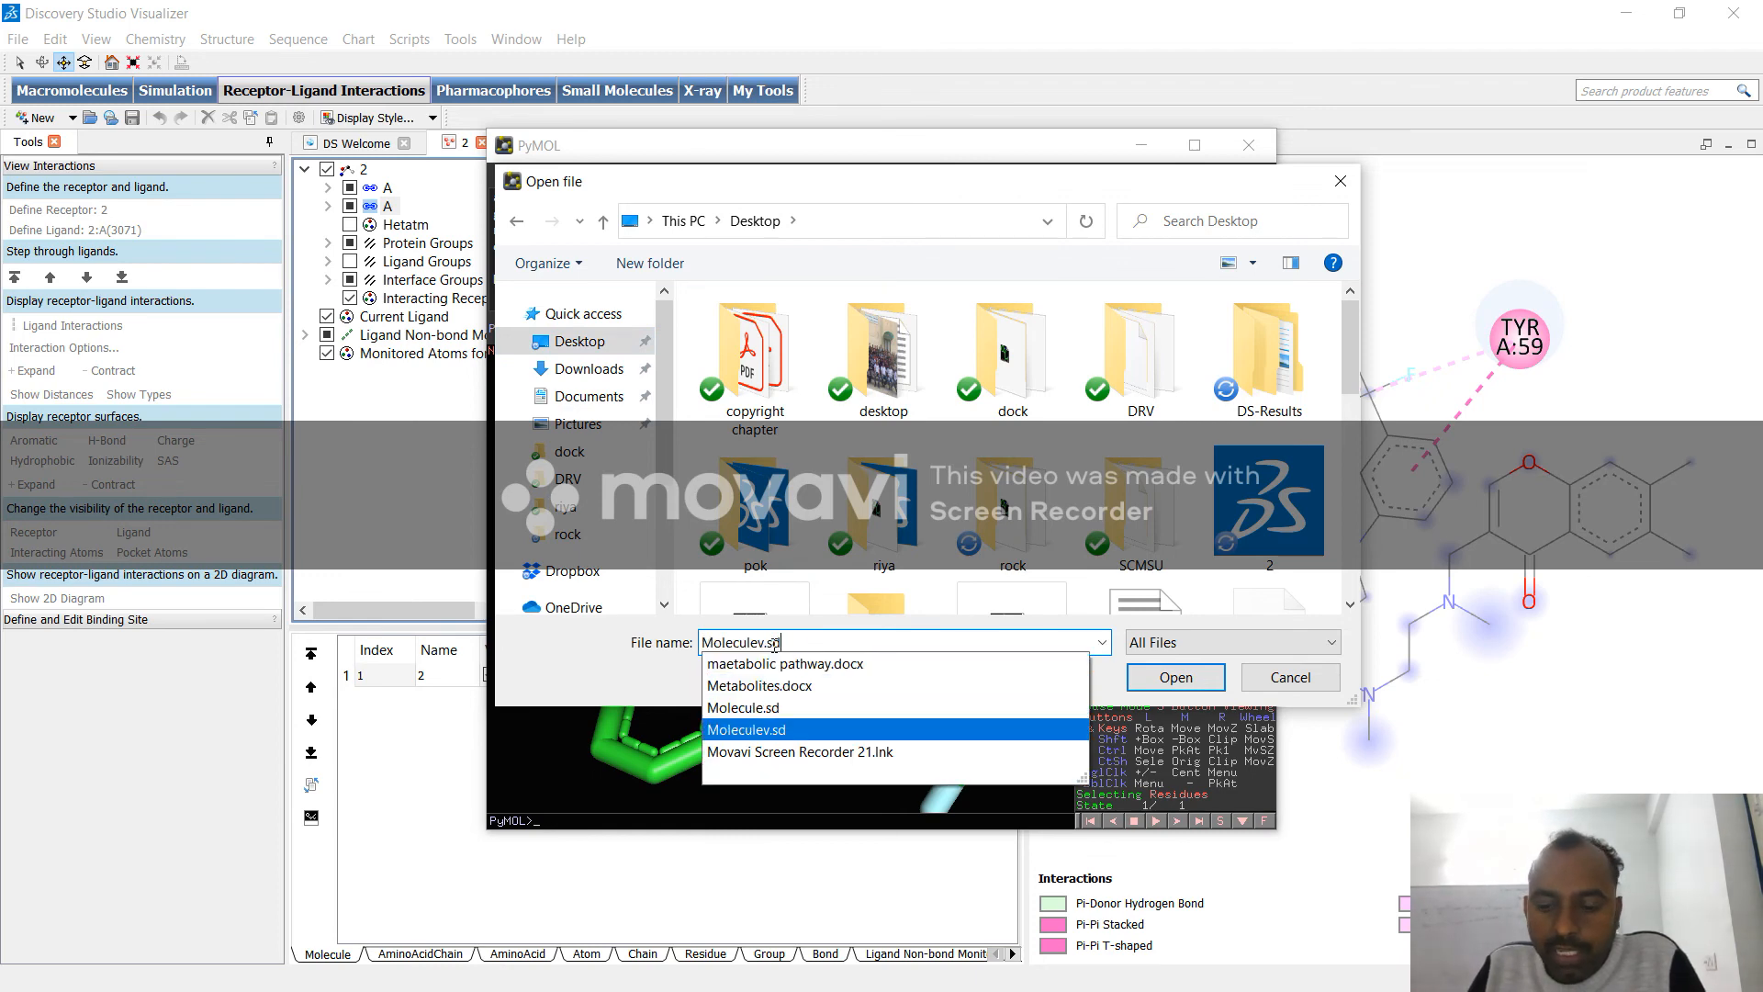
pyautogui.press('Return')
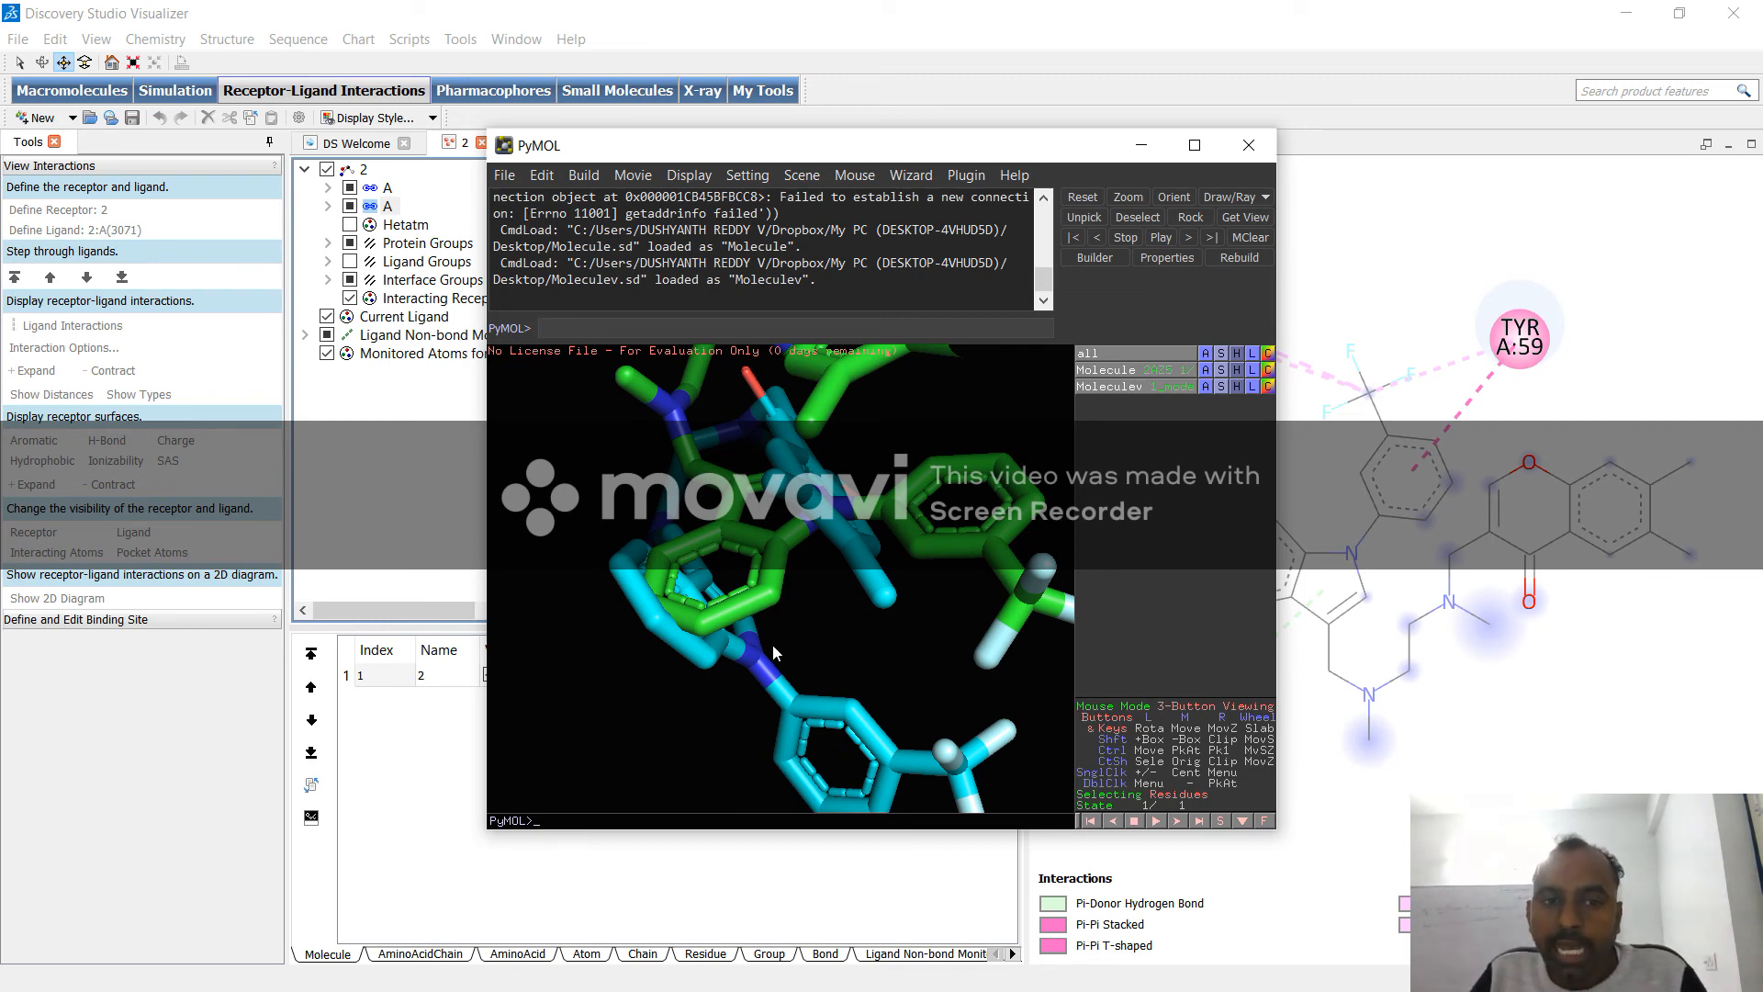
# Step: Superimpose the two loaded ligands by running the command "align molecule,moleculev"
pyautogui.write('al')
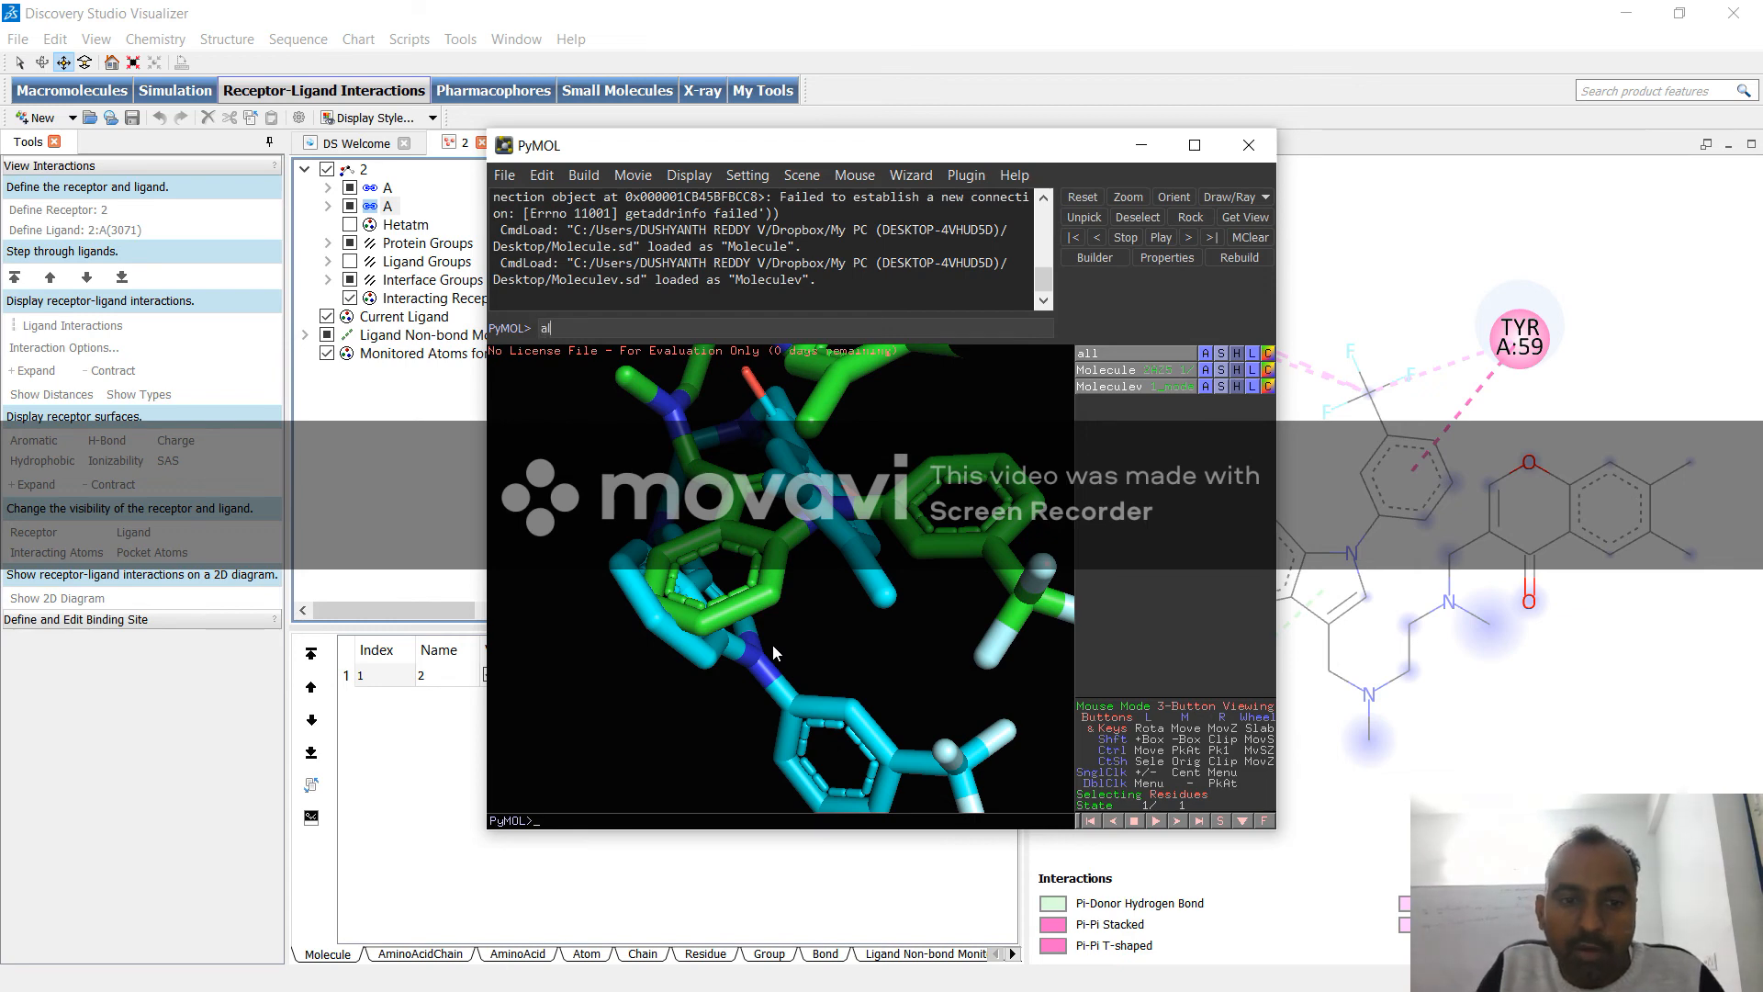
pyautogui.write('ign')
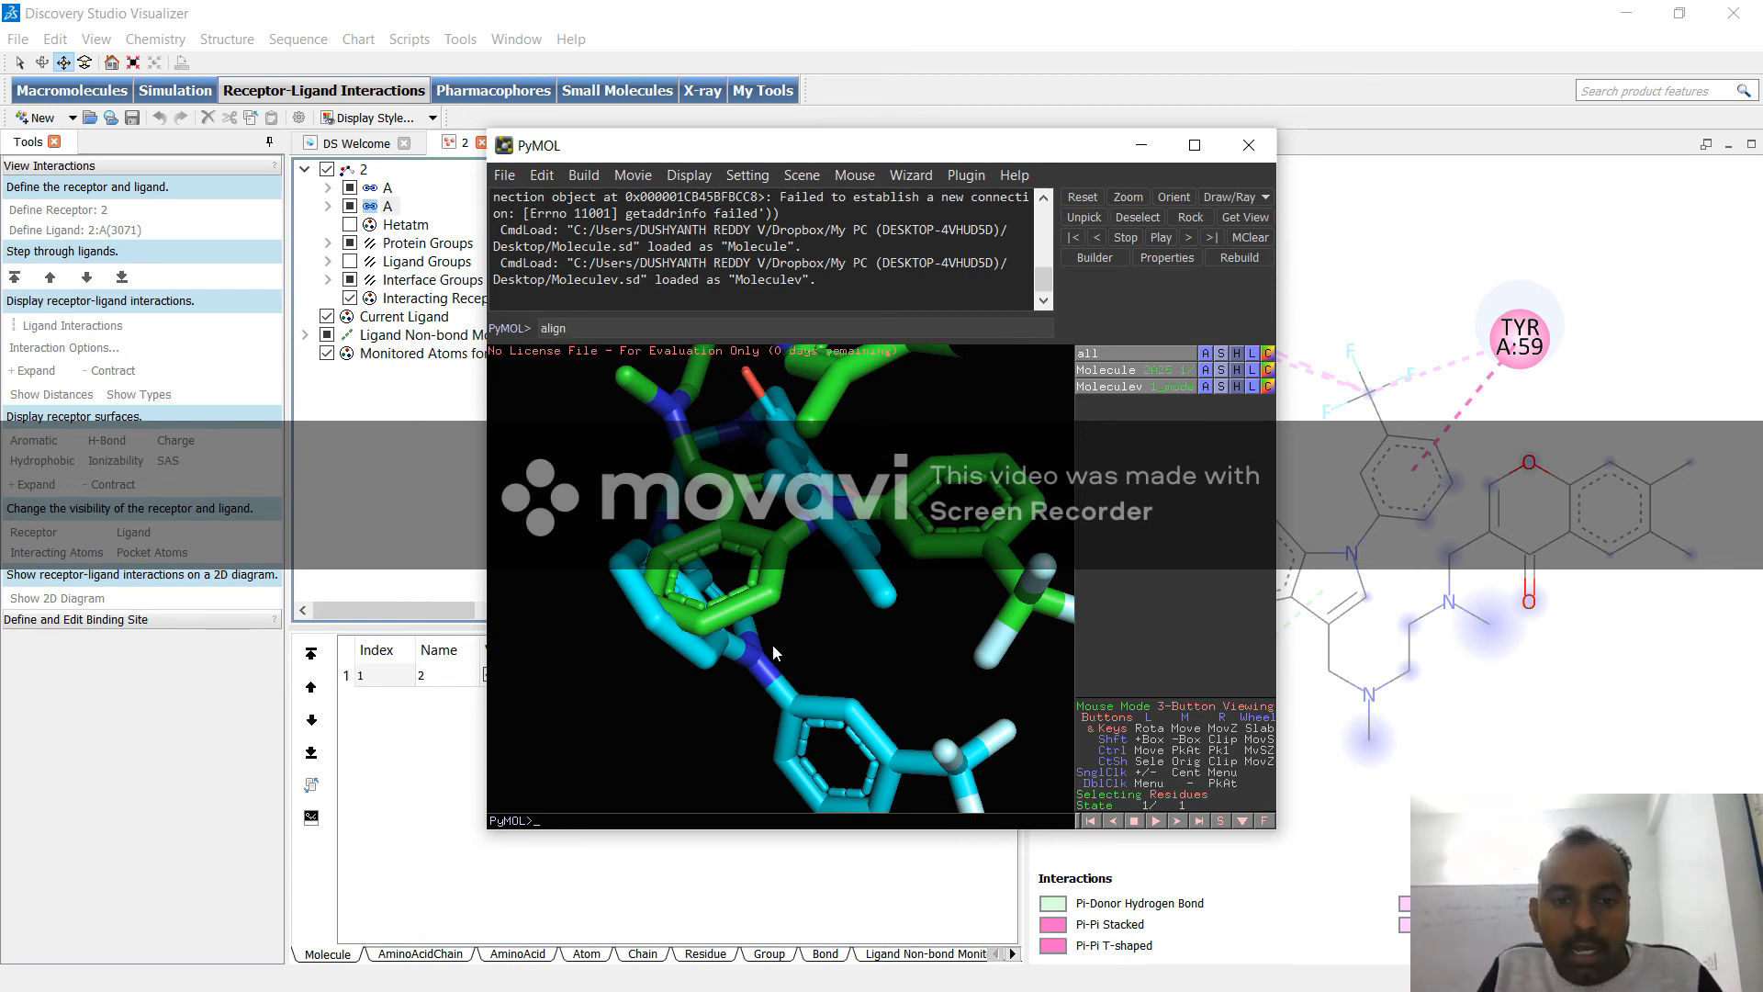
pyautogui.write(' molecule')
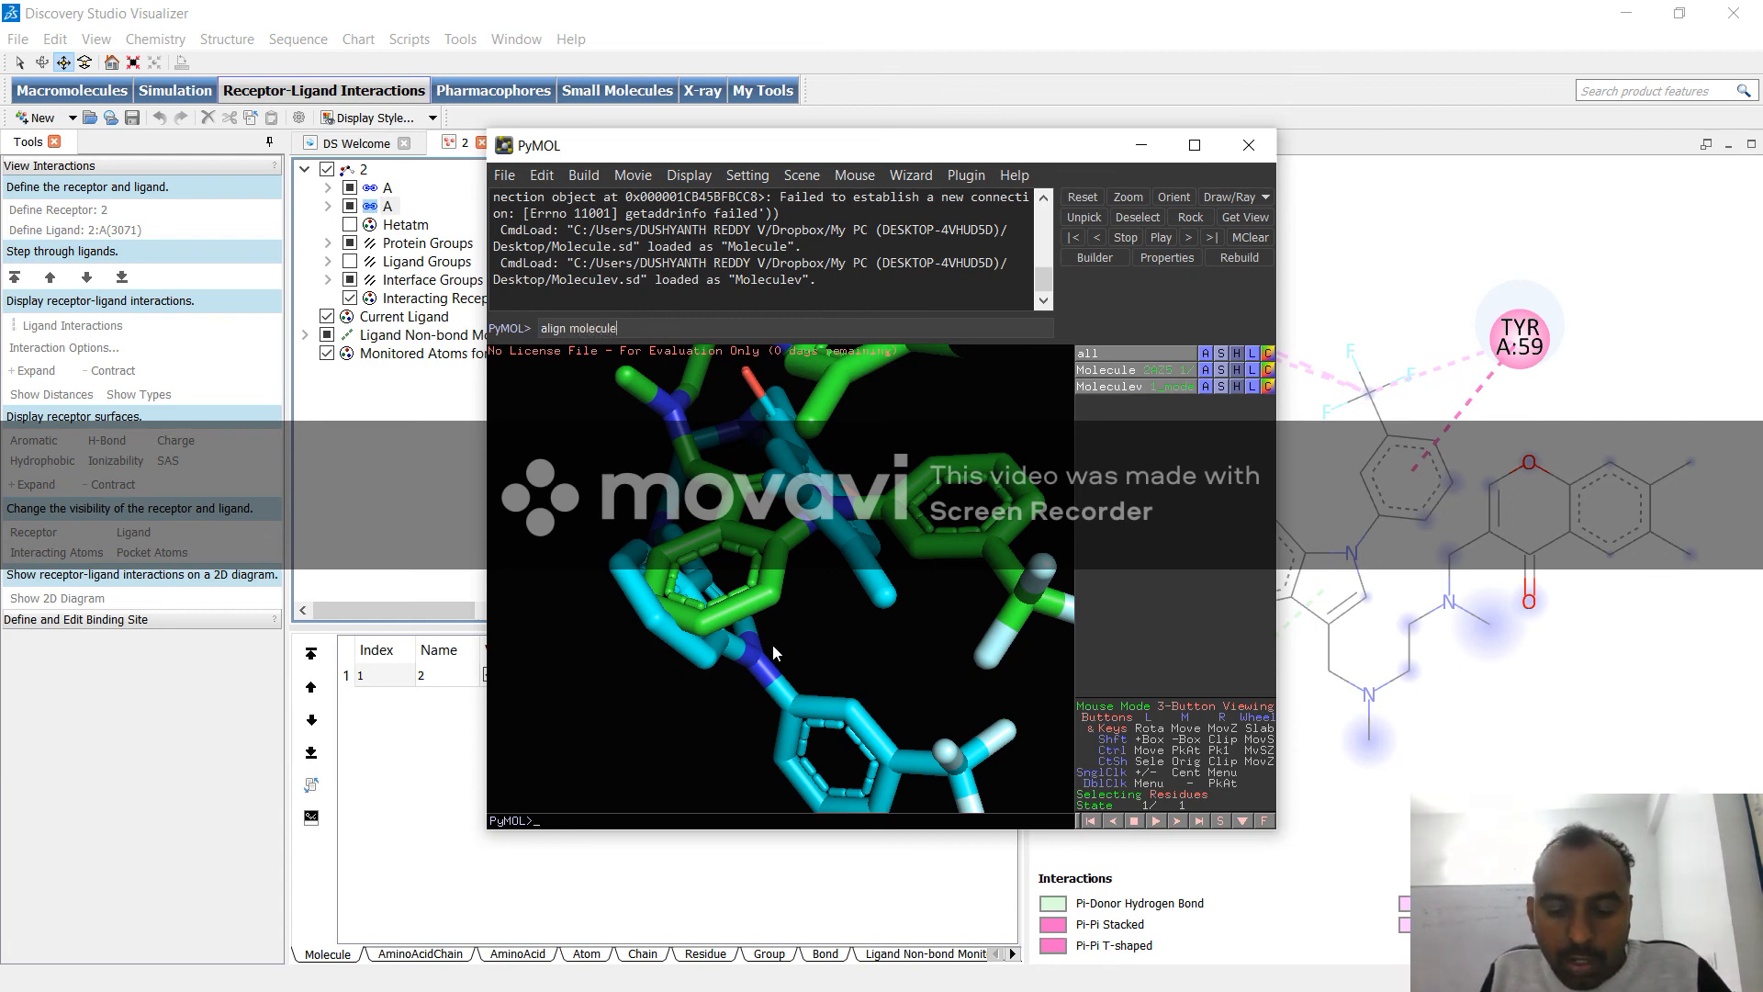
pyautogui.write(',mole')
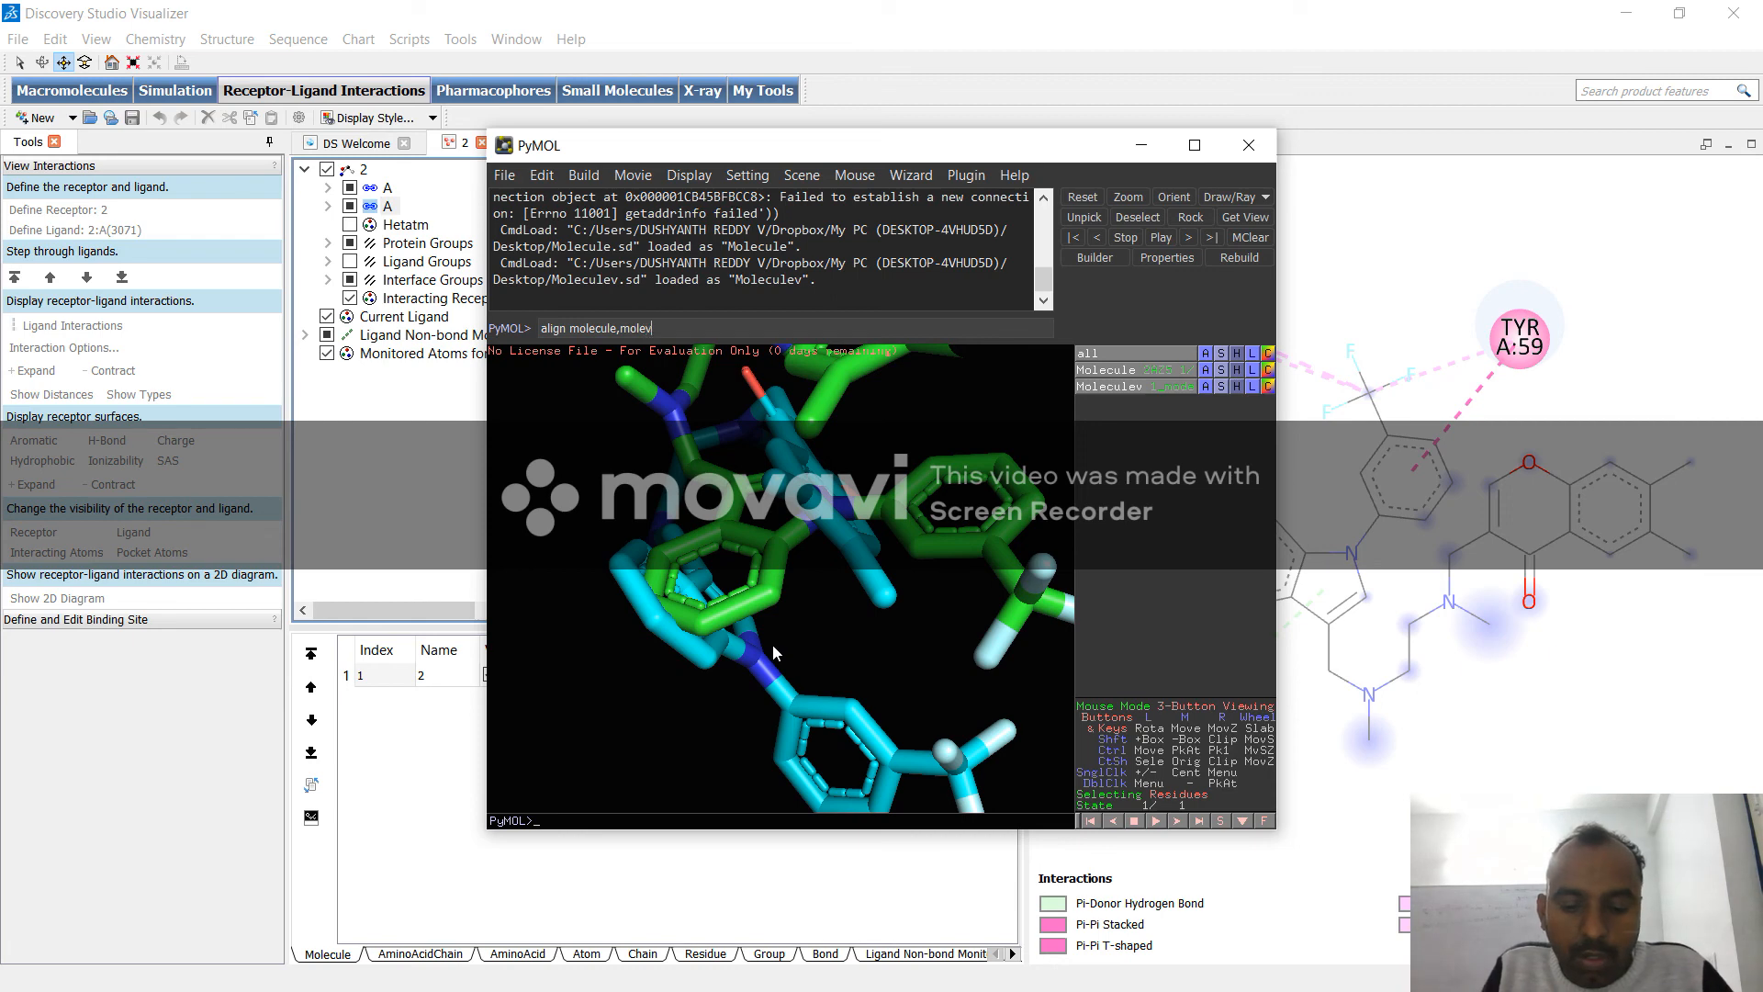
pyautogui.write('cule')
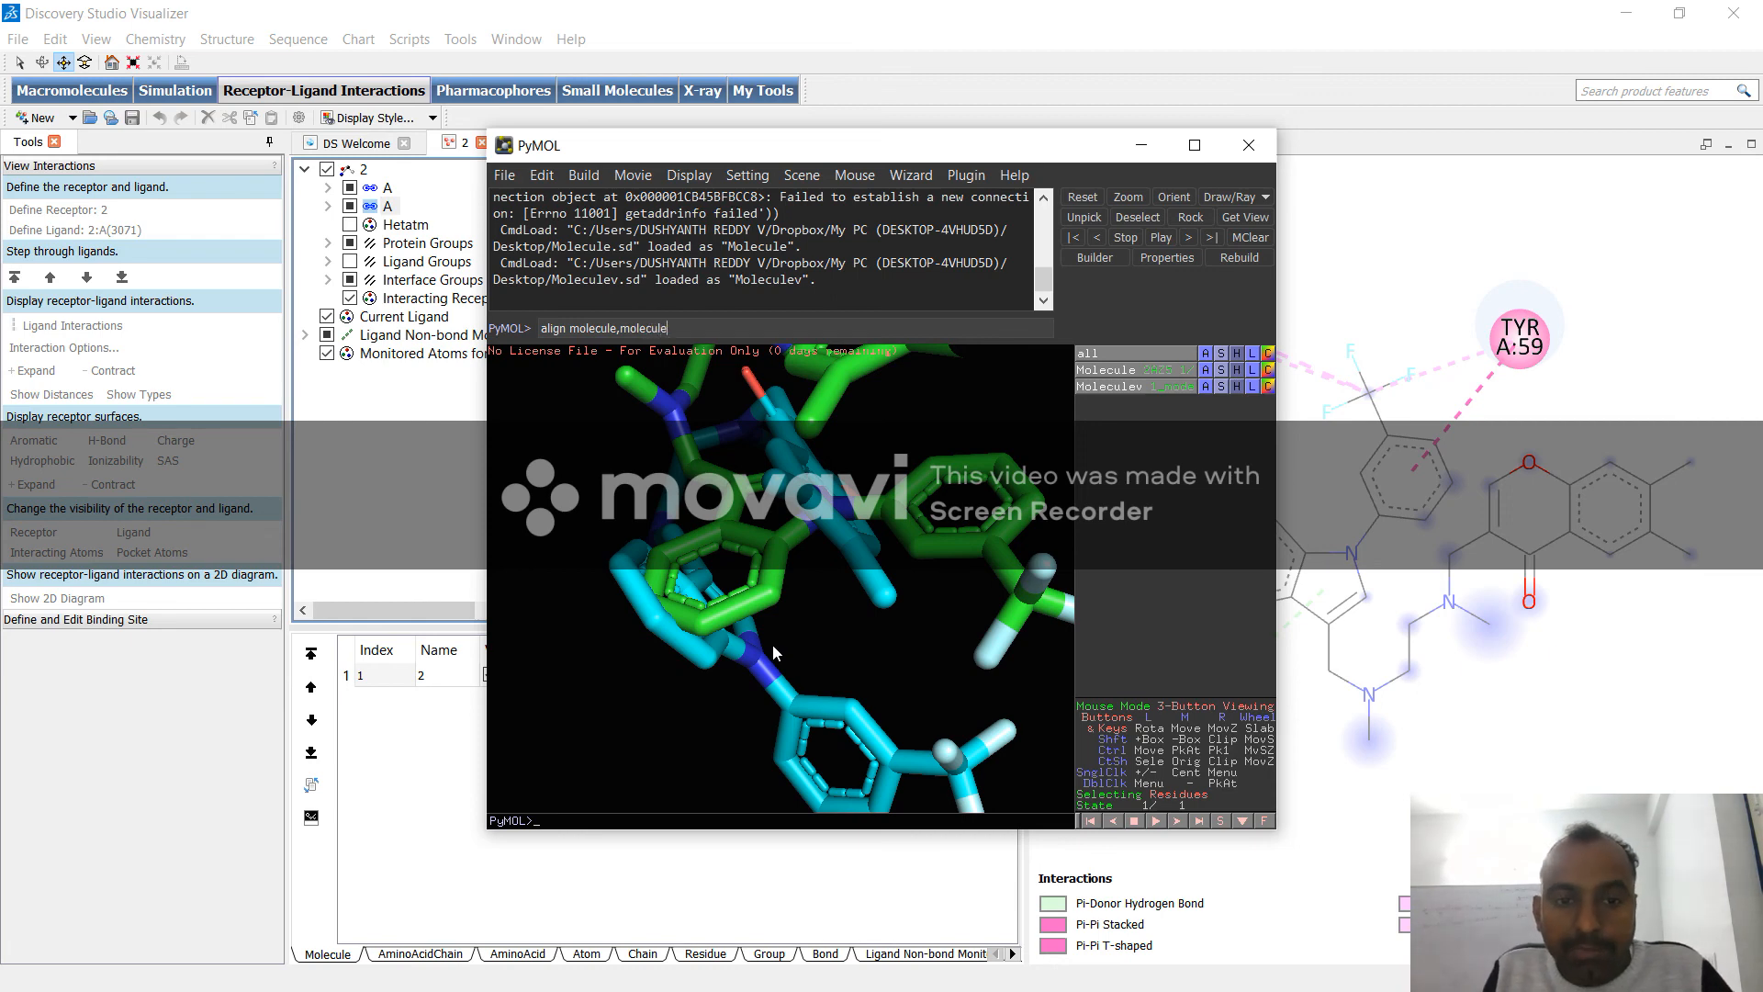
pyautogui.write('v')
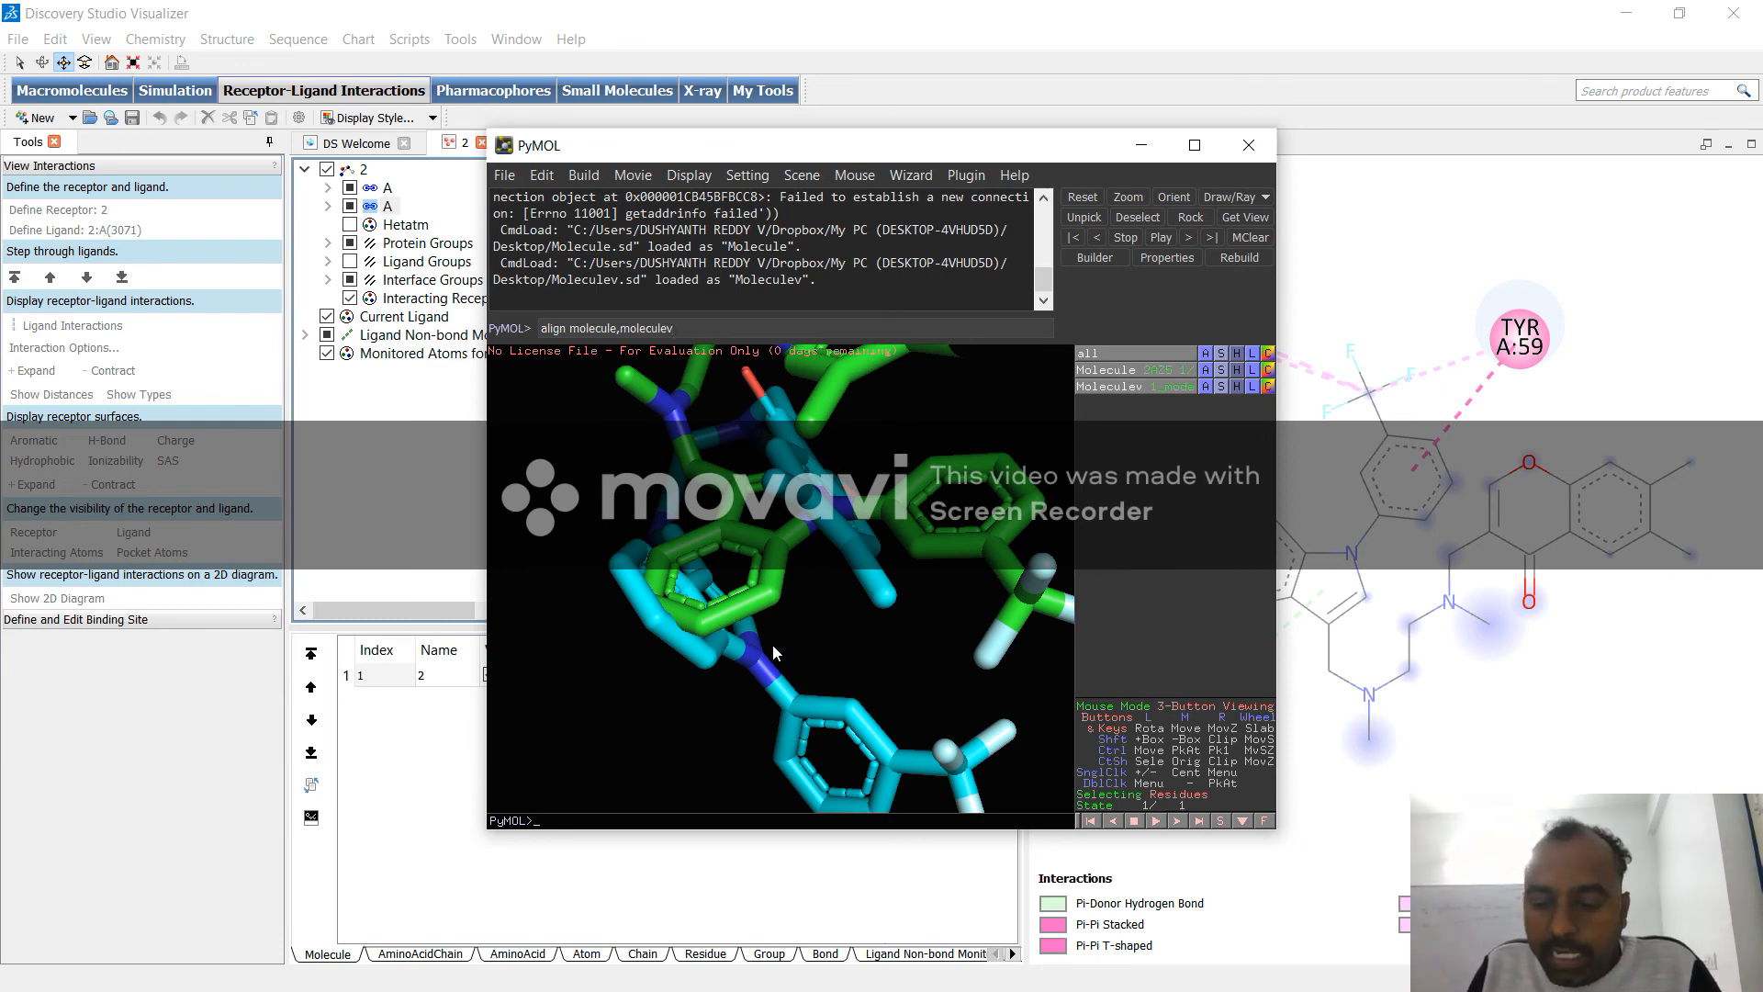
pyautogui.press('Return')
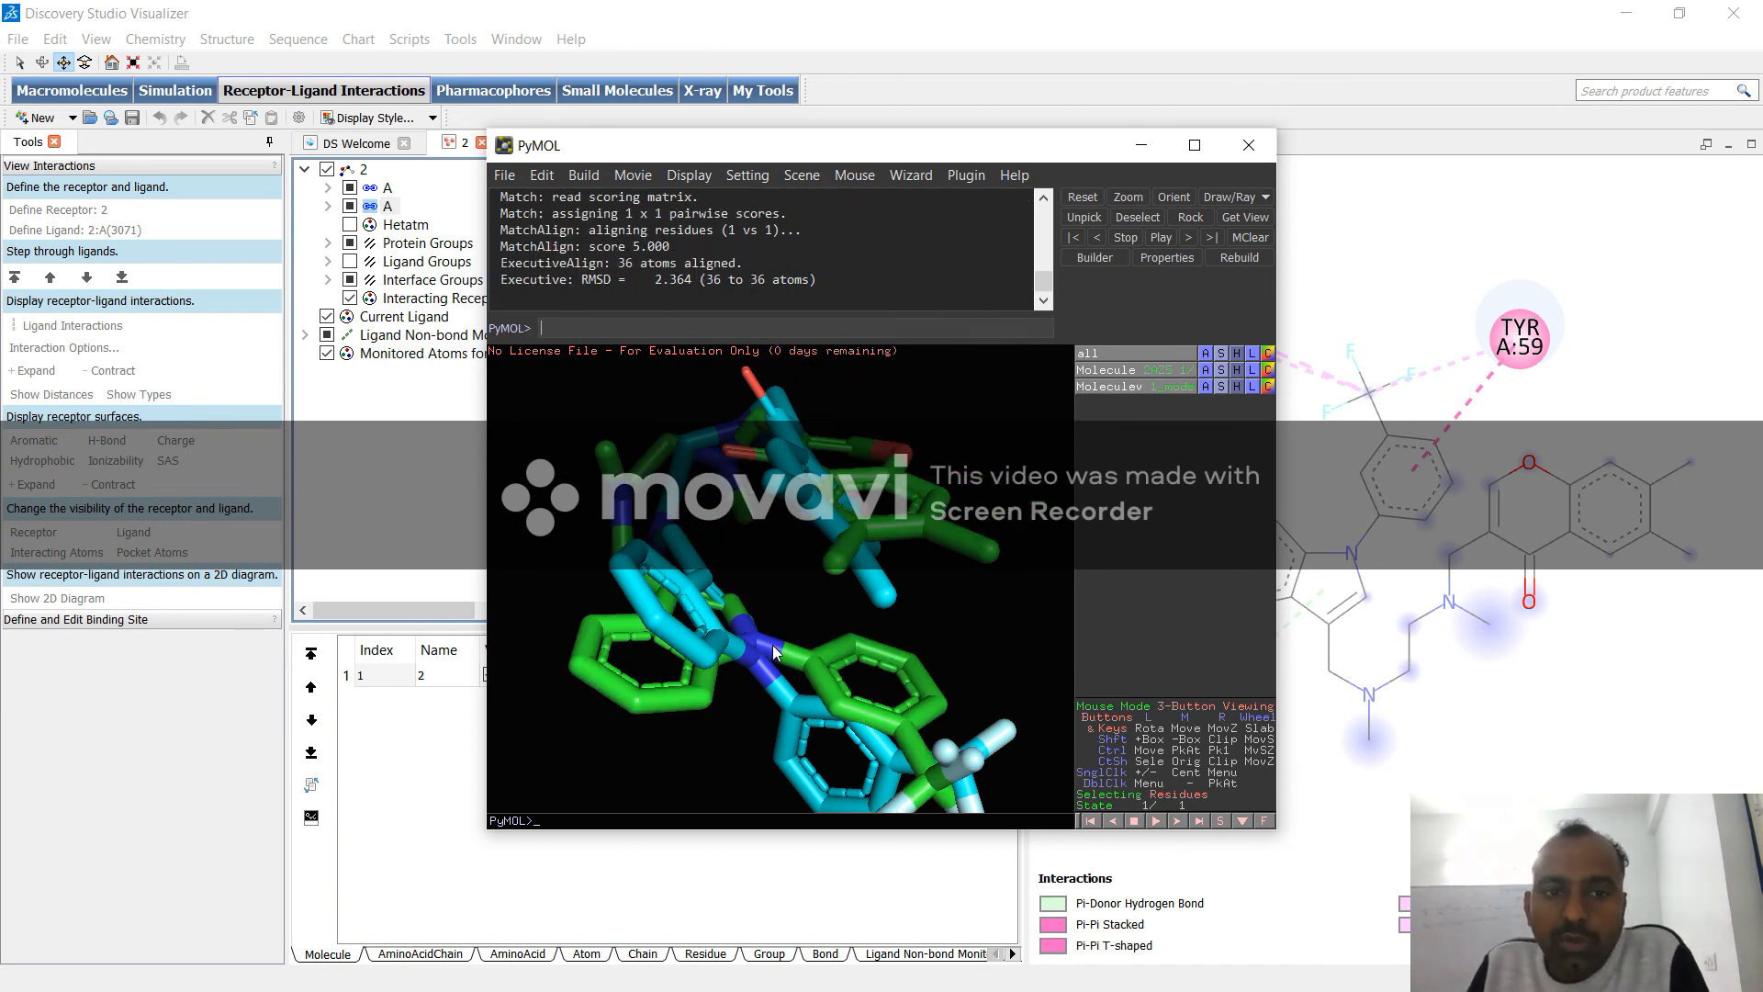